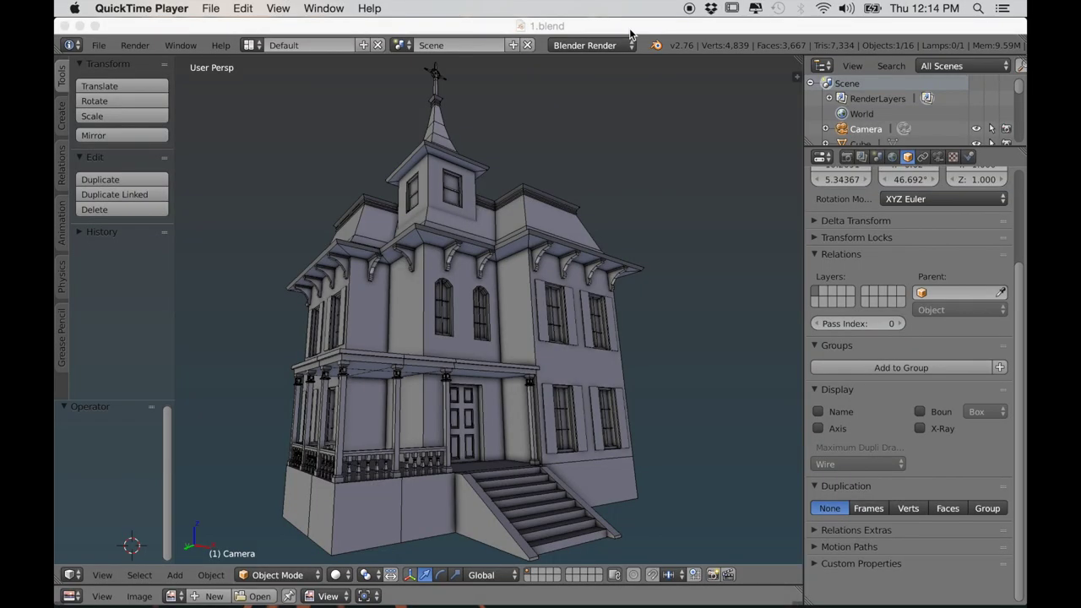
Step: Inspect the finished Victorian house model from several sides
click(630, 35)
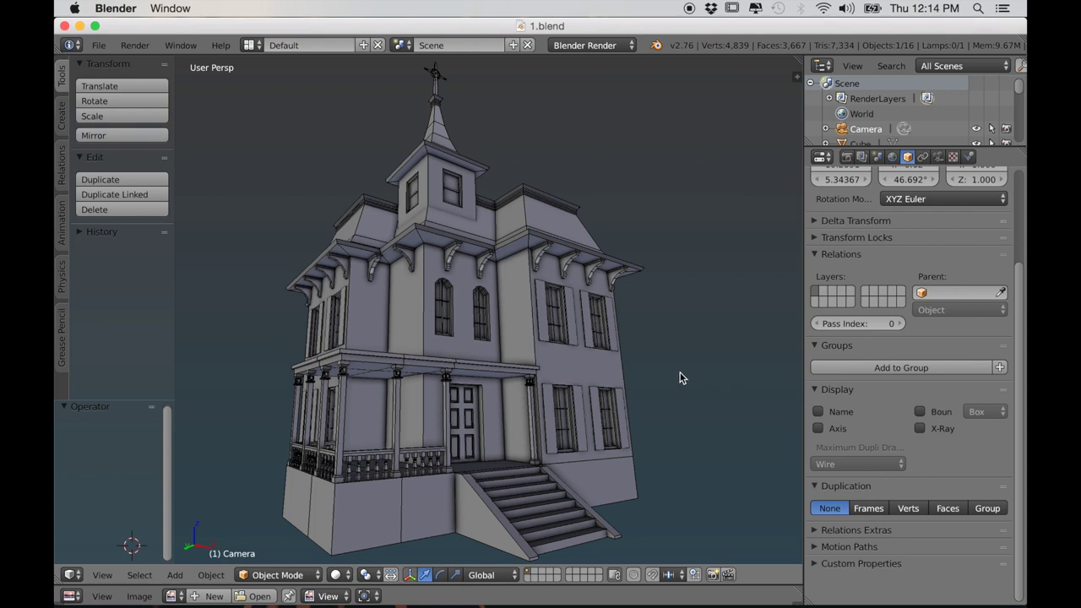
scroll(677, 371, down, 2)
middle_drag(661, 371, 313, 377)
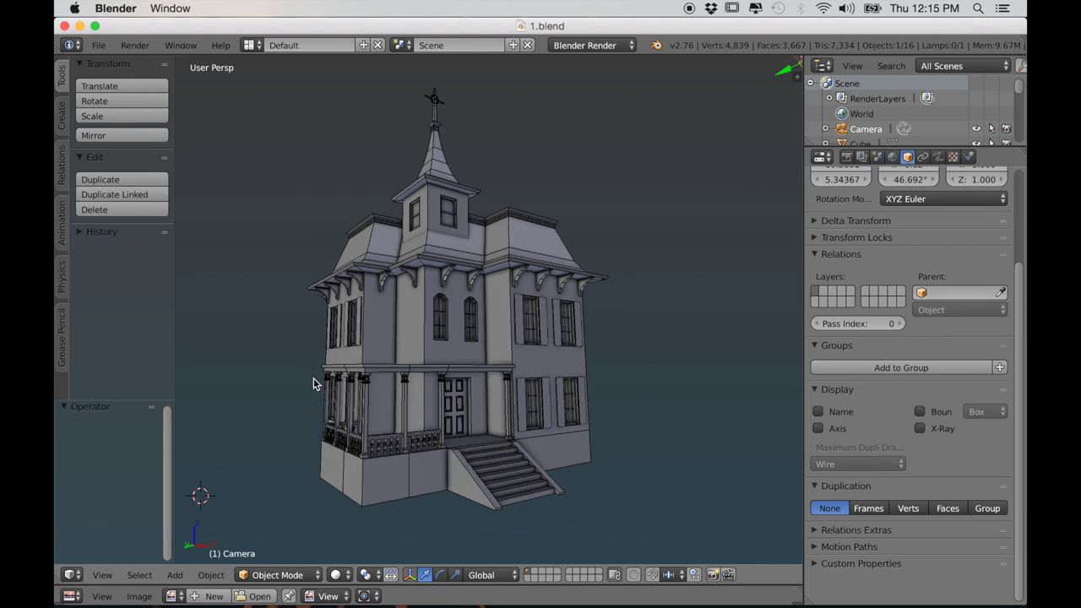
middle_drag(644, 463, 625, 457)
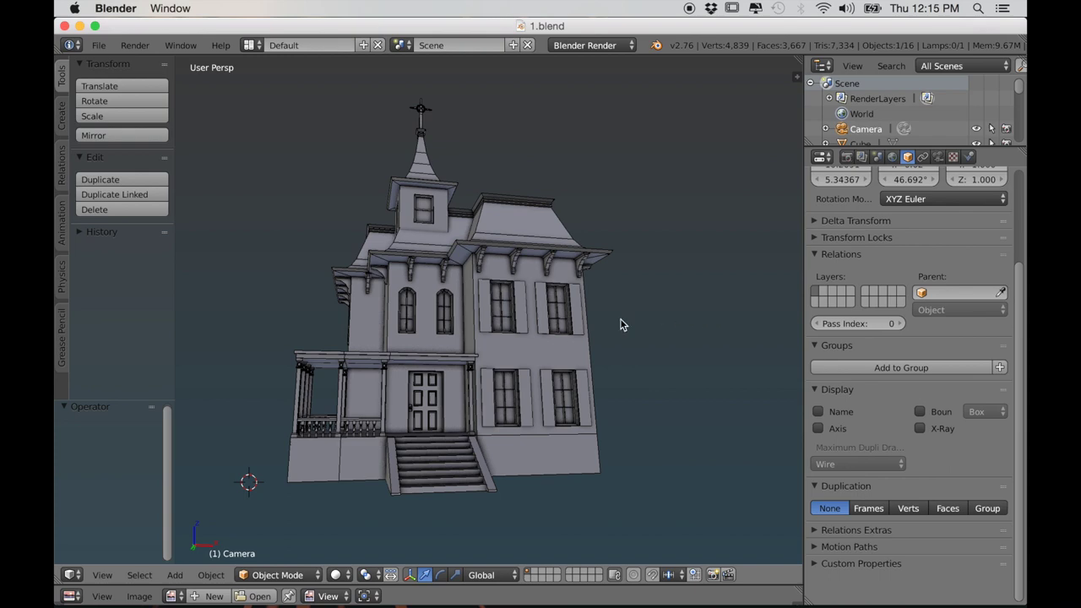
scroll(541, 429, up, 1)
middle_drag(553, 435, 579, 438)
scroll(583, 438, left, 5)
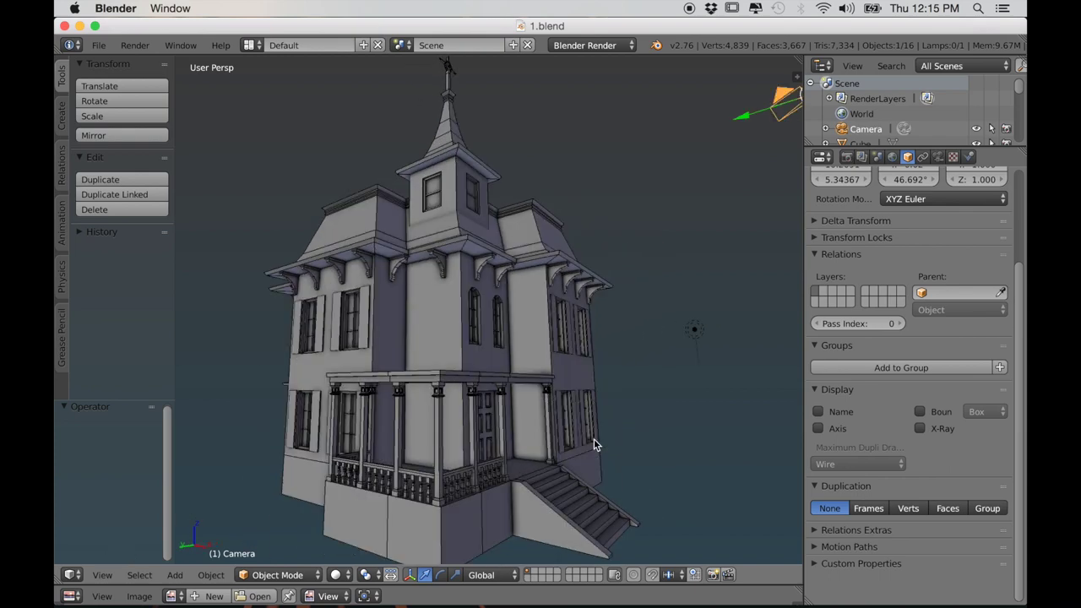
Step: Switch to Safari, open the Wayward Art Company channel on youtube.com and follow its Facebook link
mouse_move(335, 604)
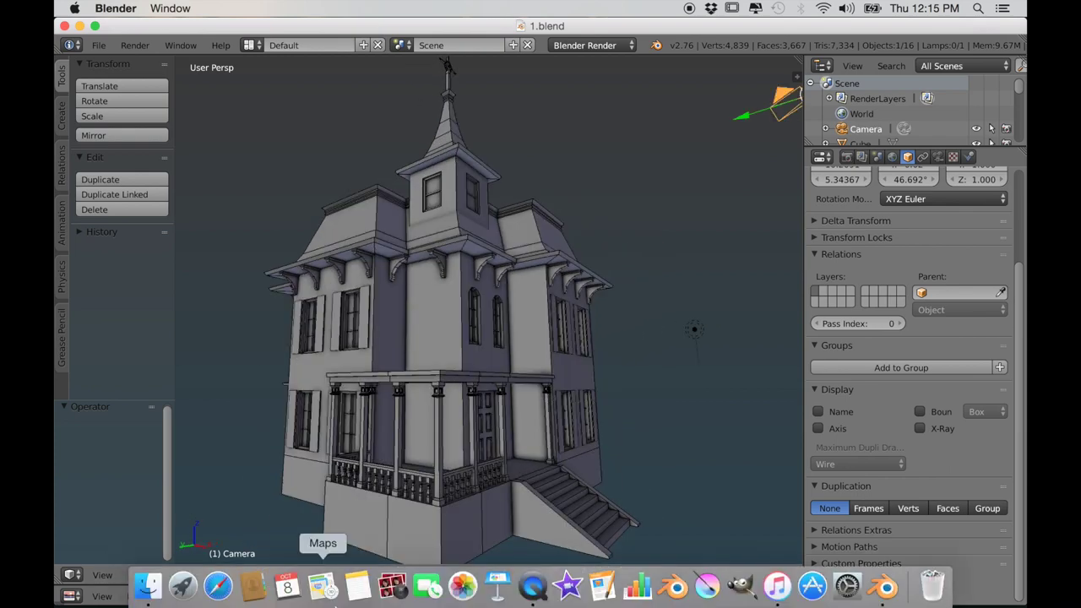
click(215, 596)
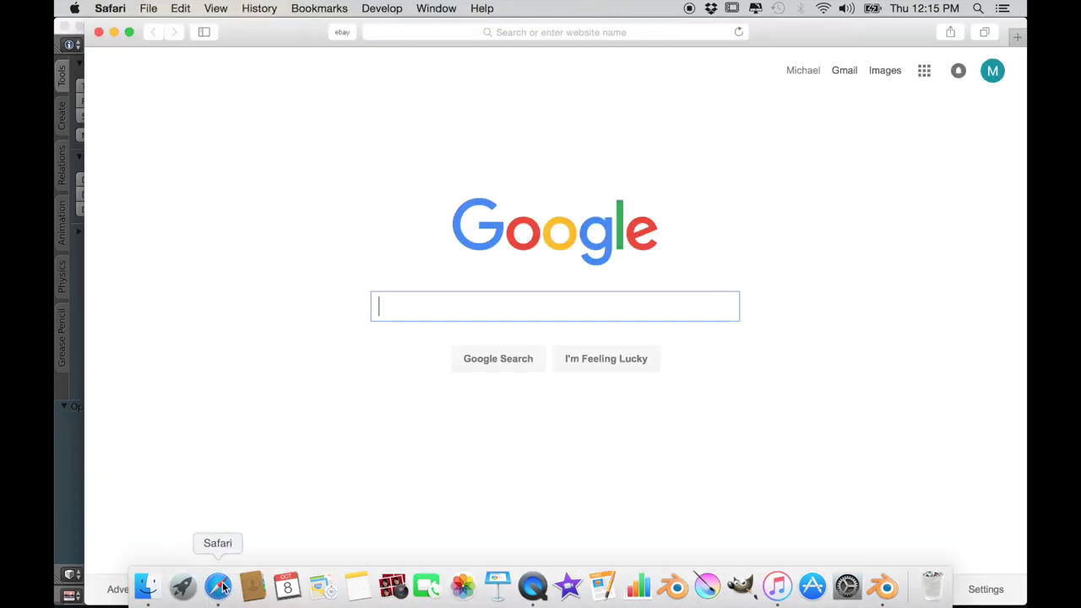
click(461, 36)
text(youtube.com)
key(Return)
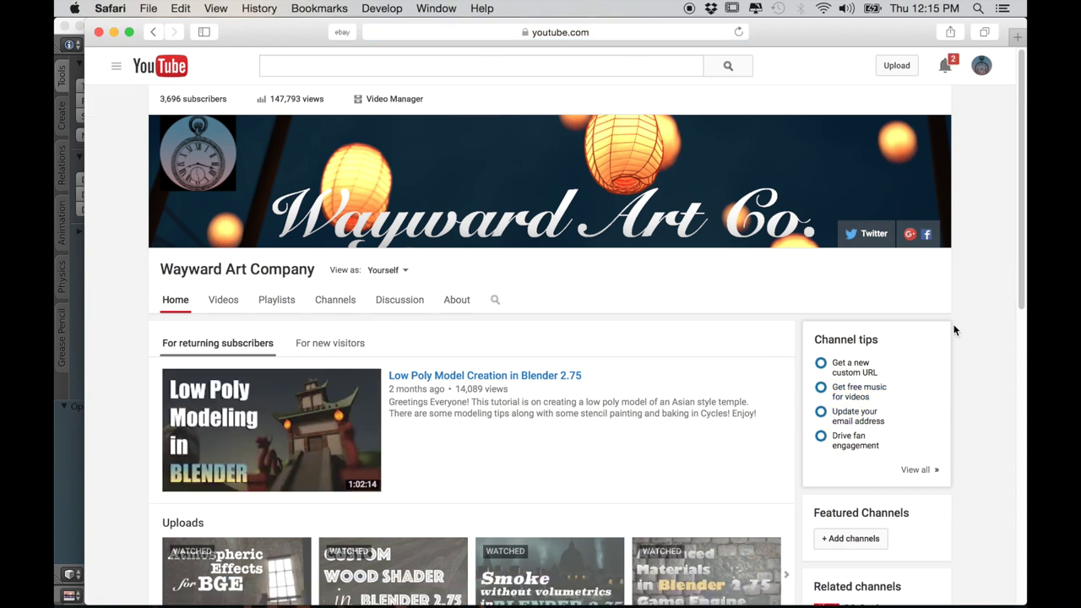
mouse_move(926, 250)
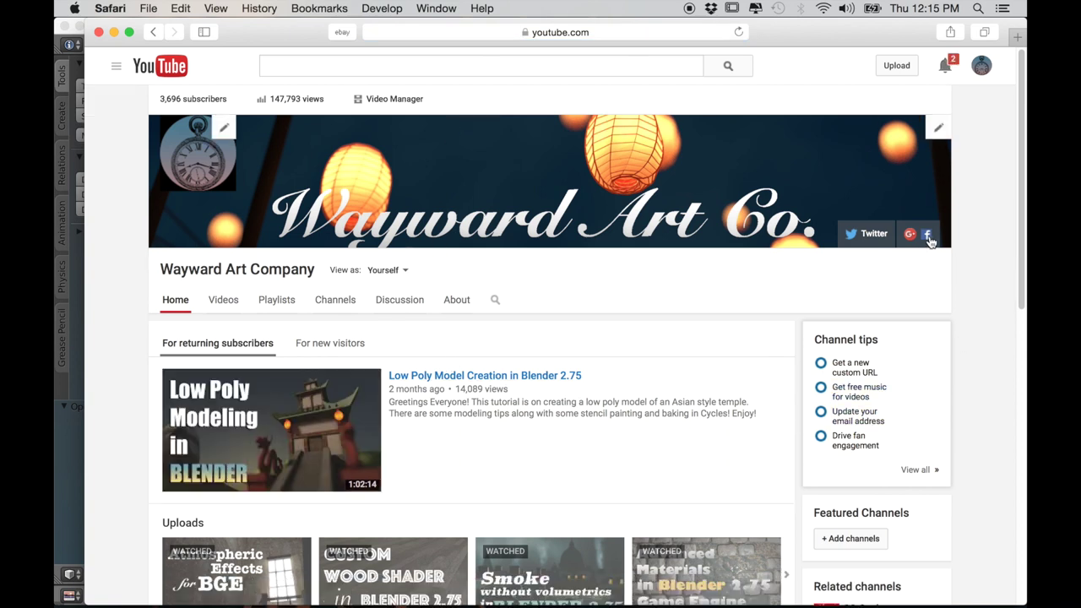
click(927, 236)
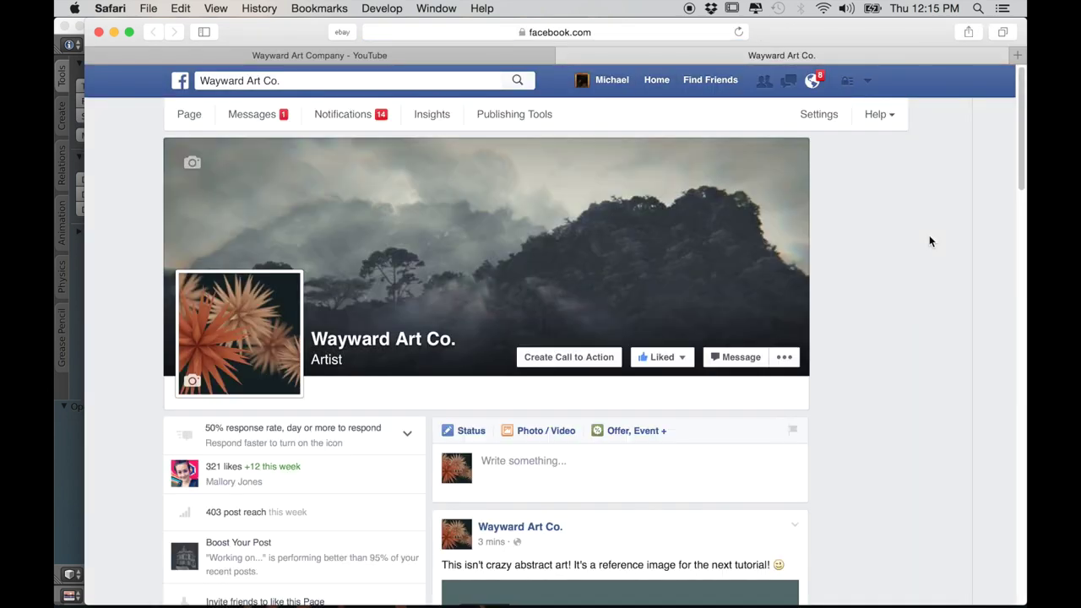
Step: Open the reference image posted for the next tutorial on the Facebook page and download it
scroll(745, 421, down, 5)
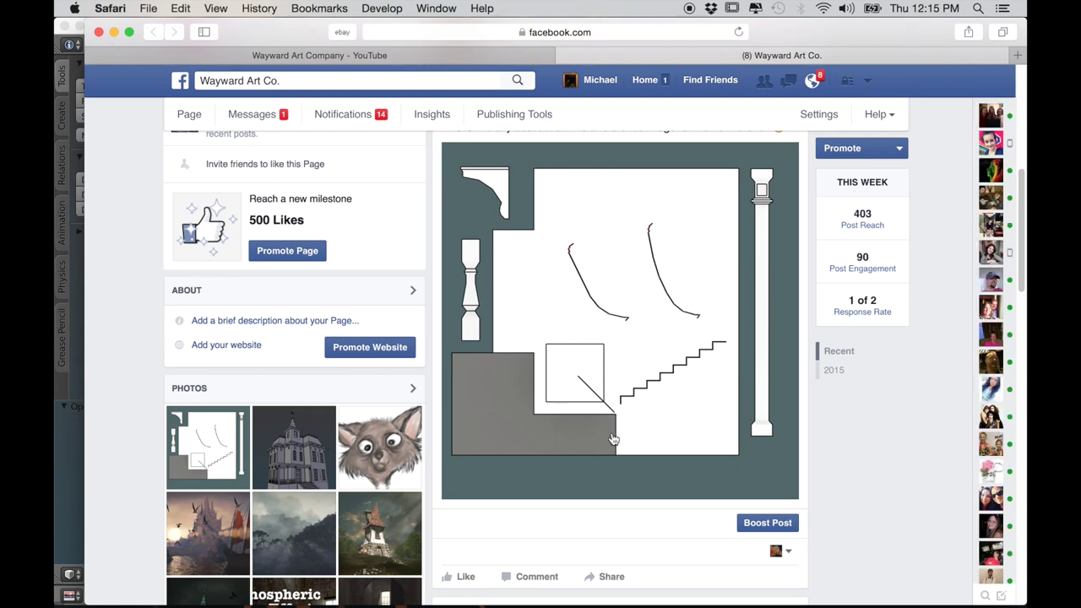
scroll(614, 435, up, 1)
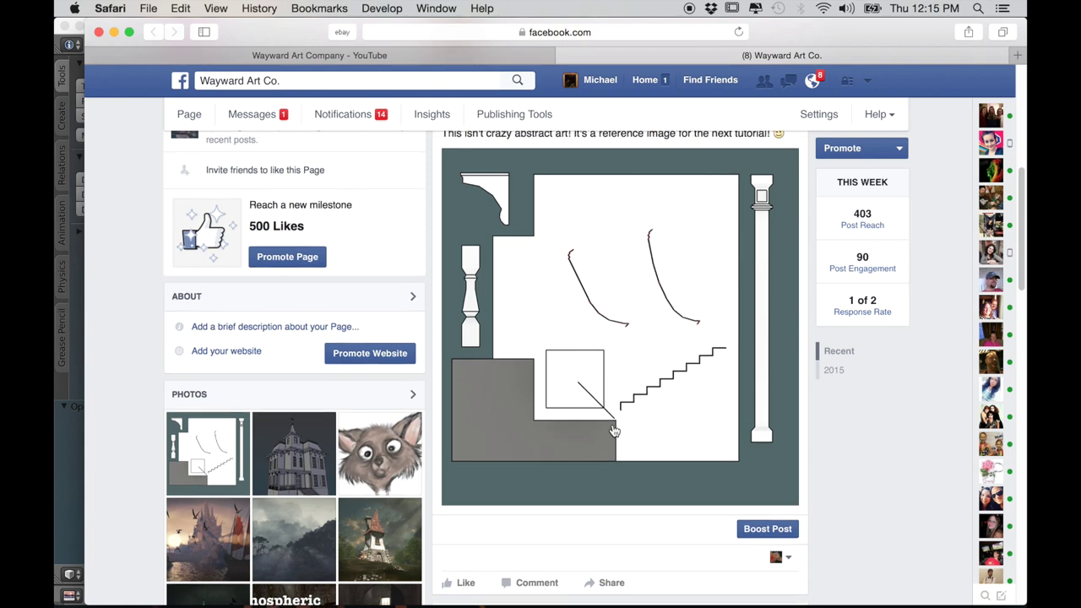
scroll(614, 432, up, 1)
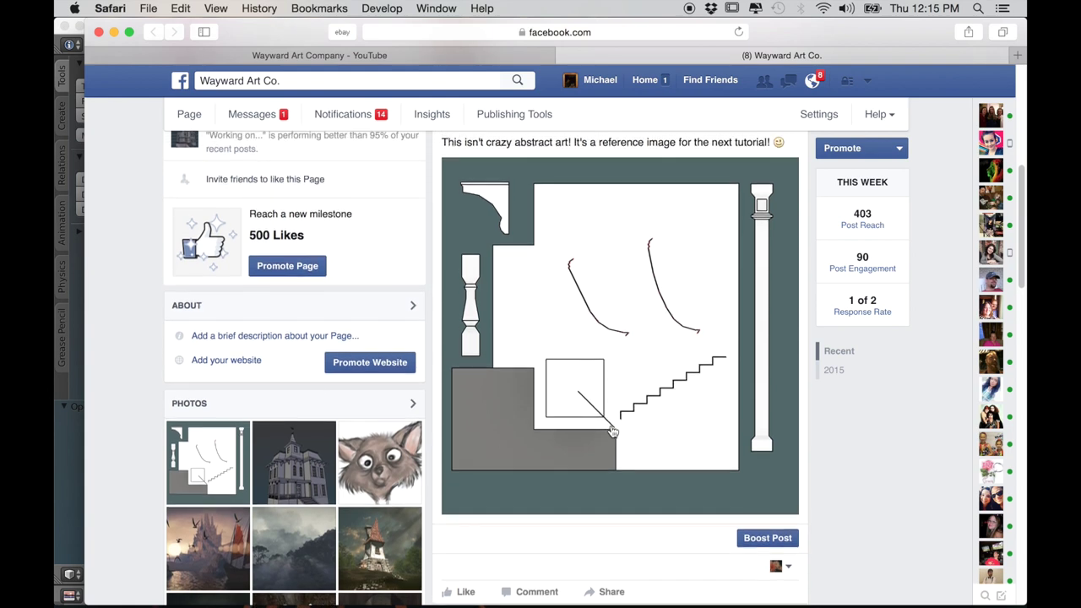
click(609, 412)
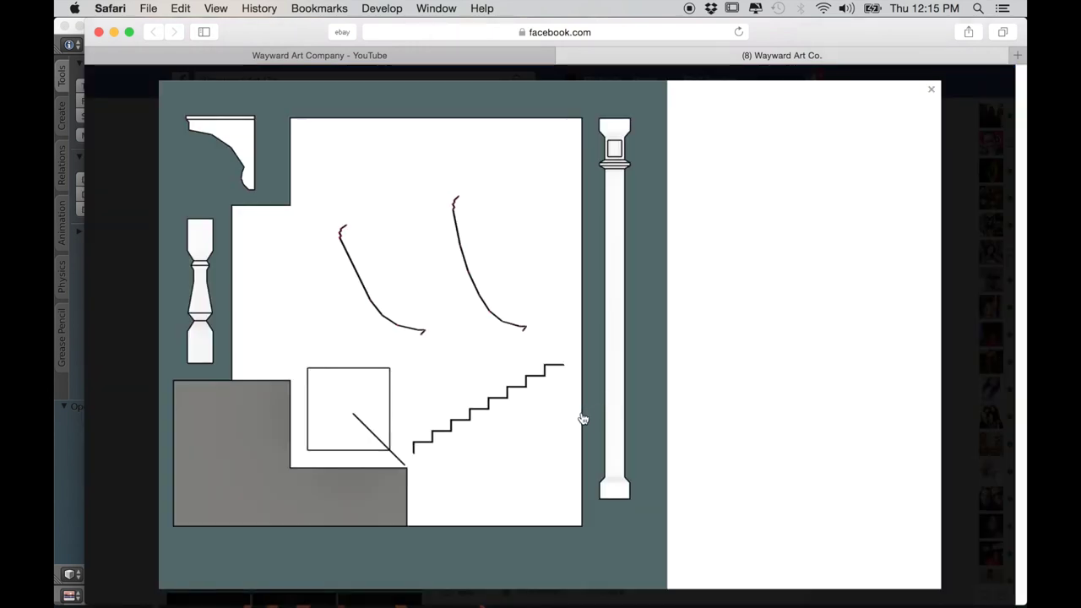
click(502, 575)
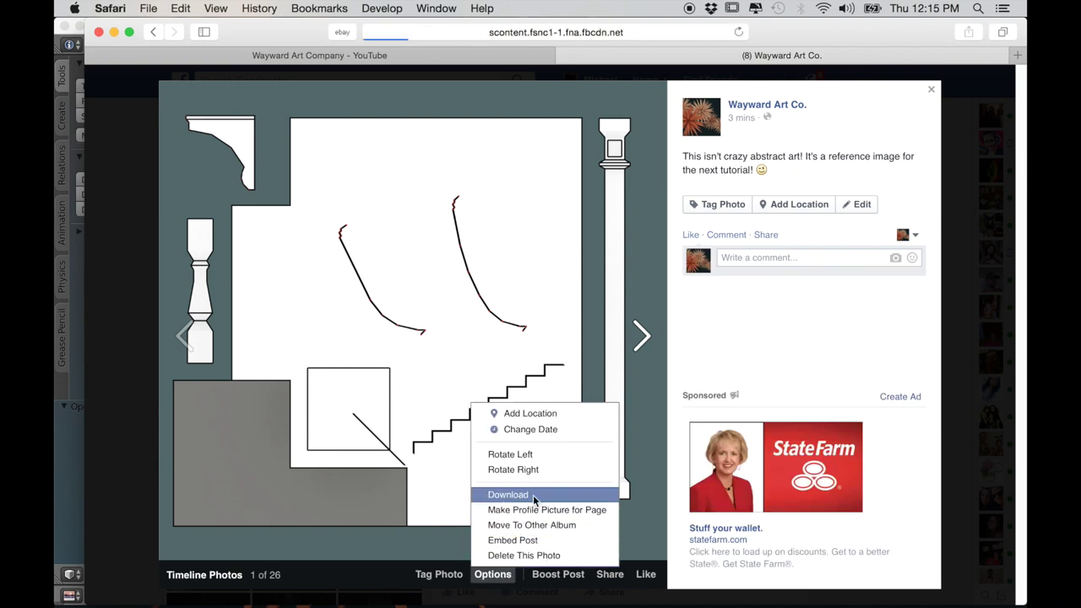
click(530, 496)
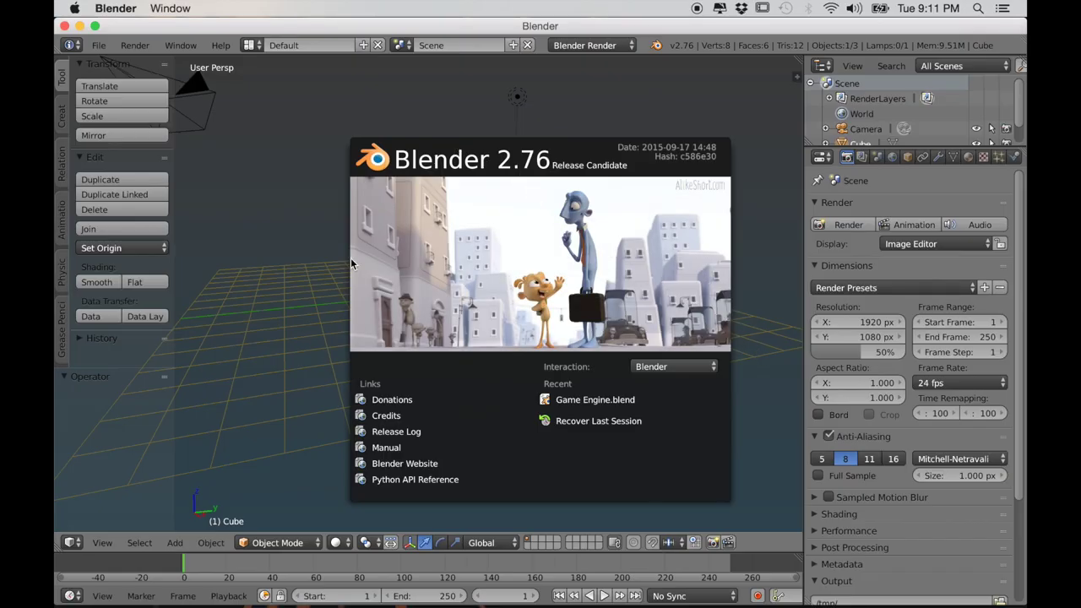
Step: Switch to Blender, delete the default cube and set the viewport to the top orthographic view
click(289, 326)
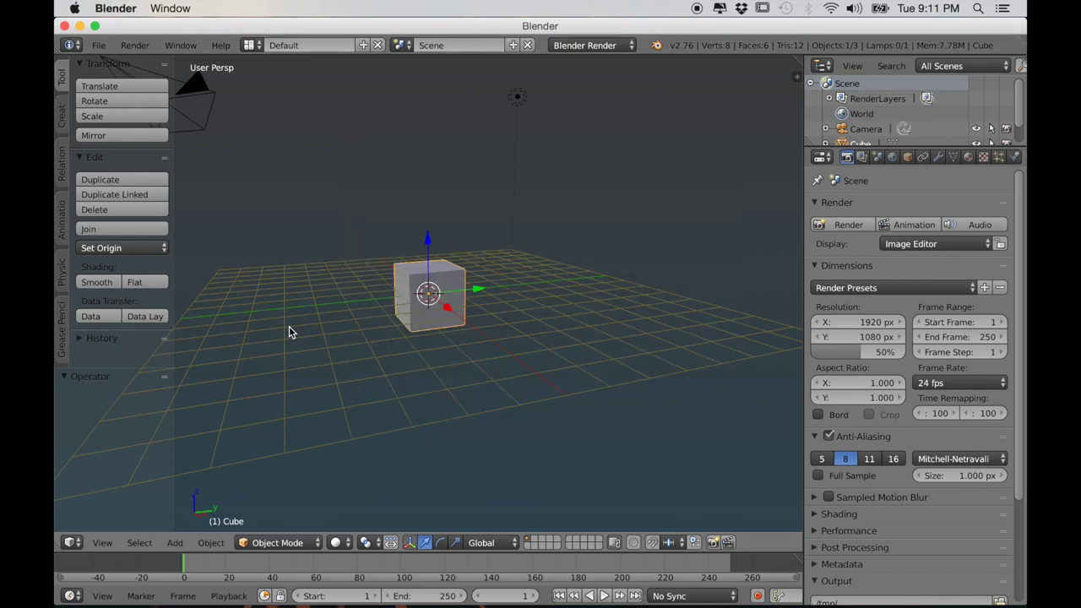
scroll(397, 327, up, 4)
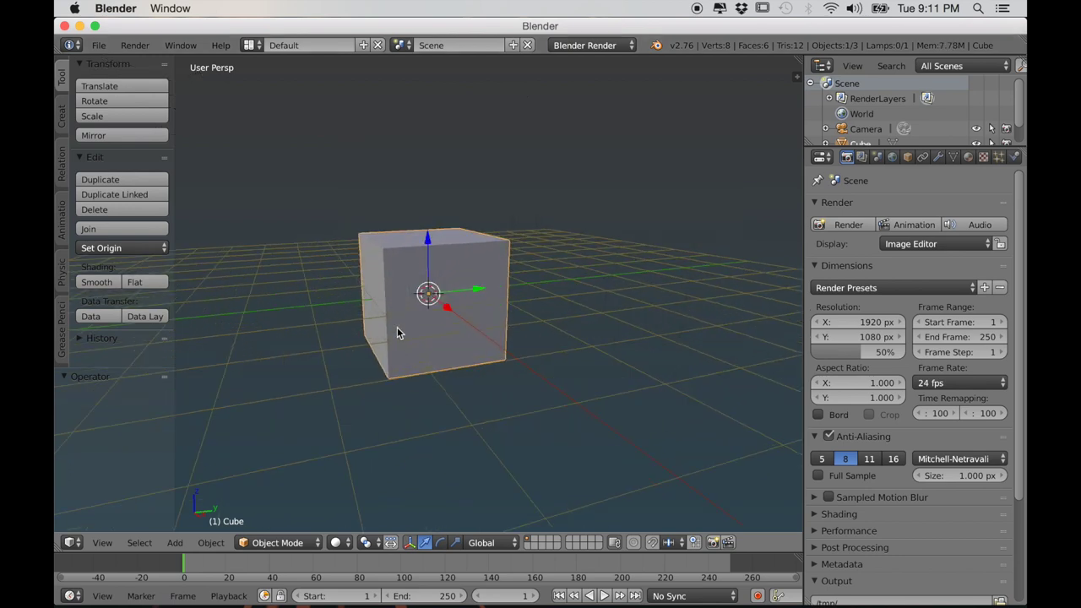
key(x)
click(462, 295)
key(KP_7)
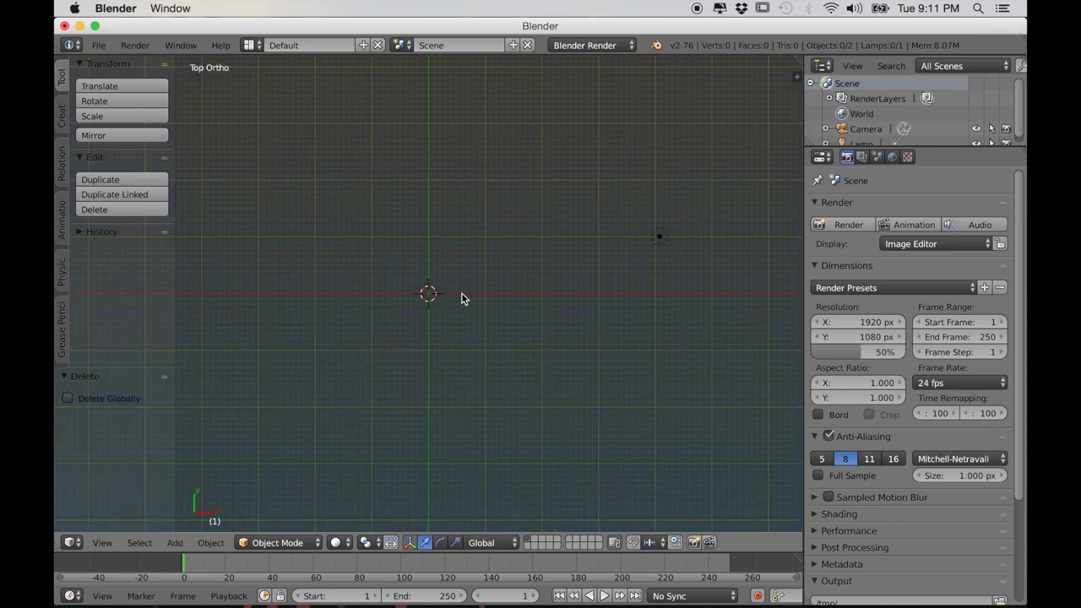
shift+middle_drag(461, 298, 495, 313)
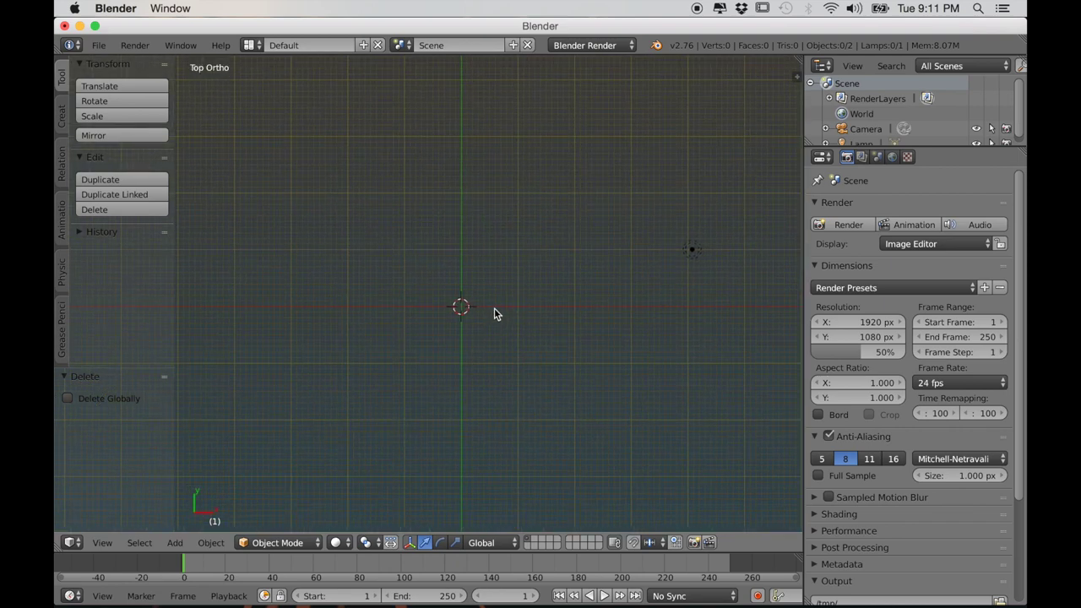
Step: Add Reference_Image.png from the Desktop folder as a background image in the viewport
key(n)
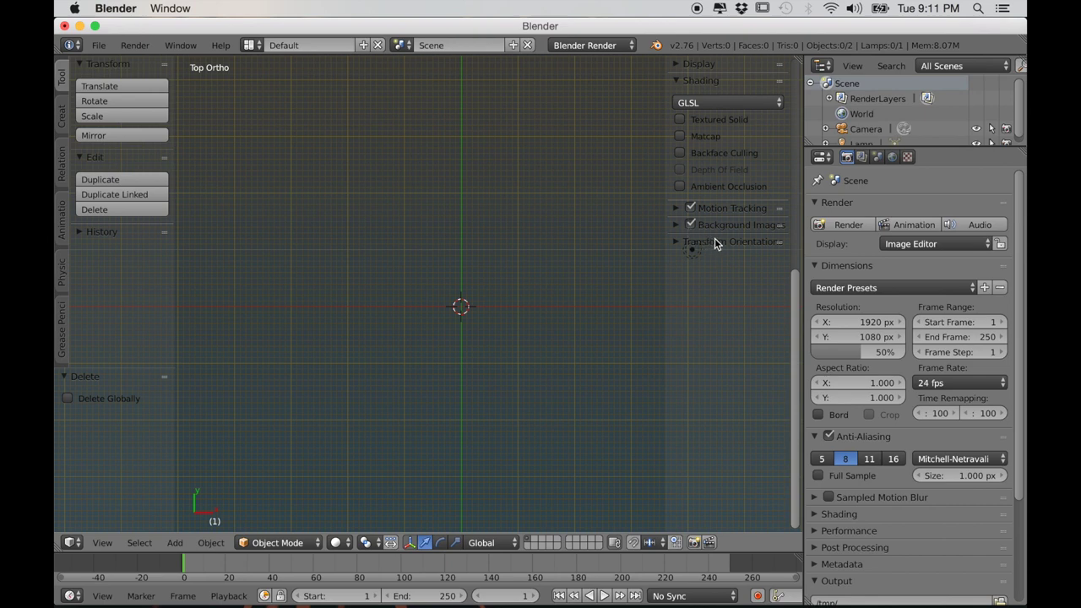
click(680, 226)
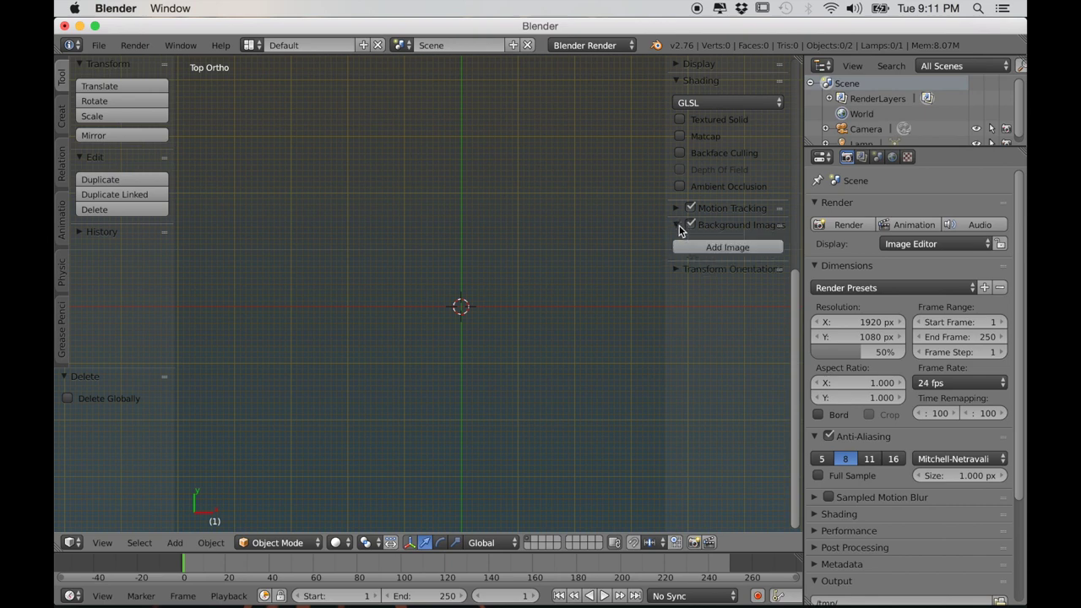
click(717, 247)
click(735, 336)
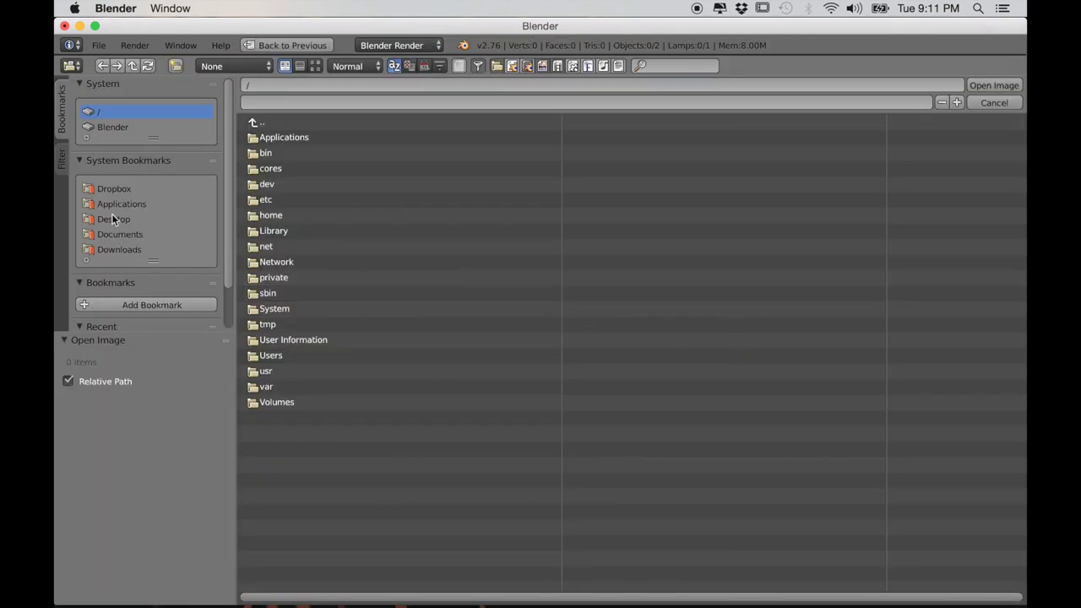
click(113, 217)
click(328, 137)
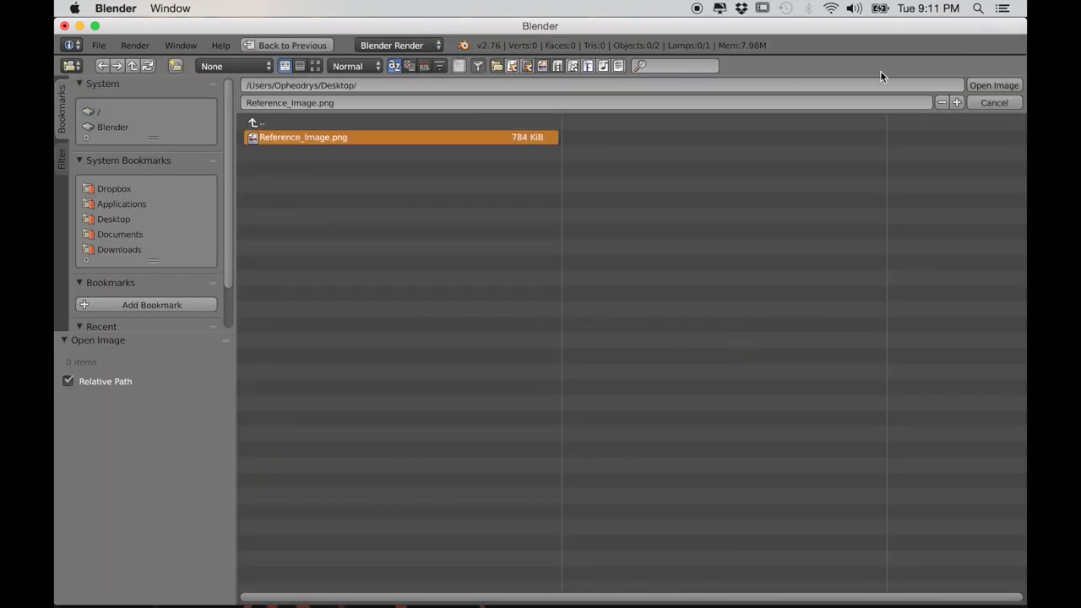
click(997, 86)
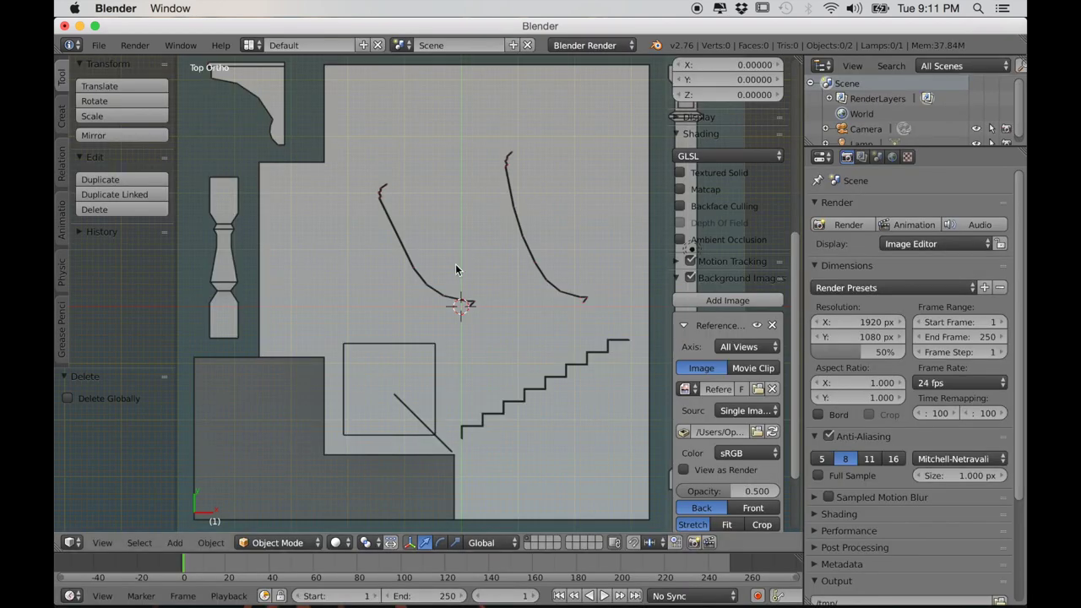
Step: Set the background image's opacity to 0.586
mouse_move(724, 489)
mouse_down()
mouse_move(752, 490)
mouse_move(718, 490)
mouse_up()
scroll(719, 489, down, 2)
scroll(718, 488, down, 4)
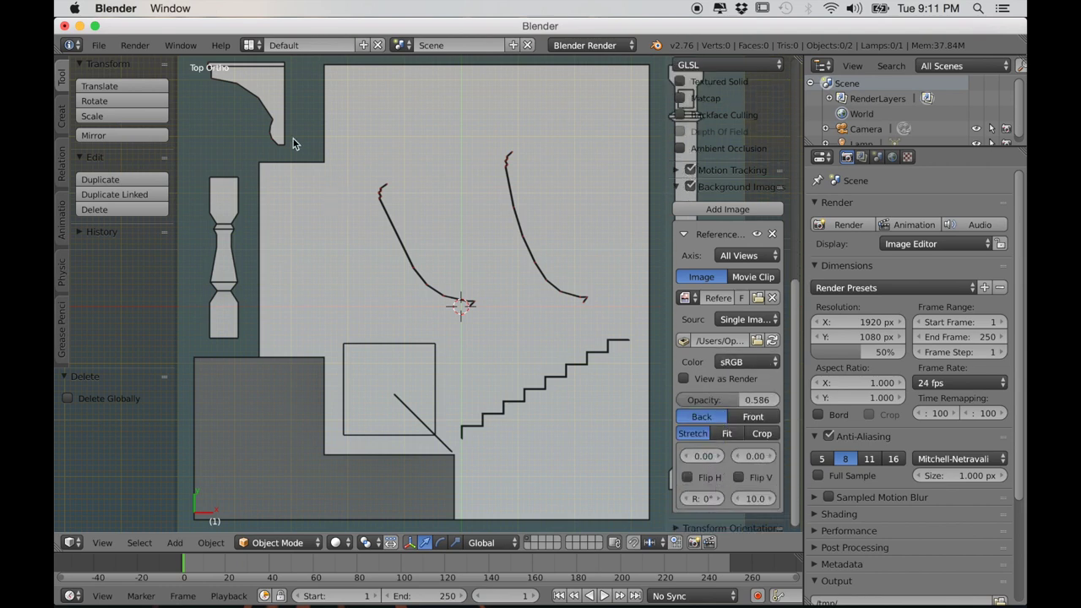
Step: Check in the add-on preferences whether Add Mesh: Extra Objects is enabled, and close the preferences
click(99, 47)
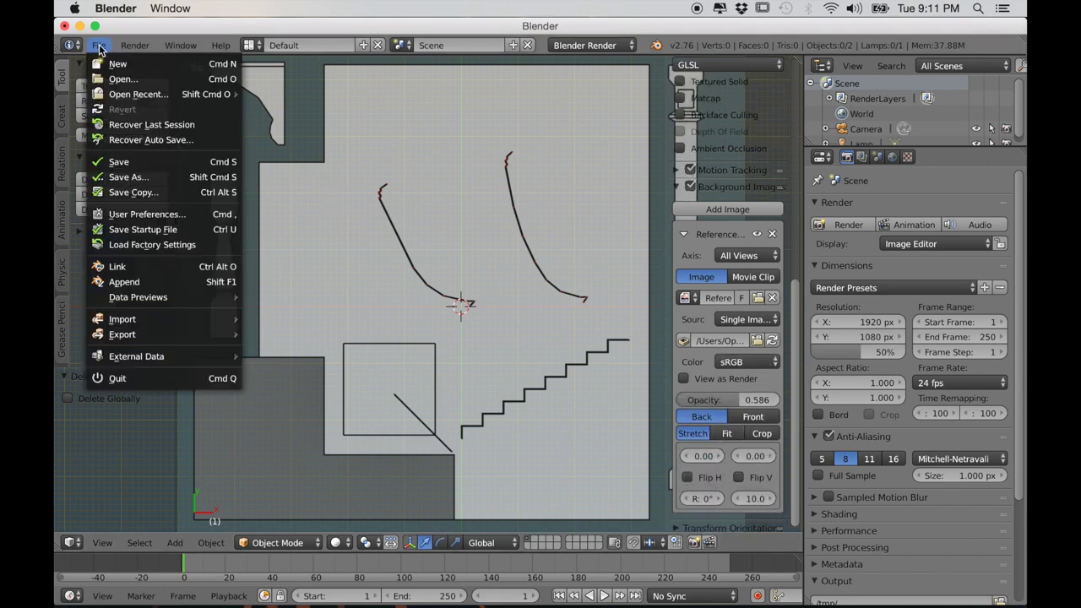
click(132, 214)
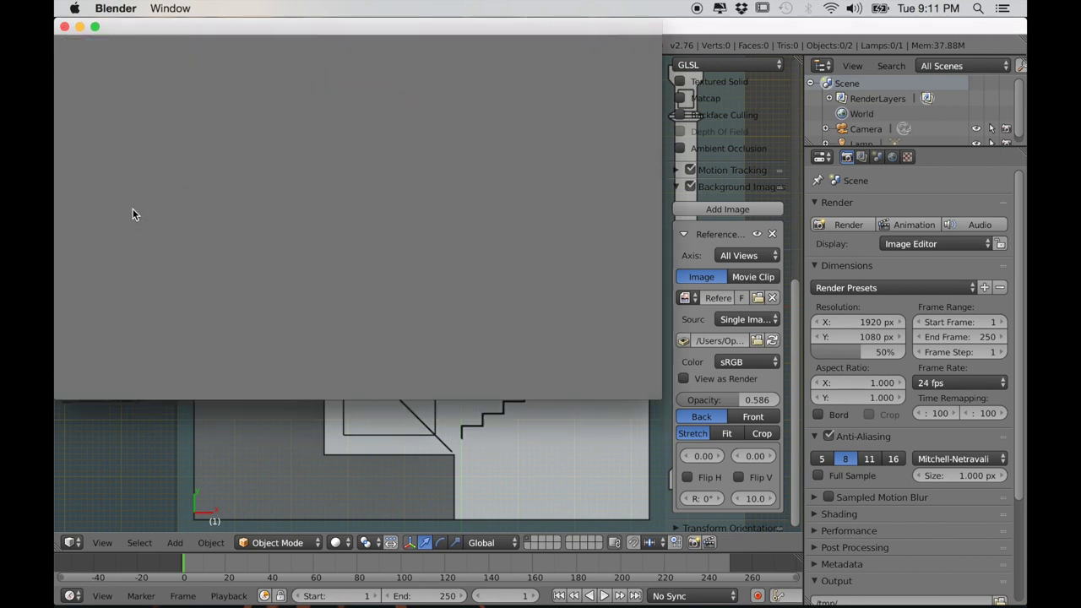
click(355, 52)
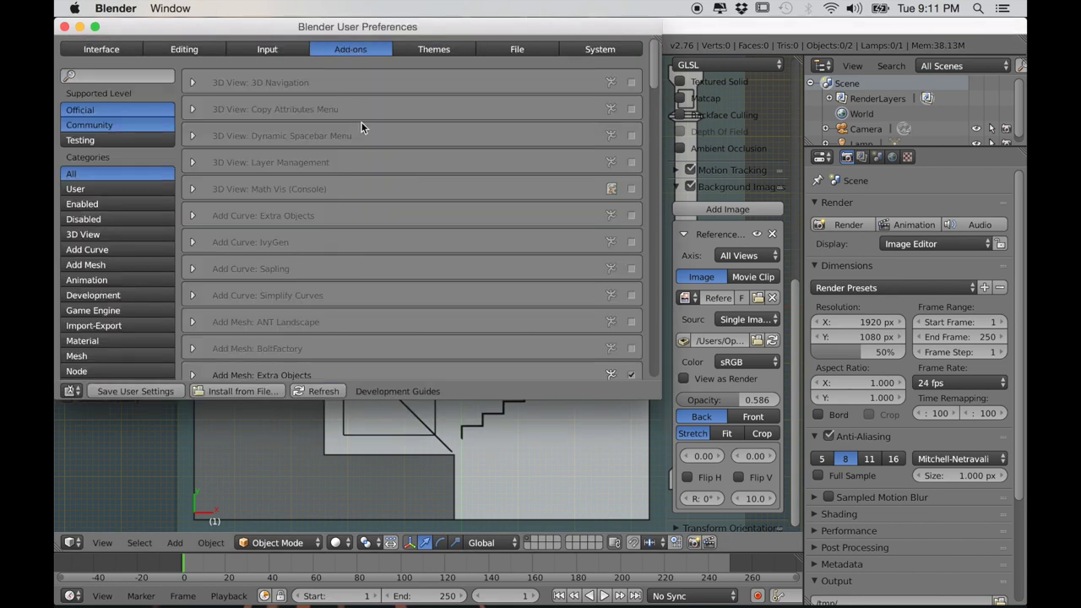
scroll(319, 228, down, 3)
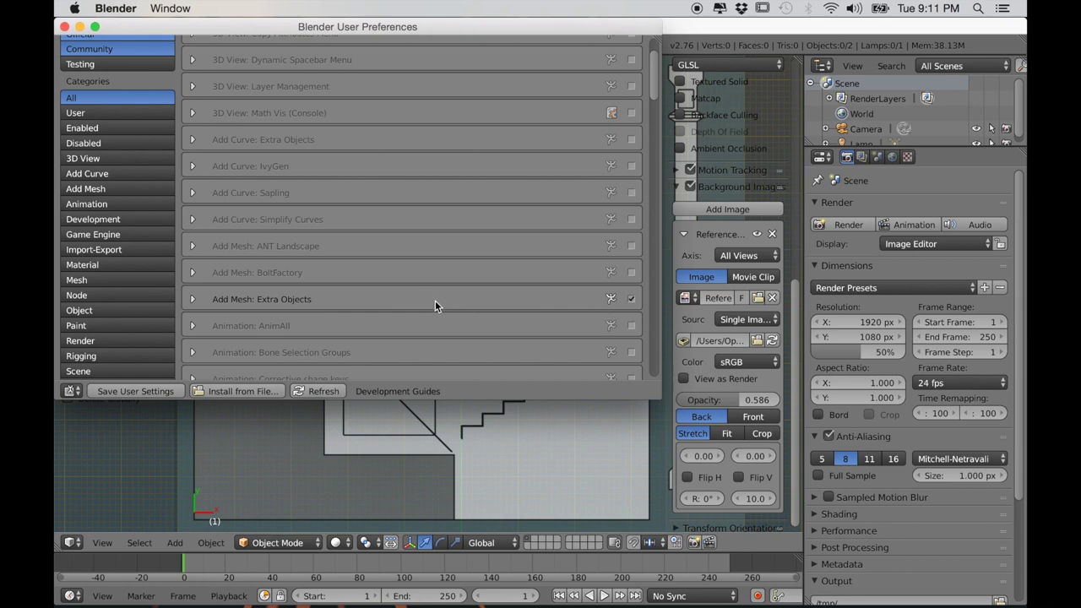
click(64, 28)
Step: Hide the tool shelf and the properties region, and add a single-vertex mesh at the 3D cursor
scroll(494, 350, up, 3)
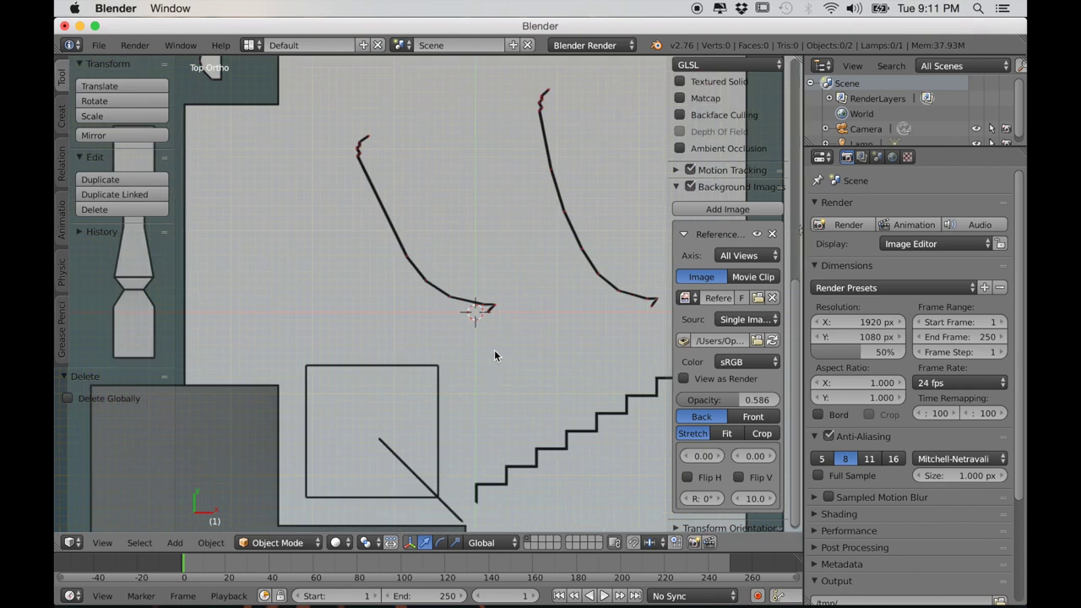
shift+middle_drag(491, 351, 475, 362)
key(t)
key(n)
key(shift+a)
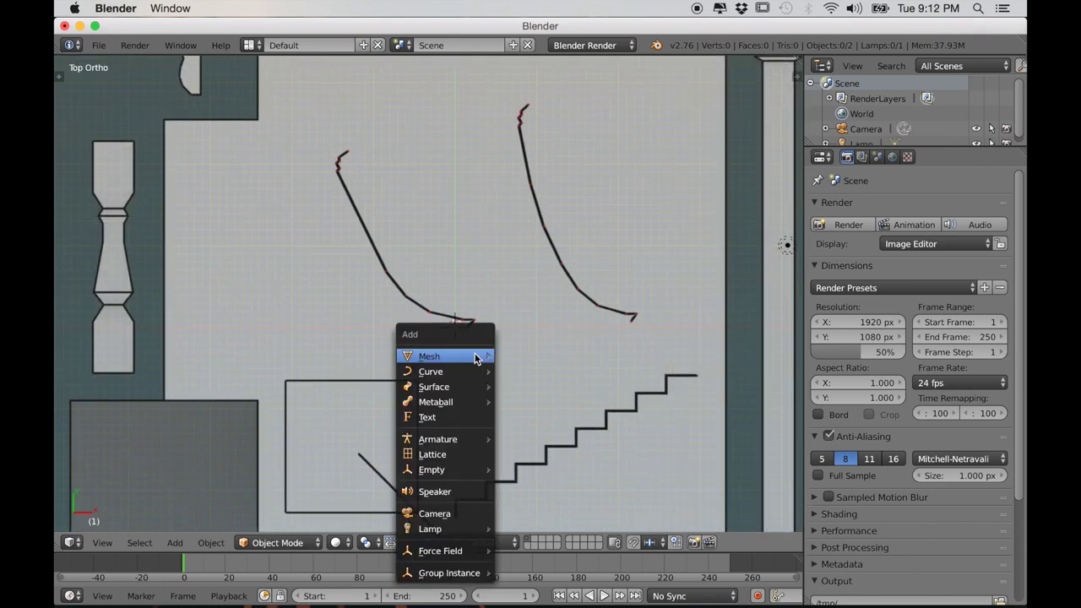
mouse_move(474, 355)
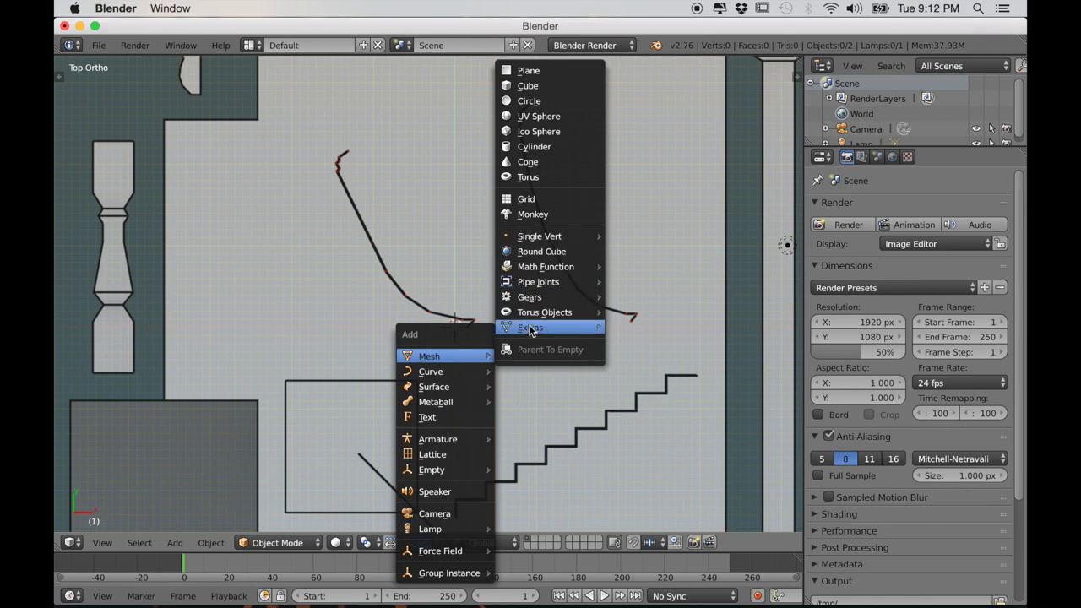
mouse_move(533, 243)
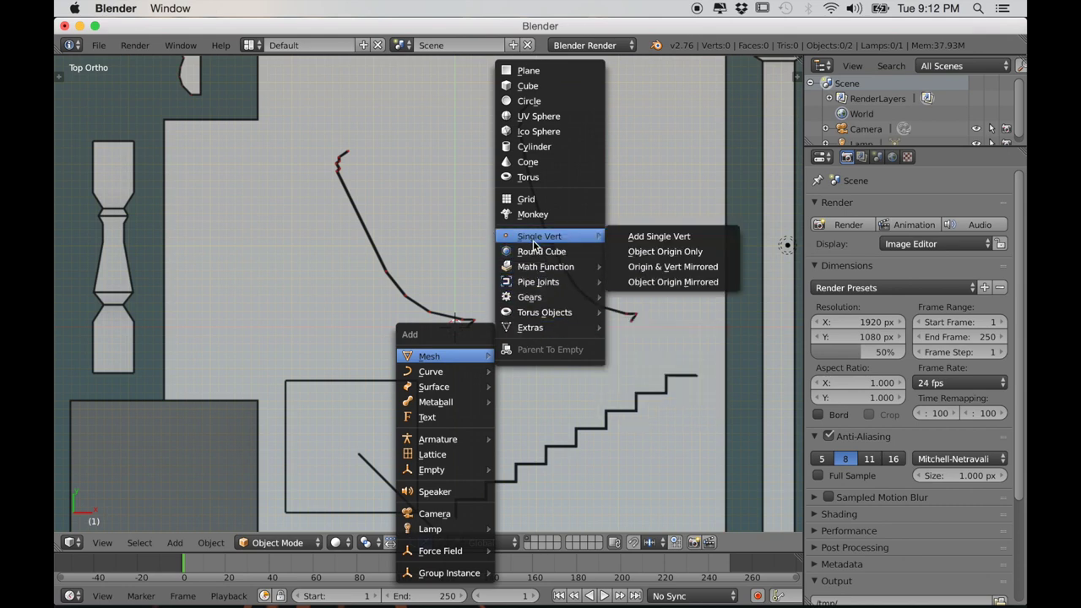
click(646, 236)
Step: Move the single vertex onto the upper end point of the left curved profile in the reference image
scroll(579, 288, up, 3)
scroll(579, 288, up, 1)
shift+middle_drag(502, 288, 595, 393)
key(g)
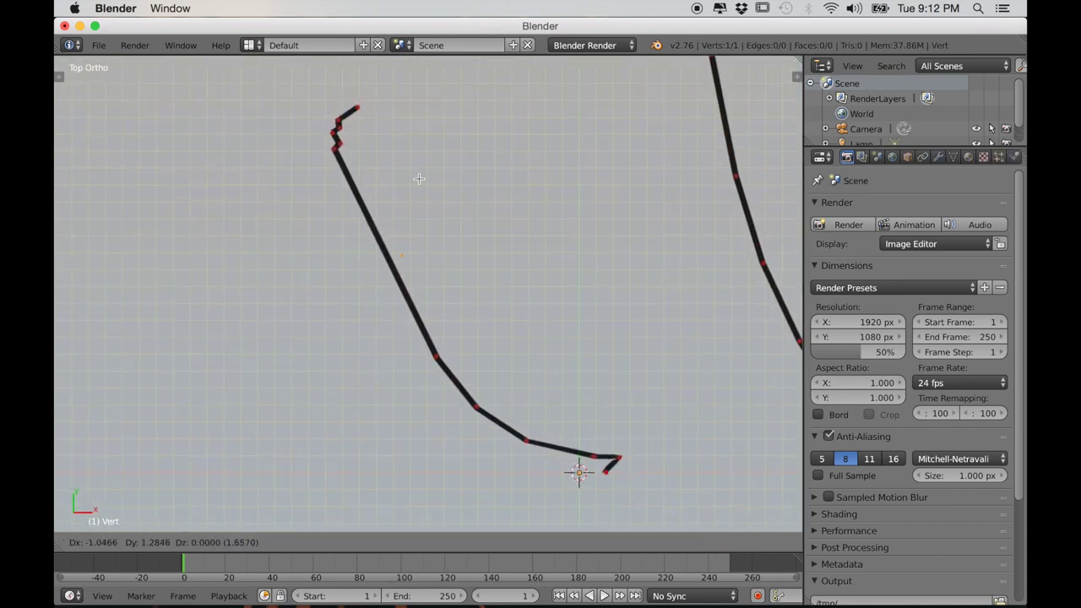
click(375, 517)
scroll(355, 433, up, 3)
shift+middle_drag(371, 436, 514, 272)
scroll(542, 252, up, 4)
key(g)
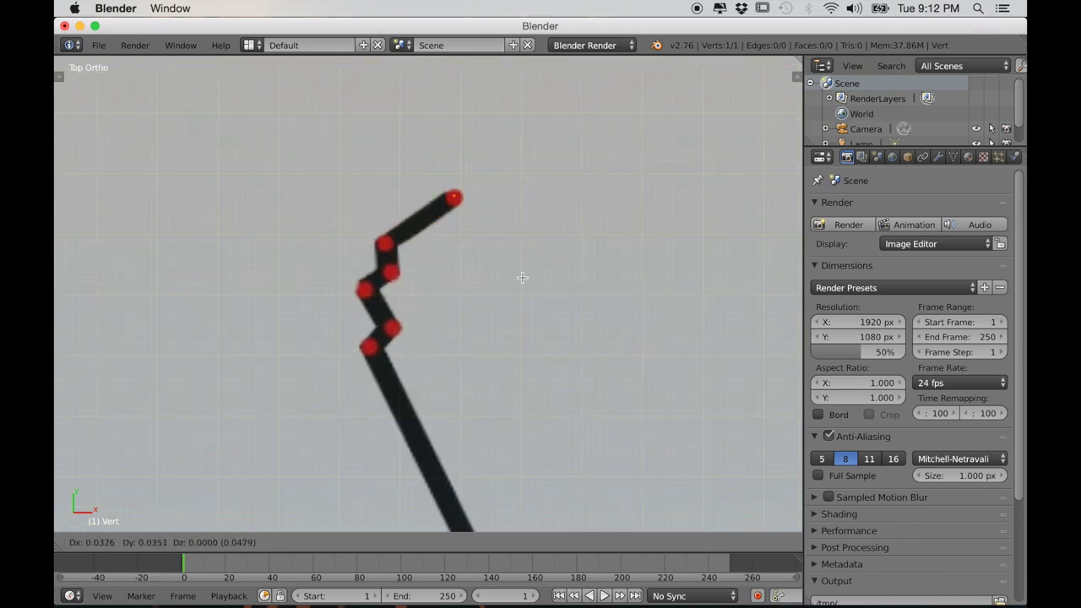
click(522, 279)
Step: Extrude the vertex five times to trace the zigzag at the upper end of the left profile
key(e)
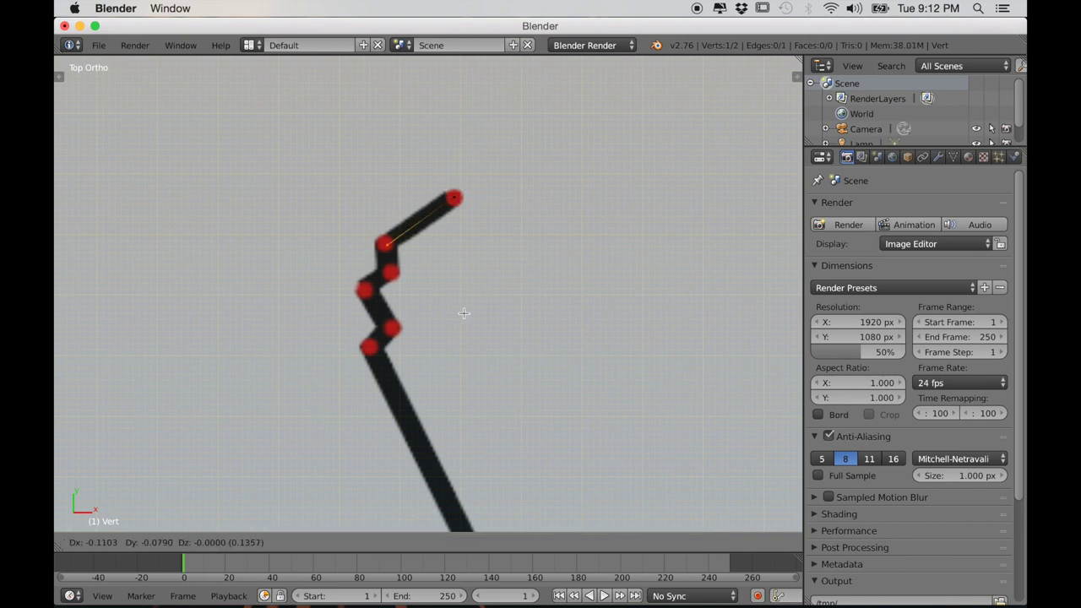
click(460, 312)
key(e)
click(487, 311)
key(e)
click(457, 331)
key(e)
click(481, 367)
key(e)
click(471, 365)
scroll(473, 359, down, 4)
Step: Extrude further vertices down the long slope and around the lower curve to the profile's hooked end
key(e)
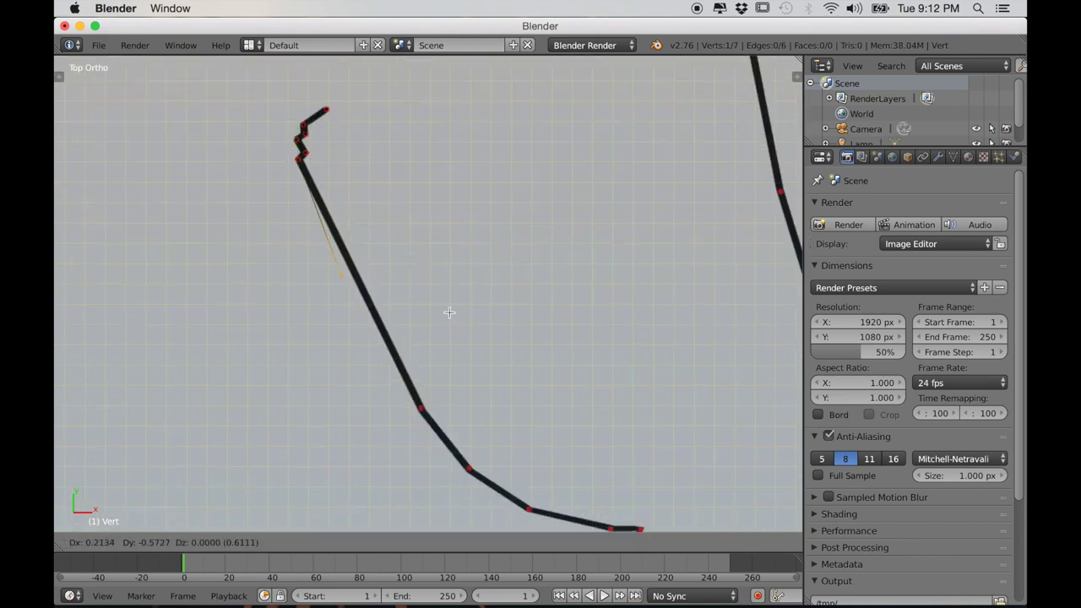
click(522, 432)
shift+middle_drag(512, 393, 416, 225)
scroll(416, 225, up, 4)
key(e)
click(405, 362)
key(e)
click(511, 429)
key(e)
click(659, 448)
key(e)
click(627, 484)
Step: Select the whole traced profile and rotate it 90° about the X axis so it stands upright
shift+middle_drag(505, 400, 577, 461)
scroll(576, 461, down, 4)
key(a)
key(a)
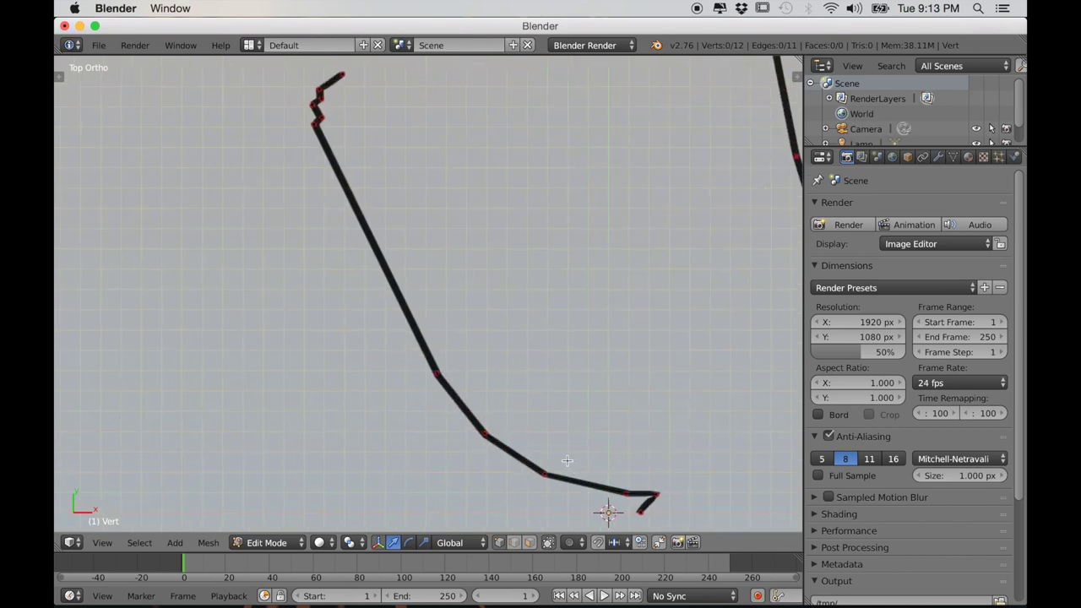
text(rx90)
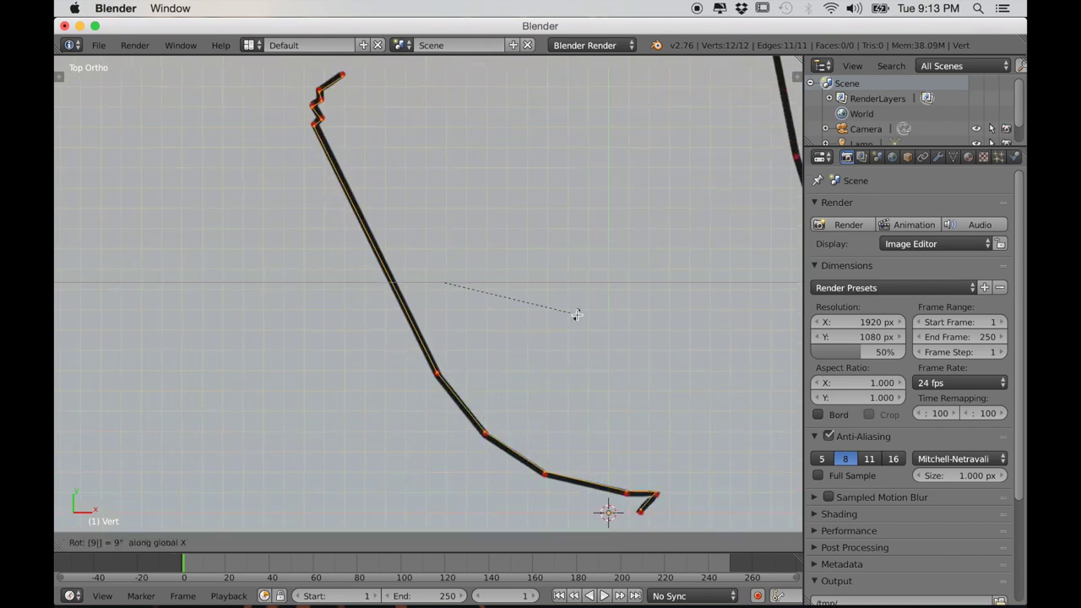
key(Return)
scroll(577, 315, down, 3)
middle_drag(577, 315, 584, 290)
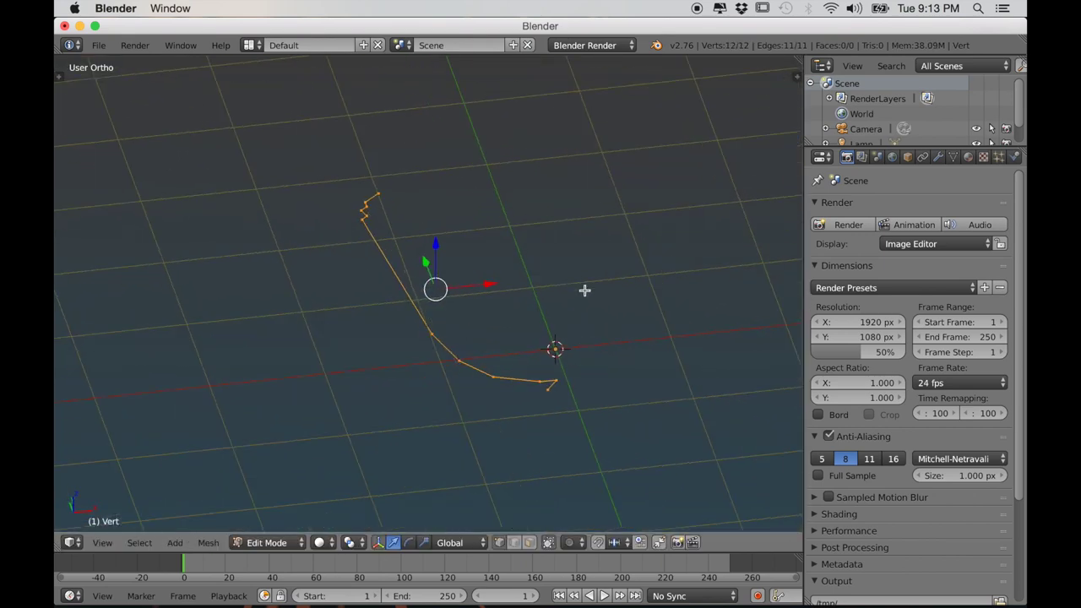
Step: Set the grid floor's lines to 0 and return to the orthographic top view
key(n)
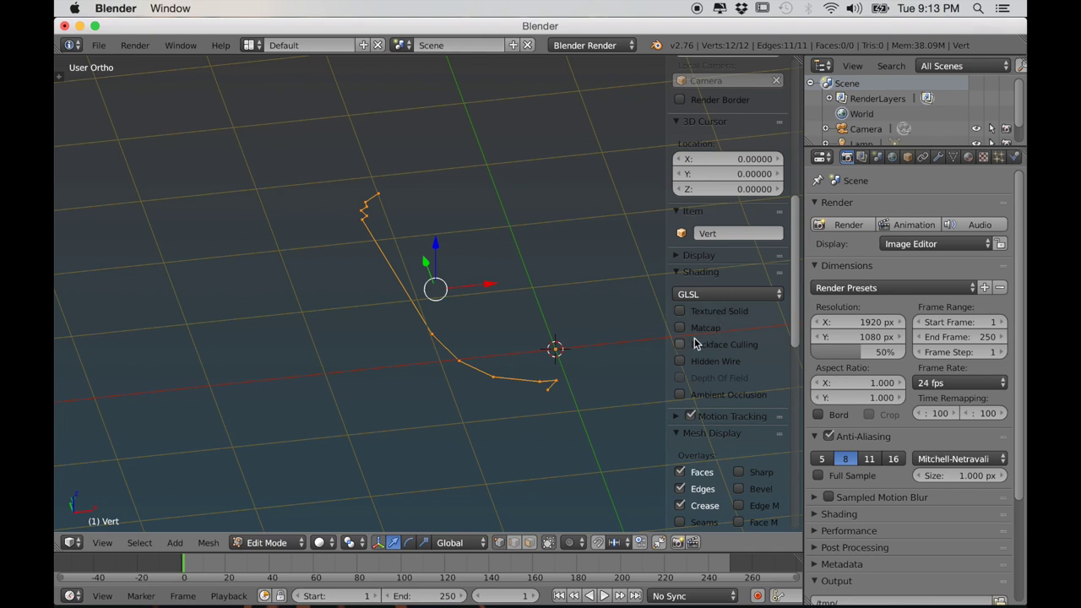
scroll(697, 433, down, 10)
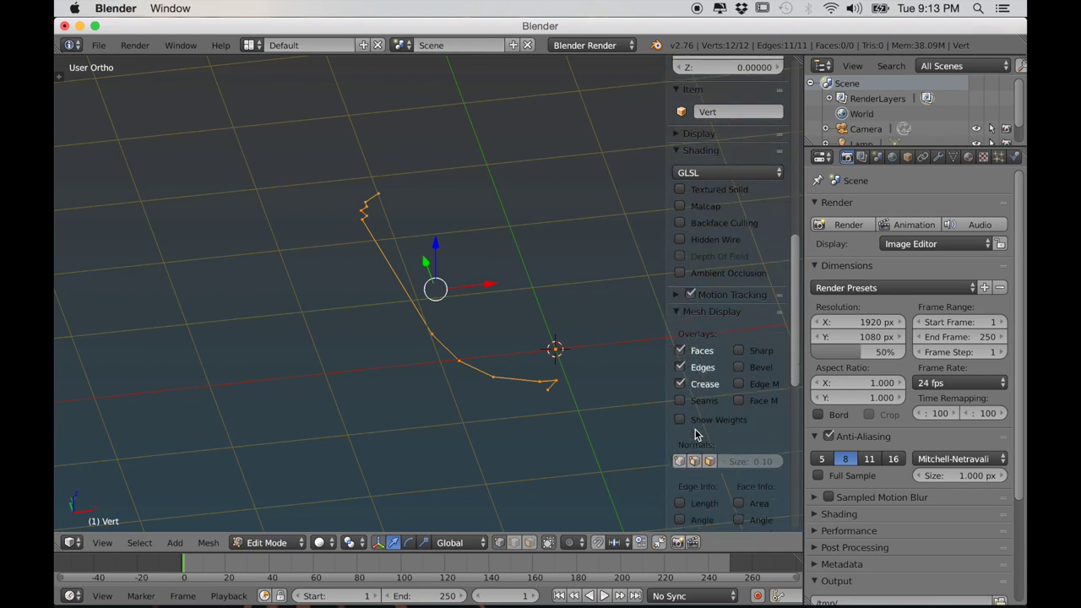
scroll(697, 433, up, 9)
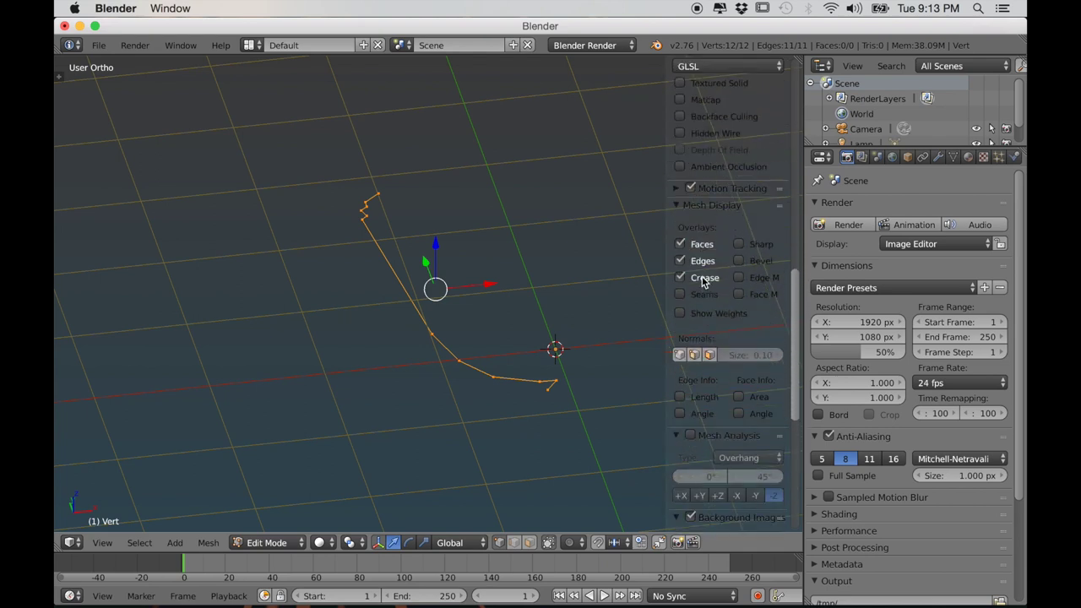
scroll(697, 242, up, 3)
click(697, 254)
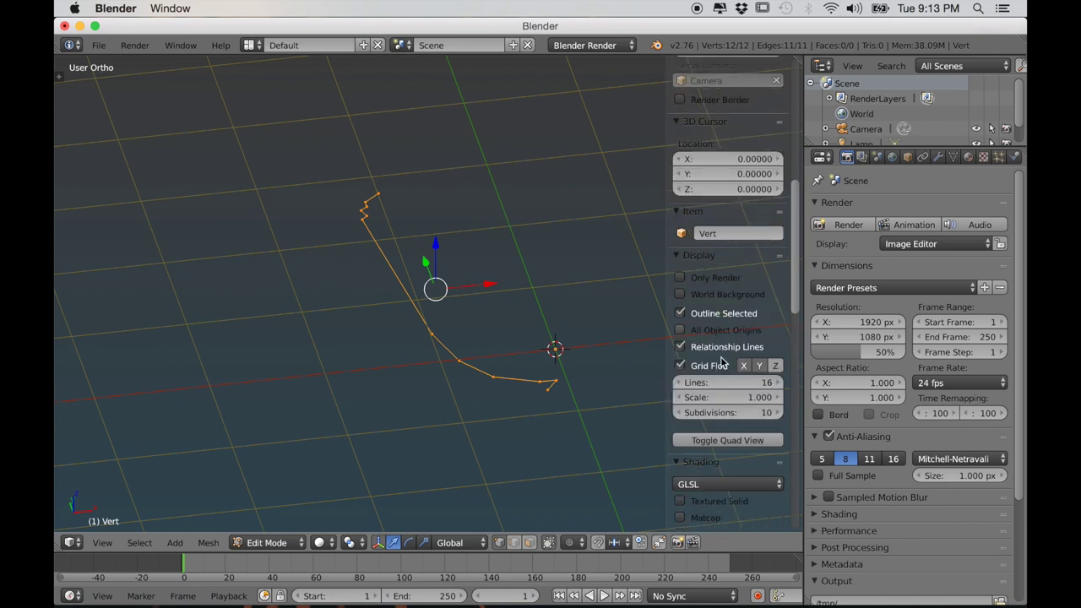
drag(741, 383, 701, 383)
scroll(557, 352, down, 6)
middle_drag(556, 353, 482, 355)
key(KP_5)
key(KP_7)
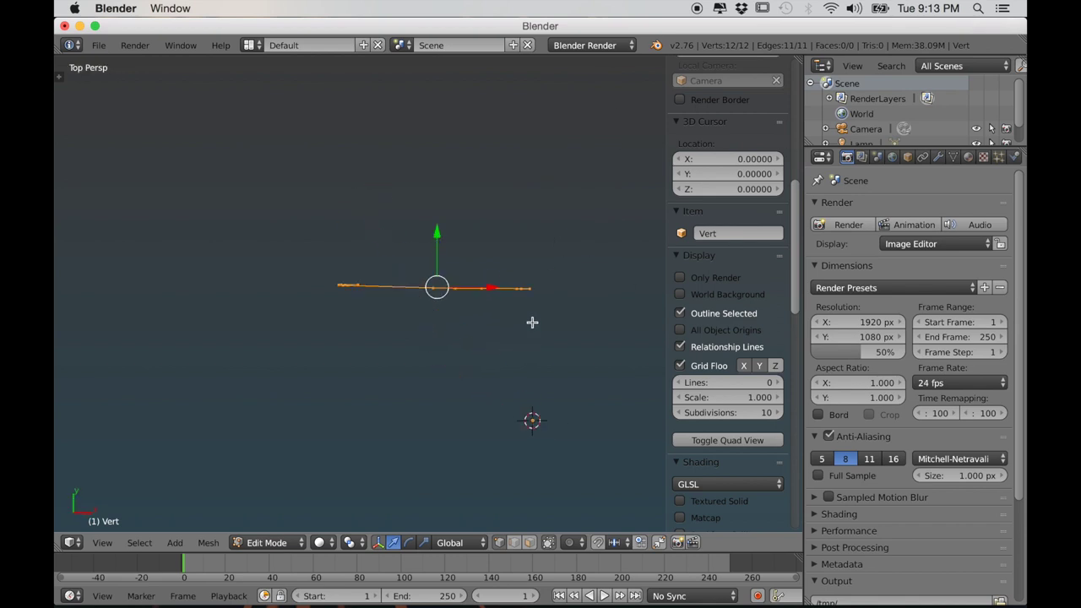
key(KP_5)
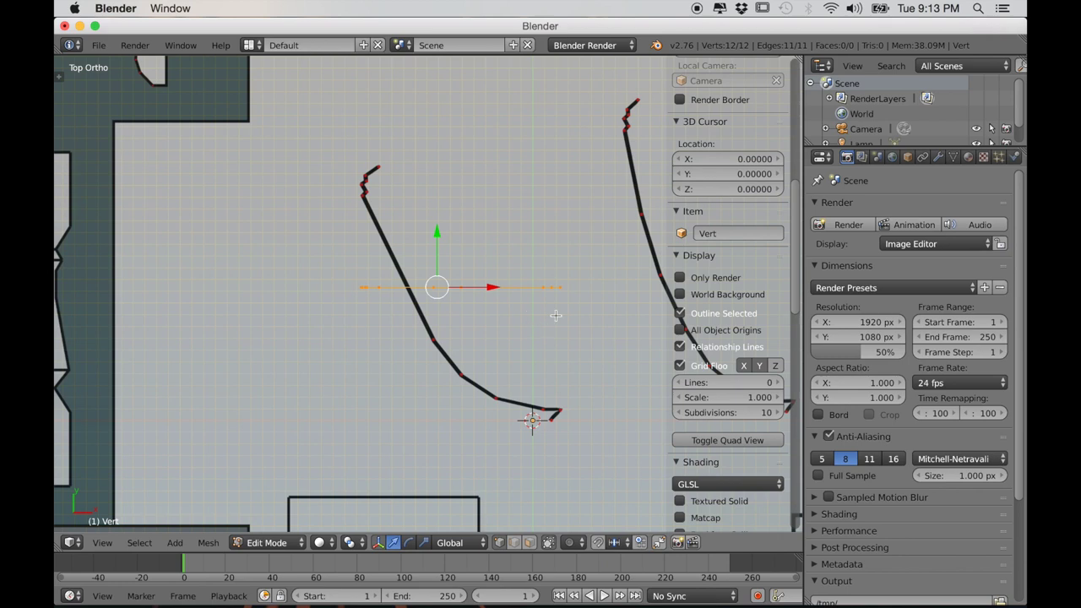
Step: Rotate the profile -45° in top view and move it to the plan outline's lower-right corner
key(r)
text(-45)
key(Return)
scroll(453, 311, down, 4)
shift+middle_drag(484, 341, 423, 227)
shift+middle_drag(478, 297, 456, 290)
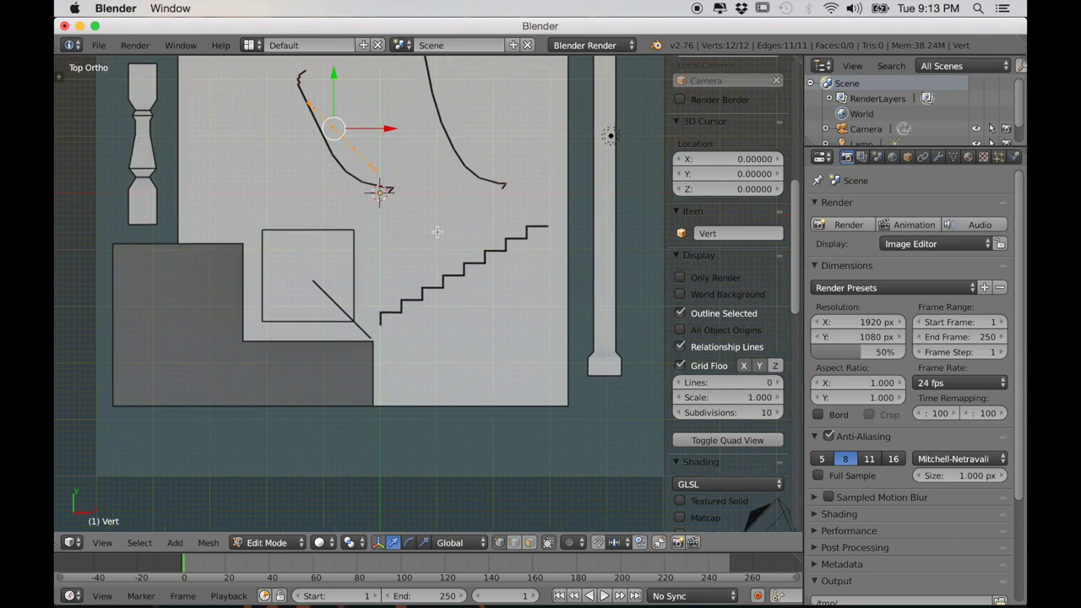
key(g)
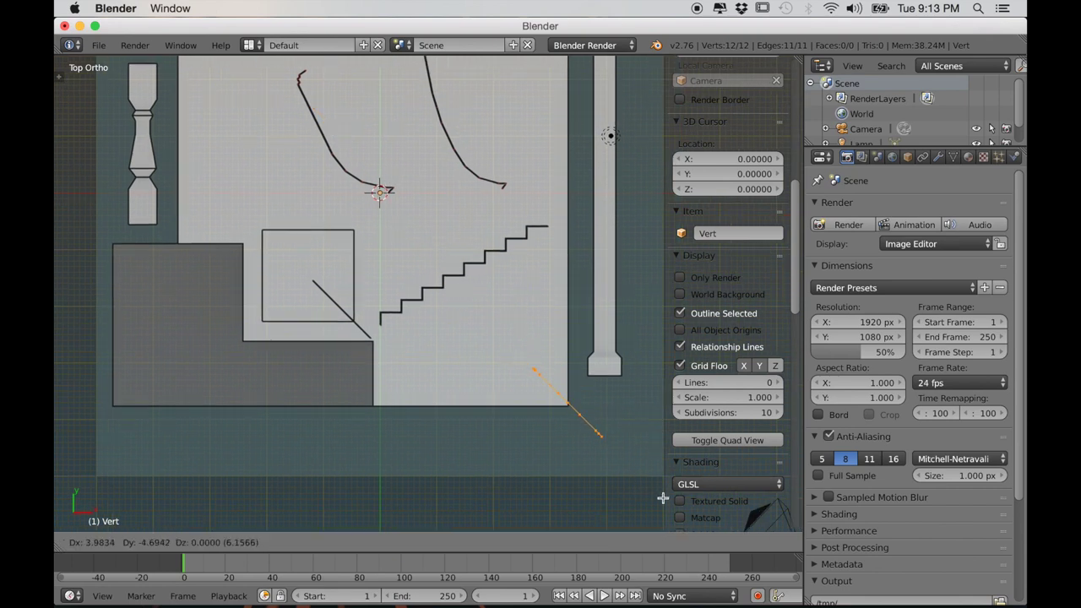
click(661, 499)
Step: Fine-position the profile so its vertex sits exactly on the inner edge of the plan's lower-right corner
shift+middle_drag(615, 490, 390, 335)
scroll(566, 411, up, 5)
scroll(413, 343, up, 3)
shift+middle_drag(466, 342, 465, 396)
scroll(464, 383, down, 2)
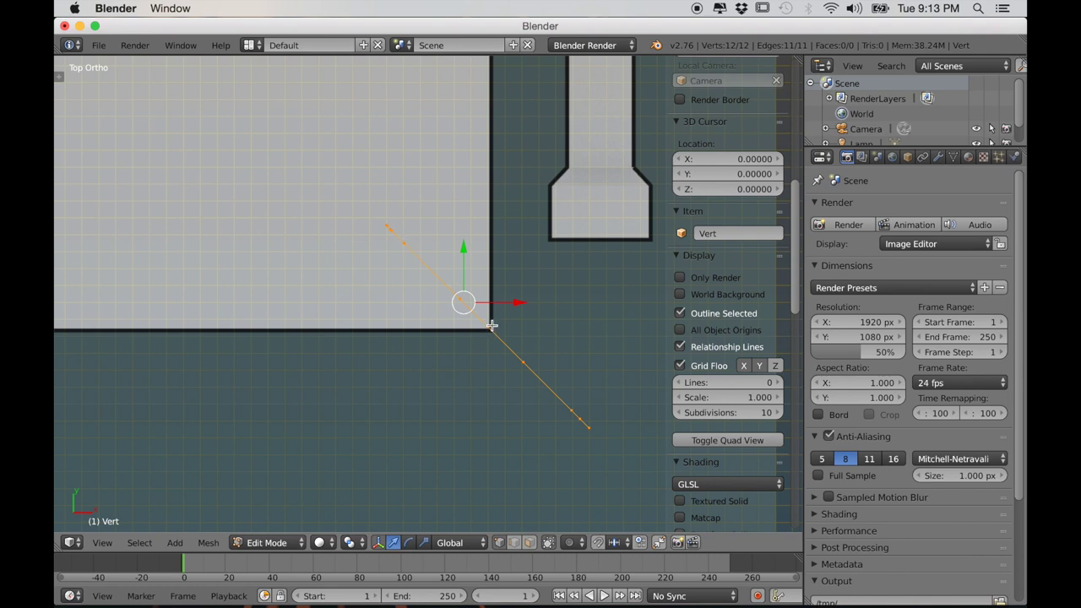
scroll(496, 349, up, 10)
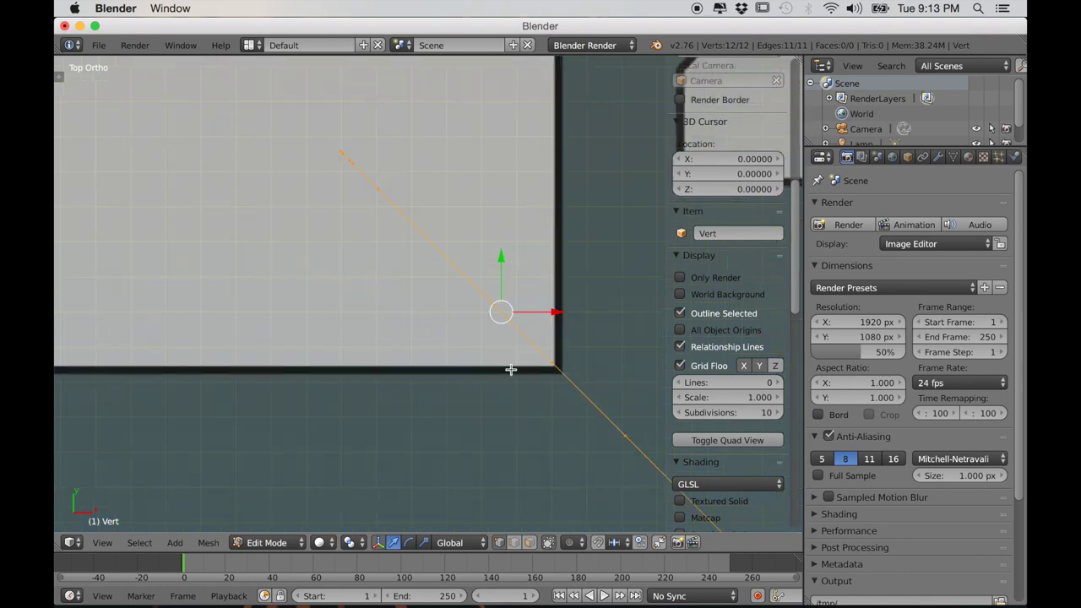
scroll(432, 334, up, 2)
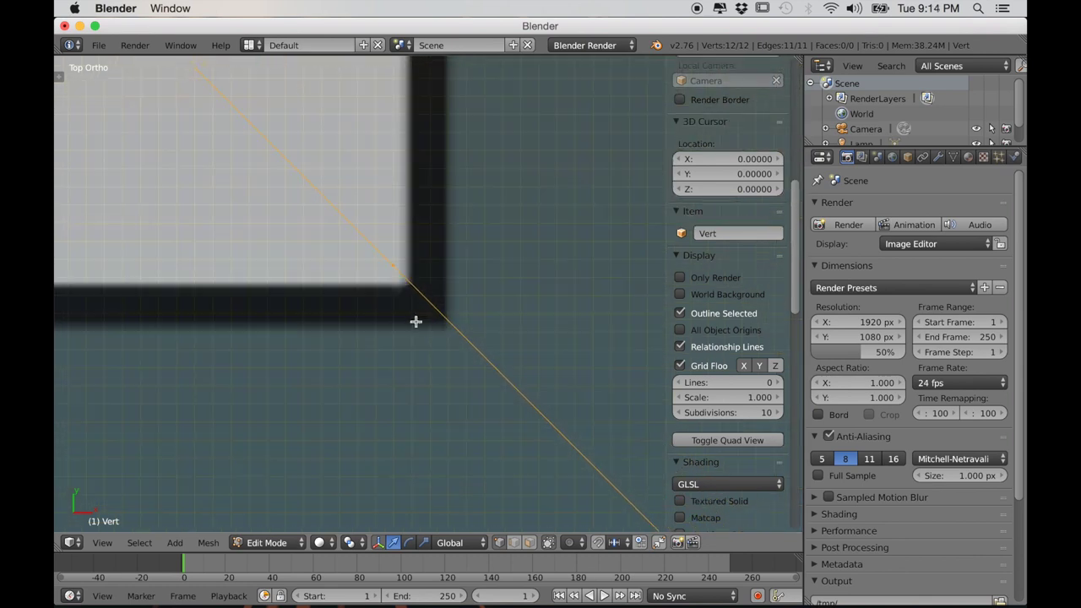
key(g)
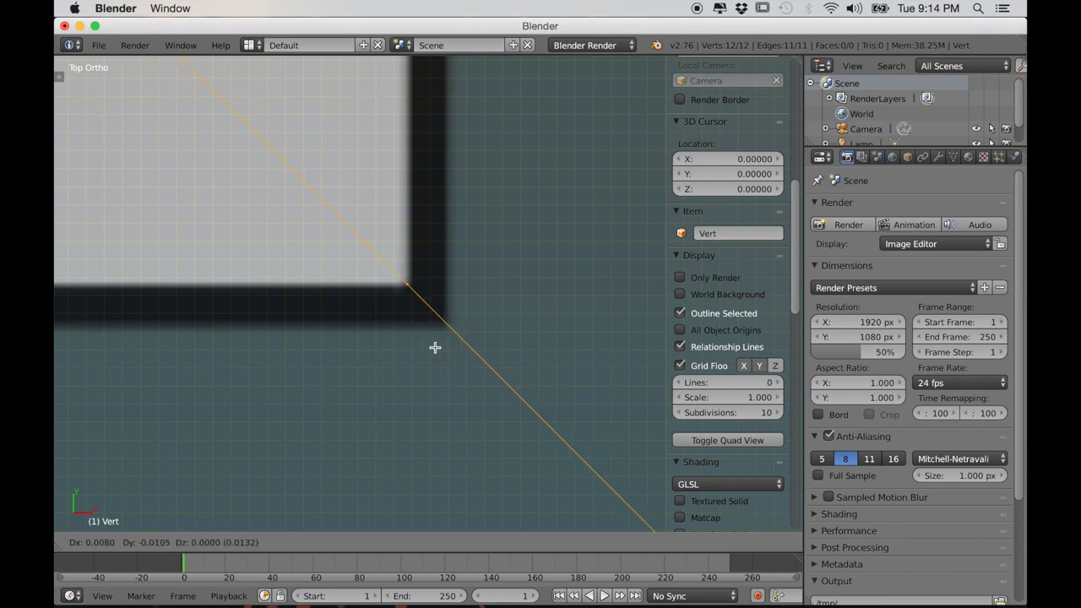
click(416, 277)
Step: Duplicate the profile along X toward the light area's lower-left corner and rotate the copy -90°
scroll(398, 360, down, 6)
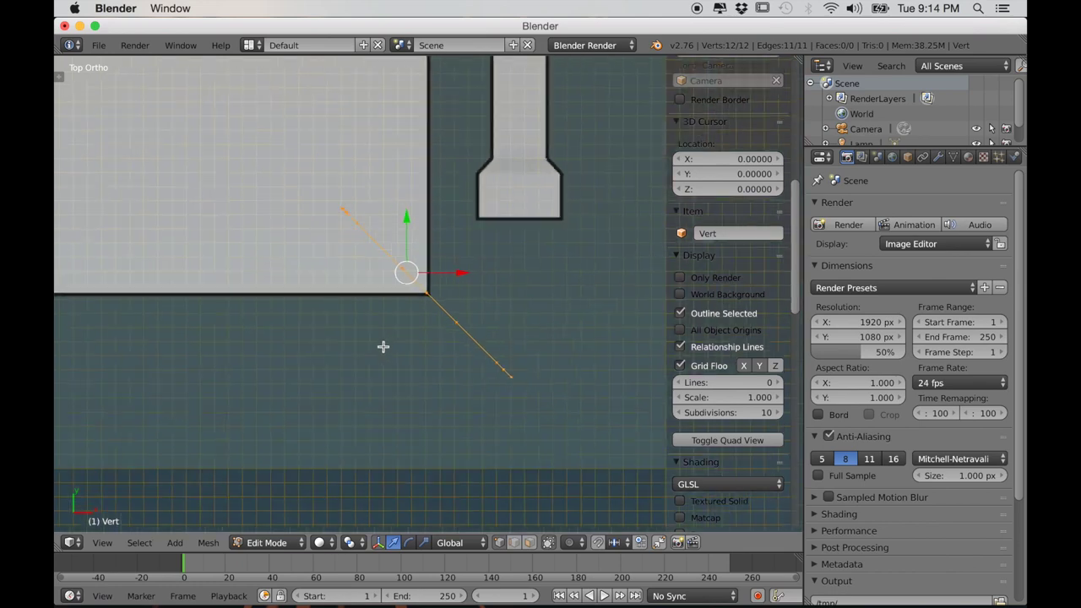
shift+middle_drag(437, 386, 484, 400)
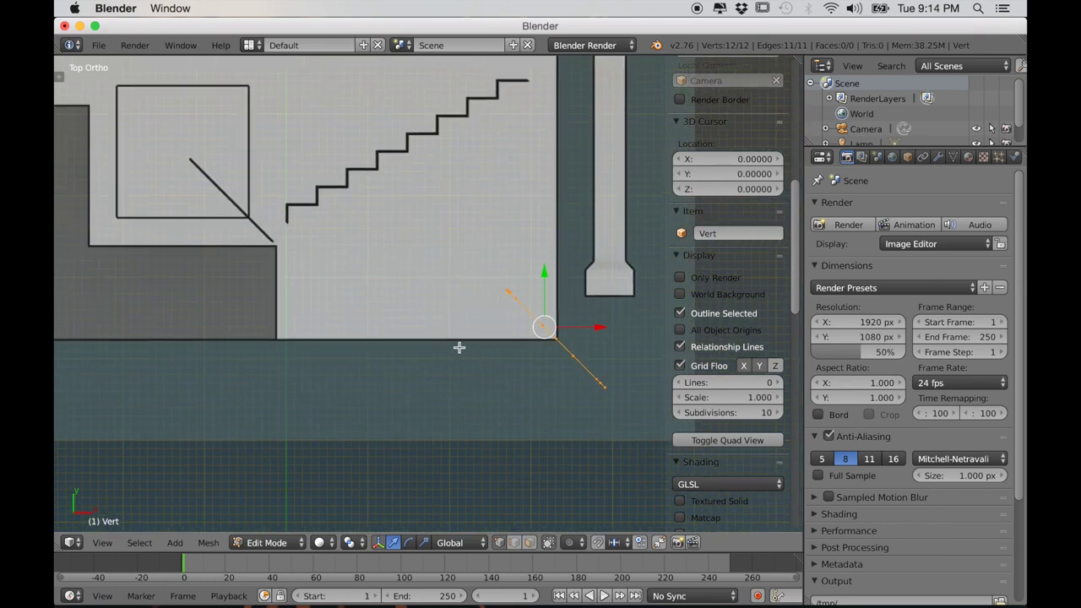
key(shift+d)
key(x)
click(235, 357)
key(r)
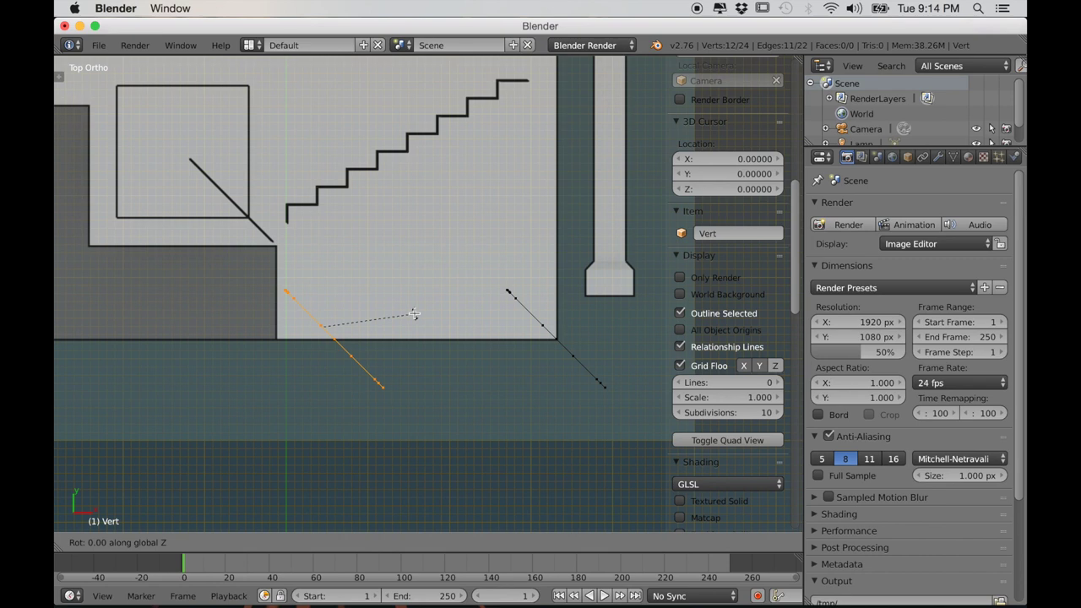
text(-90)
key(Return)
Step: Move the copied profile along X until its vertex meets the light area's lower-left corner
shift+middle_drag(415, 355, 523, 357)
scroll(515, 359, up, 7)
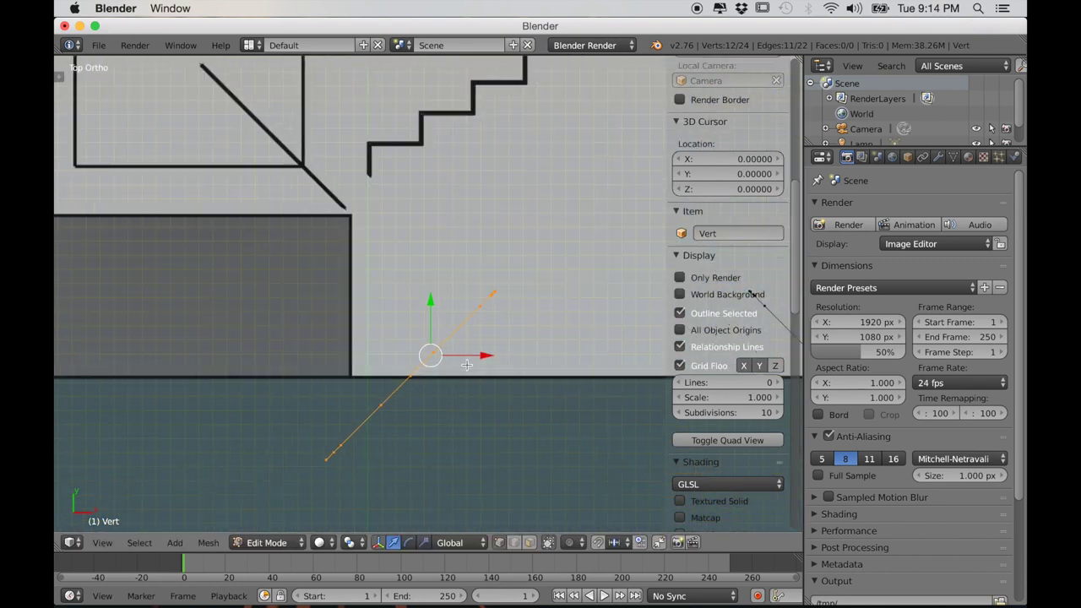
shift+middle_drag(443, 430, 485, 297)
scroll(484, 295, up, 2)
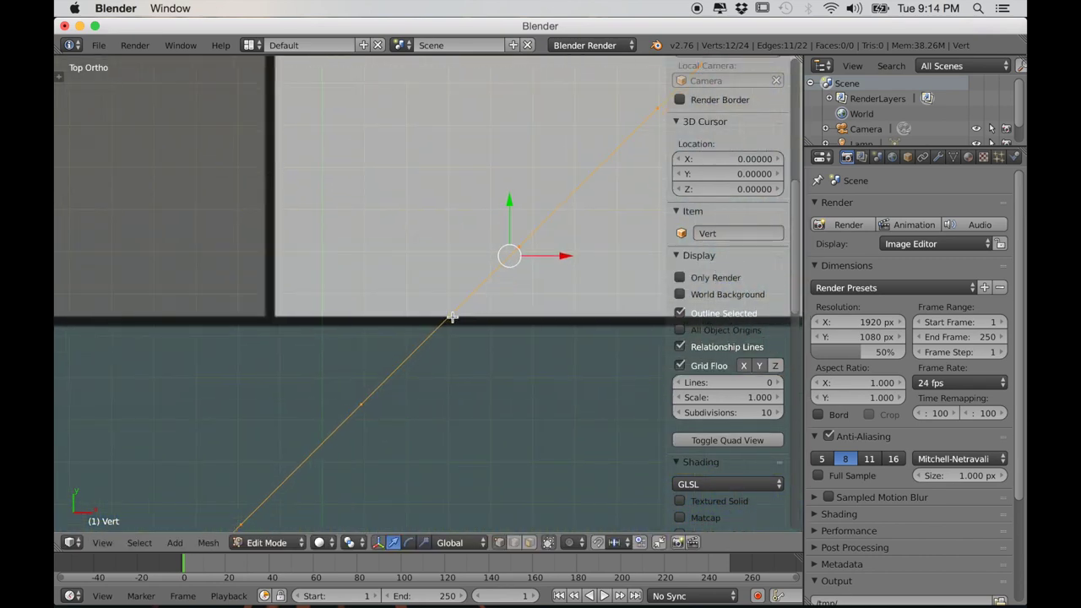
drag(553, 258, 386, 265)
scroll(411, 326, up, 3)
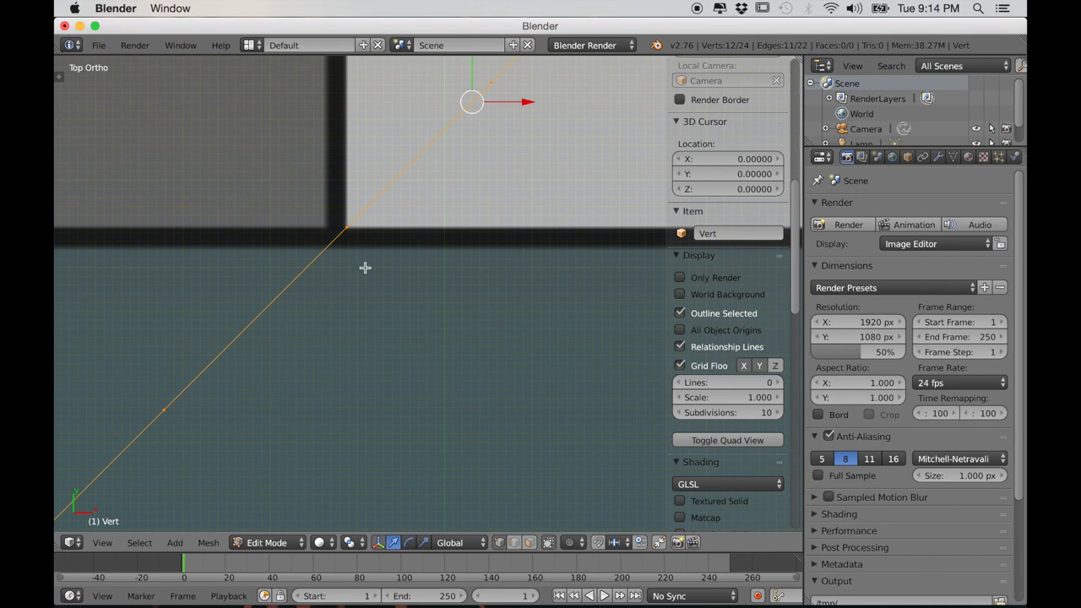
Step: Select both profiles and join them with Bridge Edge Loops
scroll(365, 268, down, 10)
scroll(435, 359, up, 4)
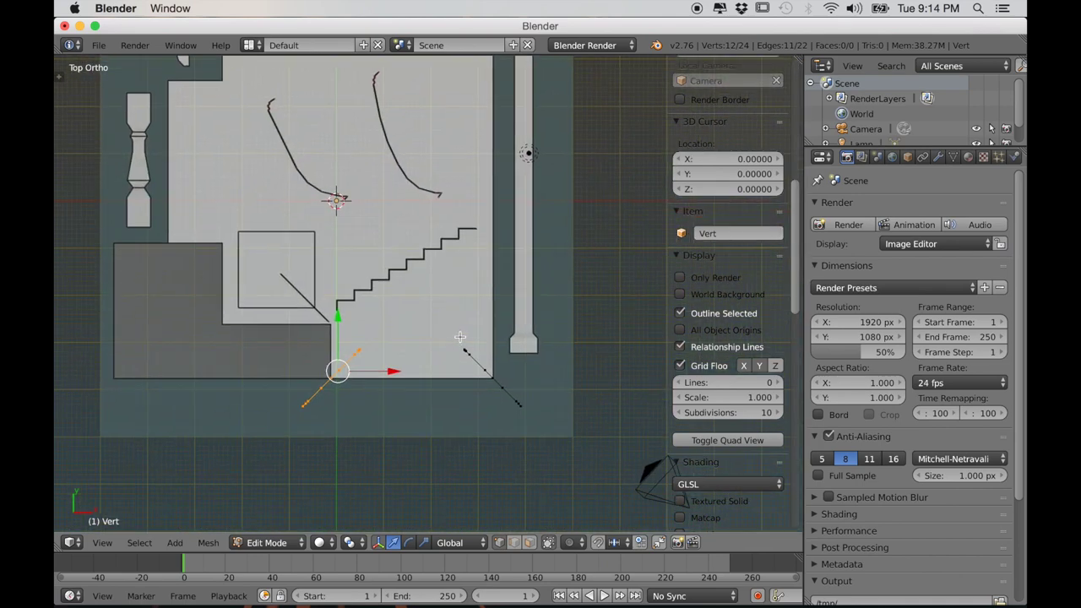
key(a)
key(a)
key(w)
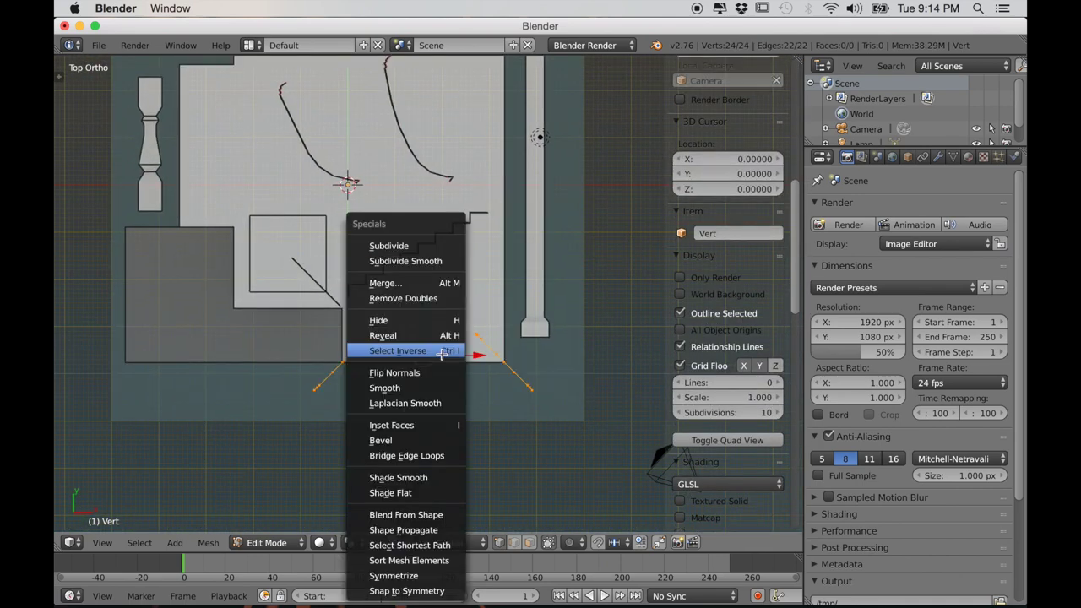
click(425, 454)
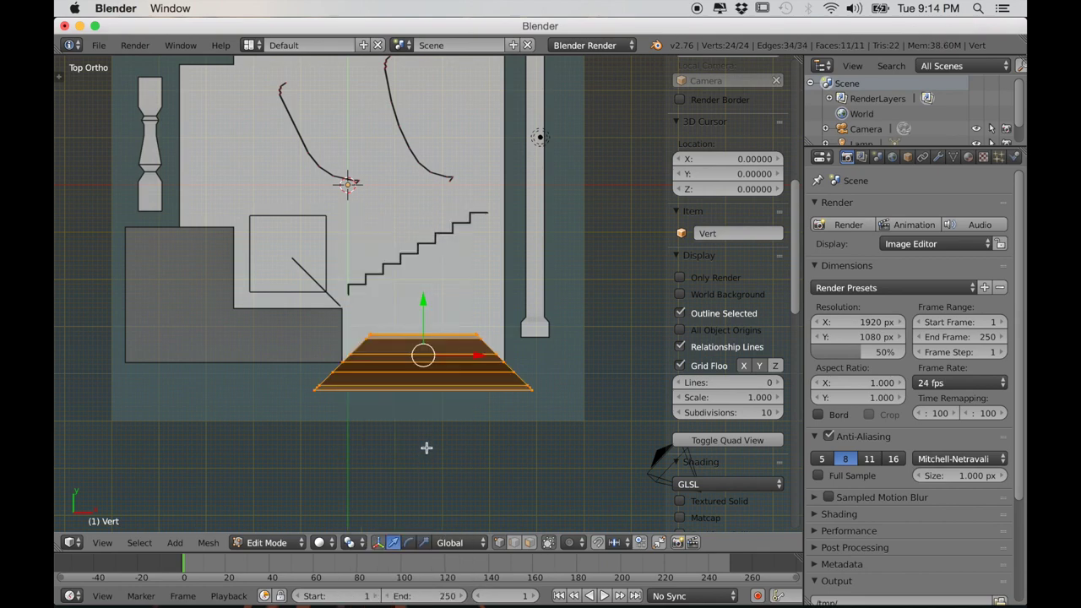
Step: Switch to wireframe, select only the left end profile and extrude it along Y to the lower dark block's upper-right corner
key(z)
shift+middle_drag(339, 403, 477, 331)
scroll(422, 425, up, 3)
key(a)
key(b)
drag(398, 249, 555, 449)
scroll(501, 404, up, 4)
shift+middle_drag(527, 396, 502, 453)
scroll(502, 404, up, 2)
key(e)
key(y)
click(475, 176)
Step: Extrude the end profile along X to the plan's next inner corner and align it with the dark block's edge
scroll(426, 278, down, 1)
shift+middle_drag(281, 265, 439, 292)
key(e)
key(x)
click(70, 349)
scroll(435, 441, up, 6)
shift+middle_drag(195, 302, 458, 456)
key(g)
key(x)
click(473, 305)
Step: Extrude the end profile along Y up to the upper-right corner of the tall dark block
scroll(458, 316, down, 6)
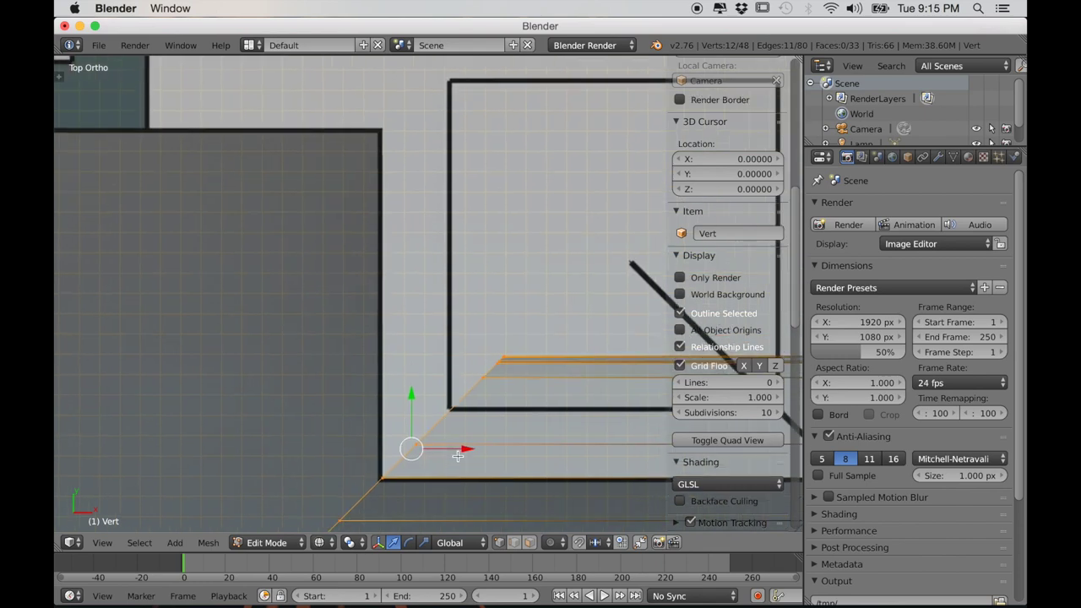
key(e)
key(y)
click(437, 107)
shift+middle_drag(437, 110, 458, 237)
scroll(458, 241, up, 6)
shift+middle_drag(361, 247, 487, 283)
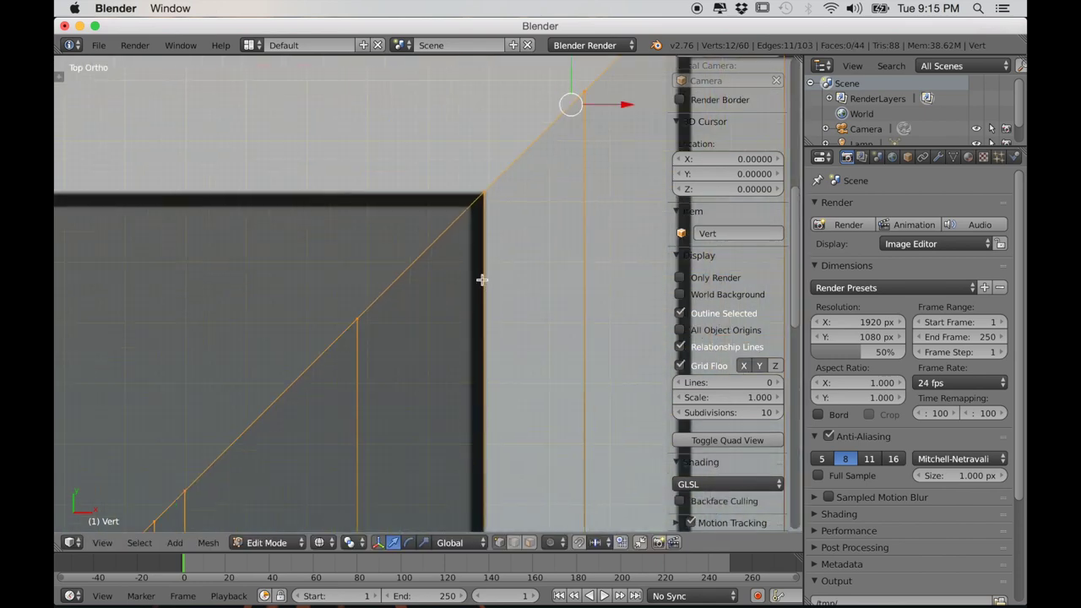
Step: Extrude the end profile left to the light area's next inner corner and align it along X
scroll(465, 295, down, 2)
key(e)
click(302, 321)
scroll(345, 335, up, 2)
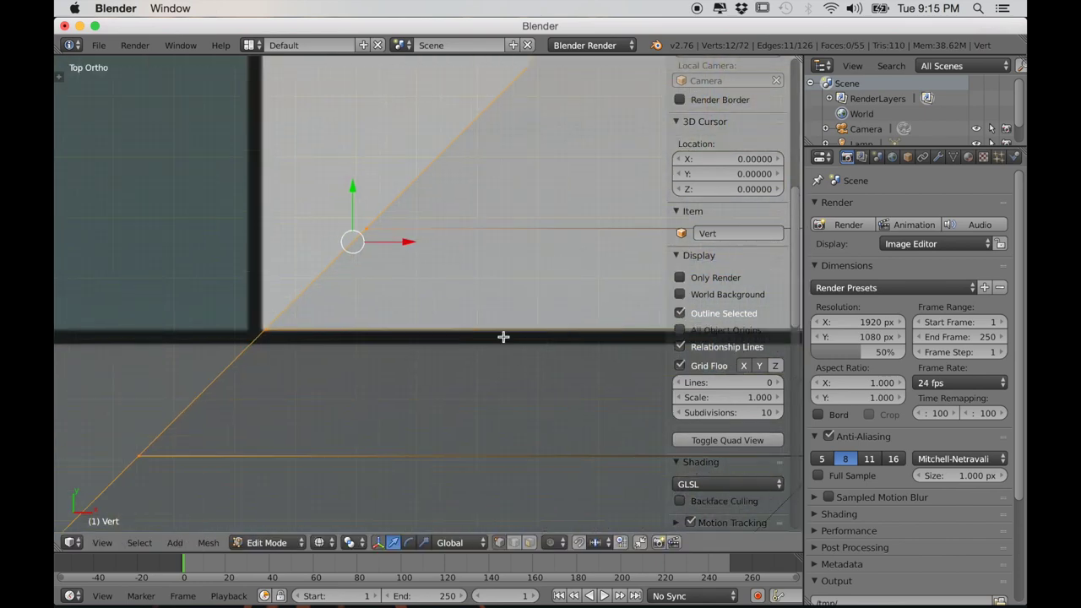
shift+middle_drag(345, 335, 567, 344)
scroll(566, 254, up, 3)
key(g)
key(x)
click(564, 209)
Step: Duplicate the end profile to the plan corner above the baluster drawing, rotate it -90° and align it to the corner
scroll(536, 235, down, 15)
shift+middle_drag(517, 296, 512, 388)
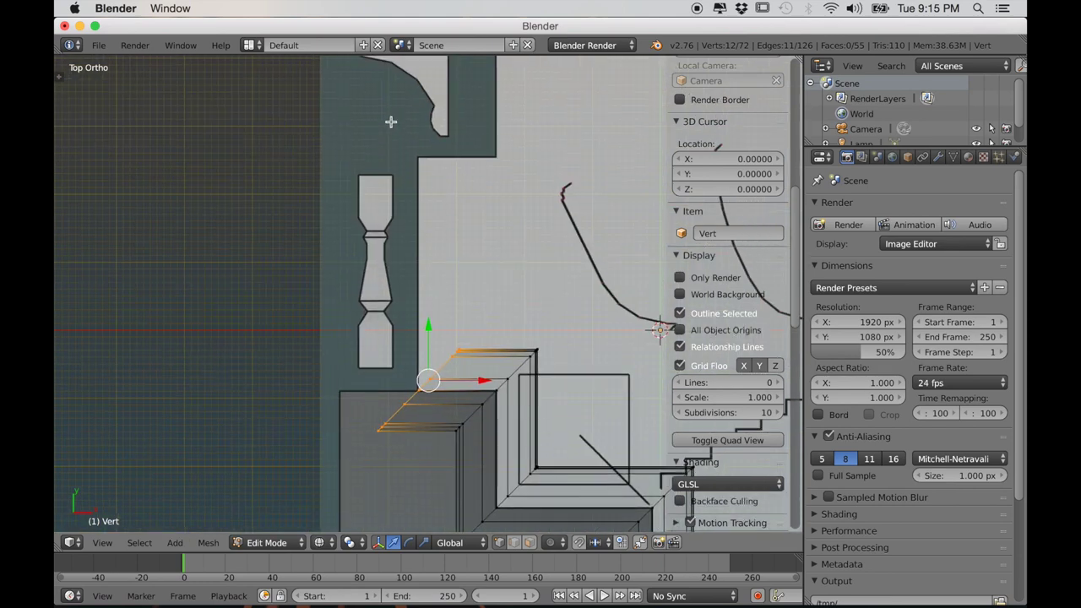
key(e)
click(458, 499)
text(r-90)
key(Return)
scroll(509, 299, up, 2)
shift+middle_drag(509, 299, 523, 455)
scroll(478, 440, up, 6)
drag(476, 180, 478, 169)
scroll(501, 365, down, 5)
scroll(500, 366, down, 3)
shift+middle_drag(494, 397, 502, 324)
Step: Add the previous end profile to the selection, bridge it to the rotated copy, and check the result in solid shading
key(c)
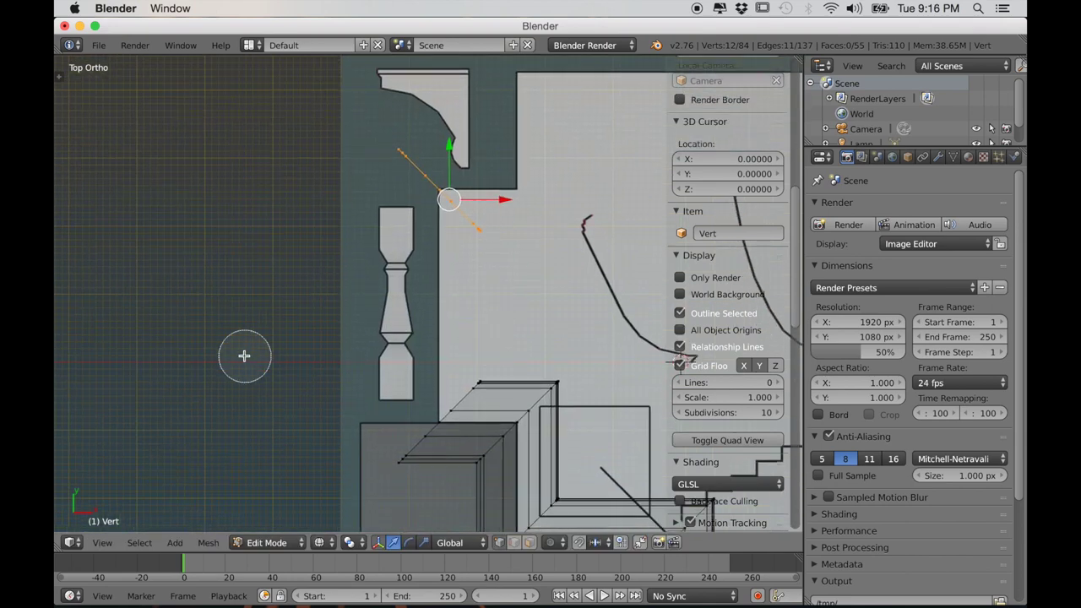
drag(480, 385, 410, 448)
right_click(411, 447)
key(w)
click(423, 353)
key(z)
mouse_move(513, 302)
shift+middle_down()
mouse_move(492, 377)
mouse_move(496, 421)
shift+middle_up()
key(z)
Step: Extrude the bridged wall's end profile along X to the light area's next inner corner and align it there
scroll(502, 383, up, 3)
key(a)
key(b)
drag(287, 188, 502, 377)
scroll(498, 377, up, 2)
shift+middle_drag(477, 384, 399, 383)
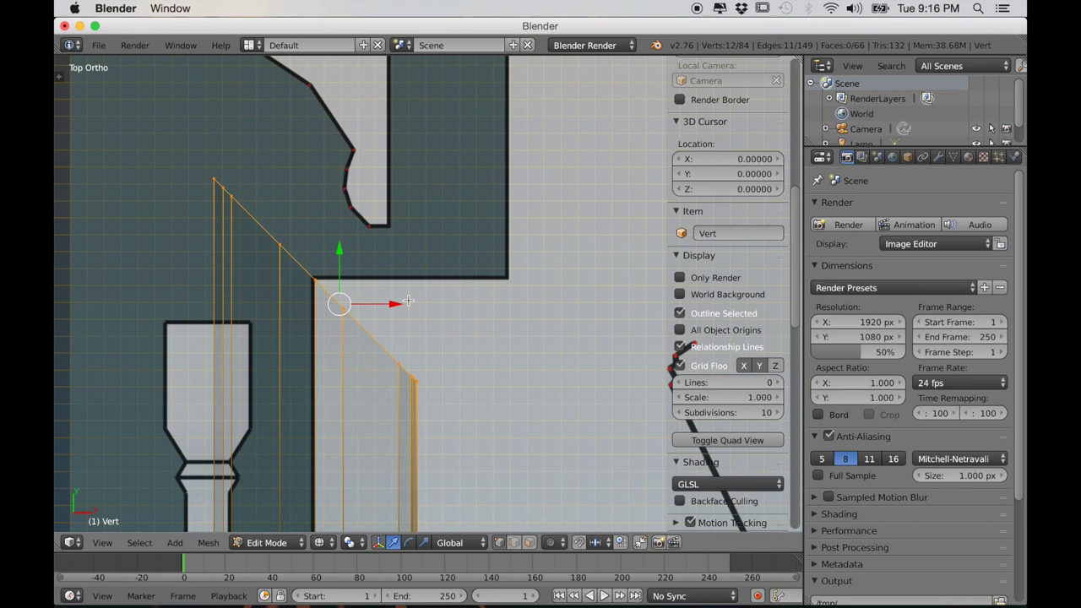
key(e)
key(x)
click(596, 386)
shift+middle_drag(596, 387, 495, 409)
scroll(584, 390, up, 3)
scroll(490, 339, up, 6)
key(g)
key(x)
click(491, 360)
Step: Extrude the end profile along Y up to the light area's upper-left corner
scroll(496, 368, down, 12)
key(e)
key(y)
click(476, 249)
shift+middle_drag(475, 249, 494, 363)
scroll(504, 349, up, 9)
scroll(393, 379, down, 5)
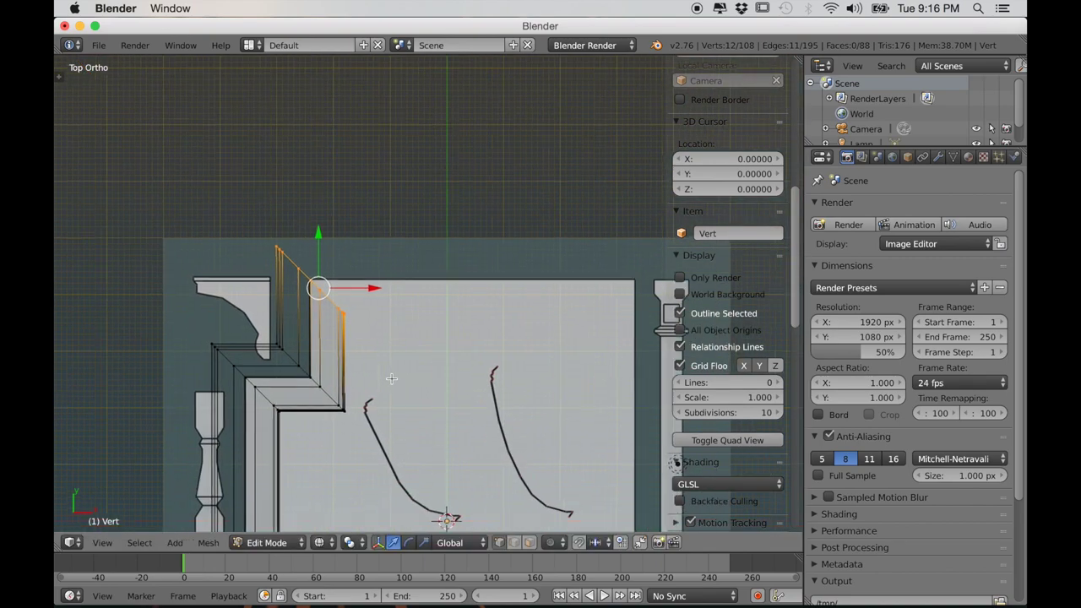
Step: Duplicate the end profile along X to the plan's upper-right corner, rotate it -90° about Z and align it to the corner
key(e)
key(x)
click(706, 344)
text(rz)
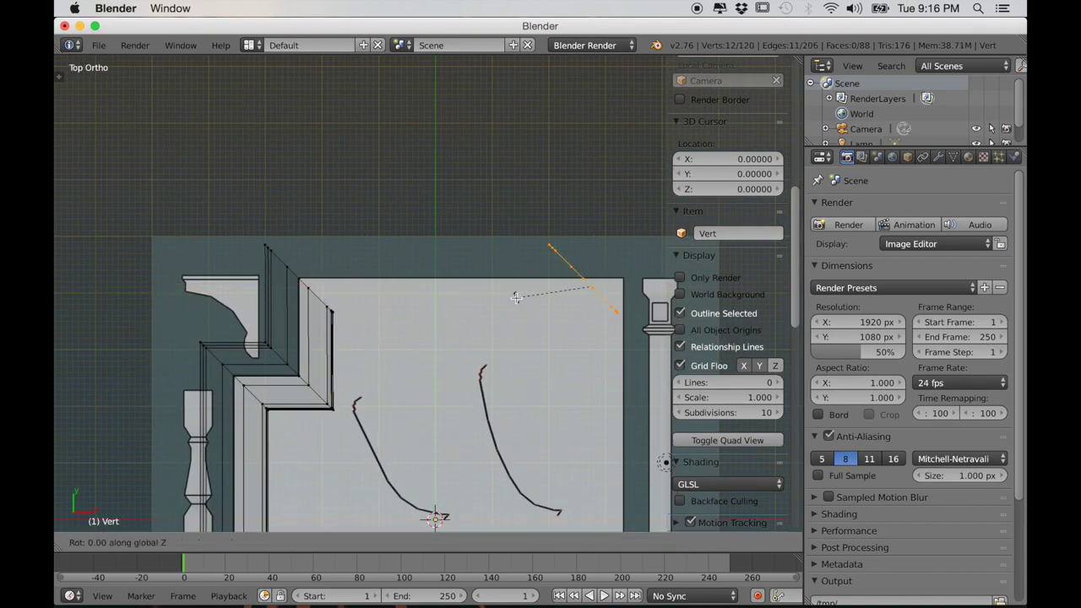
text(-90)
key(Return)
shift+middle_drag(526, 319, 386, 330)
scroll(458, 299, up, 8)
drag(477, 300, 579, 315)
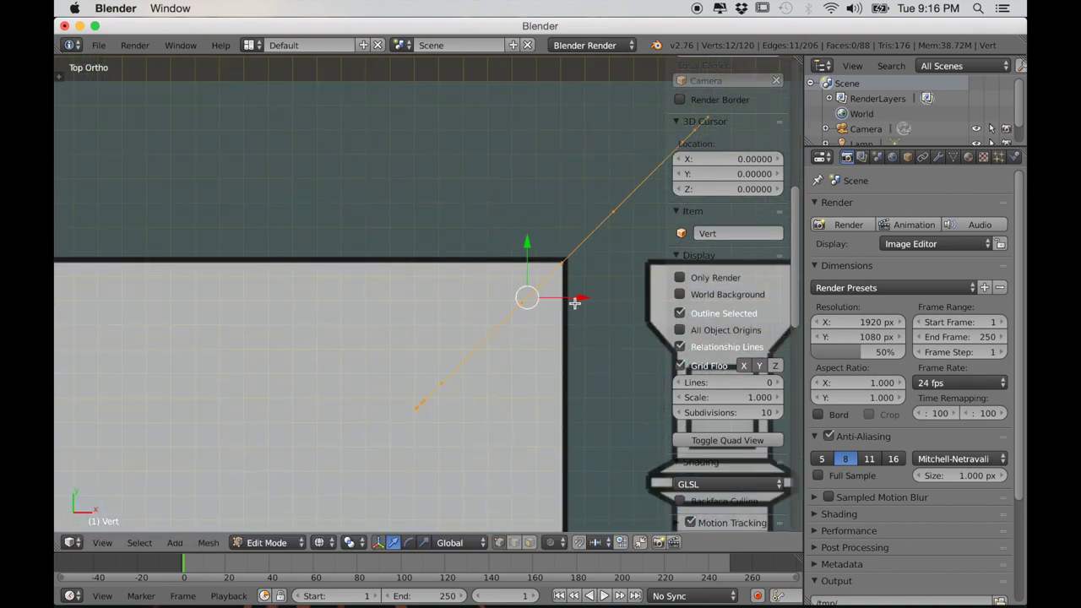
Step: Select the upper-left and upper-right corner profiles and bridge them along the plan's upper edge
scroll(554, 281, down, 10)
key(b)
drag(247, 203, 395, 301)
key(ctrl+e)
click(400, 292)
Step: Bridge the upper-right corner profile to the starting profile along the plan's right edge, closing the ring of walls
shift+middle_drag(510, 350, 385, 234)
key(a)
drag(352, 154, 552, 507)
key(w)
click(422, 357)
Step: Deselect everything and inspect the closed roof walls in solid shading from an angled view
mouse_move(454, 393)
shift+middle_down()
mouse_move(578, 426)
mouse_move(574, 391)
mouse_move(574, 437)
mouse_move(546, 405)
mouse_move(555, 408)
mouse_move(518, 420)
mouse_move(537, 426)
shift+middle_up()
key(n)
key(z)
key(a)
key(a)
scroll(555, 408, down, 3)
key(a)
scroll(537, 426, up, 4)
middle_drag(400, 391, 502, 367)
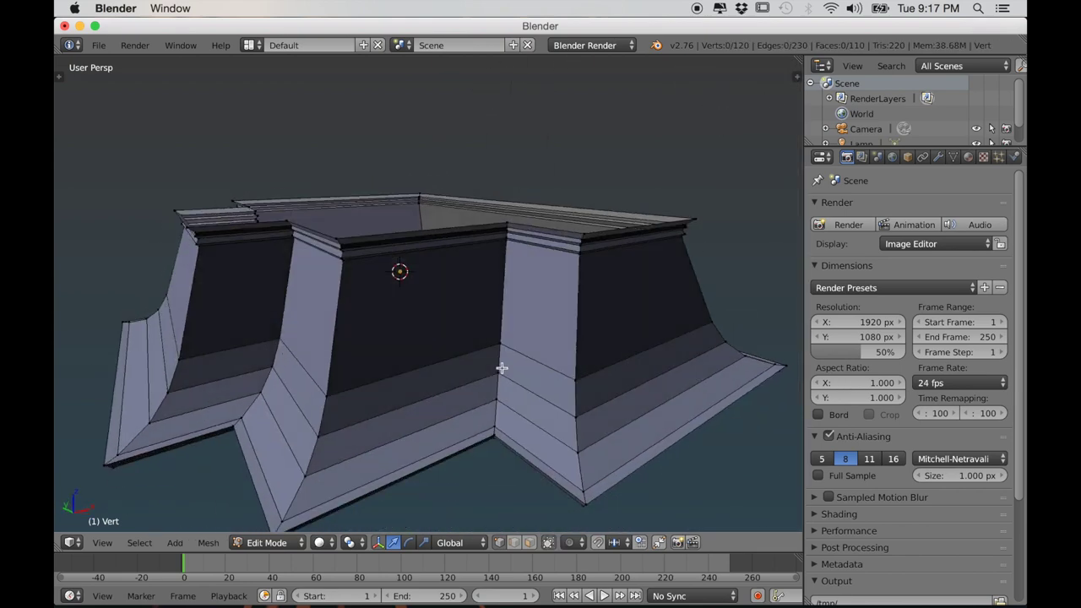
Step: Select the entire roof mesh and recalculate its normals
key(a)
scroll(498, 376, down, 3)
key(t)
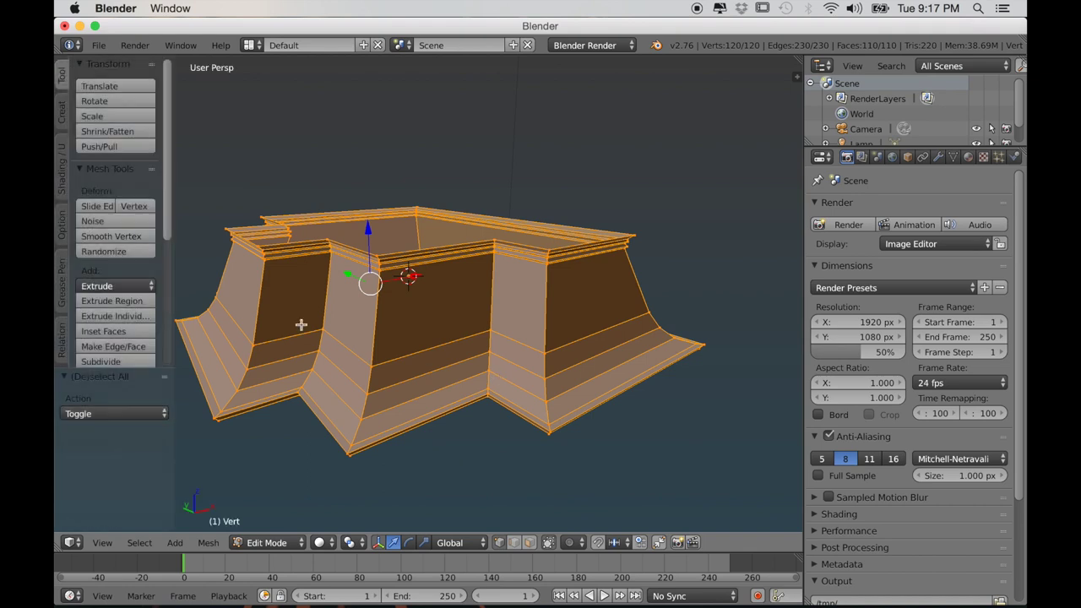
click(62, 173)
click(106, 196)
Step: Return to object mode and enable the Wire display option for the roof object
key(Tab)
middle_drag(346, 320, 399, 329)
click(908, 157)
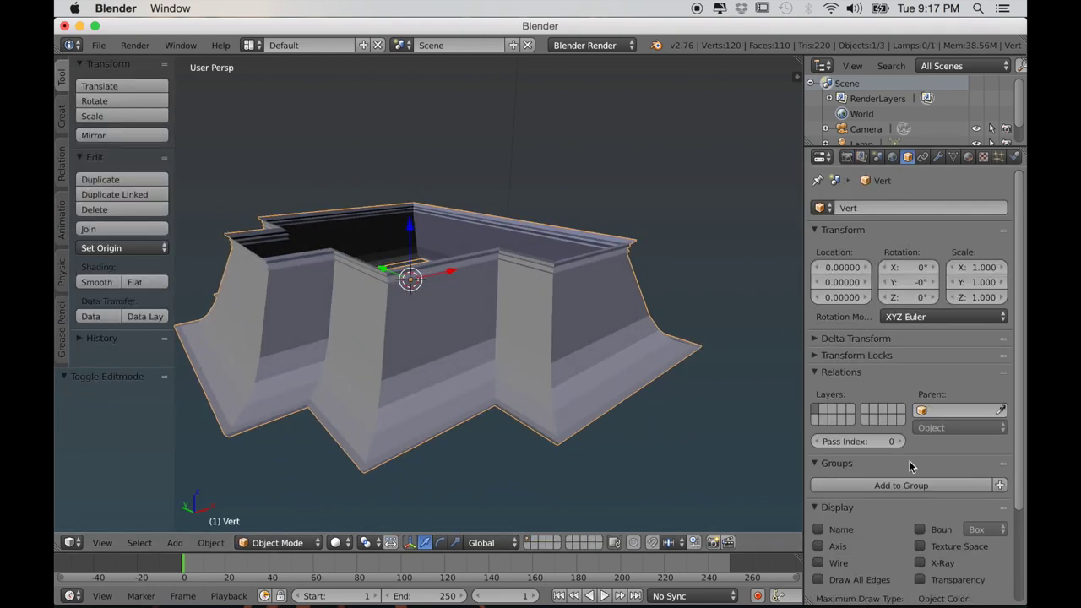
scroll(859, 509, down, 4)
click(818, 445)
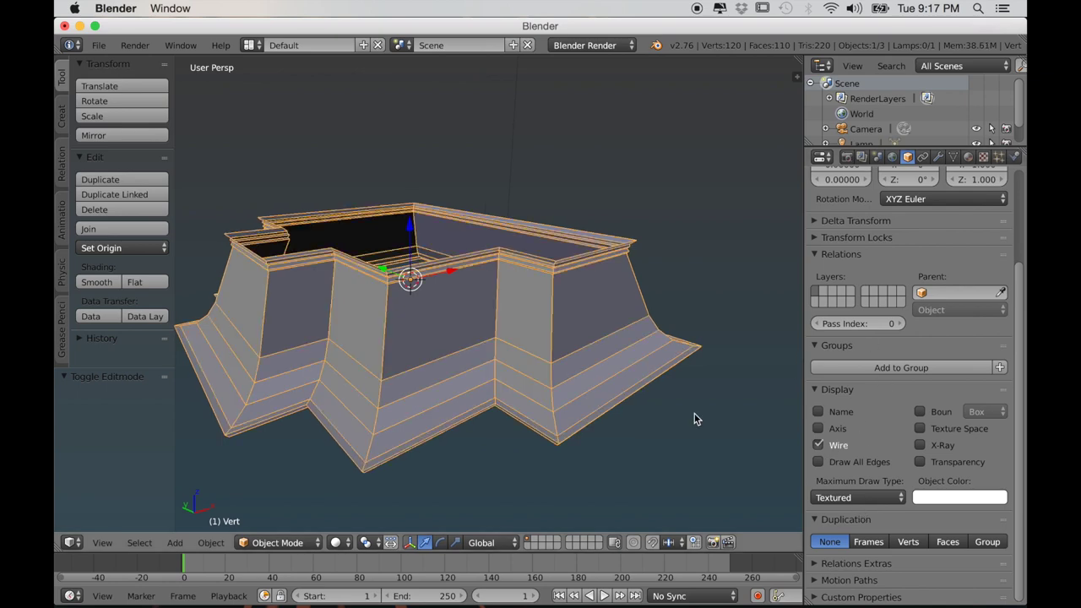
Step: Select the roof's top inner edge loop, fill it with a face and inset that face slightly
key(Tab)
middle_drag(422, 250, 328, 287)
middle_drag(399, 310, 407, 325)
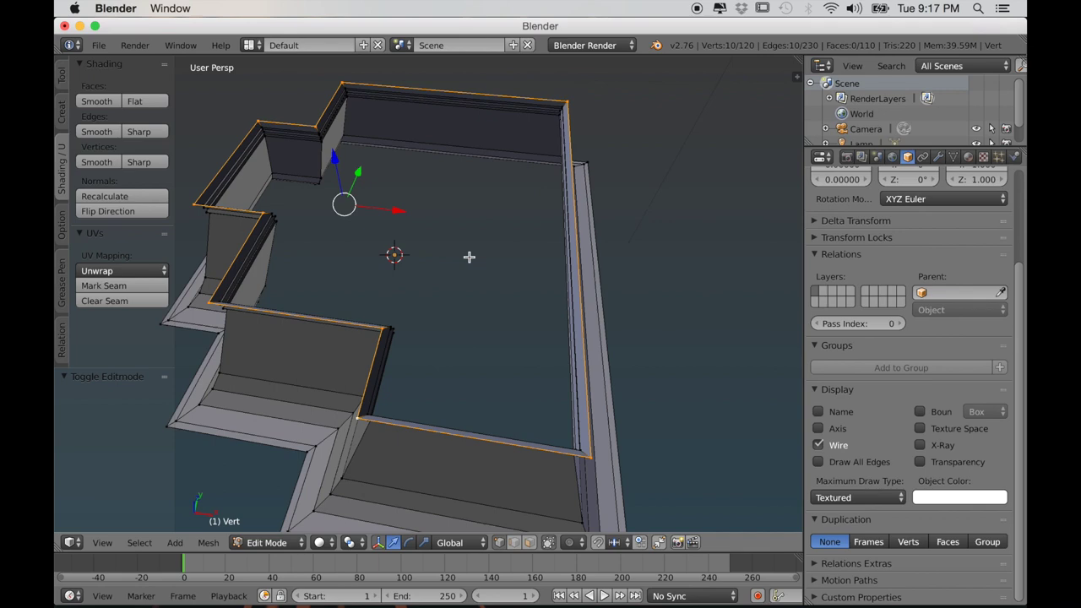
key(f)
key(i)
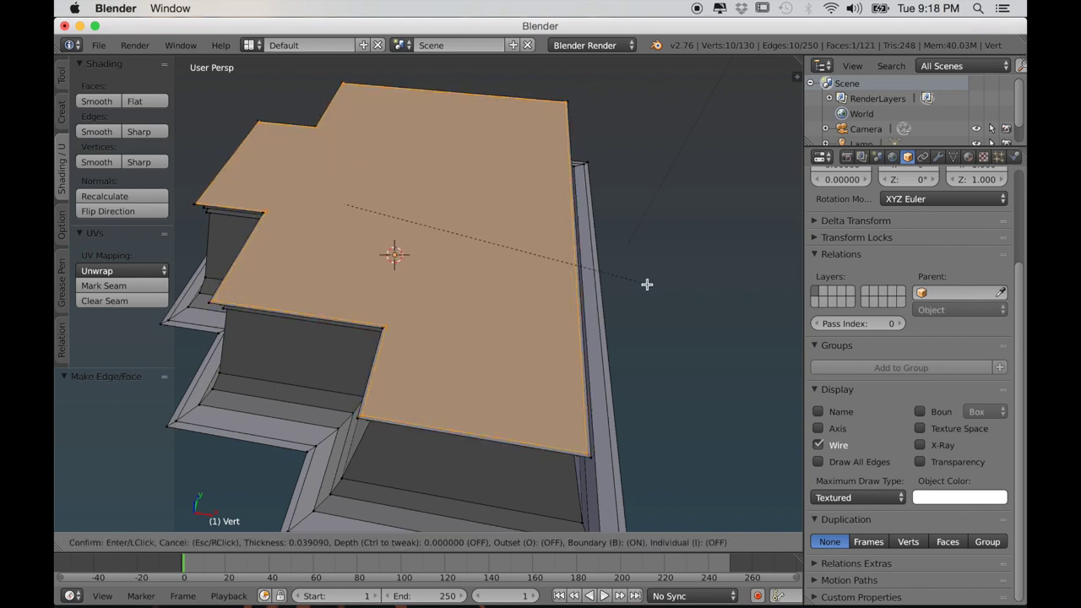
click(627, 313)
Step: Extrude the inset top face downward by about 0.187 to form a recessed roof surface
middle_drag(627, 313, 533, 312)
key(e)
click(531, 270)
scroll(533, 312, up, 2)
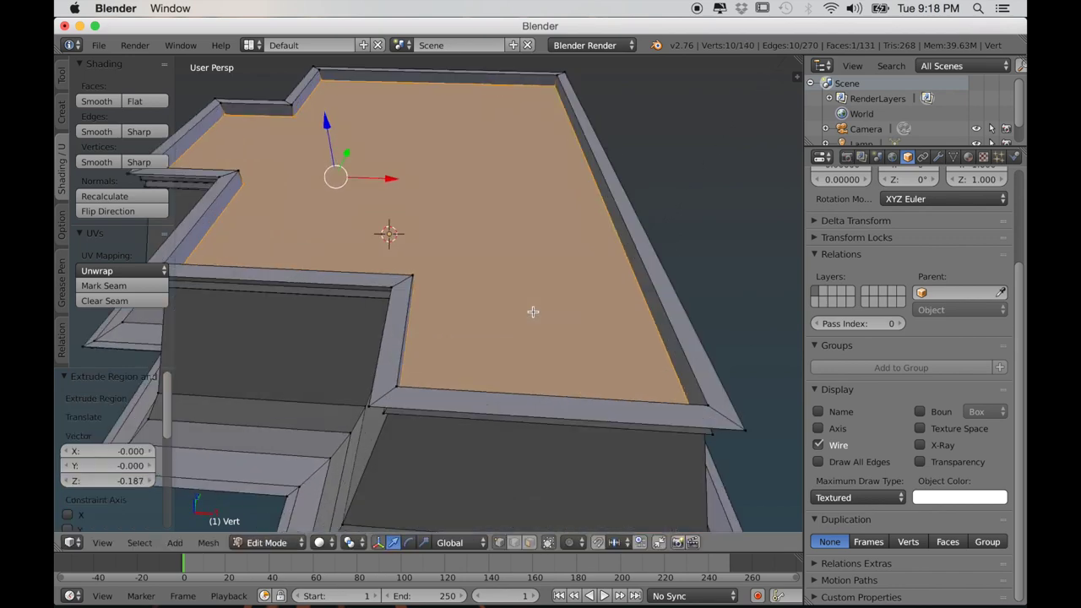
Step: Separate the recessed top face into its own object and hide the remaining roof walls
key(p)
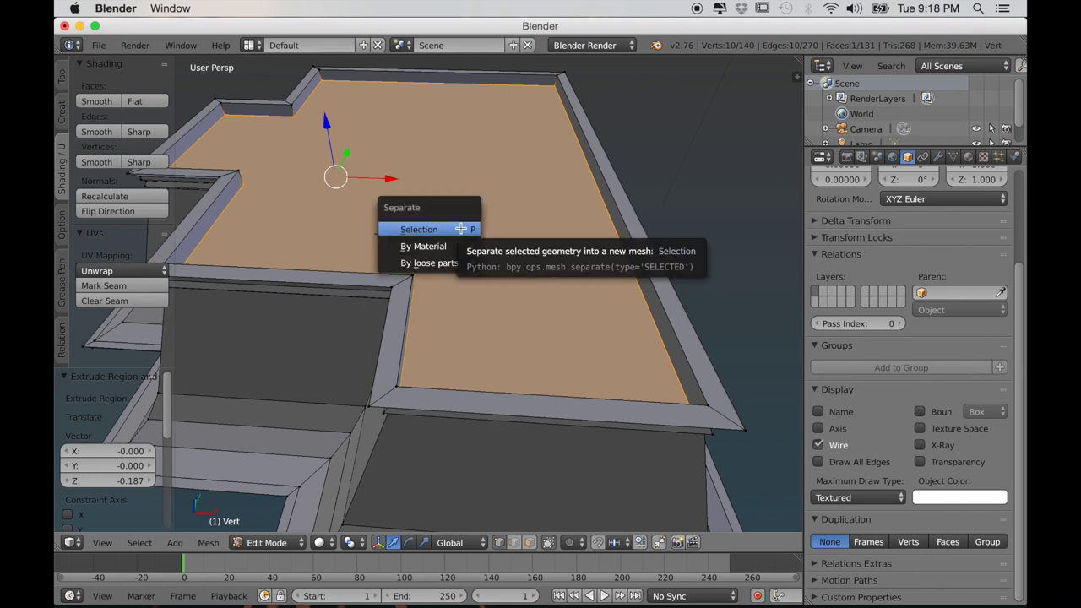
click(460, 228)
scroll(495, 261, down, 3)
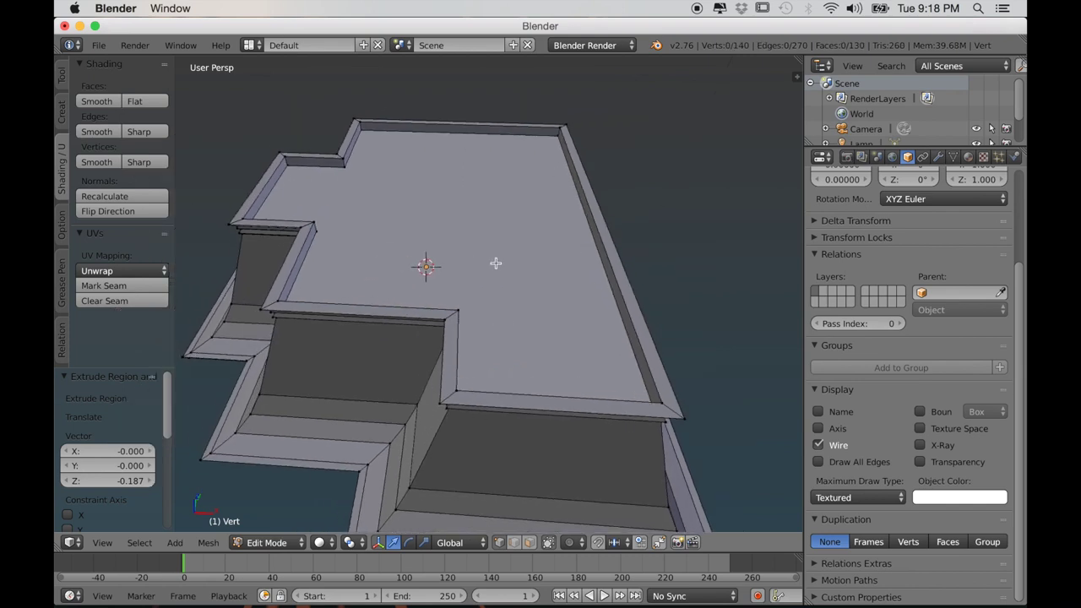
key(Tab)
right_click(437, 397)
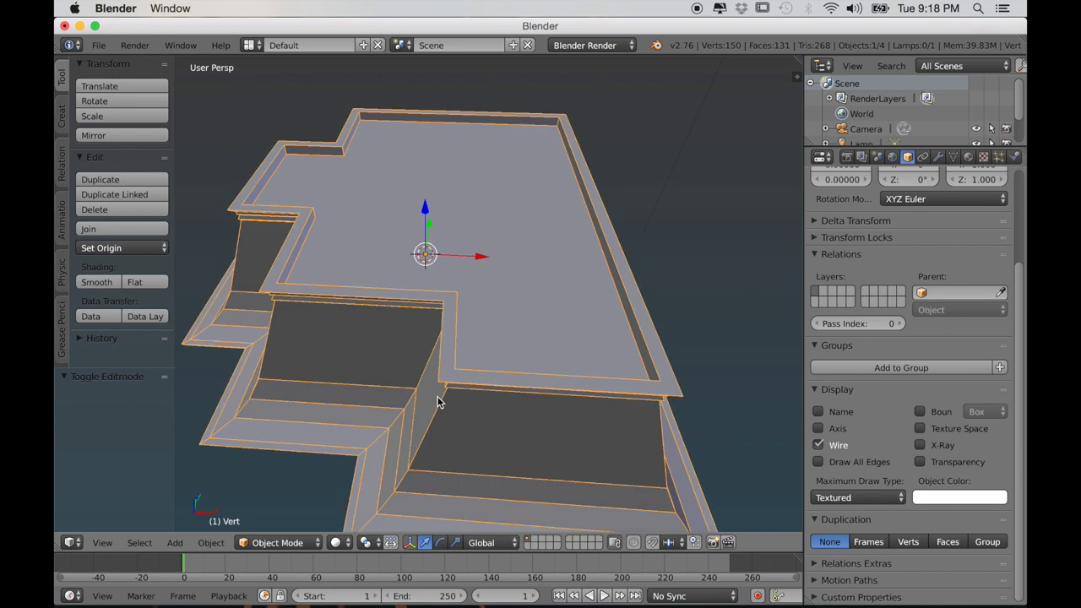
key(h)
scroll(415, 330, up, 2)
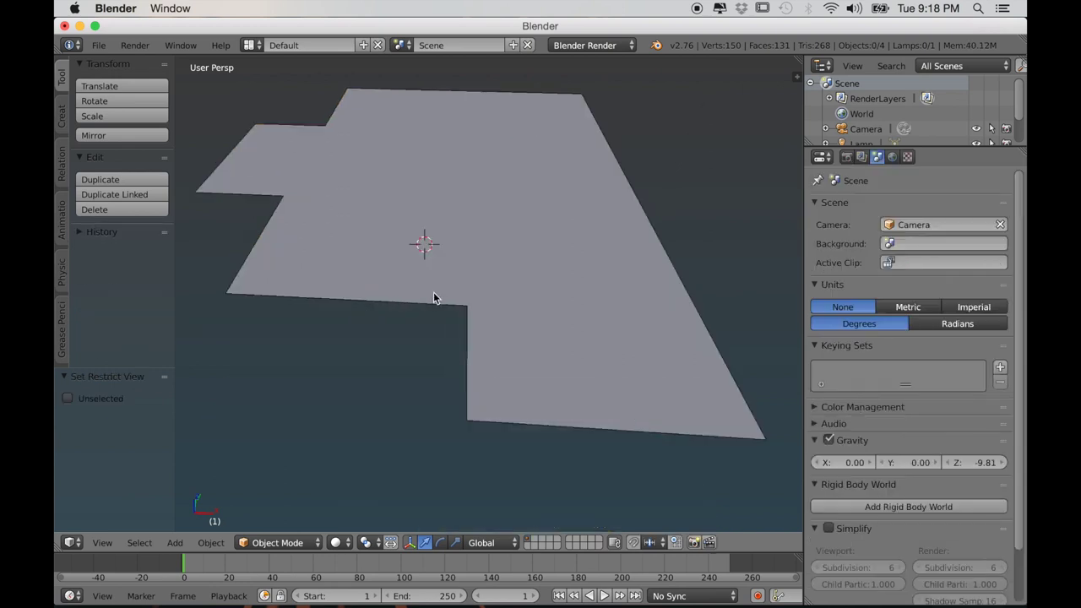
Step: Edit the separated face in top orthographic view and connect the two inner corners of its left wing with an edge
key(KP_7)
key(KP_5)
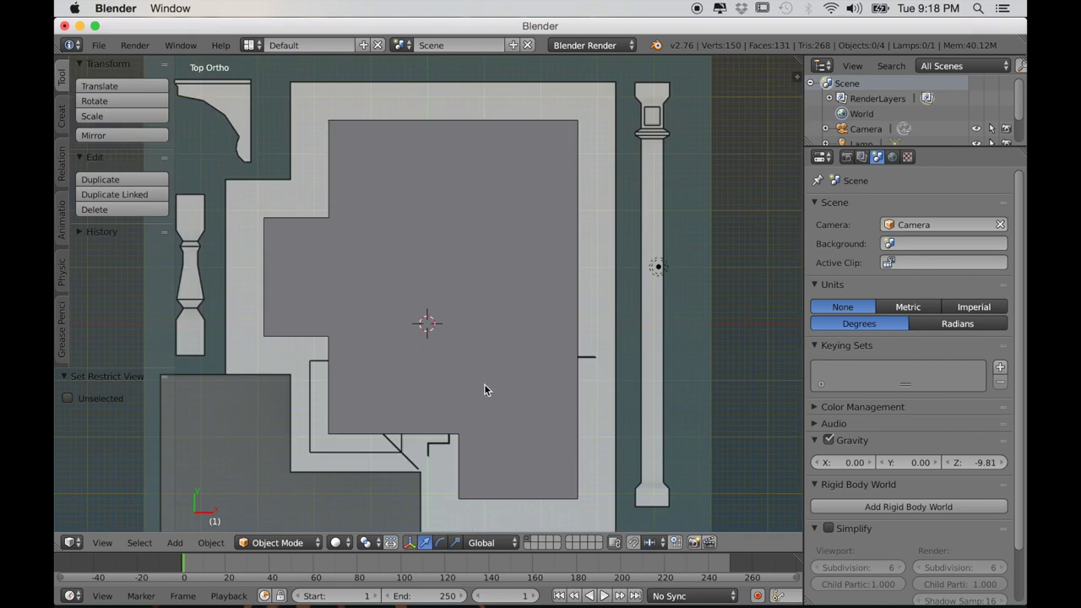
shift+middle_drag(484, 389, 473, 326)
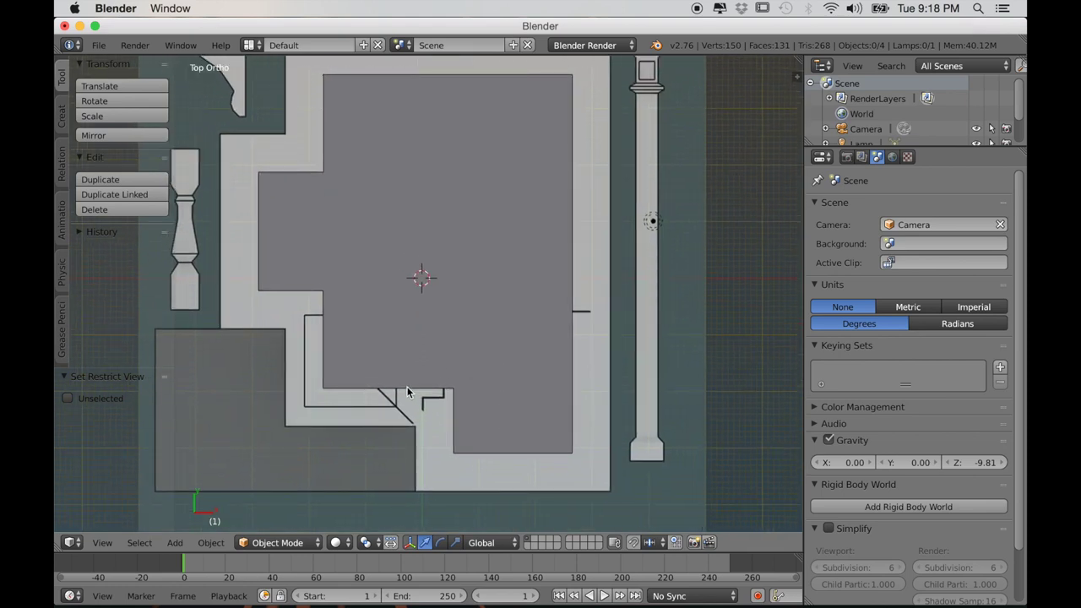
right_click(398, 373)
key(Tab)
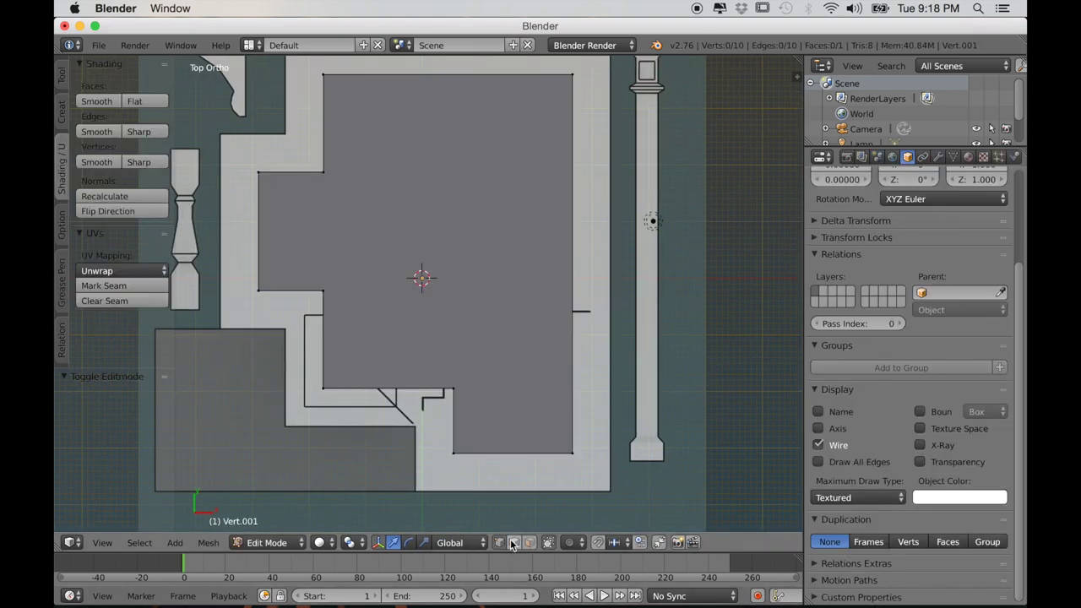
scroll(441, 340, up, 2)
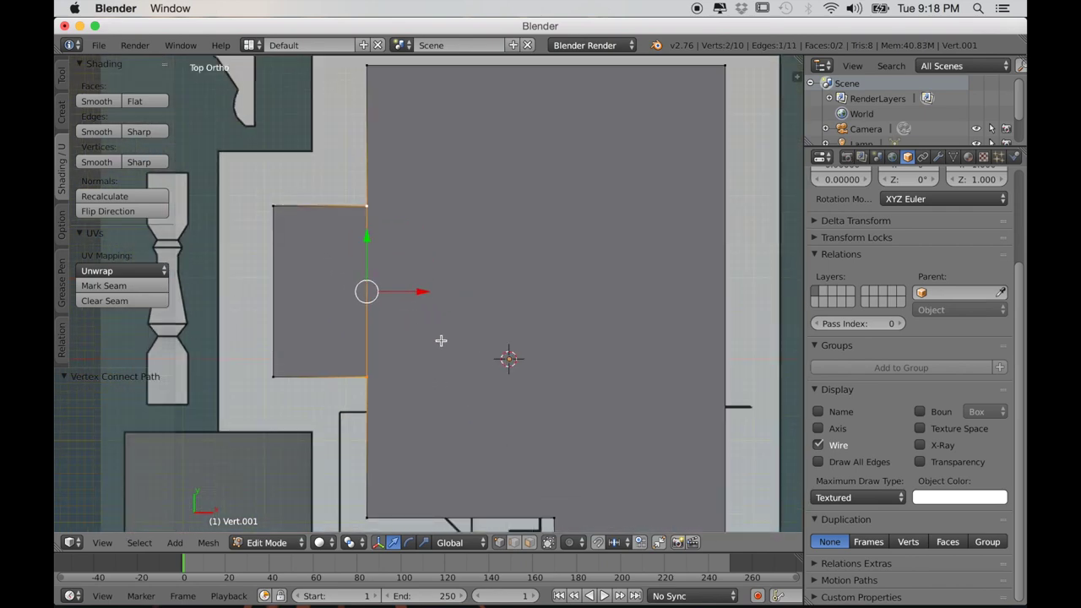
Step: Knife a horizontal cut from the lower wing's inner corner across to the face's right edge
shift+middle_drag(462, 393, 350, 249)
scroll(499, 389, up, 3)
shift+middle_drag(499, 388, 363, 288)
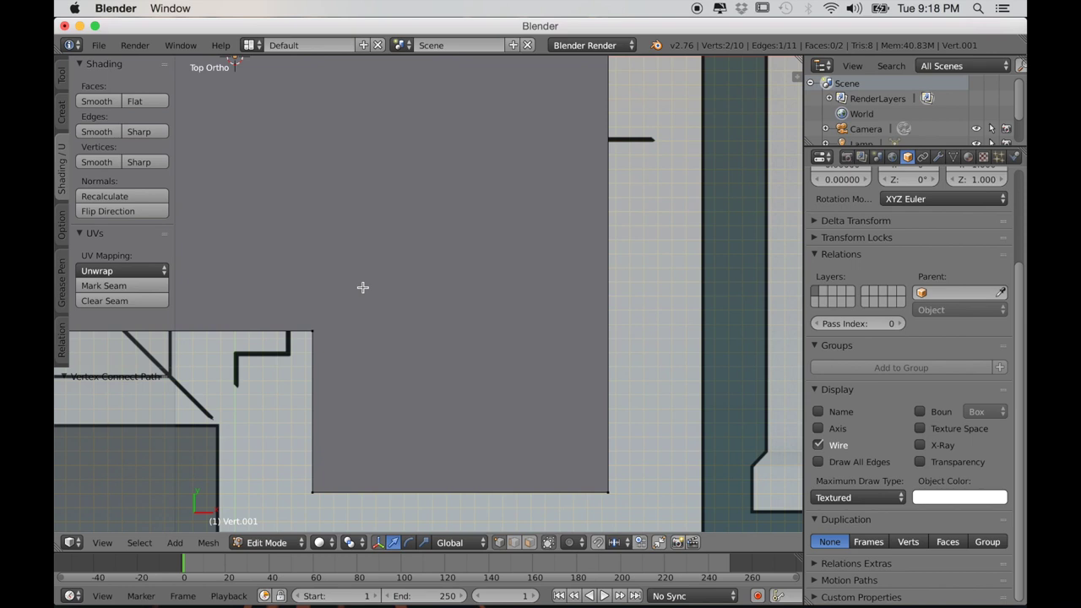
scroll(390, 343, up, 1)
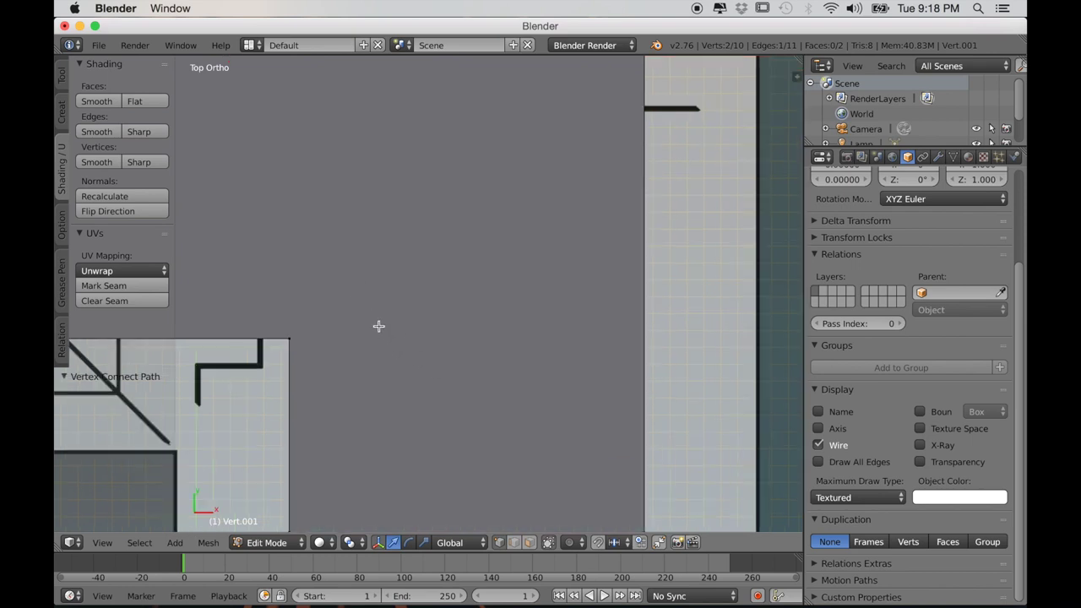
key(k)
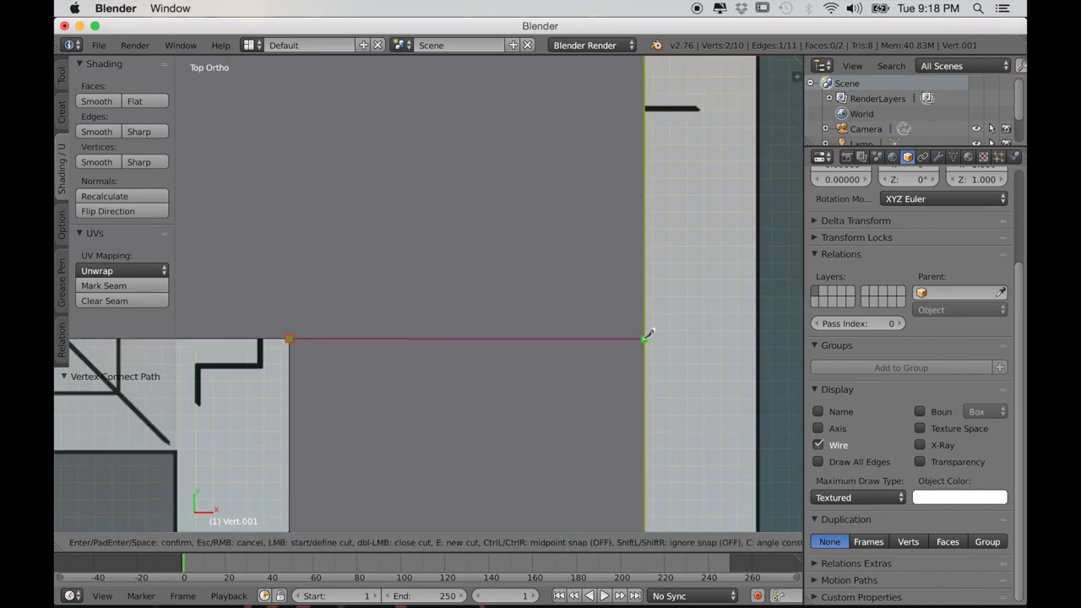
click(645, 338)
key(Return)
Step: Knife a horizontal cut from the left wing's lower inner corner across to the face's right edge
scroll(524, 340, down, 3)
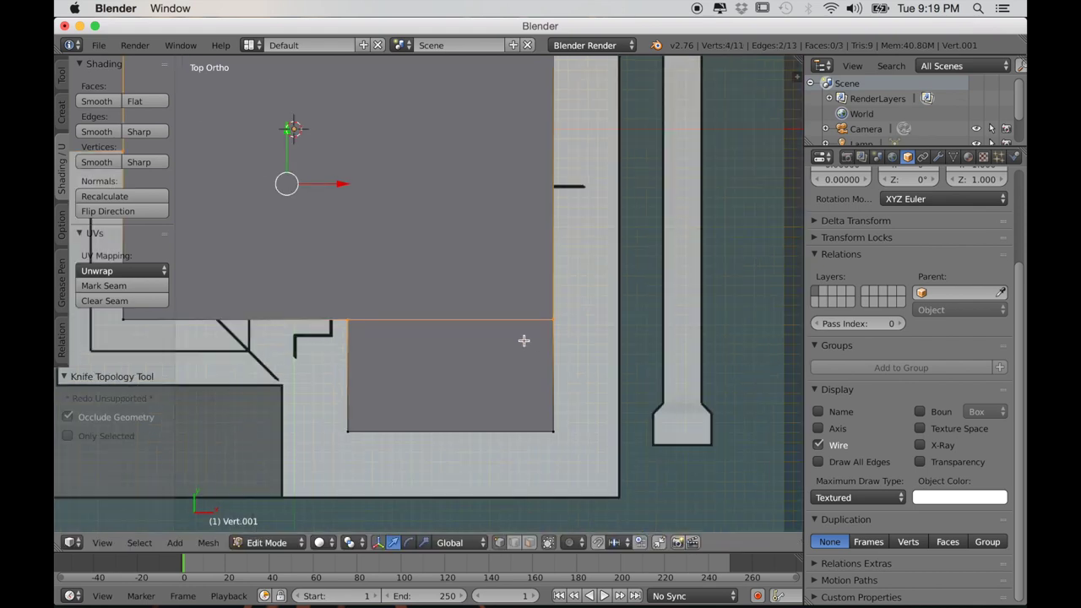
shift+middle_drag(498, 311, 634, 417)
scroll(580, 374, up, 2)
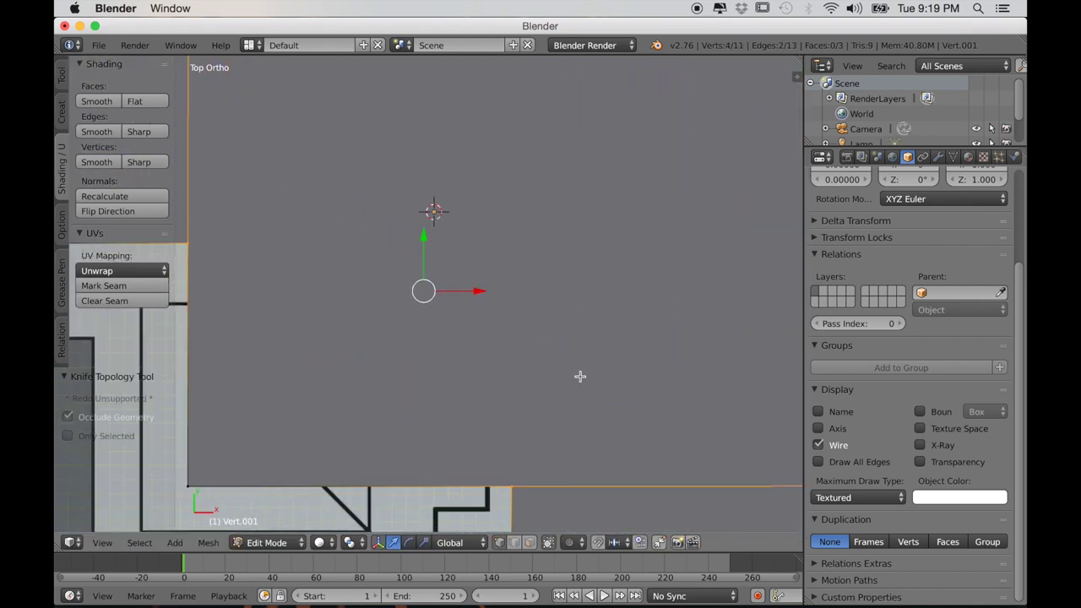
shift+middle_drag(562, 368, 483, 373)
key(t)
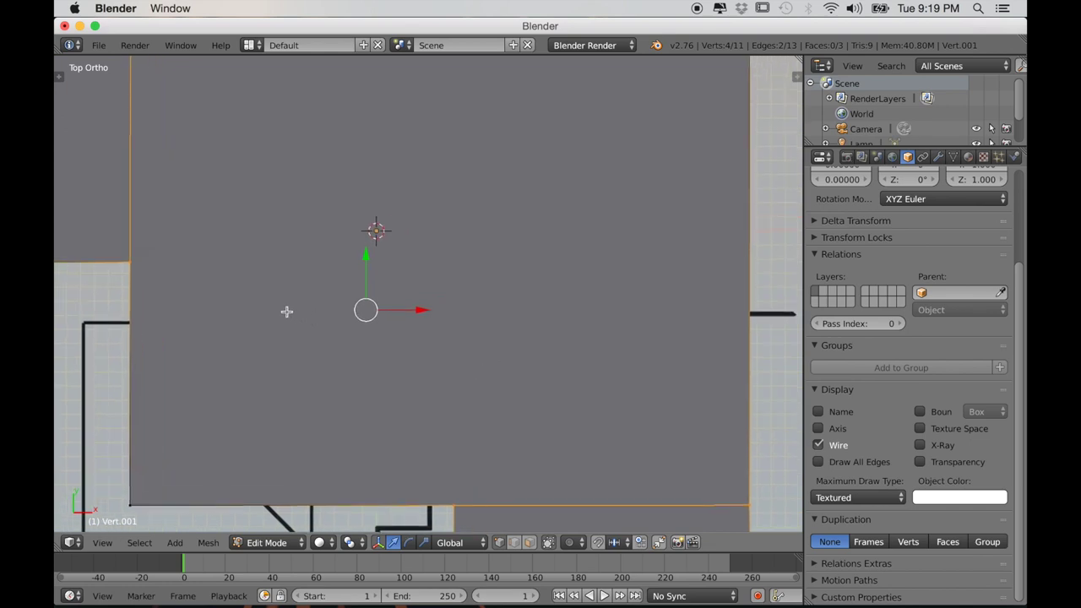
key(k)
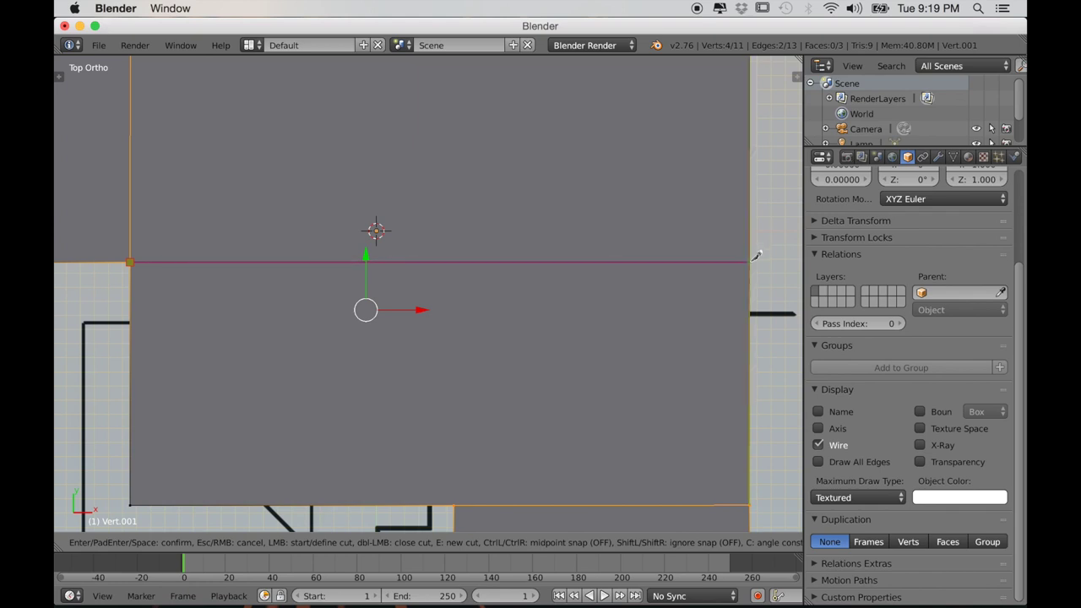
click(750, 262)
key(Return)
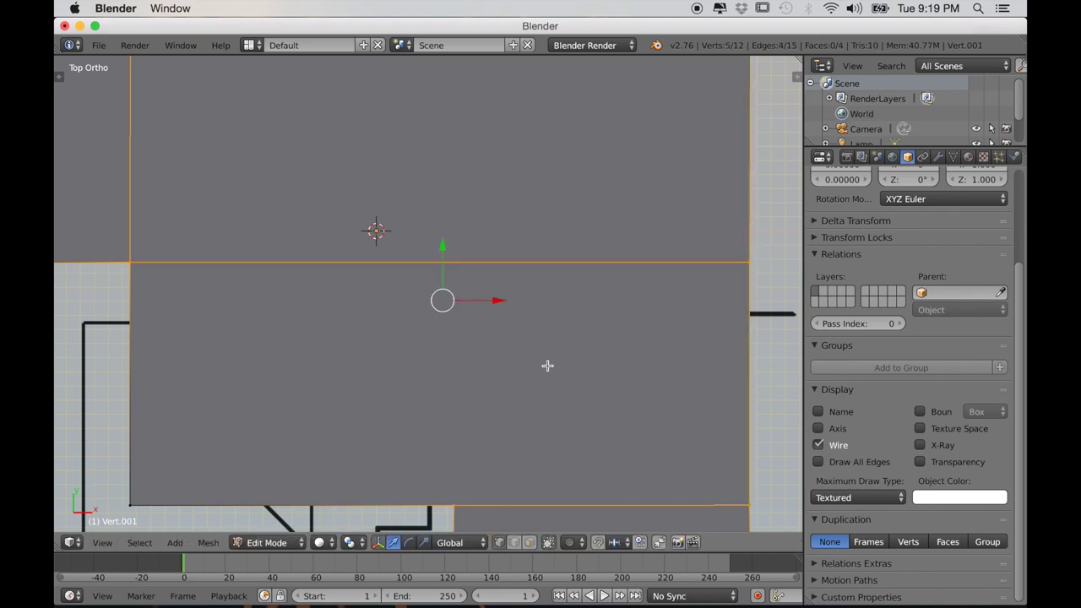
Step: Knife a horizontal cut from the left wing's upper inner corner across to the face's right edge
scroll(547, 365, down, 1)
shift+middle_drag(531, 331, 561, 142)
scroll(551, 267, up, 2)
scroll(551, 267, down, 1)
shift+middle_drag(550, 267, 520, 256)
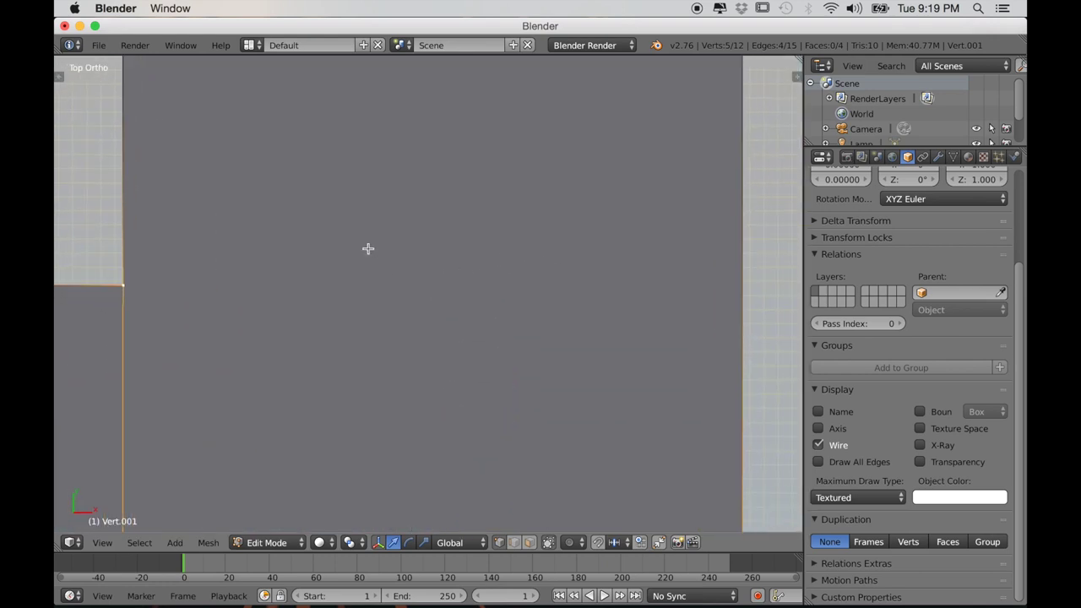
key(k)
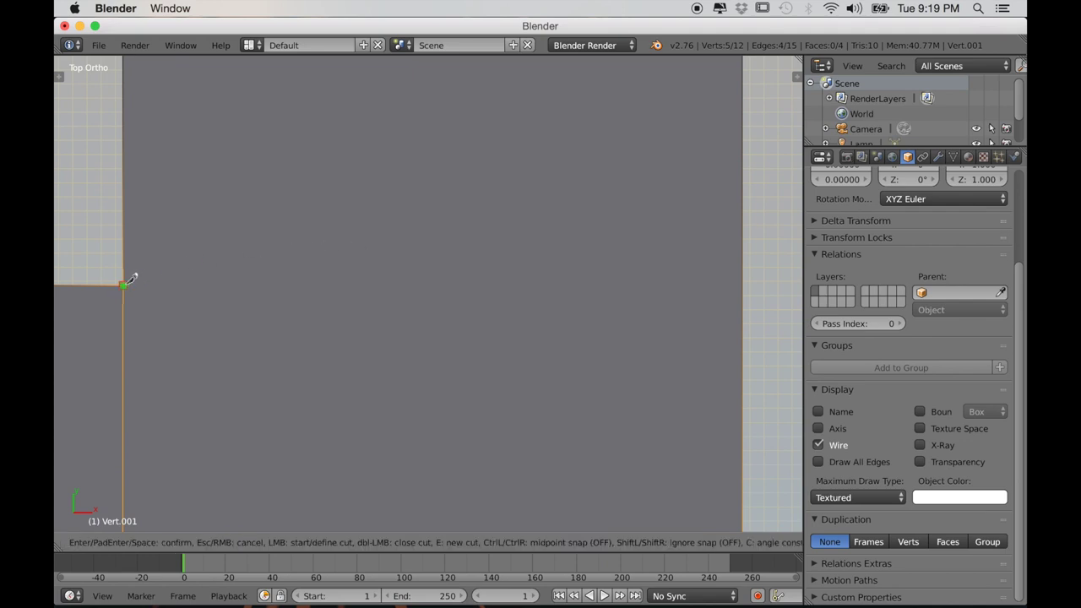
click(742, 285)
key(Return)
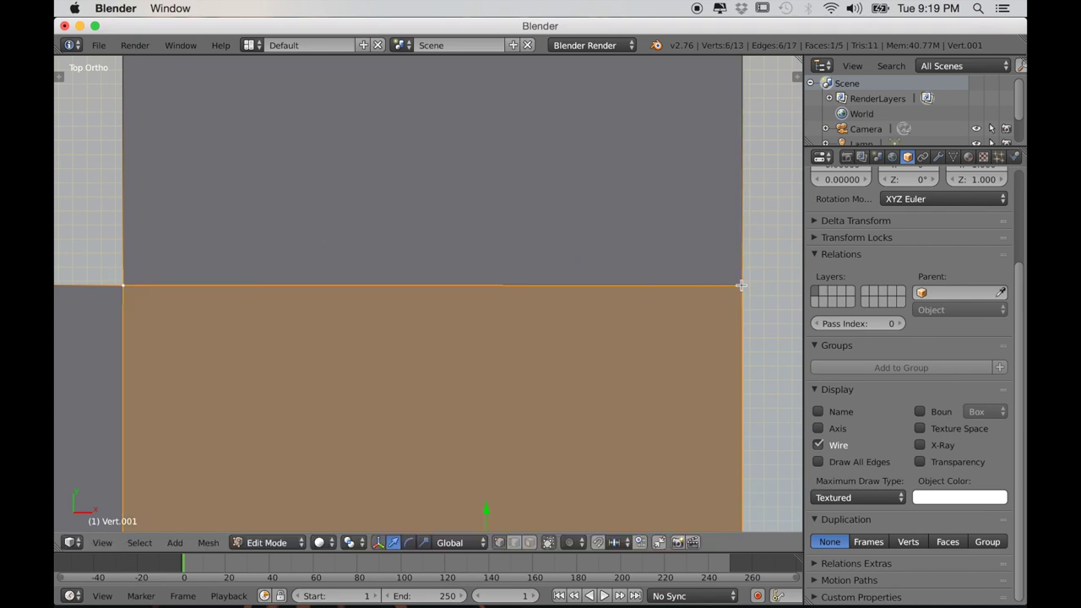
Step: Knife a vertical cut from the lower wing's inner corner up to the face's upper edge and return to object mode
scroll(637, 287, down, 6)
shift+scroll(620, 332, down, 4)
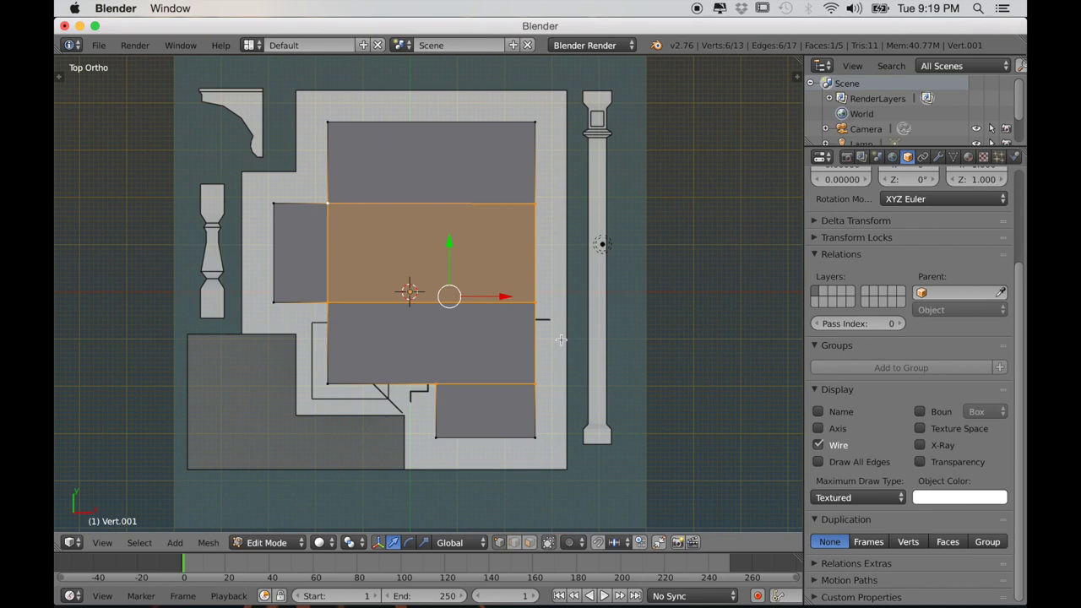
key(a)
key(k)
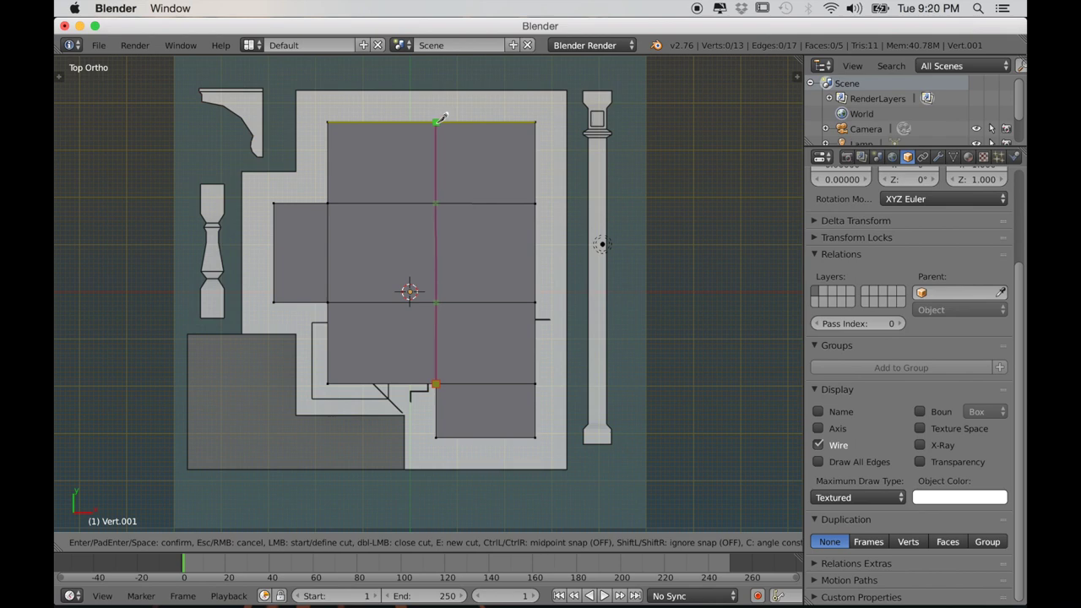
key(Return)
key(a)
scroll(525, 266, down, 3)
middle_drag(525, 266, 517, 309)
scroll(508, 227, up, 2)
key(Tab)
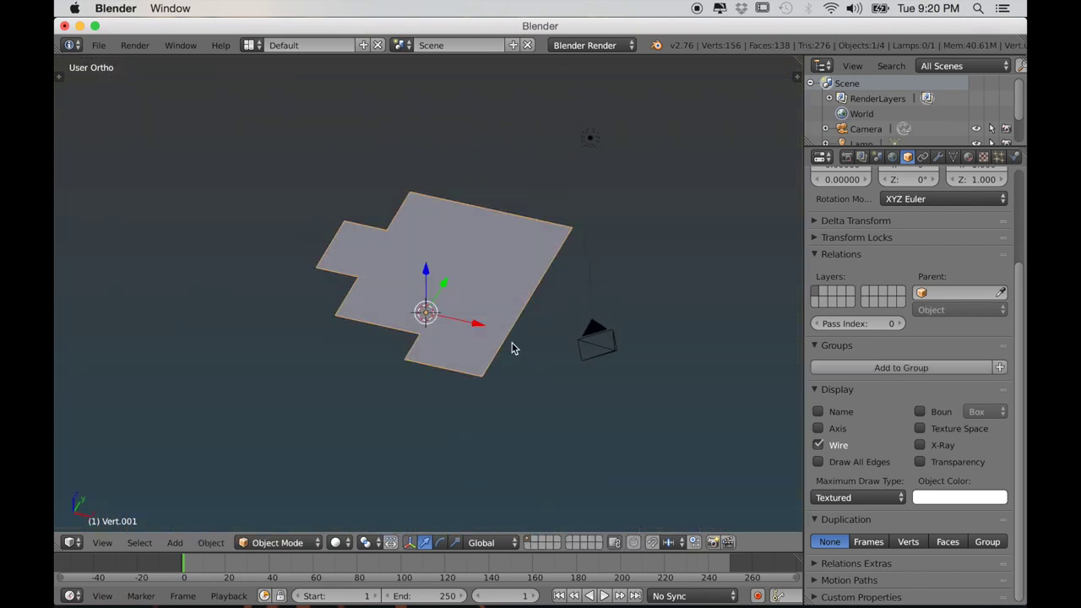
Step: Unhide the roof walls and restore the perspective view
key(alt+h)
middle_drag(511, 342, 162, 267)
key(Tab)
key(Tab)
scroll(574, 264, up, 2)
key(KP_5)
Step: Fill the roof walls' bottom outer edge loop with a face and show the mesh as a wireframe from above
key(Tab)
alt+right_click(159, 264)
middle_drag(278, 318, 406, 361)
key(f)
key(KP_7)
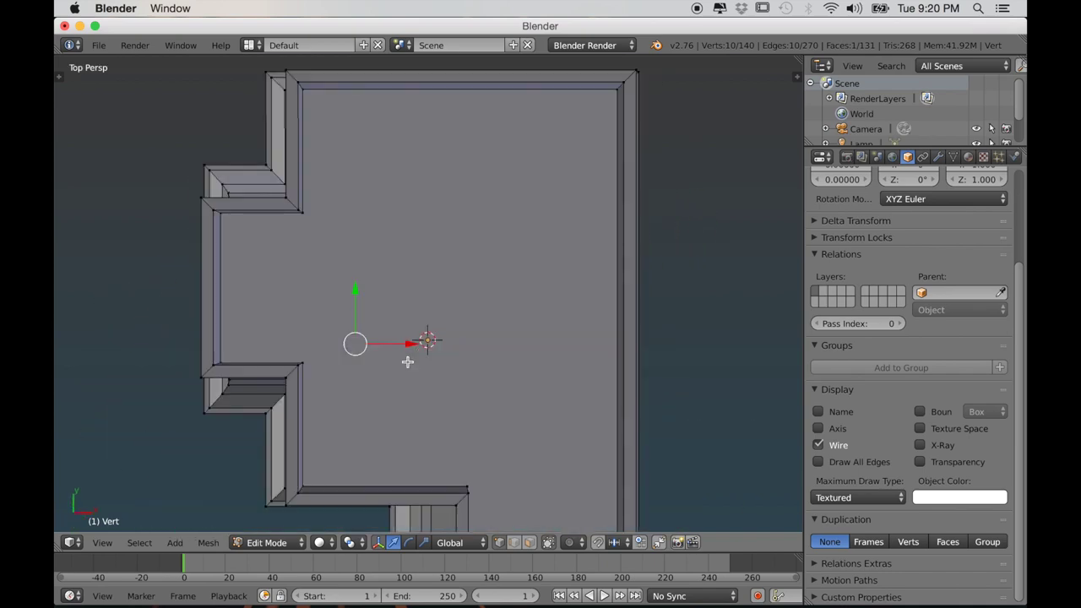
key(z)
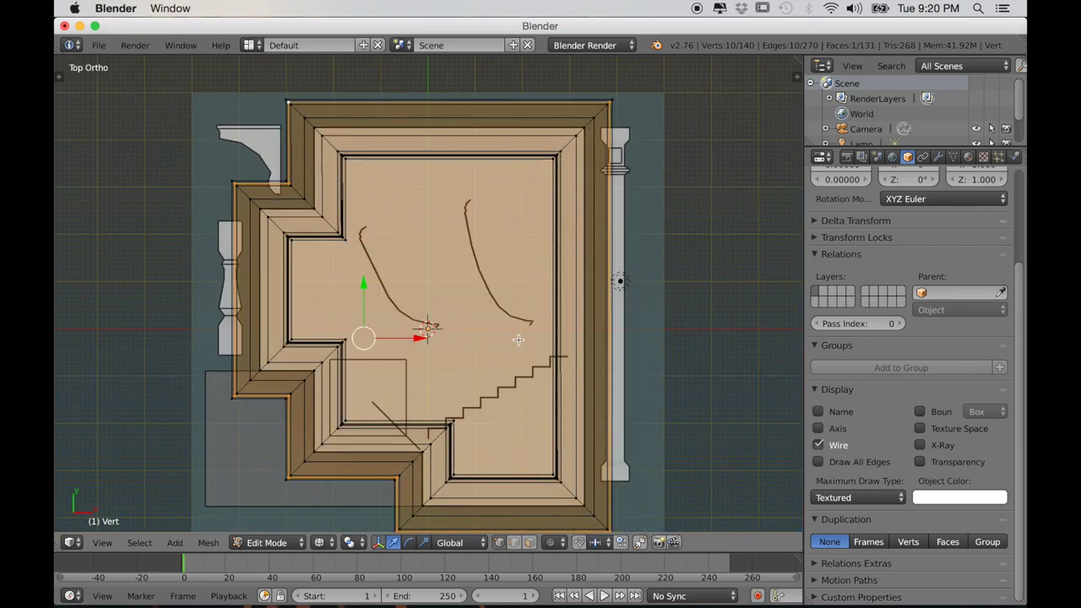
Step: Inset the roof's bottom face by about 0.57 so its border matches the wall outline
scroll(514, 339, up, 2)
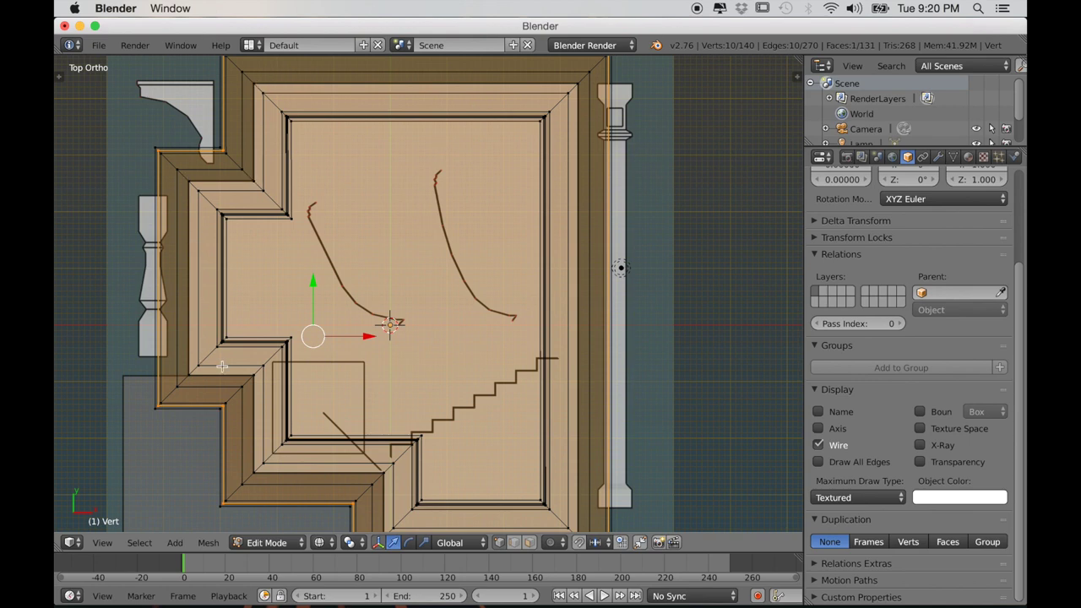
key(i)
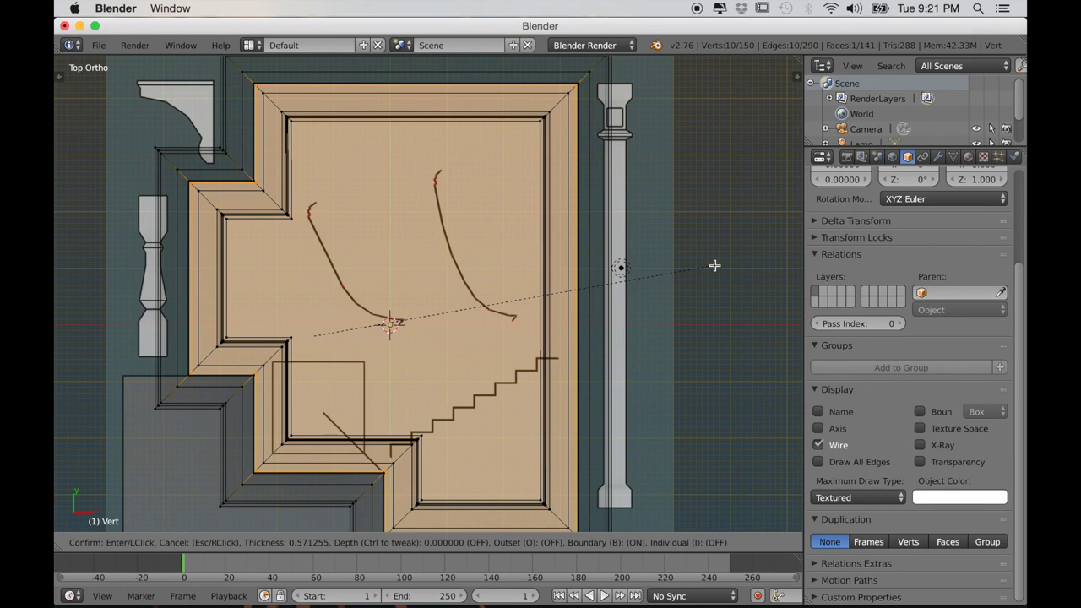
click(714, 266)
Step: Extrude the inset bottom face straight down along Z to form the house walls beneath the roof
scroll(714, 266, down, 3)
middle_drag(712, 268, 691, 318)
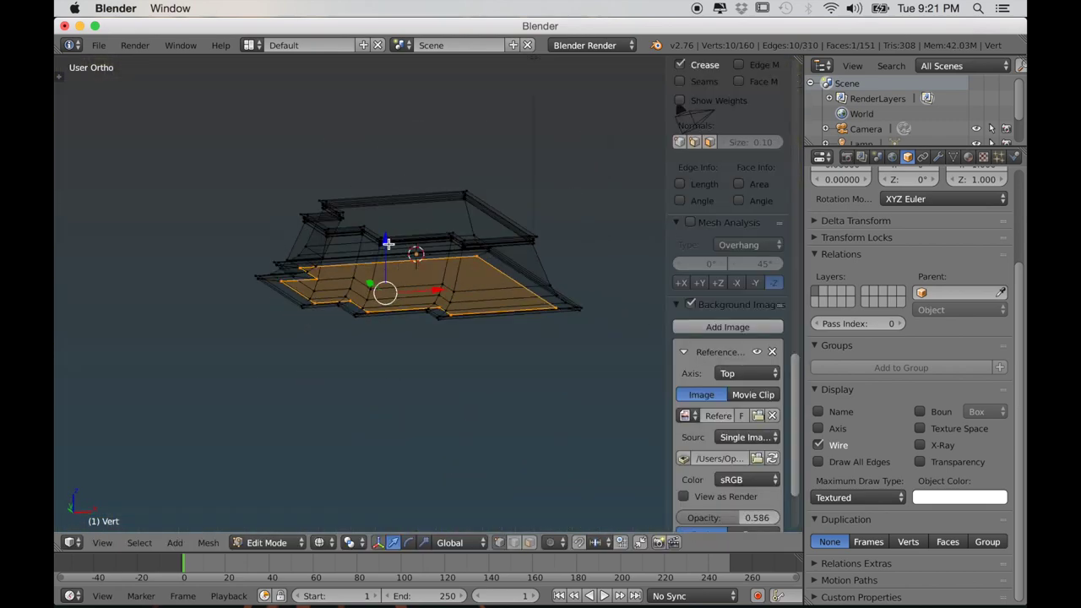
drag(388, 243, 402, 410)
scroll(451, 366, down, 2)
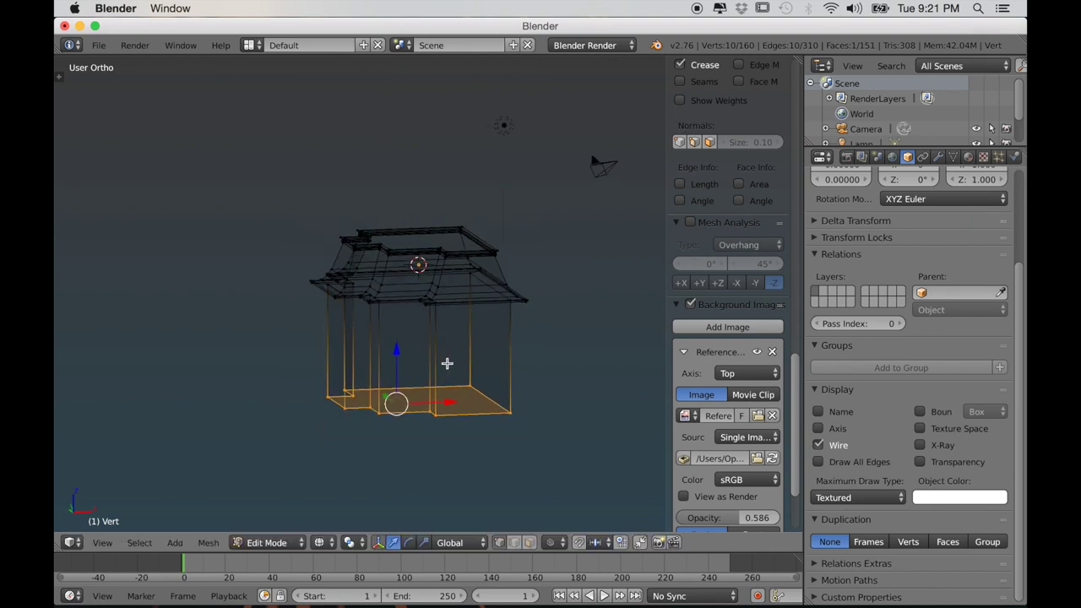
key(KP_1)
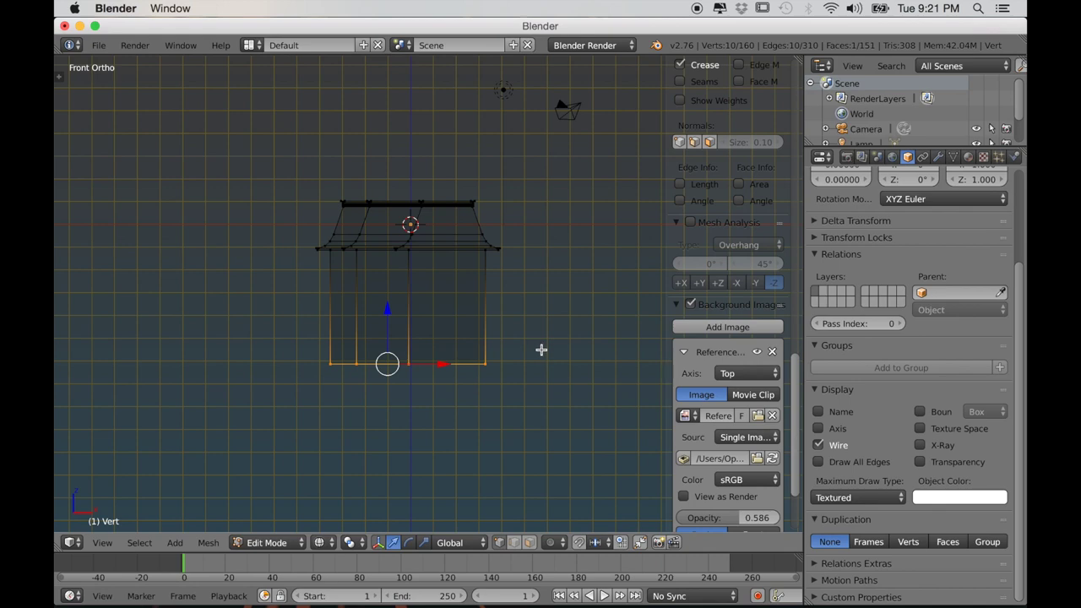
Step: Delete the face closing the bottom of the extruded walls
middle_drag(502, 348, 444, 415)
key(x)
click(426, 413)
Step: Extrude the recessed front wall's bottom edge outward along Y, almost to the adjoining wing's front corner, as a porch floor
right_click(375, 428)
scroll(444, 425, up, 5)
shift+right_click(461, 475)
middle_drag(460, 474, 439, 375)
key(e)
key(y)
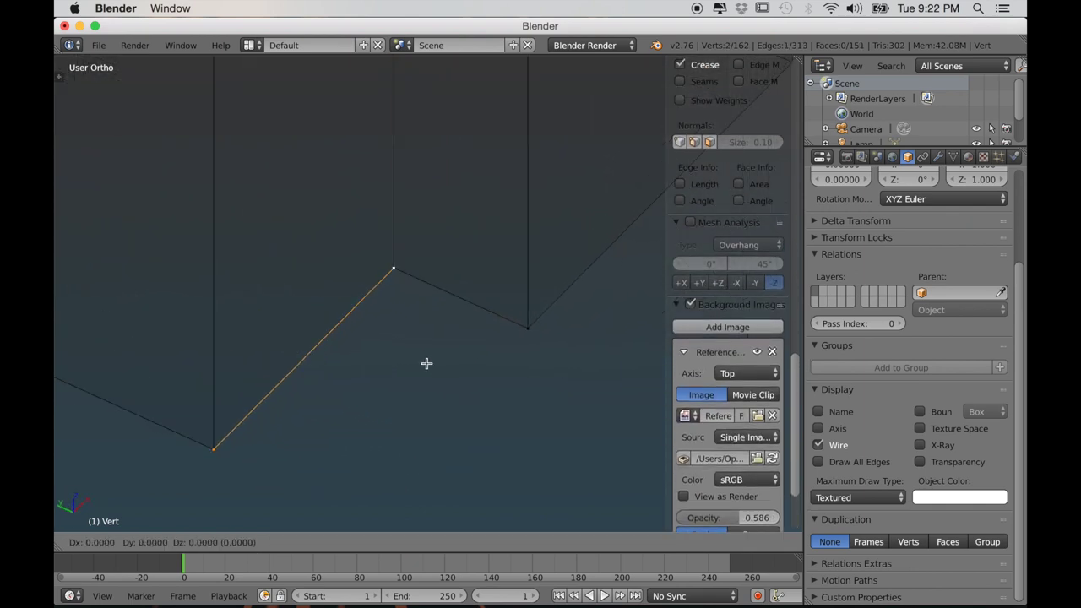
click(547, 436)
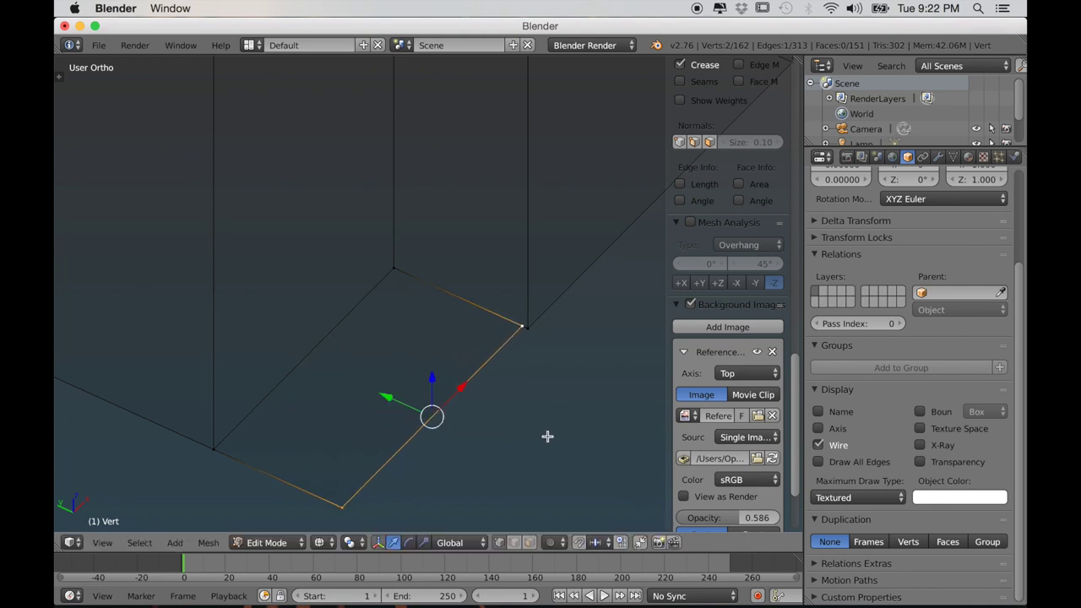
Step: View the mesh from above and hide the top reference image
mouse_move(533, 366)
middle_down()
mouse_move(559, 316)
mouse_move(523, 354)
middle_up()
middle_drag(481, 425, 515, 432)
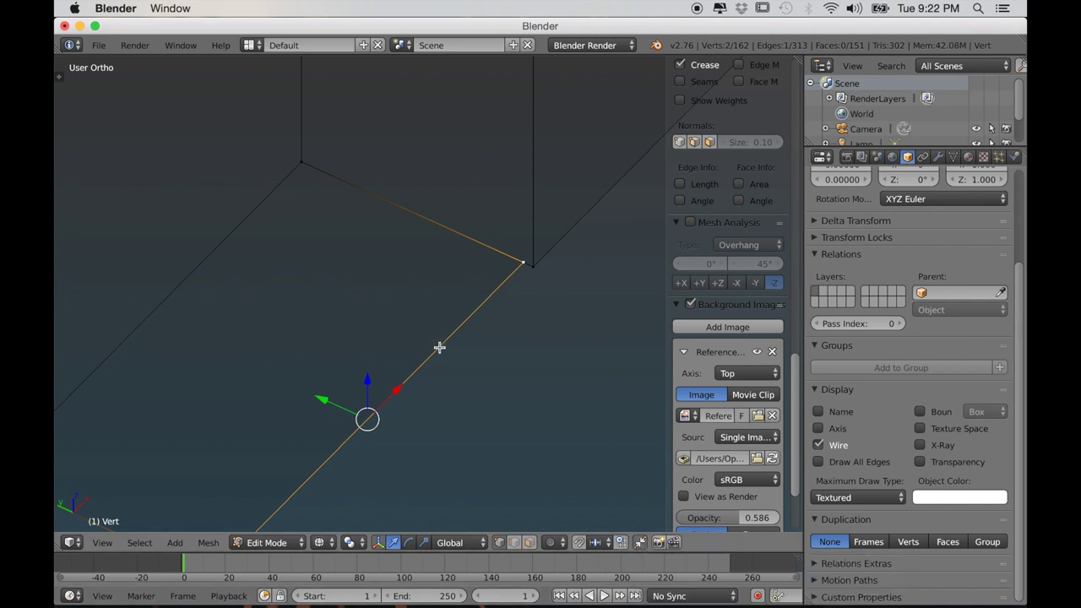
key(KP_7)
shift+middle_drag(392, 366, 539, 213)
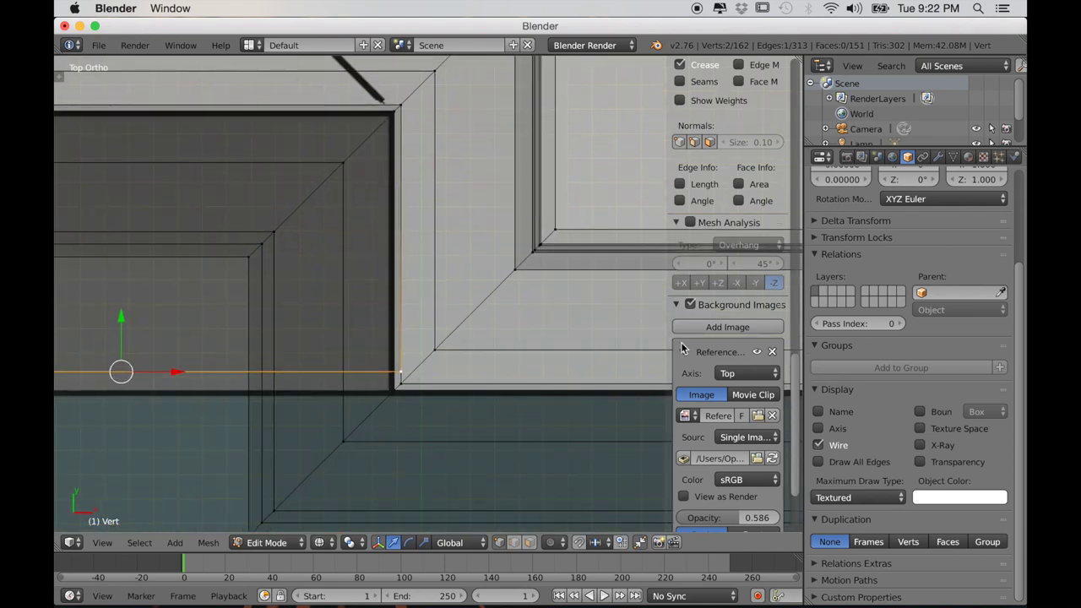
click(756, 354)
Step: Move the porch floor's front edge about 0.05 along negative Y onto the adjoining wing's front corner
scroll(523, 386, up, 3)
shift+middle_drag(523, 385, 555, 251)
scroll(553, 253, up, 8)
scroll(540, 279, up, 4)
shift+middle_drag(408, 340, 430, 398)
scroll(451, 389, up, 1)
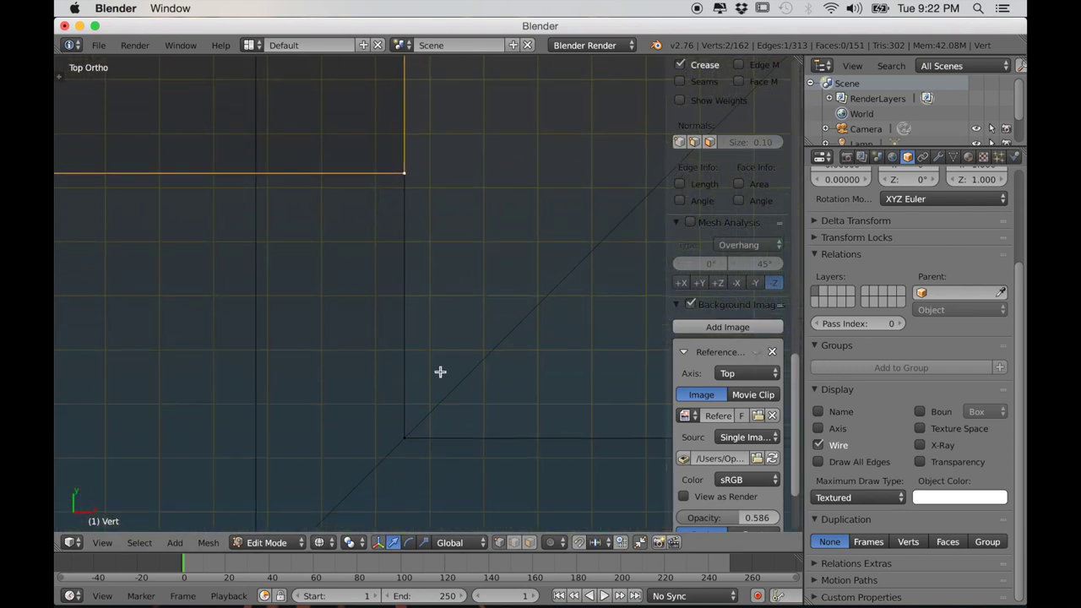
key(g)
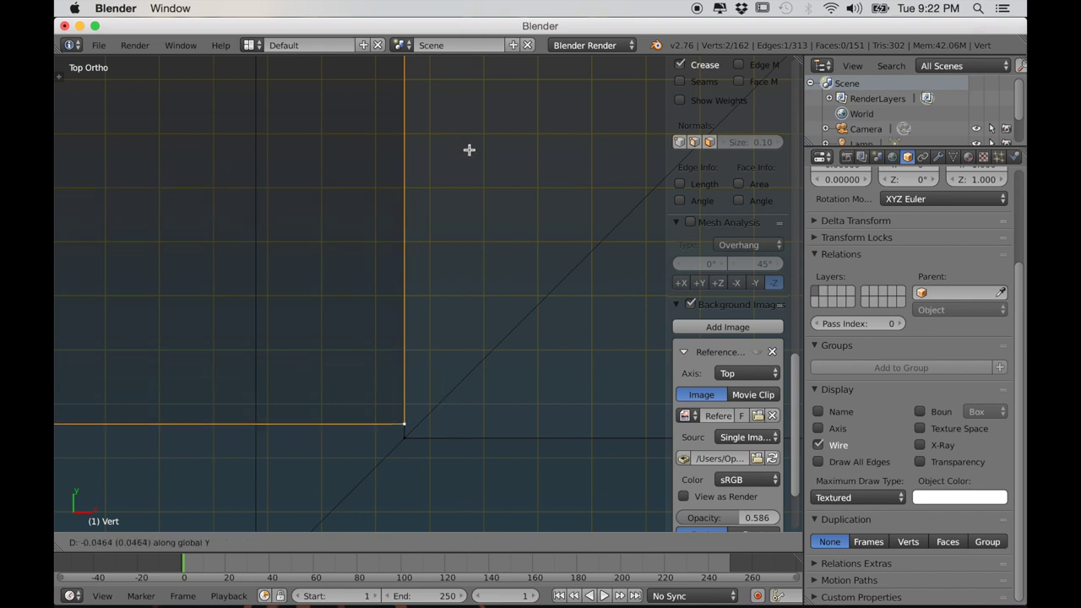
click(469, 162)
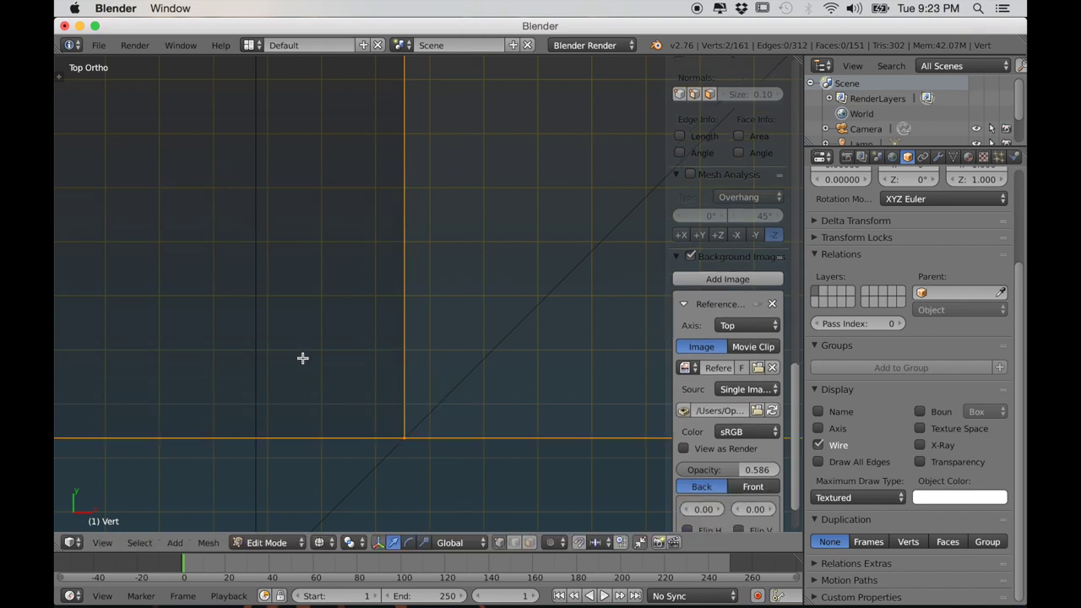
key(g)
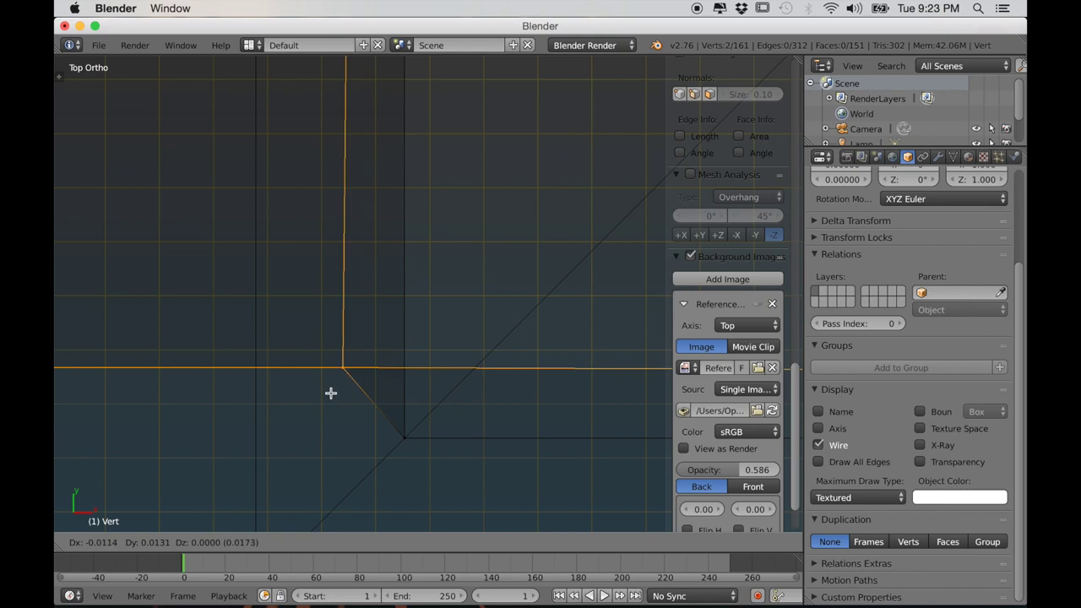
key(Escape)
Step: Extrude the three side vertices of the porch floor and adjoining wall along negative X to widen the porch
scroll(288, 384, down, 5)
middle_drag(288, 384, 425, 393)
right_click(424, 336)
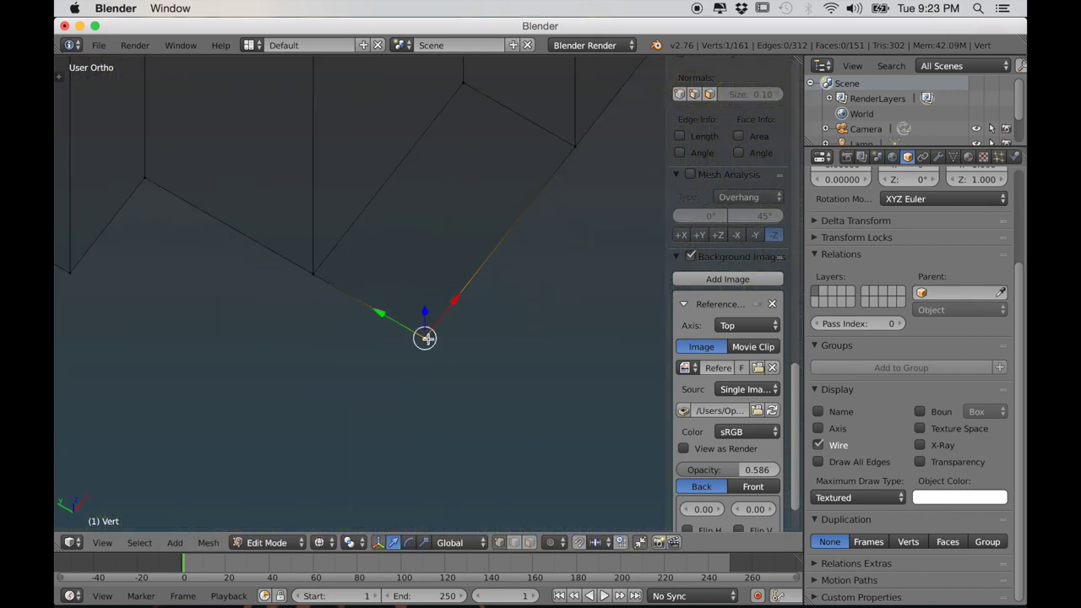
shift+right_click(294, 273)
shift+right_click(139, 177)
middle_drag(139, 177, 399, 385)
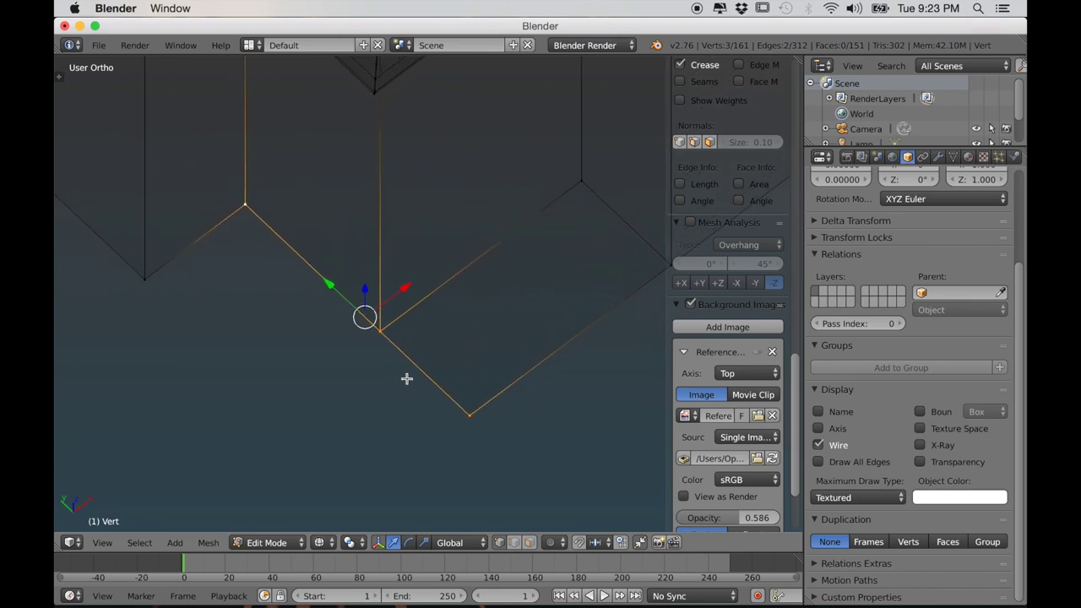
key(e)
key(x)
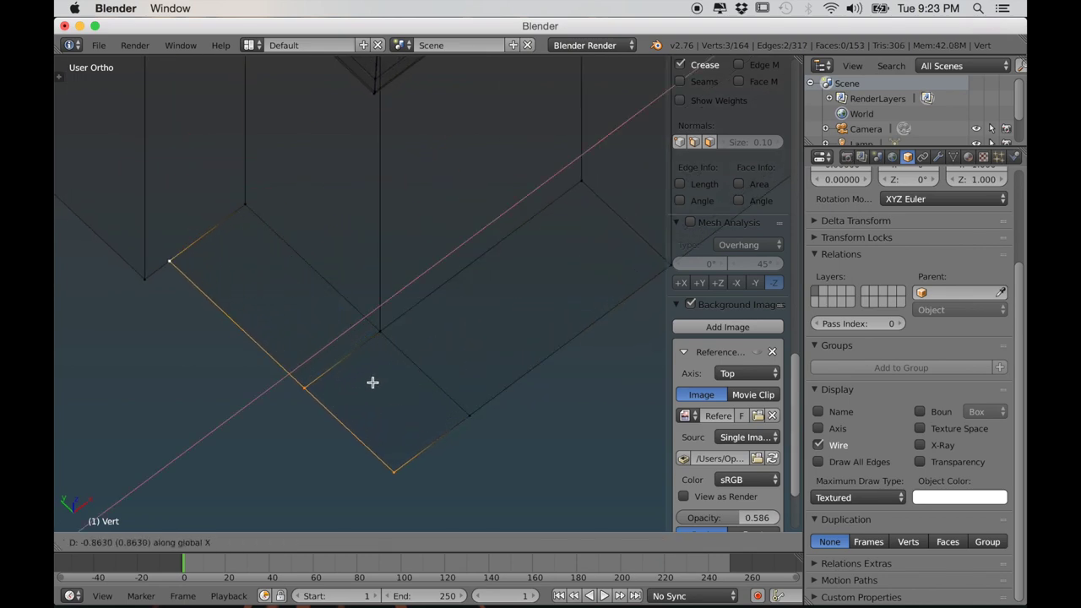
click(360, 393)
Step: Move the widened porch's outer vertices about 0.06 along negative X onto the side wing's wall corner
key(KP_7)
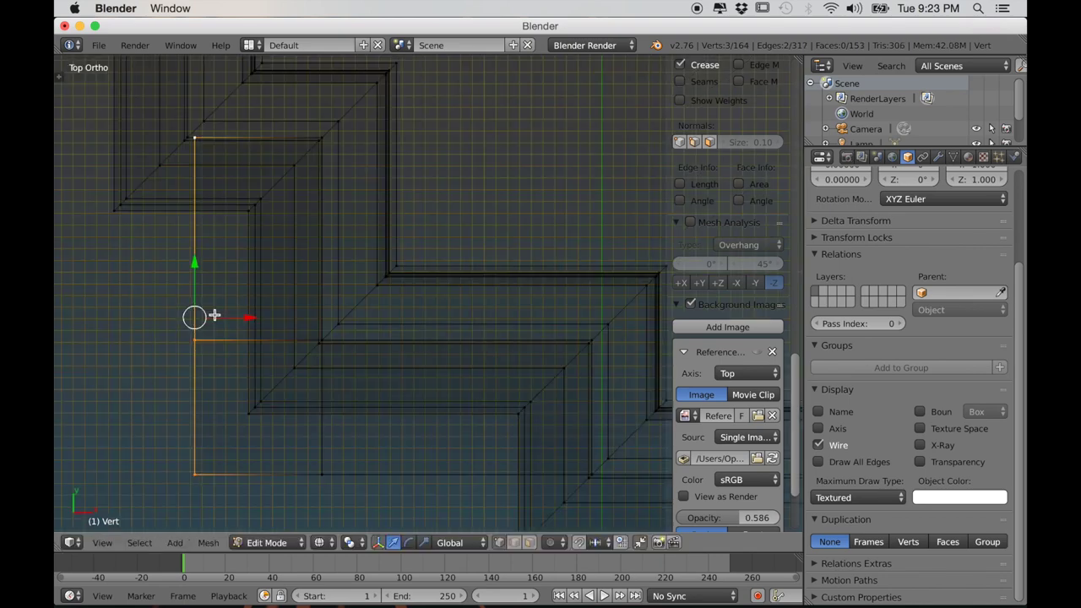
shift+middle_drag(253, 315, 374, 364)
scroll(374, 364, up, 6)
shift+middle_drag(248, 165, 391, 434)
scroll(391, 434, up, 5)
shift+middle_drag(336, 406, 598, 447)
scroll(583, 441, up, 8)
shift+middle_drag(326, 362, 551, 437)
scroll(596, 454, up, 2)
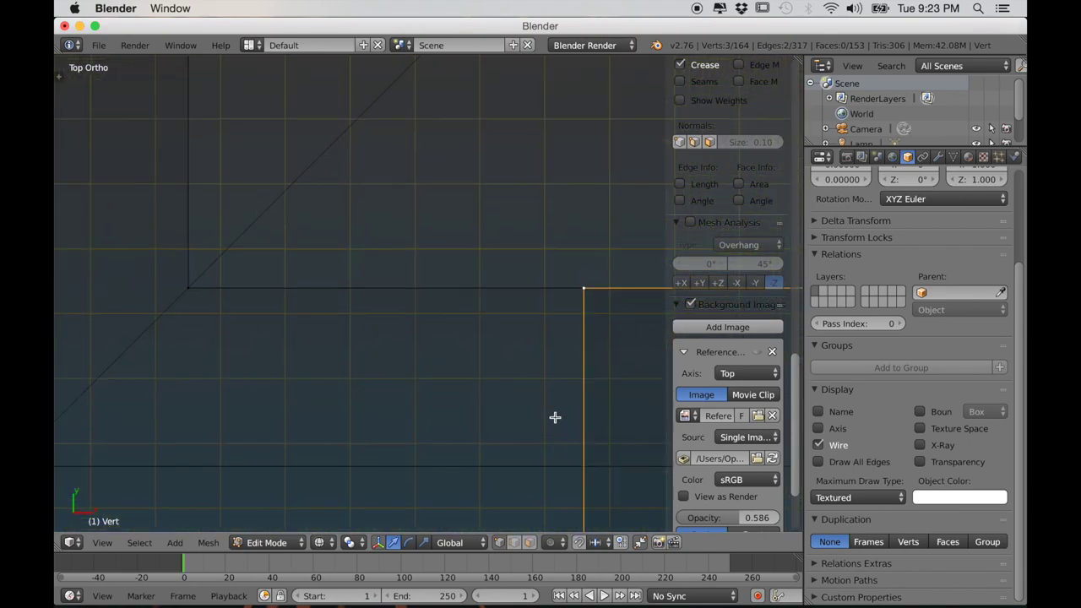
key(g)
key(x)
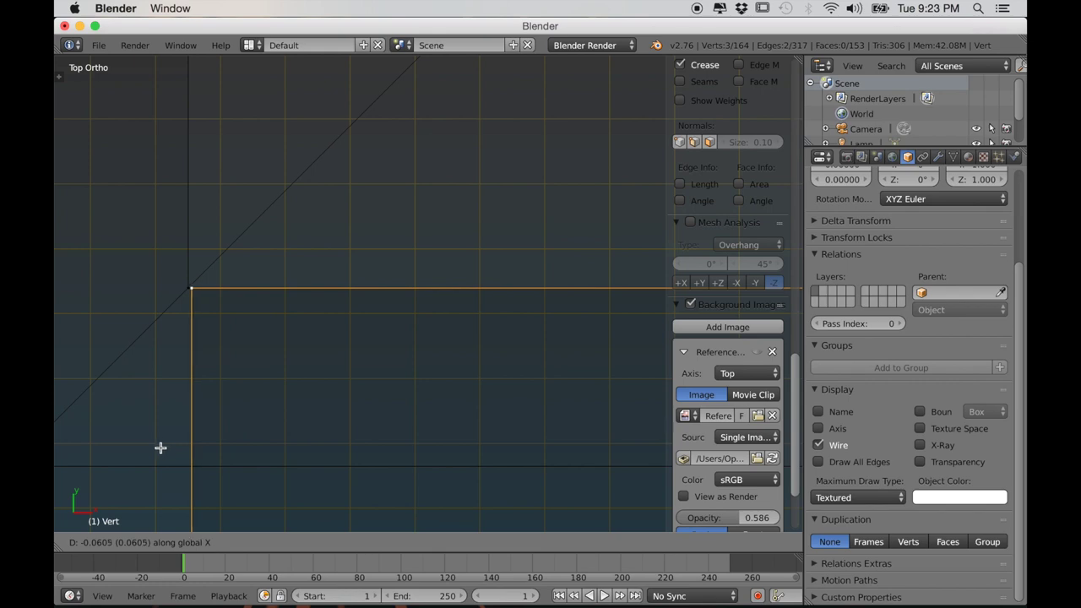
click(159, 450)
scroll(268, 420, down, 20)
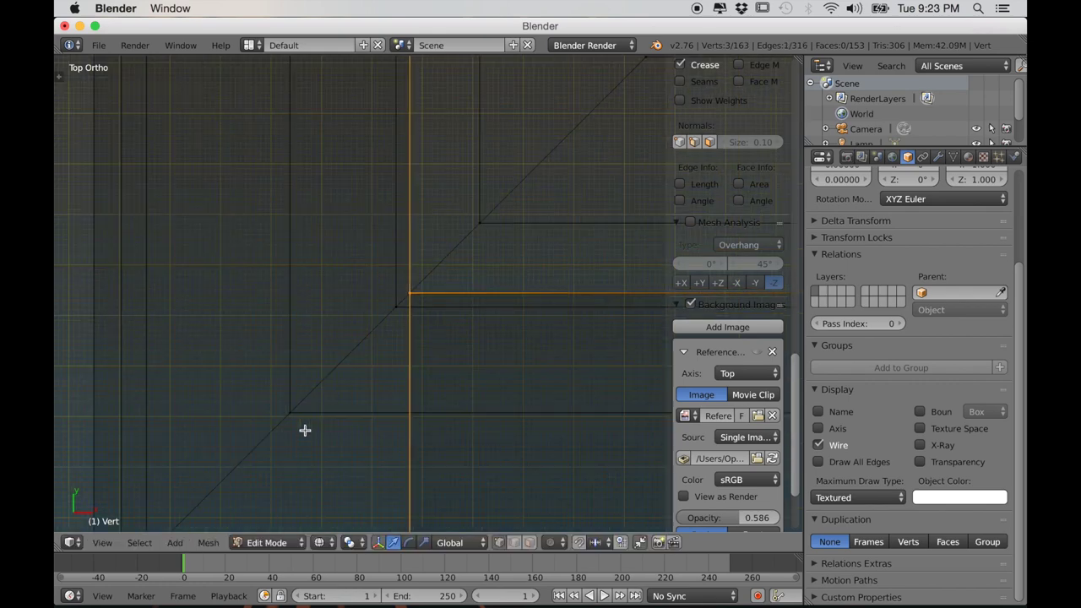
Step: Show the top reference image again and extrude the porch floor's two outer side edges along negative X to the reference outline
middle_drag(324, 432, 426, 357)
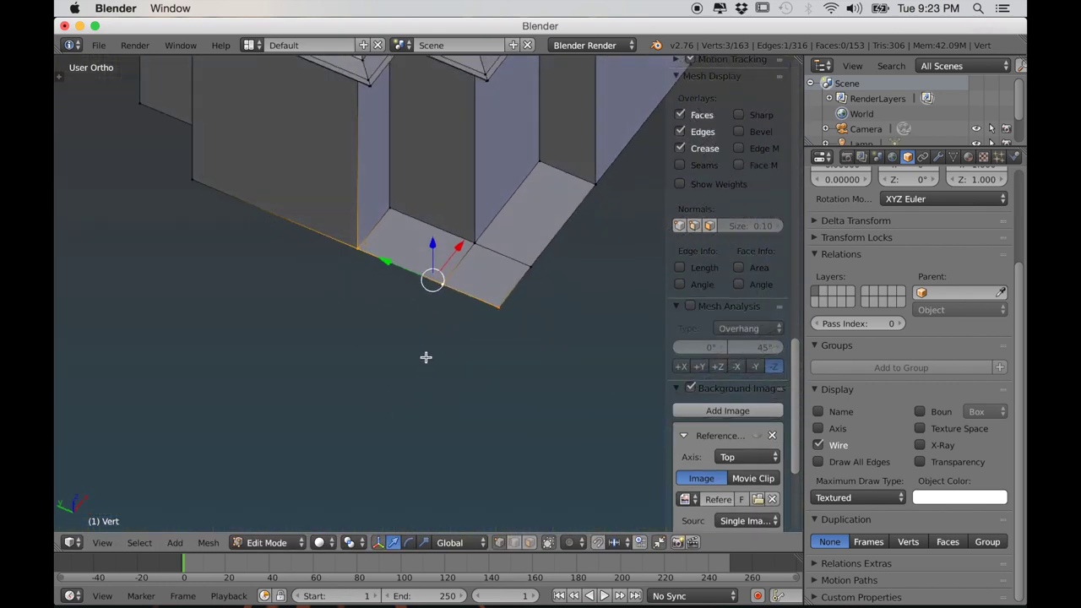
click(519, 543)
right_click(405, 266)
scroll(412, 320, up, 3)
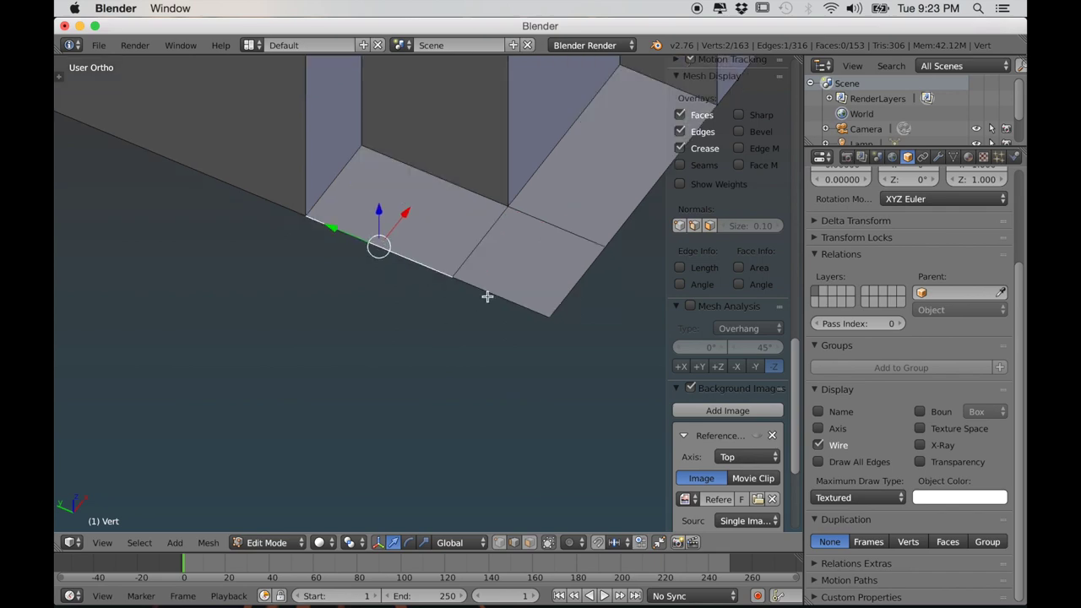
shift+right_click(488, 297)
middle_drag(549, 336, 470, 339)
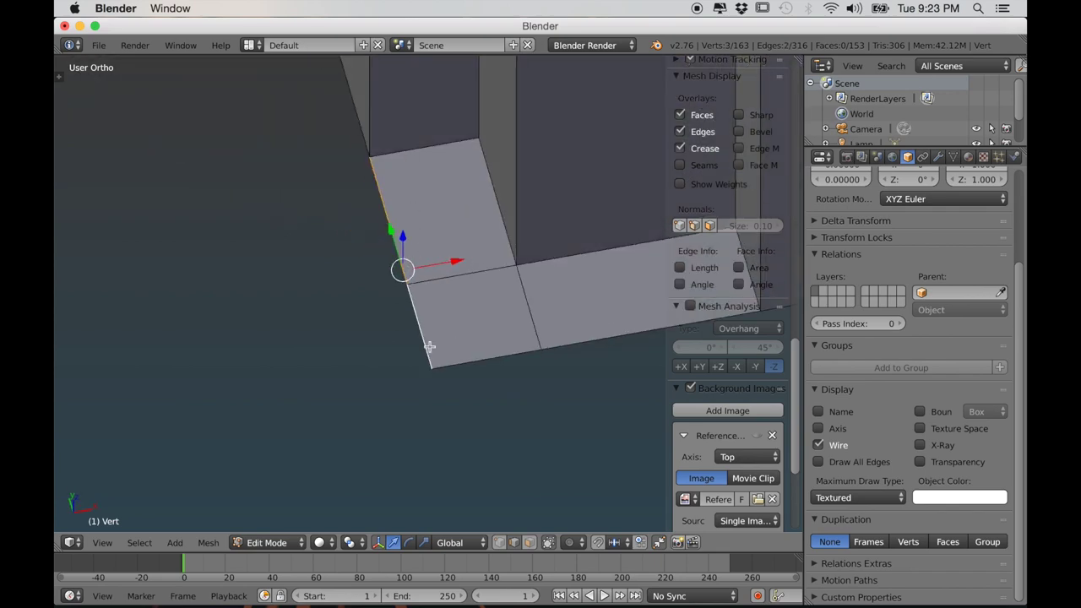
key(KP_7)
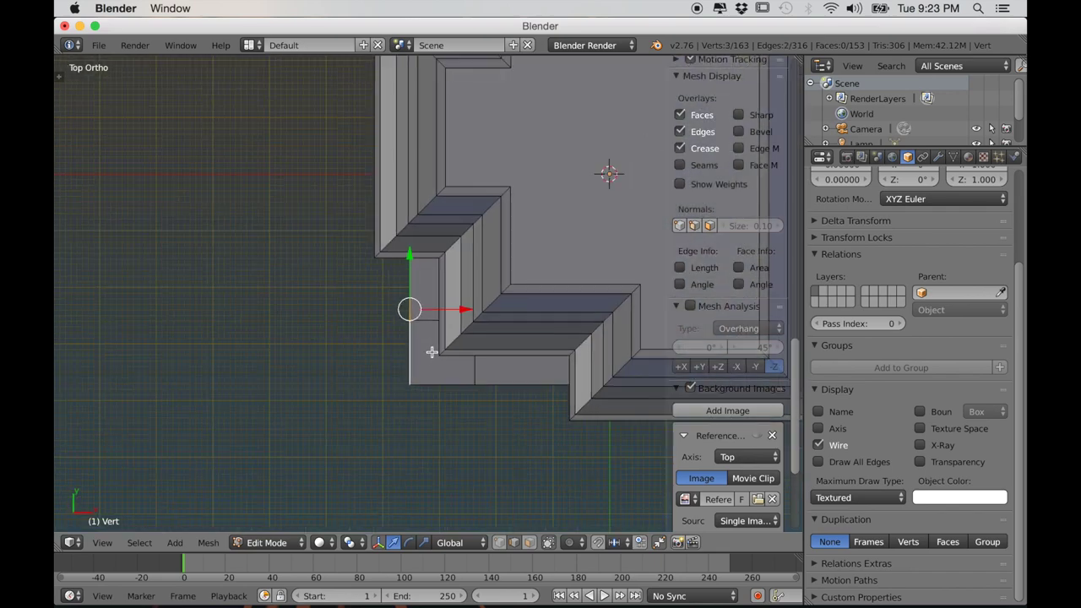
shift+middle_drag(515, 371, 408, 380)
scroll(711, 497, up, 1)
scroll(712, 497, down, 6)
click(755, 285)
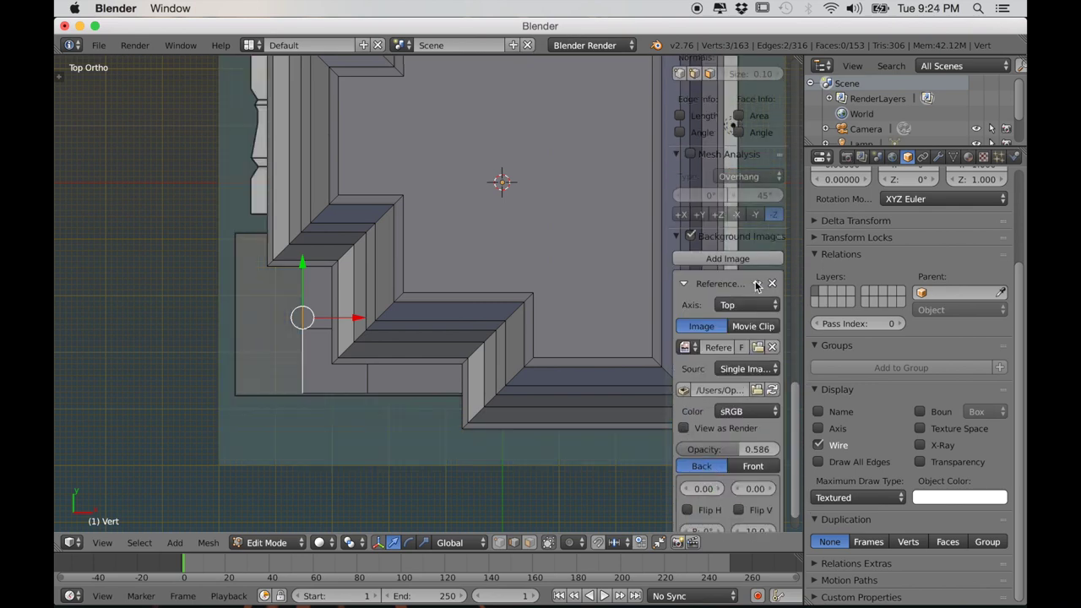
key(z)
scroll(330, 350, up, 3)
shift+middle_drag(318, 361, 424, 345)
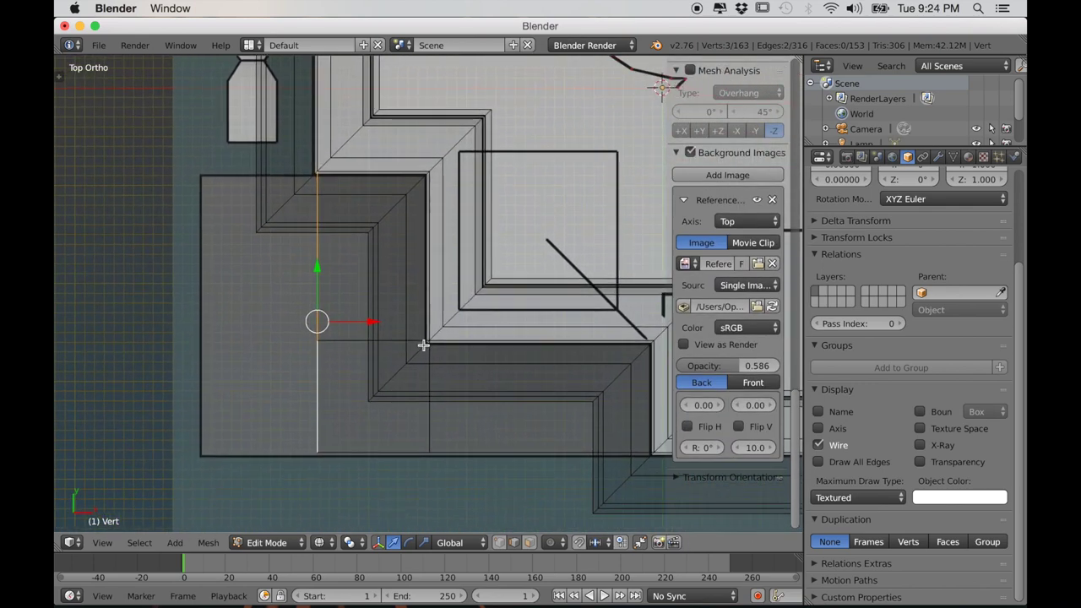
key(e)
key(x)
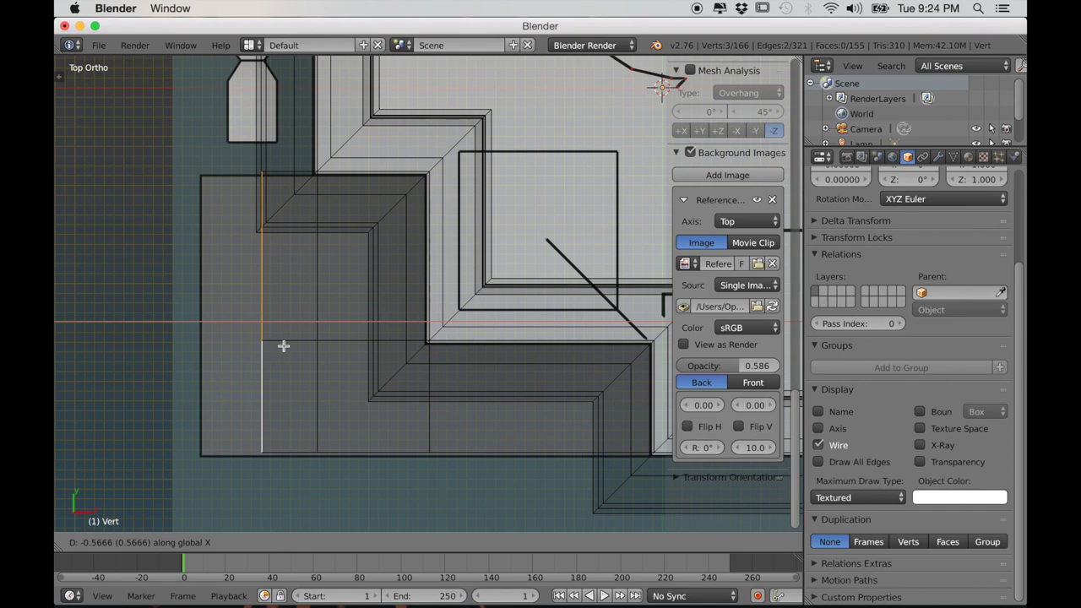
click(232, 377)
scroll(251, 381, down, 1)
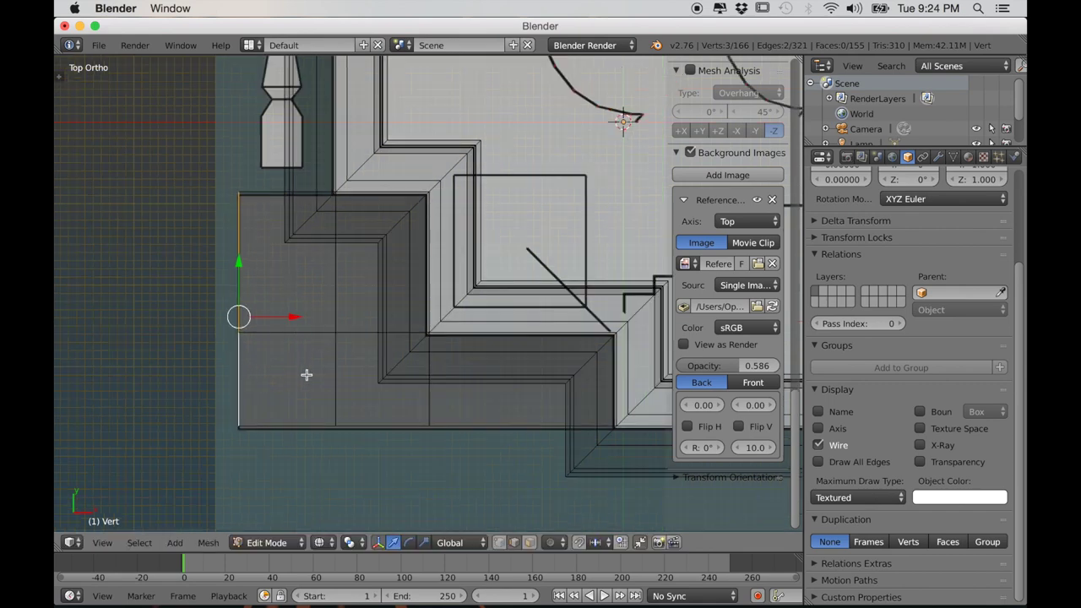
Step: Extrude the outer bottom edge loop of the walls and porch down along Z as a foundation, and display it solid
scroll(306, 374, down, 3)
mouse_move(374, 389)
middle_down()
mouse_move(432, 341)
mouse_move(385, 391)
middle_up()
scroll(389, 388, up, 3)
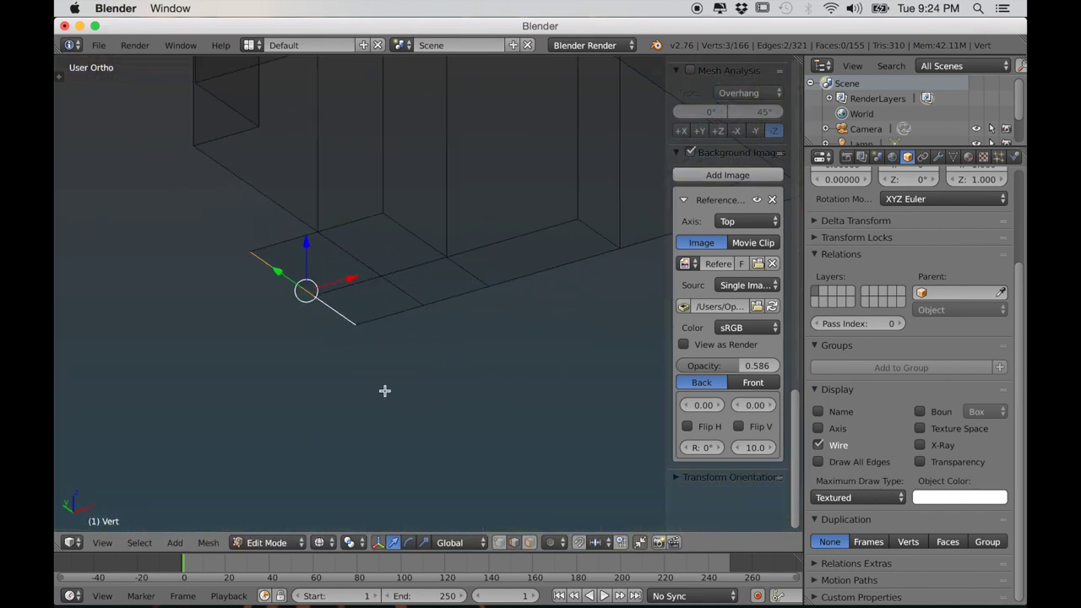
alt+right_click(389, 317)
scroll(401, 332, down, 4)
shift+middle_drag(403, 335, 422, 372)
scroll(383, 408, up, 2)
key(e)
key(z)
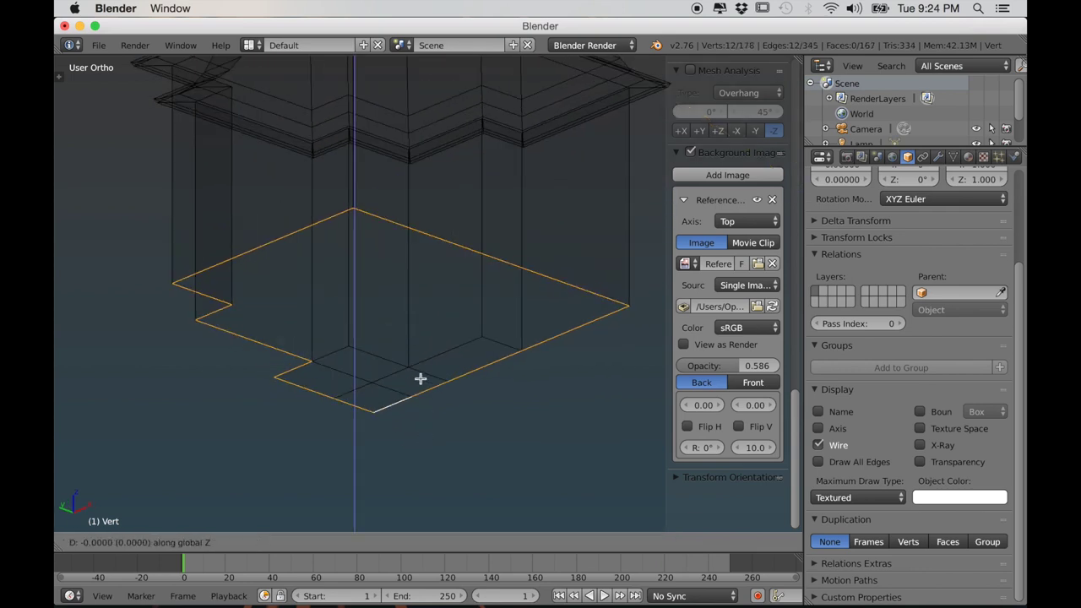
click(422, 405)
key(z)
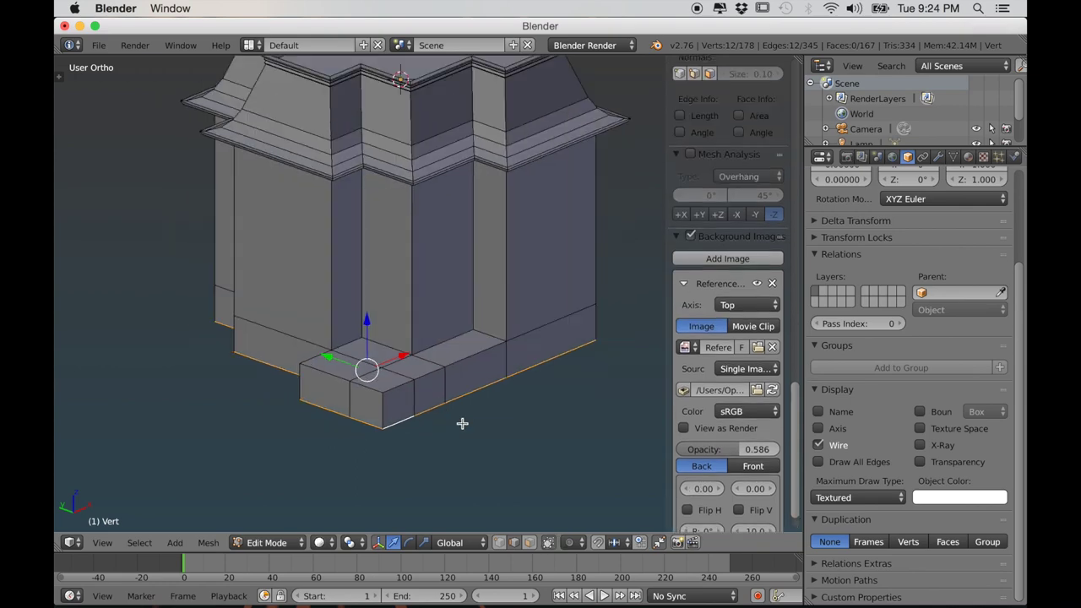
Step: Extrude the porch's five top faces up about 2.48 along Z and lower them to somewhat below the walls' mid-height
key(KP_5)
middle_drag(462, 423, 447, 410)
shift+middle_drag(473, 376, 486, 436)
click(529, 543)
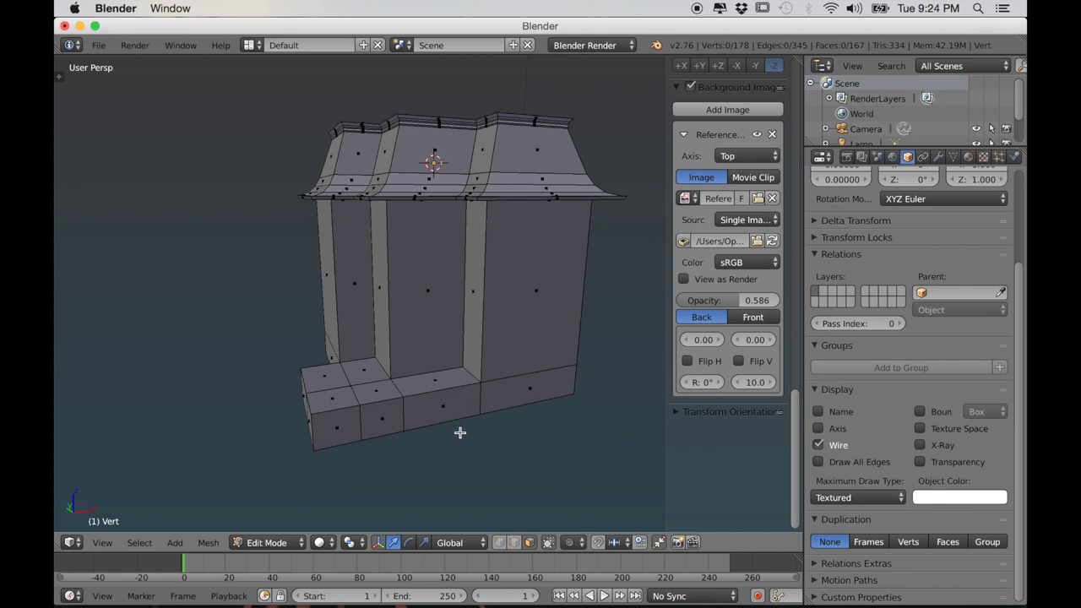
right_click(441, 380)
shift+right_click(375, 390)
shift+right_click(334, 395)
shift+right_click(330, 376)
shift+right_click(357, 373)
key(KP_1)
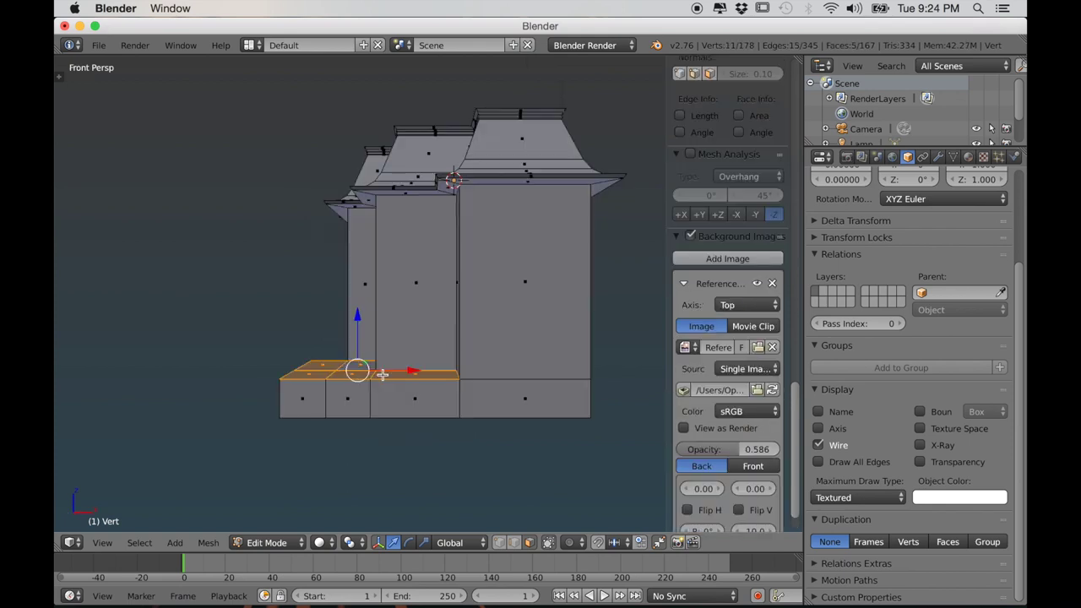
key(KP_5)
scroll(388, 380, up, 1)
key(e)
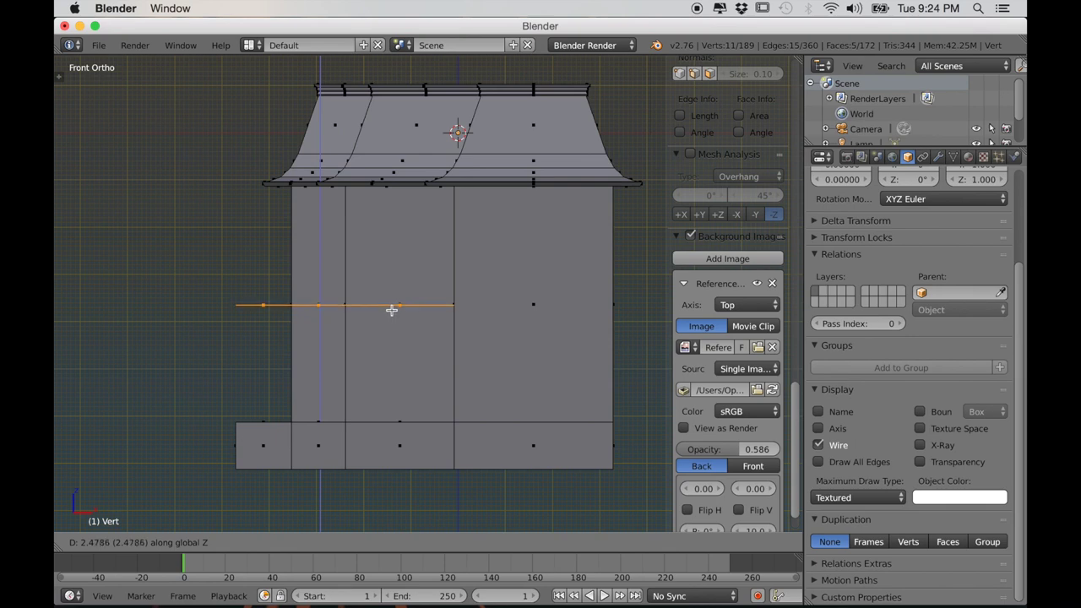
click(391, 310)
drag(316, 254, 325, 281)
scroll(398, 357, up, 5)
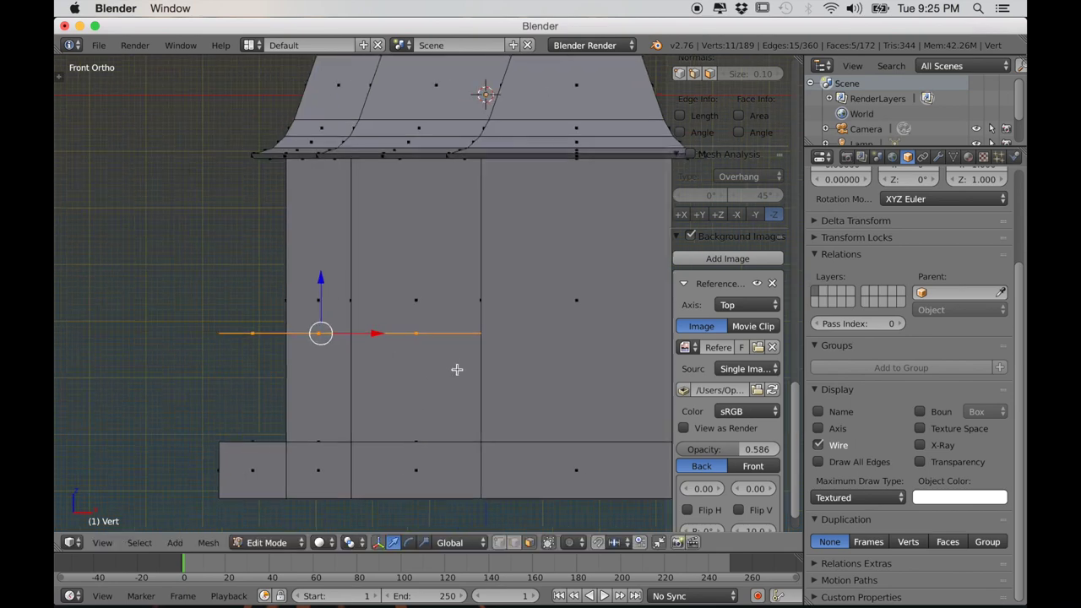
Step: Extrude the porch roof faces up about 0.11 along Z, and extrude their top again in place
key(e)
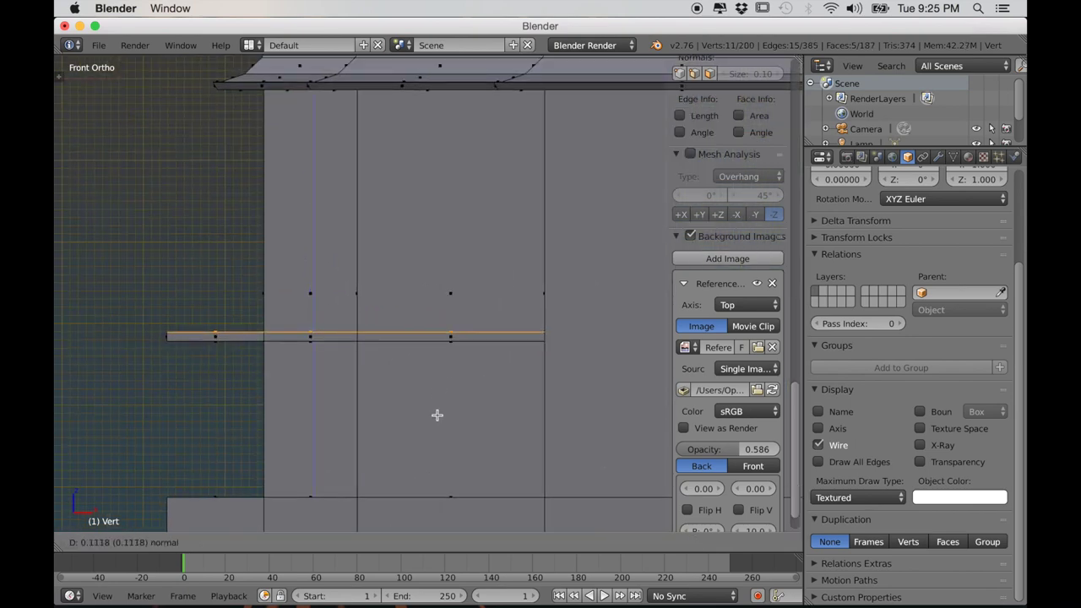
click(446, 417)
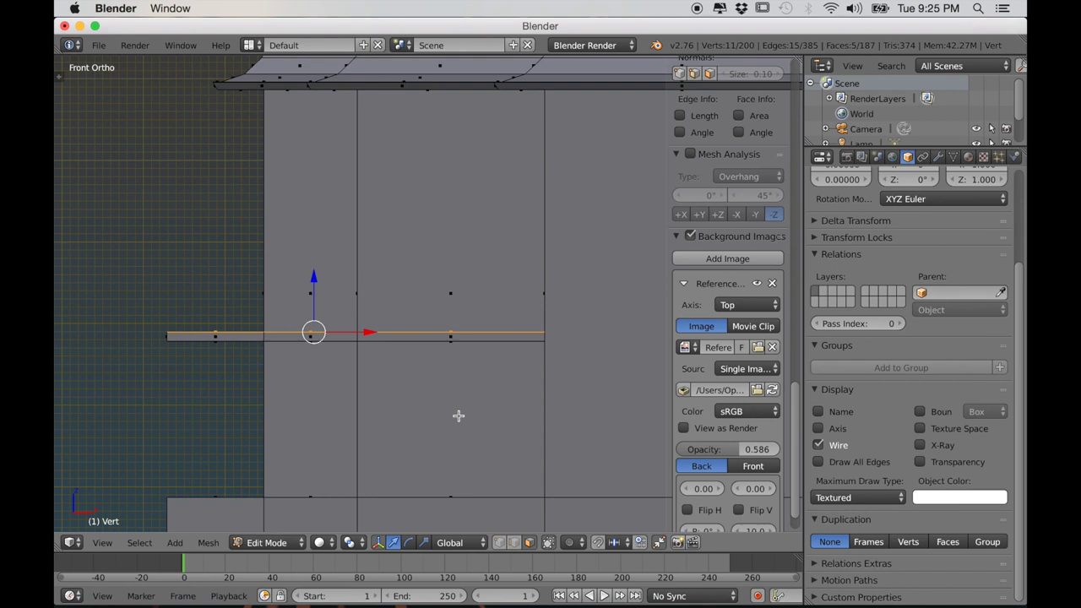
key(e)
click(459, 416)
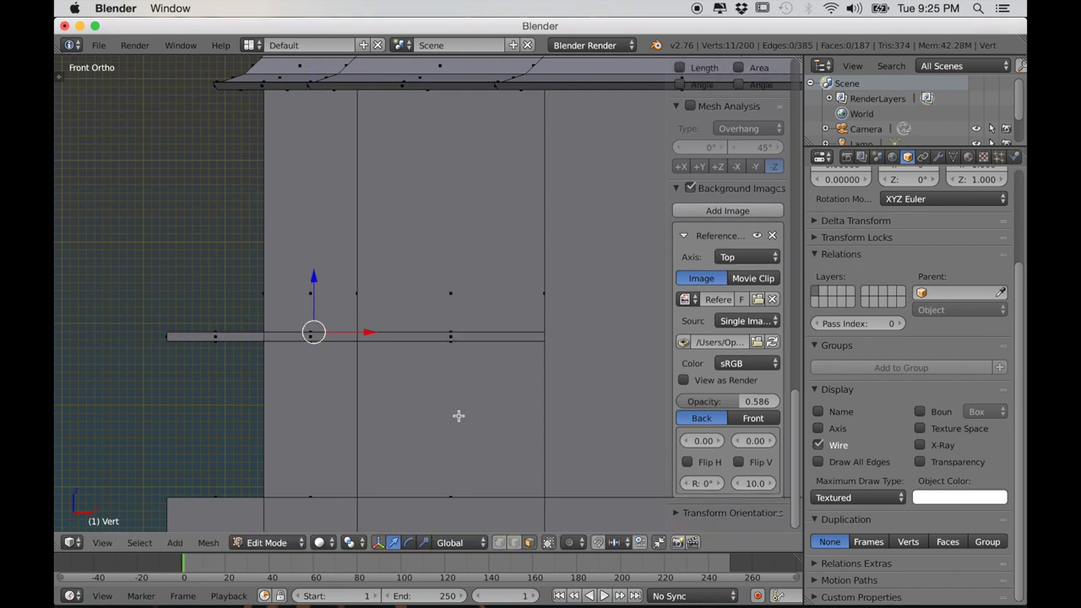
key(ctrl+z)
key(e)
click(459, 403)
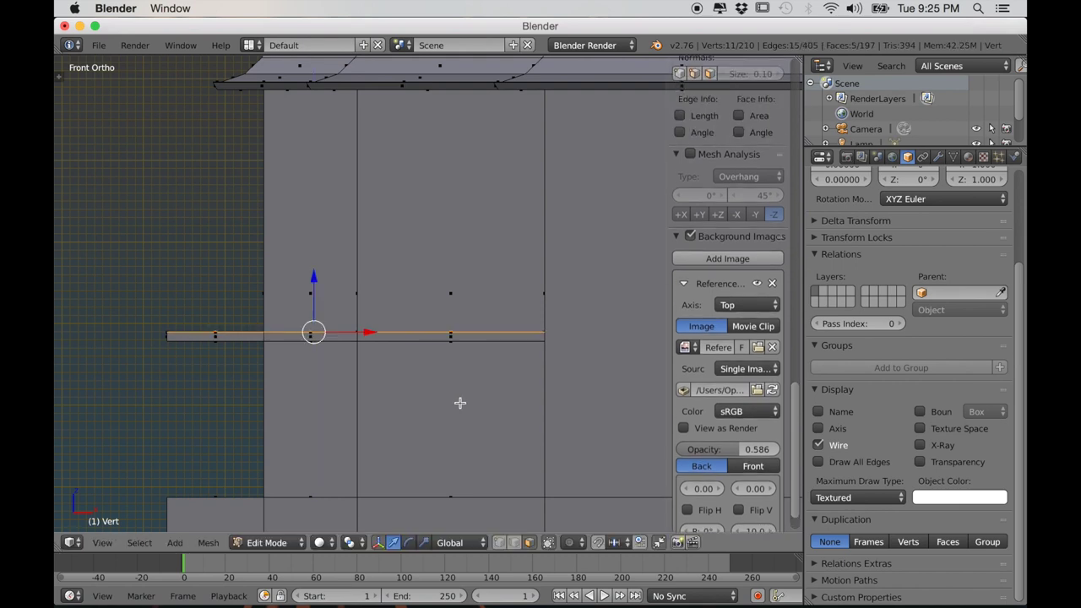
Step: Scale the porch roof's top faces out to about 1.02, extrude them up about 0.07 as a lip, and leave mesh editing
key(s)
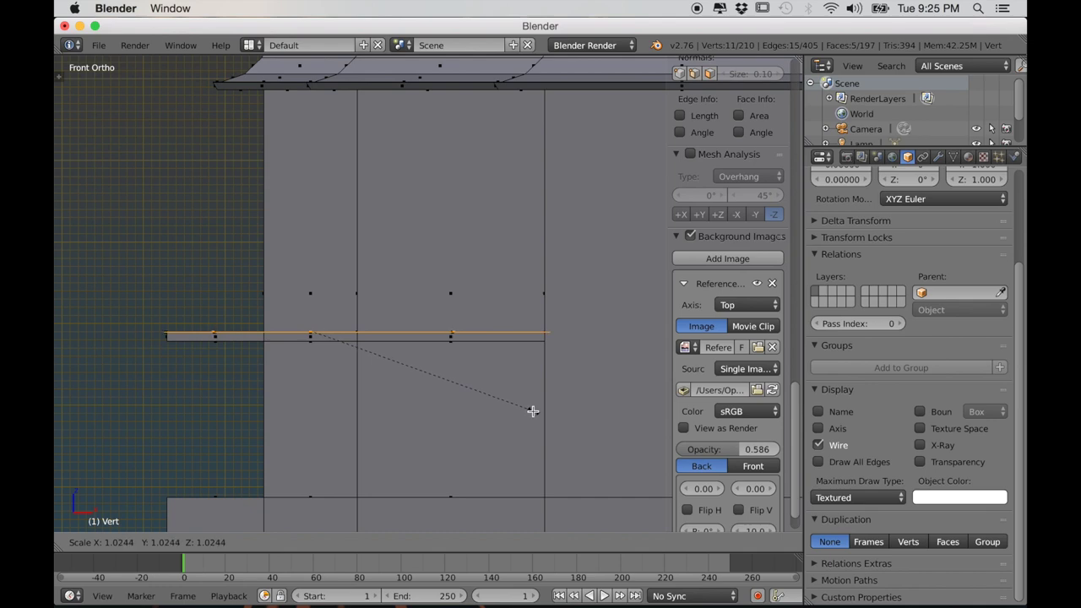
click(534, 412)
key(e)
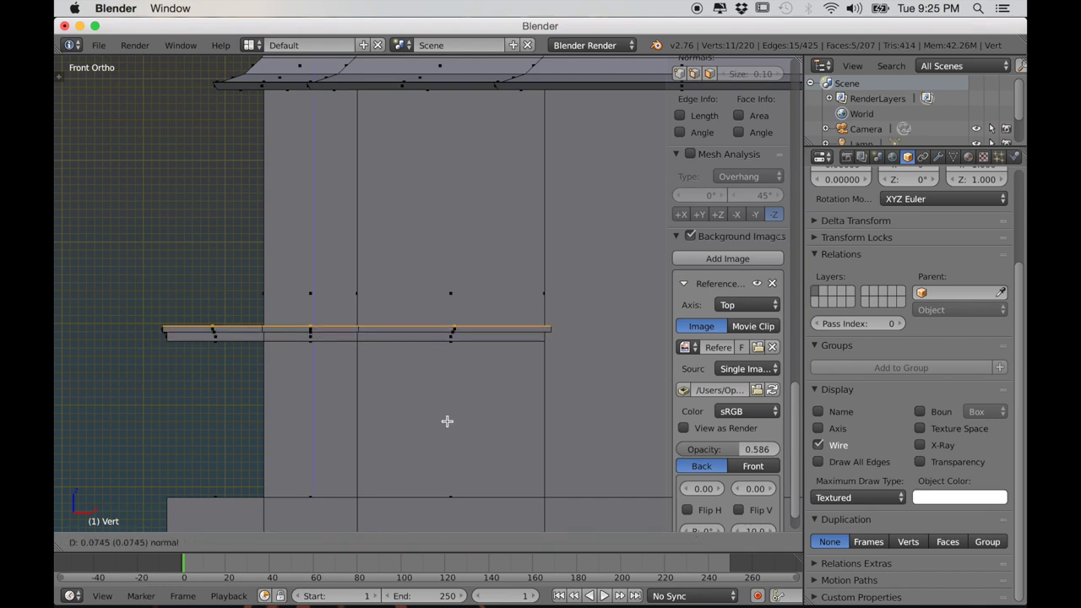
click(448, 422)
scroll(441, 422, down, 3)
key(Tab)
middle_drag(417, 422, 426, 447)
Step: Place the 3D cursor at the centre of the tower square in the top reference image and add a cube there
key(a)
key(KP_7)
key(KP_5)
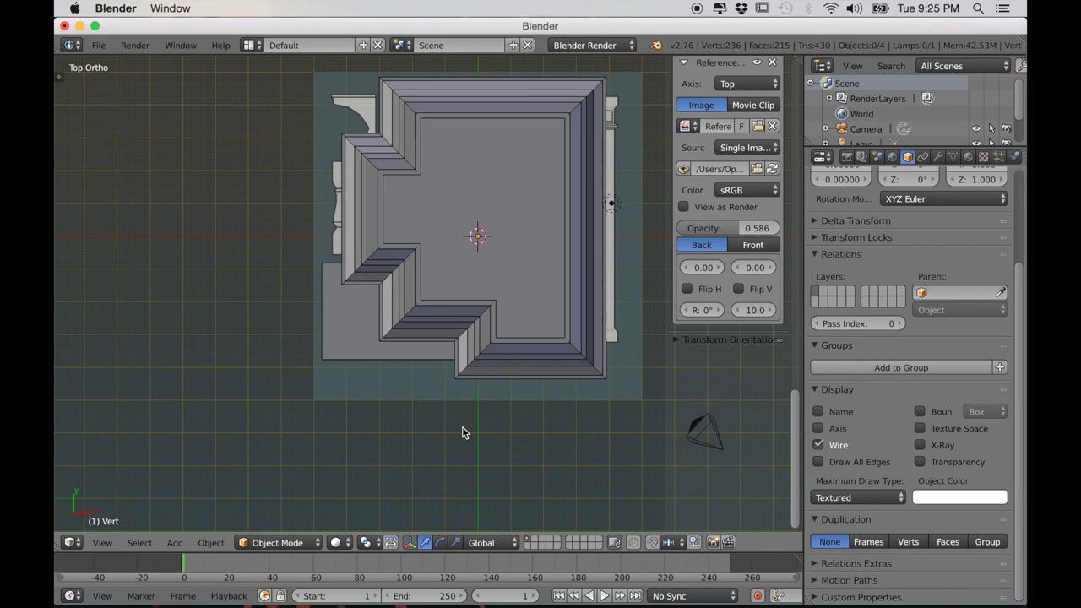
scroll(452, 441, up, 4)
key(z)
scroll(430, 460, up, 4)
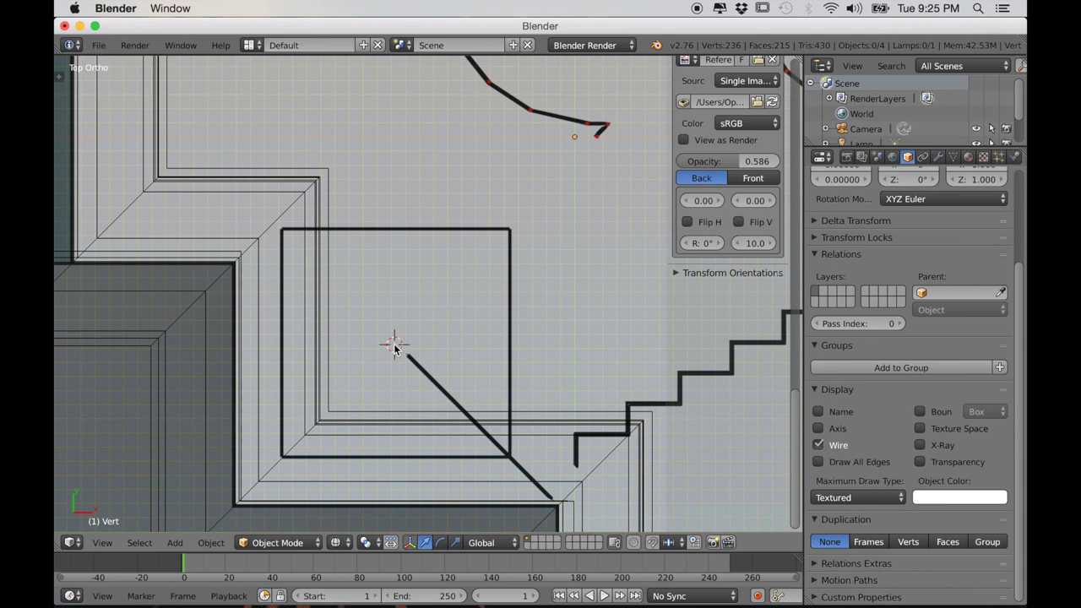
key(shift+a)
mouse_move(361, 357)
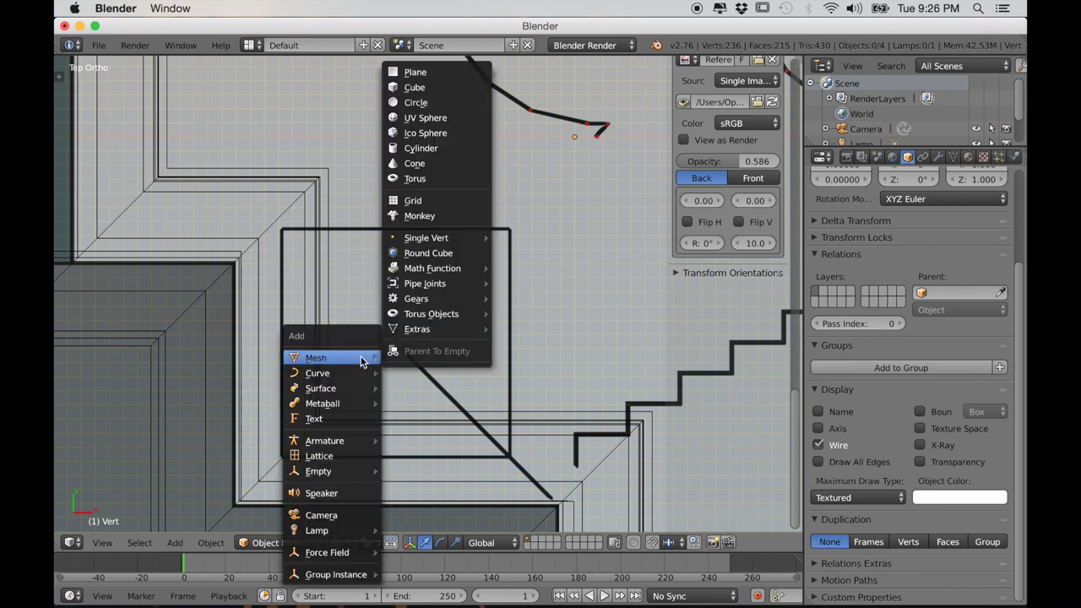
click(422, 92)
Step: Scale the cube's mesh down to the reference tower square and nudge the cube slightly along Y to align it
key(Tab)
key(s)
click(558, 370)
key(Tab)
drag(399, 298, 400, 295)
Step: Raise the cube to about 0.85 on Z at the roof's stepped corner and nudge it along X against the roof corner edge
scroll(447, 371, down, 4)
middle_drag(426, 409, 459, 332)
key(z)
scroll(457, 361, down, 2)
scroll(460, 338, up, 2)
shift+middle_drag(464, 372, 471, 476)
scroll(460, 289, up, 2)
drag(442, 220, 459, 137)
scroll(478, 220, up, 4)
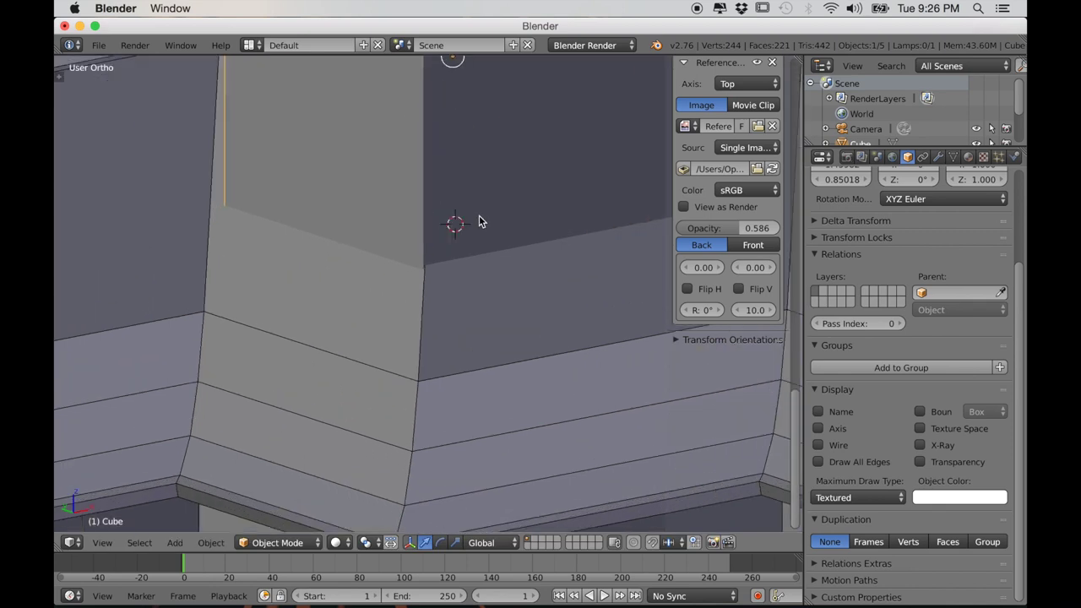
shift+middle_drag(478, 220, 453, 352)
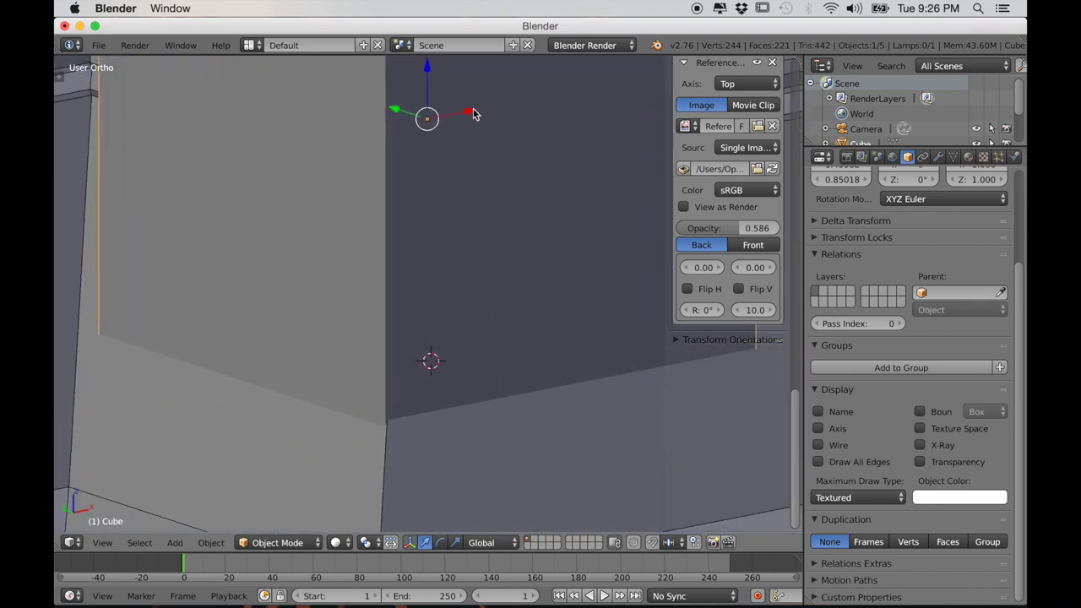
drag(473, 113, 474, 113)
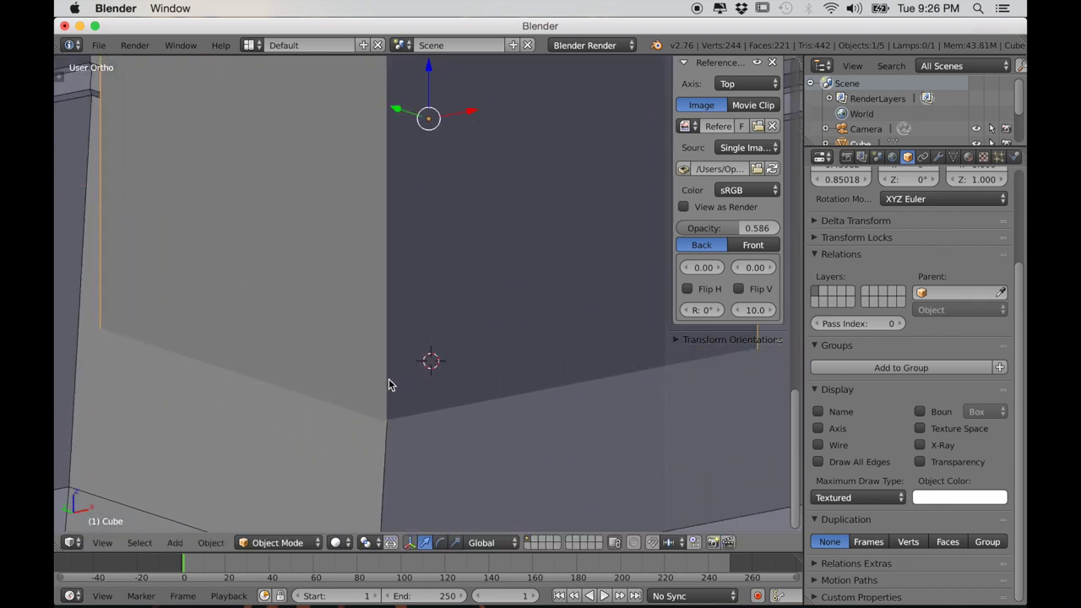
Step: Delete the bottom face of the tower cube
scroll(380, 339, down, 6)
middle_drag(424, 366, 464, 271)
scroll(420, 351, down, 2)
shift+middle_drag(530, 269, 467, 339)
scroll(467, 340, up, 4)
key(Tab)
right_click(419, 228)
key(x)
click(418, 228)
Step: Snap the 3D cursor to the centre of the tower cube's top face and leave mesh editing
scroll(423, 220, down, 4)
middle_drag(423, 220, 414, 248)
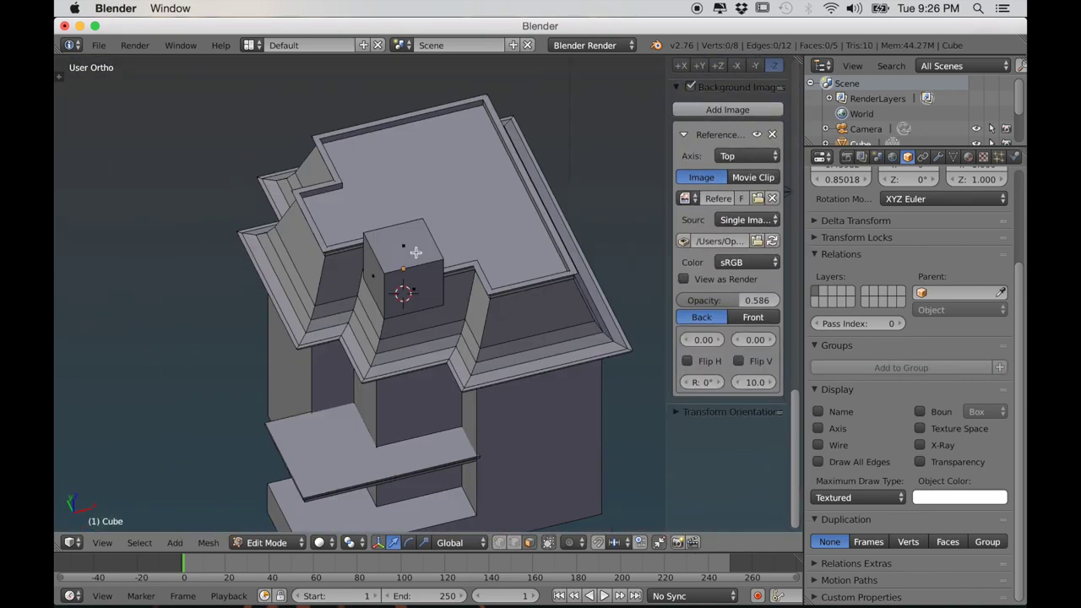
scroll(445, 304, up, 3)
shift+middle_drag(445, 304, 432, 330)
key(shift+s)
click(413, 380)
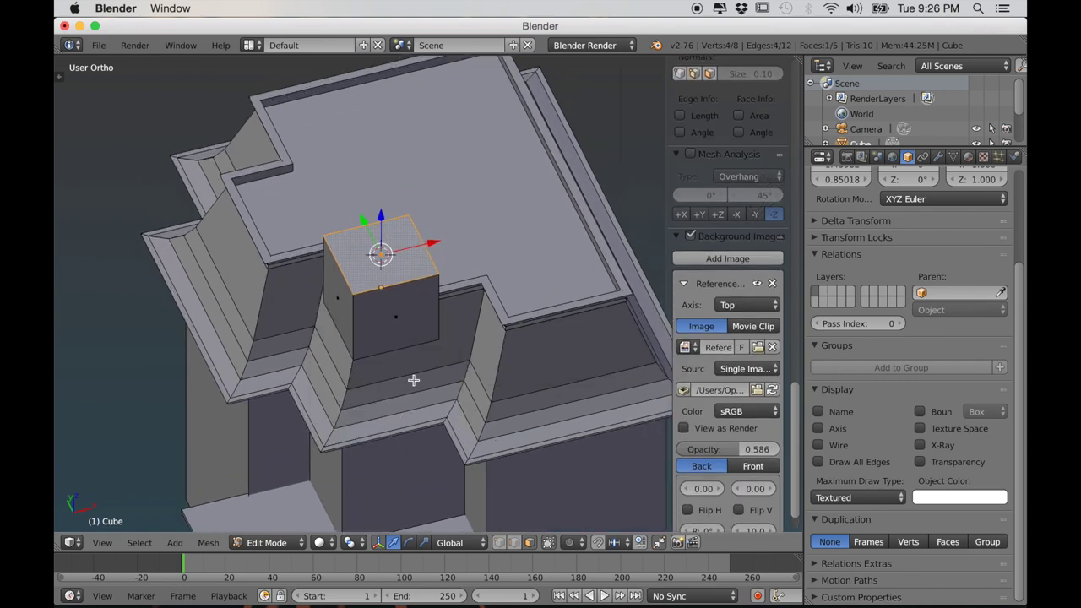
key(Tab)
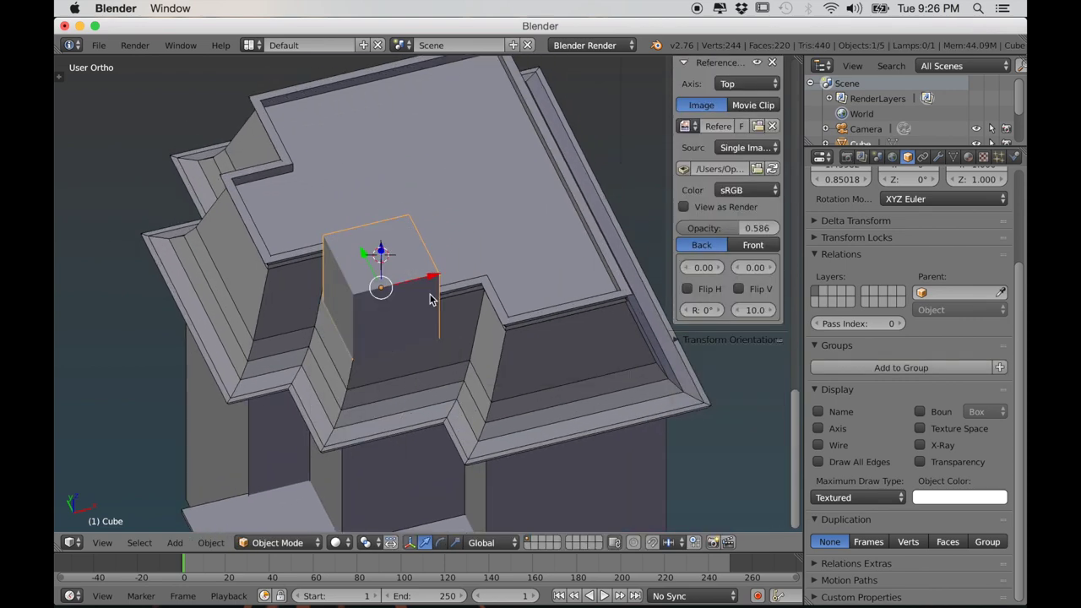
Step: Add a single vertex at the 3D cursor and move it onto the topmost point of the reference image's steeper roof profile
key(KP_7)
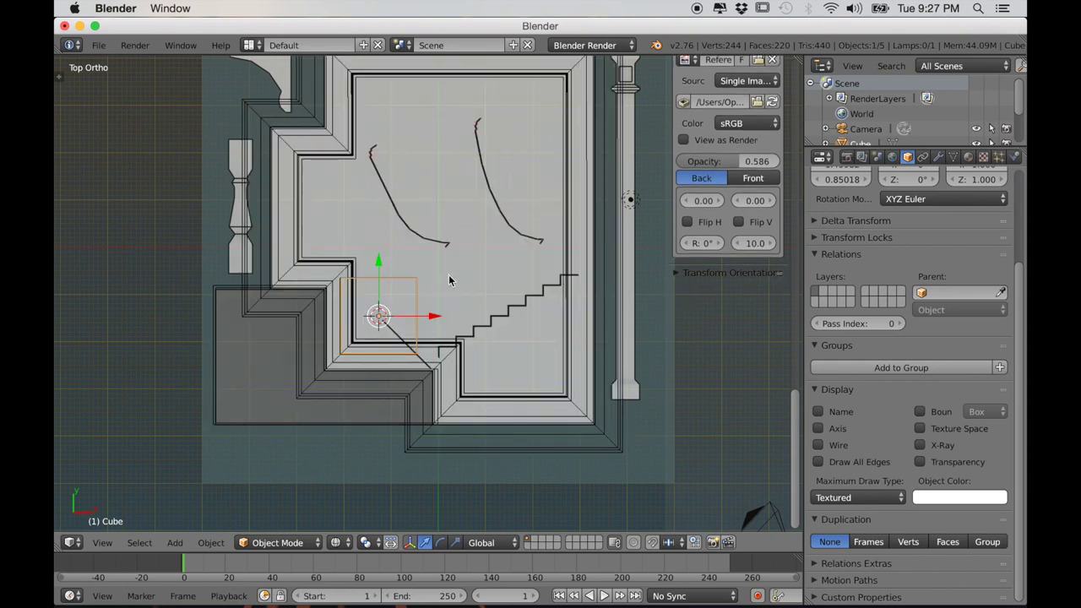
scroll(449, 281, up, 3)
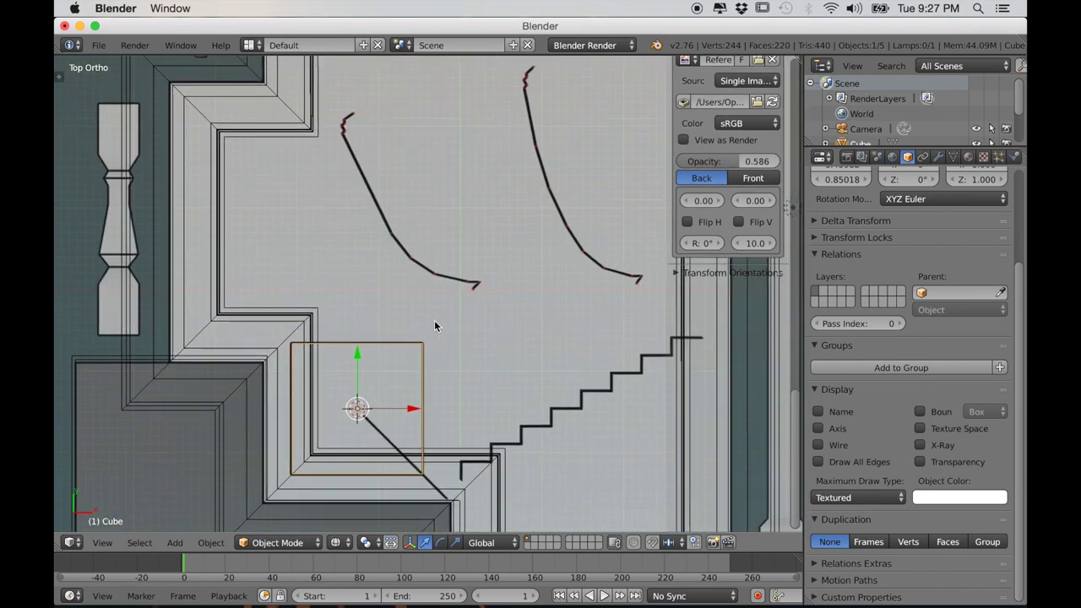
key(shift+a)
mouse_move(386, 377)
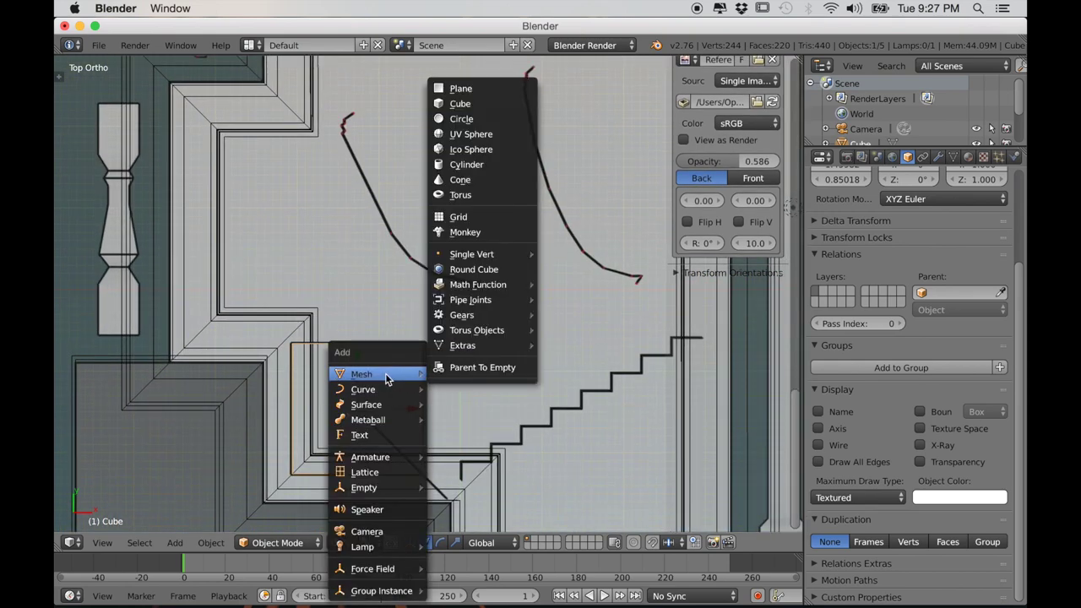
mouse_move(490, 254)
click(591, 255)
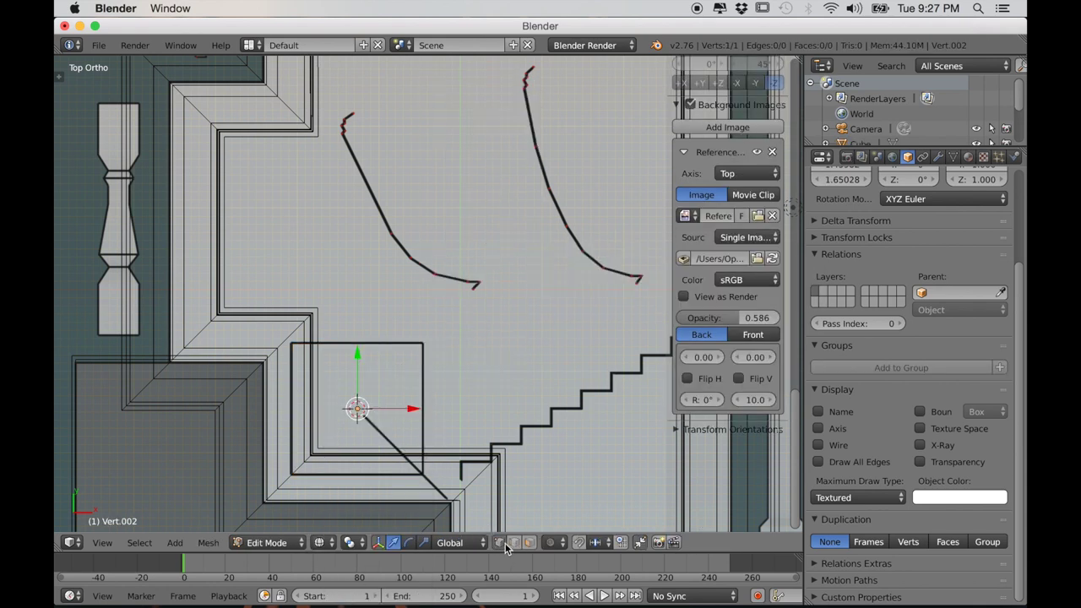
shift+middle_drag(365, 421, 329, 483)
key(g)
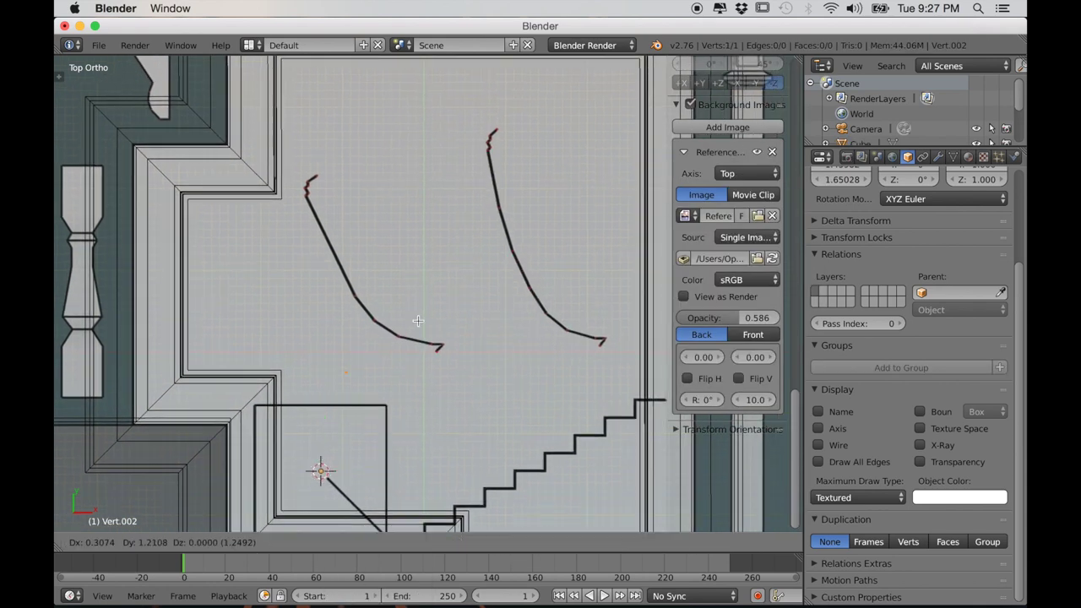
click(558, 124)
scroll(473, 355, up, 10)
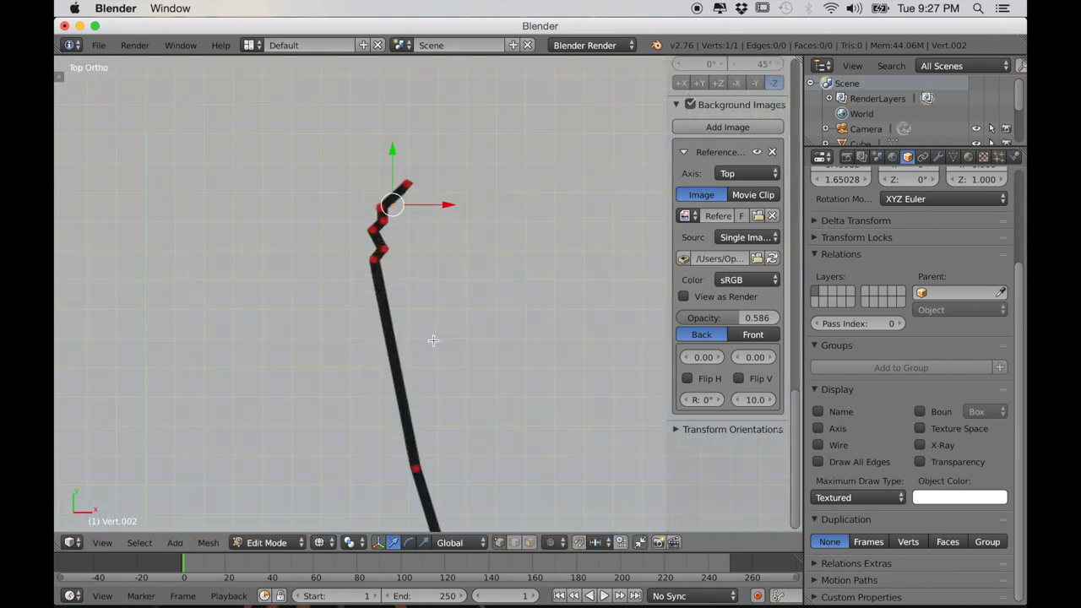
scroll(501, 392, up, 3)
key(g)
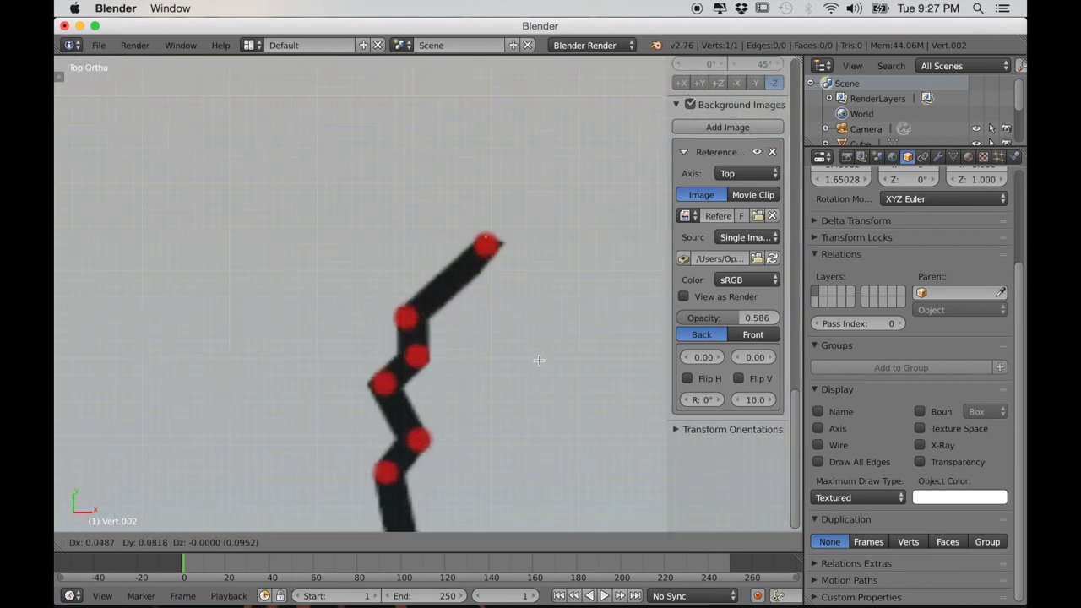
click(537, 364)
Step: Extrude the vertex point by point along the small zigzag at the top of the reference roof profile
key(e)
click(481, 438)
key(e)
click(504, 436)
key(e)
click(473, 464)
key(e)
scroll(501, 495, down, 3)
Step: Continue extruding vertices down the long curved middle section of the reference profile, one at each red point
shift+middle_drag(502, 495, 372, 218)
key(e)
click(439, 102)
shift+middle_drag(440, 102, 336, 113)
key(e)
click(415, 373)
scroll(415, 373, down, 2)
shift+middle_drag(415, 373, 354, 268)
key(e)
click(415, 447)
key(e)
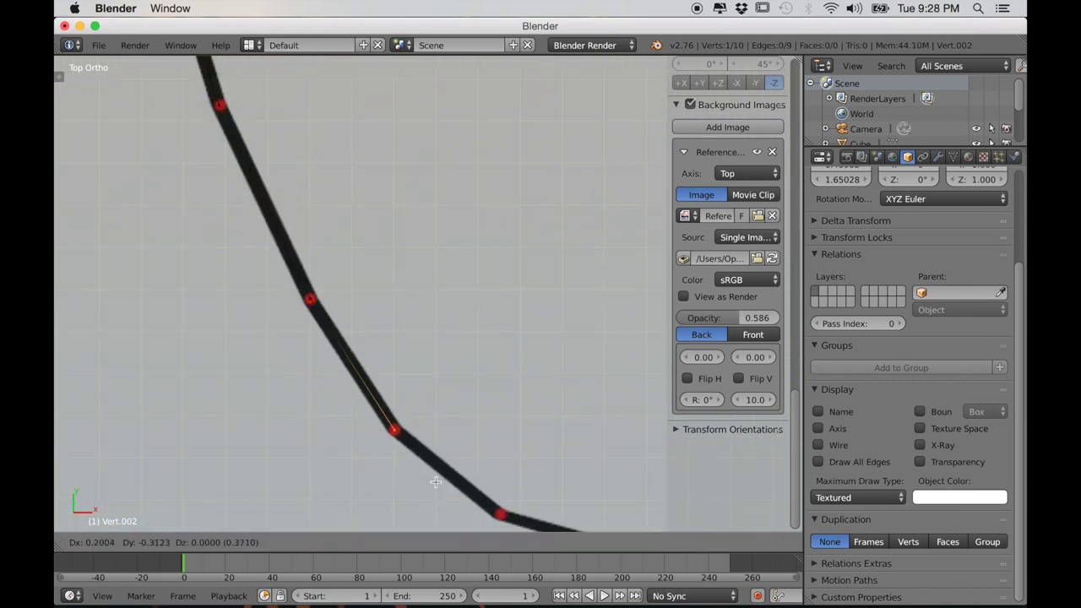
click(477, 524)
Step: Extrude the last four vertices along the flared lower end of the reference profile, finishing with its small hook
shift+middle_drag(468, 524, 397, 410)
key(e)
click(500, 489)
shift+middle_drag(500, 489, 304, 348)
key(e)
click(463, 385)
key(e)
click(532, 386)
key(e)
click(516, 413)
Step: Rotate the whole traced profile 90 degrees about X and then -45 degrees about Z
scroll(516, 413, down, 4)
key(a)
text(rx)
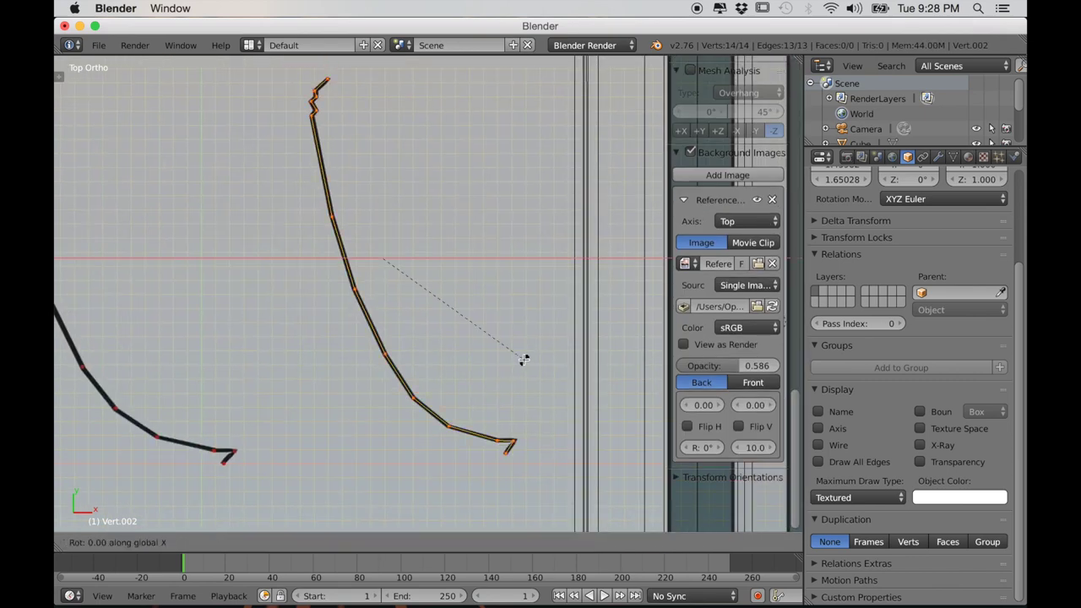
text(90)
key(Return)
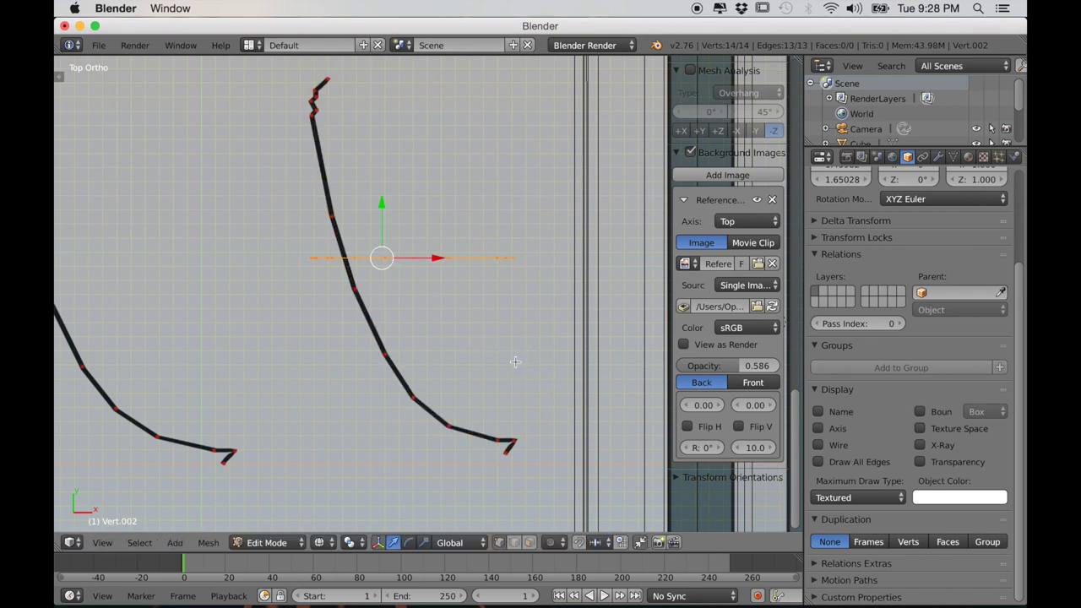
key(r)
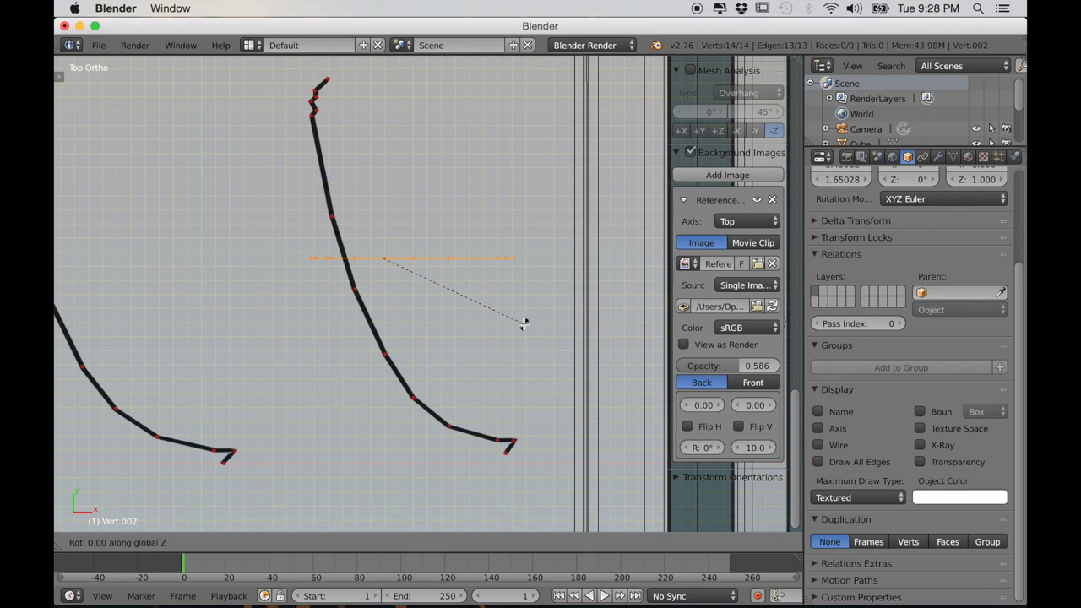
text(-45)
key(Return)
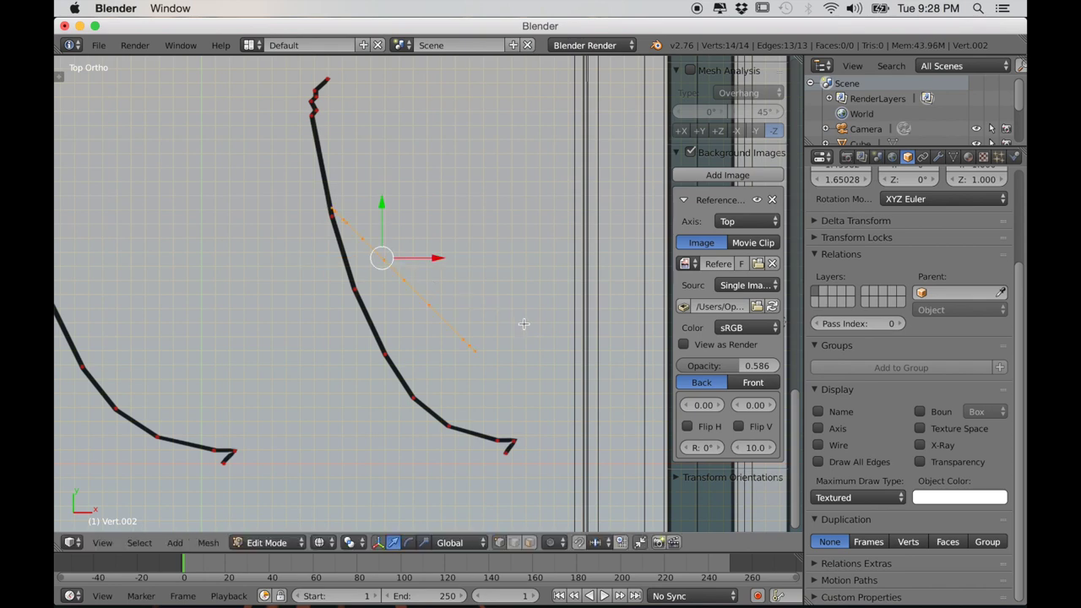
Step: Move the rotated profile onto the diagonal line running from the centre of the reference tower square through its corner
scroll(503, 323, down, 4)
shift+middle_drag(451, 348, 506, 269)
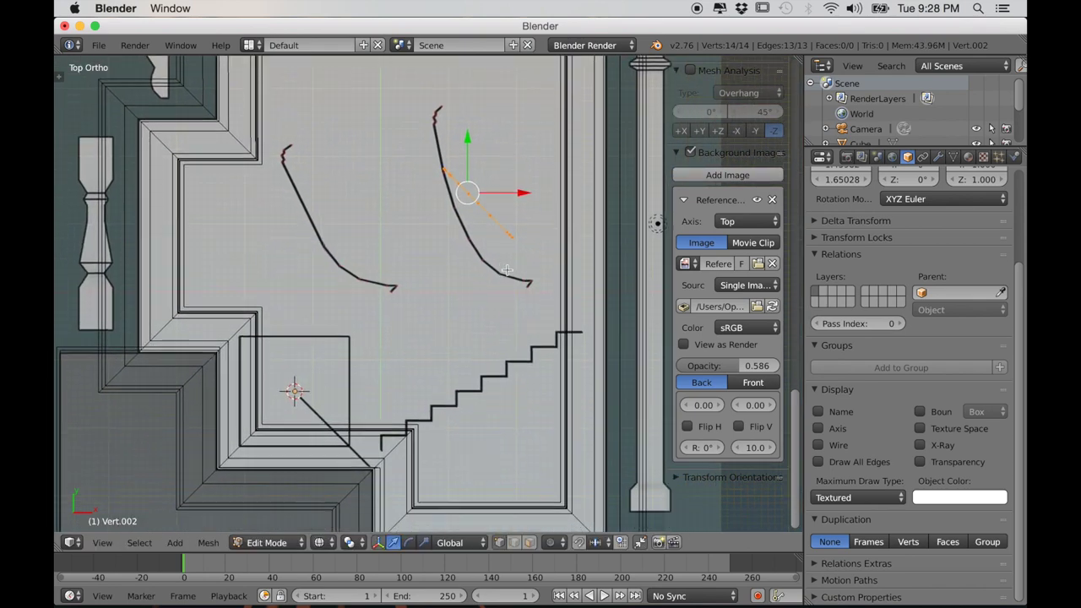
scroll(504, 271, up, 1)
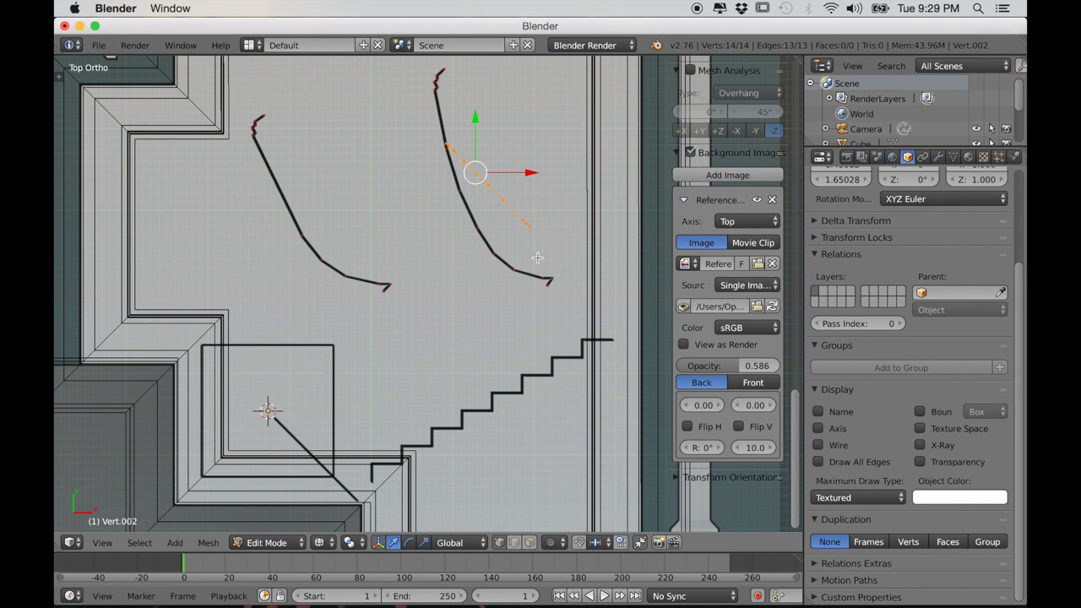
key(g)
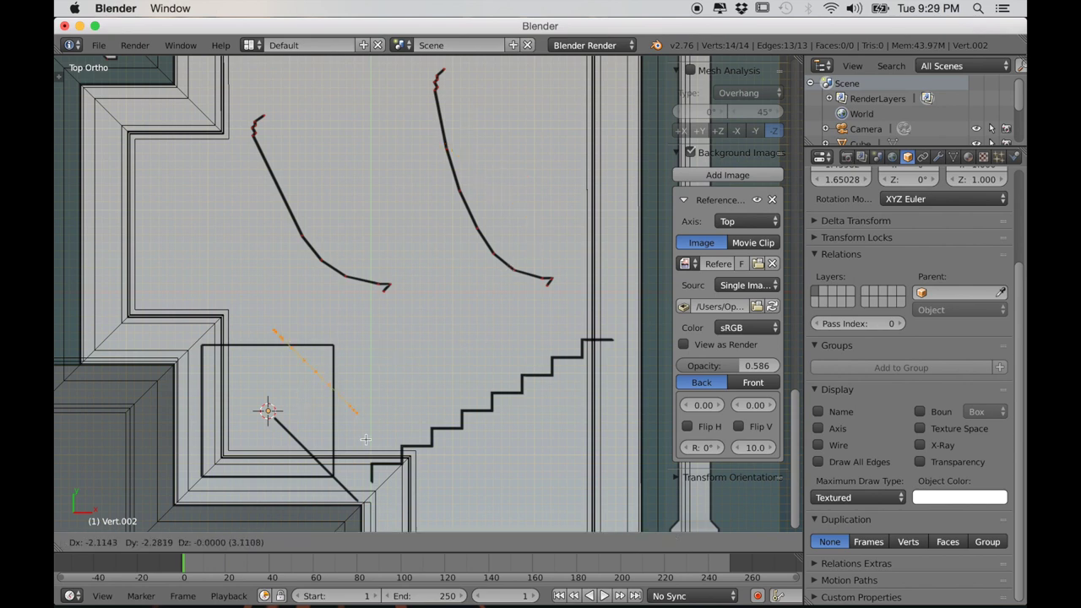
click(365, 524)
scroll(503, 227, up, 6)
shift+middle_drag(503, 226, 524, 318)
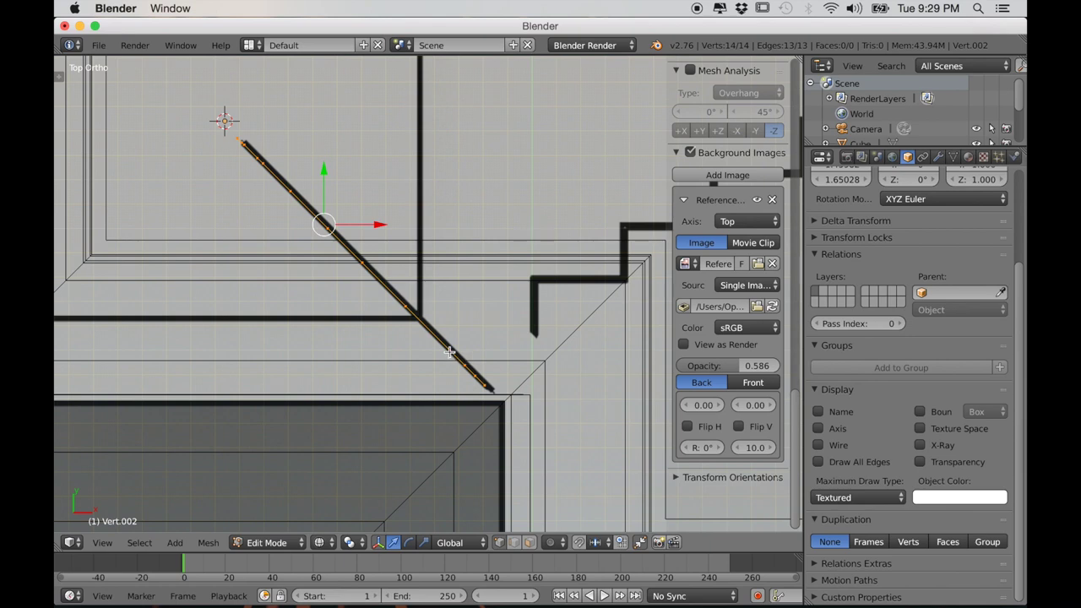
key(g)
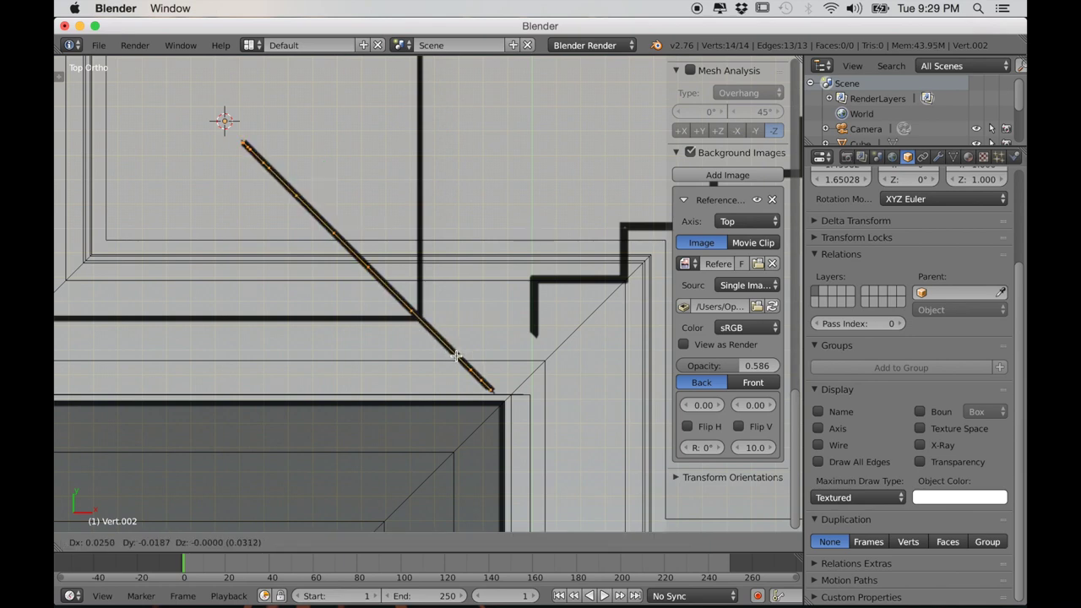
click(456, 356)
scroll(459, 356, up, 3)
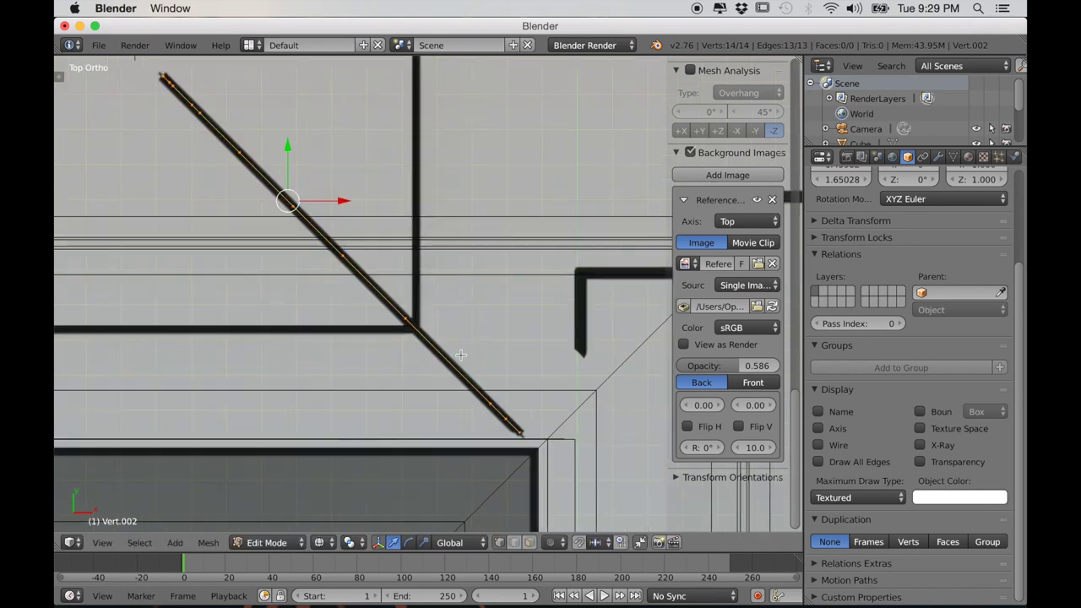
scroll(459, 355, down, 6)
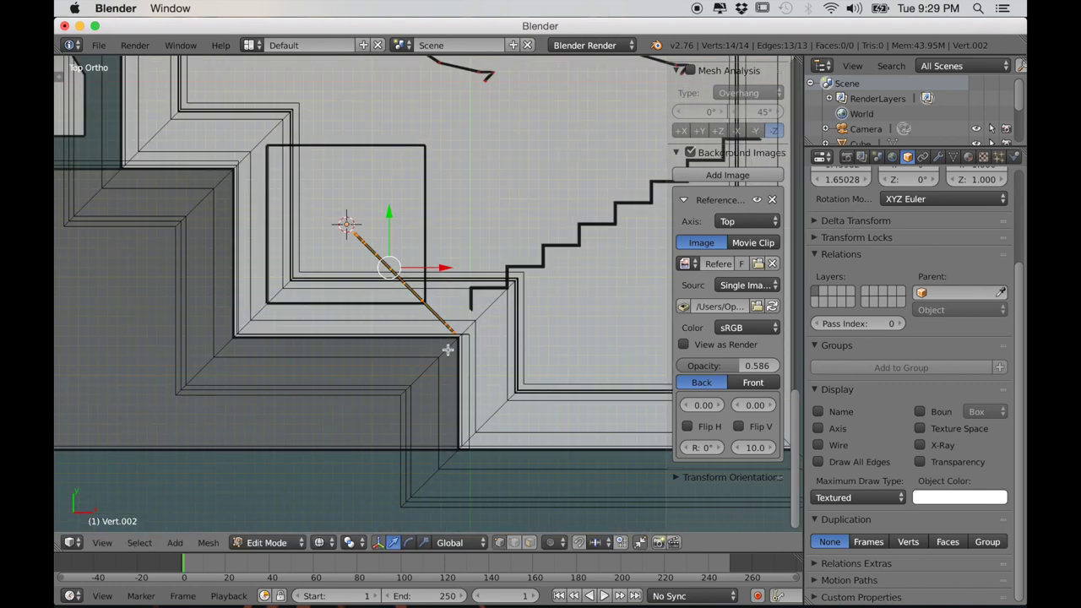
scroll(456, 353, up, 4)
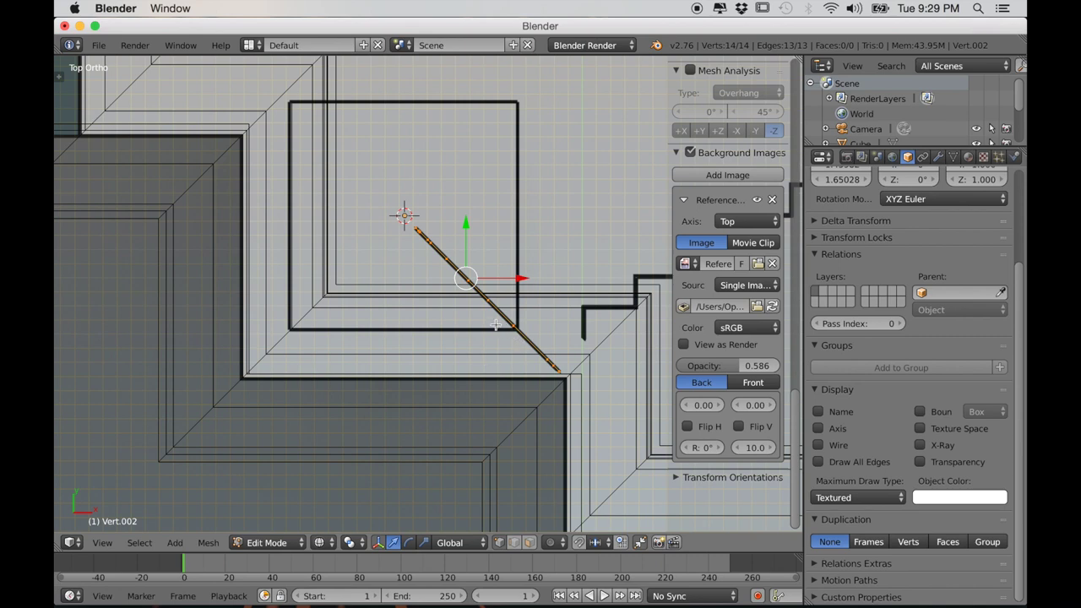
Step: Duplicate the profile along X to the opposite side of the tower square and rotate the copy 90 degrees about Z
key(shift+d)
key(x)
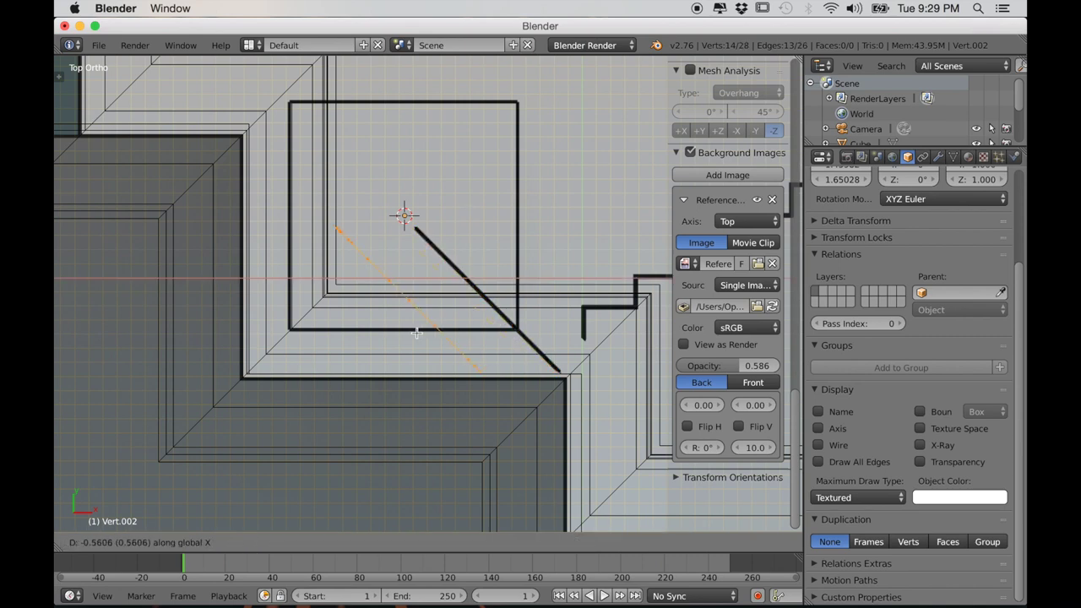
click(393, 339)
key(r)
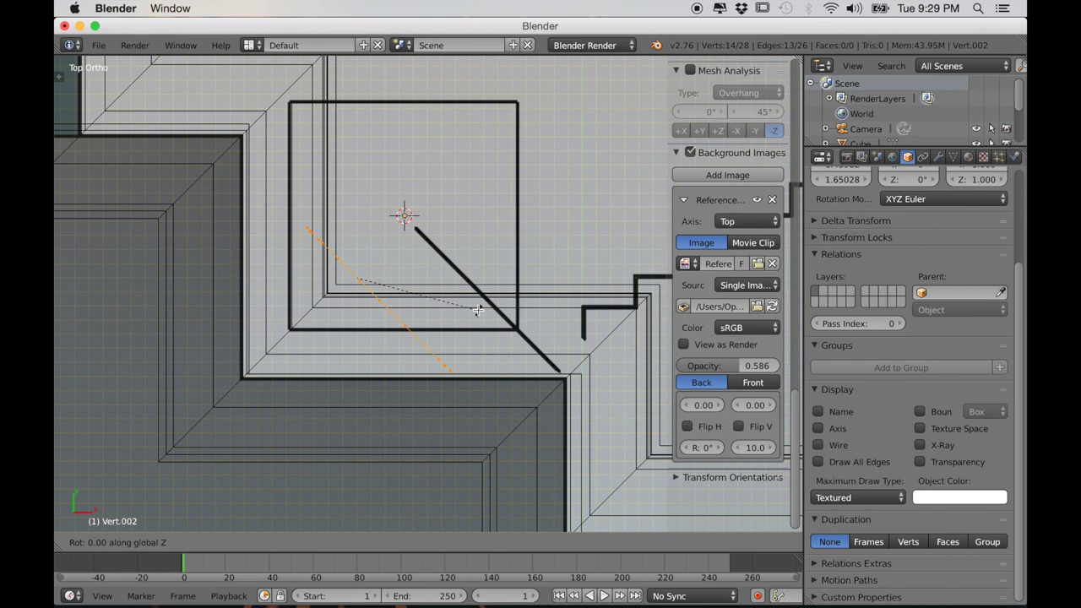
text(90)
key(Return)
Step: Slide the copied profile along X onto the diagonal through the tower square's lower-left corner
scroll(466, 340, up, 2)
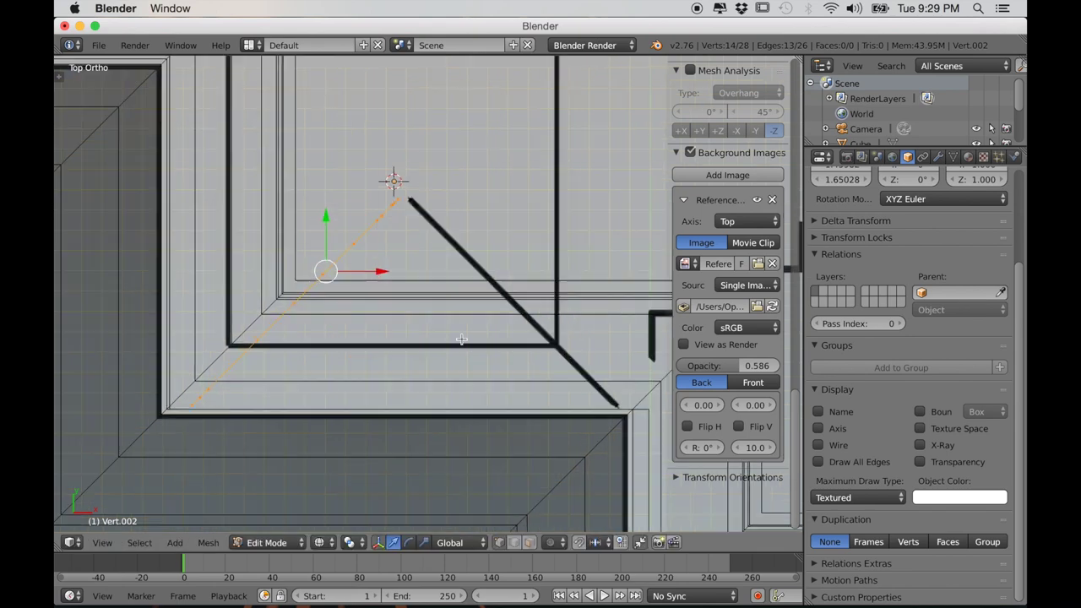
shift+middle_drag(395, 309, 461, 314)
drag(450, 278, 441, 280)
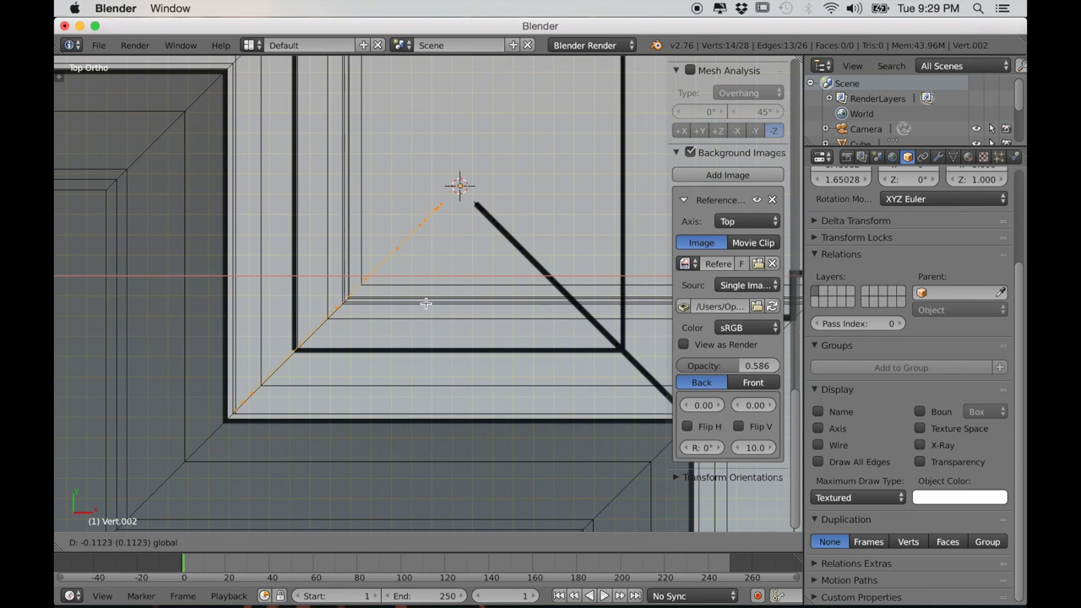
drag(426, 304, 426, 303)
Step: Select both profiles and fill the front side of the tower roof between them with Bridge Edge Loops
scroll(426, 305, down, 3)
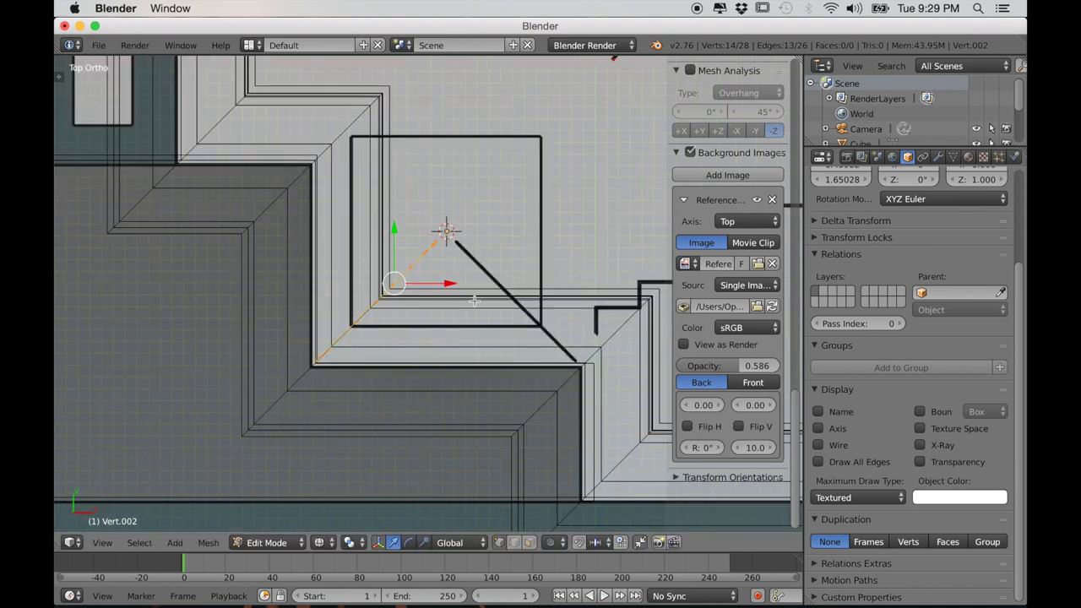
shift+middle_drag(475, 300, 472, 313)
key(a)
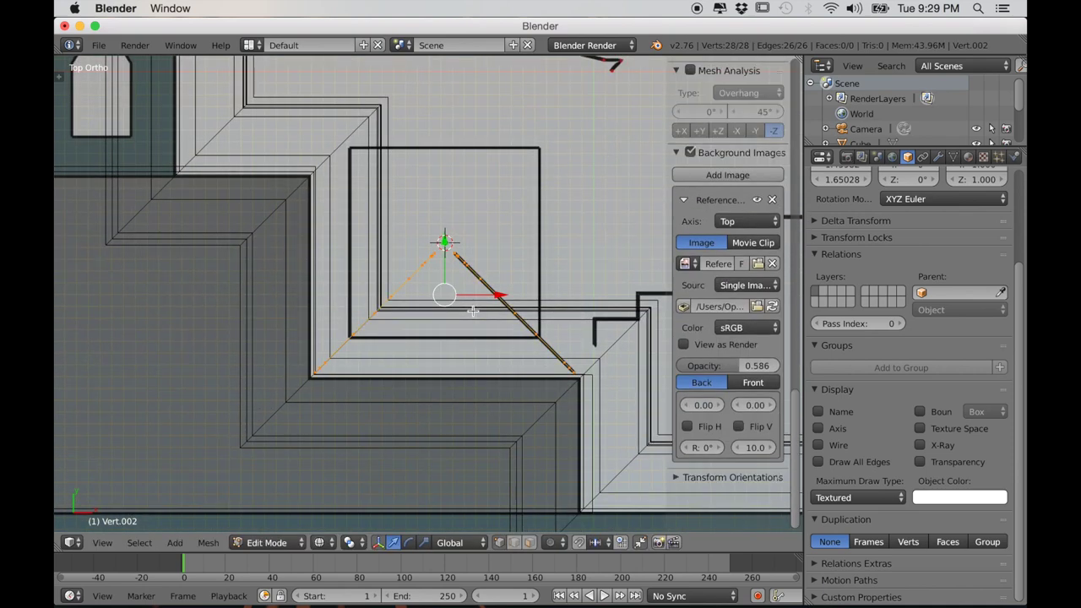
key(w)
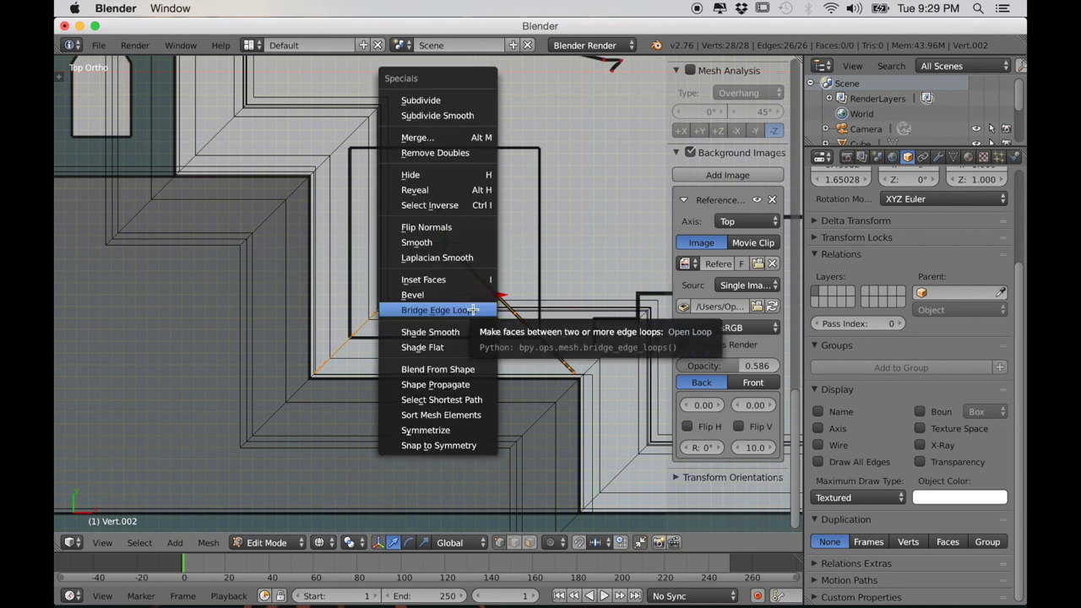
click(472, 310)
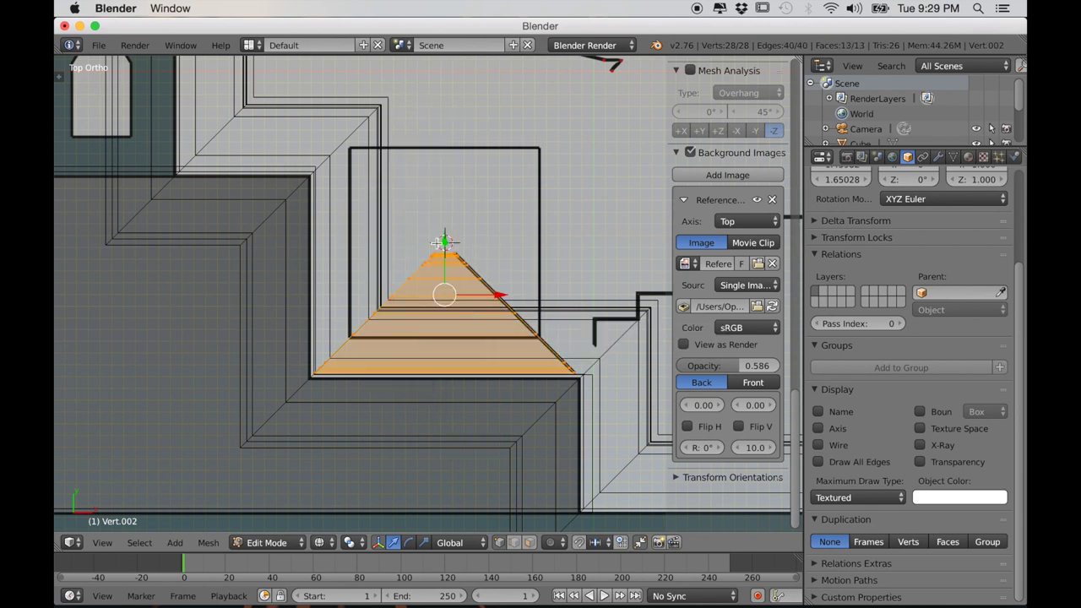
Step: Set the pivot point to the 3D cursor, then duplicate the front roof side and rotate the copy 180 degrees about Z
click(351, 542)
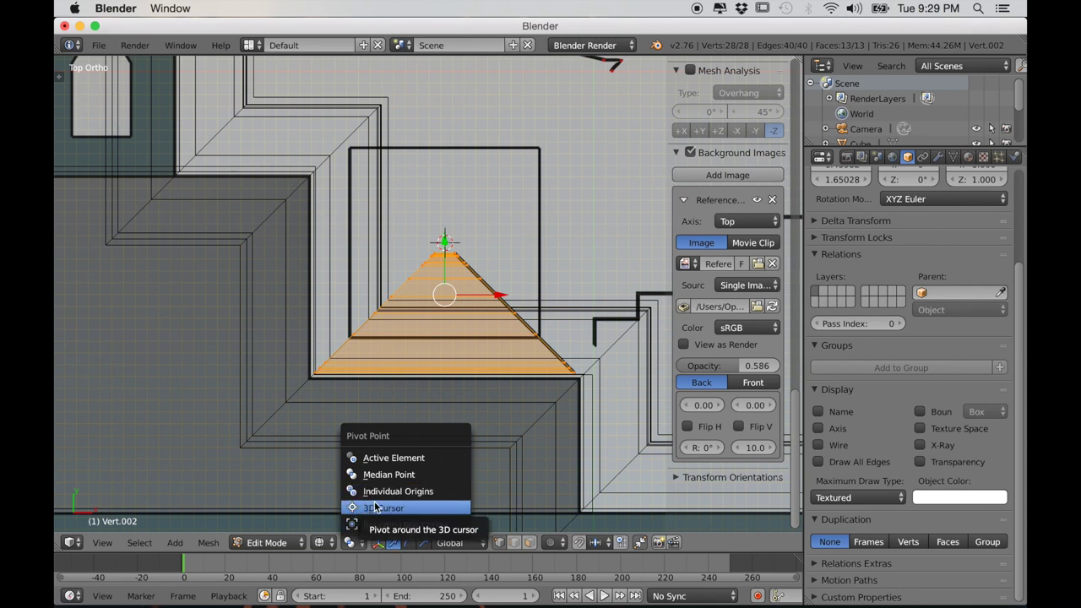
click(377, 507)
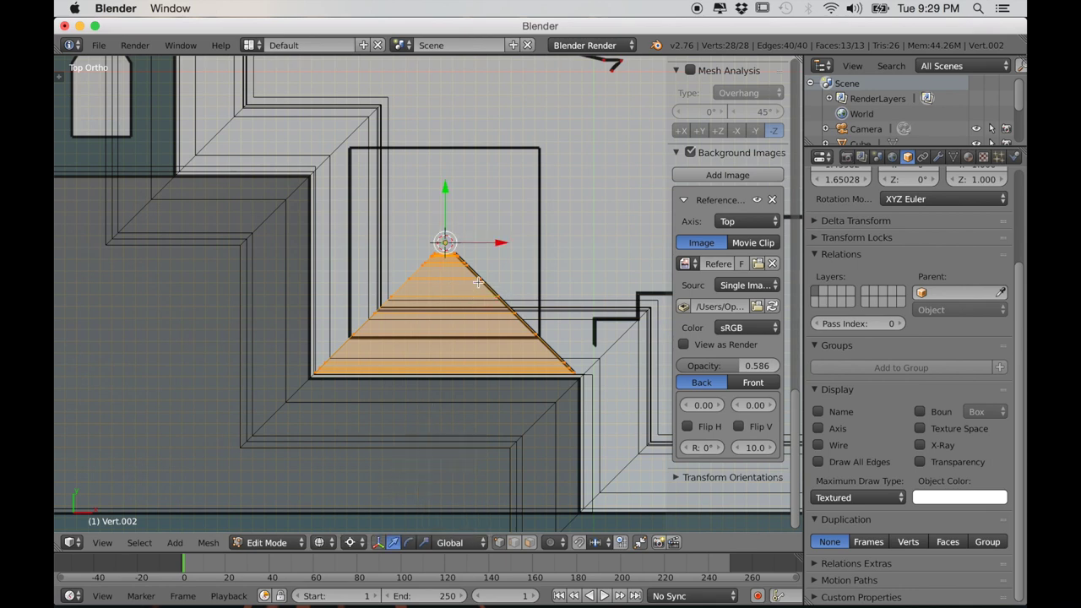
key(shift+d)
key(r)
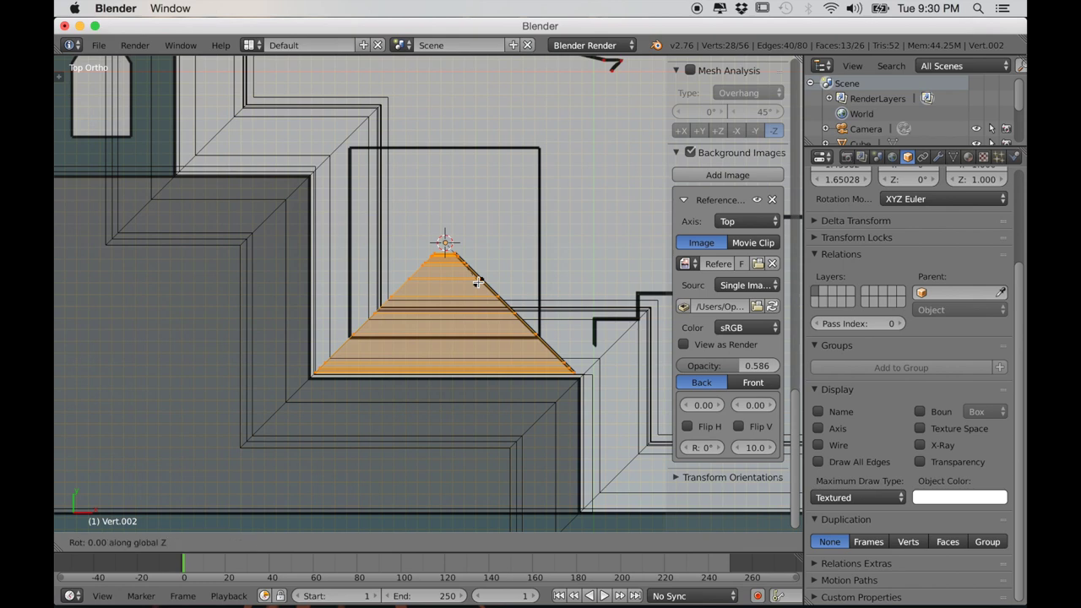
text(180)
key(Return)
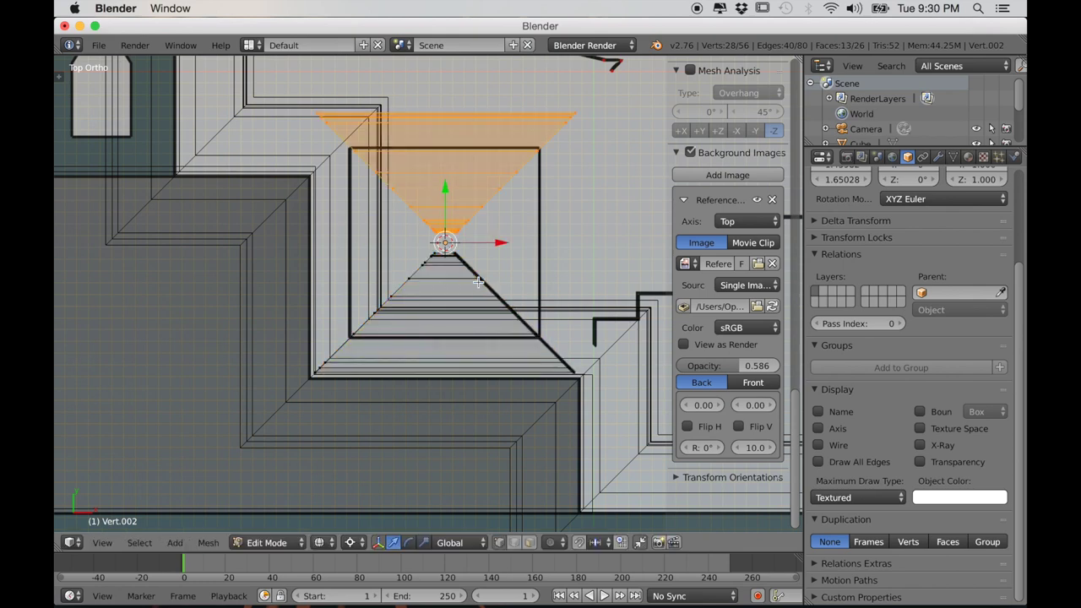
Step: Select the two profile edges on the left half and bridge them to form the left roof side
scroll(727, 338, down, 4)
key(a)
key(b)
drag(278, 78, 440, 496)
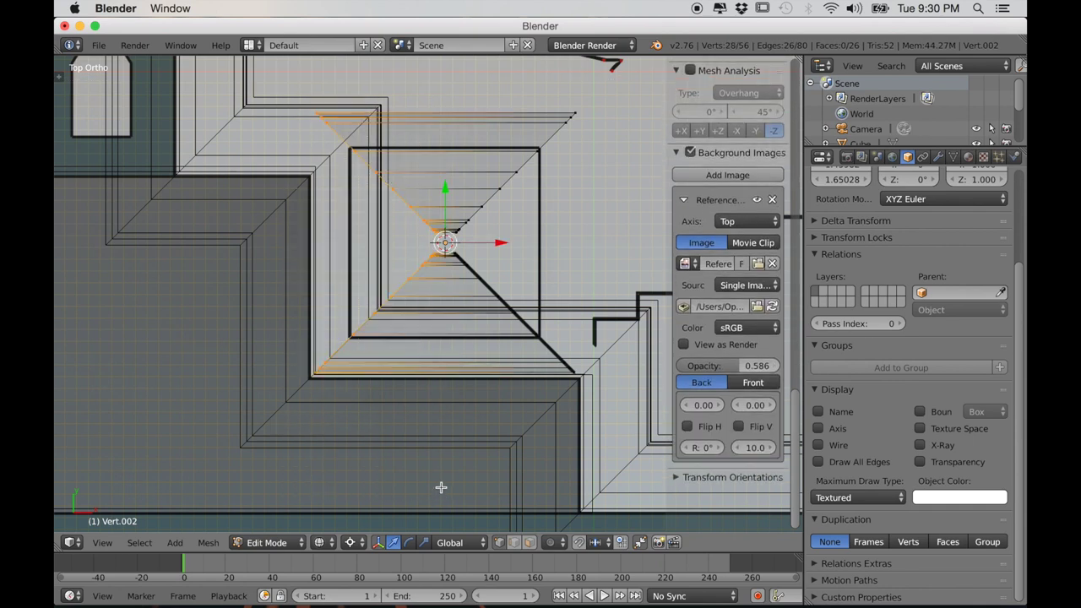
key(w)
click(432, 339)
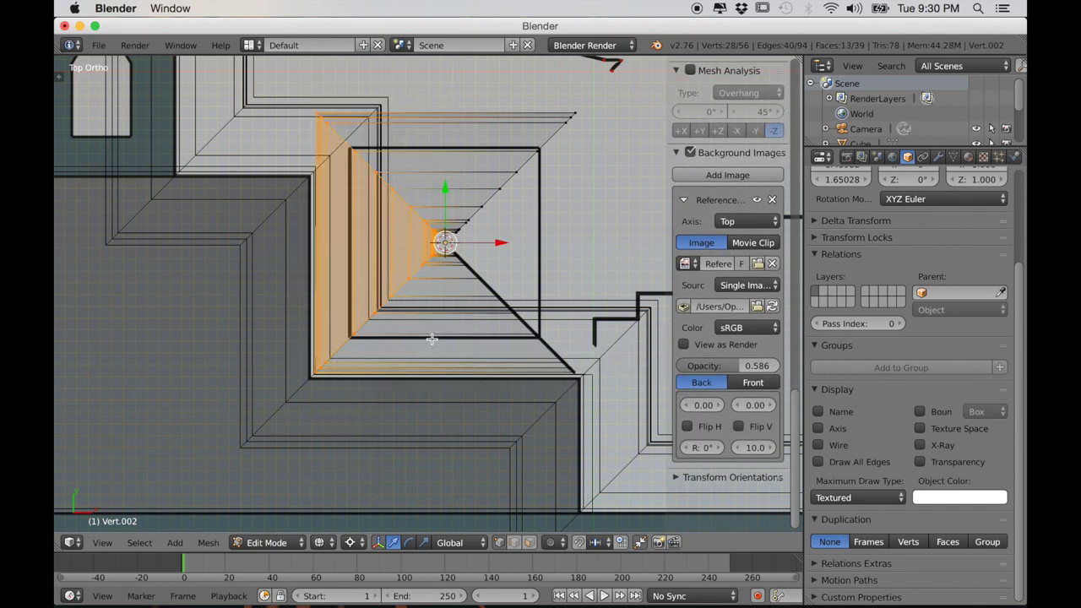
Step: Select the two profile edges on the right half and bridge them to close the right roof side
key(a)
key(b)
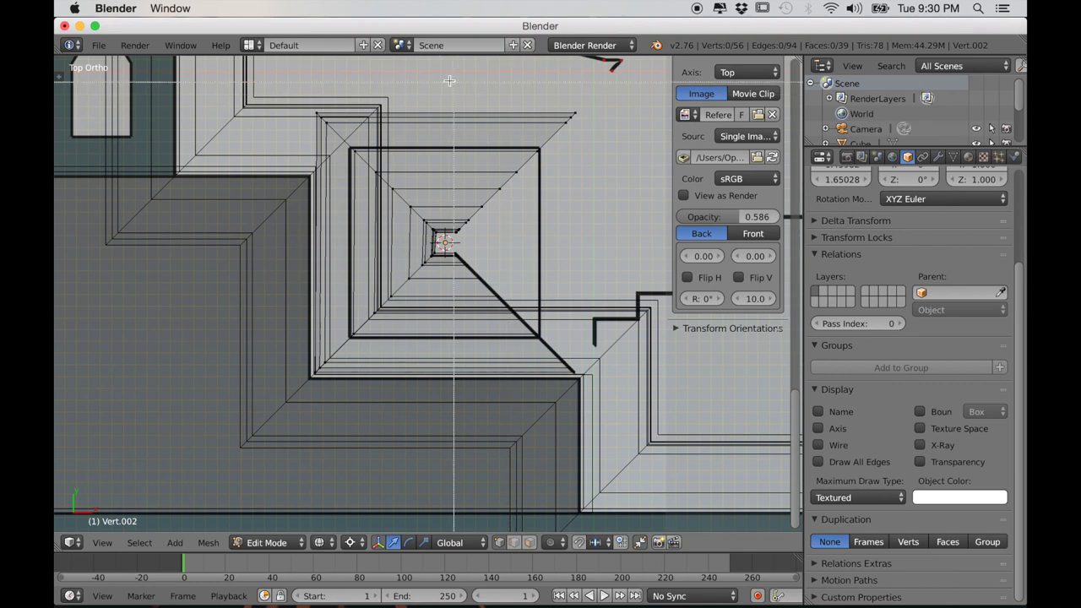
drag(452, 62, 574, 366)
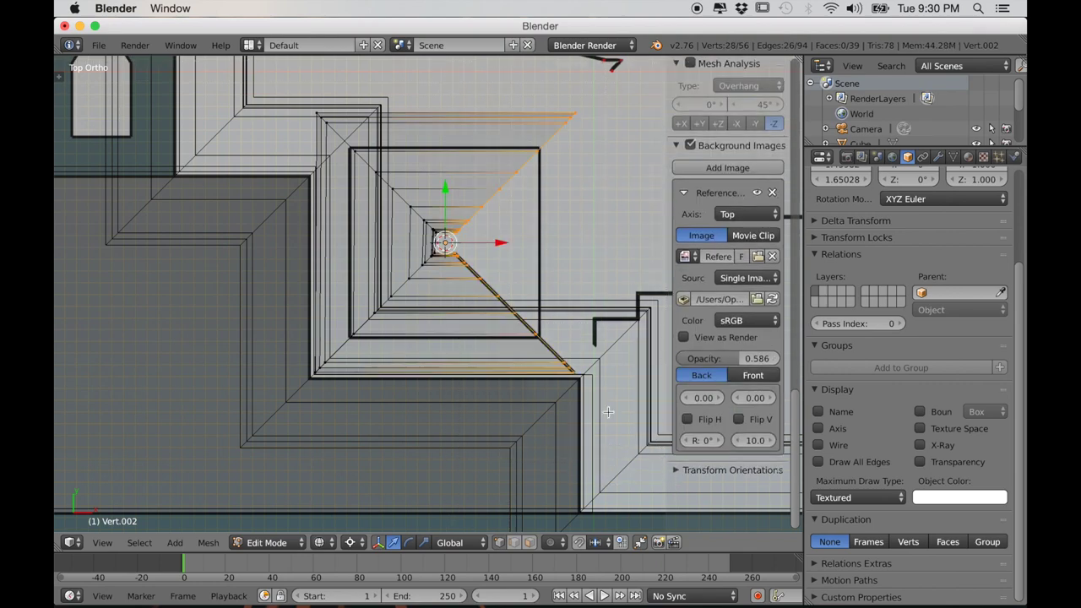
key(w)
click(571, 365)
middle_drag(571, 365, 537, 338)
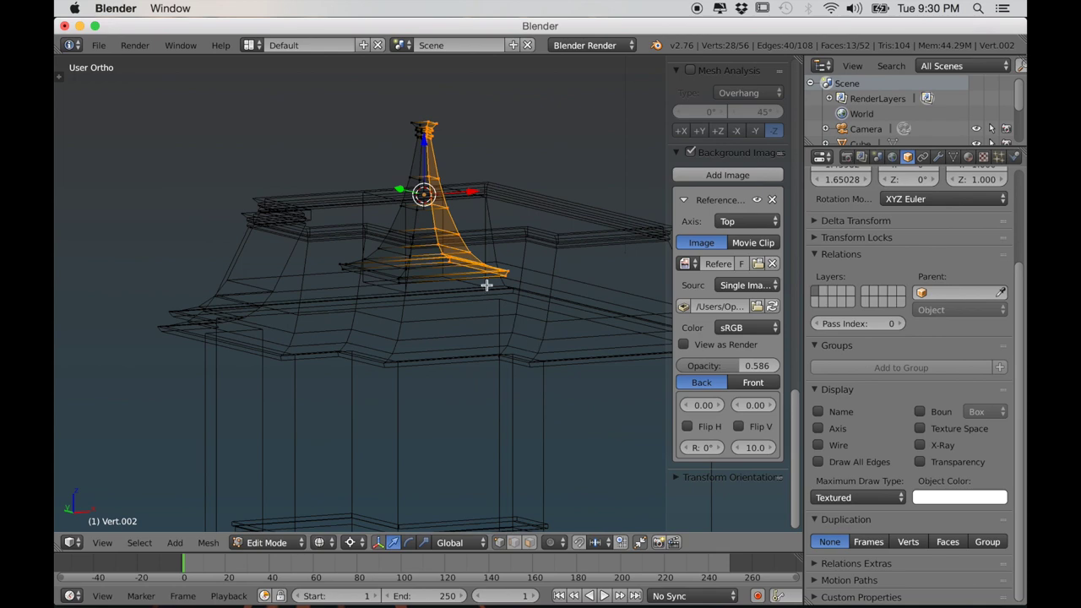
Step: Raise the whole tower roof about 1.4 units along Z so its eaves rest on the tower block's upper edge
key(a)
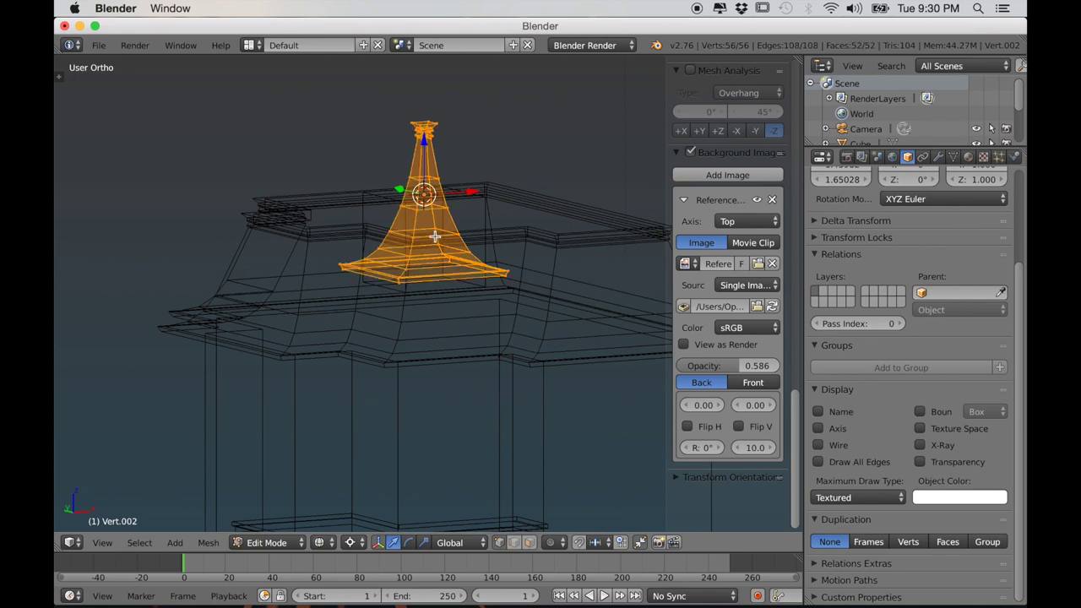
key(KP_1)
shift+middle_drag(452, 263, 420, 350)
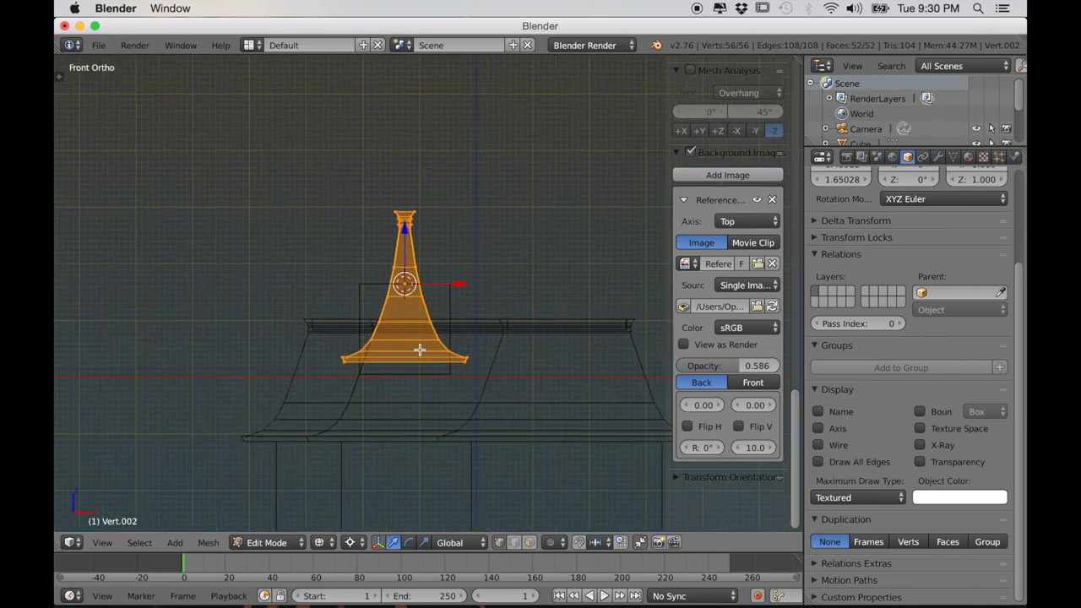
scroll(419, 350, up, 2)
key(g)
key(z)
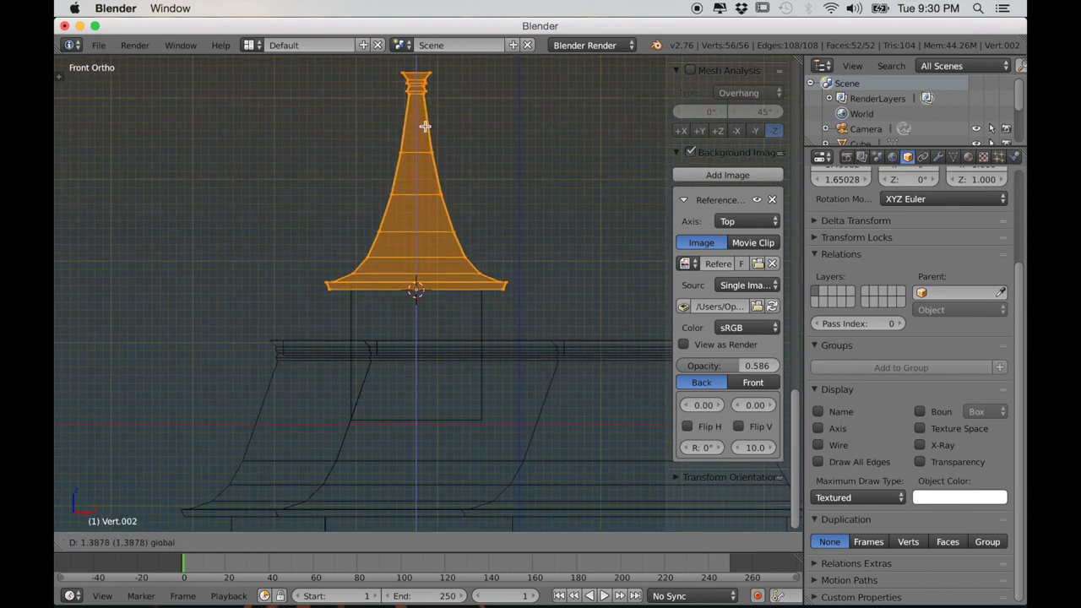
click(425, 127)
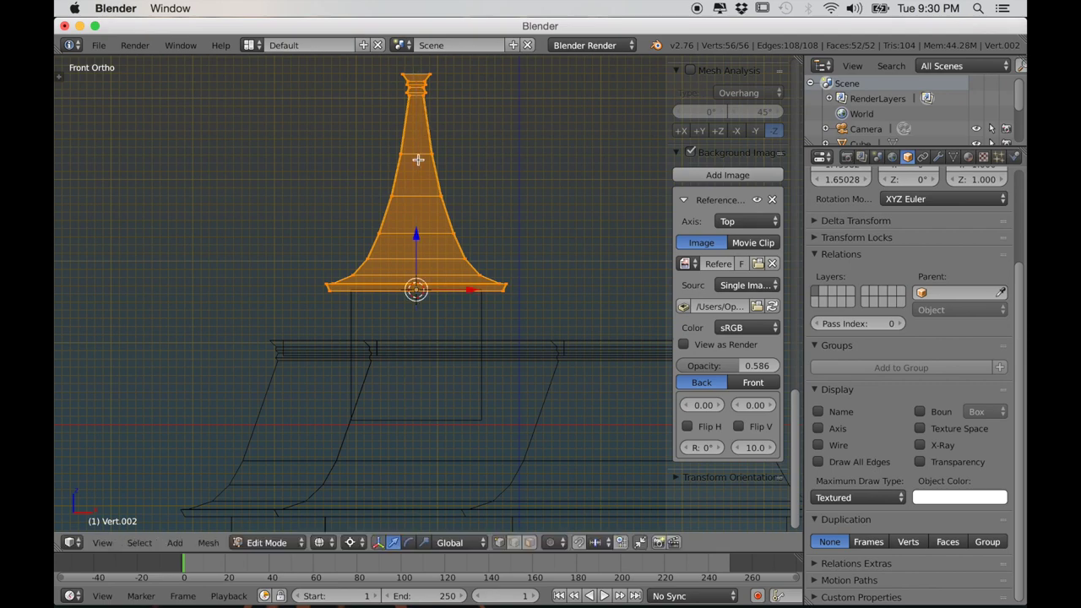
Step: Switch to solid shading in perspective view and recalculate the tower roof's normals
scroll(415, 296, down, 4)
shift+middle_drag(420, 322, 408, 266)
key(z)
middle_drag(404, 354, 468, 340)
key(KP_5)
scroll(441, 284, up, 3)
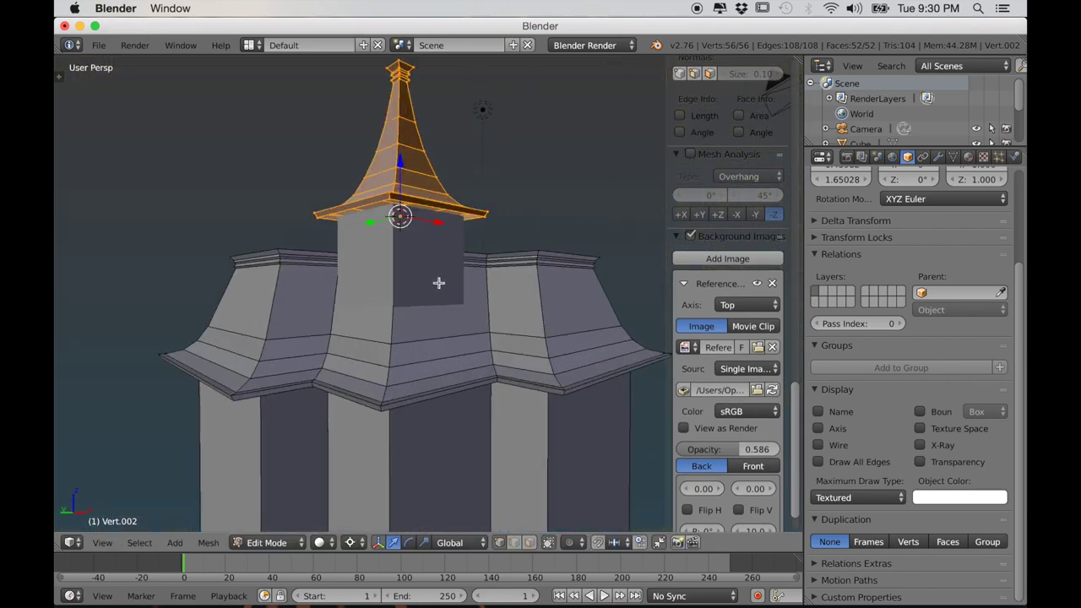
shift+middle_drag(425, 282, 429, 330)
key(t)
click(105, 196)
Step: Select the lower edge loop under the tower roof's eaves and fill it with a face
mouse_move(344, 352)
middle_down()
mouse_move(664, 202)
mouse_move(445, 352)
middle_up()
scroll(445, 352, up, 6)
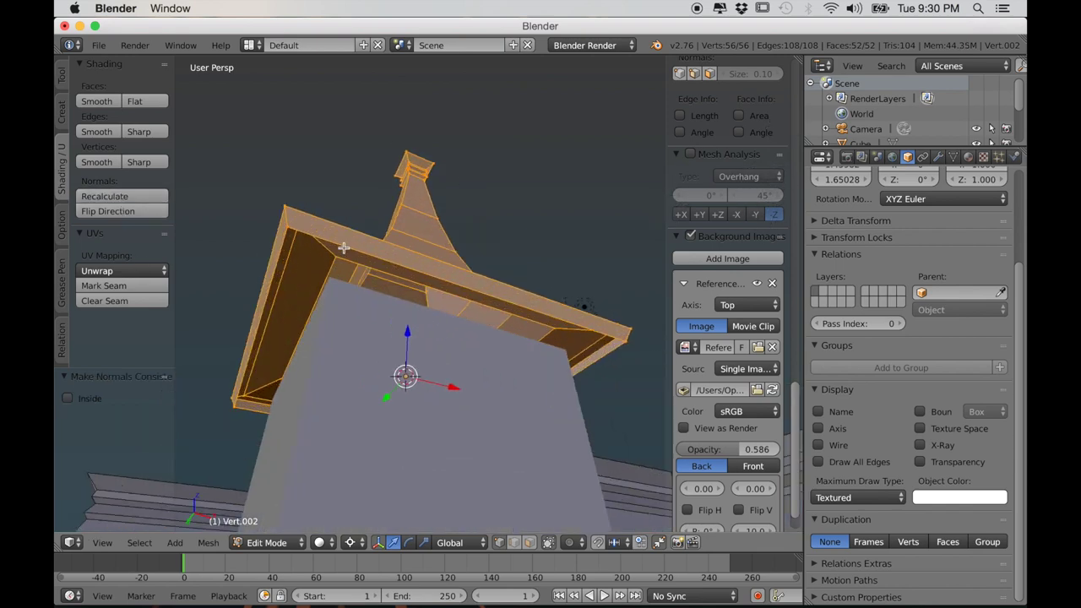
alt+right_click(287, 239)
key(f)
middle_drag(425, 341, 461, 381)
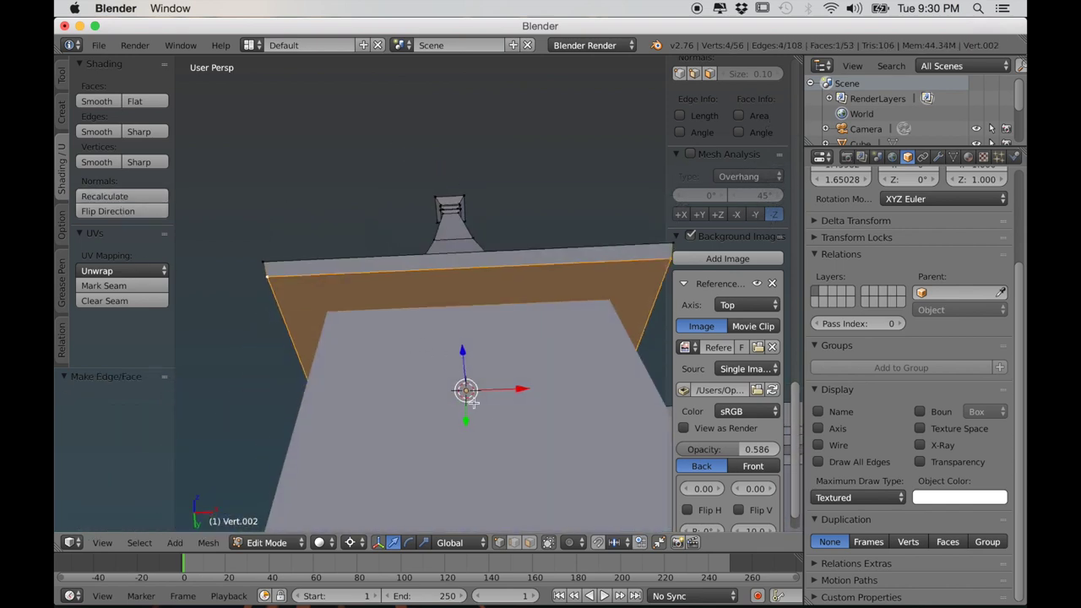
Step: Inset the underside face to form a narrow soffit border and delete the inner face
key(i)
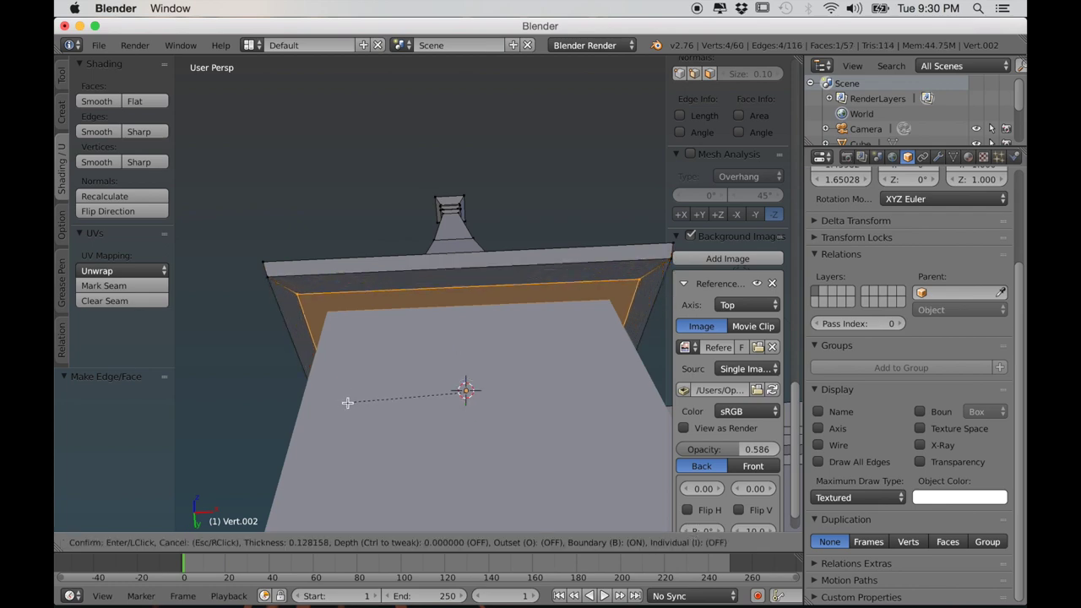
click(357, 399)
middle_drag(358, 398, 413, 391)
key(z)
key(x)
click(424, 378)
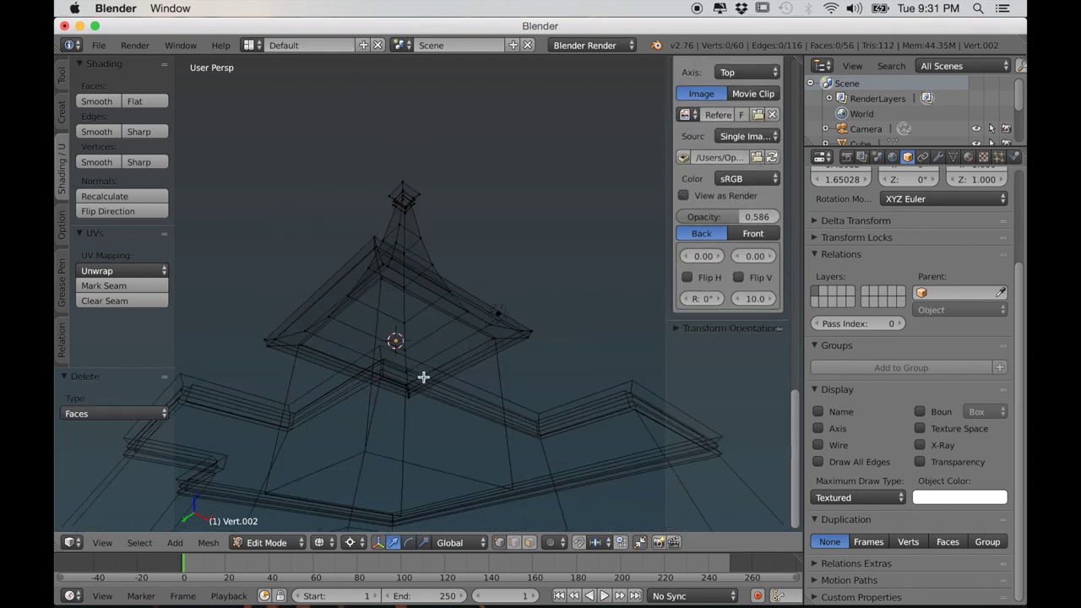
Step: Return to Object Mode with solid shading and enable the wire display for the tower roof
key(Tab)
key(z)
middle_drag(417, 382, 409, 418)
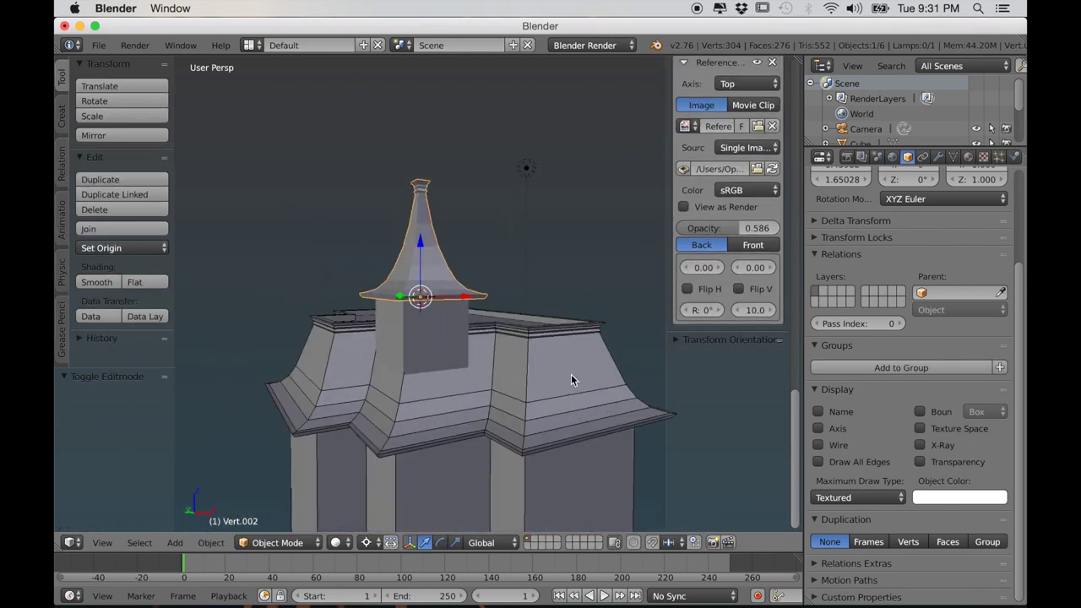
click(818, 445)
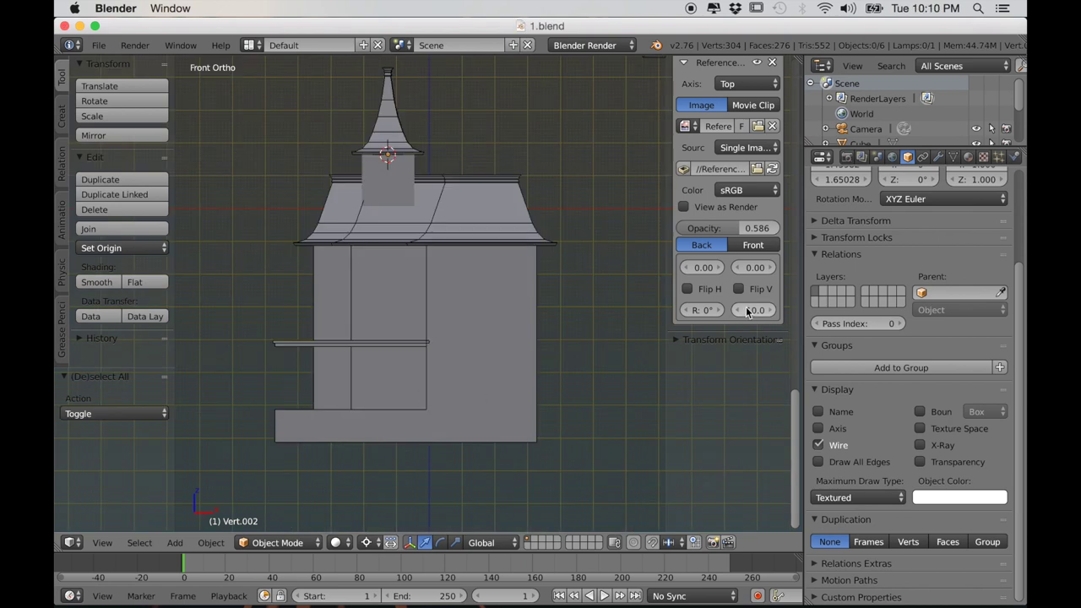
Step: Set the background image's axis to Front and switch to wireframe to show the reference column
scroll(746, 312, up, 5)
click(739, 190)
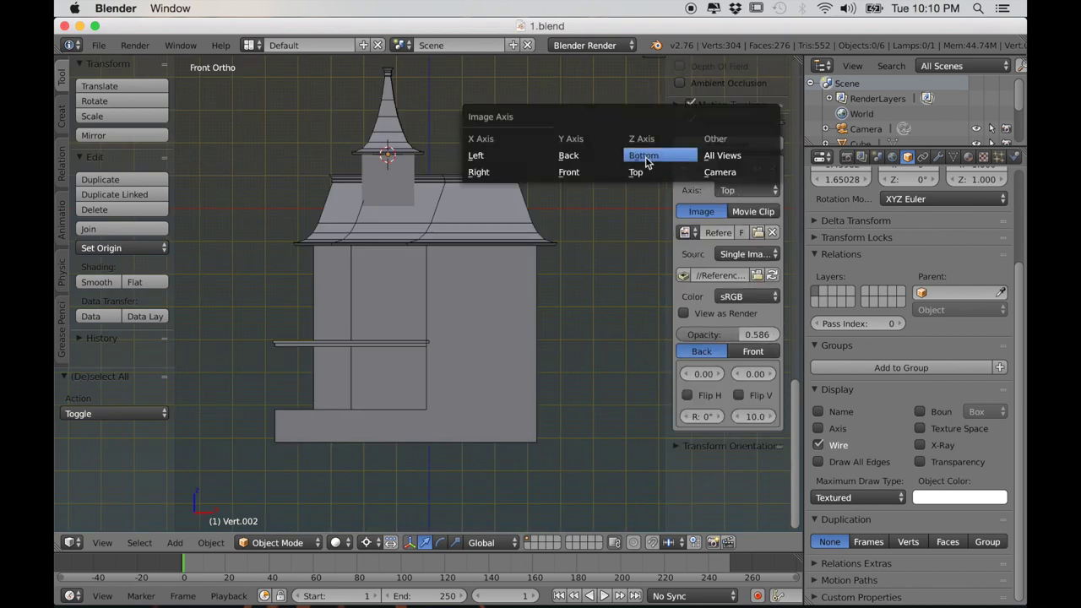
click(570, 171)
shift+middle_drag(572, 168, 432, 312)
key(z)
scroll(621, 313, up, 4)
scroll(431, 315, down, 1)
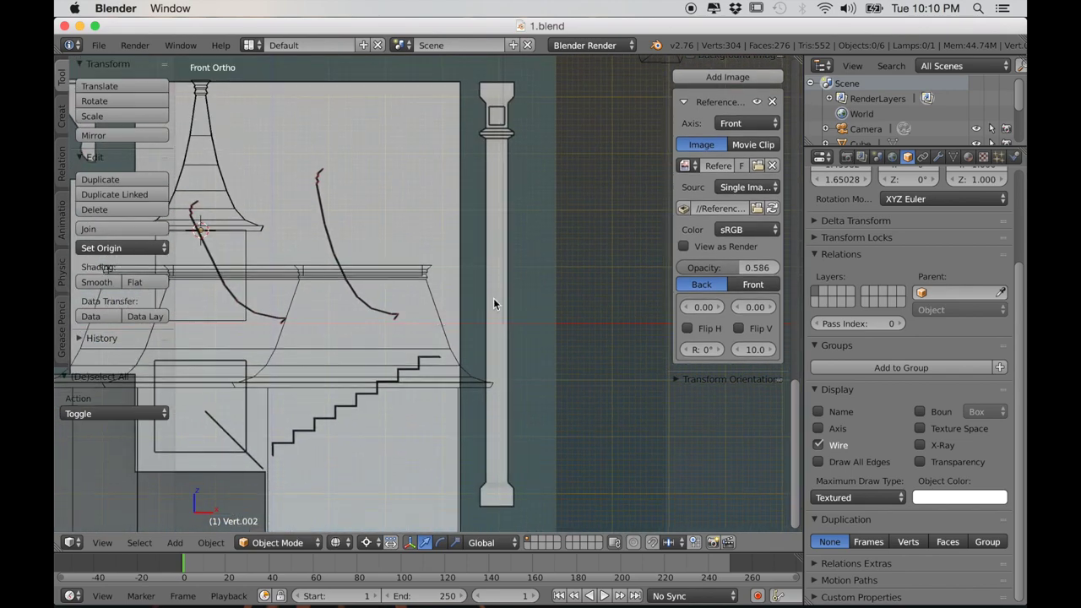
Step: Place the 3D cursor on the reference column's shaft, add a cube there and scale it to 0.186 to match the shaft's width
click(498, 293)
scroll(503, 300, up, 2)
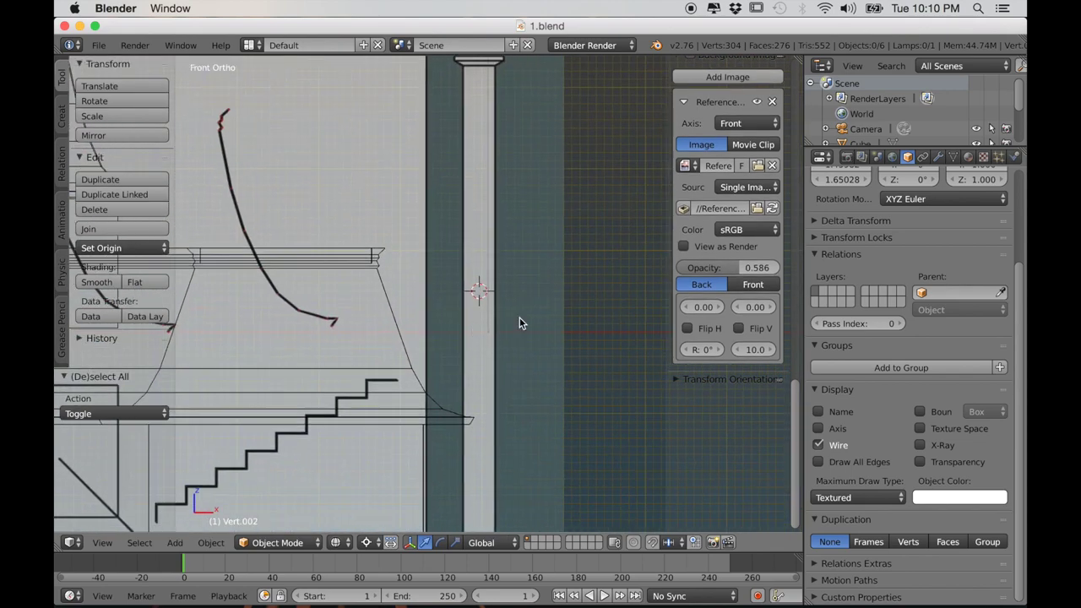
key(shift+a)
click(557, 332)
key(Tab)
key(s)
click(495, 306)
Step: Stretch the cube along Z by a factor of about 15 to follow the column's shaft
scroll(507, 309, up, 5)
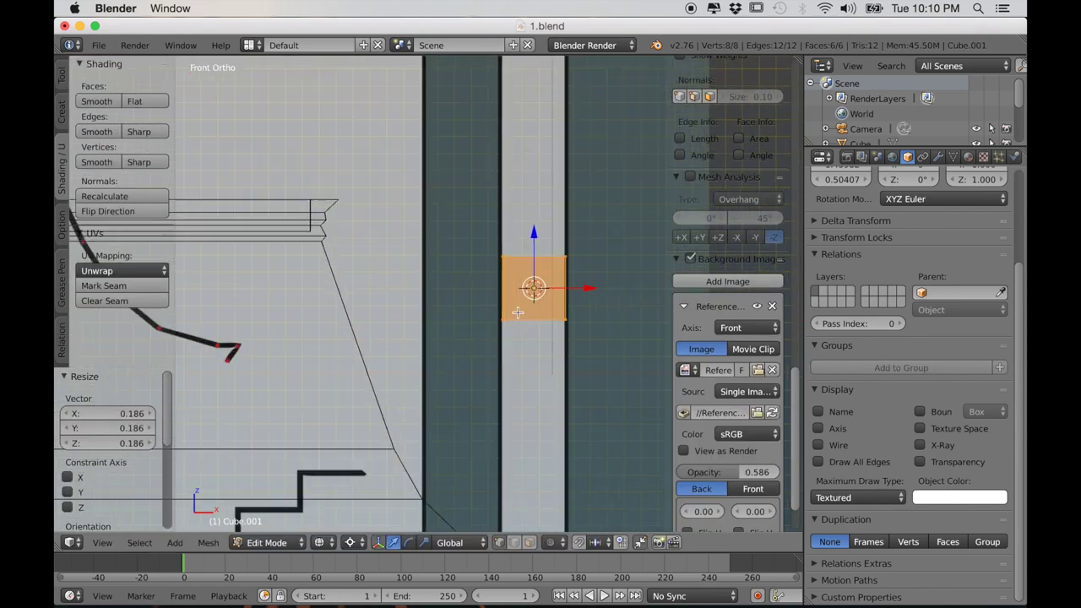
scroll(531, 358, up, 2)
key(Tab)
key(Tab)
scroll(589, 287, down, 6)
key(s)
key(z)
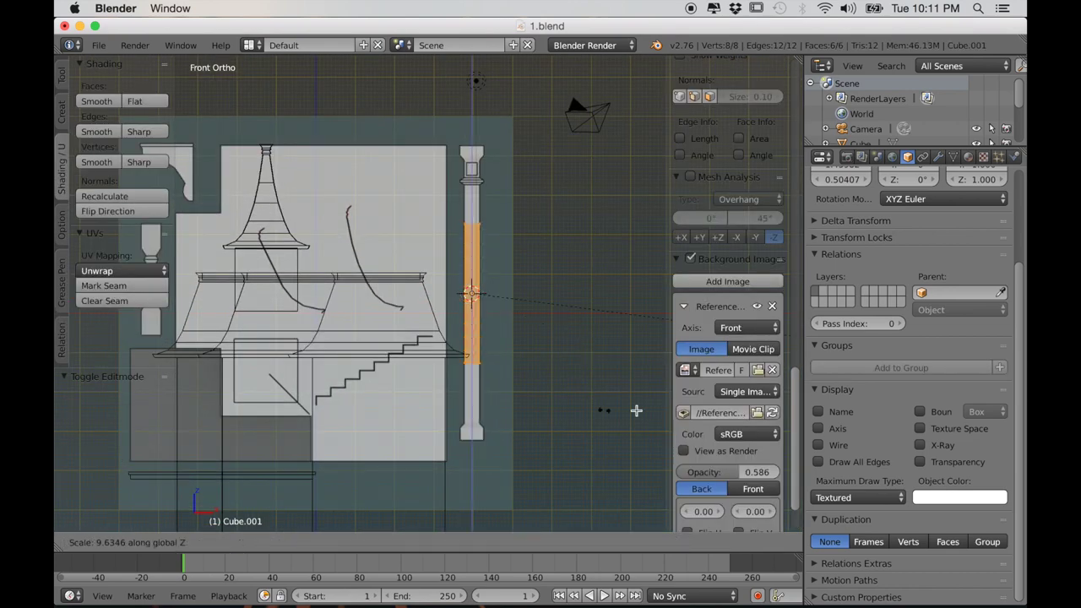
click(353, 412)
Step: Move the column's bottom face down about 0.53 along Z to meet the top of the base flare in the reference
scroll(481, 392, up, 7)
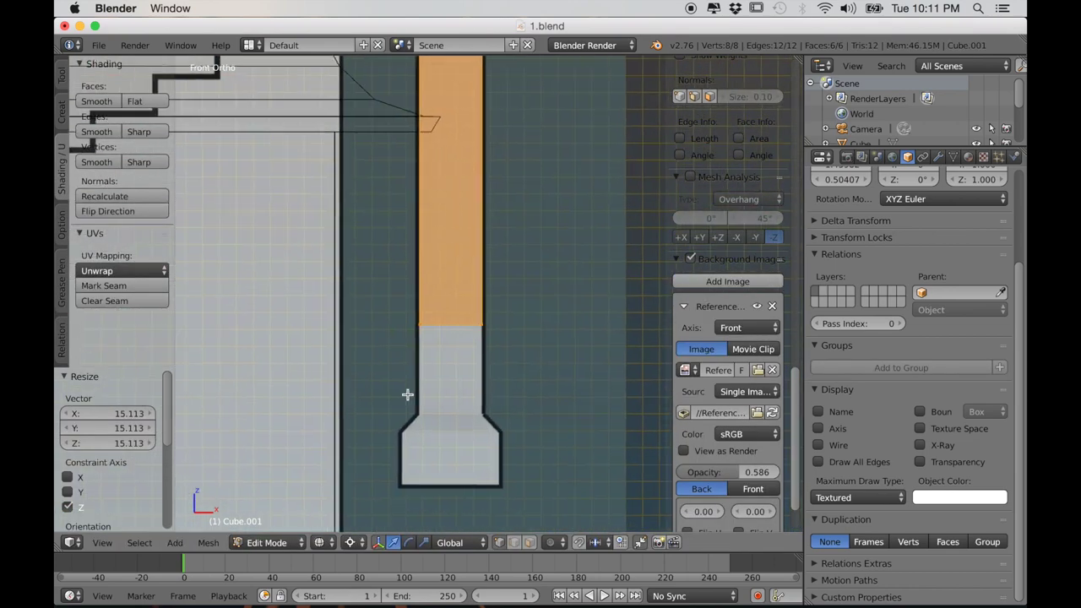
key(a)
key(c)
drag(410, 335, 471, 336)
right_click(471, 336)
key(g)
key(z)
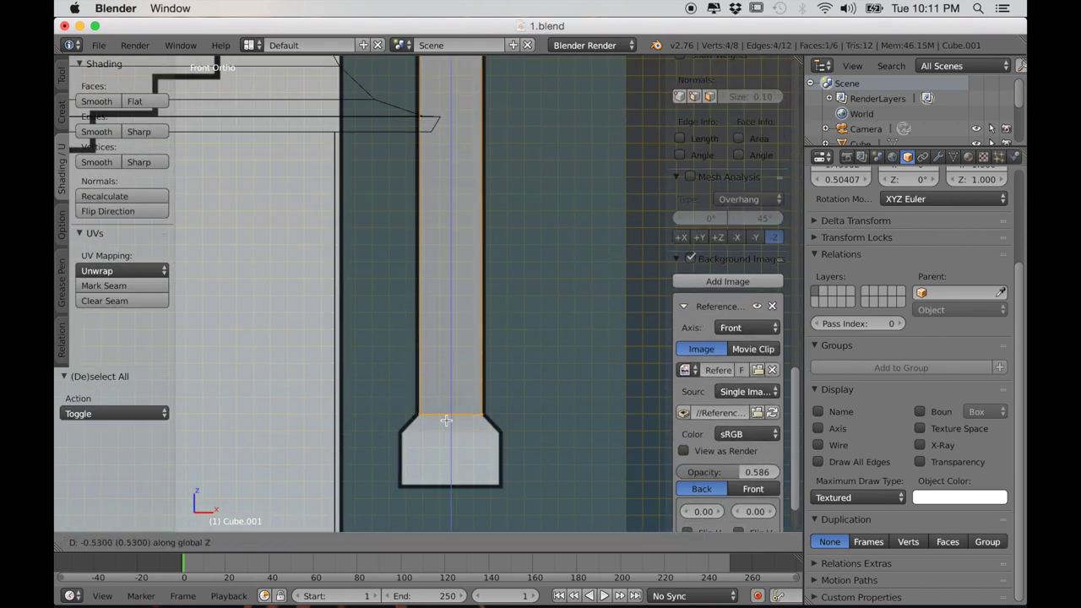
click(372, 473)
Step: Using the median point as pivot, extrude the bottom face down 0.103 and scale it out to the reference base's width
key(ctrl+comma)
key(e)
click(471, 408)
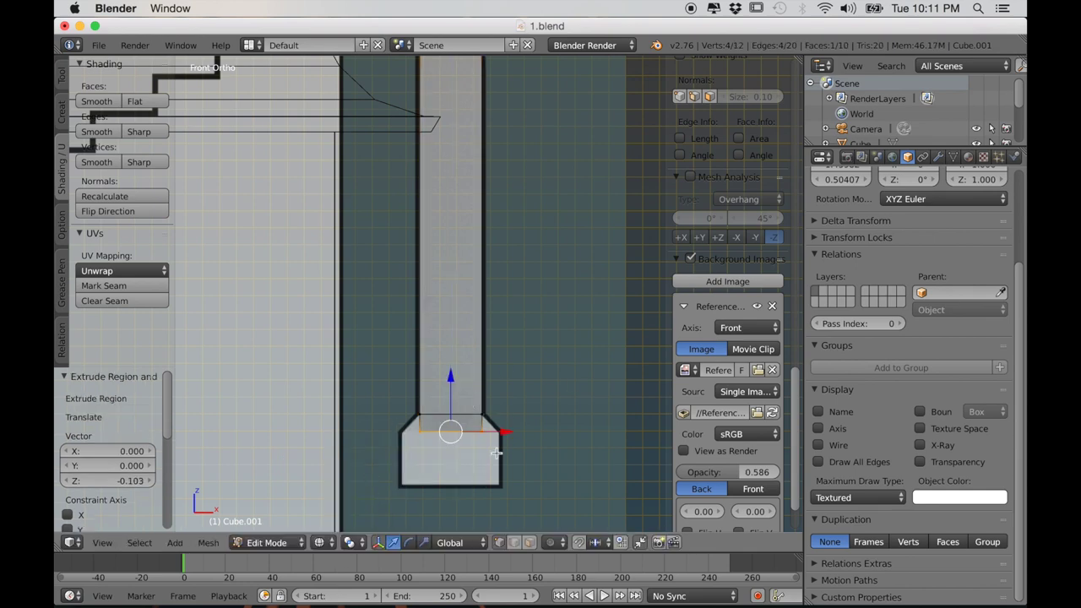
key(s)
click(521, 461)
Step: Extrude the base block down to the reference's lower edge and delete its bottom face
key(e)
click(474, 454)
drag(449, 428, 449, 430)
key(x)
click(435, 443)
Step: Select the column shaft's upper end and align it along Z with the underside of the reference collar
scroll(435, 483, down, 5)
shift+middle_drag(494, 109, 478, 323)
scroll(478, 323, up, 9)
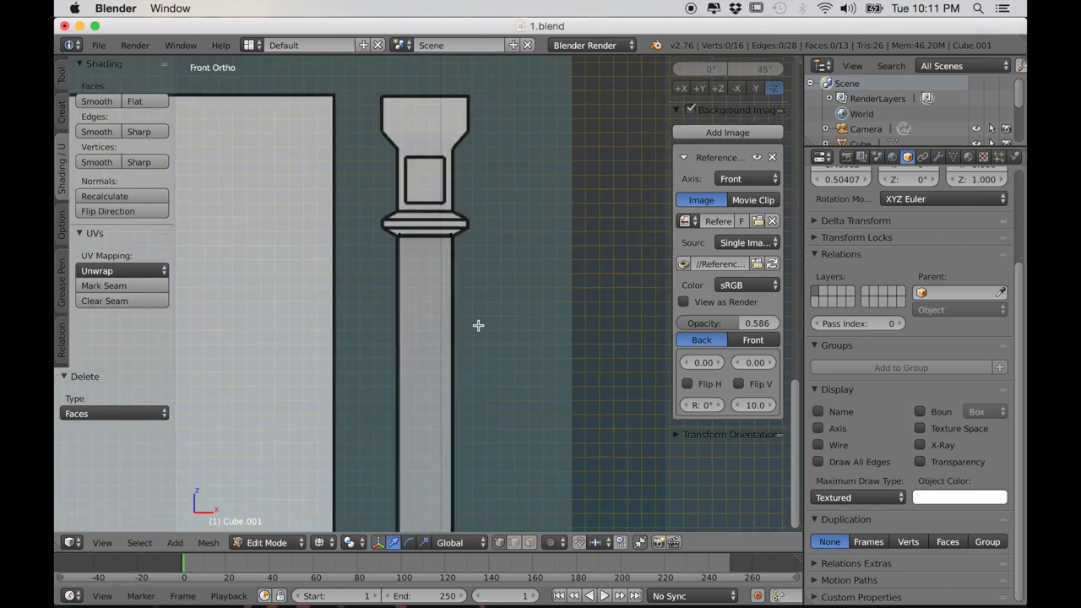
shift+middle_drag(426, 181, 430, 296)
key(b)
drag(331, 190, 506, 297)
key(e)
drag(426, 212, 427, 214)
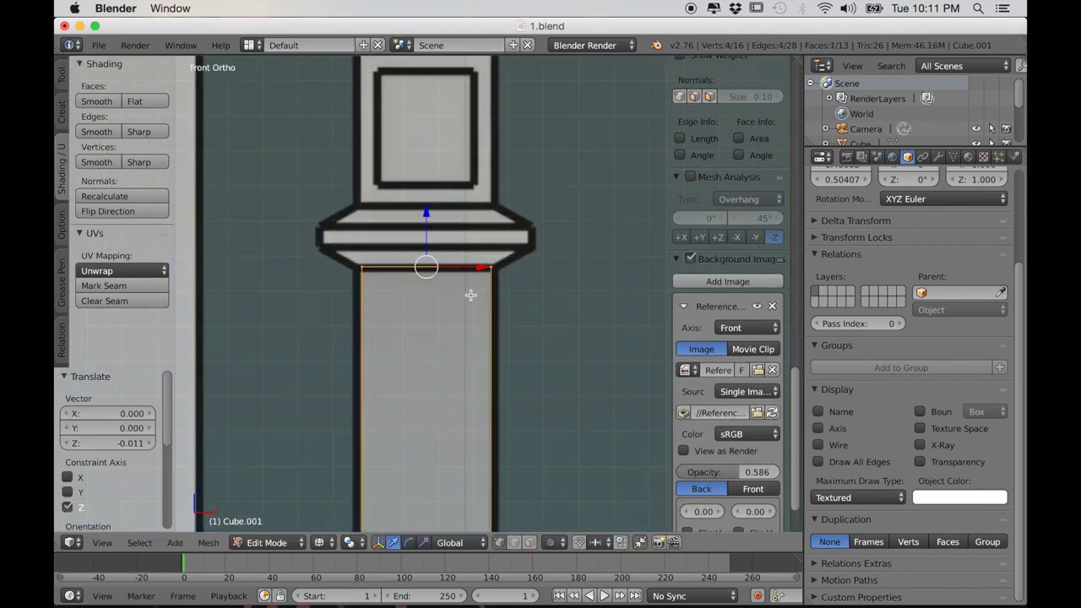
Step: Extrude the shaft's top face, flare it out to the collar's width, and extrude the collar's straight band
key(e)
click(468, 273)
key(s)
click(575, 289)
key(e)
click(500, 256)
drag(428, 177, 428, 174)
Step: Extrude the collar's top face up 0.058 and scale it to about 0.68 to form the upper slope
key(e)
click(450, 307)
key(s)
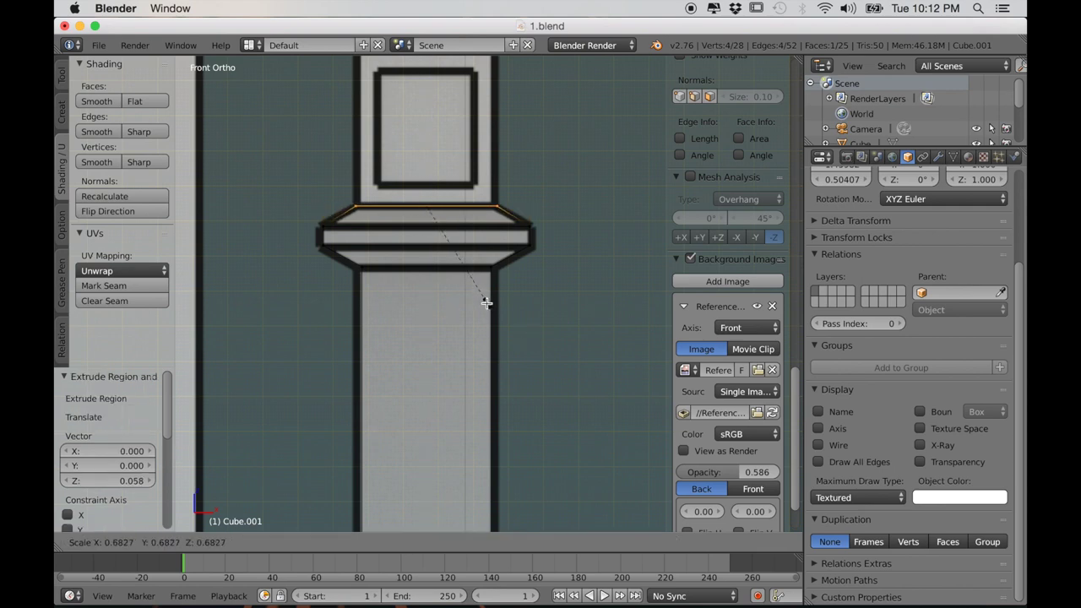
click(486, 302)
Step: Extrude the square neck block up 0.449, then extrude the capital's flared section above it
scroll(490, 381, down, 2)
key(e)
click(475, 272)
key(e)
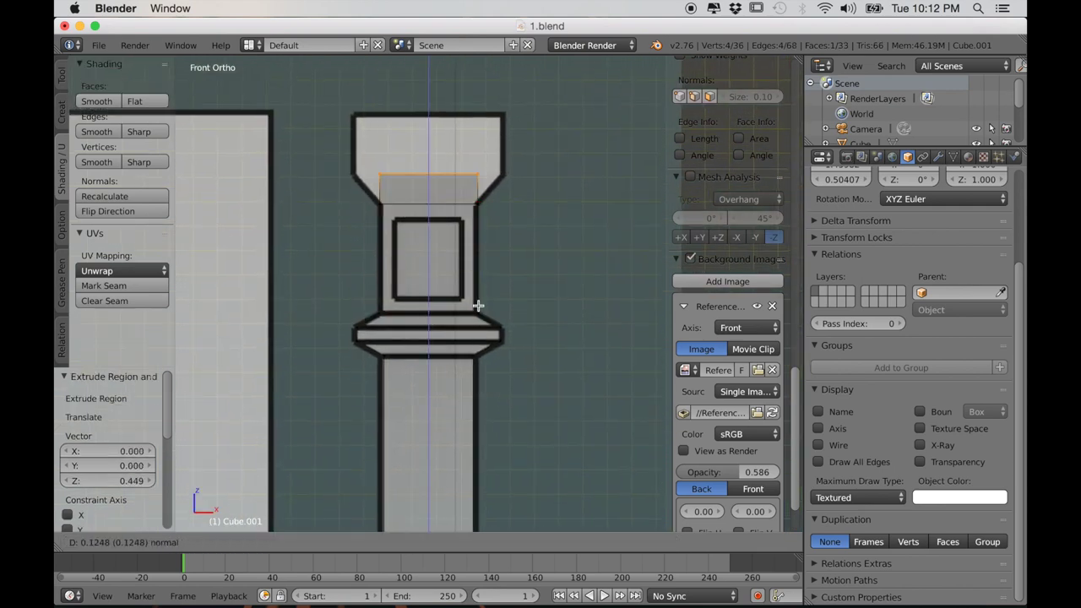
click(490, 299)
Step: Extrude the capital's upper block by 0.246 to the reference's top edge and delete its top face
key(e)
click(447, 175)
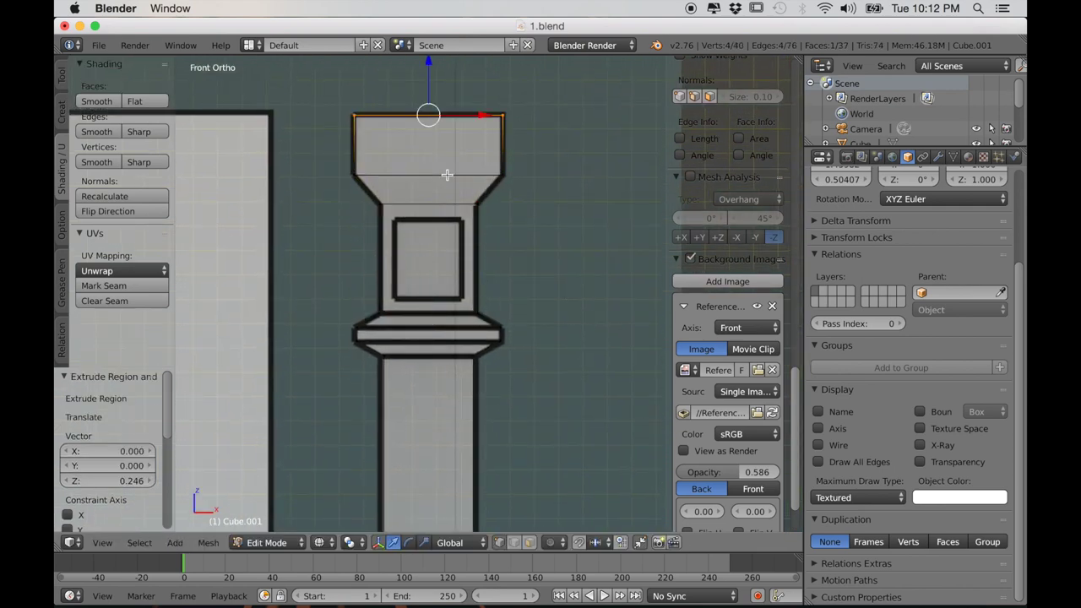
key(x)
click(464, 148)
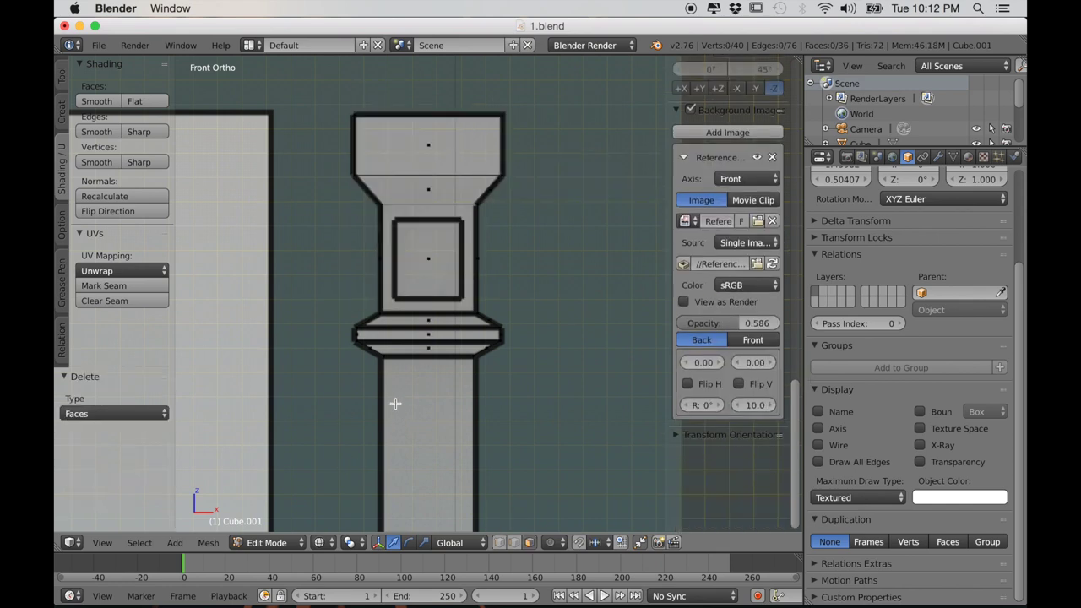
Step: Select the ring of four faces around the neck block and inset them by 0.0644
alt+right_click(380, 271)
scroll(521, 324, up, 3)
shift+middle_drag(521, 323, 516, 372)
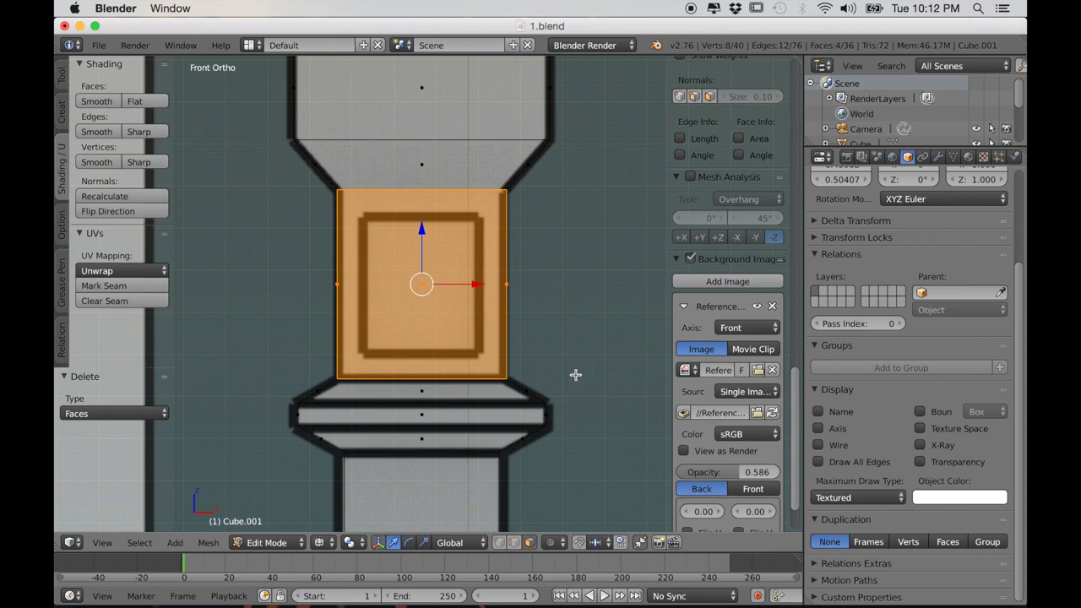
key(i)
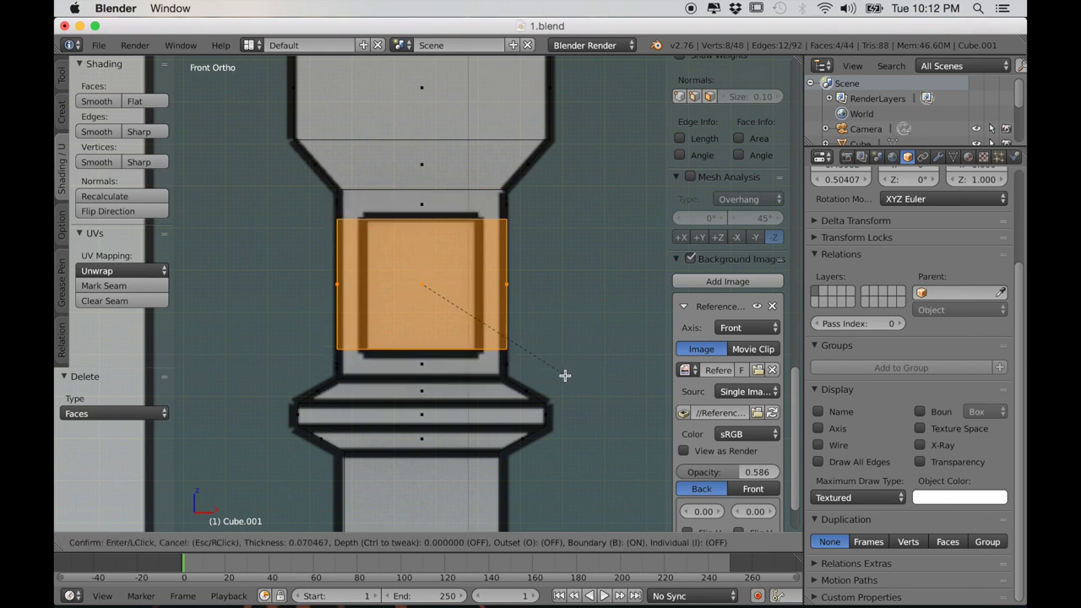
click(567, 374)
Step: Make the inset individual for each neck face and set its thickness to 0.07
scroll(570, 385, down, 1)
middle_drag(570, 384, 543, 414)
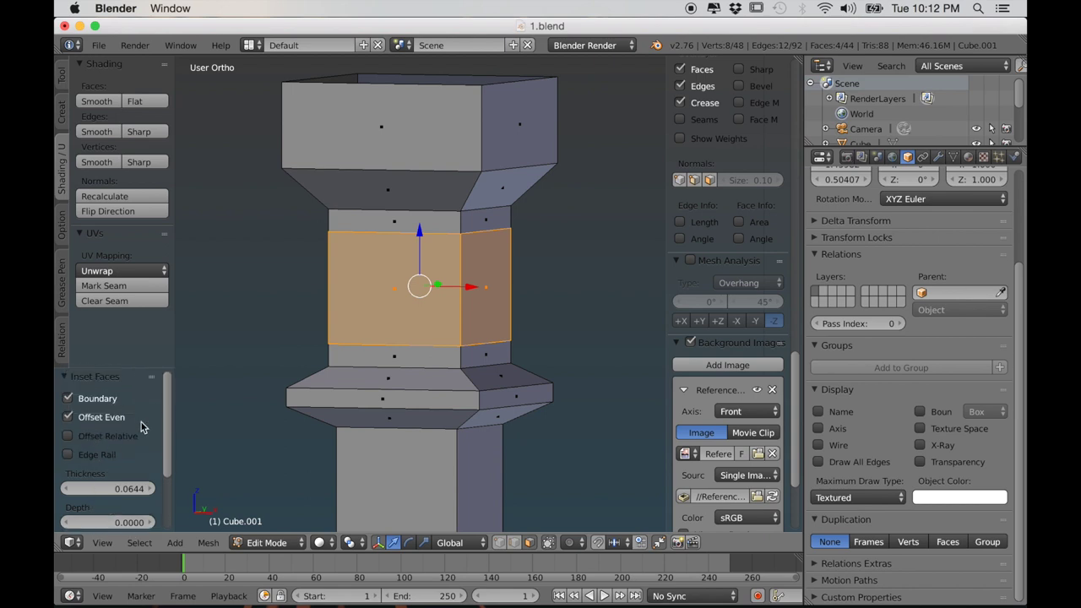
scroll(142, 427, down, 3)
click(69, 500)
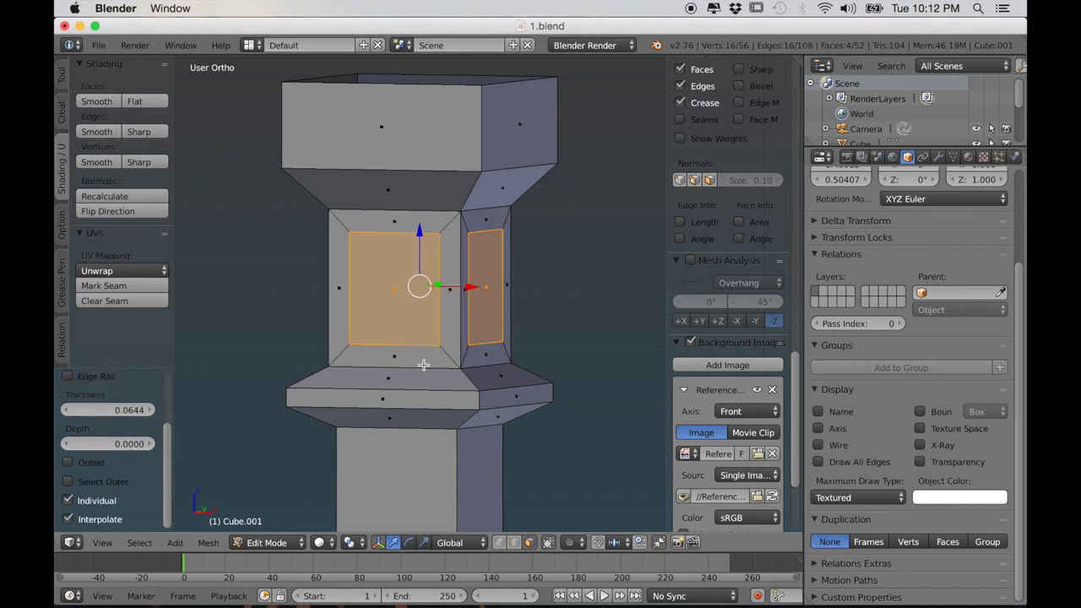
key(KP_1)
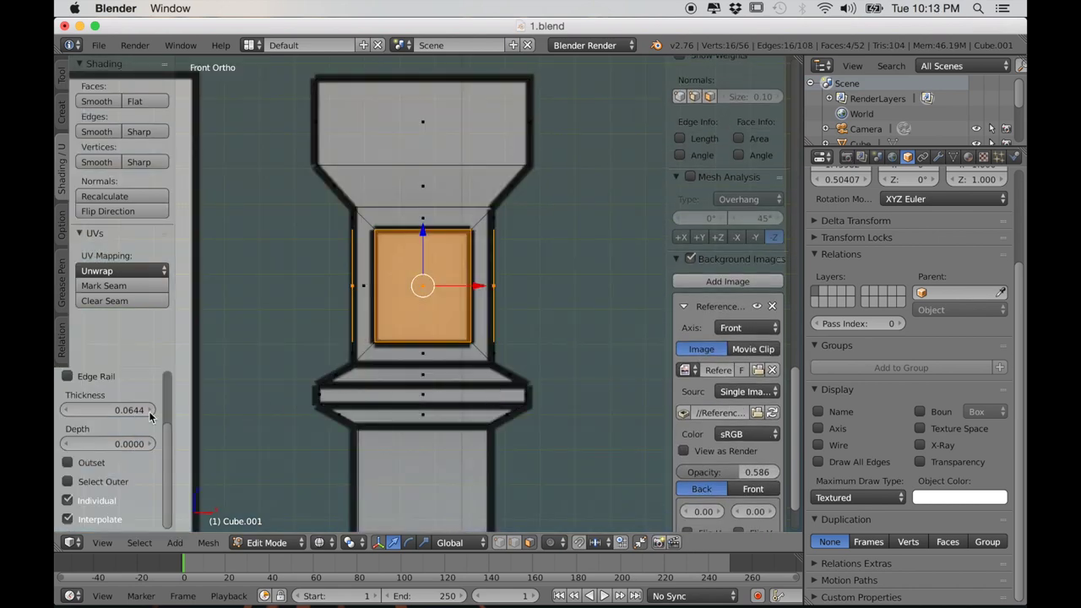
mouse_move(79, 409)
mouse_down()
mouse_move(106, 410)
mouse_move(88, 410)
mouse_up()
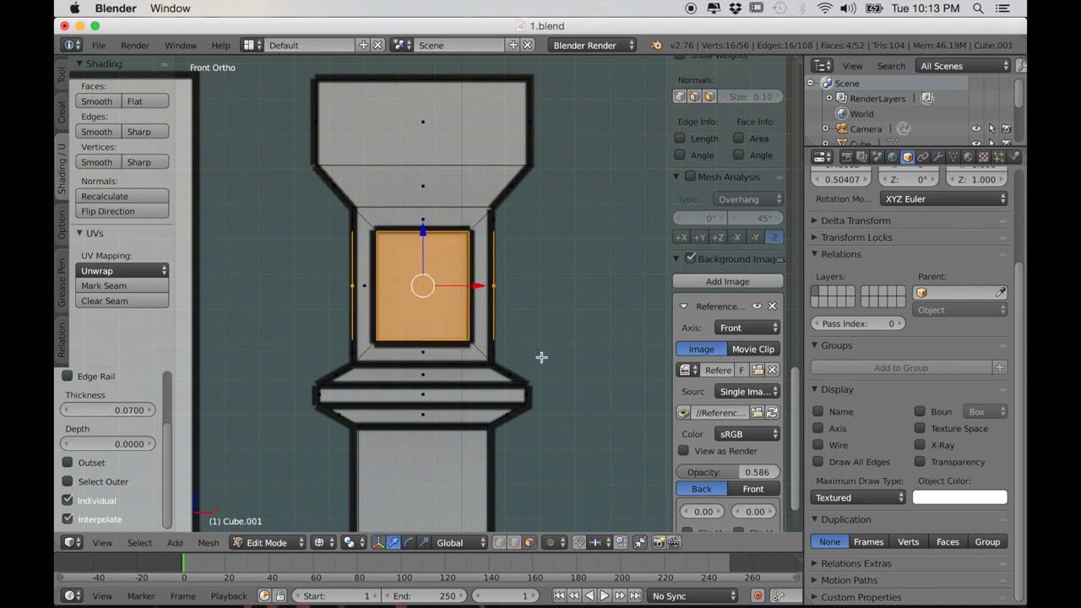
Step: Extrude the four inset panel faces in place and shrink them inward by about 0.025
scroll(541, 357, up, 2)
middle_drag(565, 372, 538, 358)
key(e)
right_click(538, 357)
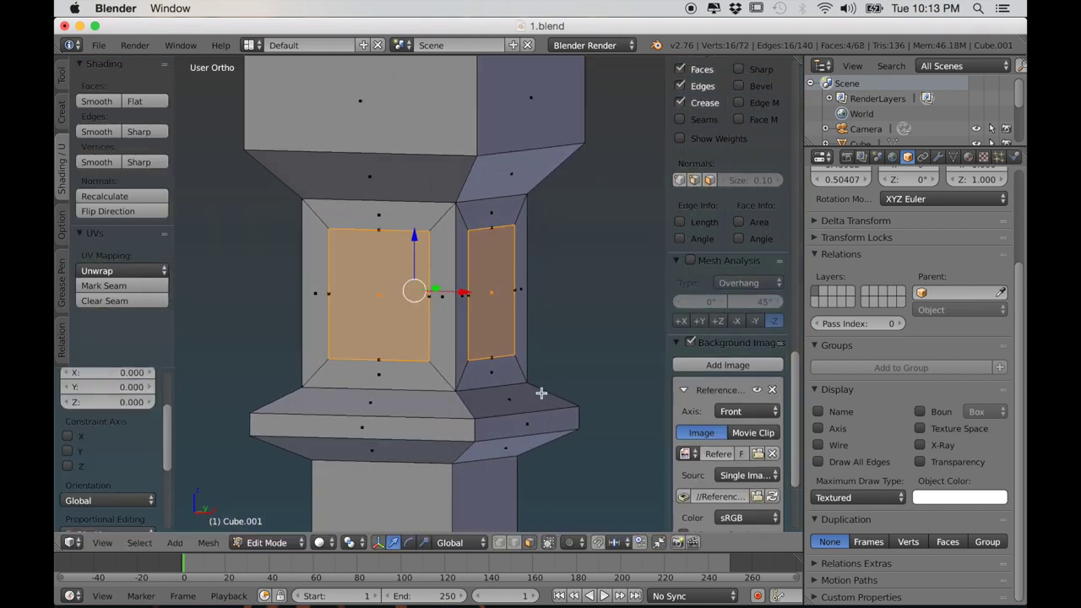
key(alt+s)
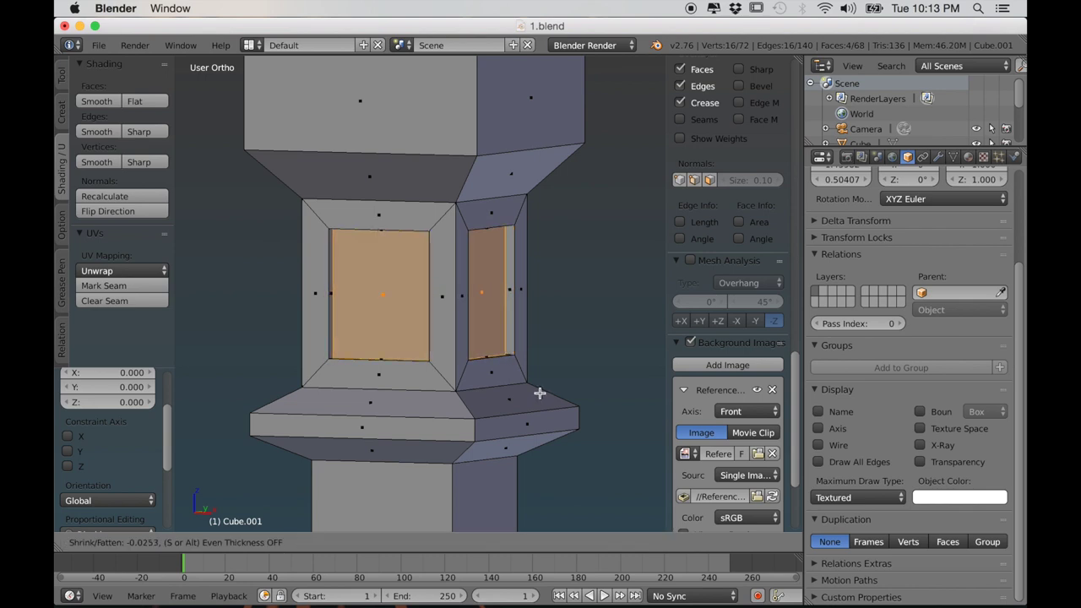
click(462, 356)
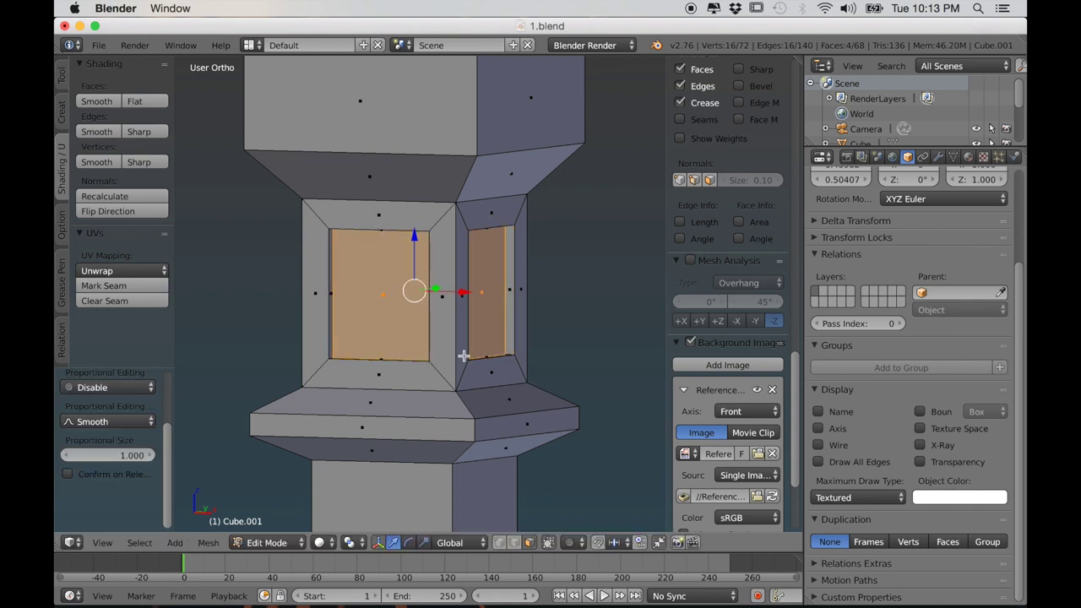
Step: Set the pivot point to Individual Origins and scale down the recessed panel faces to bevel their sides
click(349, 543)
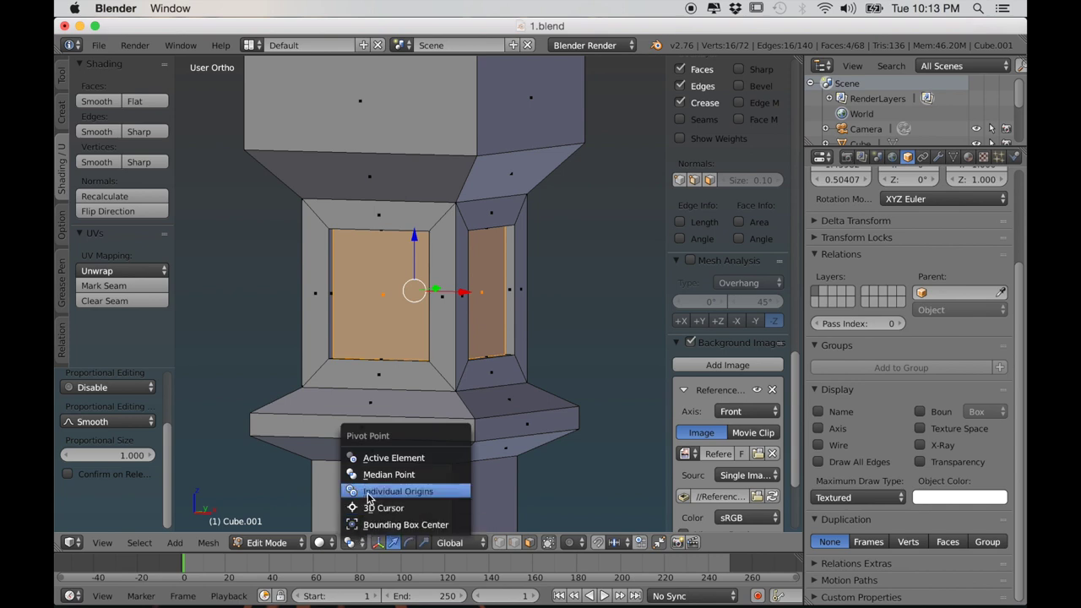
click(368, 494)
key(s)
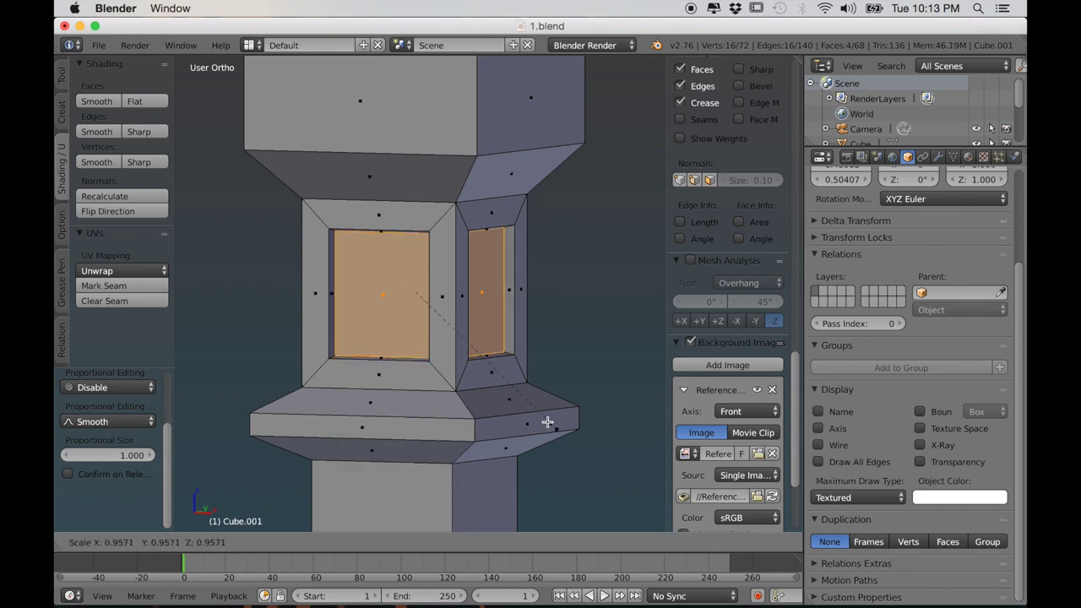
click(528, 403)
Step: Examine the column from several angles and compare it with the whole house
scroll(492, 396, down, 5)
middle_drag(493, 396, 522, 401)
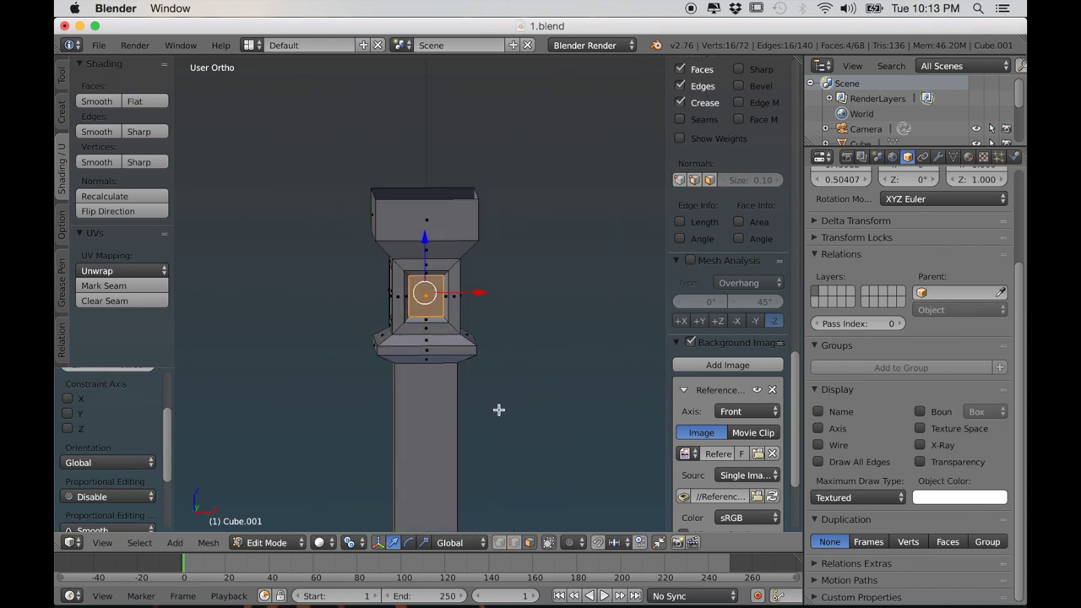
middle_drag(413, 415, 442, 447)
shift+middle_drag(442, 448, 481, 355)
scroll(463, 391, down, 5)
middle_drag(517, 414, 482, 392)
scroll(482, 392, down, 7)
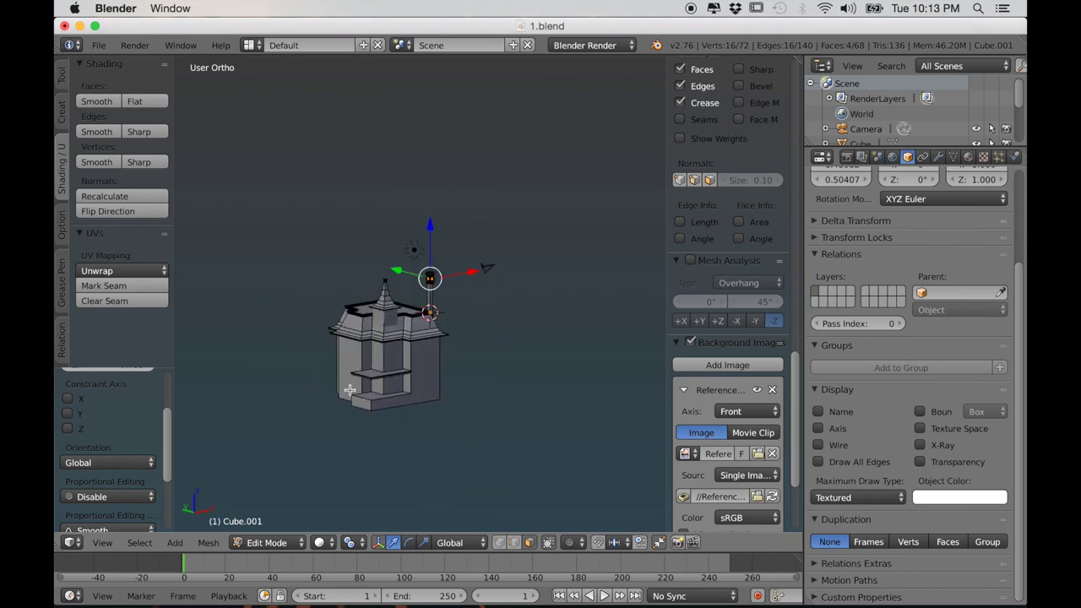
scroll(448, 427, up, 10)
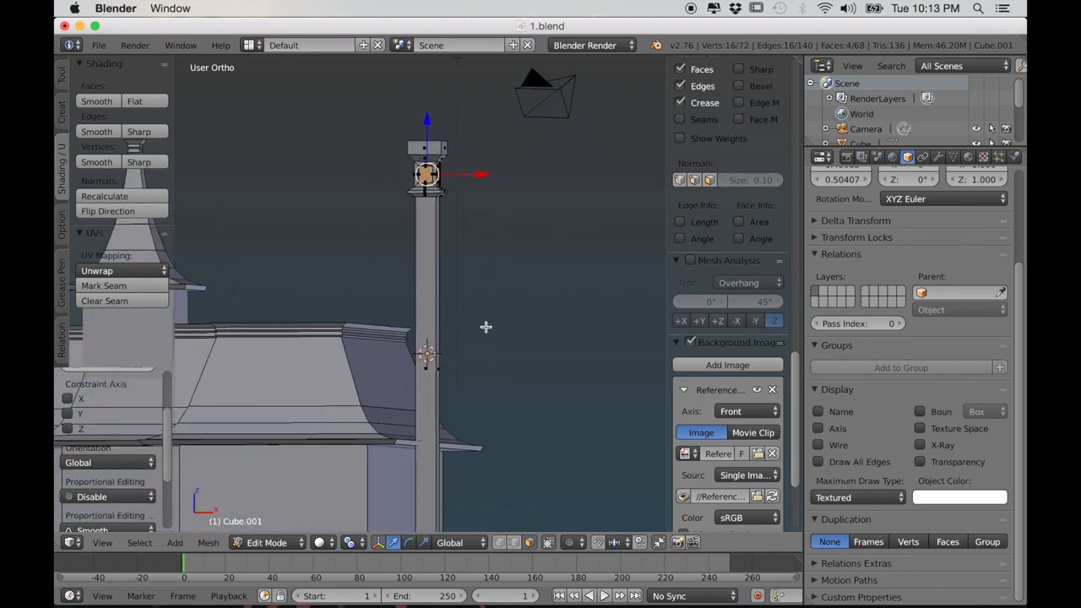
Step: Select the outer edge loops of all four recessed panels on the neck block and mark them as seams
key(KP_Decimal)
click(515, 543)
alt+right_click(378, 333)
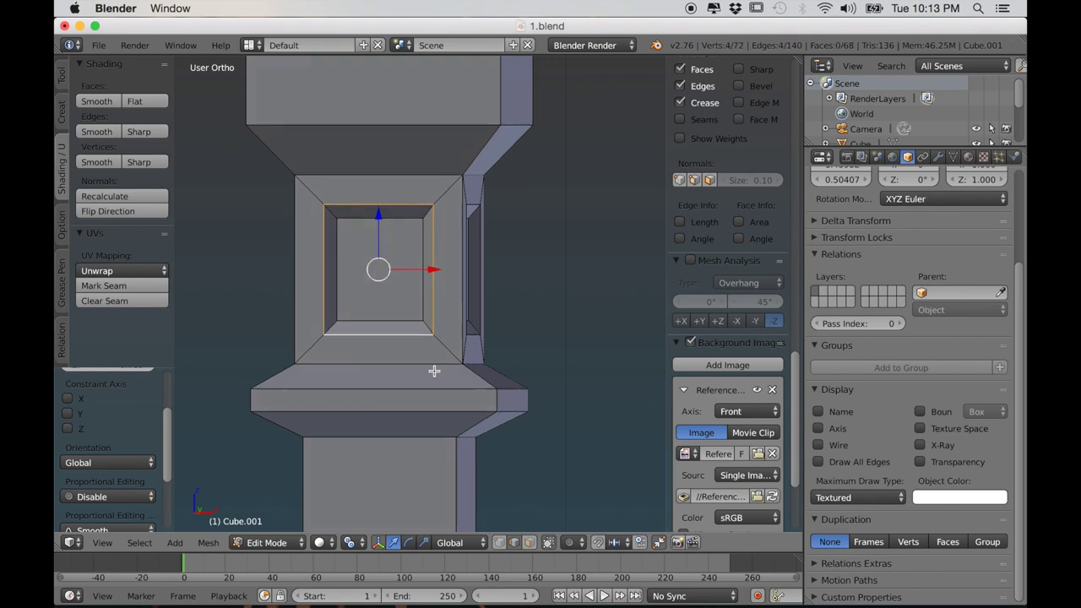
middle_drag(436, 369, 283, 363)
alt+shift+right_click(410, 341)
middle_drag(467, 371, 313, 402)
alt+shift+right_click(424, 369)
middle_drag(536, 387, 414, 395)
alt+shift+right_click(421, 378)
middle_drag(500, 387, 442, 395)
key(ctrl+e)
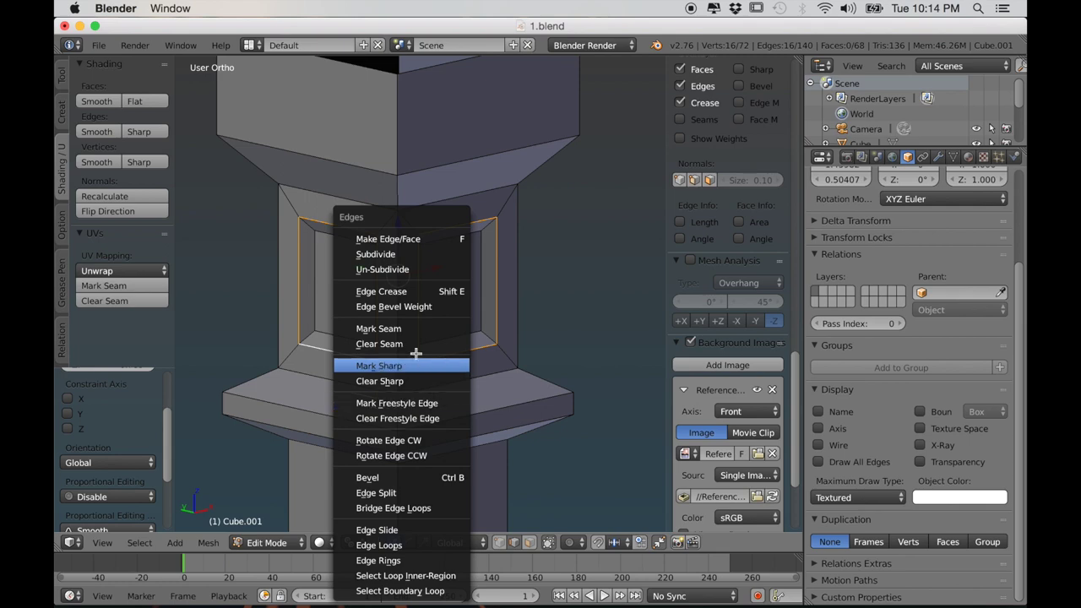
click(425, 364)
Step: Mark the diagonal corner edges inside all four panel recesses as seams and clear the selection
middle_drag(434, 349, 320, 380)
right_click(320, 380)
shift+right_click(460, 375)
shift+right_click(318, 217)
middle_drag(326, 305, 413, 317)
shift+right_click(505, 395)
shift+right_click(507, 239)
shift+right_click(372, 242)
shift+right_click(374, 390)
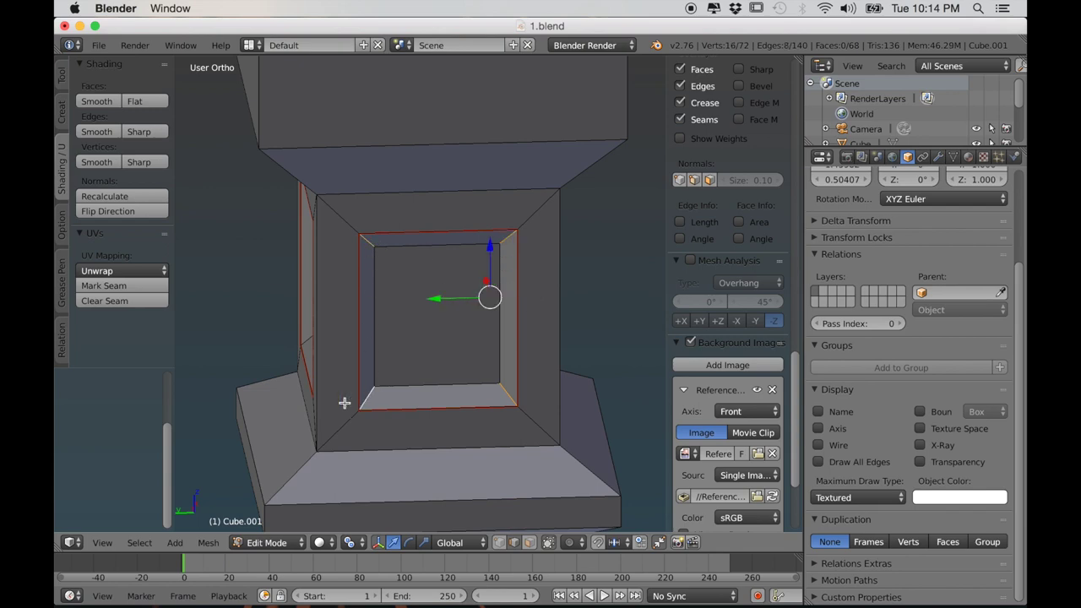
middle_drag(345, 400, 442, 393)
shift+right_click(574, 347)
shift+right_click(577, 199)
shift+right_click(446, 199)
shift+right_click(445, 355)
middle_drag(445, 354, 522, 357)
shift+right_click(504, 345)
shift+right_click(508, 184)
shift+right_click(369, 185)
shift+right_click(373, 345)
middle_drag(372, 344, 393, 344)
key(ctrl+e)
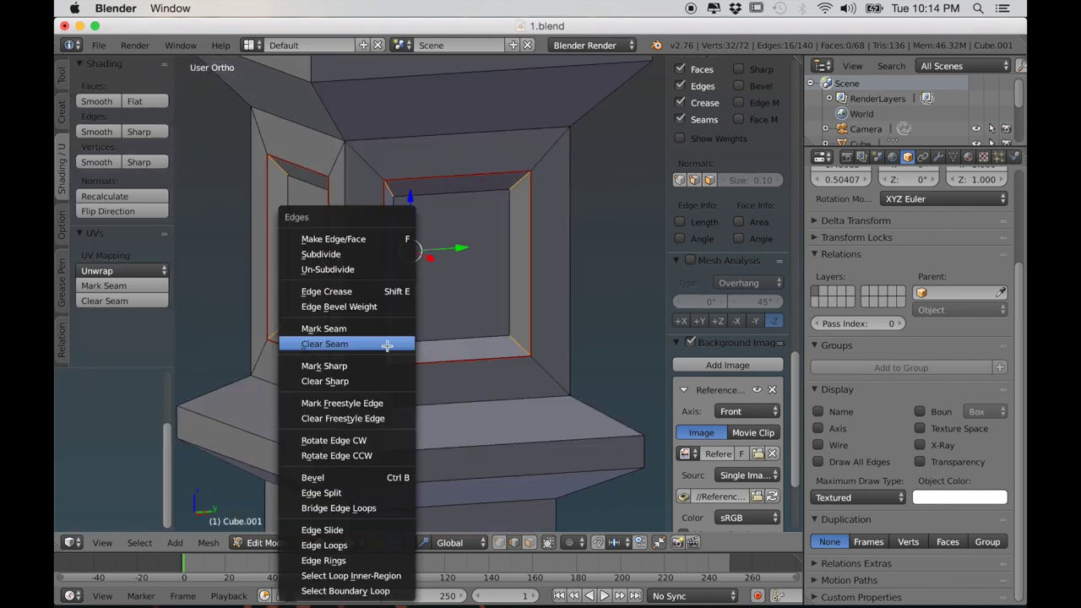
click(384, 327)
key(a)
Step: Mark one vertical corner edge of the neck block and its upper and lower perimeter edges as seams
middle_drag(375, 340, 484, 348)
scroll(438, 350, down, 3)
scroll(416, 349, up, 2)
right_click(399, 328)
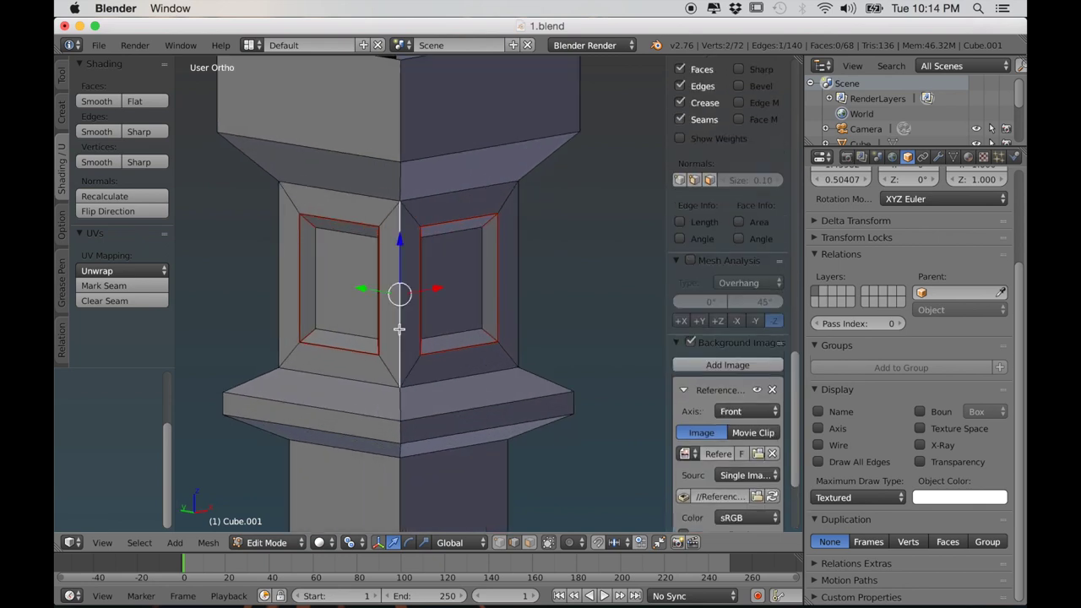
shift+right_click(410, 382)
shift+right_click(366, 376)
shift+right_click(462, 196)
shift+right_click(376, 200)
middle_drag(415, 319, 429, 273)
shift+right_click(479, 190)
shift+right_click(480, 190)
shift+right_click(495, 364)
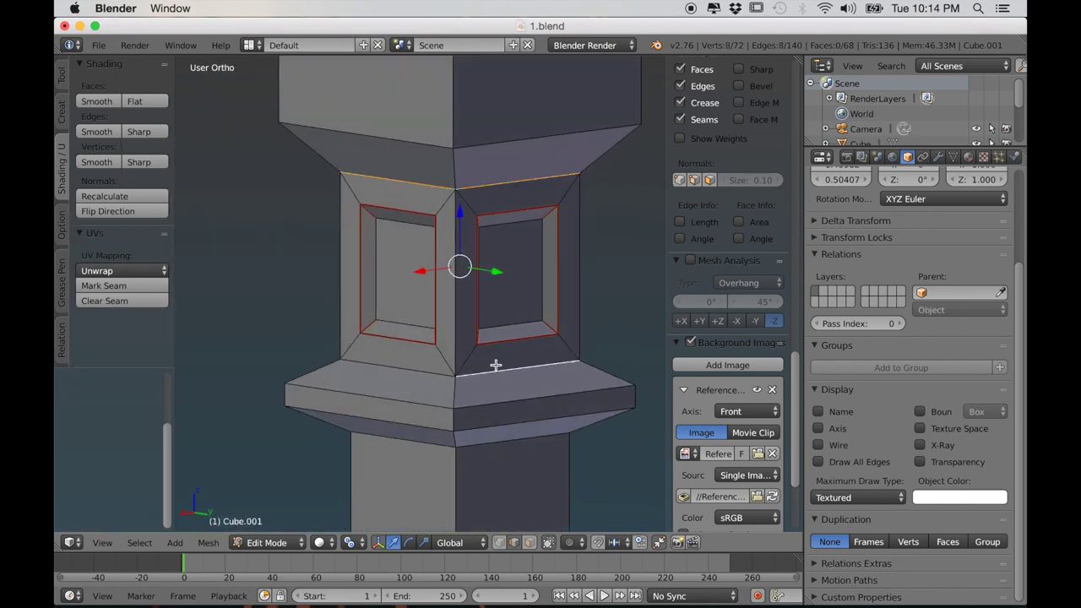
shift+right_click(402, 366)
scroll(400, 367, down, 3)
middle_drag(400, 367, 538, 361)
middle_drag(392, 249, 442, 357)
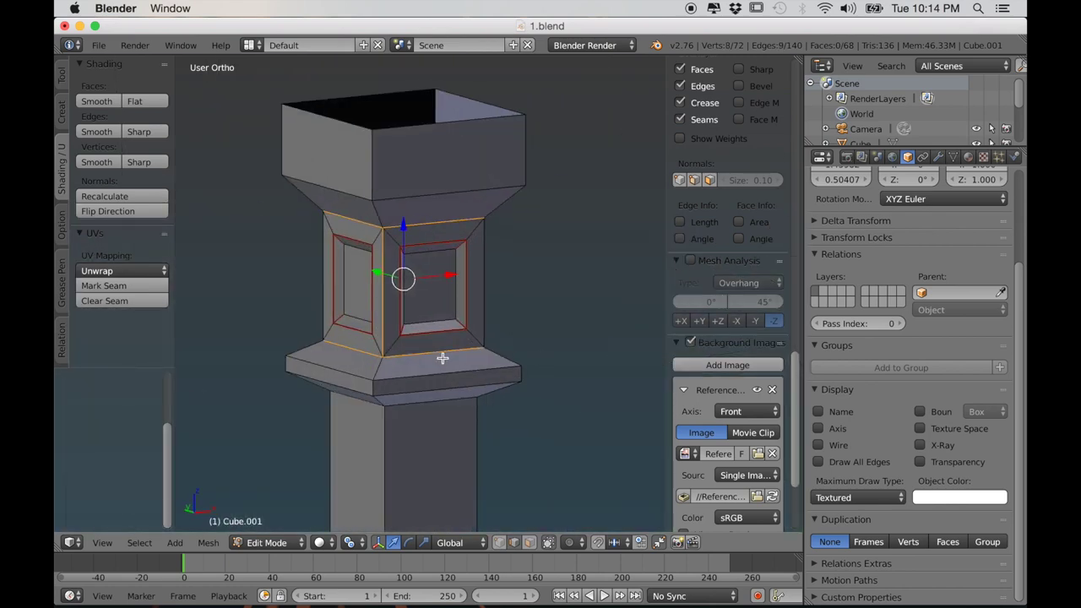
key(ctrl+e)
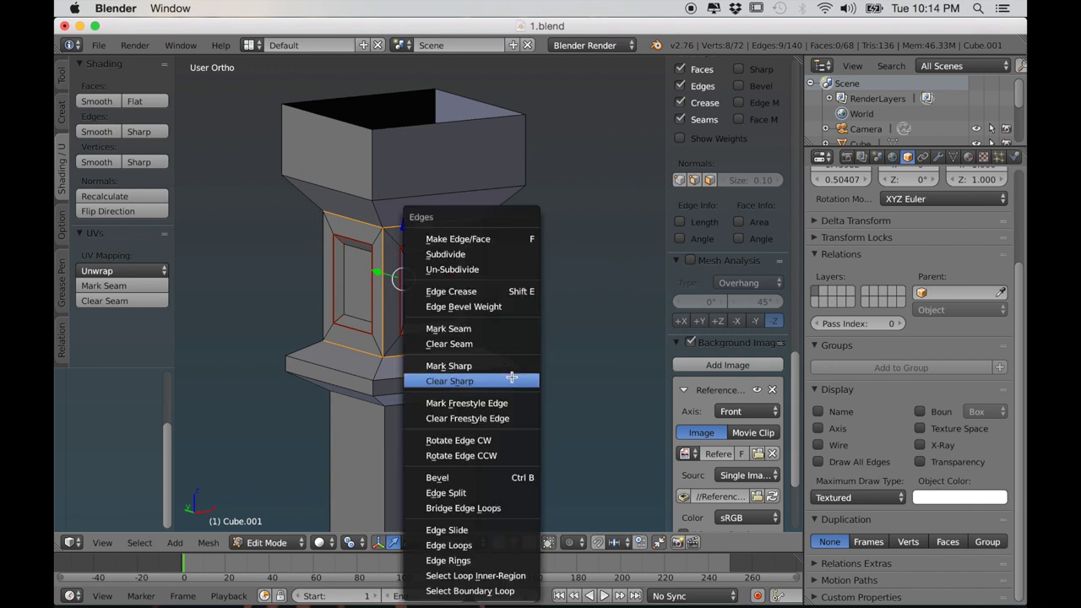
click(467, 331)
Step: Mark the capital's corner edges above the neck block as seams
middle_drag(373, 271, 387, 265)
right_click(400, 213)
key(ctrl+e)
click(400, 206)
Step: Mark the same corner's edges through the collar, shaft and base as seams
scroll(400, 437, down, 2)
shift+middle_drag(410, 456, 424, 352)
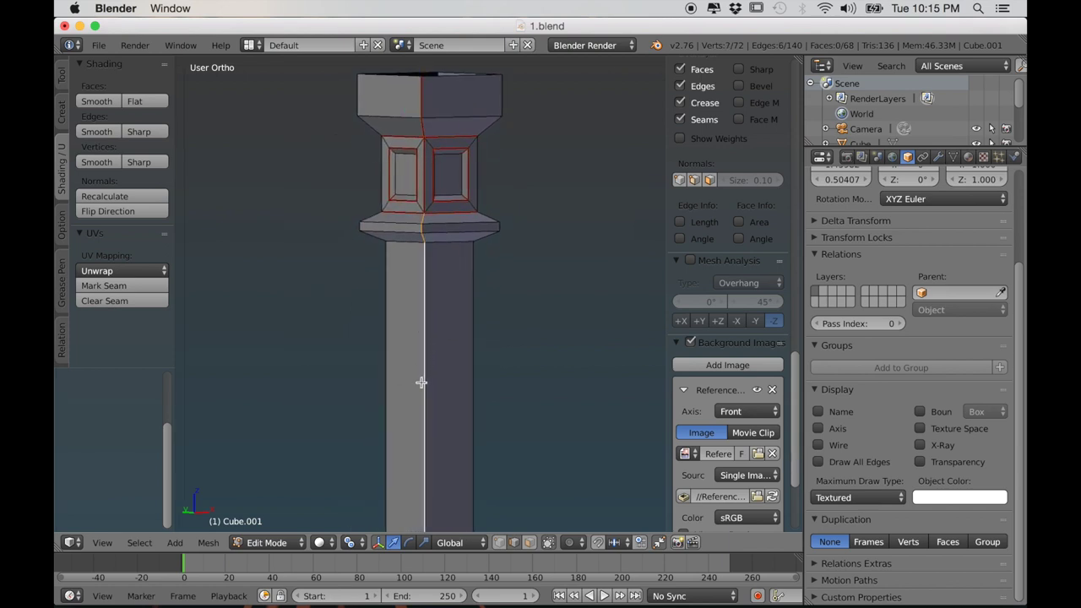
scroll(422, 383, down, 5)
shift+middle_drag(415, 424, 398, 366)
key(ctrl+e)
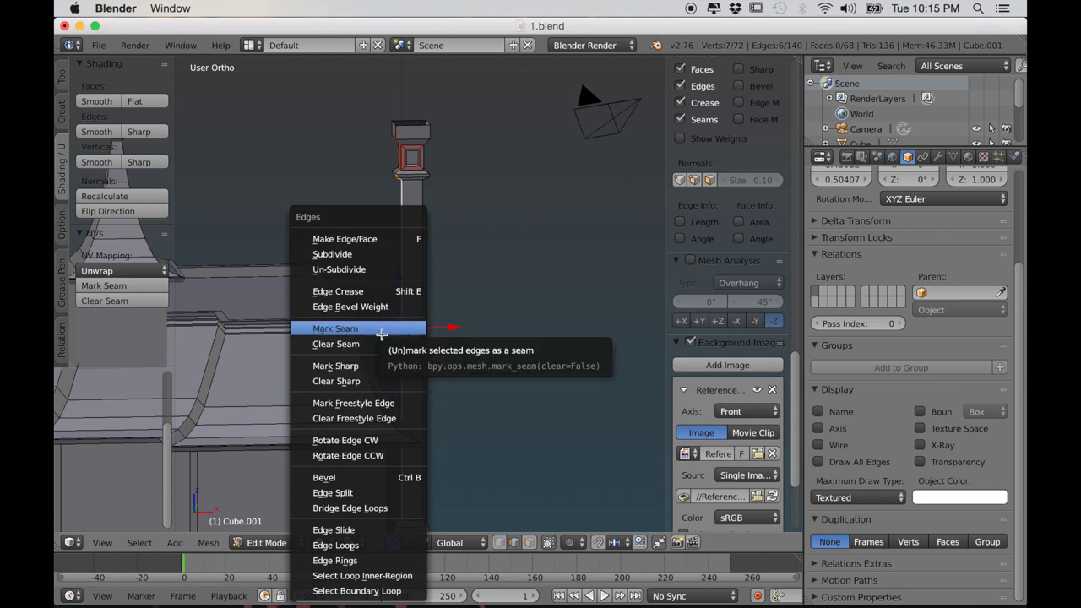
click(382, 334)
Step: Clear the edge selection and switch the column mesh to face selection
scroll(397, 330, up, 4)
shift+middle_drag(401, 330, 430, 76)
scroll(433, 482, up, 5)
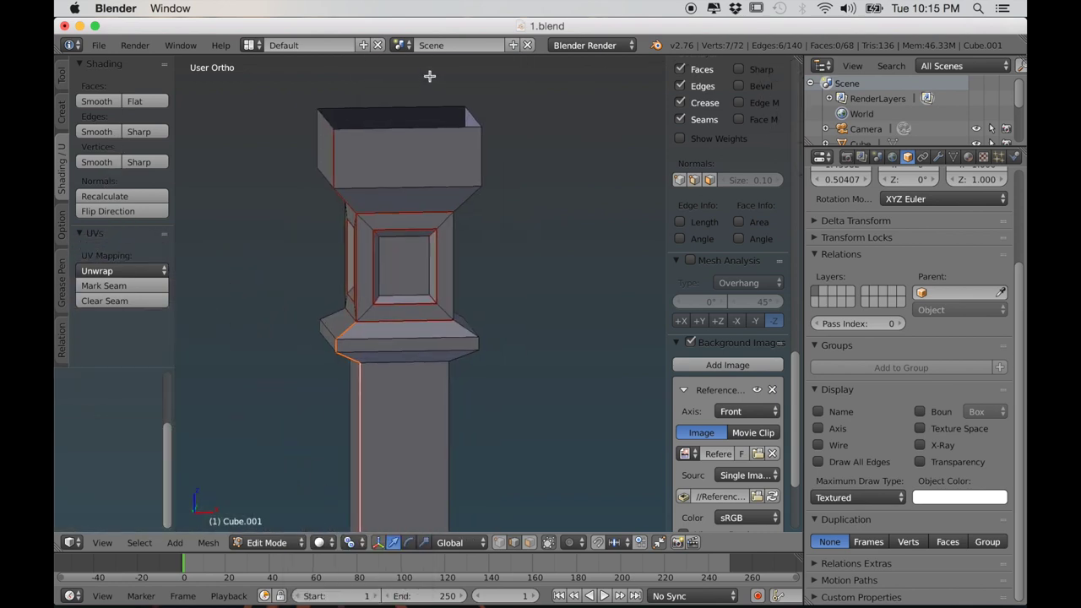
scroll(676, 127, down, 5)
key(a)
middle_drag(553, 165, 531, 176)
click(529, 542)
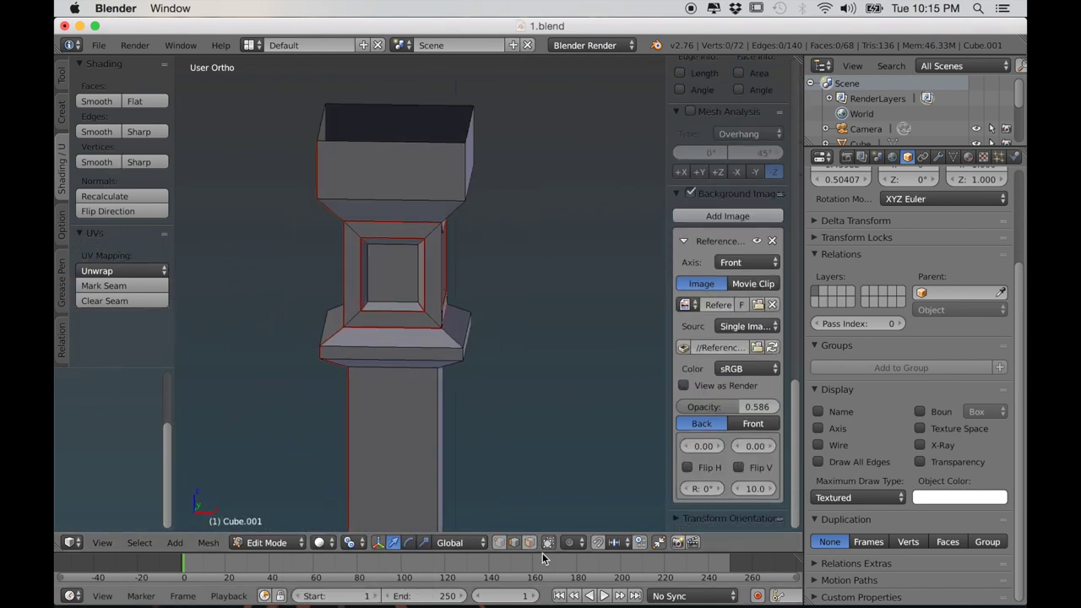
Step: Enlarge the timeline area below the 3D view and turn it into a UV/Image Editor
drag(543, 553, 524, 351)
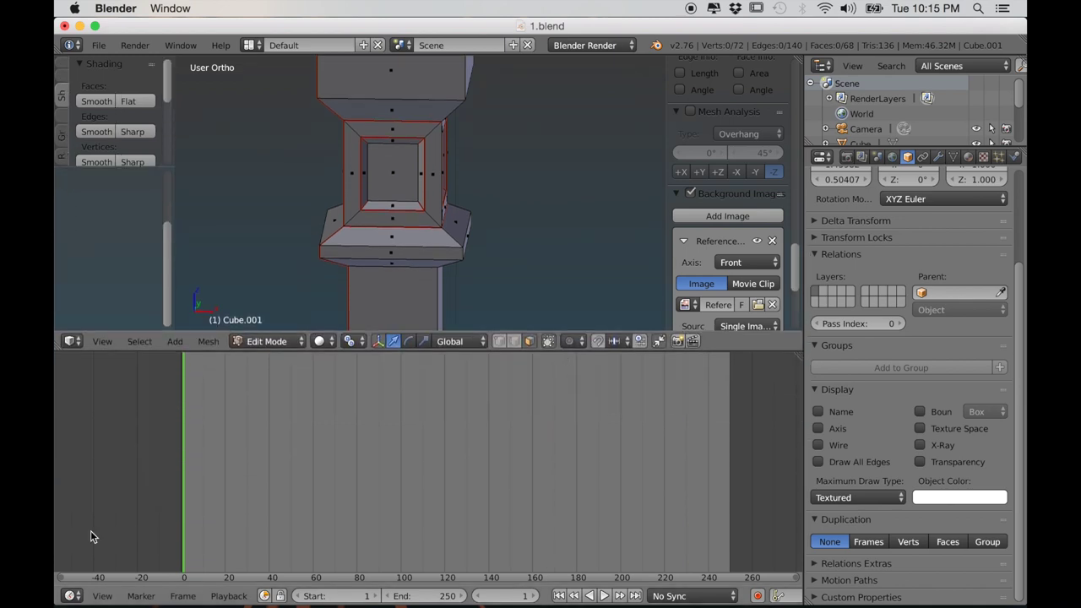
click(76, 596)
click(164, 478)
Step: Select the recessed panels on all four sides of the neck block up to their seams and unwrap them
scroll(110, 481, up, 2)
middle_drag(406, 287, 436, 186)
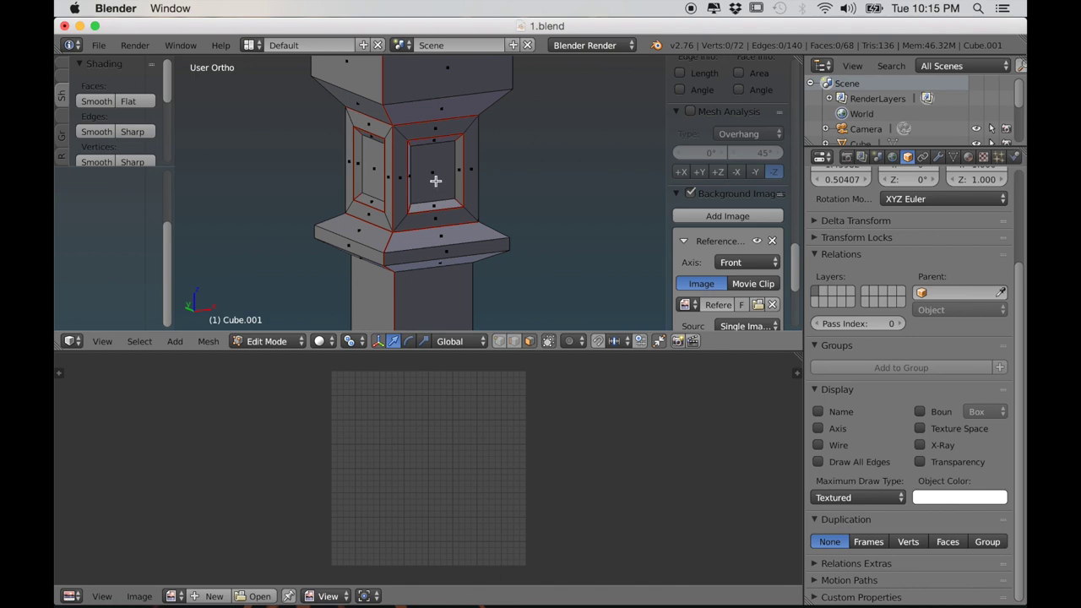
key(l)
key(l)
middle_drag(583, 240, 439, 239)
key(l)
shift+right_click(459, 172)
key(u)
click(475, 181)
scroll(410, 400, up, 4)
scroll(410, 506, down, 4)
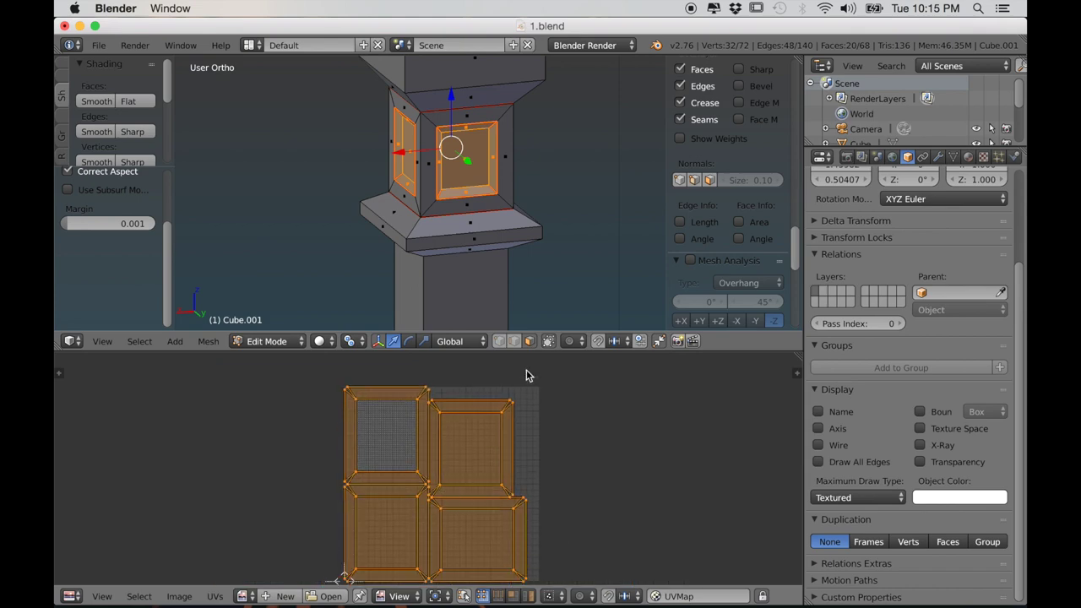
Step: Clear the selection and unwrap the seam-bounded frame faces around the neck block's panels
middle_drag(518, 265, 439, 218)
key(a)
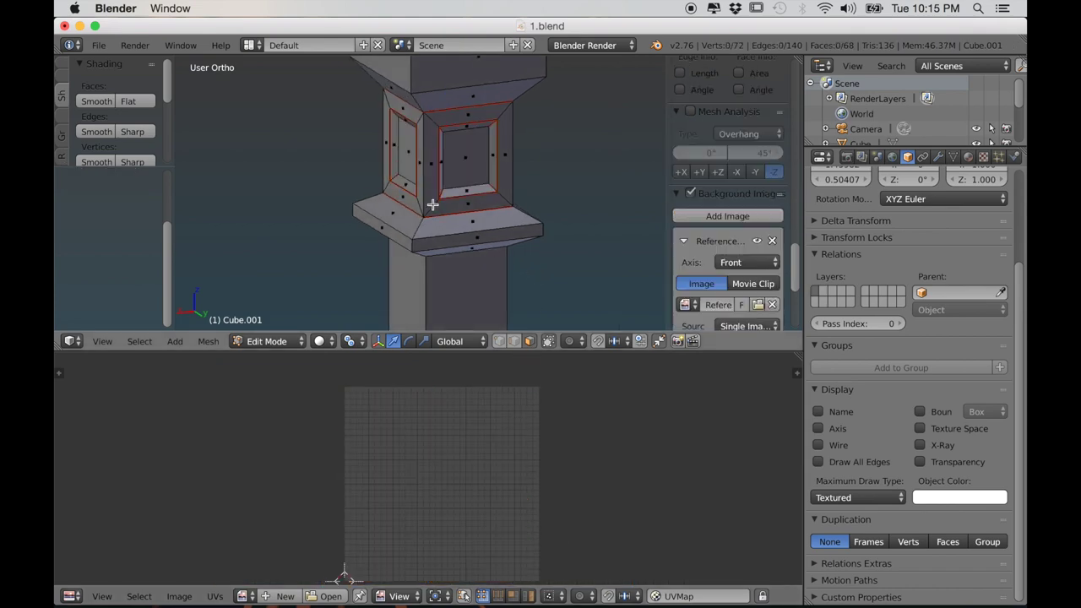
key(l)
key(u)
click(439, 203)
middle_drag(450, 454, 462, 418)
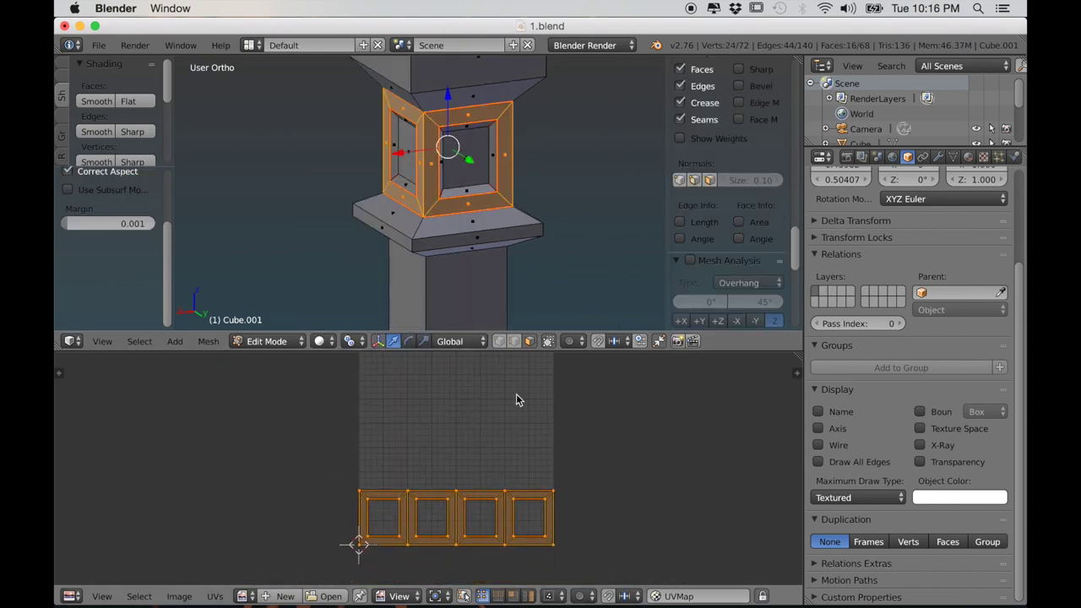
Step: Try a plain unwrap of the capital's seam-bounded faces above the neck block
scroll(529, 304, down, 1)
shift+middle_drag(521, 278, 531, 314)
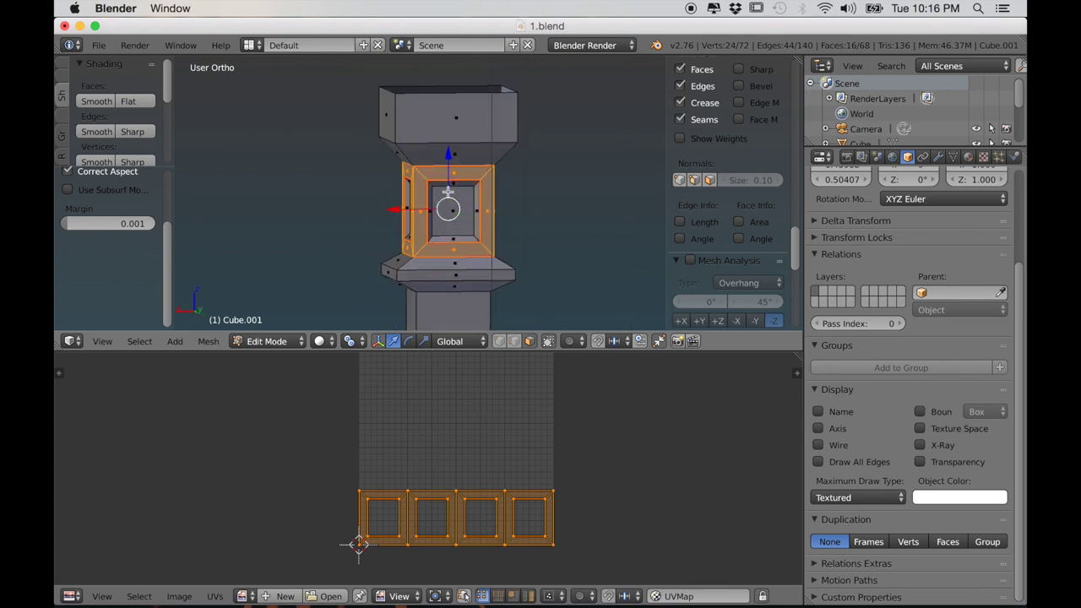
key(a)
key(l)
key(u)
click(453, 127)
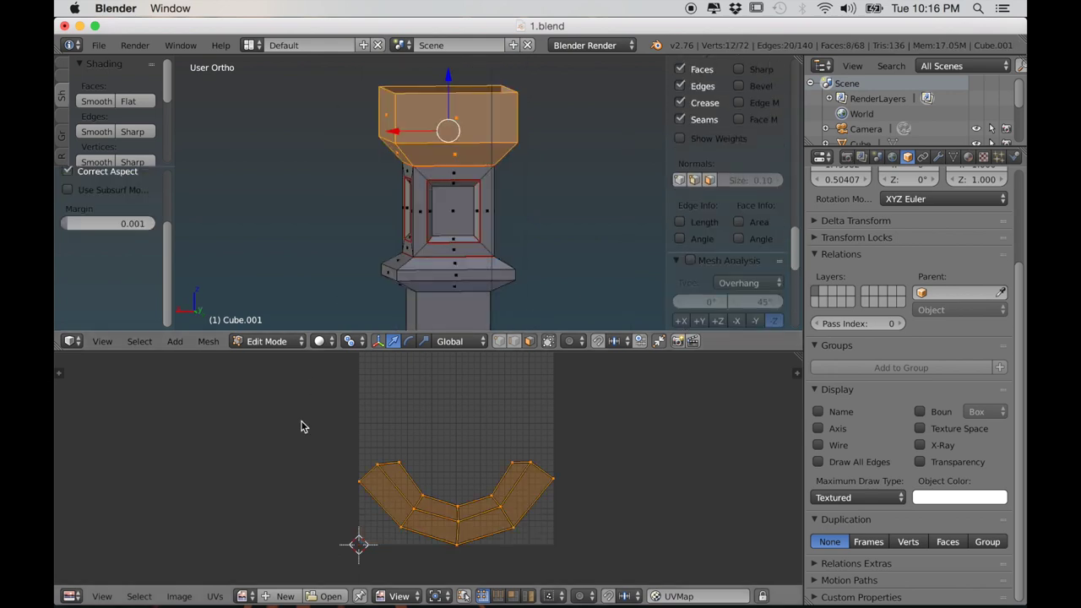
Step: Unwrap one vertical capital face and straighten the capital's remaining linked faces from it with Follow Active Quads
right_click(440, 128)
key(u)
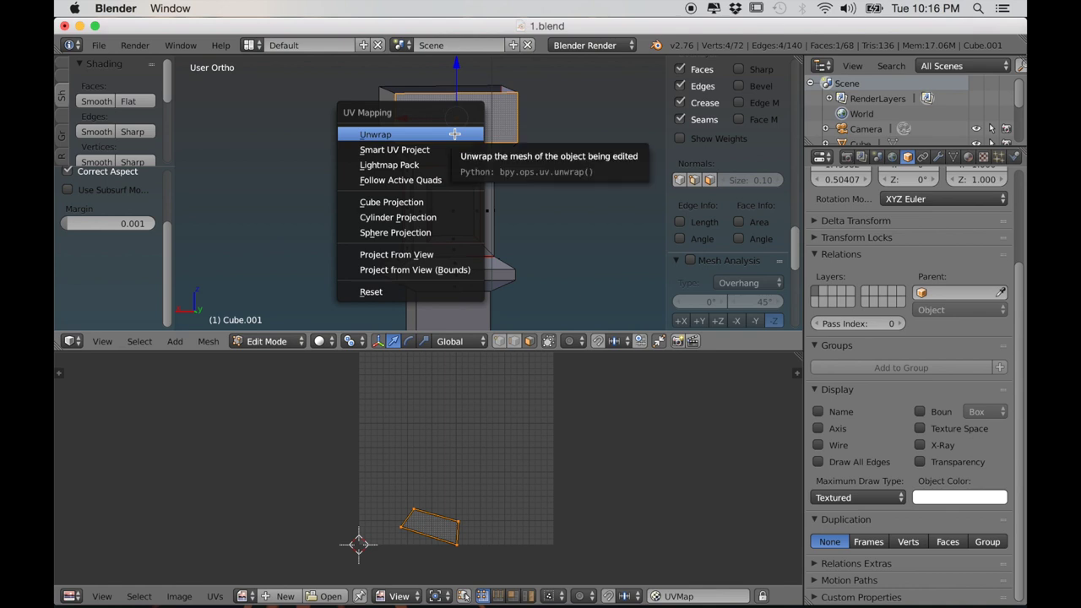
click(450, 133)
middle_drag(429, 147, 414, 120)
key(l)
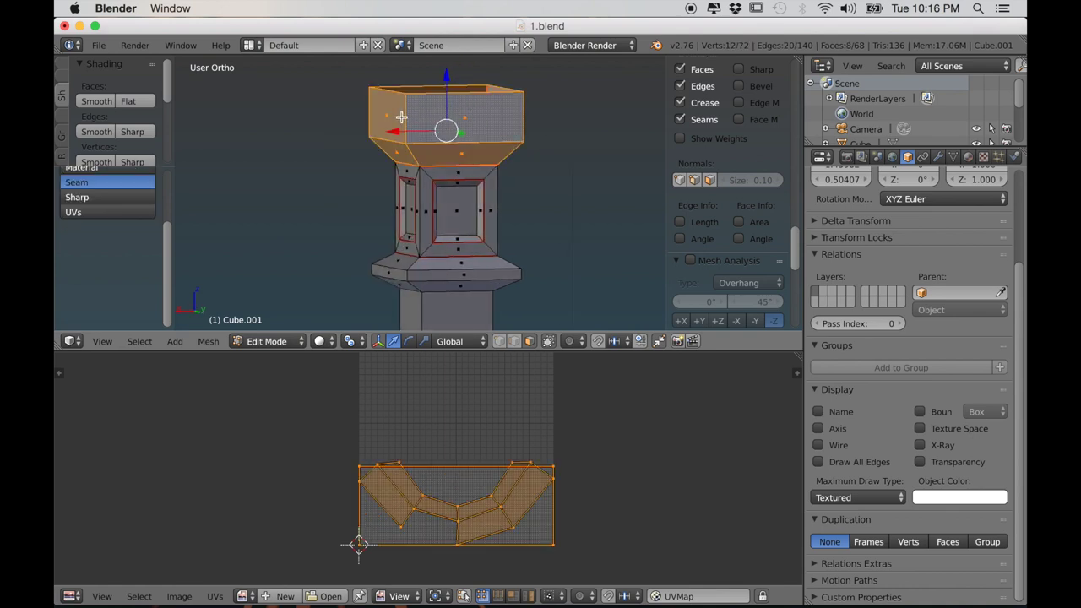
key(u)
click(387, 195)
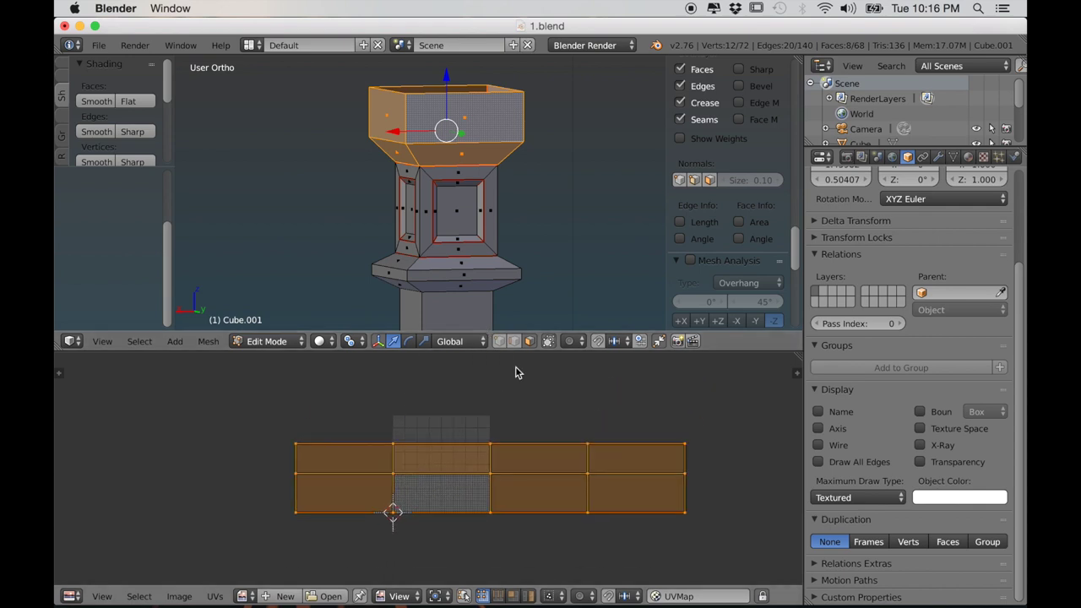
Step: Unwrap one shaft face and lay out the linked collar, shaft and base faces from it with Follow Active Quads
scroll(508, 231, down, 3)
right_click(451, 253)
key(u)
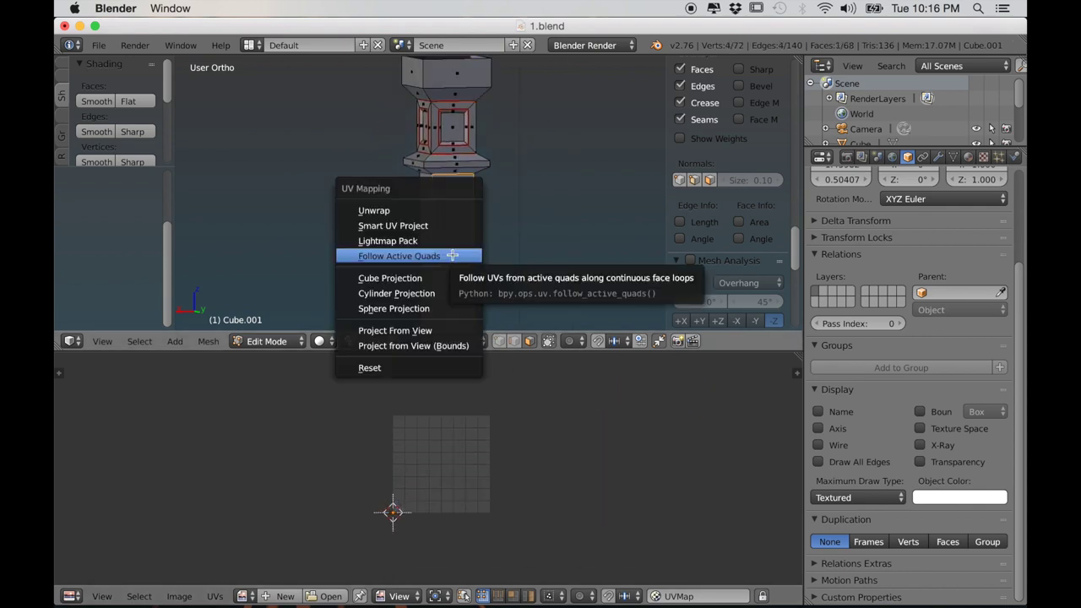
click(402, 212)
key(ctrl+l)
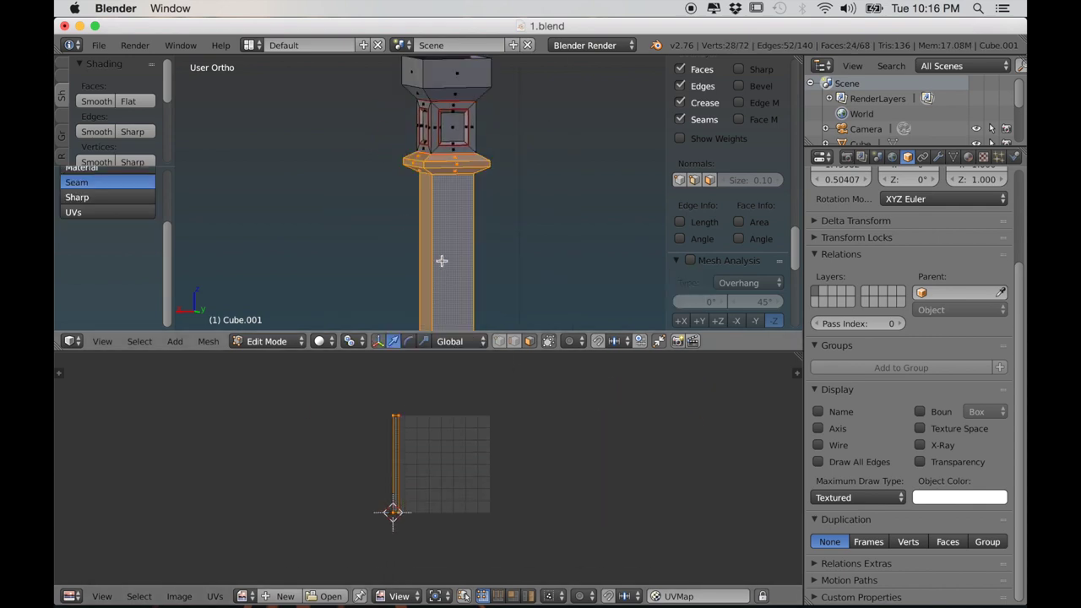
key(u)
click(415, 304)
click(411, 346)
scroll(425, 426, up, 3)
middle_drag(426, 427, 497, 439)
scroll(464, 521, up, 4)
scroll(447, 494, down, 6)
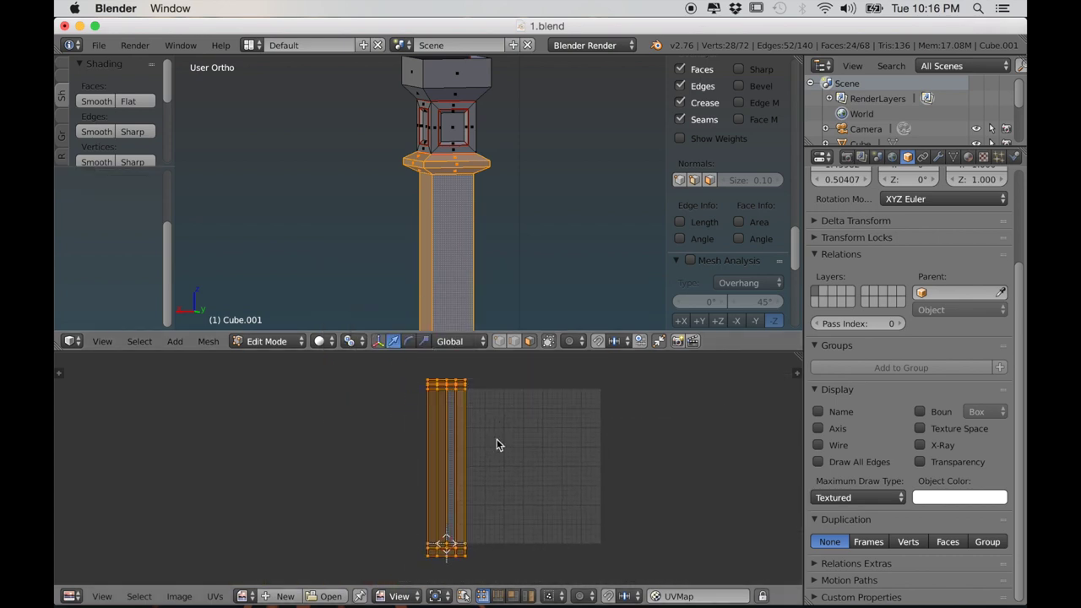
Step: Select the whole column mesh and move the capital's UV island clear below the other islands
key(a)
key(a)
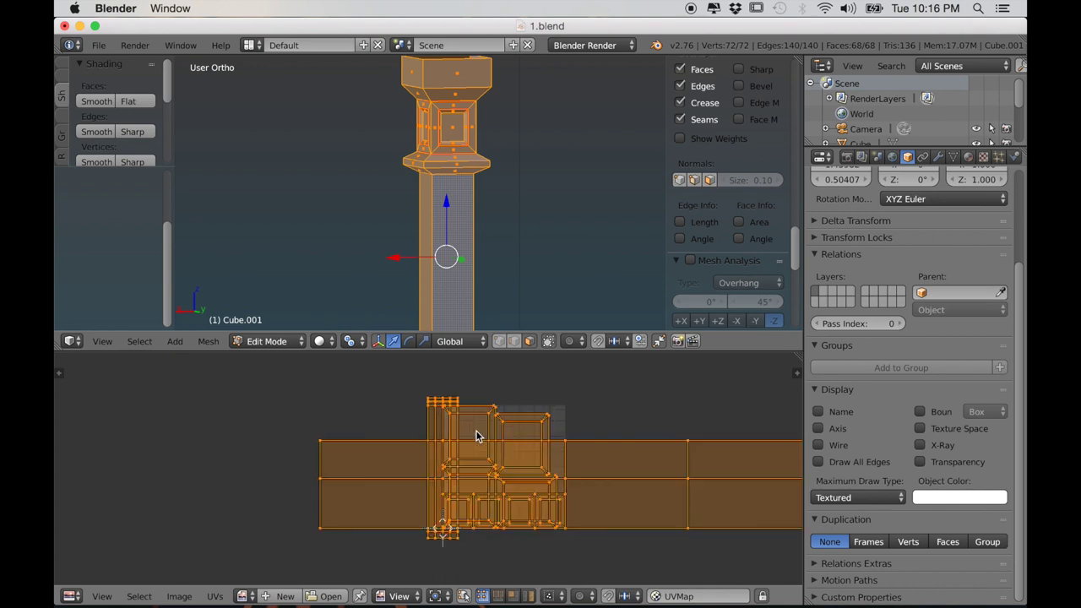
middle_drag(493, 430, 483, 421)
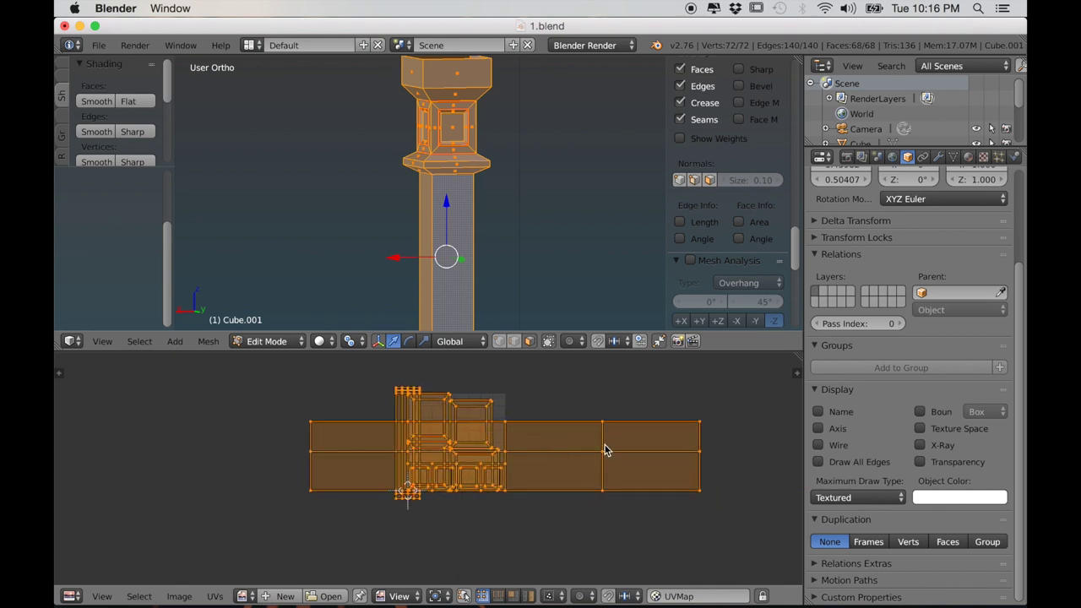
key(a)
key(l)
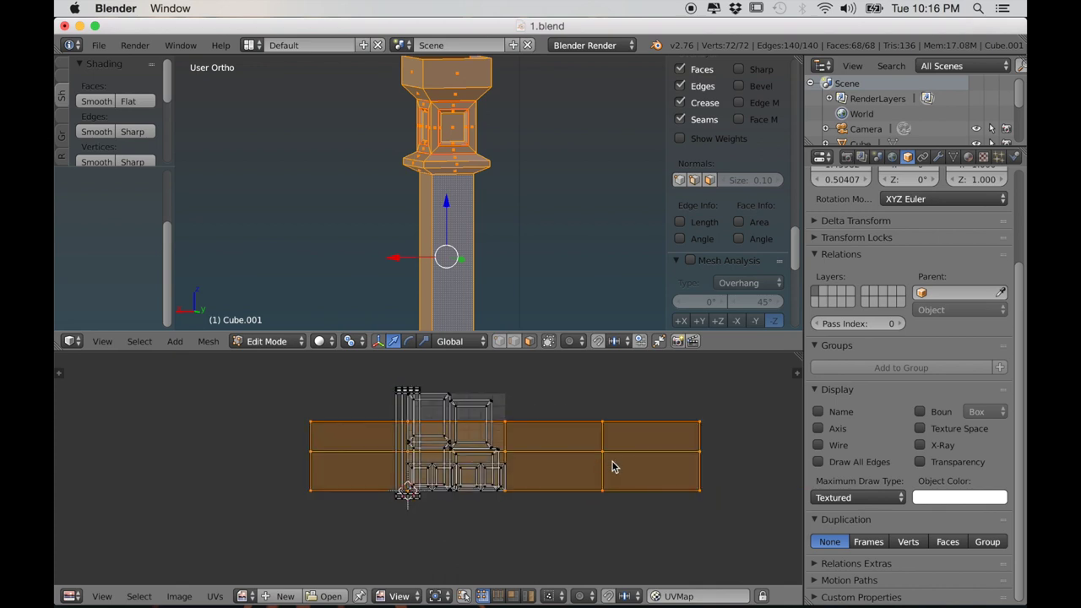
key(g)
click(576, 538)
Step: Scale the capital's UV island down and place it outside the UV grid, beside its upper right corner
scroll(586, 539, down, 2)
middle_drag(590, 539, 590, 524)
key(s)
click(554, 522)
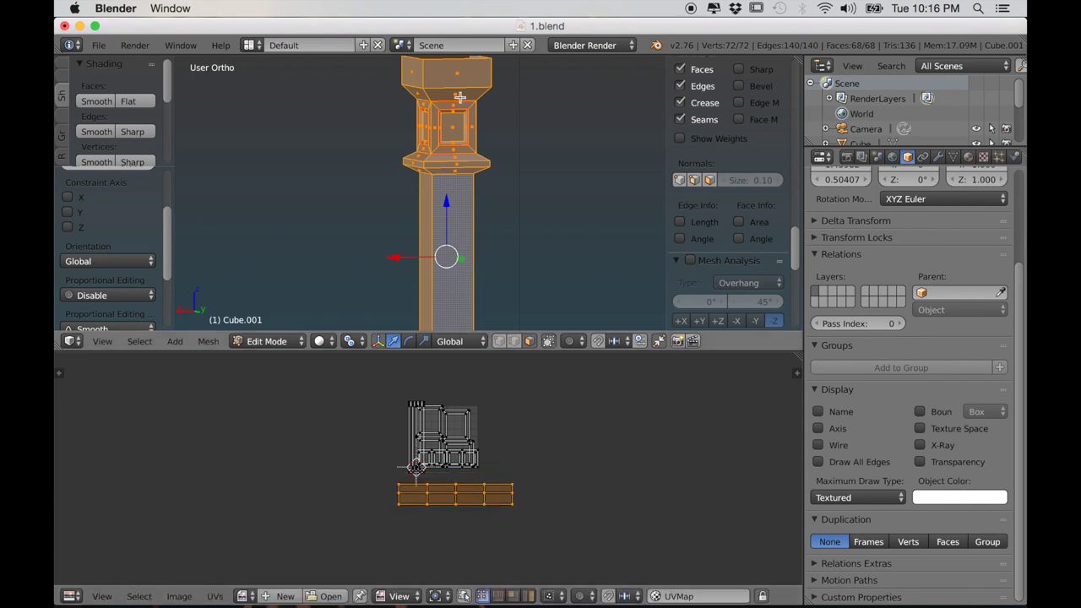
scroll(527, 463, up, 2)
key(s)
click(541, 498)
key(g)
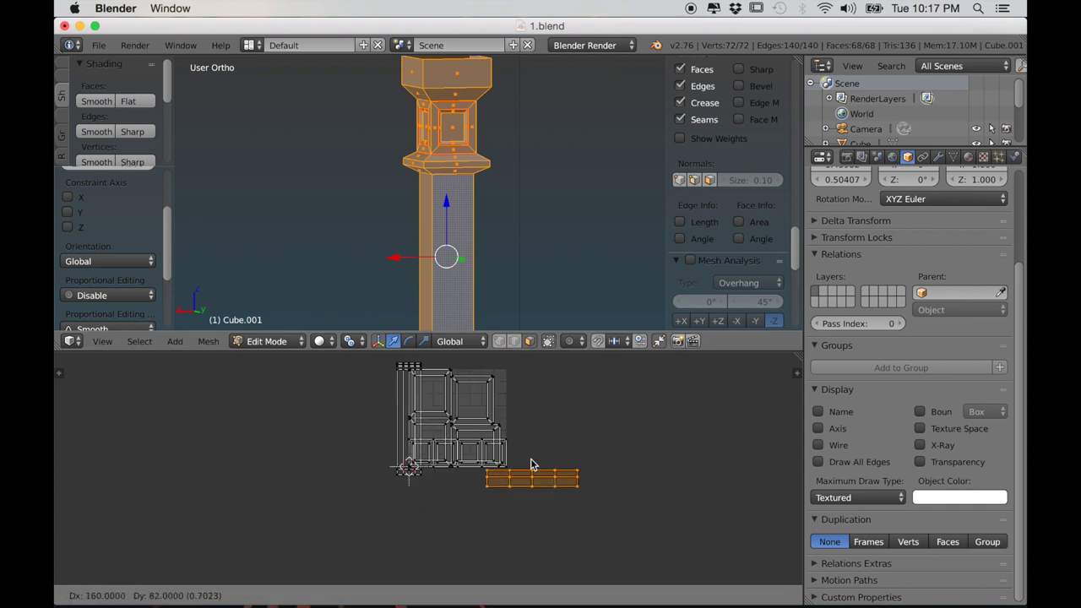
click(538, 395)
scroll(455, 408, up, 2)
scroll(457, 409, down, 2)
middle_drag(480, 409, 461, 433)
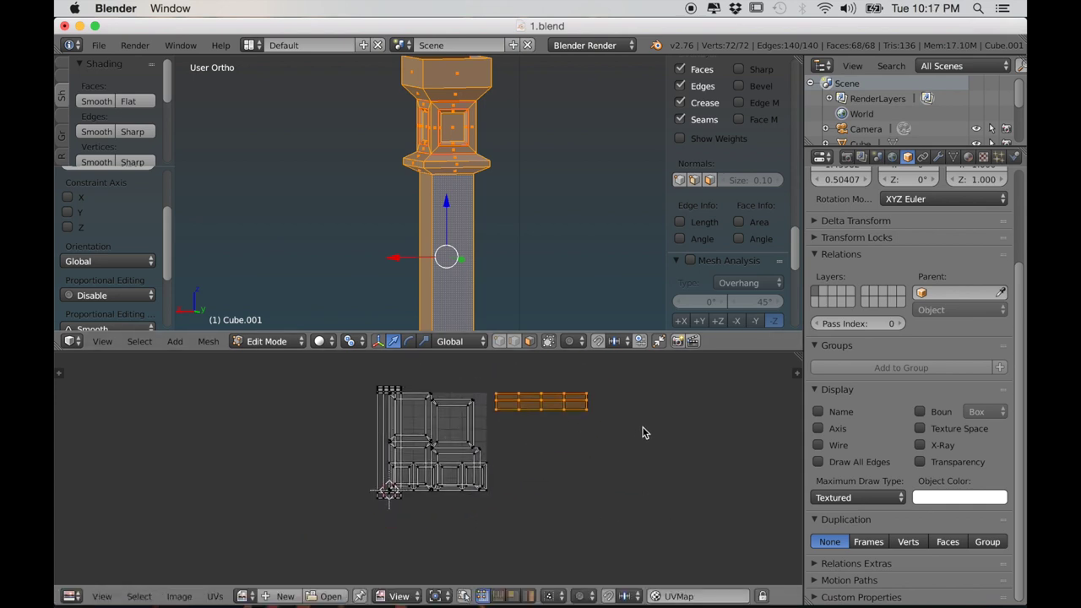
Step: Scale the neck frame's UV strip to the capital strip's width and place it directly beneath that strip
scroll(555, 439, up, 1)
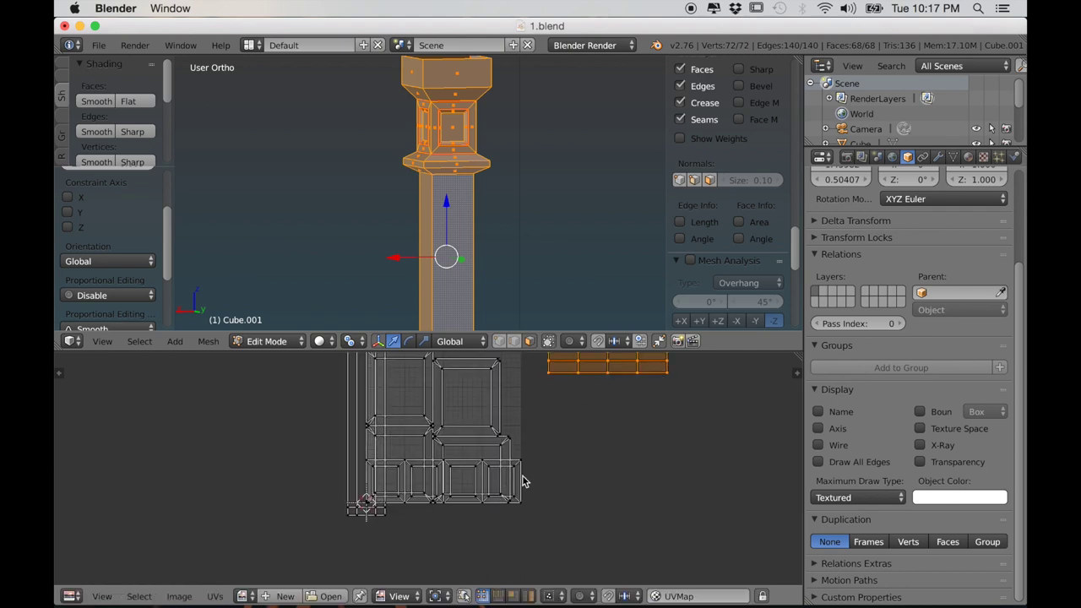
key(a)
scroll(522, 481, down, 2)
key(g)
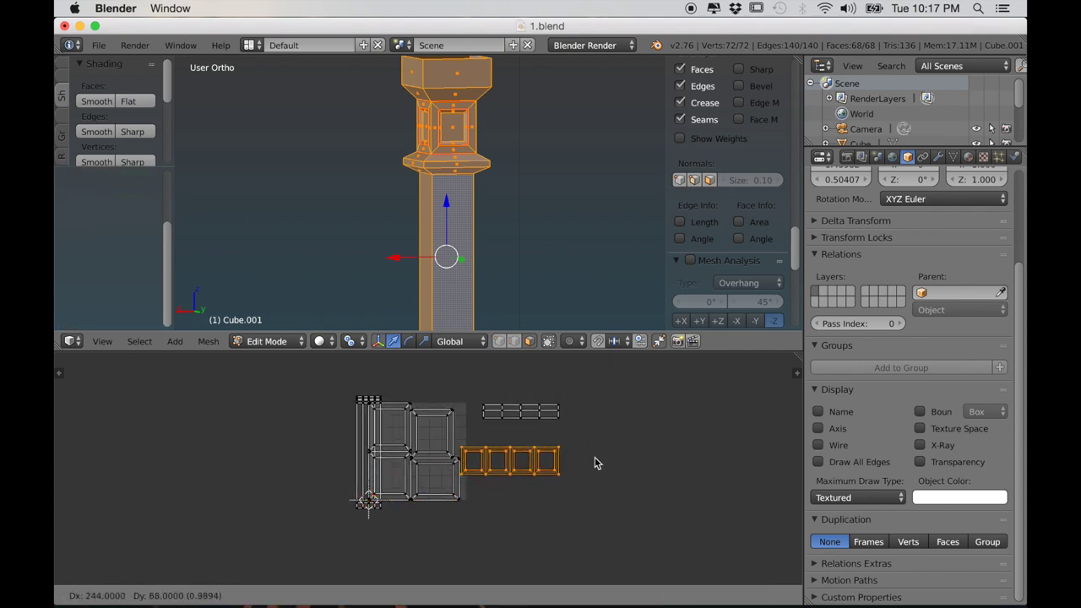
click(605, 442)
key(s)
click(613, 454)
scroll(615, 453, up, 3)
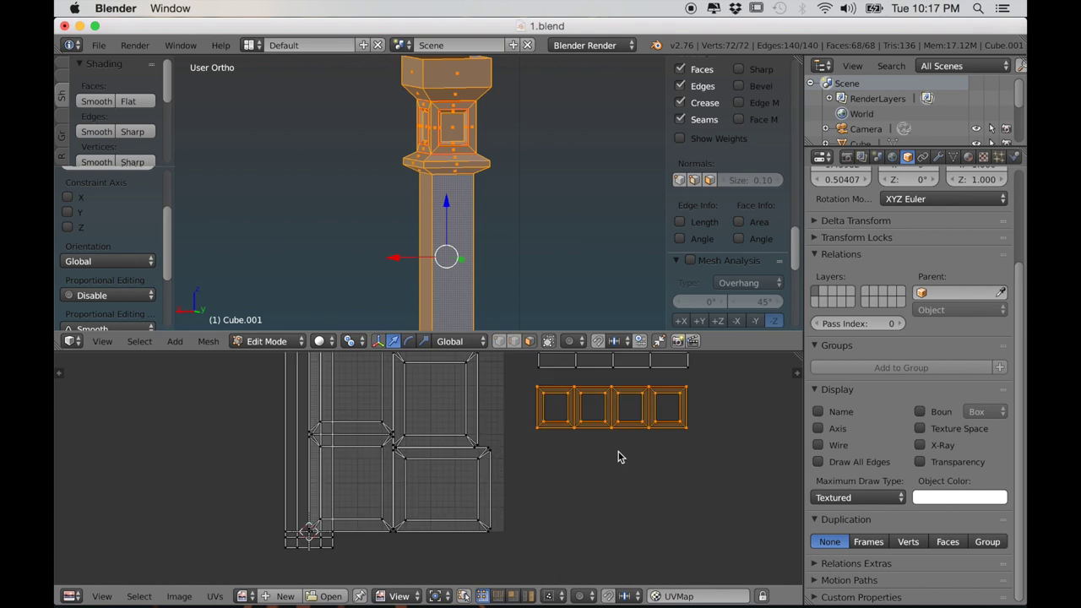
key(g)
click(569, 478)
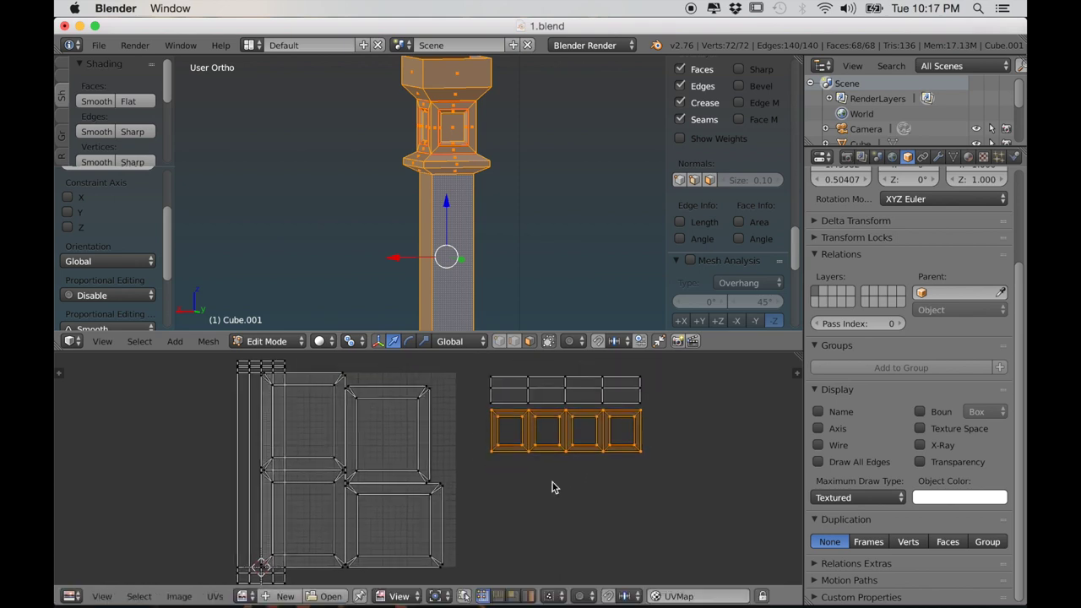
middle_drag(552, 485, 572, 483)
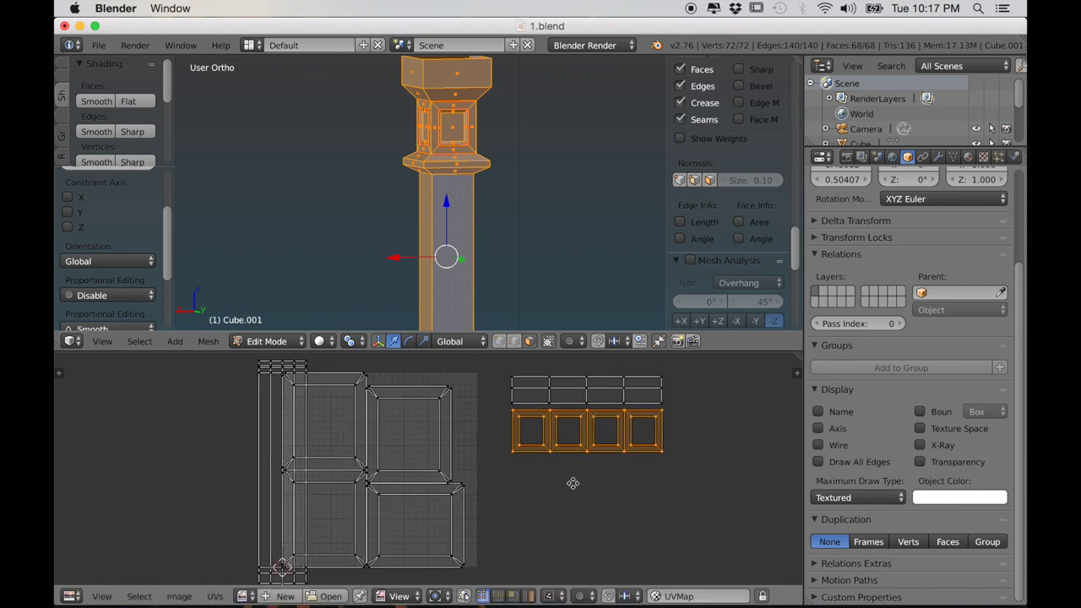
Step: Try to scale down a single recessed panel's UV island and move it onto the frame strip
key(a)
right_click(357, 442)
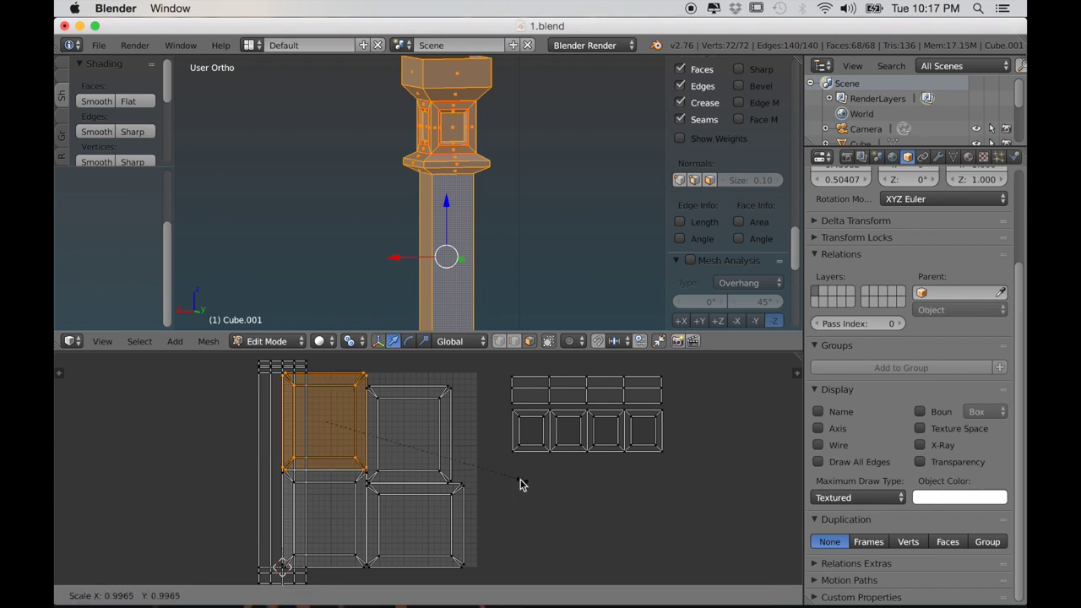
key(s)
click(397, 442)
key(g)
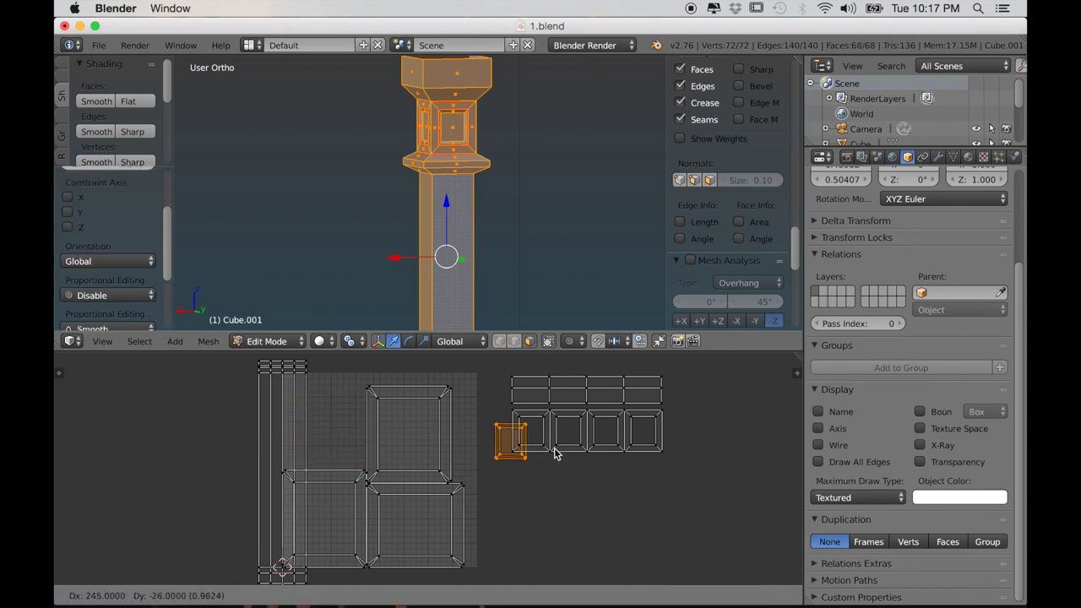
right_click(557, 452)
key(ctrl+z)
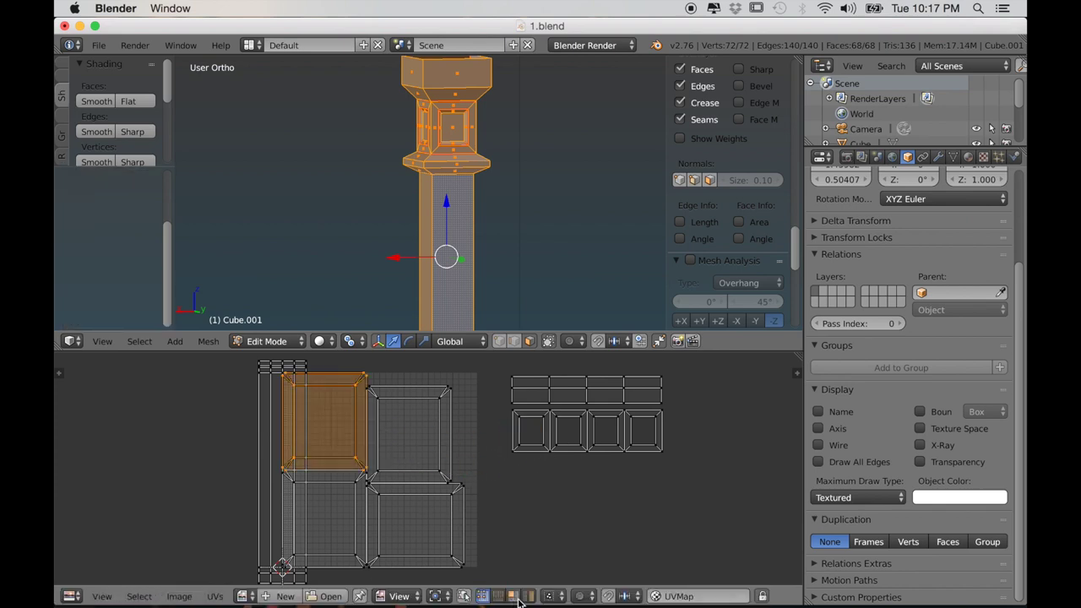
Step: Select the four recessed panel islands using island selection, scale them down together and move them towards the frame strip
shift+right_click(395, 424)
shift+right_click(358, 477)
shift+right_click(397, 519)
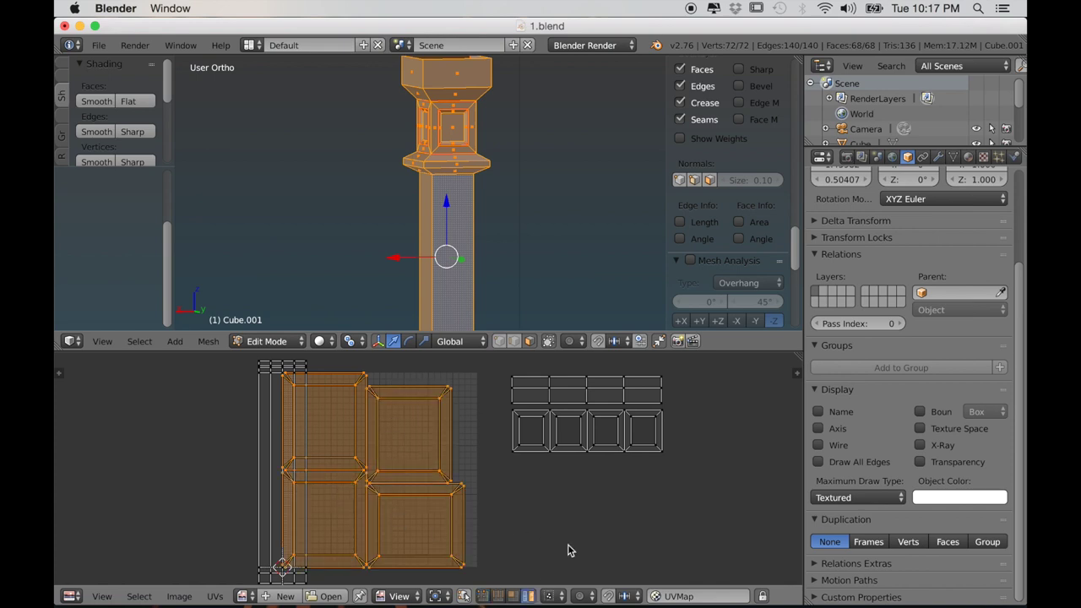
key(s)
click(422, 499)
scroll(456, 515, up, 2)
key(g)
click(494, 493)
Step: Place the four panel islands inside the frame strip's openings, rotating the last one by 90 degrees to fit
key(g)
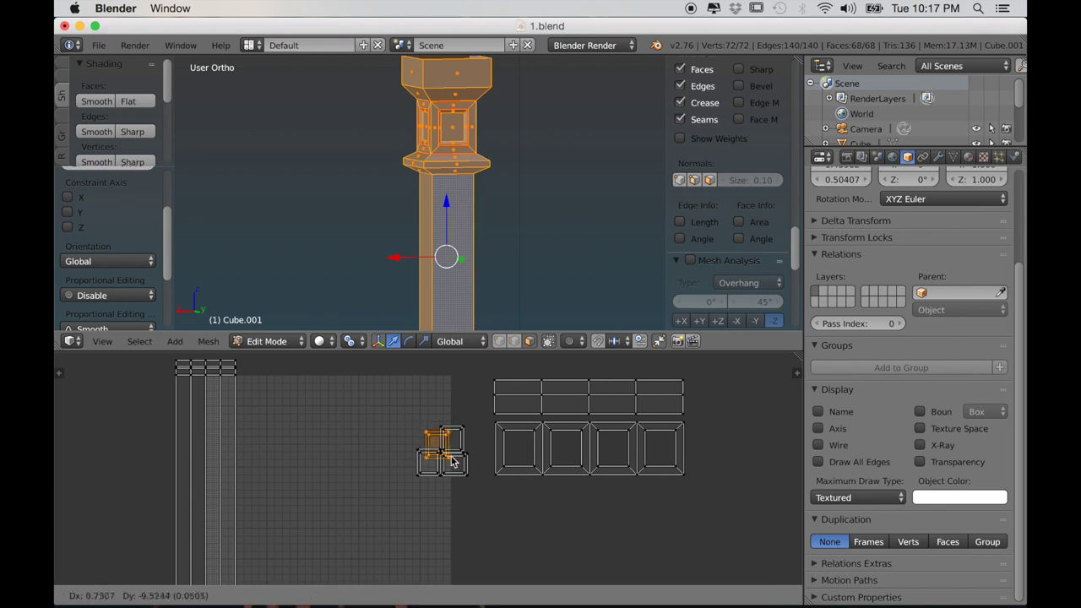
click(609, 459)
text(r)
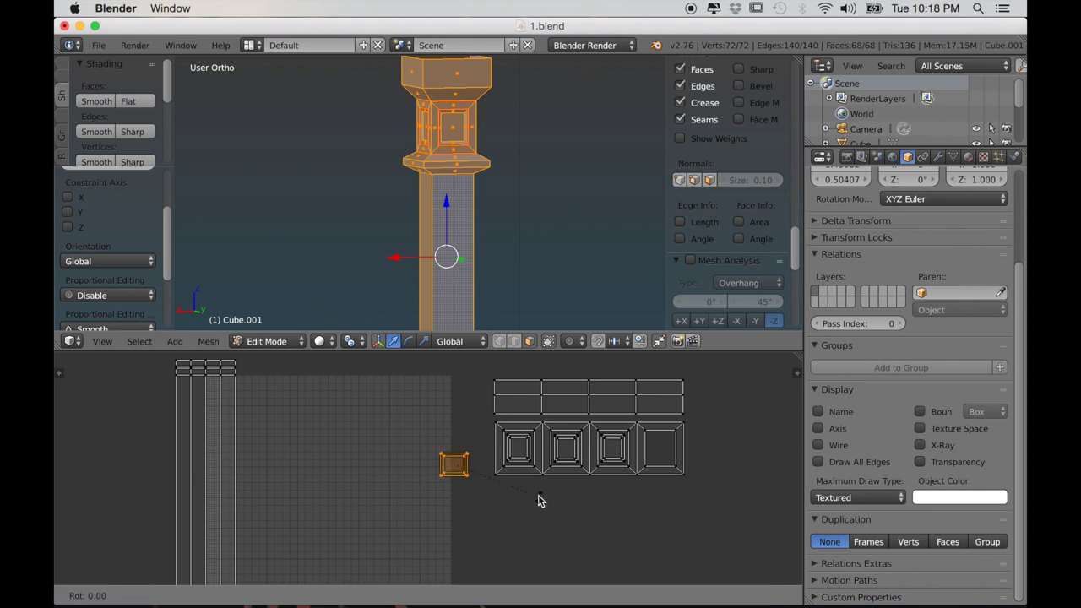
text(90)
key(Return)
key(g)
click(625, 486)
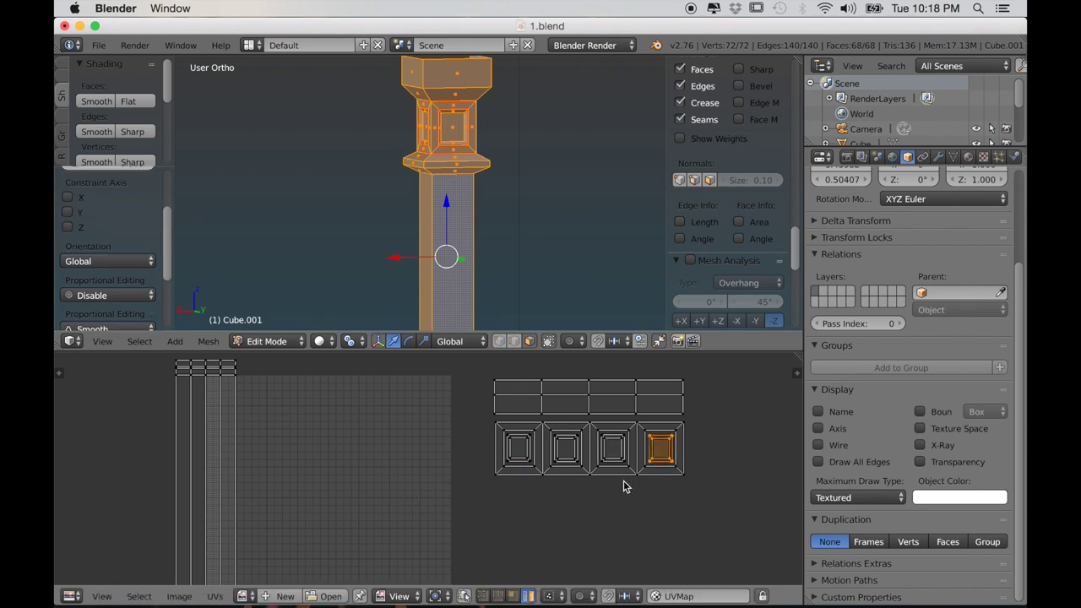
Step: Scale the shaft's UV island down, rotate it 90 degrees and place it beneath the frame strip
scroll(326, 492, down, 2)
right_click(304, 489)
key(s)
click(450, 518)
text(r90)
key(Return)
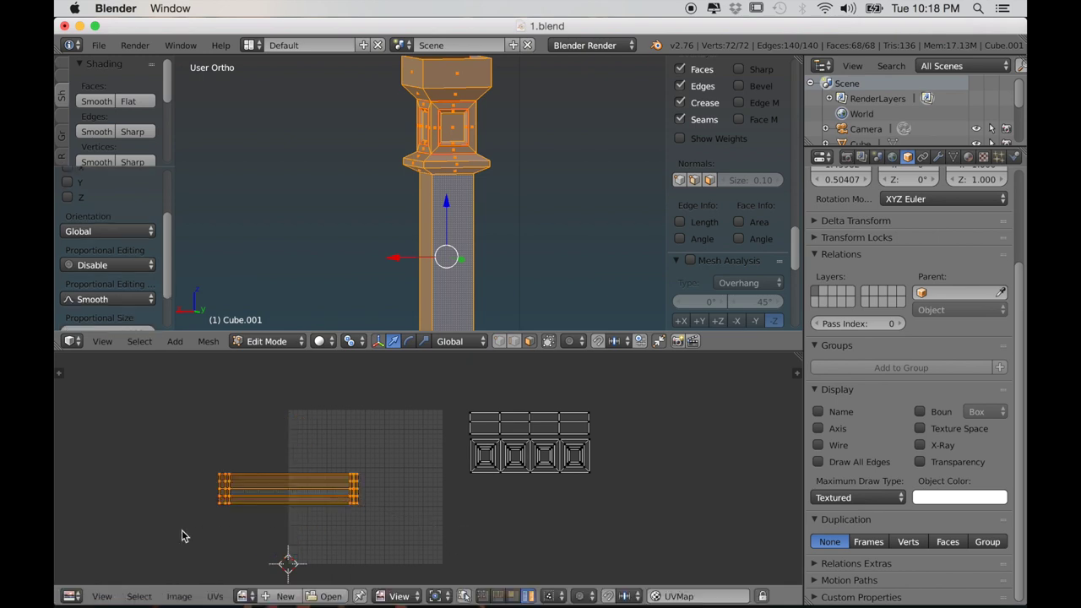
key(g)
click(425, 540)
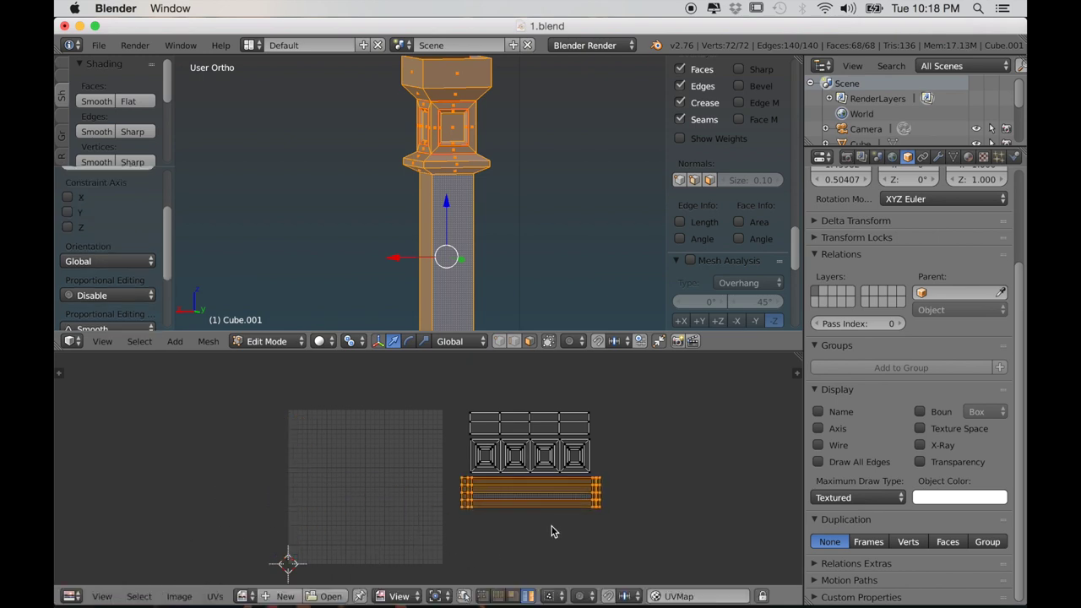
Step: Box-select all the arranged UV islands and move them together into the upper part of the UV grid
scroll(545, 507, down, 3)
scroll(565, 505, up, 5)
scroll(522, 570, down, 2)
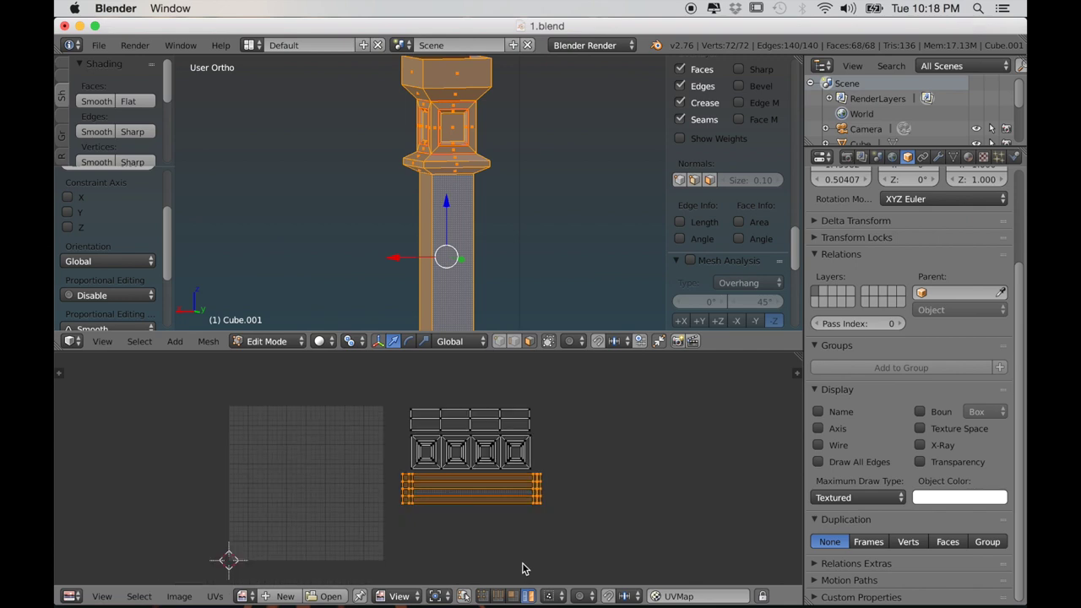
key(b)
drag(386, 385, 571, 529)
key(g)
click(483, 516)
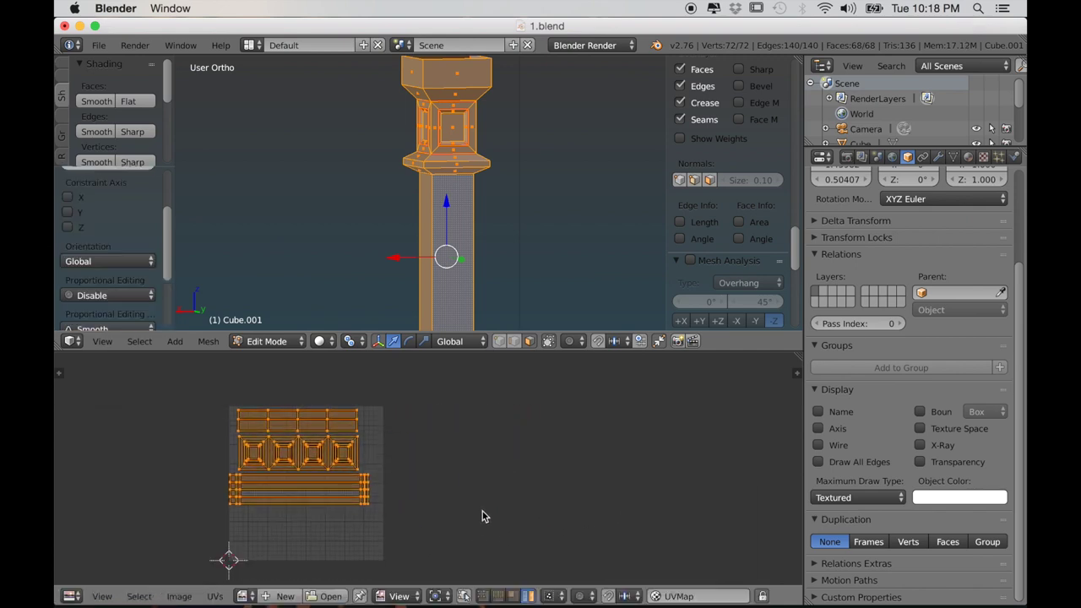
Step: Nudge all the column's UV islands slightly sideways inside the UV grid and pin their vertices
key(g)
click(344, 520)
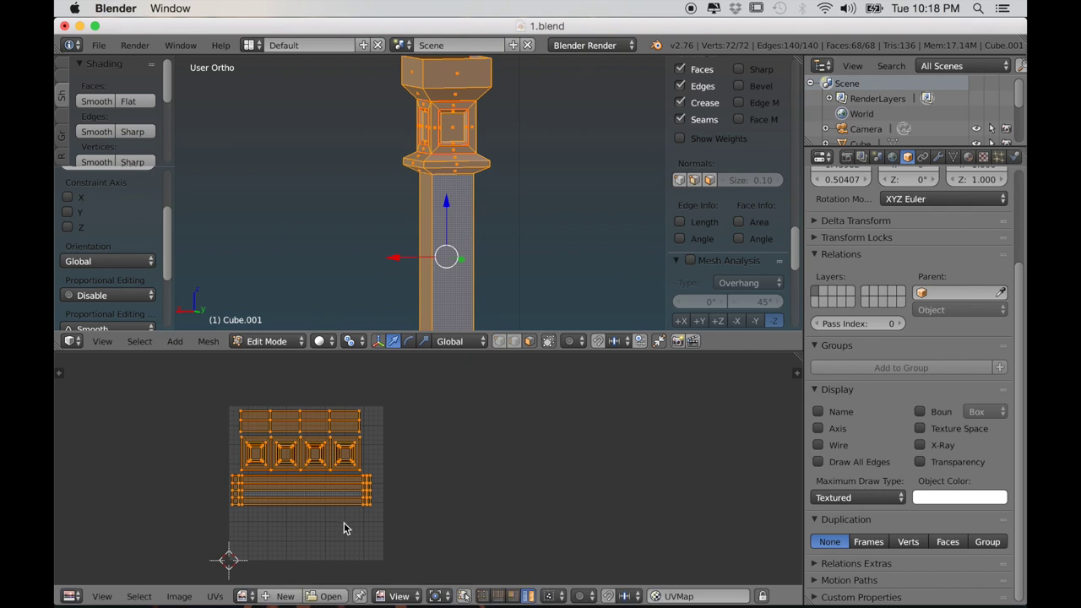
key(p)
scroll(413, 499, up, 3)
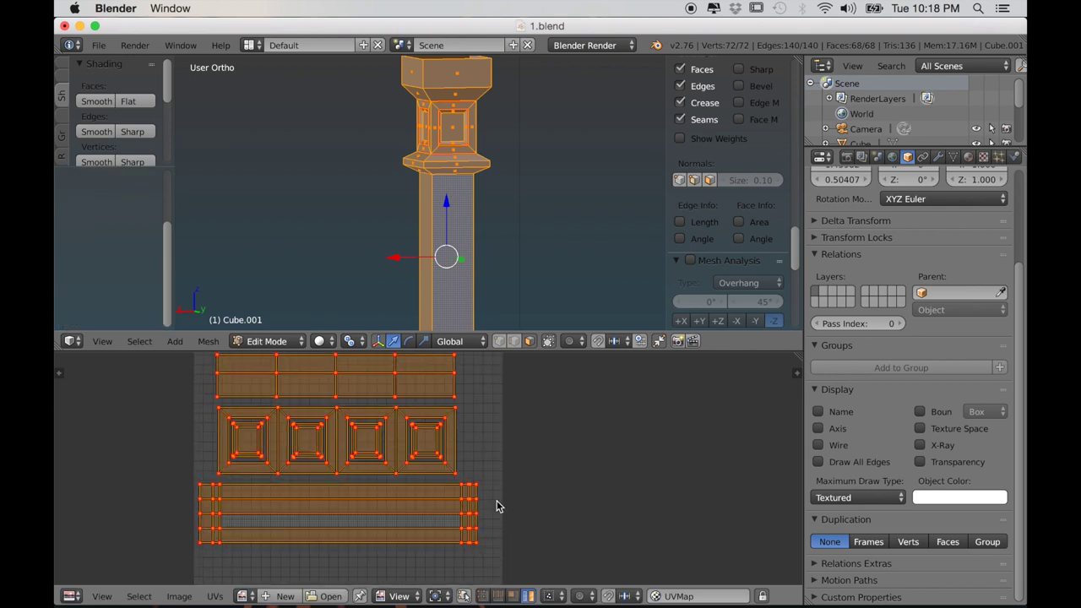
key(a)
Step: Enlarge the 3D view and, in front view, raise the whole column mesh along Z until its base sits at the 3D cursor
drag(583, 351, 583, 574)
scroll(478, 442, down, 4)
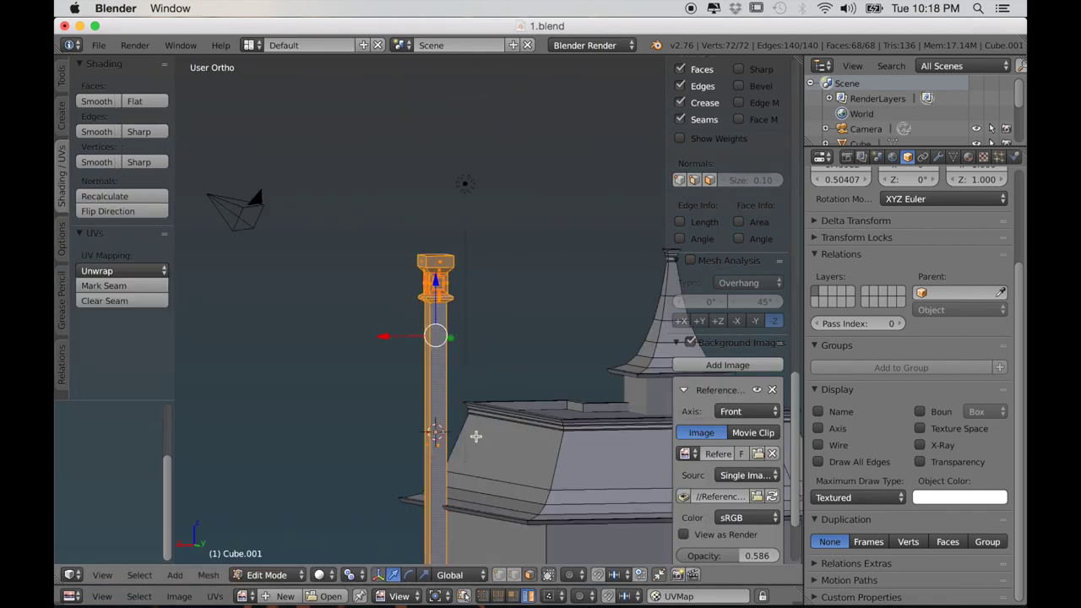
key(KP_1)
scroll(509, 357, up, 4)
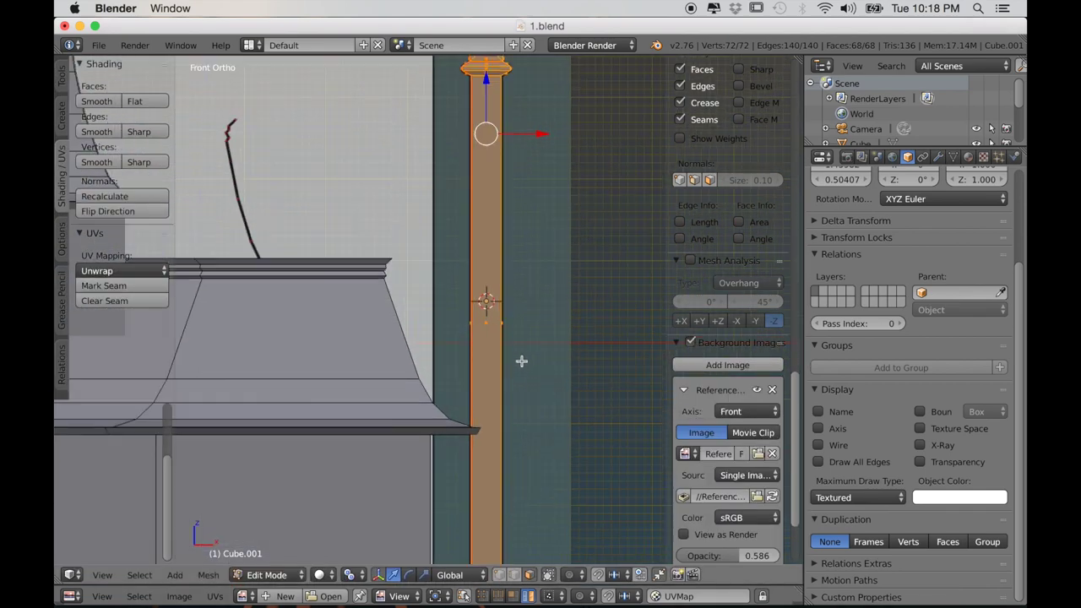
key(g)
key(z)
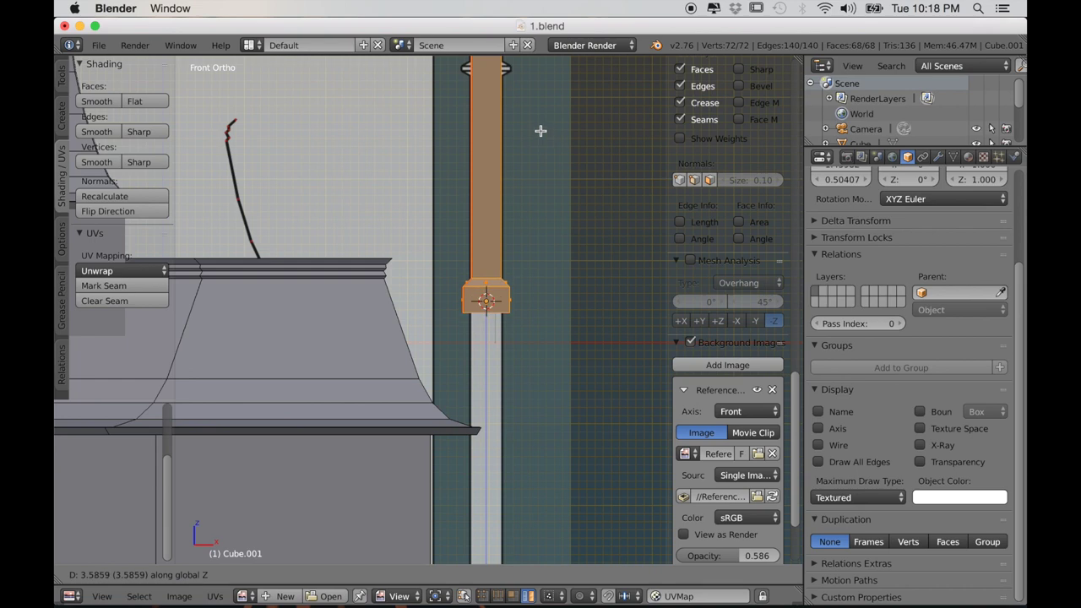
click(542, 121)
scroll(531, 198, up, 10)
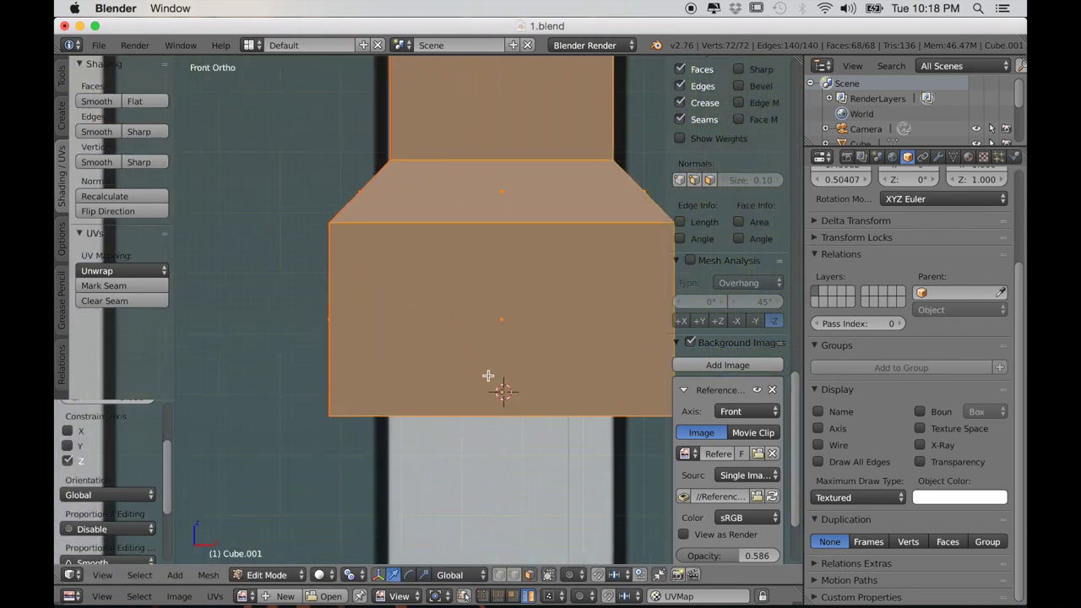
key(g)
key(z)
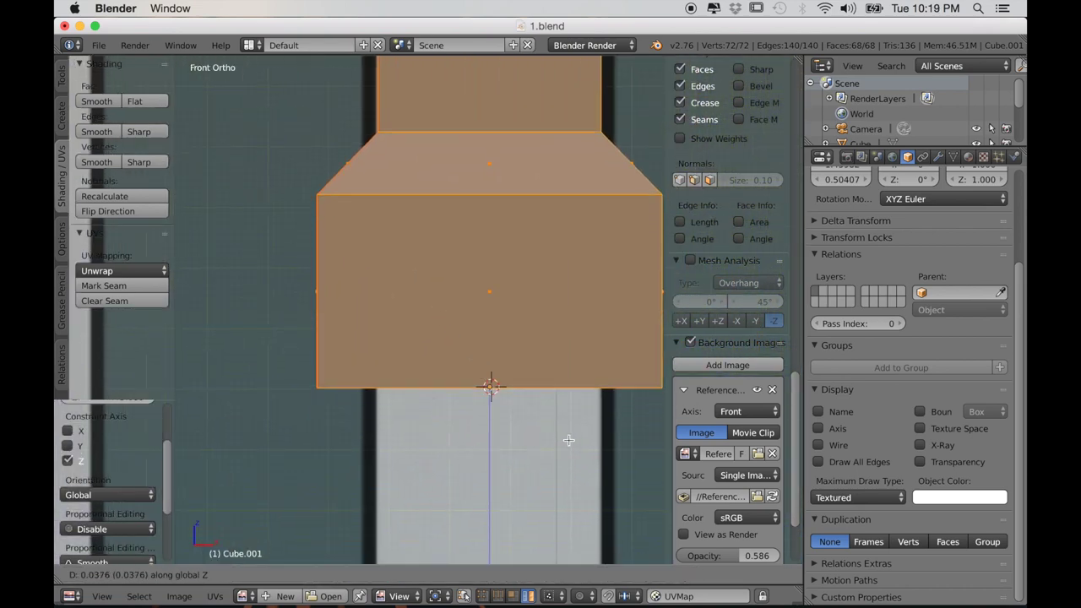
click(565, 439)
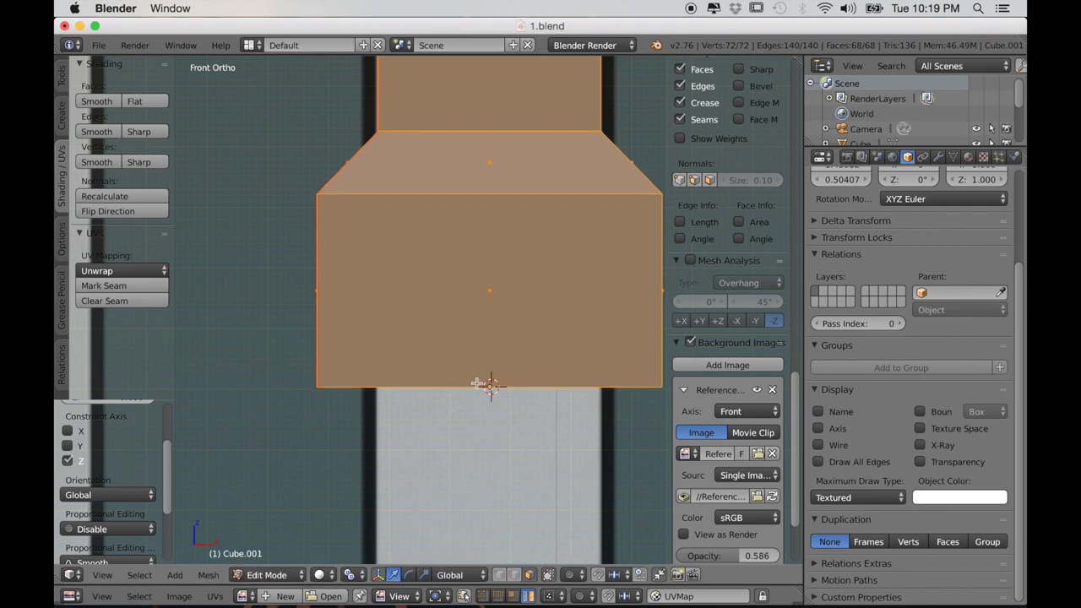
Step: Return to Object Mode and turn on the wire overlay display for the column
scroll(488, 390, down, 3)
key(Tab)
scroll(490, 423, down, 5)
scroll(521, 431, down, 4)
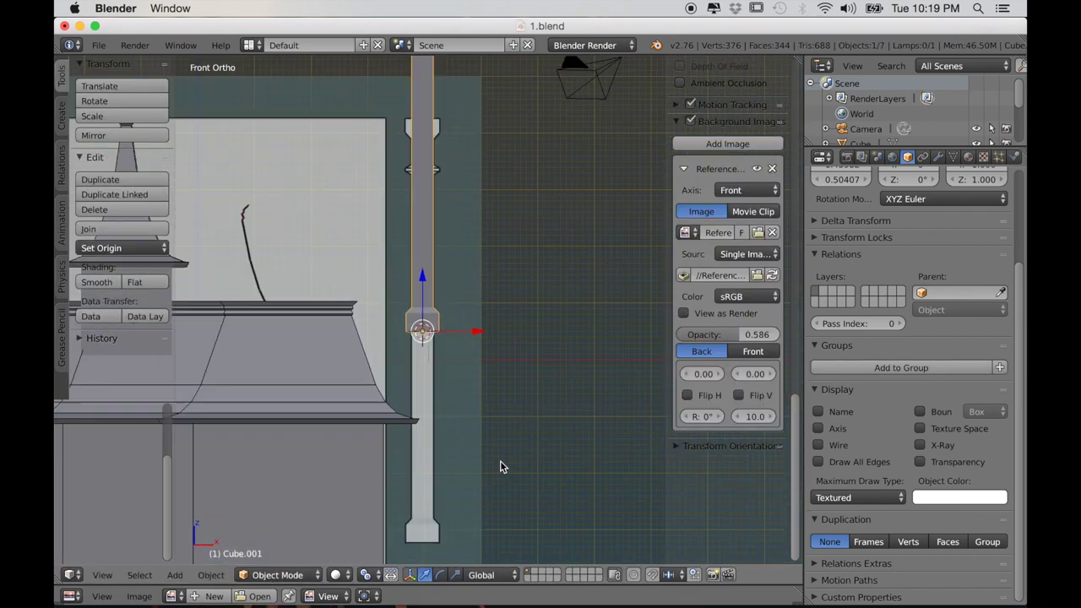
key(s)
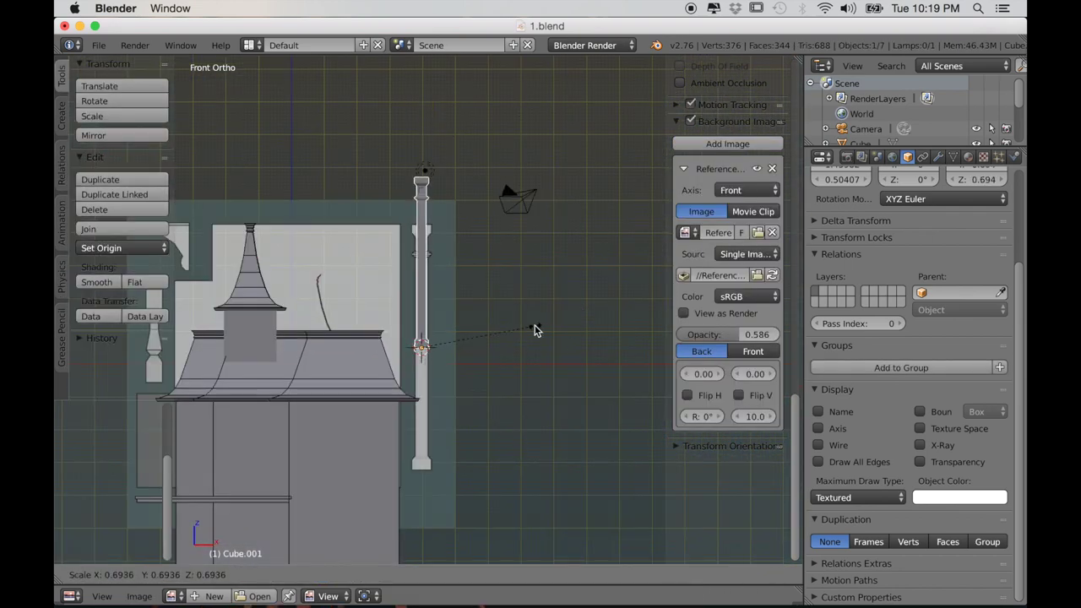
key(Escape)
click(819, 445)
Step: Lower the column along Z to about -6.344 and move it along X to the outer left end of the house's porch base
scroll(512, 397, down, 3)
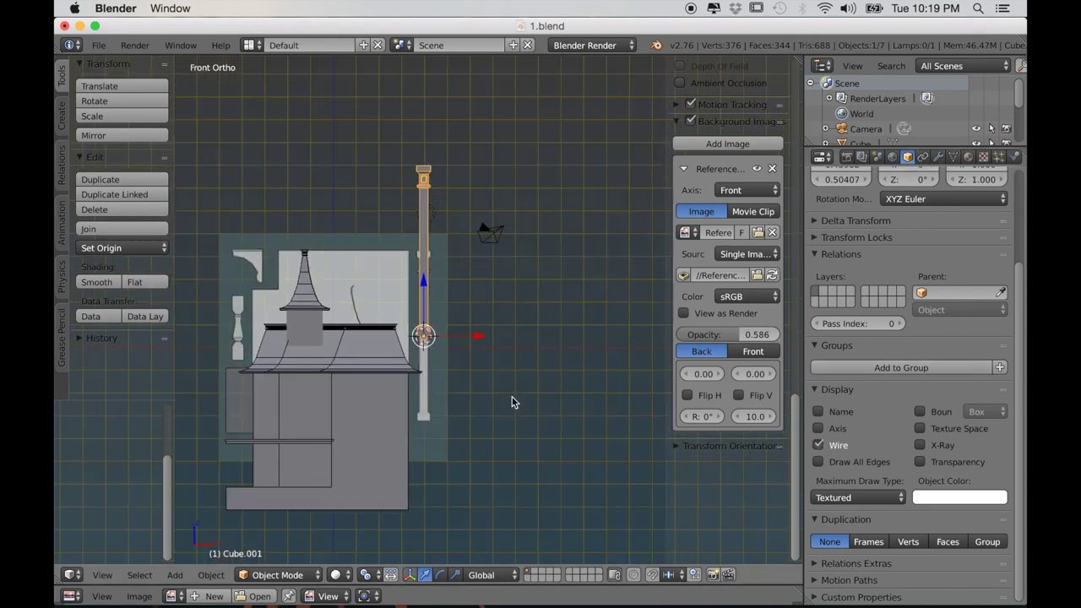
key(g)
key(z)
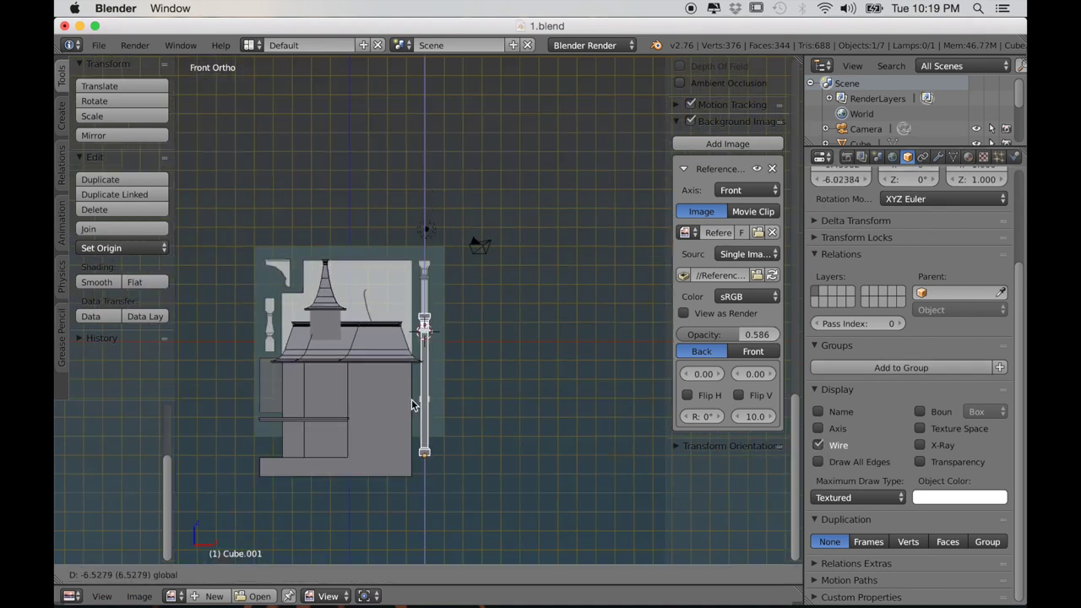
click(412, 408)
drag(482, 458, 447, 461)
click(328, 461)
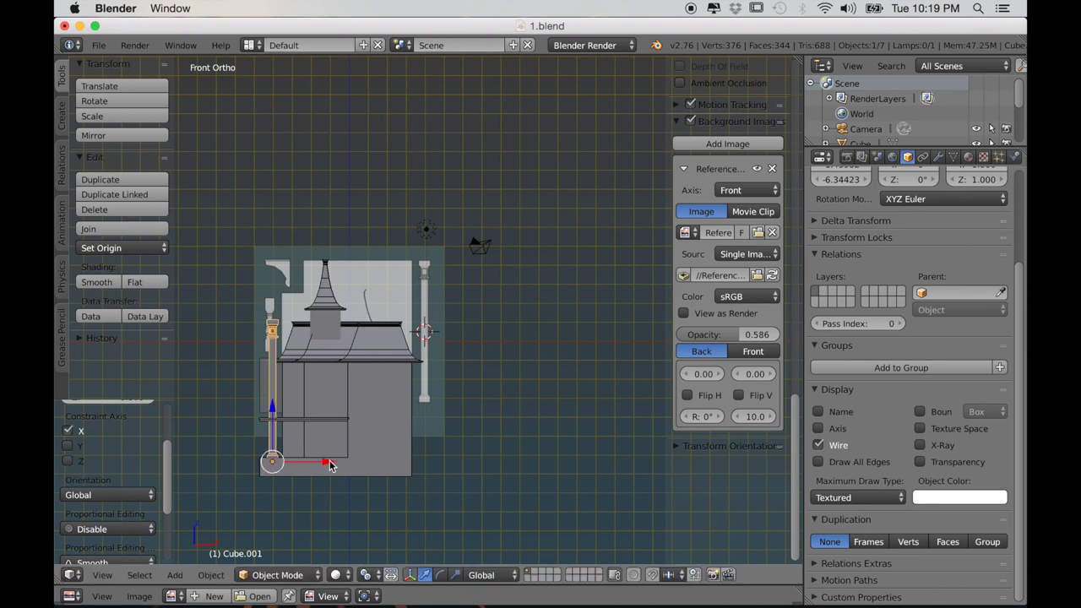
Step: Show the column's foot and the porch base in wireframe to align them in front view
scroll(384, 521, up, 8)
scroll(556, 351, up, 3)
shift+middle_drag(529, 432, 600, 342)
scroll(600, 342, up, 3)
mouse_move(540, 472)
shift+middle_down()
mouse_move(610, 343)
mouse_move(505, 445)
shift+middle_up()
scroll(504, 445, up, 1)
key(z)
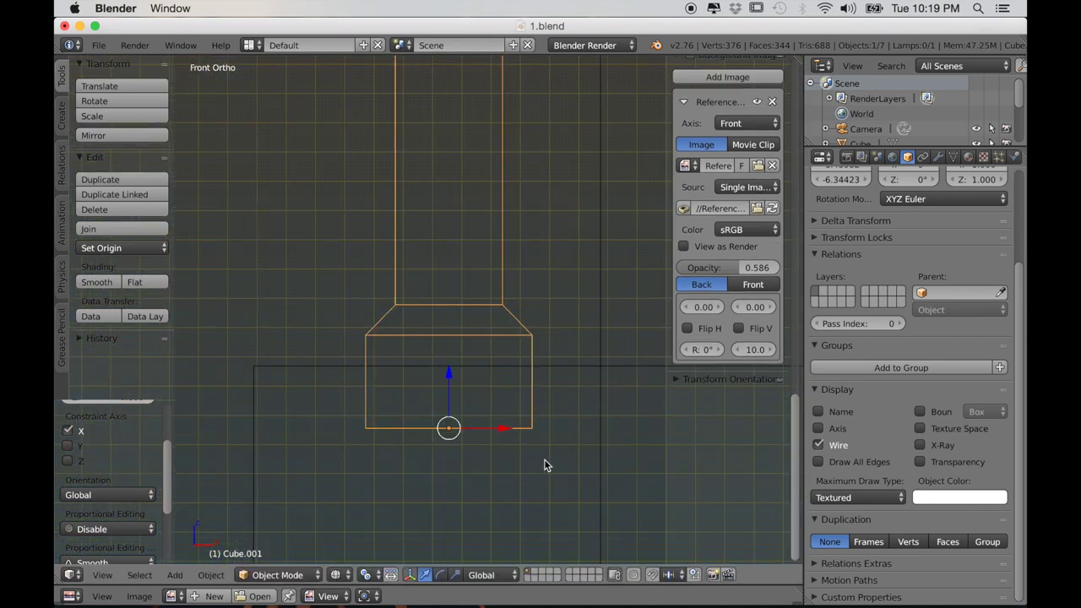
Step: Move the column to the outer corner of the porch base and scale it down uniformly to about 0.255 to fit under the roof
key(g)
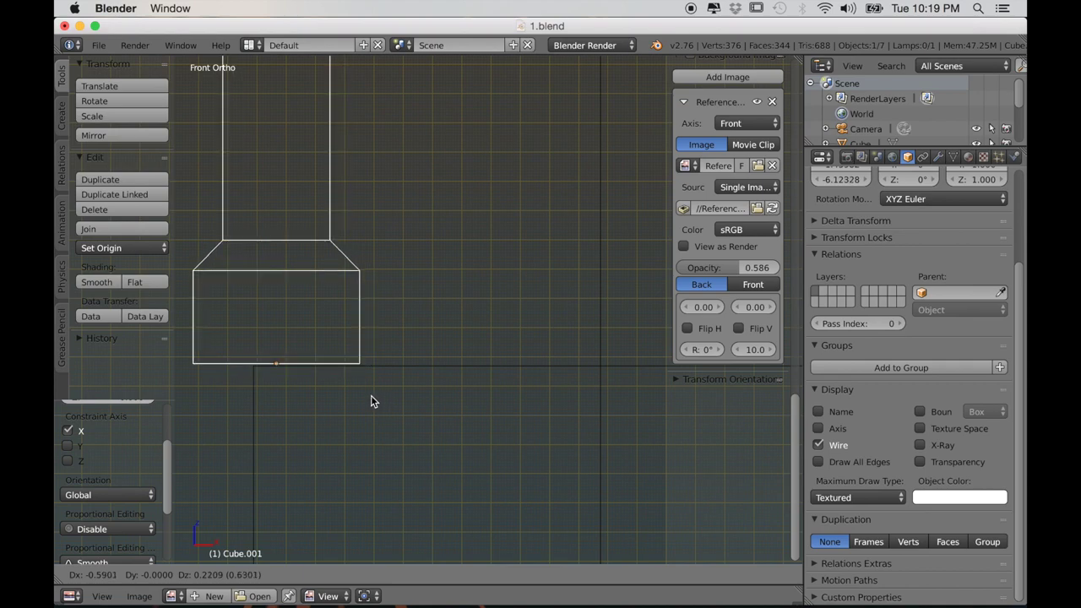
click(371, 396)
scroll(404, 403, down, 5)
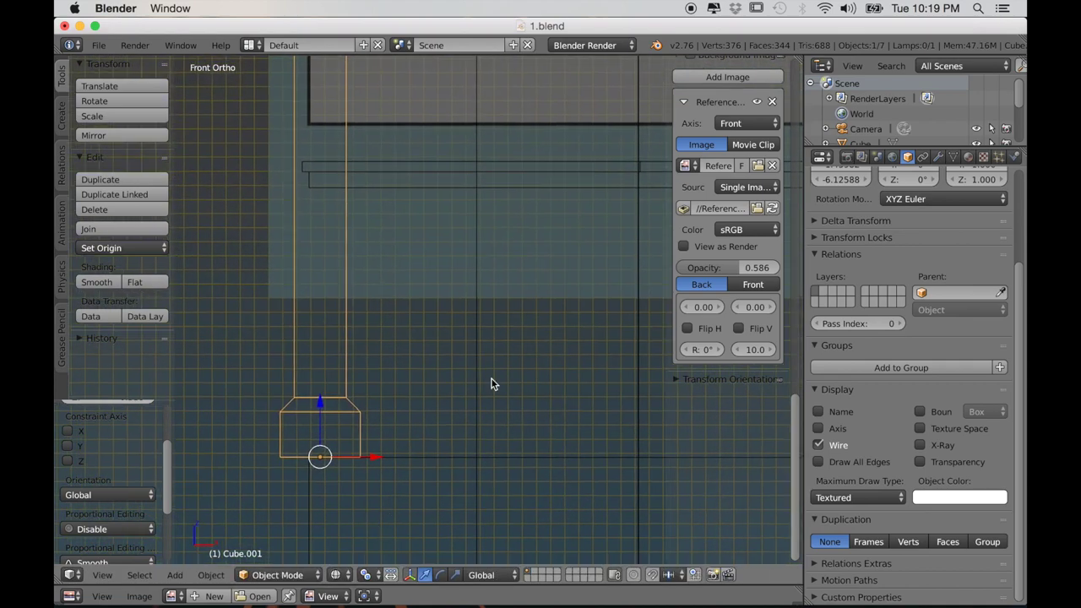
key(s)
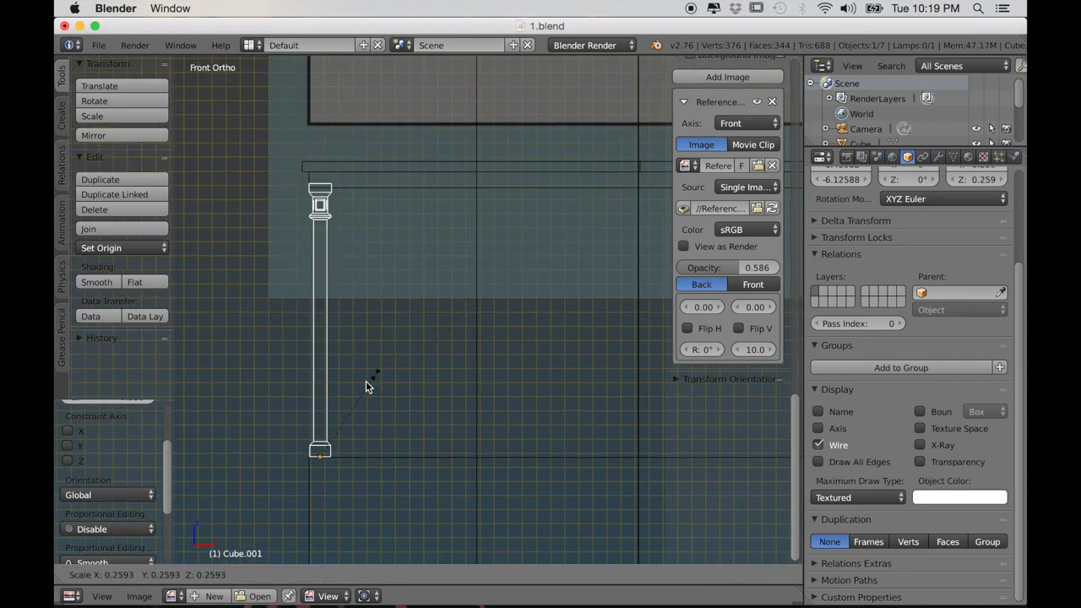
click(376, 380)
Step: Lower the column onto the porch floor and rescale it uniformly to about 0.256 so its capital meets the roof's underside
scroll(382, 434, up, 3)
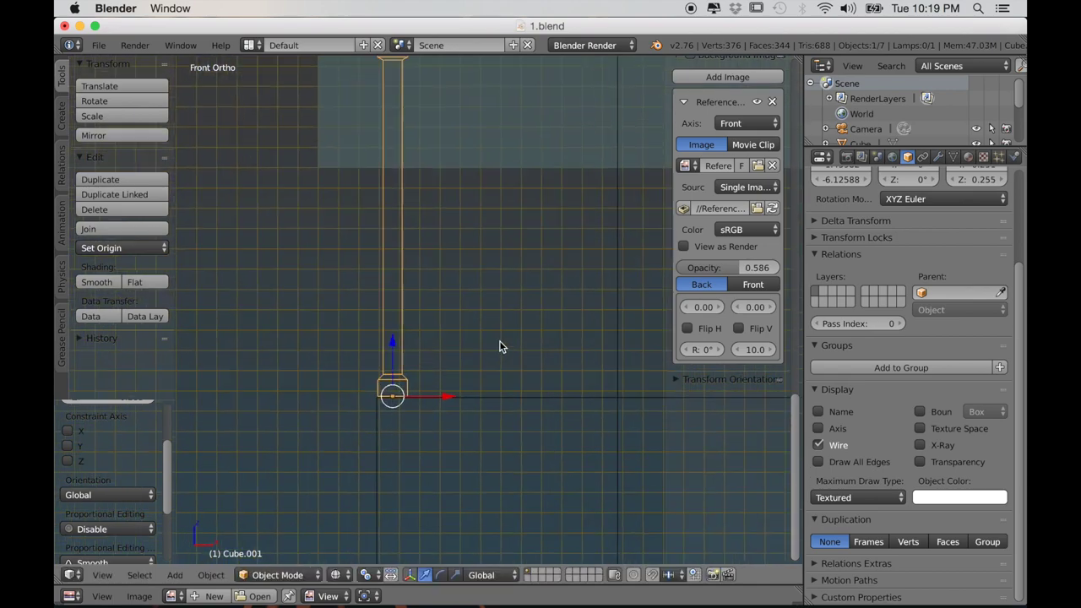
scroll(431, 380, up, 7)
drag(400, 426, 398, 435)
scroll(398, 436, down, 10)
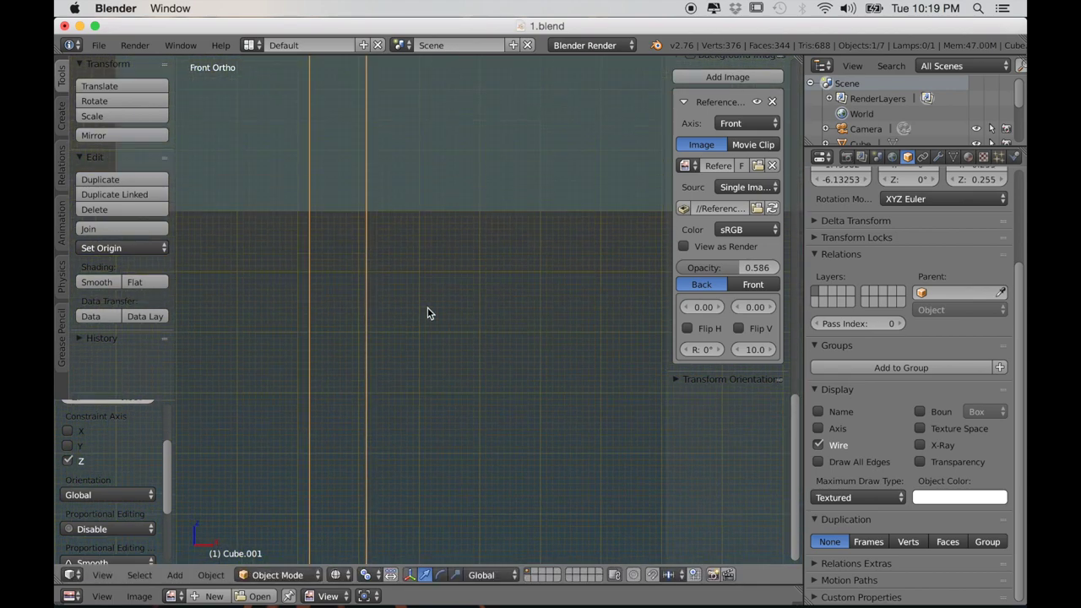
scroll(439, 237, up, 7)
key(s)
click(478, 210)
scroll(478, 211, down, 4)
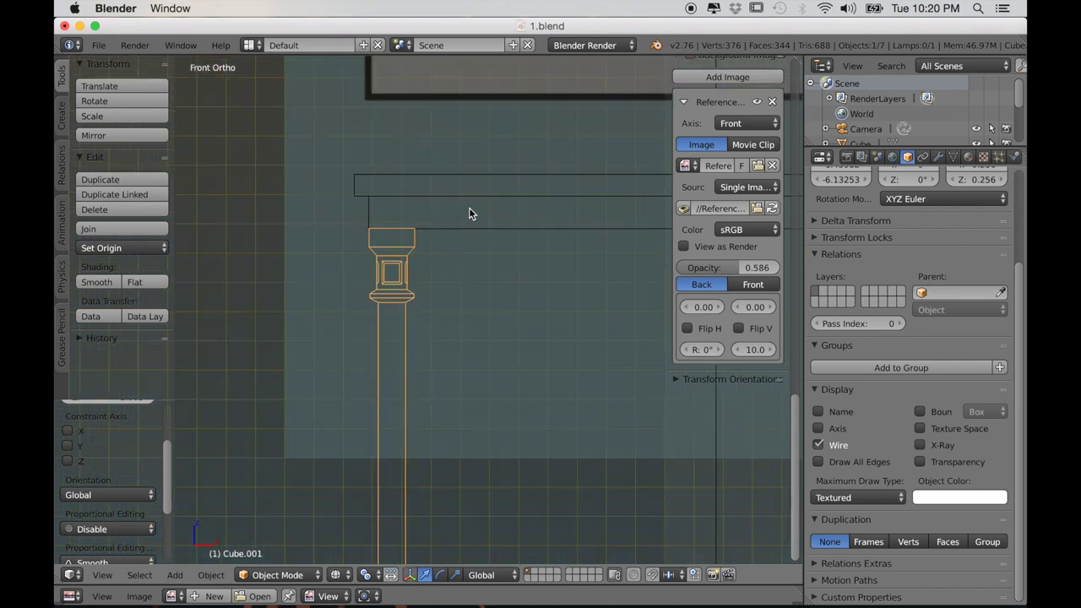
Step: In the left orthographic view, move the column along Y to the far end of the porch edge
key(ctrl+KP_3)
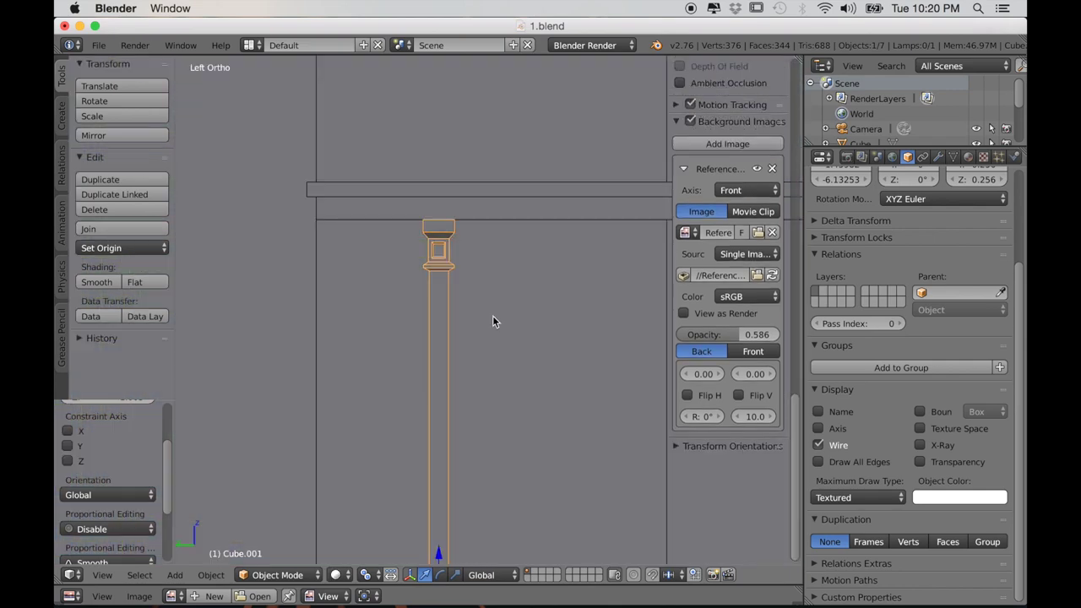
drag(350, 399, 277, 399)
scroll(397, 392, down, 2)
scroll(399, 392, up, 2)
shift+middle_drag(470, 345, 422, 428)
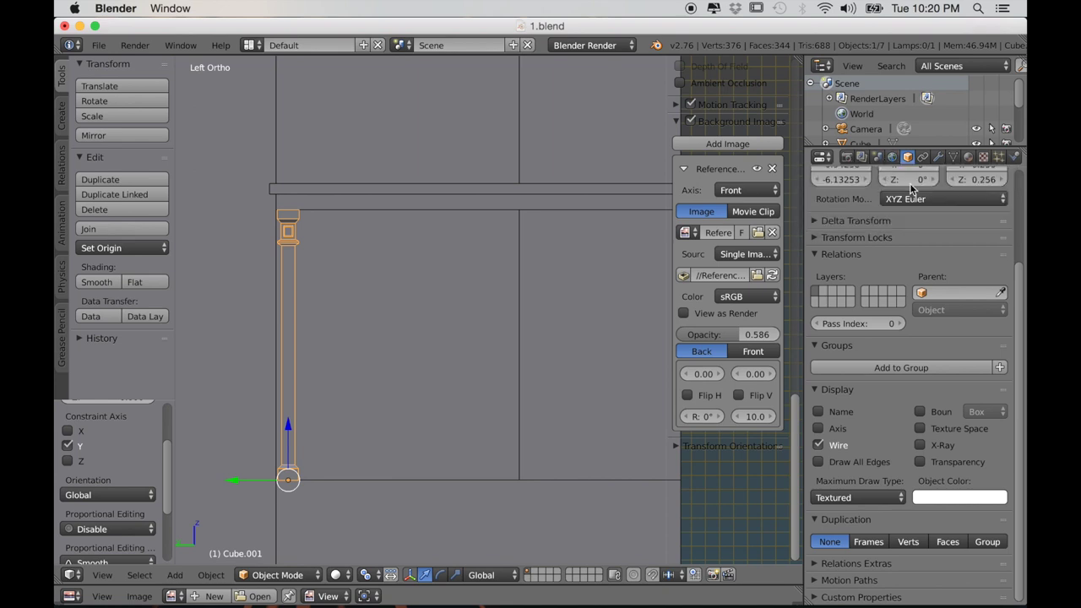
Step: Add an Array modifier to the column with a relative offset of 0, -1, 0 and a count of 4
click(938, 157)
click(857, 209)
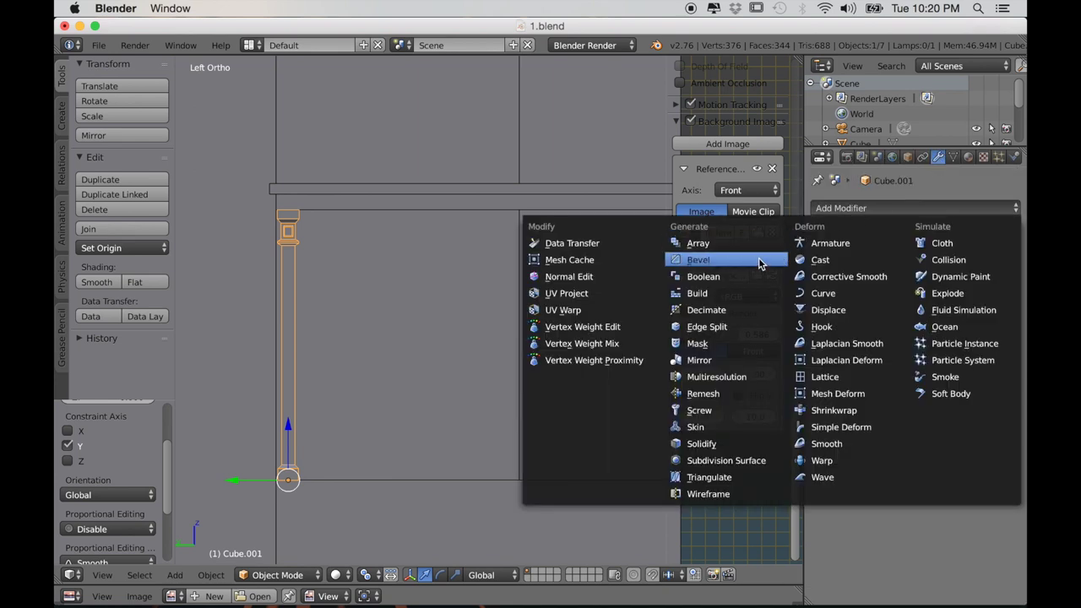
click(755, 244)
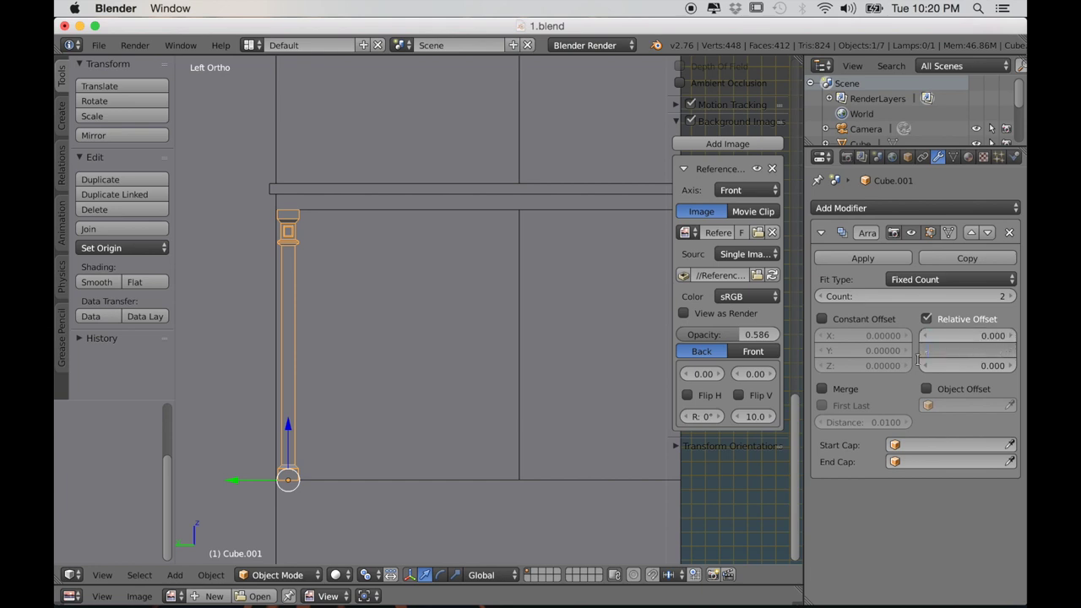
key(Return)
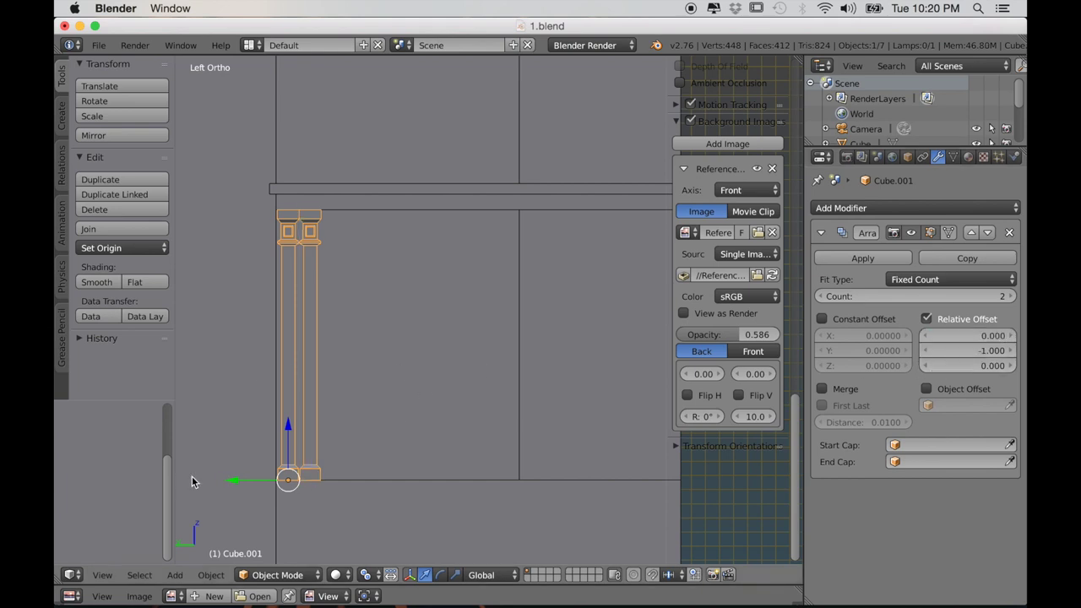
click(1012, 297)
click(1011, 296)
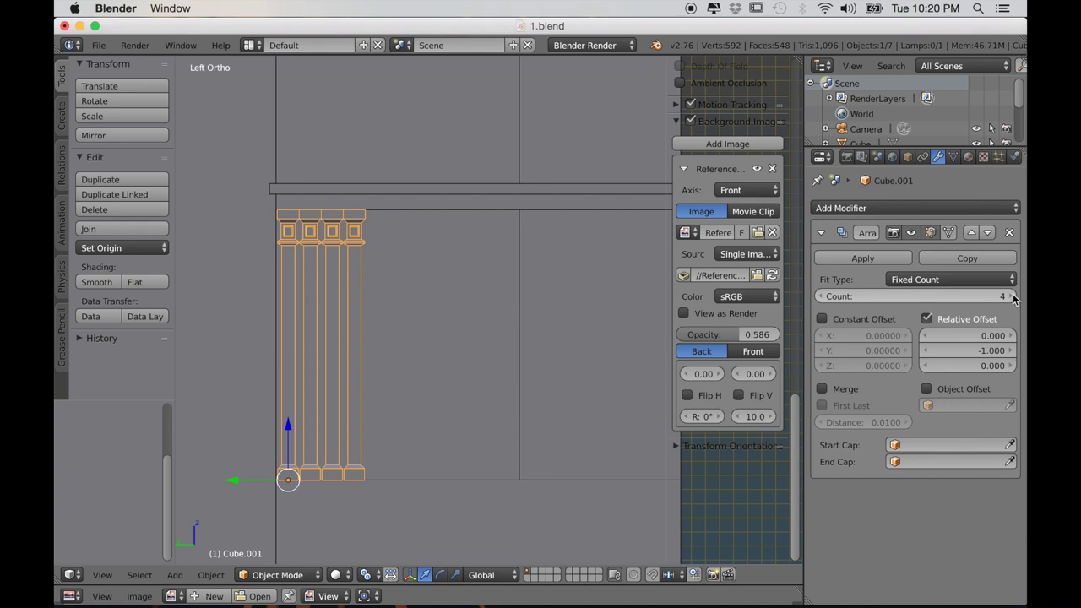
Step: Set the array's relative Y offset to -5.7 to spread the four columns along the porch side
scroll(403, 413, down, 2)
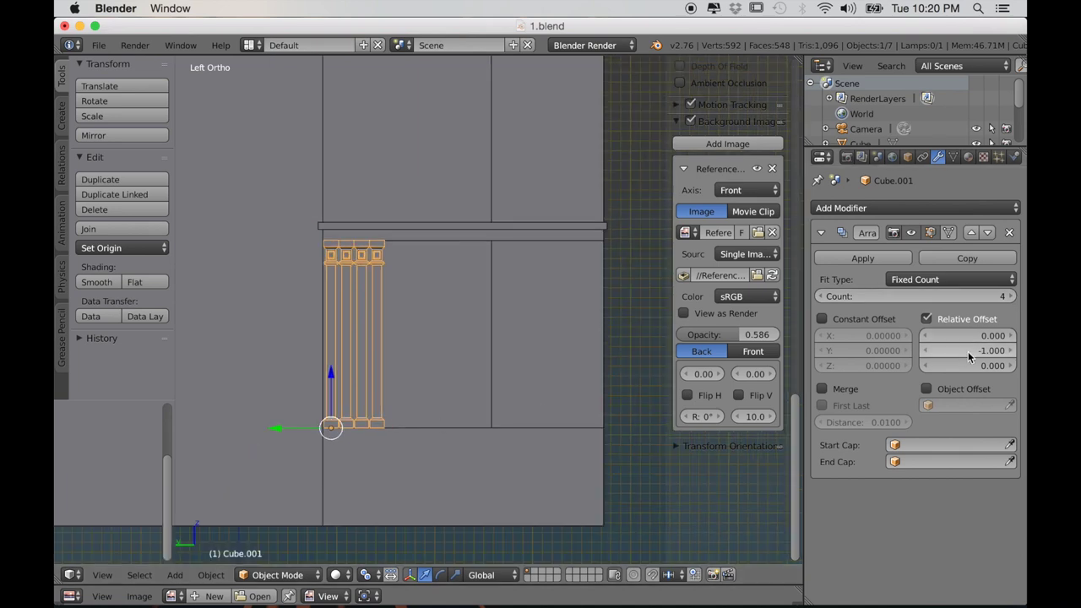
drag(967, 350, 923, 356)
scroll(555, 434, up, 1)
shift+middle_drag(555, 434, 481, 306)
scroll(498, 321, up, 2)
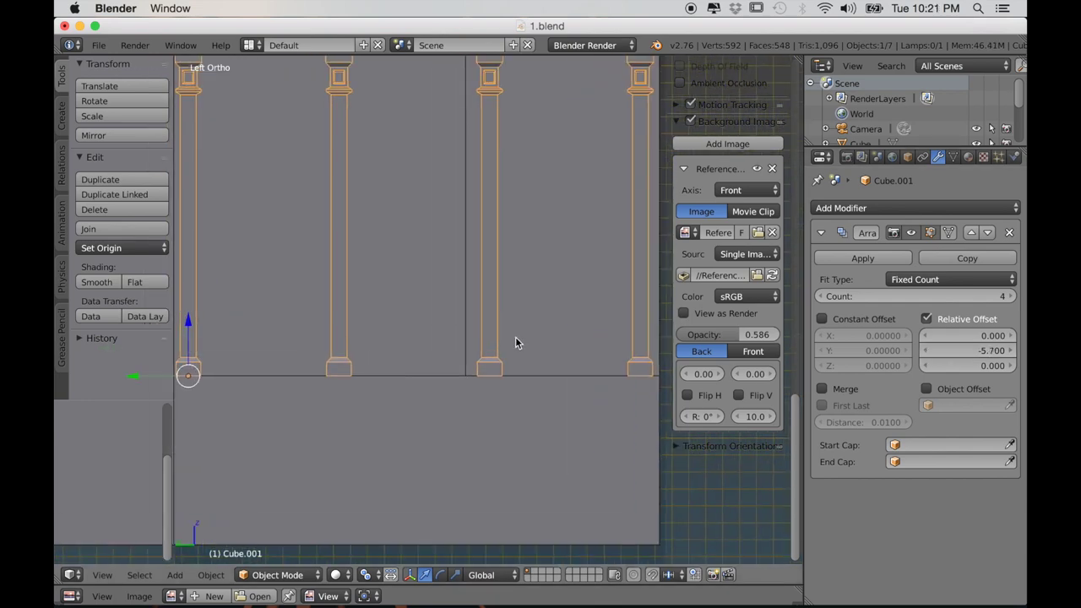
Step: Hide the viewport's side shelves and shift the column row about -0.011 along Y to align with the porch corners
key(t)
key(n)
scroll(498, 376, up, 1)
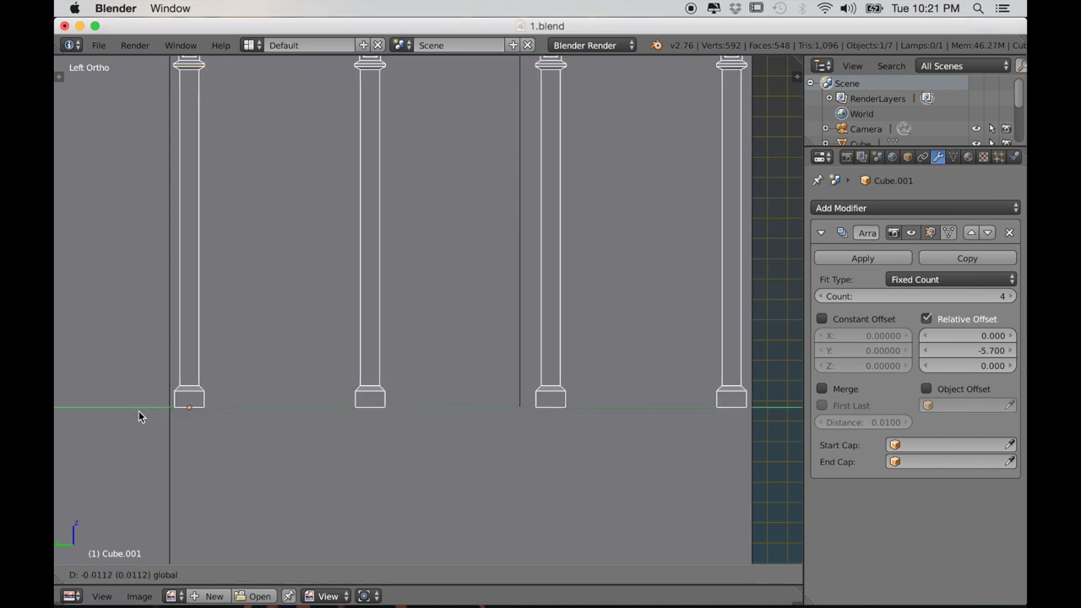
scroll(355, 402, down, 2)
shift+middle_drag(494, 368, 494, 399)
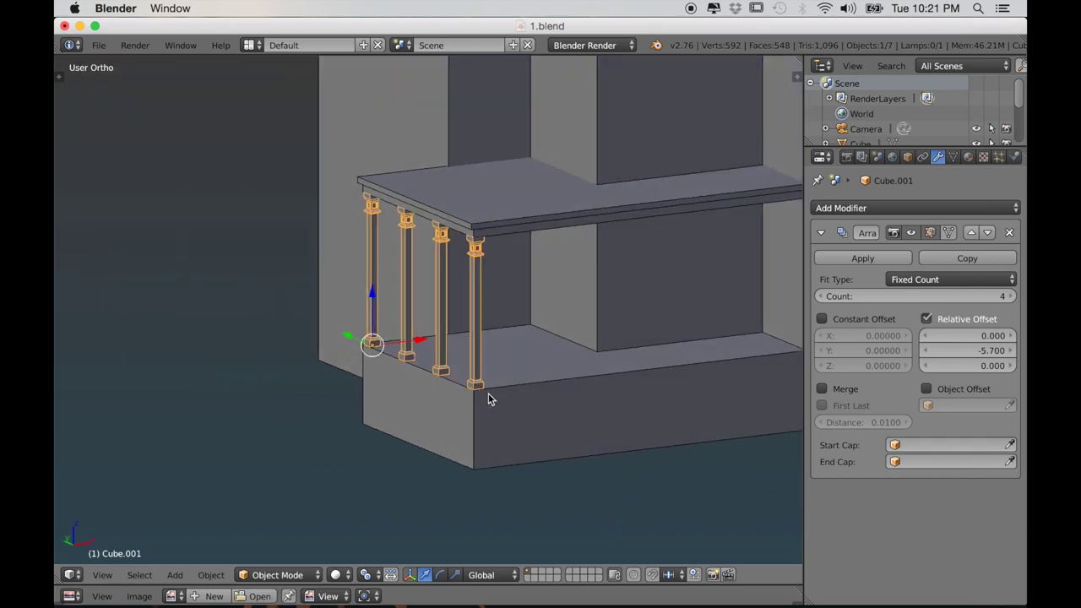
Step: Apply the Array modifier and select all geometry of the first and last columns in Edit Mode
click(856, 256)
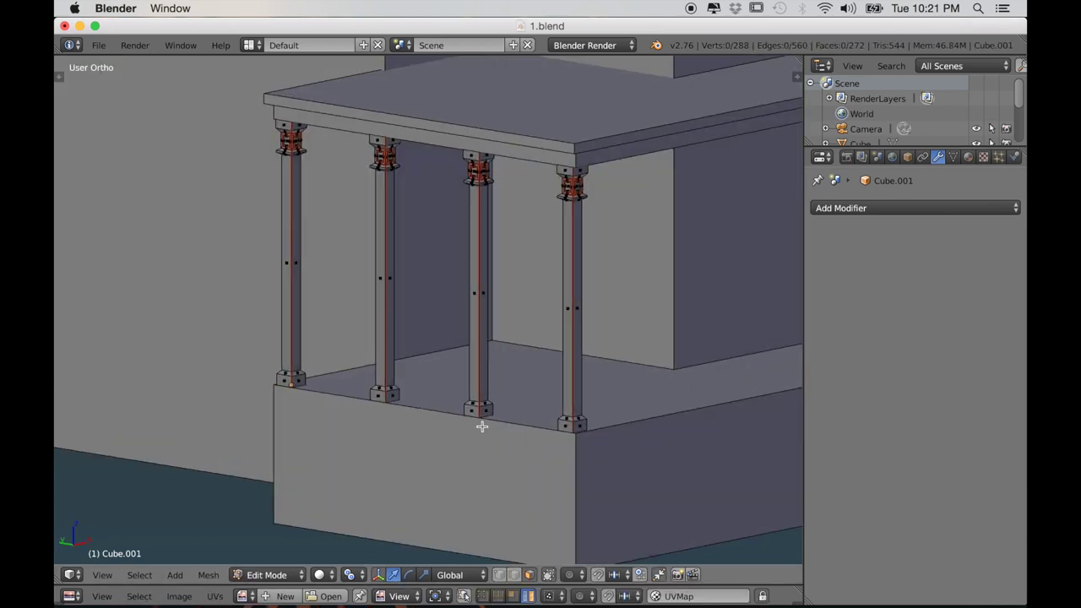
key(l)
key(z)
key(b)
drag(227, 87, 313, 446)
key(b)
drag(525, 135, 635, 517)
Step: Duplicate the two selected end columns along X to the house wall's corner, working in front view
key(KP_1)
key(z)
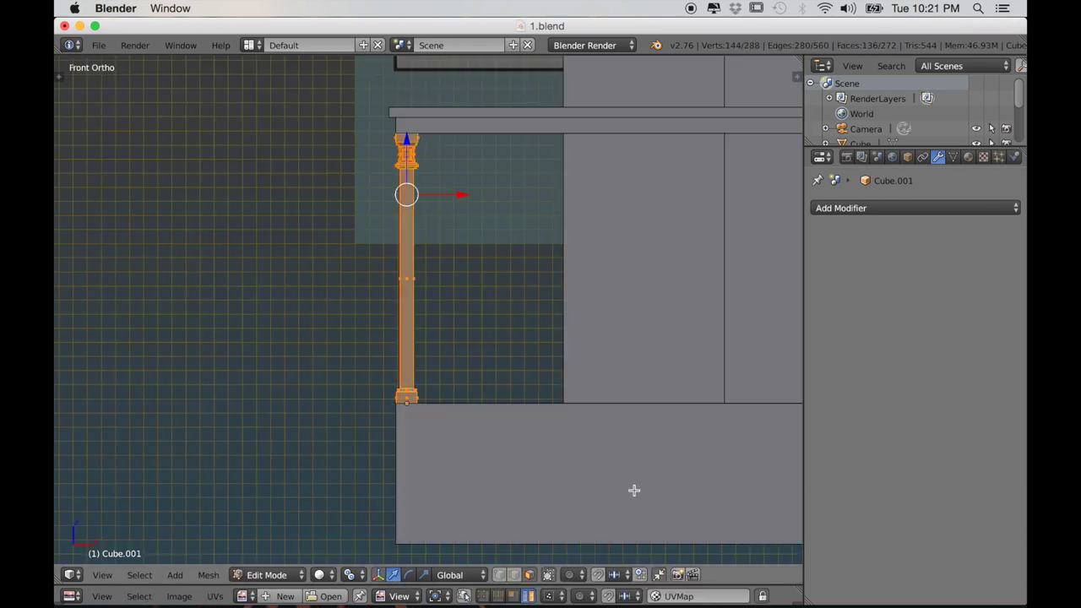
scroll(591, 471, up, 3)
key(shift+d)
key(x)
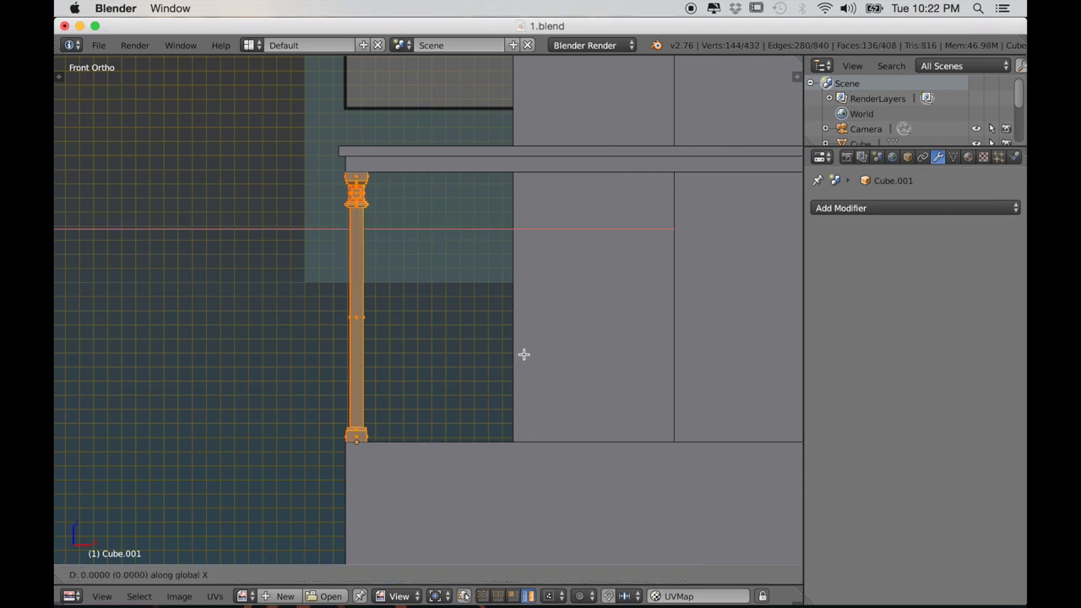
click(673, 396)
key(z)
scroll(647, 431, up, 2)
mouse_move(646, 432)
shift+middle_down()
mouse_move(615, 430)
mouse_move(566, 316)
shift+middle_up()
key(z)
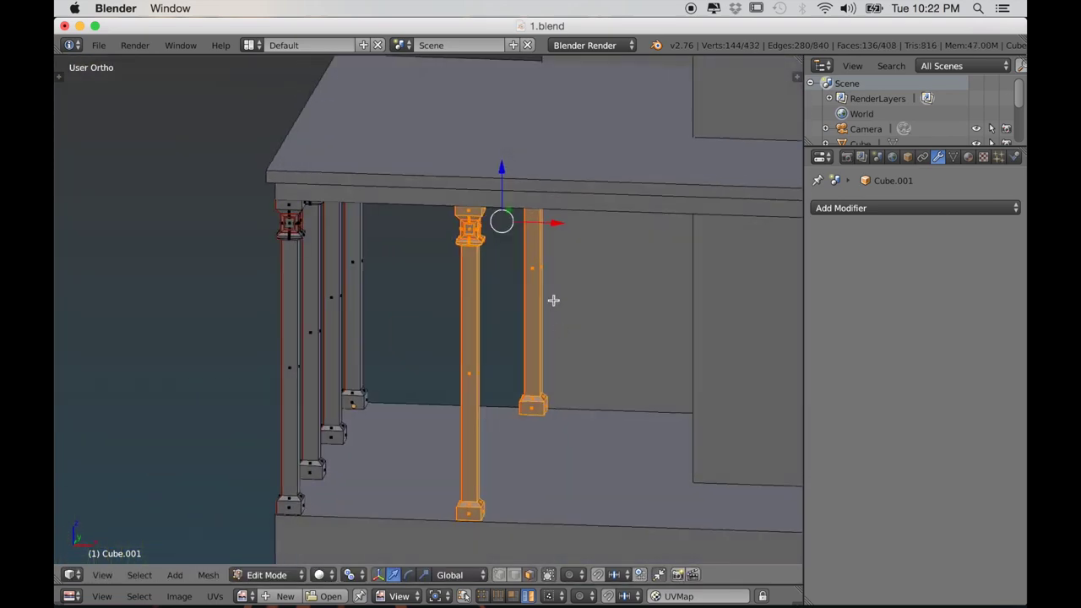
Step: Move the duplicated columns along X so their outer edge lines up with the house wall's corner
key(KP_1)
key(g)
key(x)
click(491, 308)
middle_drag(491, 309, 497, 380)
key(KP_1)
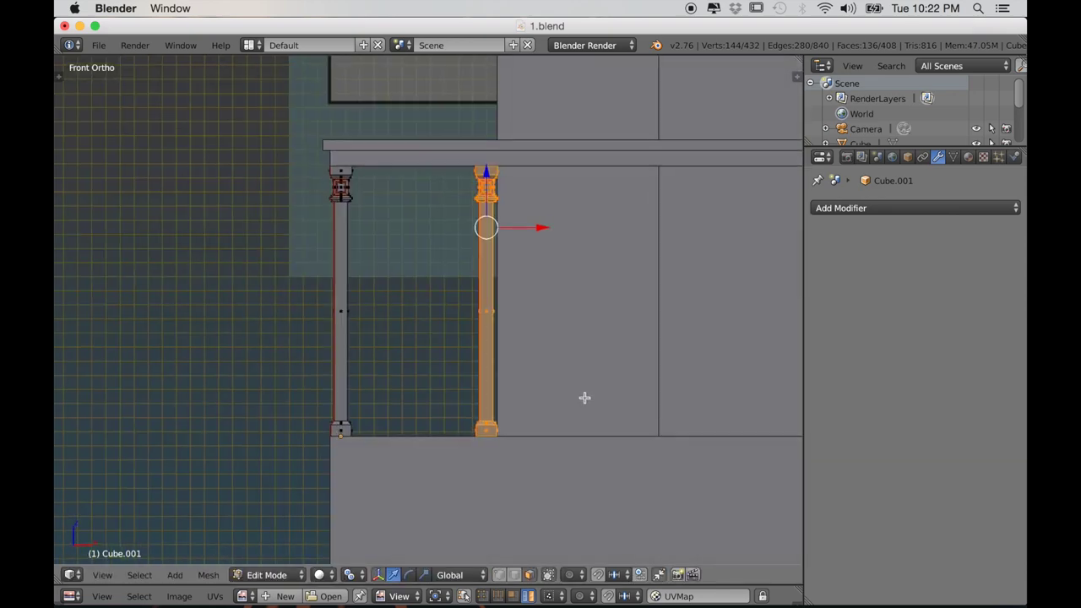
scroll(521, 428, up, 1)
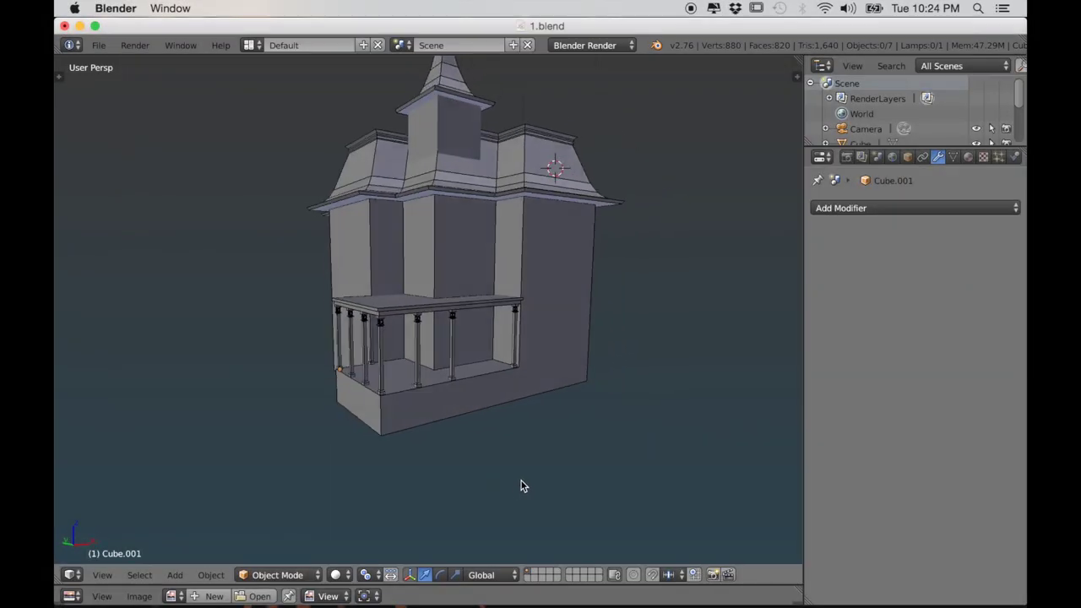
Step: In front orthographic view, place the 3D cursor on the baluster in the reference image and add a cube there
mouse_move(521, 485)
middle_down()
mouse_move(565, 485)
mouse_move(518, 489)
middle_up()
key(KP_1)
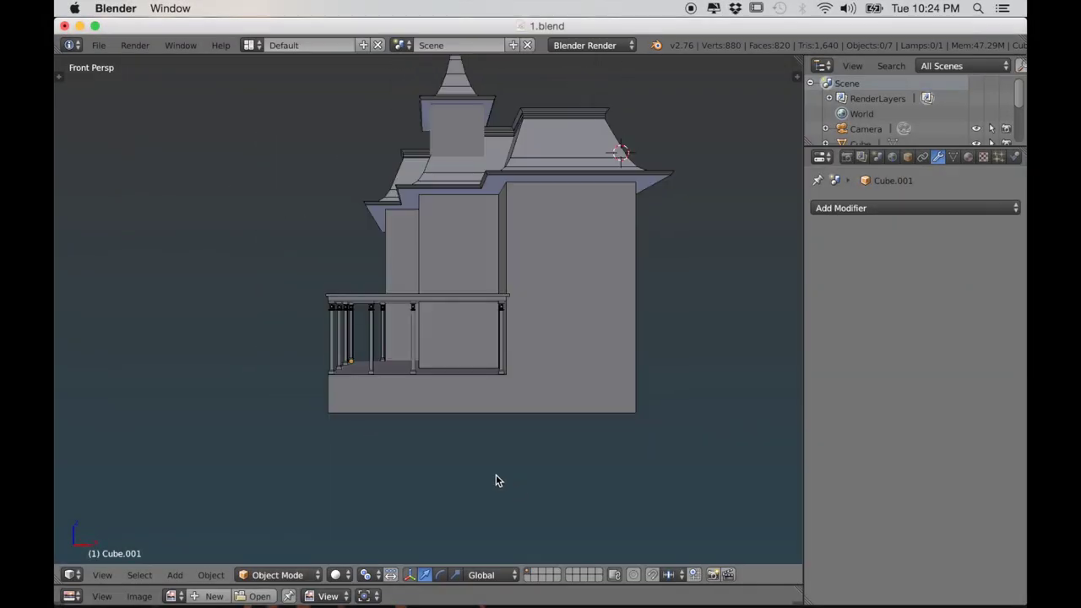
key(KP_5)
scroll(515, 498, up, 3)
scroll(526, 439, up, 10)
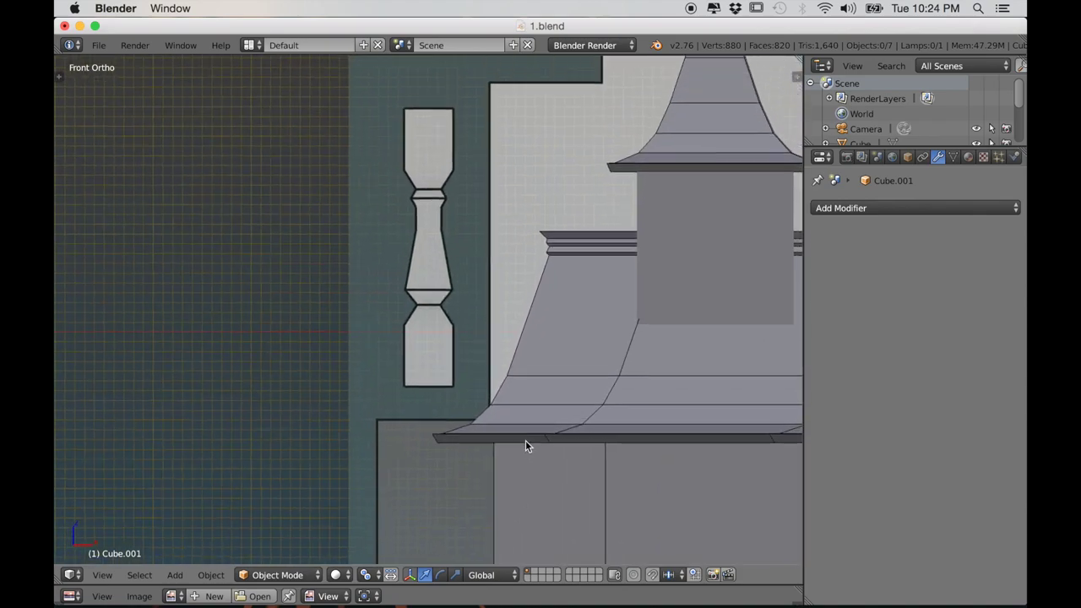
scroll(429, 307, down, 2)
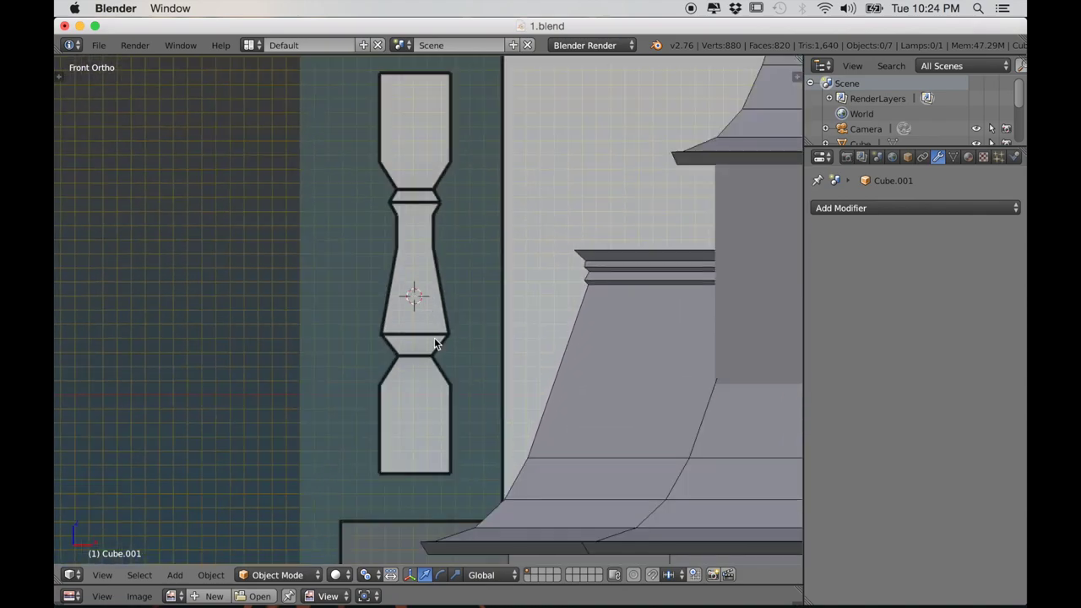
key(shift+a)
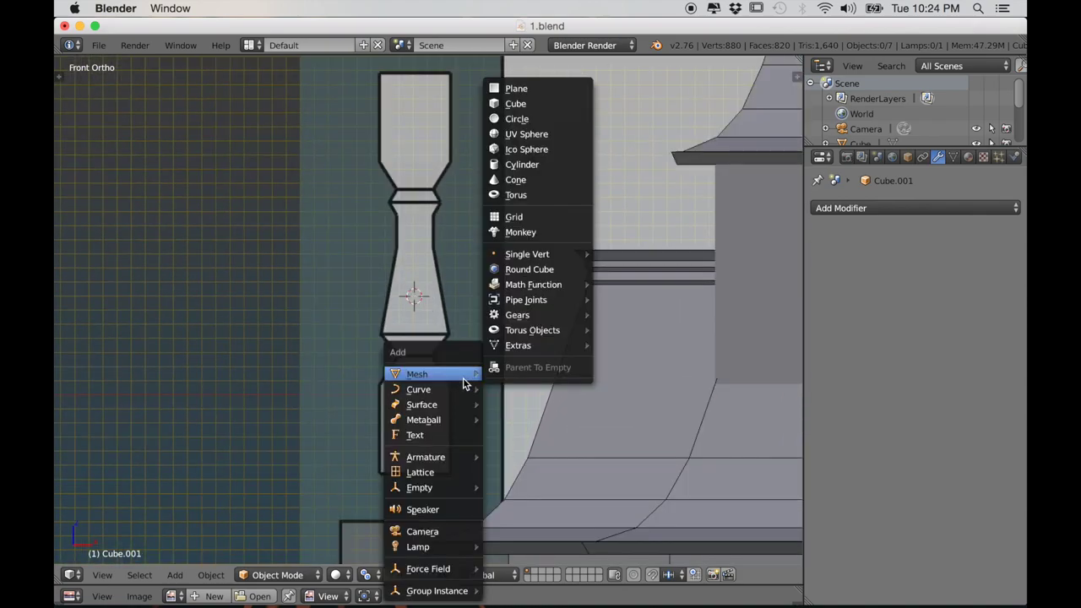
click(531, 105)
Step: Scale the cube down in Edit Mode with wireframe display and lower it along Z onto the baluster's bottom block
key(z)
key(Tab)
key(z)
key(z)
key(s)
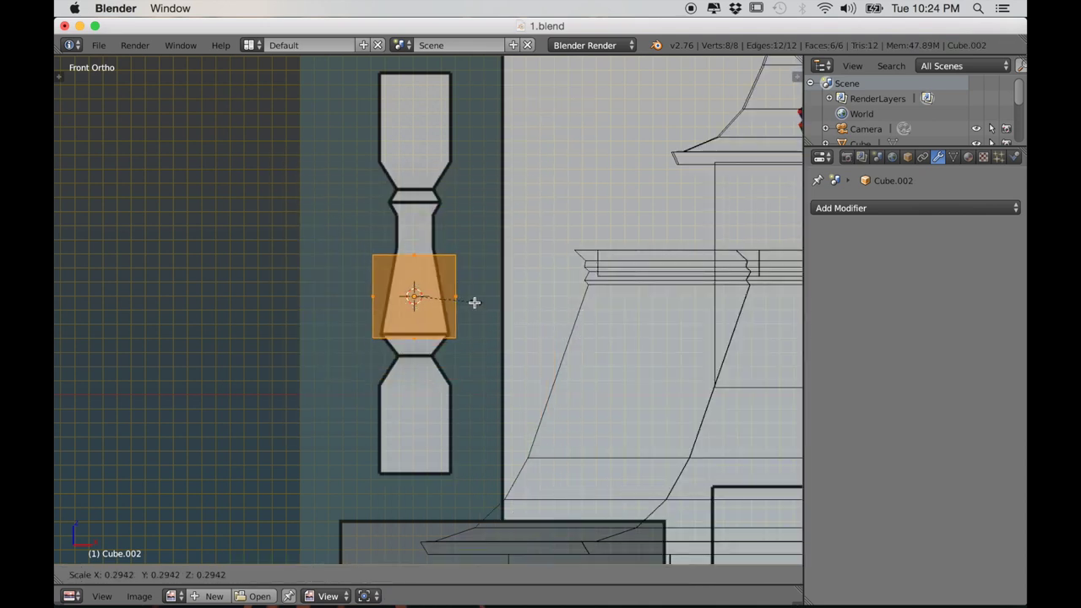
click(459, 301)
key(g)
key(z)
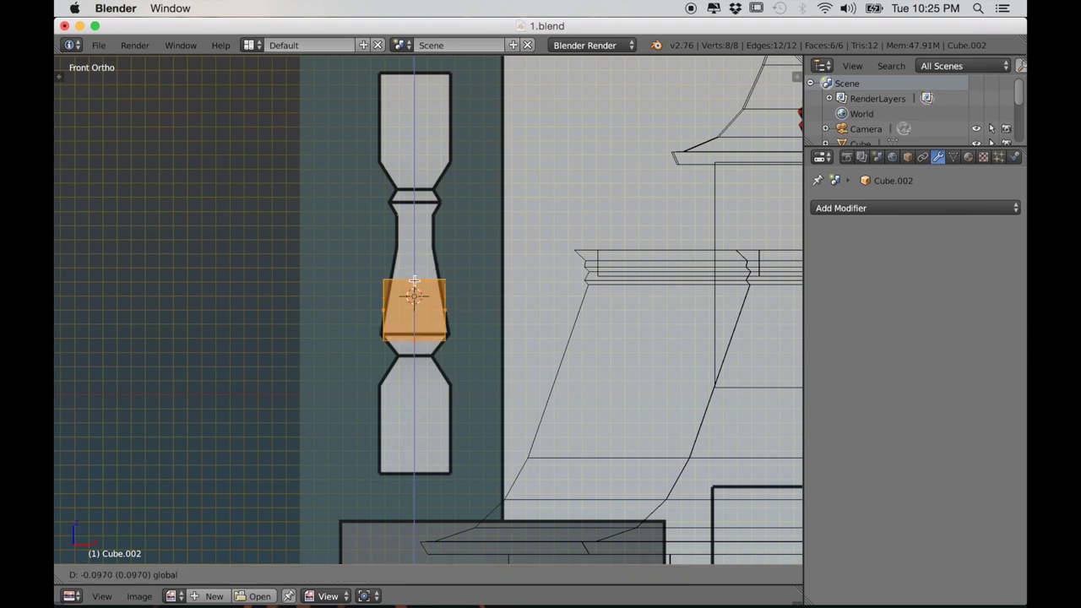
click(419, 395)
Step: Scale the cube to the bottom block's width and raise its top face to the block's upper corners
shift+middle_drag(452, 392, 460, 292)
scroll(495, 337, up, 3)
key(s)
click(505, 382)
key(Tab)
key(Tab)
shift+middle_drag(420, 265, 424, 306)
right_click(416, 350)
scroll(460, 341, down, 1)
shift+middle_drag(461, 340, 459, 375)
drag(424, 325, 425, 291)
Step: Extrude the top face up to the lower neck, narrow it there, and extrude again to the wide collar above
key(e)
click(480, 359)
key(s)
click(472, 357)
key(e)
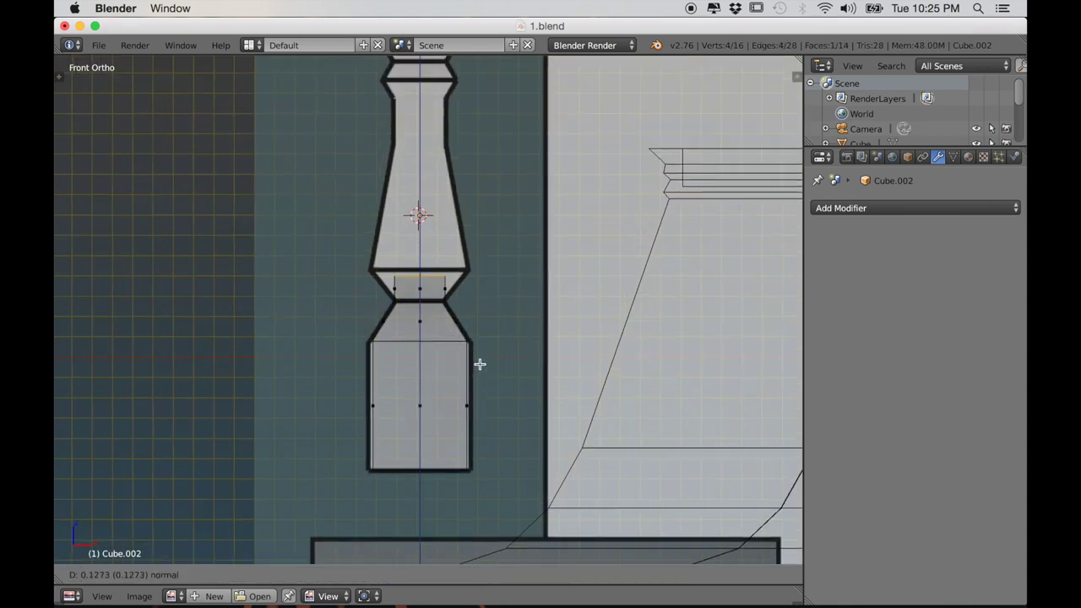
click(578, 358)
shift+middle_drag(540, 310, 533, 434)
Step: Extrude the collar's top face upward through the tapered shaft and the straight section above it
key(e)
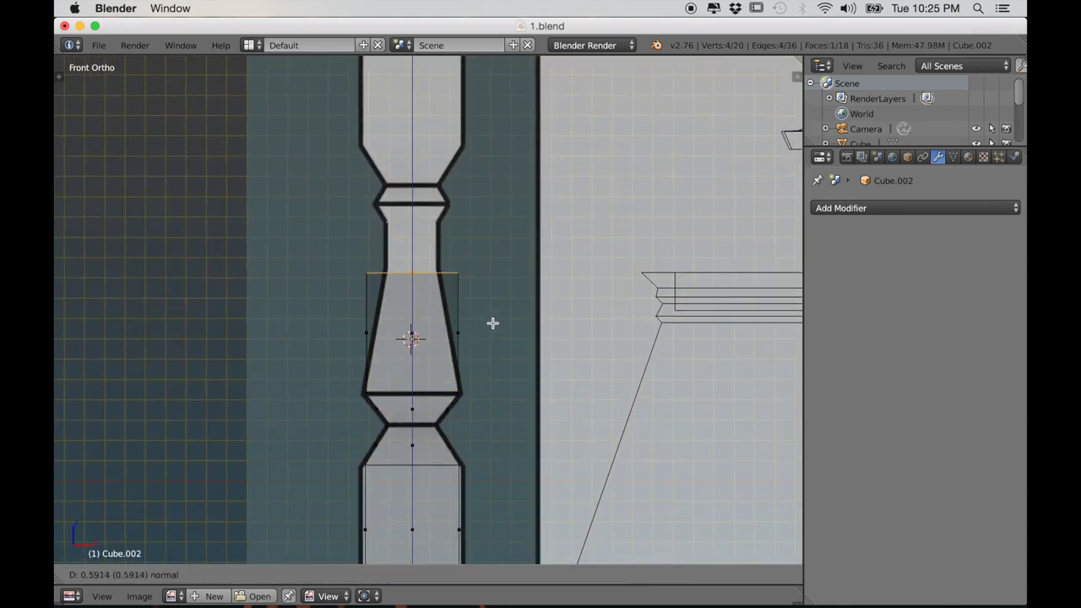
click(507, 324)
key(e)
click(425, 326)
shift+middle_drag(459, 314, 470, 362)
scroll(466, 393, up, 3)
Step: Extrude the upper ring in two sections, flaring out to its widest line and narrowing back above it
key(e)
click(452, 372)
key(s)
click(566, 353)
key(e)
click(499, 379)
key(s)
click(528, 360)
Step: Extrude the face above the ring and widen it to match the lower corners of the baluster's top block
shift+middle_drag(538, 358, 550, 499)
key(e)
click(504, 439)
key(s)
click(700, 481)
drag(436, 267, 436, 264)
shift+middle_drag(494, 361, 499, 411)
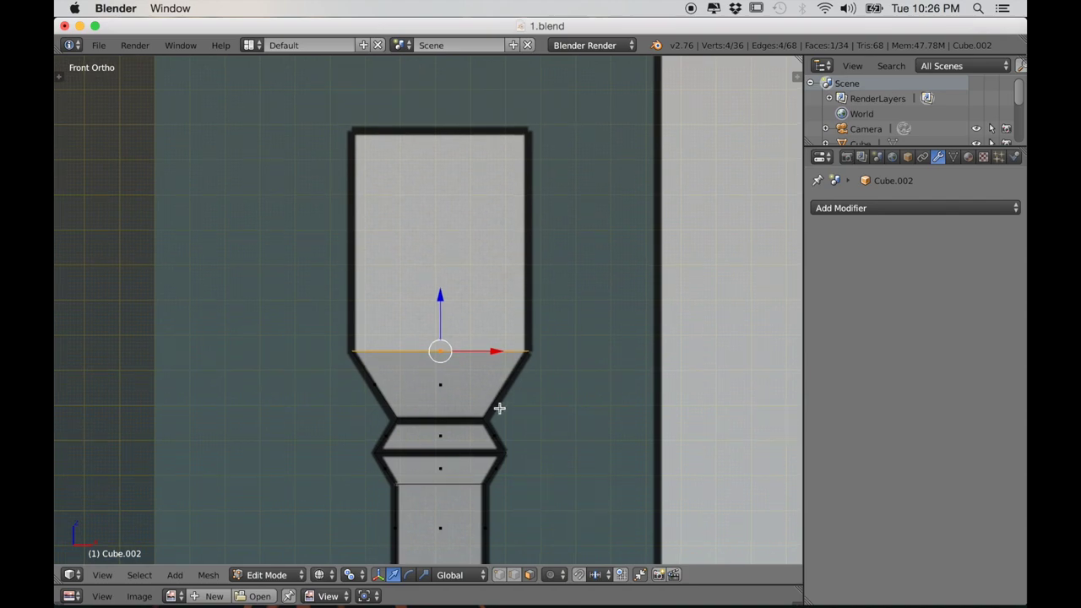
Step: Extrude the top block to the baluster's full height and delete its top face
key(e)
click(488, 201)
scroll(441, 211, down, 2)
key(x)
click(398, 282)
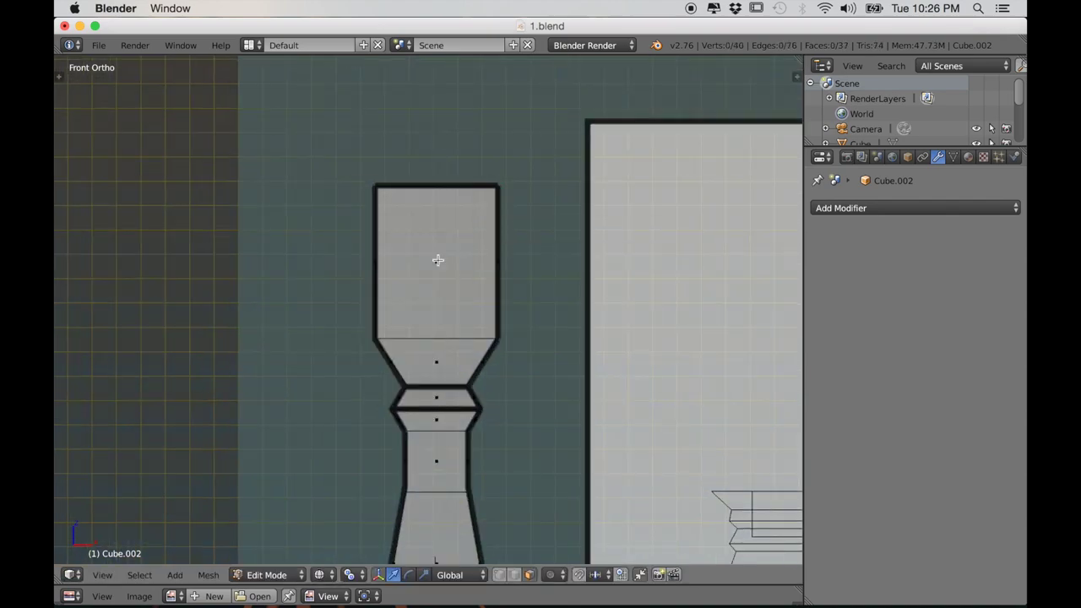
Step: Delete the bottom face of the baluster
scroll(486, 252, down, 2)
shift+scroll(486, 252, down, 3)
shift+scroll(448, 453, down, 3)
key(x)
click(439, 446)
Step: Select the vertical edge chain along one corner of the baluster and mark it as a seam in solid view
scroll(446, 441, down, 6)
middle_drag(460, 440, 465, 463)
scroll(465, 463, up, 2)
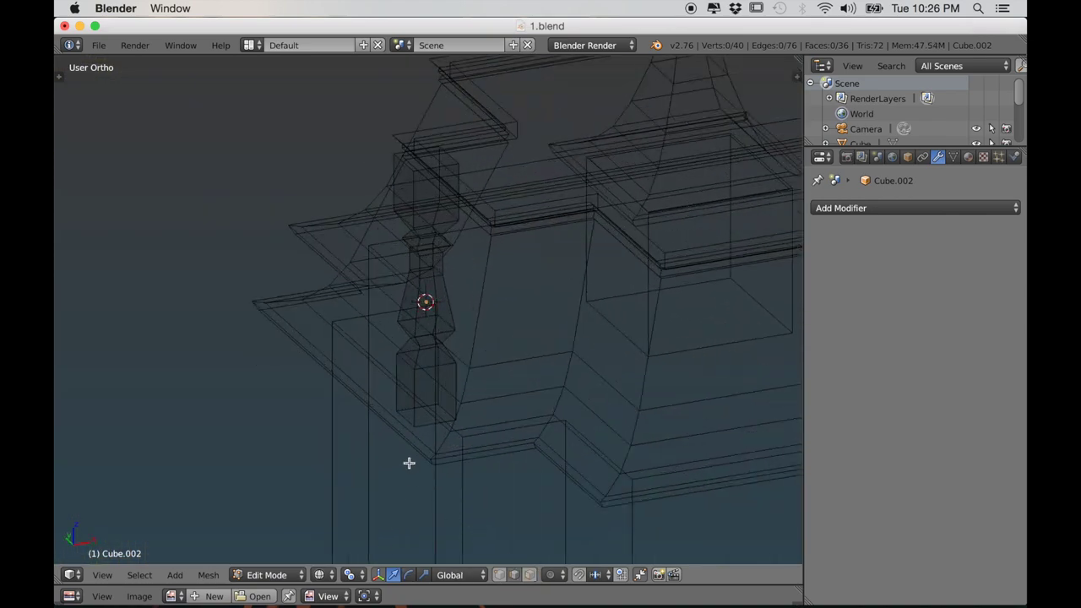
key(z)
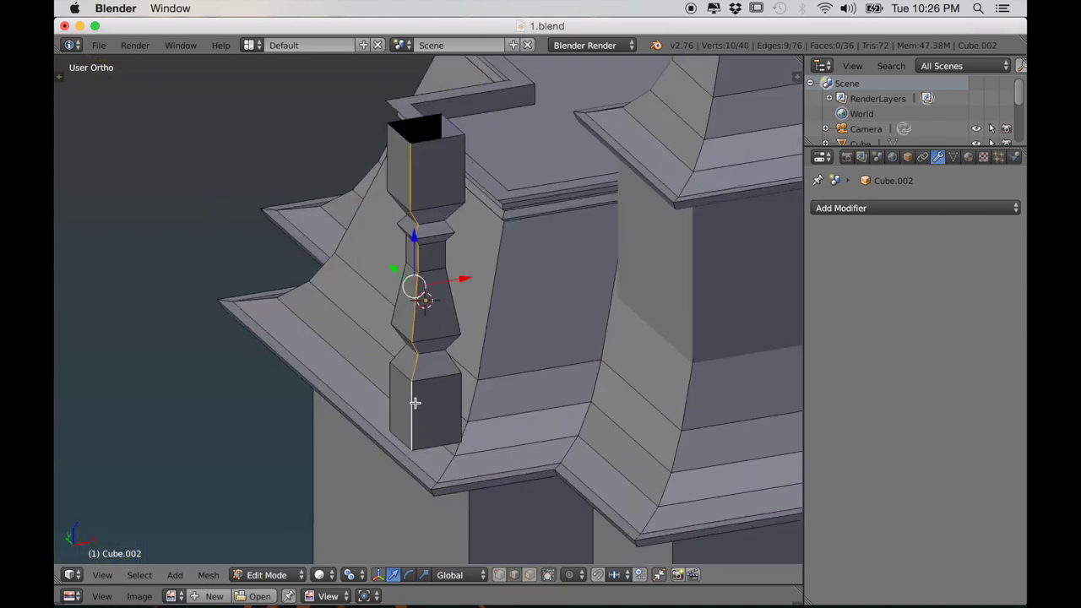
key(Tab)
key(Tab)
key(ctrl+e)
click(375, 328)
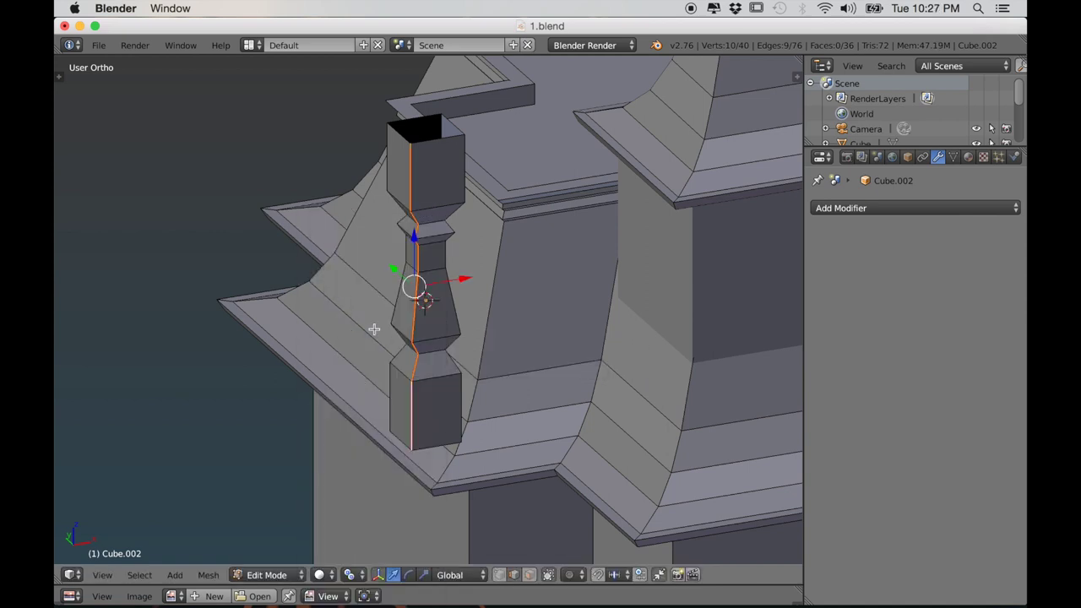
Step: Switch to face selection, select the front face of the baluster's narrow neck, and unwrap it
middle_drag(374, 328, 400, 509)
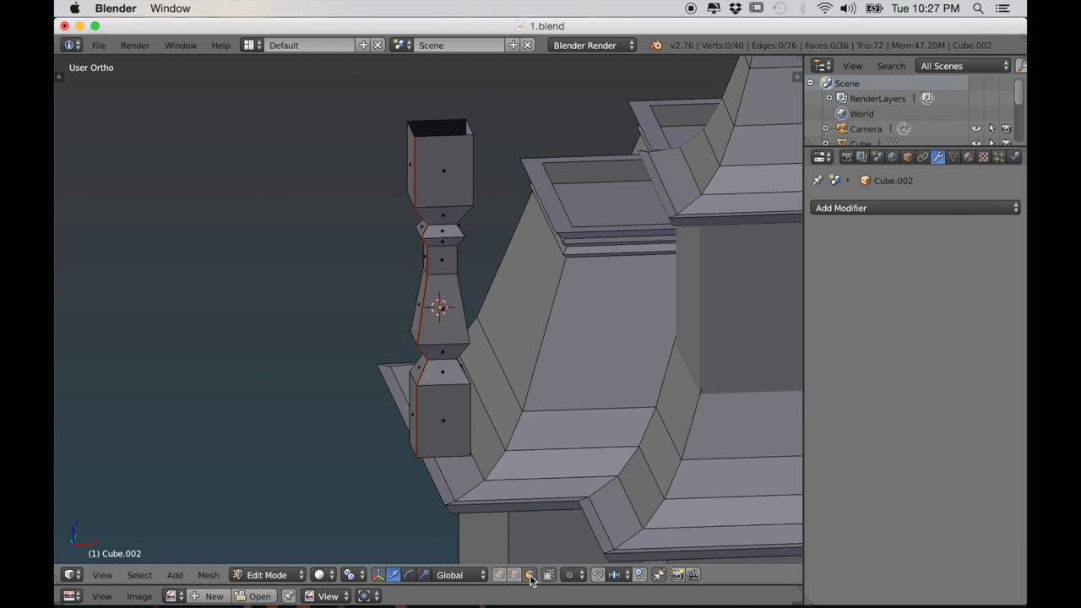
middle_drag(530, 580, 446, 446)
scroll(459, 236, up, 3)
right_click(458, 236)
key(u)
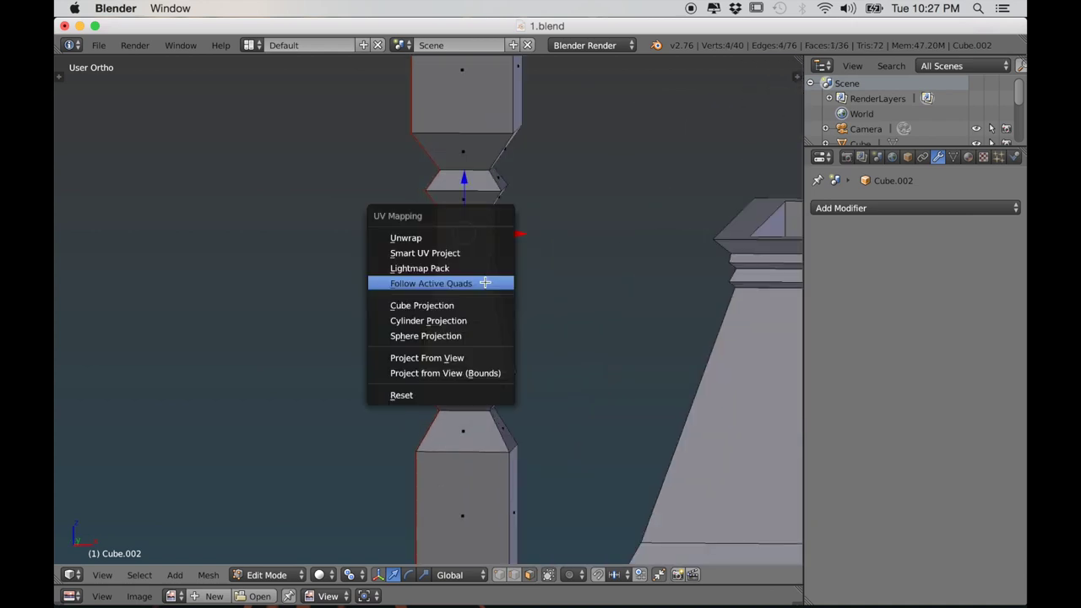
click(431, 239)
Step: Unwrap the entire baluster with Follow Active Quads and enlarge the UV editor to show the layout
key(a)
key(u)
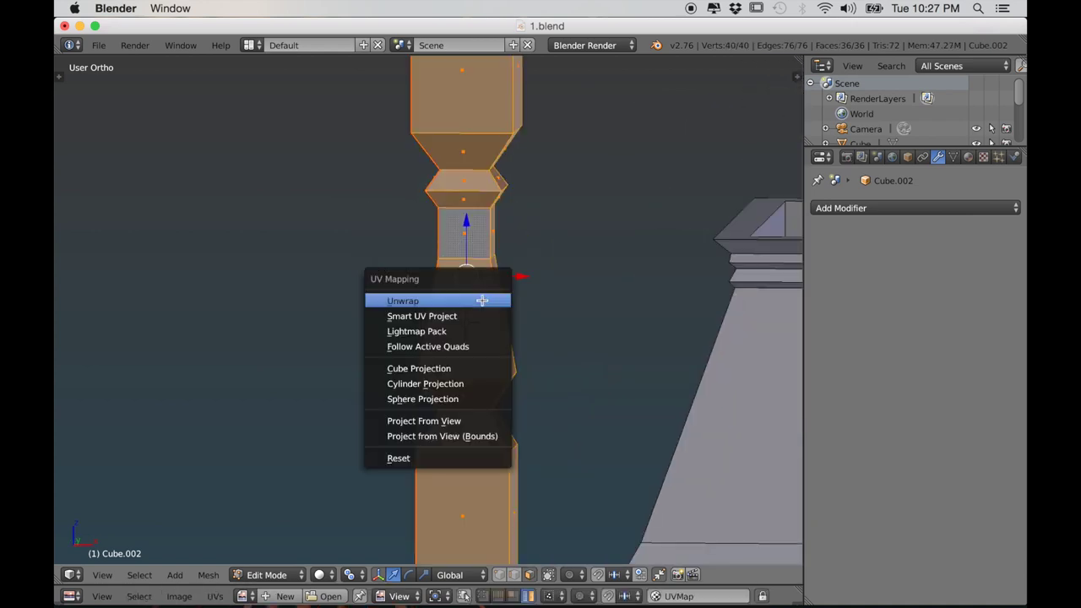
click(475, 346)
click(477, 392)
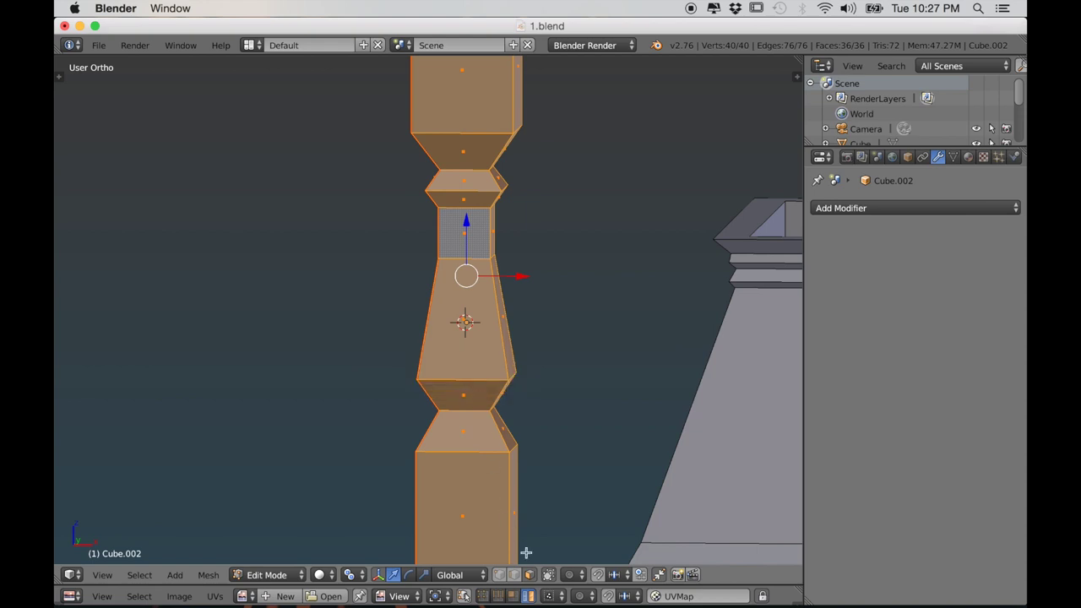
drag(541, 589, 524, 384)
scroll(498, 497, down, 3)
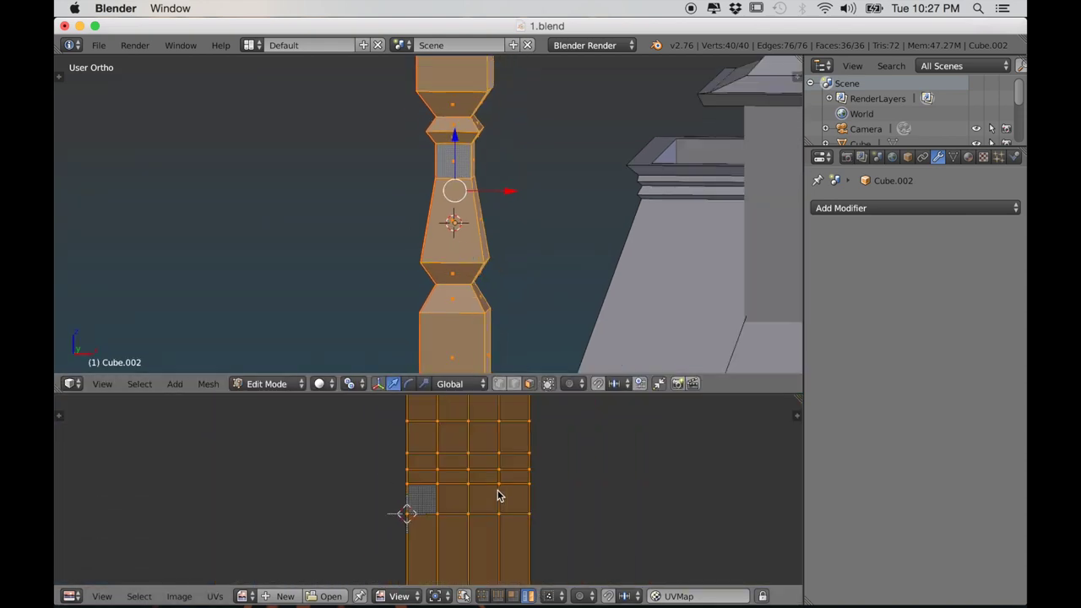
scroll(499, 497, down, 4)
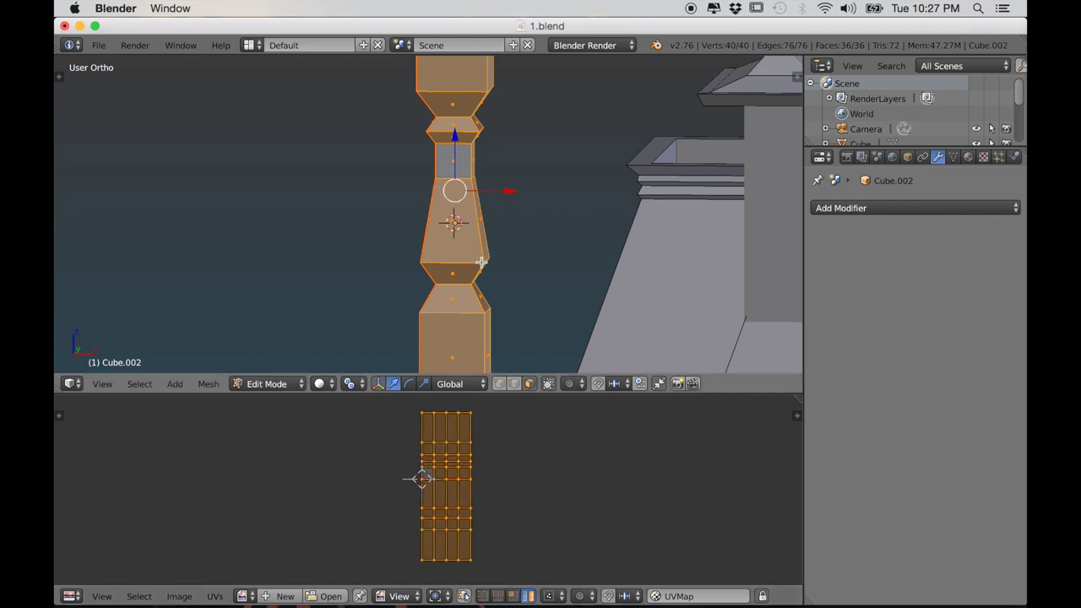
Step: Scale the baluster's UV layout down, reposition it beside the UV grid, and collapse the UV editor
scroll(481, 253, up, 2)
scroll(477, 329, down, 1)
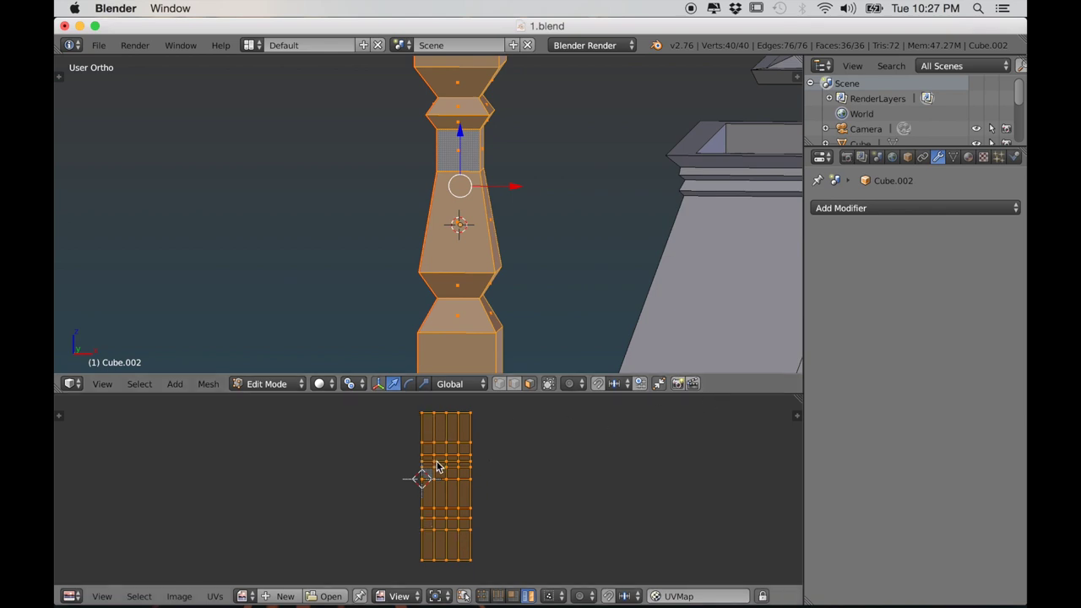
scroll(577, 560, up, 1)
middle_drag(577, 555, 555, 569)
scroll(473, 482, down, 1)
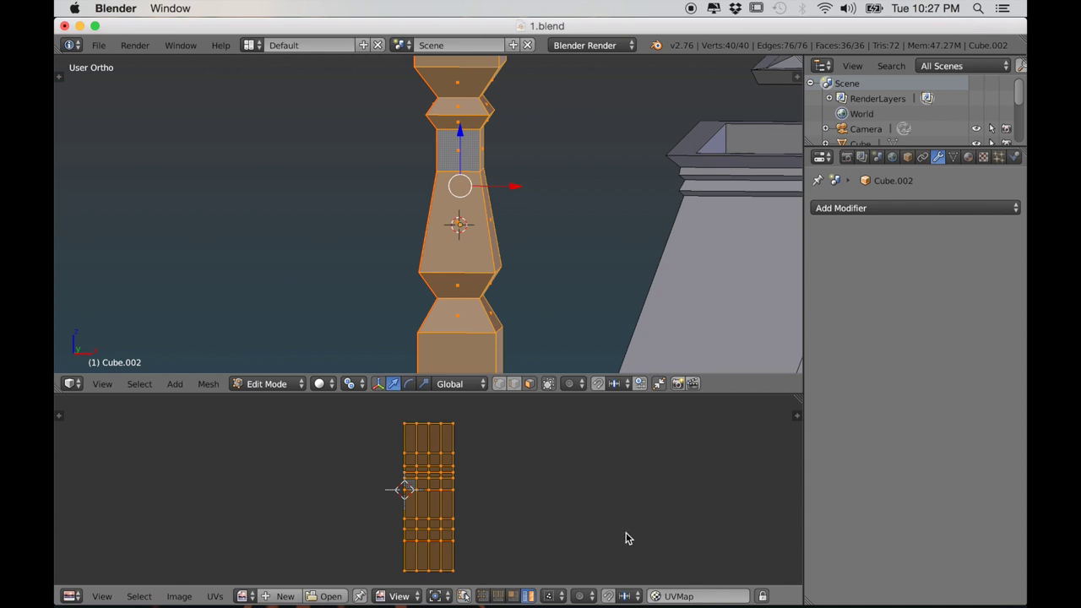
key(s)
click(470, 508)
scroll(488, 538, up, 5)
middle_drag(490, 538, 532, 516)
key(s)
click(546, 520)
key(g)
click(527, 519)
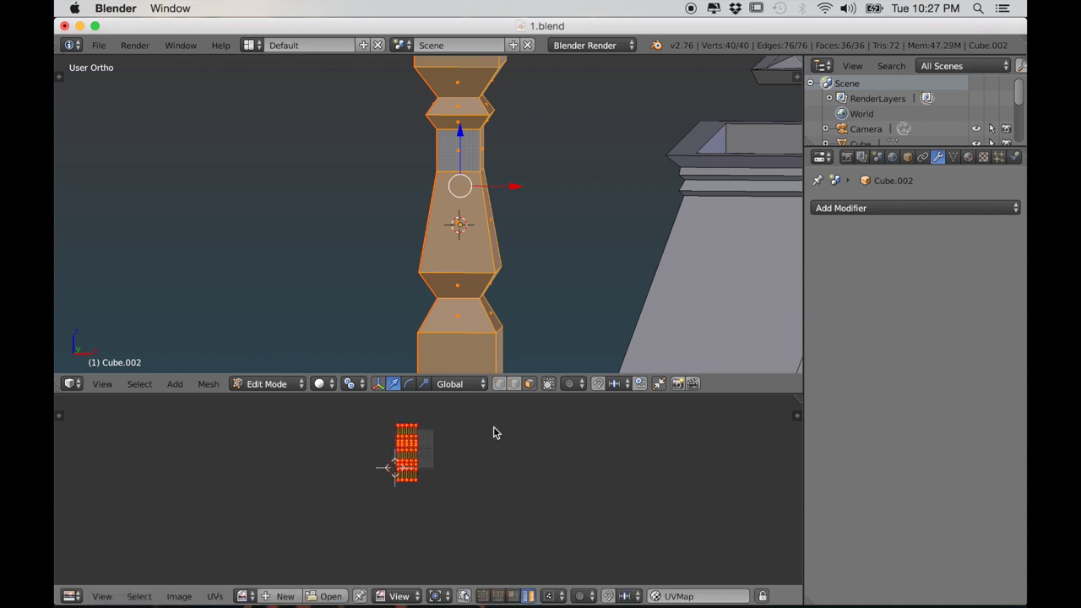
drag(735, 393, 714, 591)
Step: In front wireframe view, move the whole baluster mesh up about 1.21 along Z so its base sits at the object origin
scroll(568, 435, down, 7)
key(Tab)
scroll(568, 433, down, 5)
scroll(566, 433, up, 5)
key(KP_1)
scroll(549, 406, up, 3)
key(Tab)
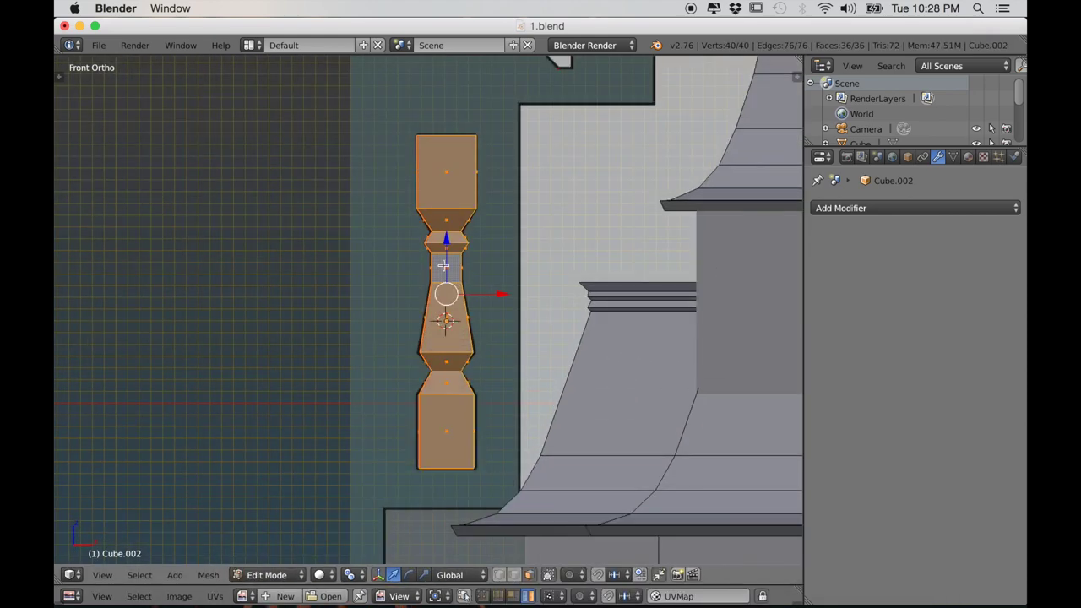
key(z)
key(shift+d)
key(z)
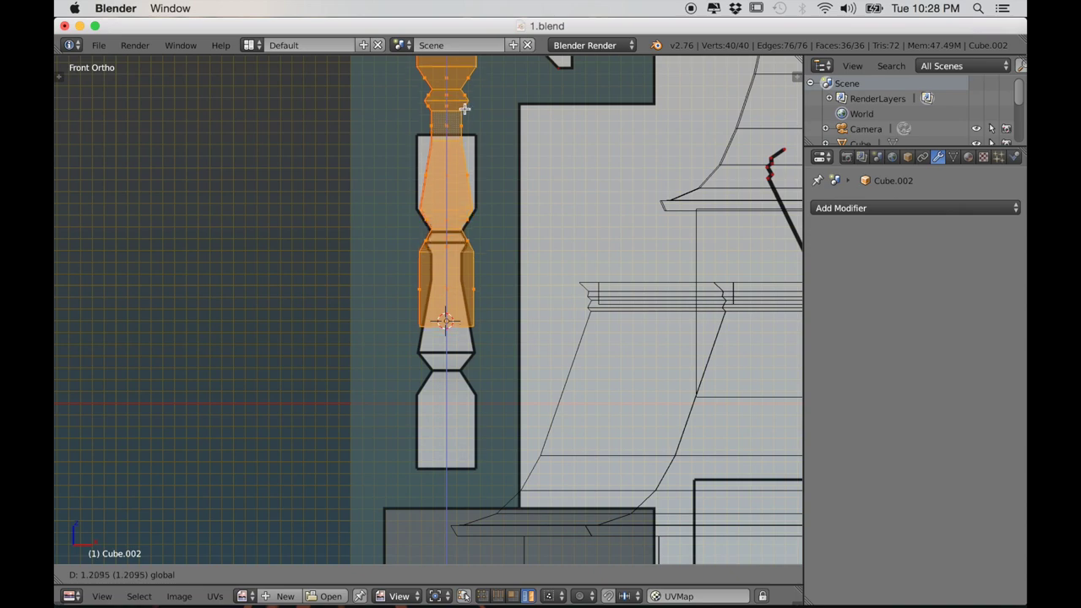
click(467, 105)
scroll(499, 224, up, 6)
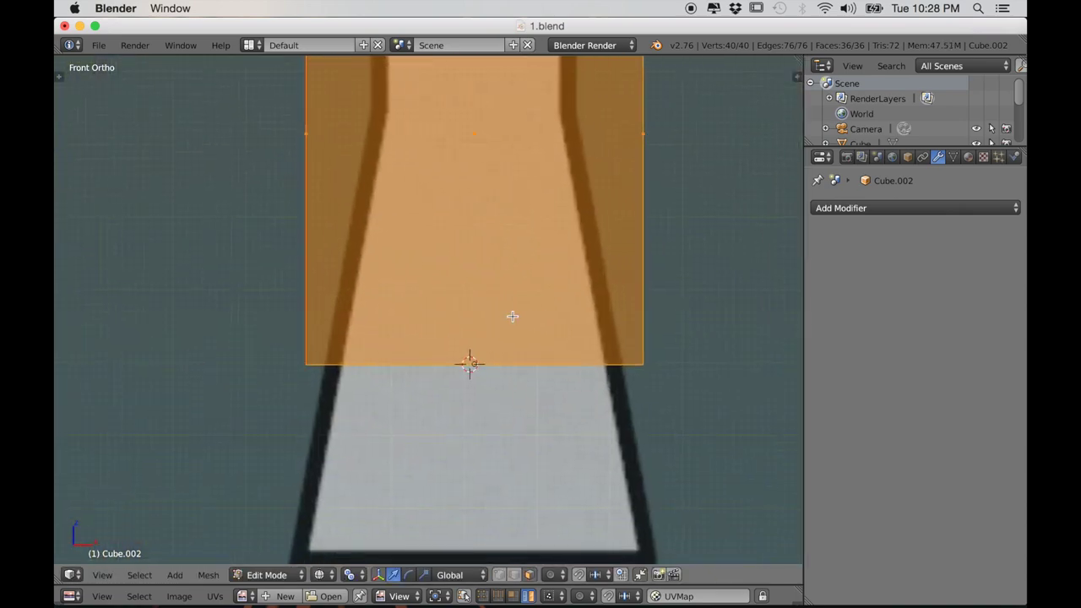
scroll(512, 316, down, 8)
key(Tab)
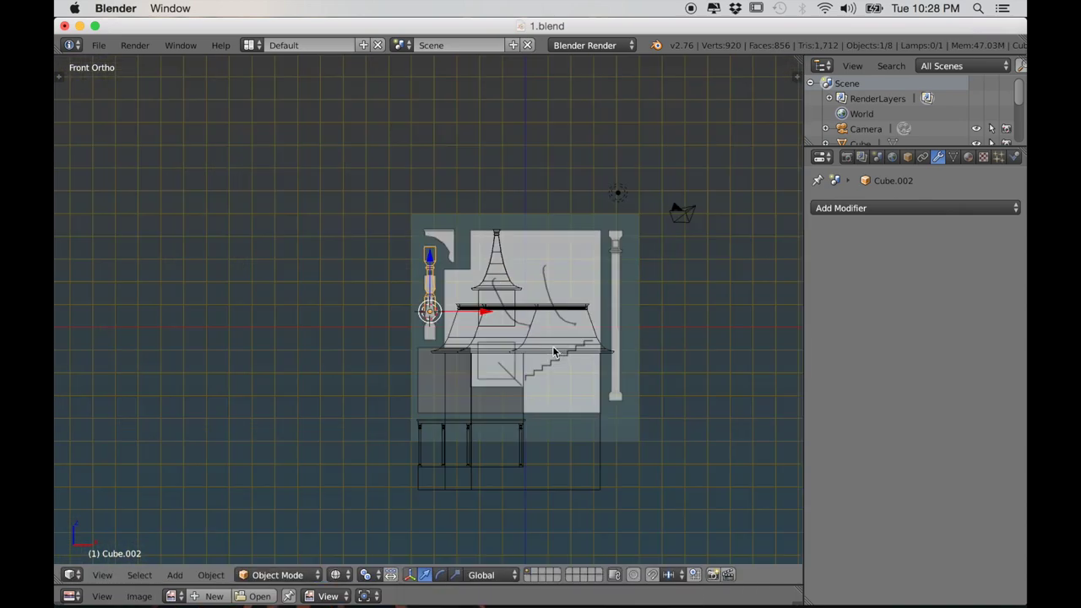
Step: Move the baluster object straight down until its base rests on the porch floor, and enable its Wire display
key(z)
drag(430, 263, 430, 417)
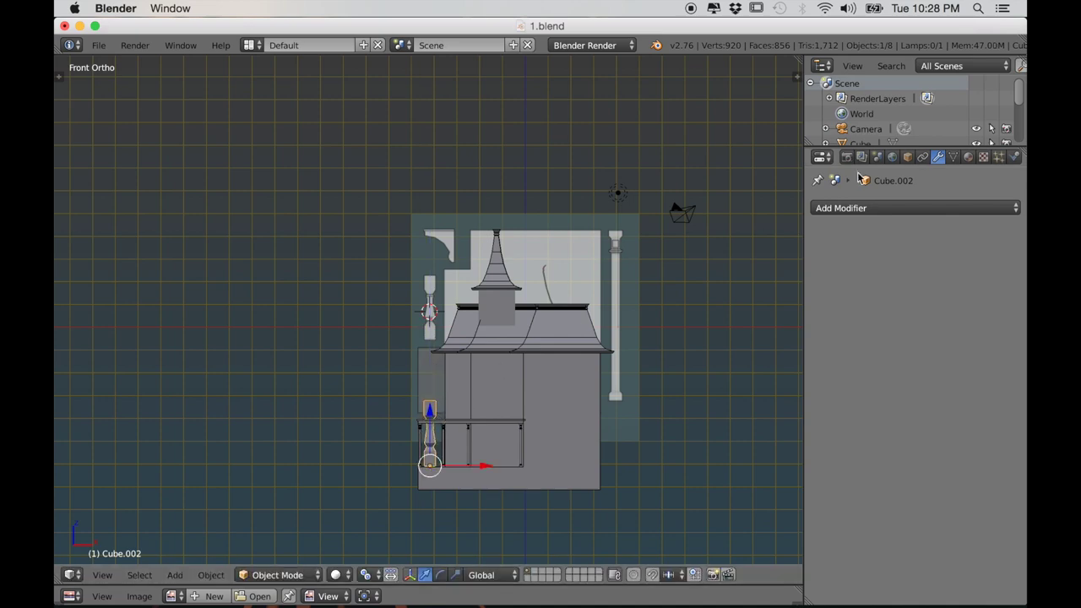
click(907, 157)
scroll(515, 450, up, 9)
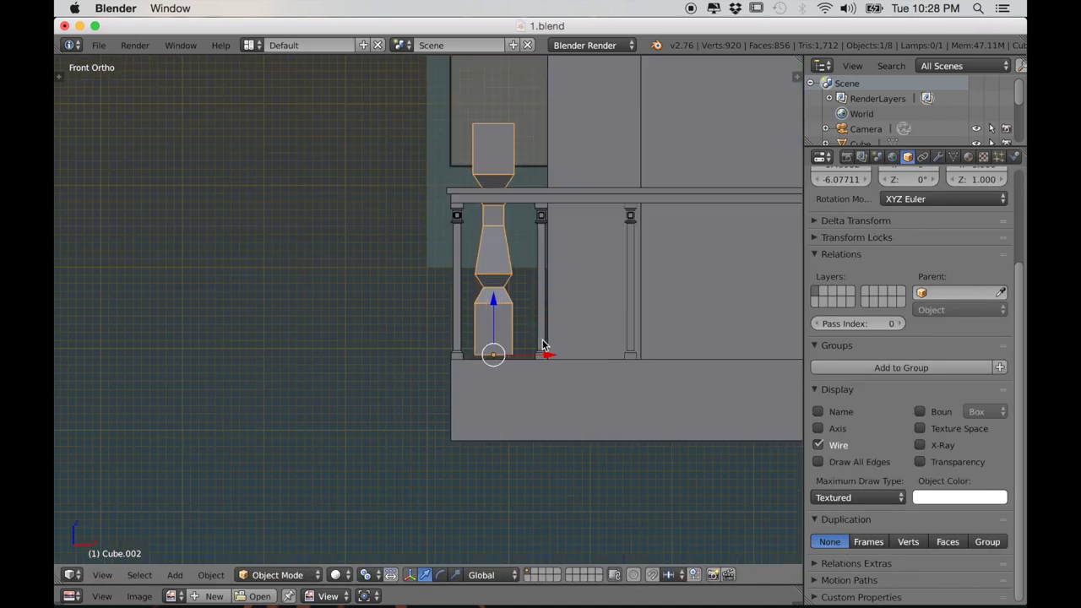
key(g)
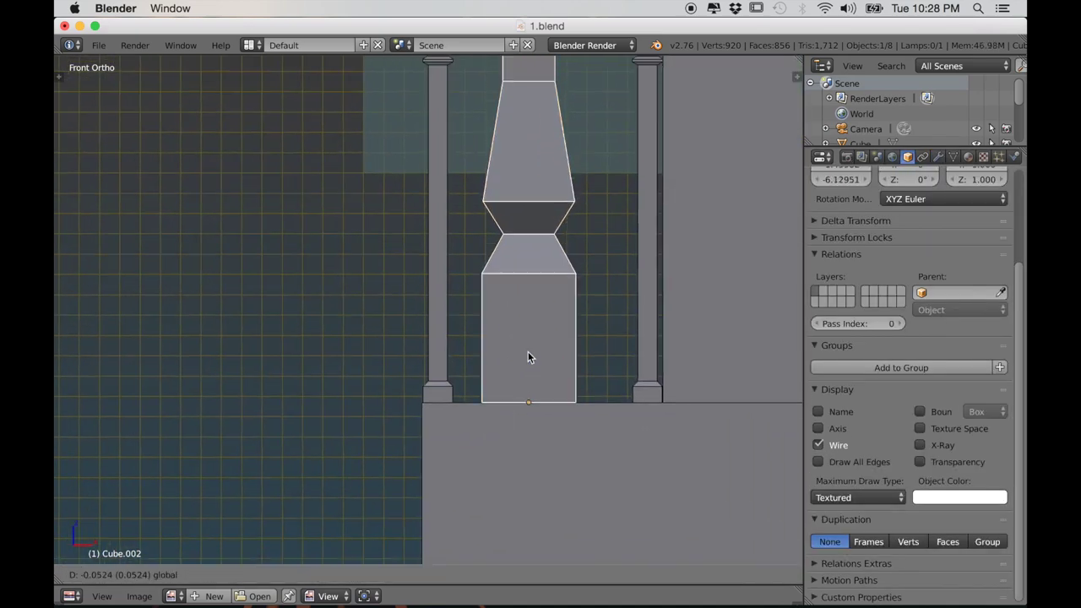
click(528, 351)
scroll(557, 400, up, 2)
scroll(583, 426, up, 3)
shift+middle_drag(591, 433, 483, 387)
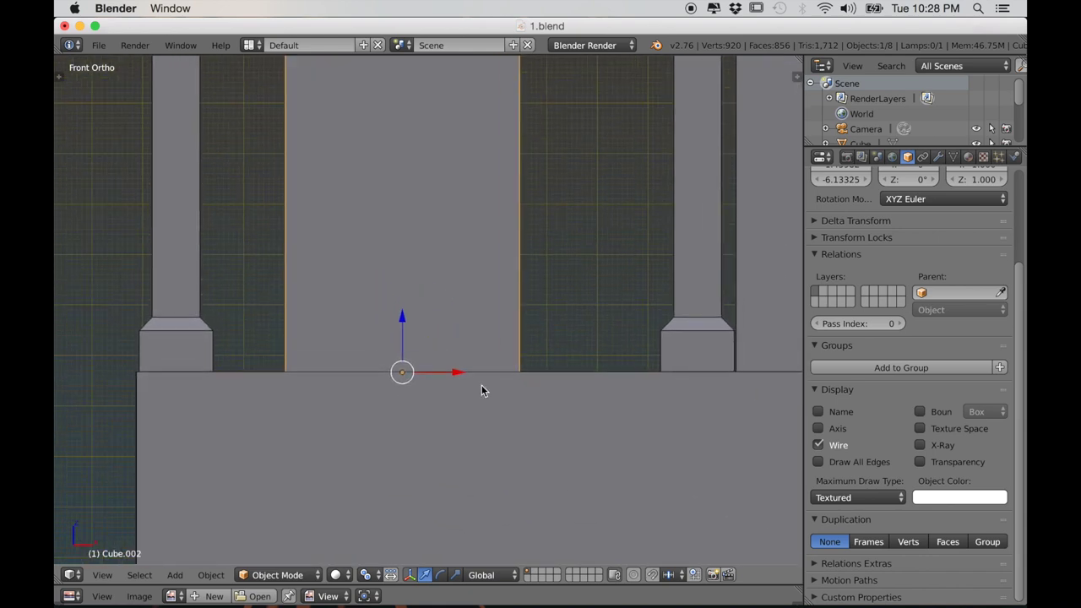
Step: Scale the baluster down uniformly to about 0.109 to suit the porch railing
key(s)
click(492, 333)
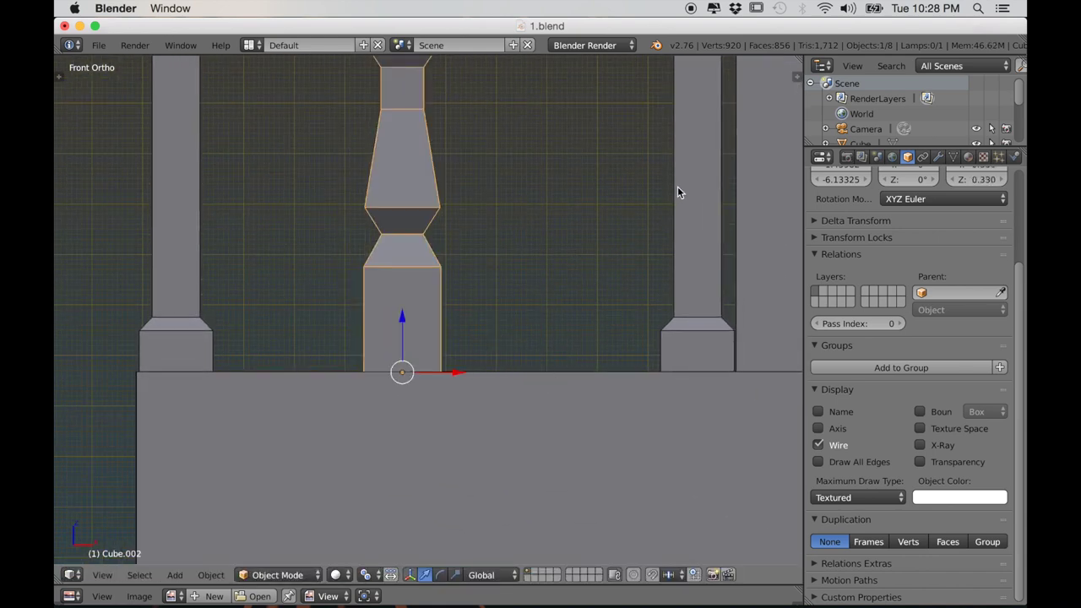
key(s)
click(470, 319)
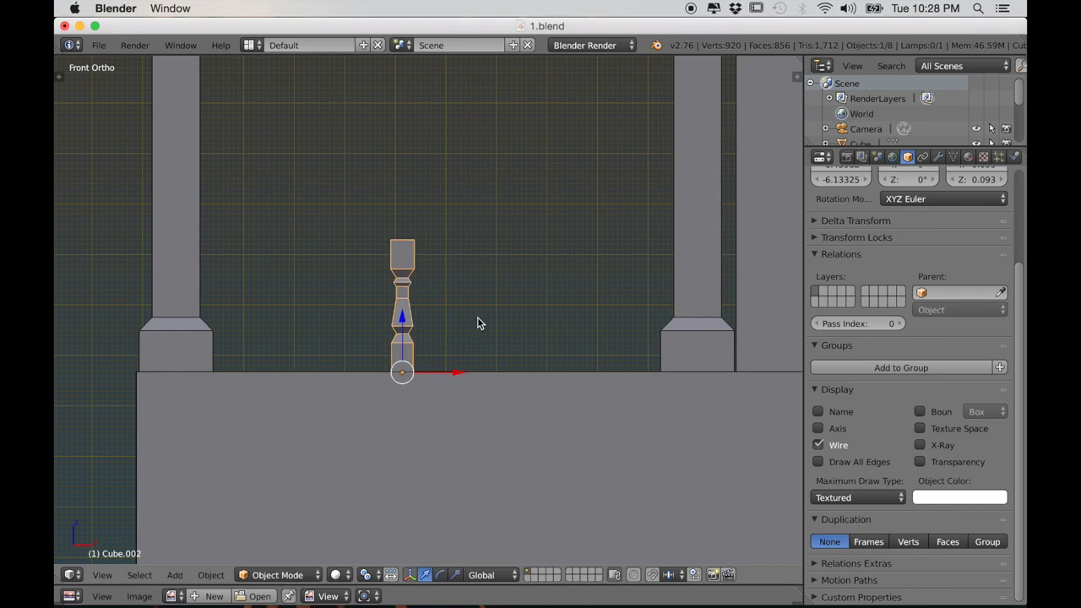
scroll(479, 321, down, 3)
shift+middle_drag(479, 323, 507, 398)
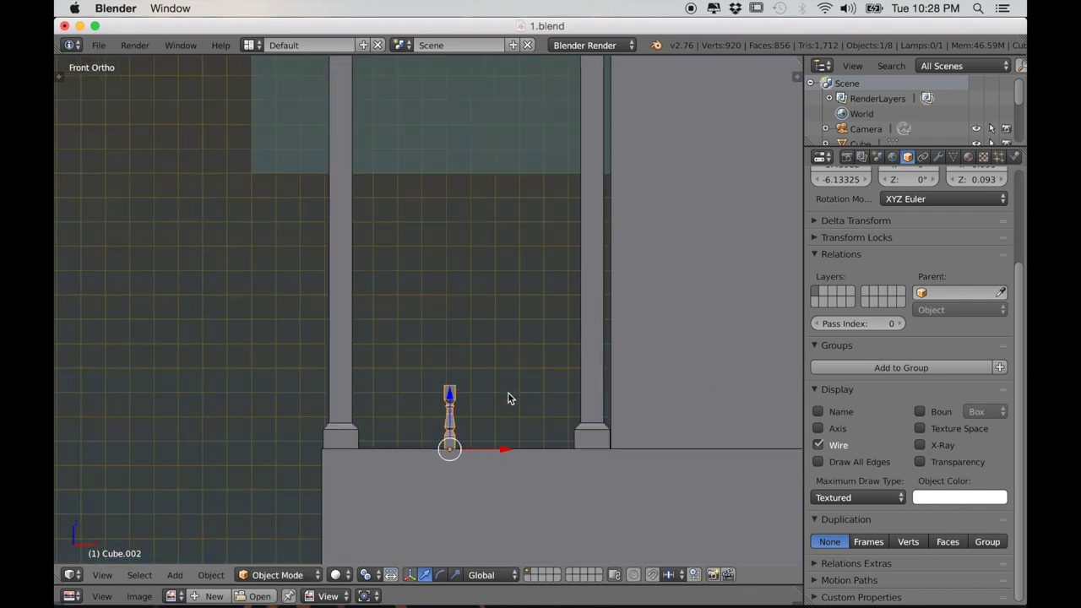
shift+middle_drag(462, 440, 477, 419)
scroll(506, 432, up, 1)
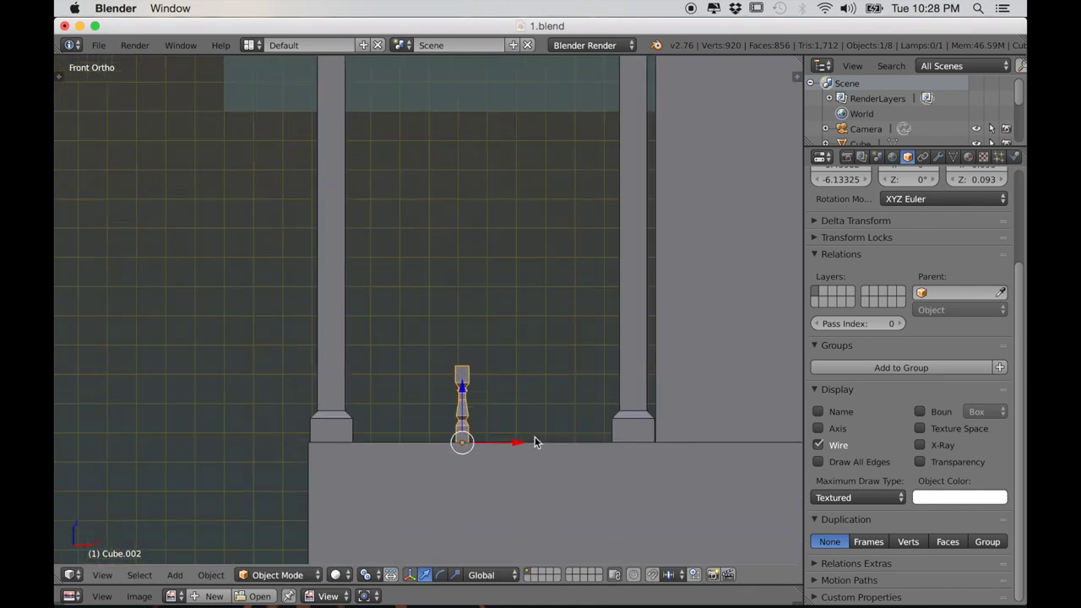
key(s)
click(558, 401)
scroll(555, 396, down, 4)
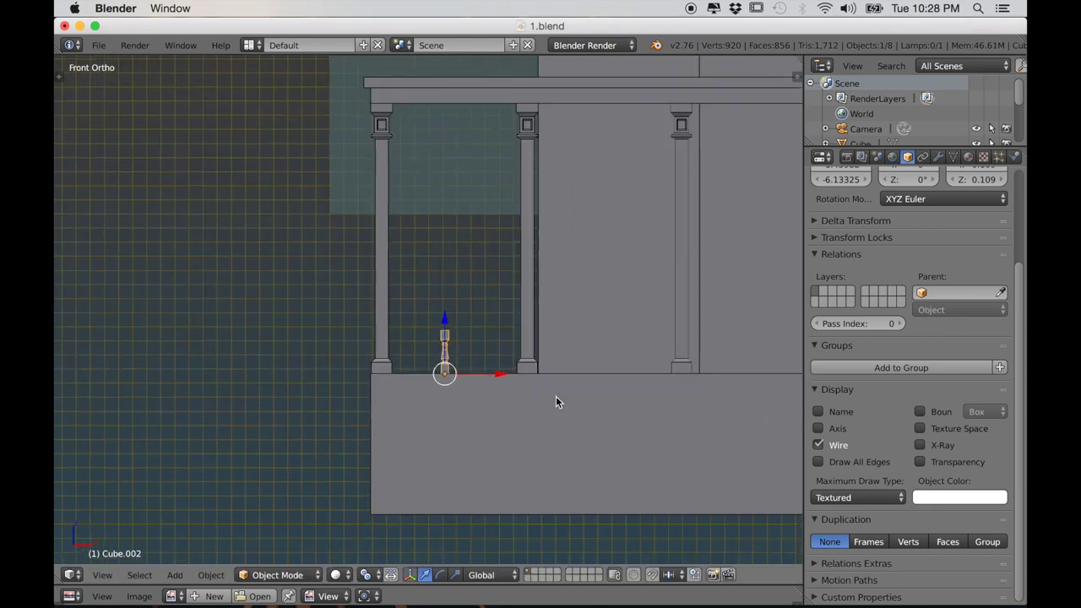
Step: Move the baluster along X towards the first porch column and scale it up to about 0.137
key(g)
key(x)
click(478, 407)
scroll(495, 414, up, 3)
key(s)
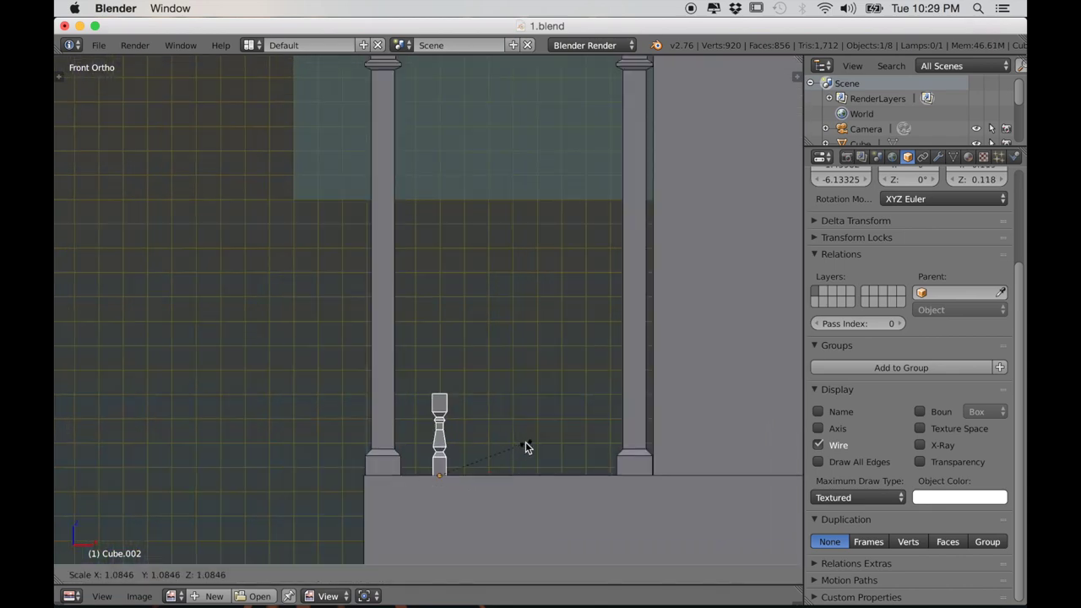
click(537, 439)
scroll(537, 440, down, 3)
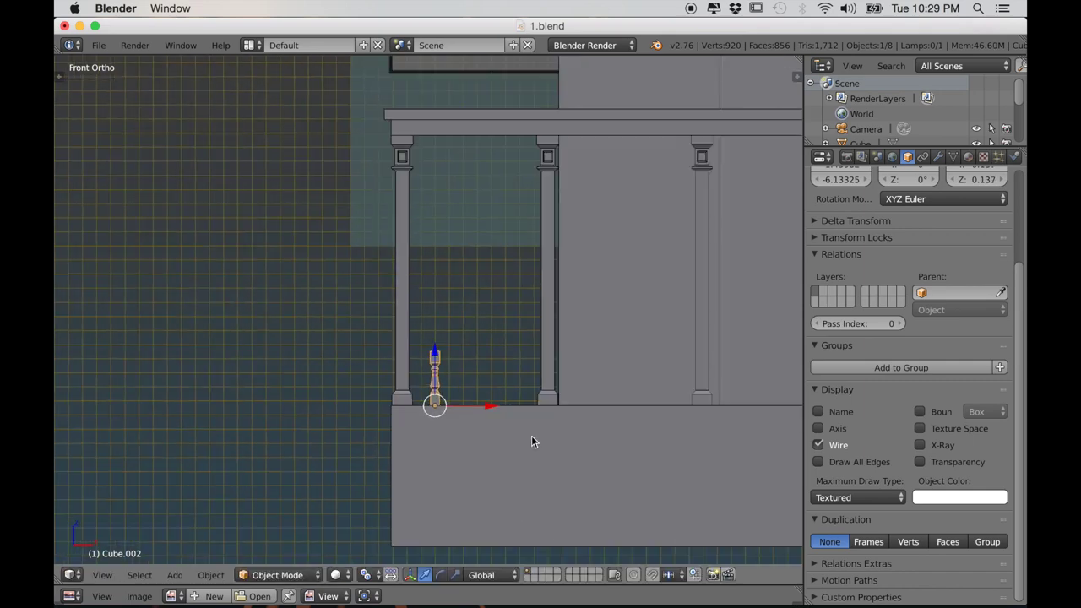
Step: Nudge the baluster along X closer to the base of the first porch column
scroll(534, 448, down, 5)
scroll(534, 451, up, 8)
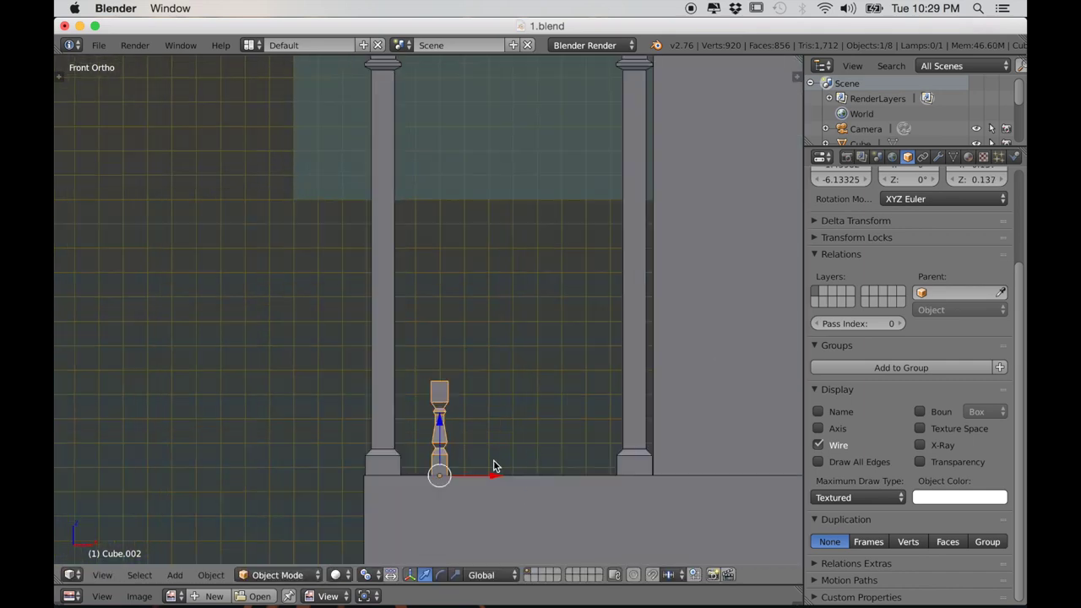
scroll(449, 422, down, 1)
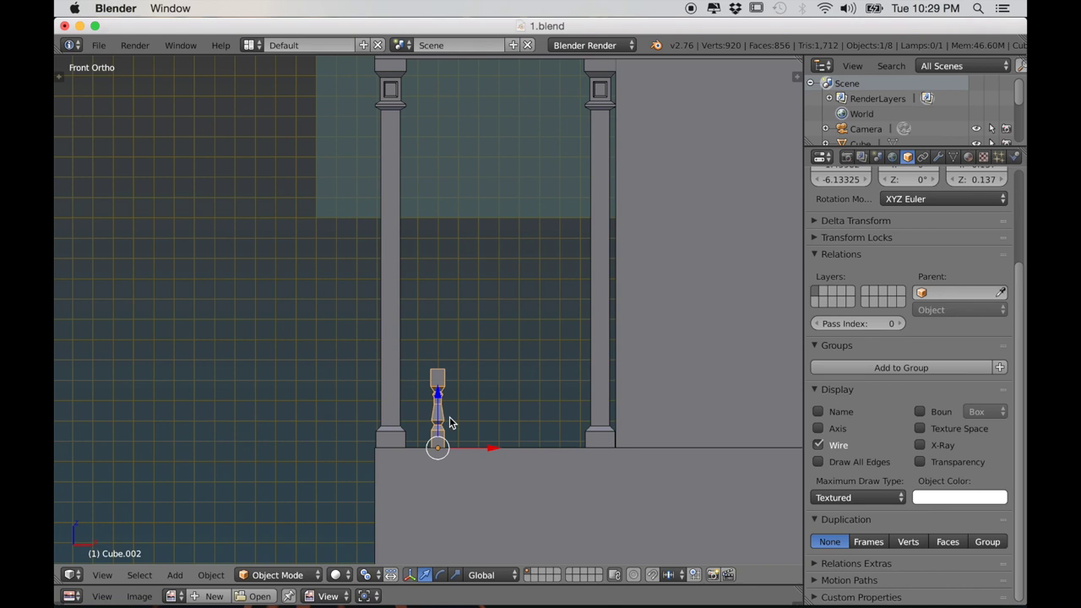
scroll(450, 422, down, 1)
drag(486, 426, 477, 426)
shift+middle_drag(559, 454, 520, 454)
ctrl+scroll(519, 458, down, 1)
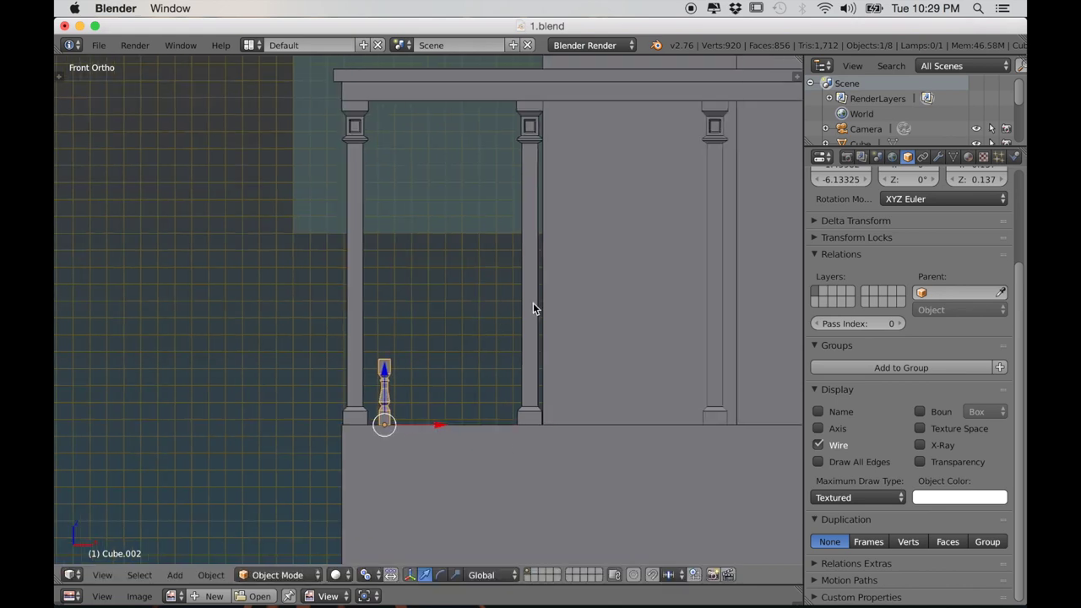
Step: Add an Array modifier to the baluster with a relative X offset of 2.4
click(938, 157)
click(917, 206)
click(688, 242)
scroll(534, 451, up, 4)
shift+middle_drag(534, 445, 527, 370)
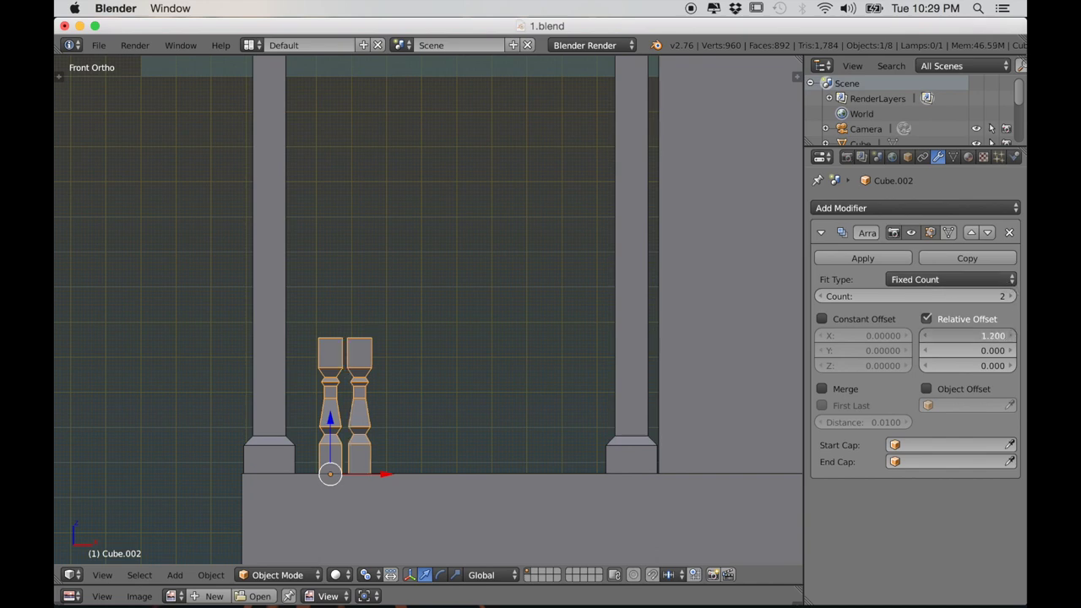
drag(968, 336, 976, 336)
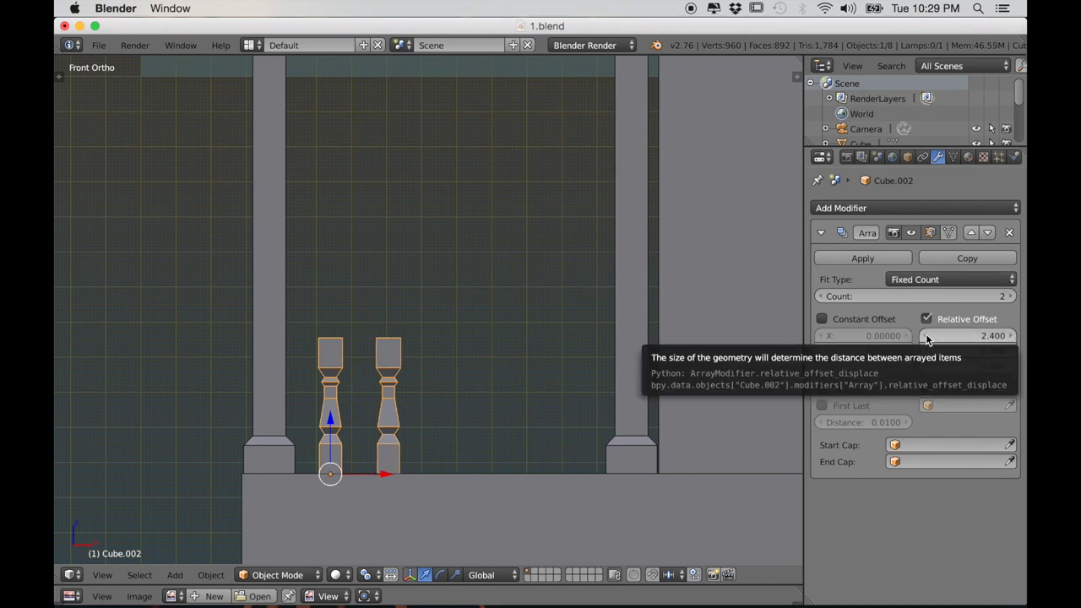
Step: Set the baluster array's count to 5 and apply the modifier
click(1011, 296)
click(1011, 297)
click(1011, 297)
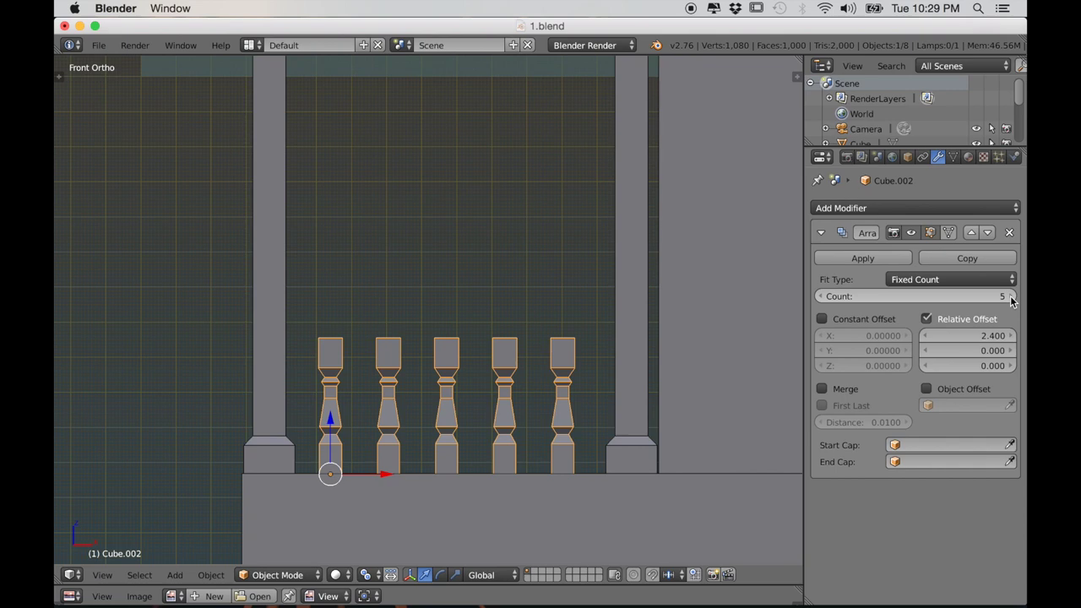
scroll(497, 473, down, 4)
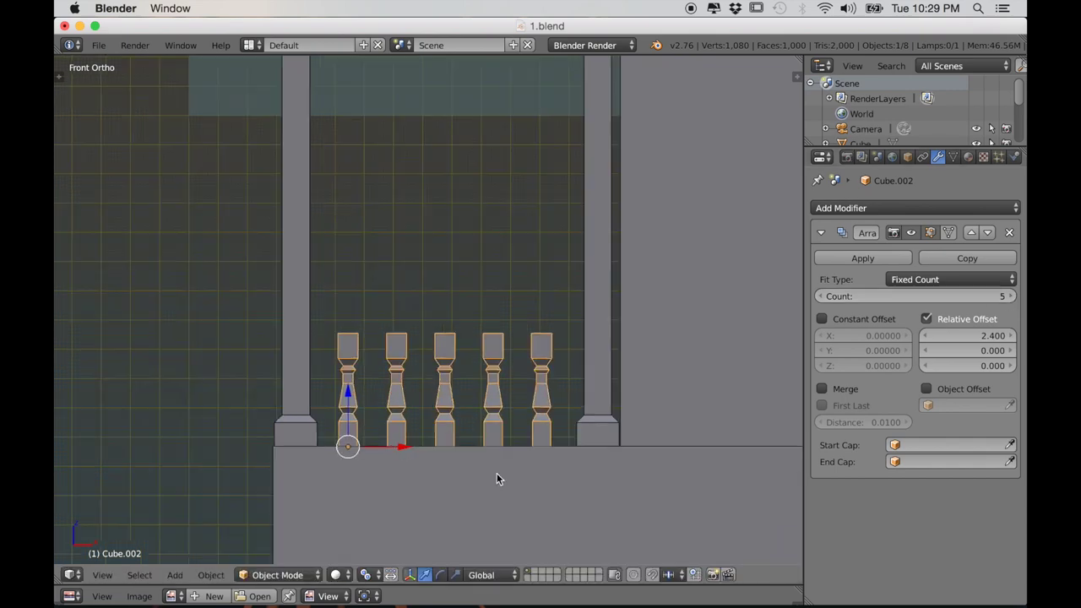
shift+middle_drag(595, 369, 464, 385)
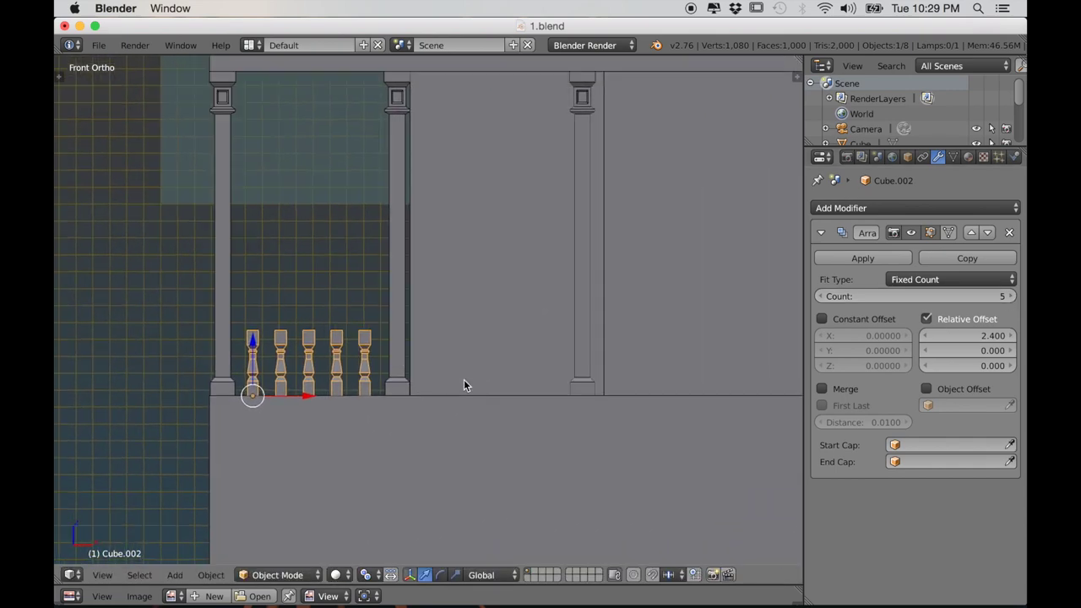
click(851, 257)
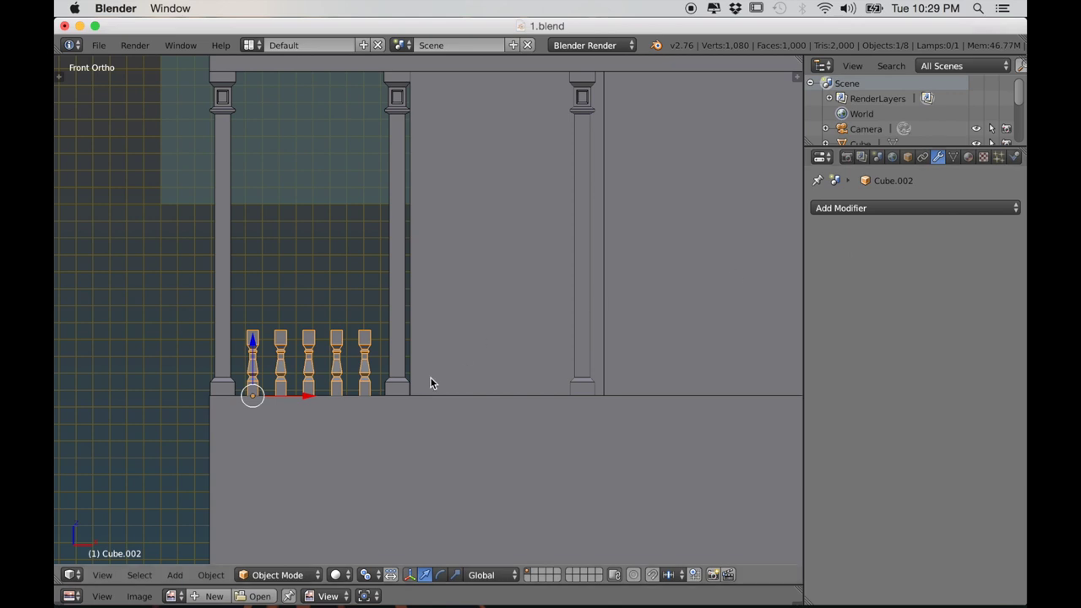
Step: Duplicate the five balusters along X into the next porch bay and align both sets with the front columns along Y
key(Tab)
key(shift+d)
key(x)
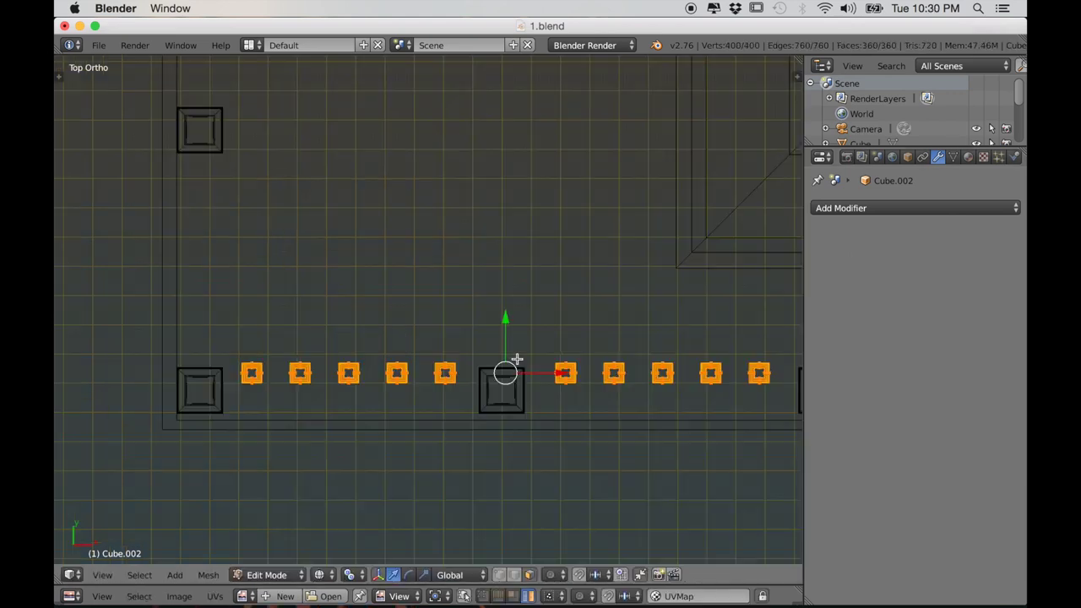
drag(502, 323, 500, 341)
click(501, 341)
scroll(498, 354, down, 4)
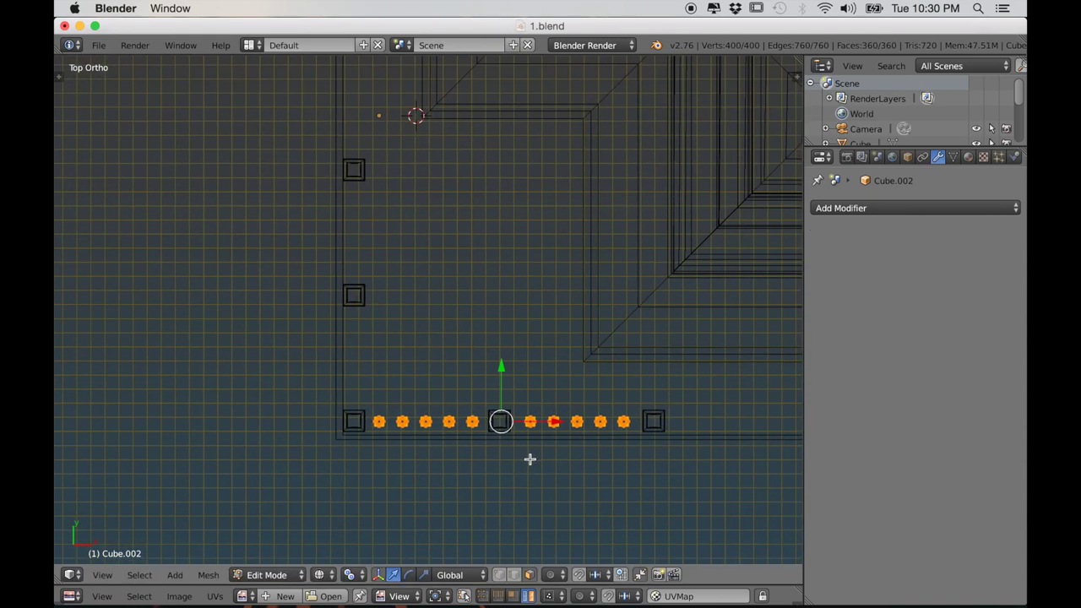
Step: Duplicate the balusters, rotate the copy 90 degrees about Z and move it along X toward the porch's side columns
click(354, 575)
click(386, 510)
key(shift+d)
click(478, 306)
text(rz90)
key(Return)
key(g)
key(x)
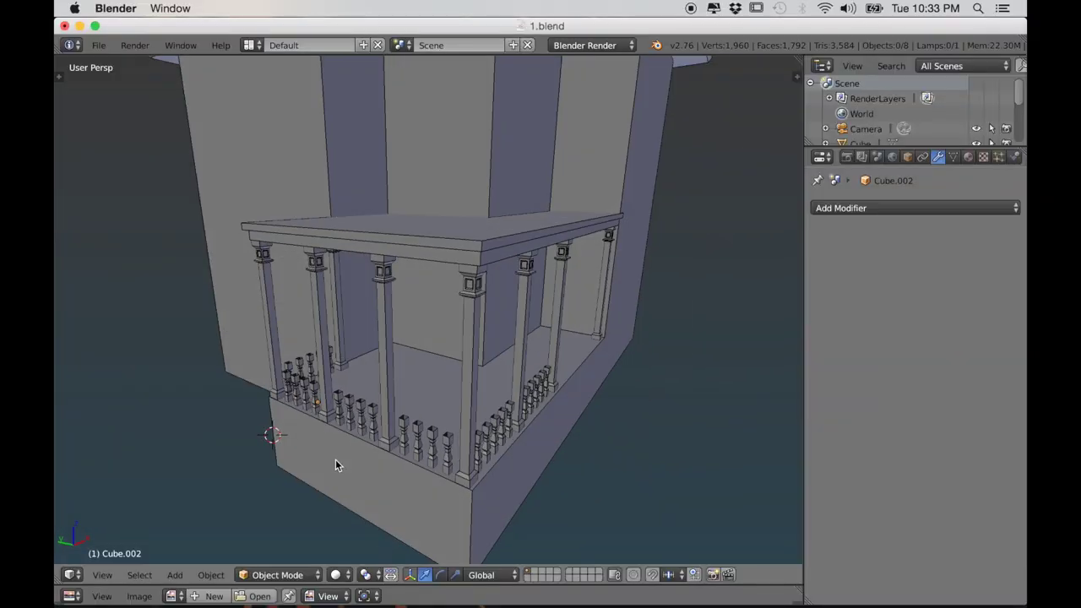
Step: Add a cube mesh and move it out in front of the porch's short side
key(shift+a)
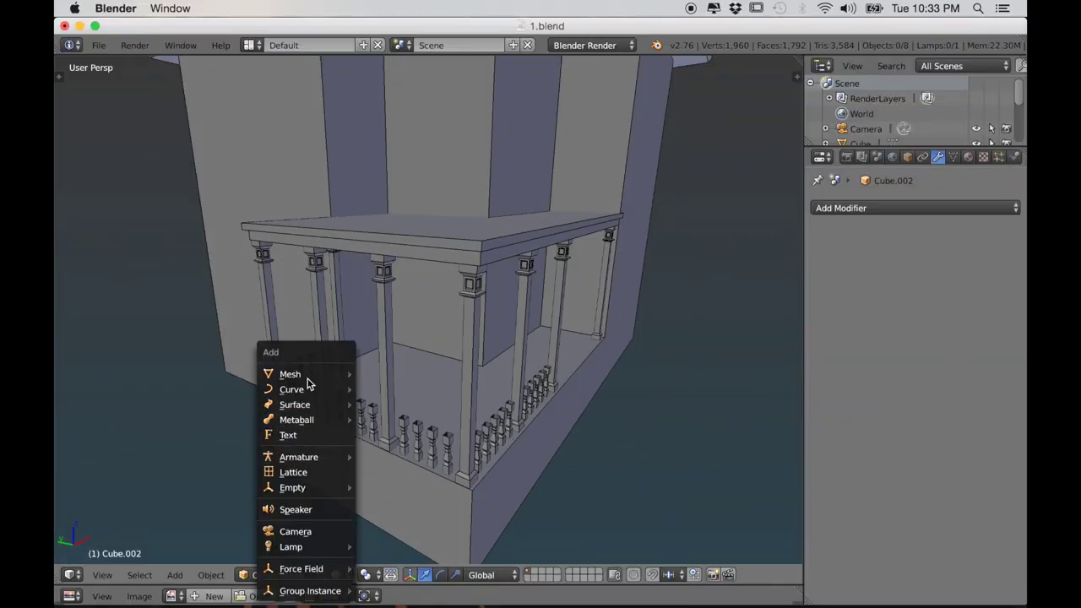
mouse_move(342, 374)
click(390, 104)
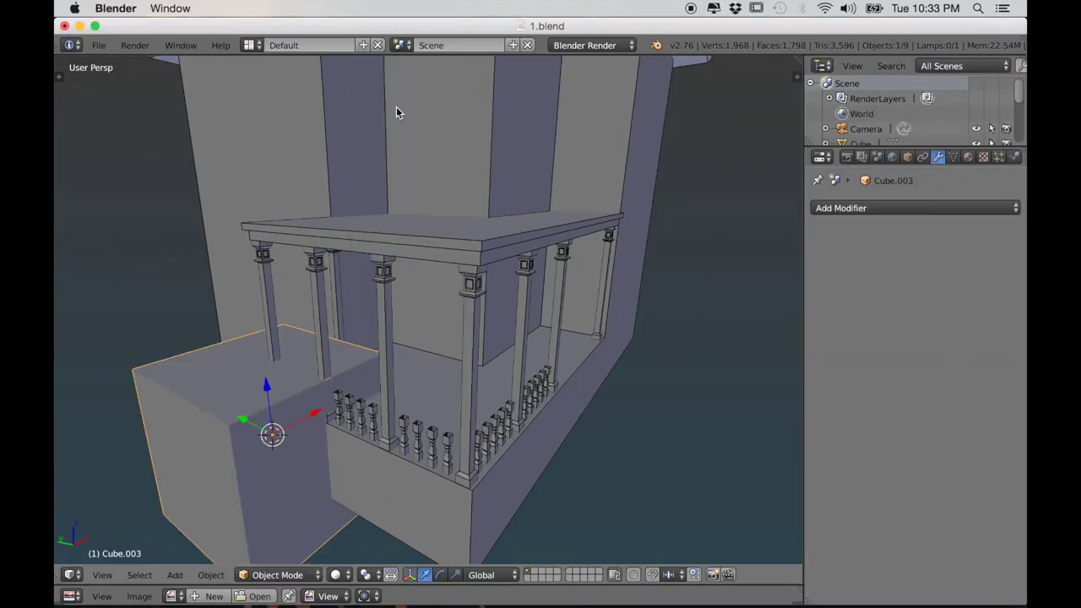
middle_drag(323, 310, 359, 326)
drag(304, 410, 301, 381)
drag(256, 416, 364, 433)
Step: Delete the two opposite end faces of the new cube, leaving an open tube
key(Tab)
middle_drag(420, 475, 498, 431)
right_click(470, 428)
key(x)
click(459, 445)
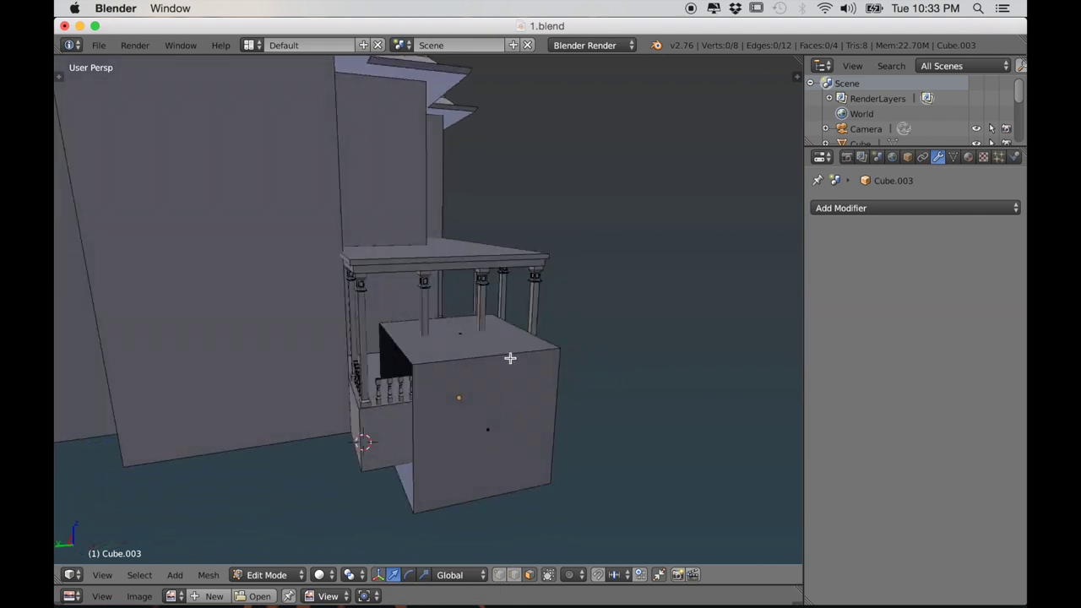
Step: Scale the open cube down and raise it above the side balusters
key(a)
middle_drag(515, 375, 577, 478)
key(s)
click(481, 419)
key(Tab)
drag(470, 350, 470, 319)
scroll(507, 405, up, 4)
middle_drag(517, 421, 492, 412)
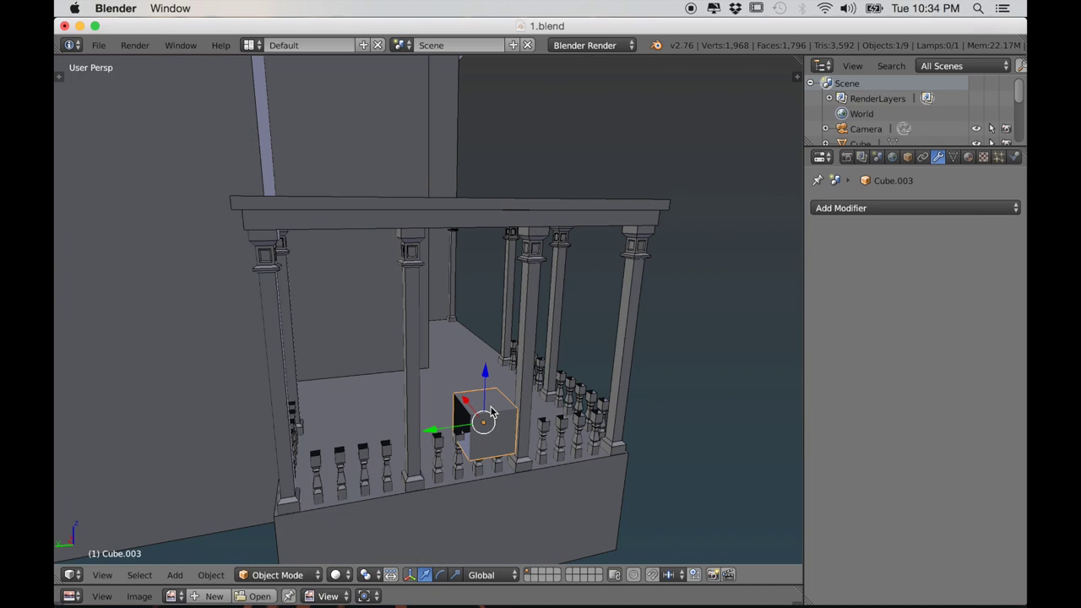
Step: Shrink the open cube further, close to baluster size, and shift it nearer the side balusters
key(Tab)
key(s)
click(540, 426)
middle_drag(541, 426, 537, 466)
scroll(495, 434, up, 6)
key(Tab)
drag(509, 420, 470, 412)
Step: Flatten the open cube along Z and stretch it along Y into a long rail
middle_drag(470, 412, 571, 447)
key(Tab)
key(s)
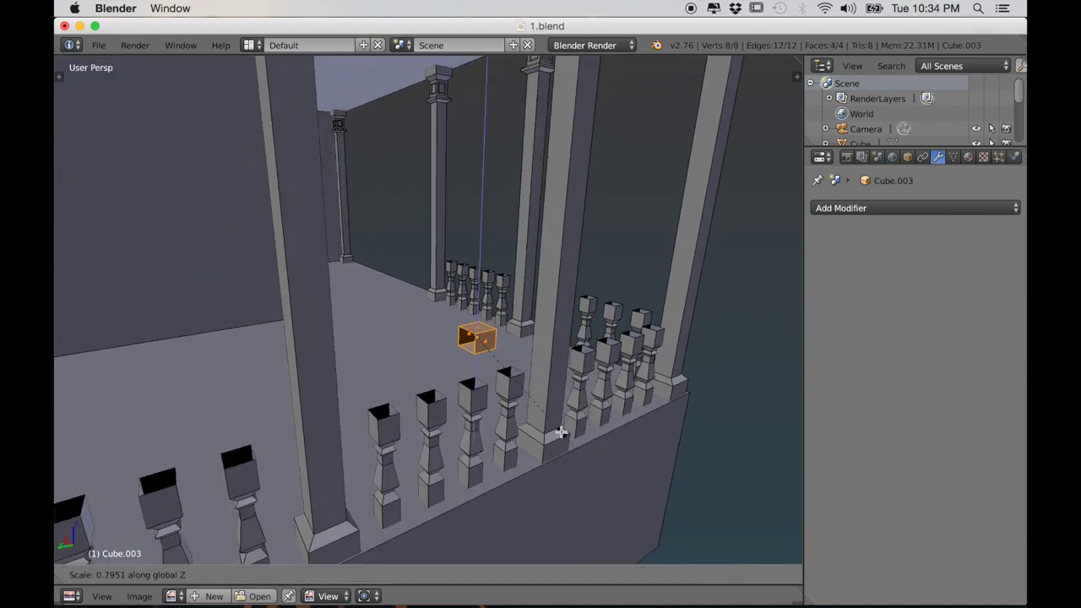
click(528, 422)
key(s)
key(y)
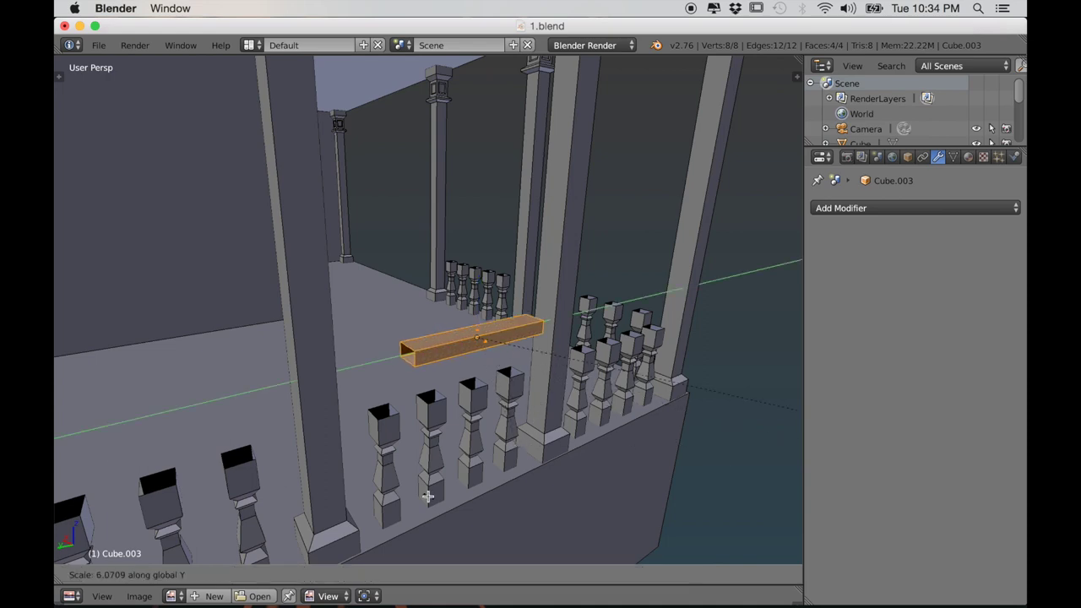
click(526, 321)
Step: Narrow the rail to fit within the column width and center it on the side columns along X
middle_drag(526, 321, 505, 357)
drag(464, 337, 458, 334)
middle_drag(490, 346, 563, 392)
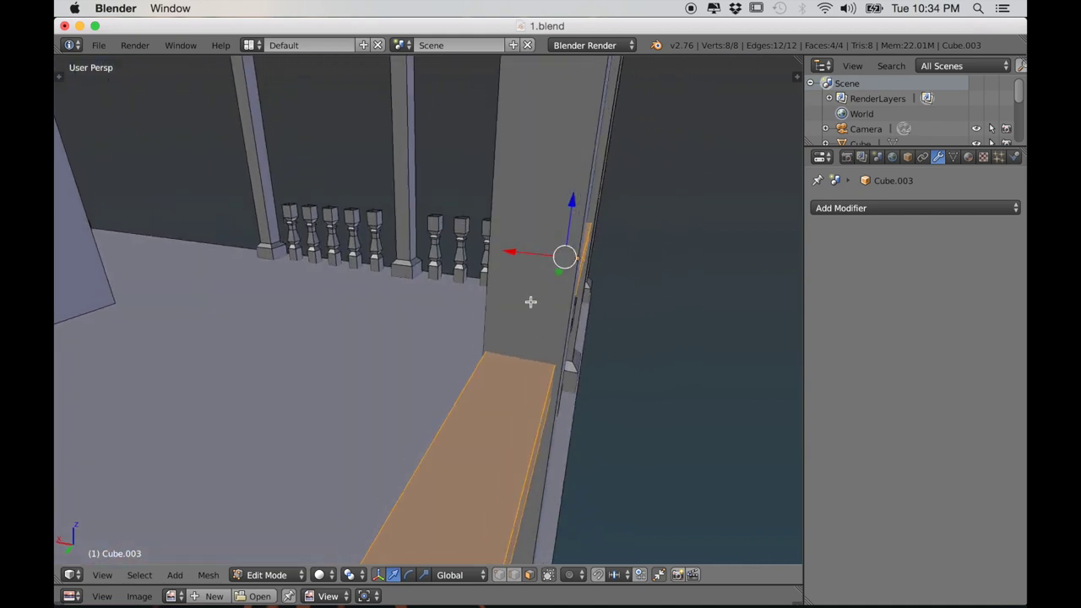
middle_drag(531, 302, 538, 309)
key(s)
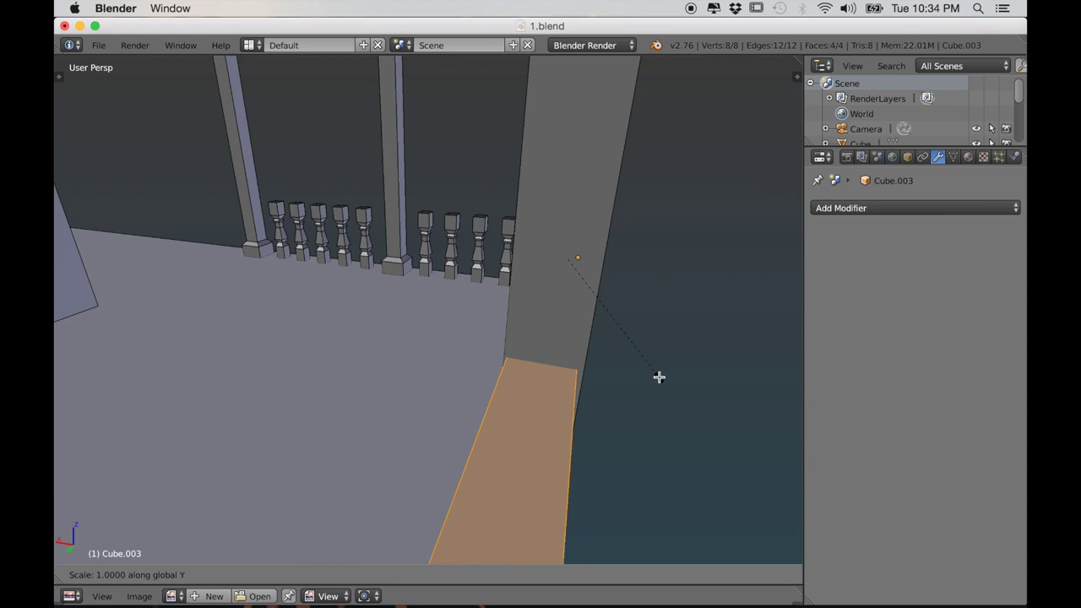
click(636, 362)
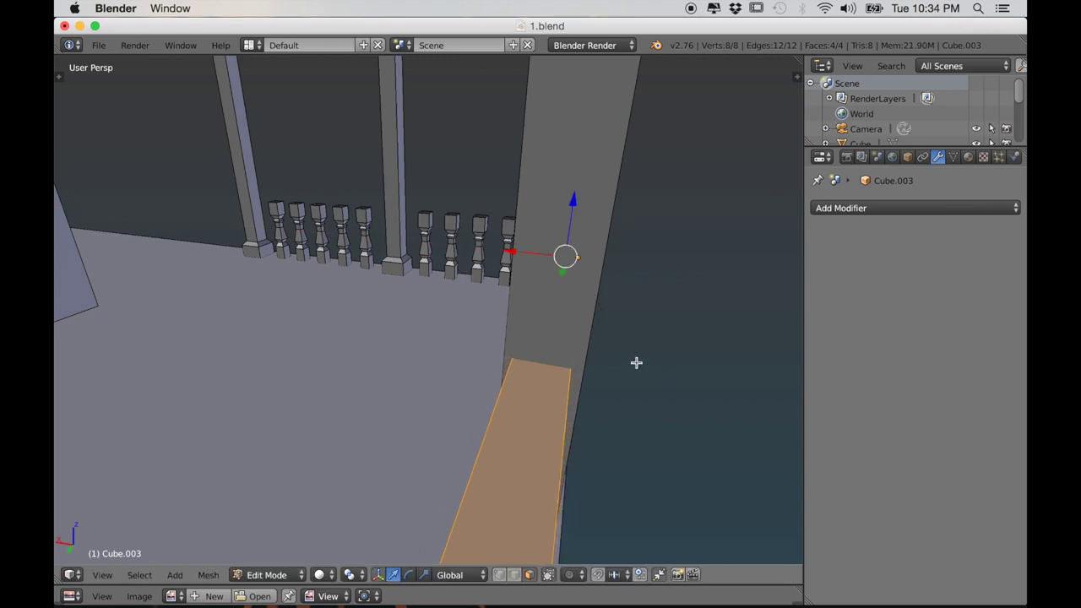
key(g)
key(x)
click(516, 253)
Step: Lengthen the rail to span the side columns from corner to corner and center it along Y
scroll(581, 373, down, 5)
middle_drag(581, 374, 553, 374)
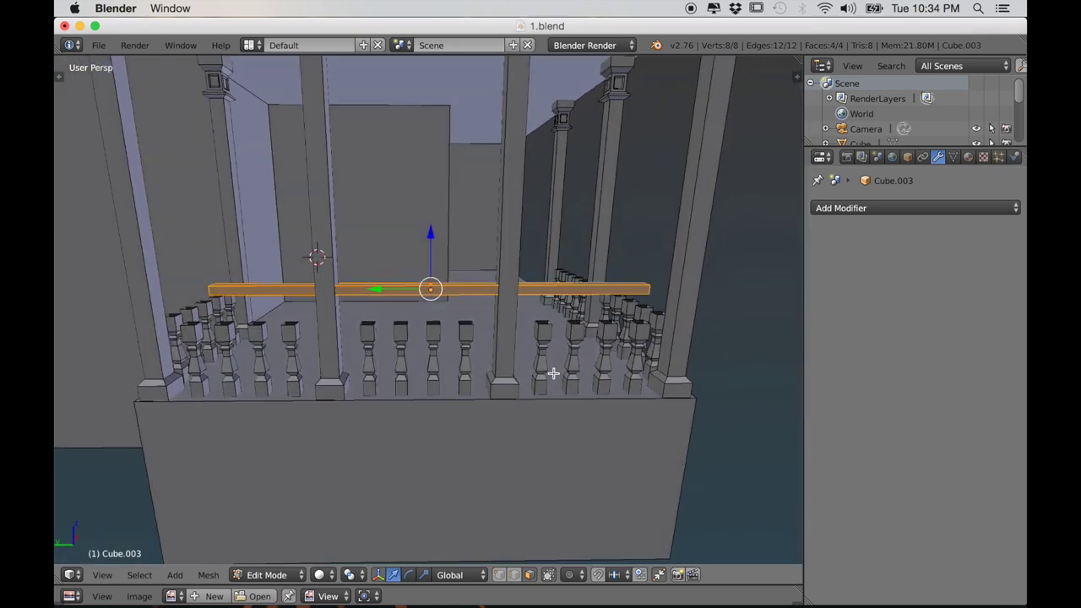
drag(379, 284, 373, 287)
key(s)
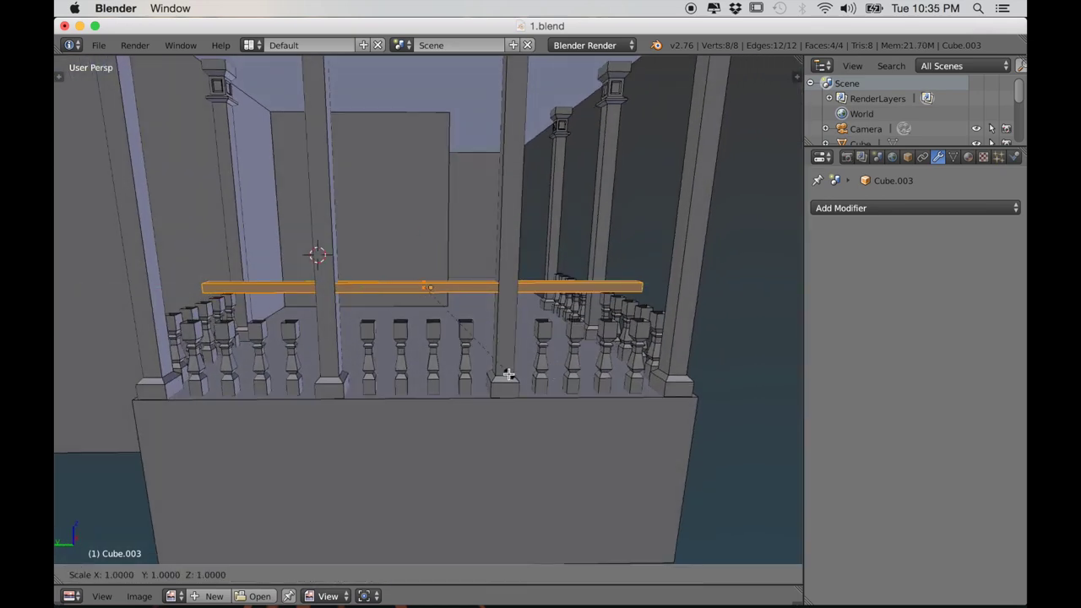
click(530, 383)
key(ctrl+KP_3)
shift+middle_drag(504, 232, 521, 242)
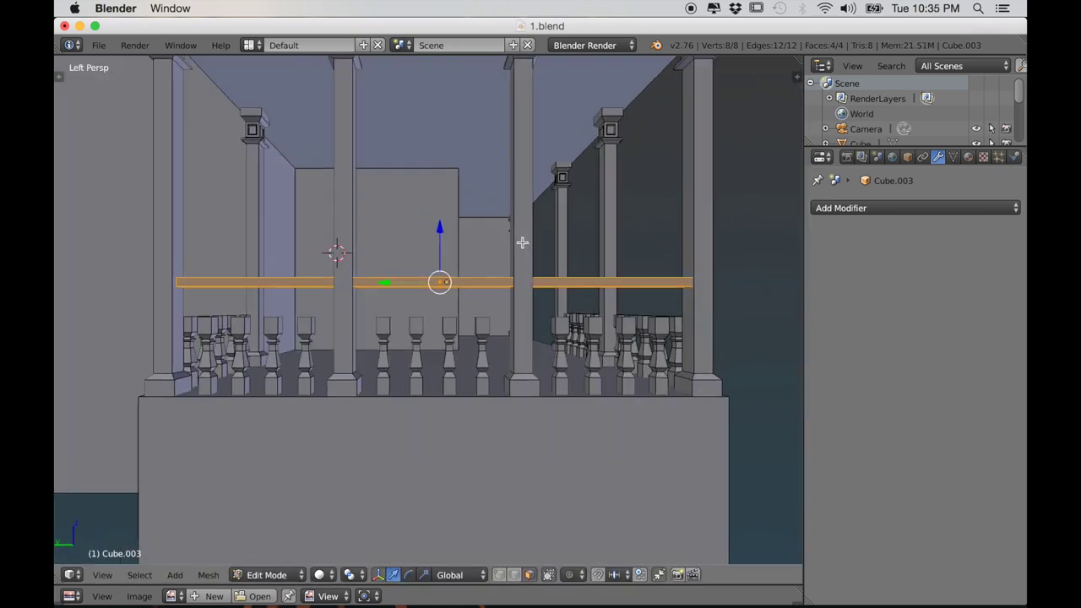
key(z)
key(KP_5)
drag(384, 283, 385, 283)
Step: Lower the whole rail along Z onto the tops of the side balusters
right_click(454, 288)
scroll(452, 285, up, 2)
key(a)
key(a)
drag(438, 226, 442, 271)
Step: Extrude the rail's top face upward, narrow it along X and lower it slightly to give the handrail a beveled top
key(e)
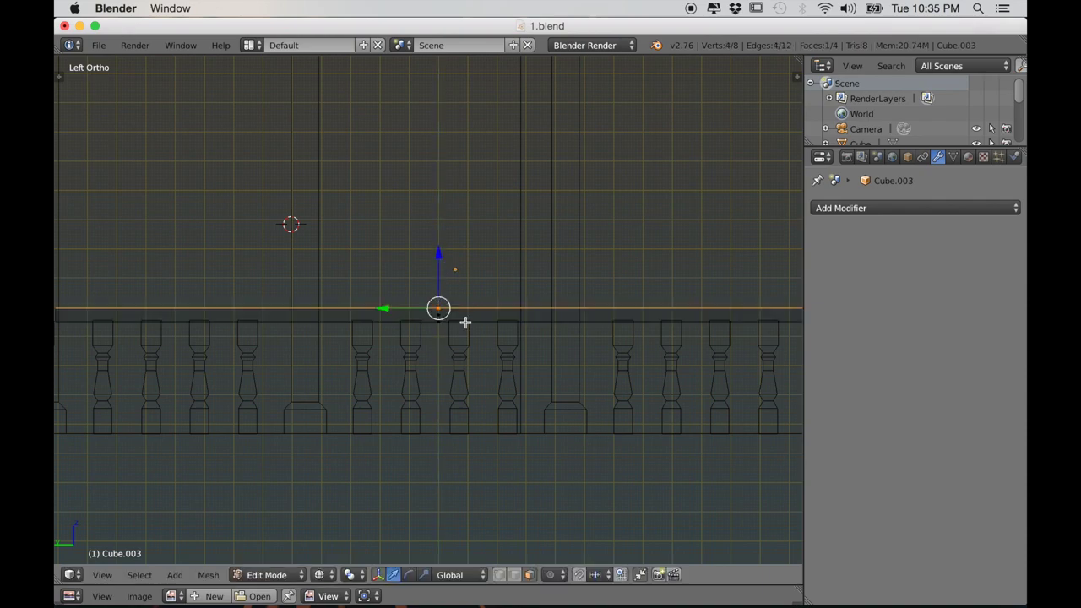
scroll(443, 329, down, 2)
middle_drag(442, 329, 391, 357)
key(z)
scroll(391, 357, up, 4)
shift+middle_drag(393, 357, 491, 260)
scroll(501, 306, up, 3)
key(s)
key(x)
click(427, 269)
drag(474, 120, 473, 124)
key(Tab)
scroll(438, 254, down, 7)
middle_drag(437, 253, 434, 289)
Step: Duplicate the entire handrail, rotate the copy 90 degrees about Z and move it along Y to the adjacent row of balusters
key(Tab)
key(a)
key(a)
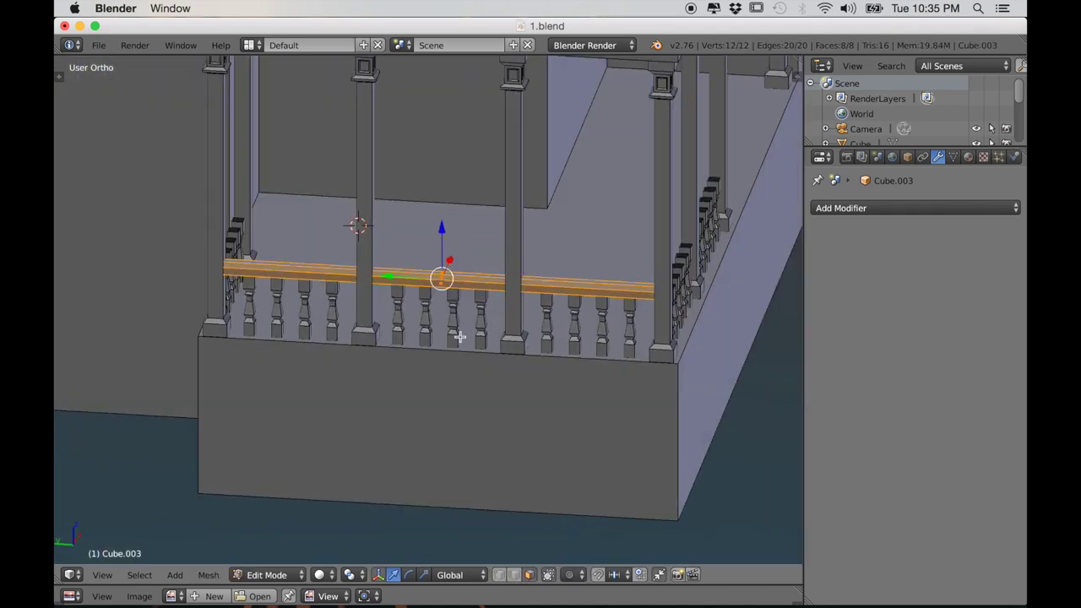
key(shift+d)
text(90)
key(Return)
key(g)
key(y)
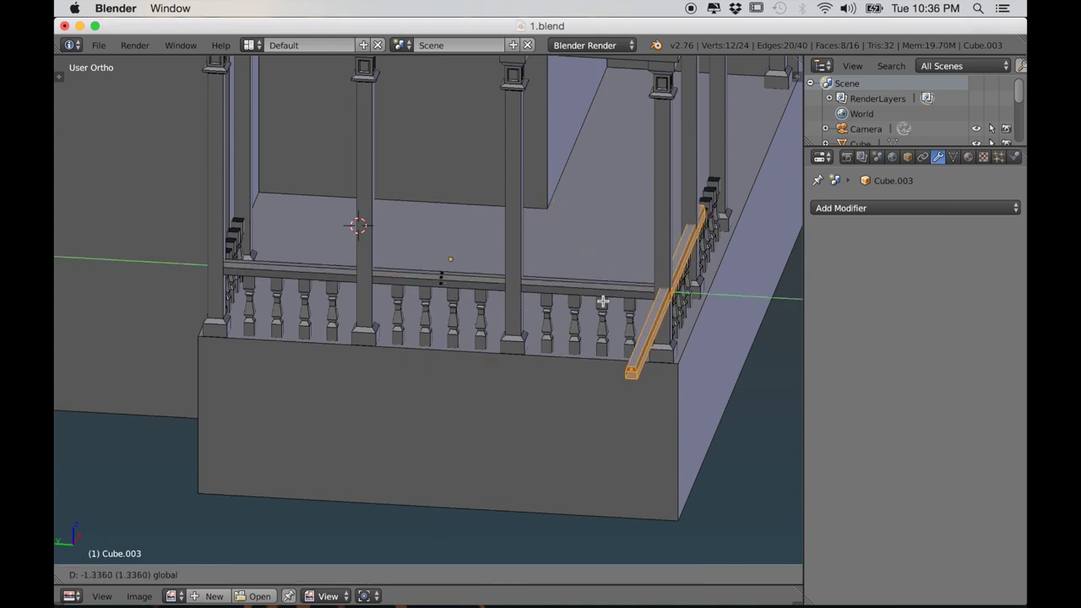
click(605, 372)
Step: Delete the end faces of the rotated handrail copy
shift+middle_drag(602, 374, 510, 338)
scroll(482, 355, up, 5)
shift+middle_drag(627, 296, 306, 450)
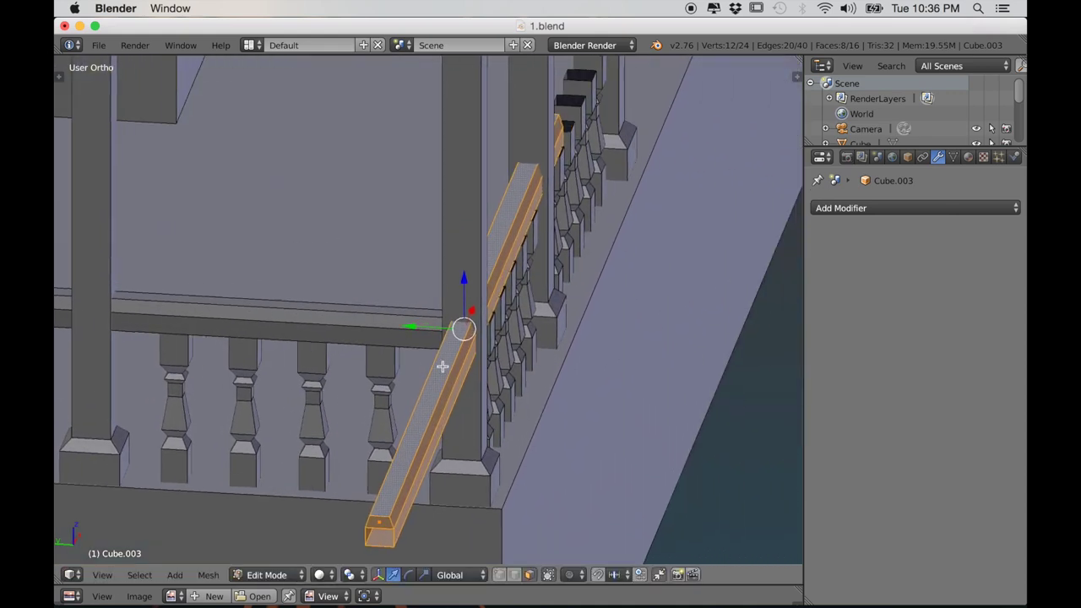
middle_drag(415, 527, 417, 517)
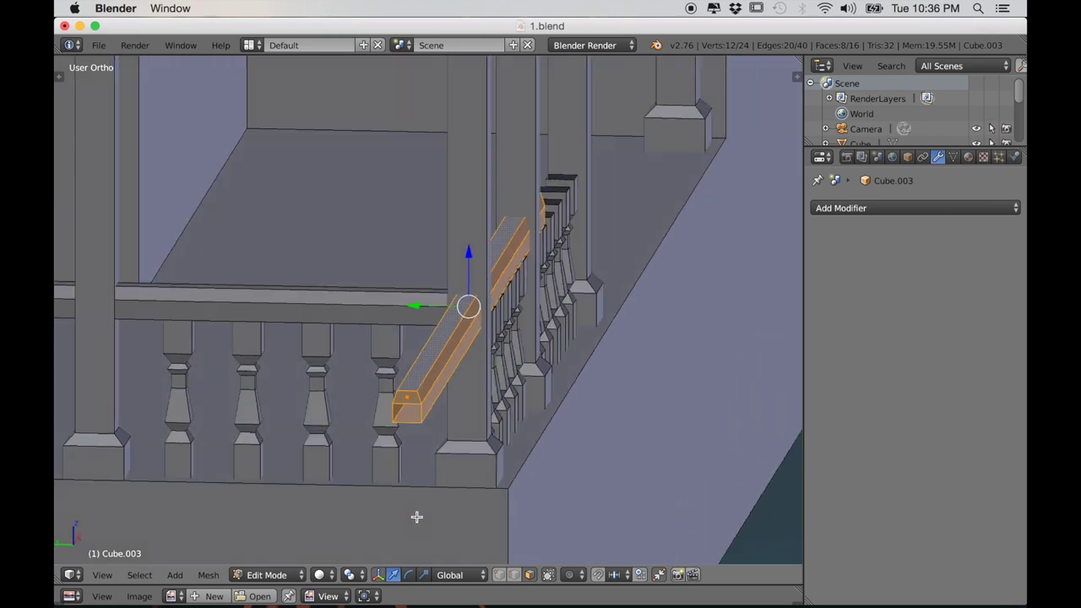
right_click(406, 400)
scroll(439, 401, down, 2)
middle_drag(482, 400, 337, 398)
scroll(446, 417, up, 2)
key(x)
click(523, 347)
Step: Select the whole rotated handrail and slide it along X until its end meets the corner column
key(l)
middle_drag(302, 251, 396, 288)
scroll(397, 288, down, 4)
drag(437, 310, 617, 370)
scroll(435, 388, up, 6)
scroll(420, 405, down, 2)
shift+middle_drag(365, 384, 167, 361)
middle_drag(424, 348, 405, 350)
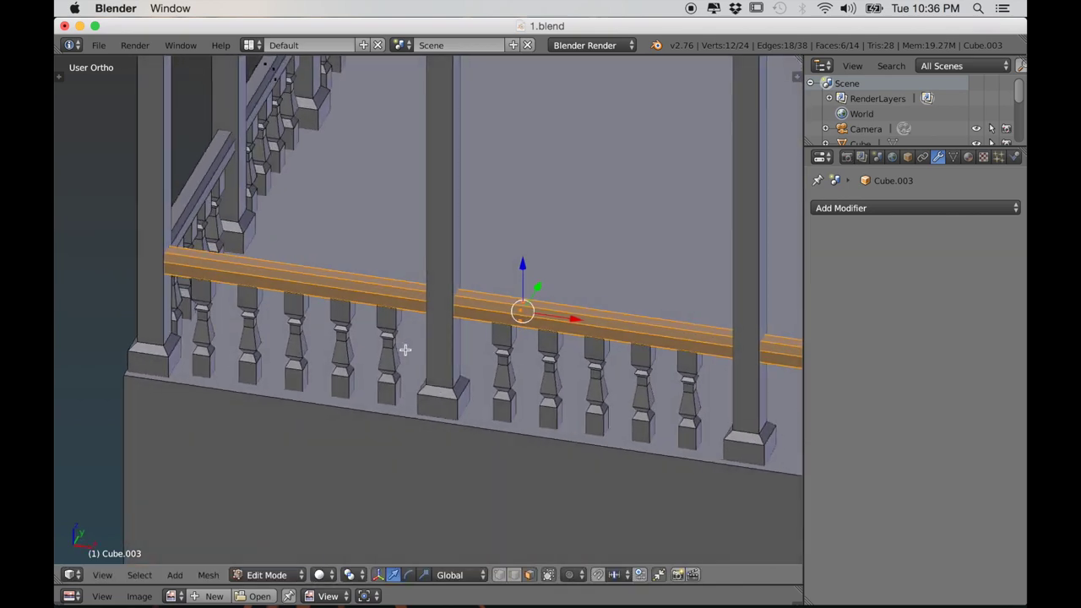
mouse_move(573, 321)
mouse_down()
mouse_move(592, 329)
mouse_move(582, 329)
mouse_up()
Step: Move the overhanging end of the rotated handrail back along X to the last column of the baluster row
middle_drag(571, 347, 452, 363)
scroll(451, 363, down, 10)
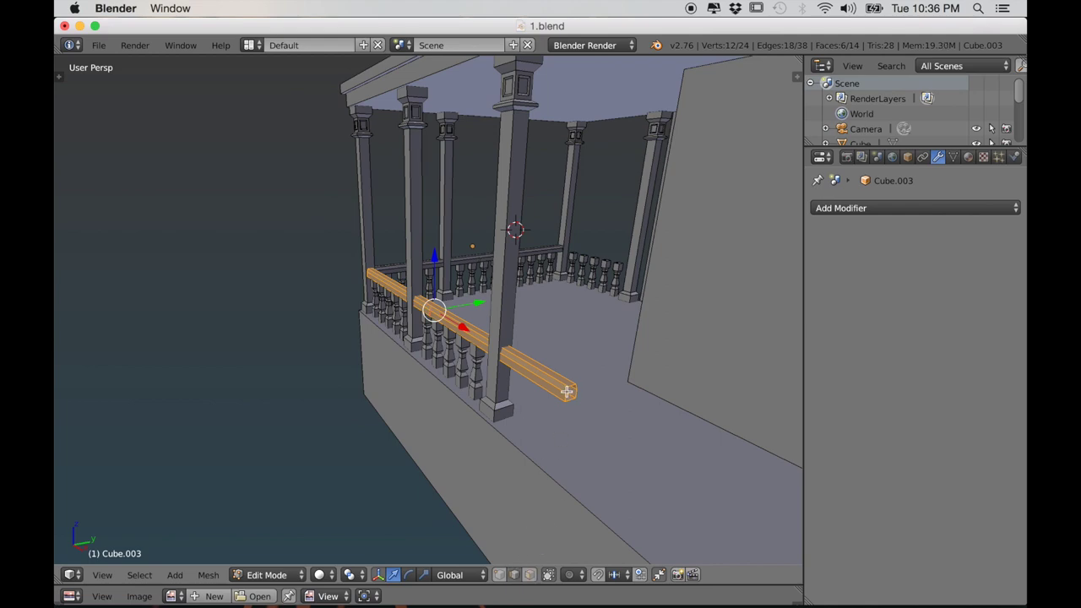
right_click(568, 391)
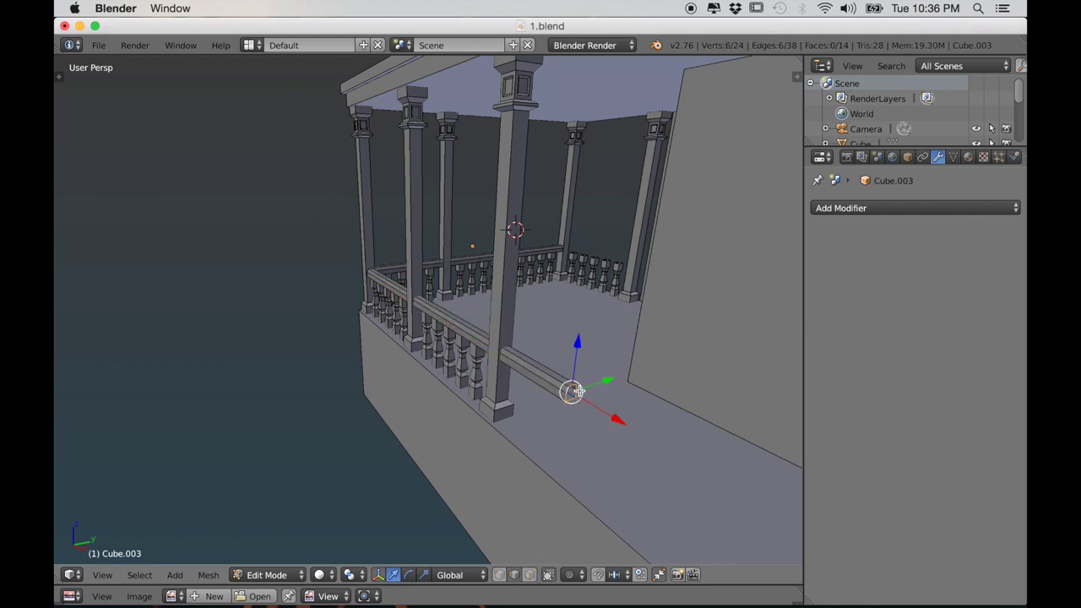
key(g)
key(x)
click(542, 371)
Step: Delete both end faces of the original side handrail
middle_drag(439, 404, 538, 401)
scroll(538, 400, up, 3)
mouse_move(355, 384)
shift+middle_down()
mouse_move(415, 414)
mouse_move(451, 414)
mouse_move(398, 425)
mouse_move(423, 419)
mouse_move(417, 400)
mouse_move(313, 417)
mouse_move(427, 409)
mouse_move(409, 396)
shift+middle_up()
scroll(430, 425, up, 4)
key(z)
right_click(406, 403)
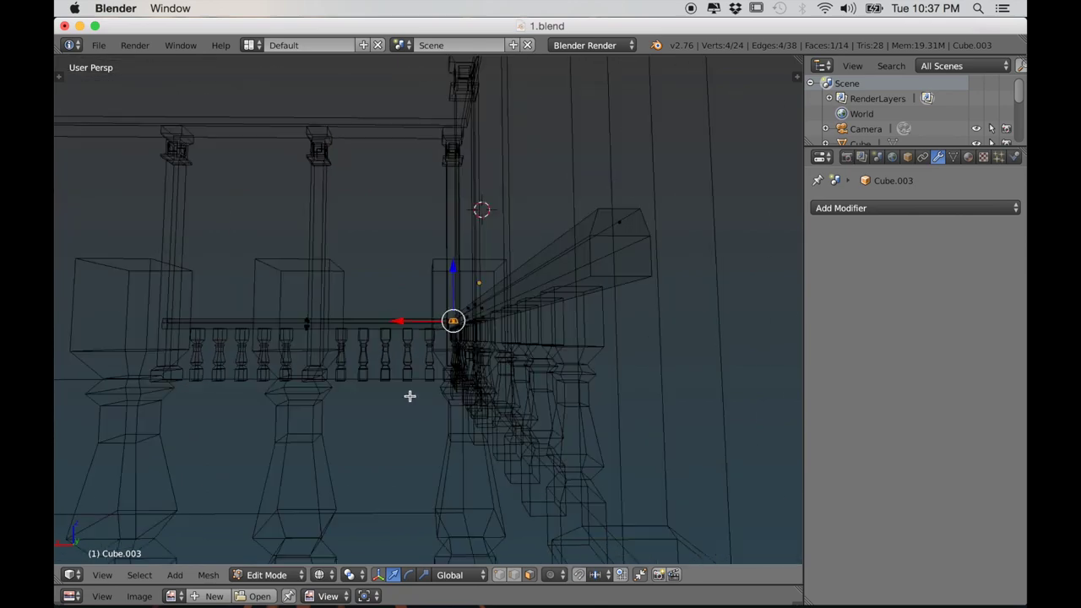
shift+right_click(619, 228)
key(x)
click(482, 301)
Step: Duplicate the rotated handrail along Y to the opposite side of the porch
middle_drag(482, 301, 466, 346)
key(l)
middle_drag(579, 346, 571, 434)
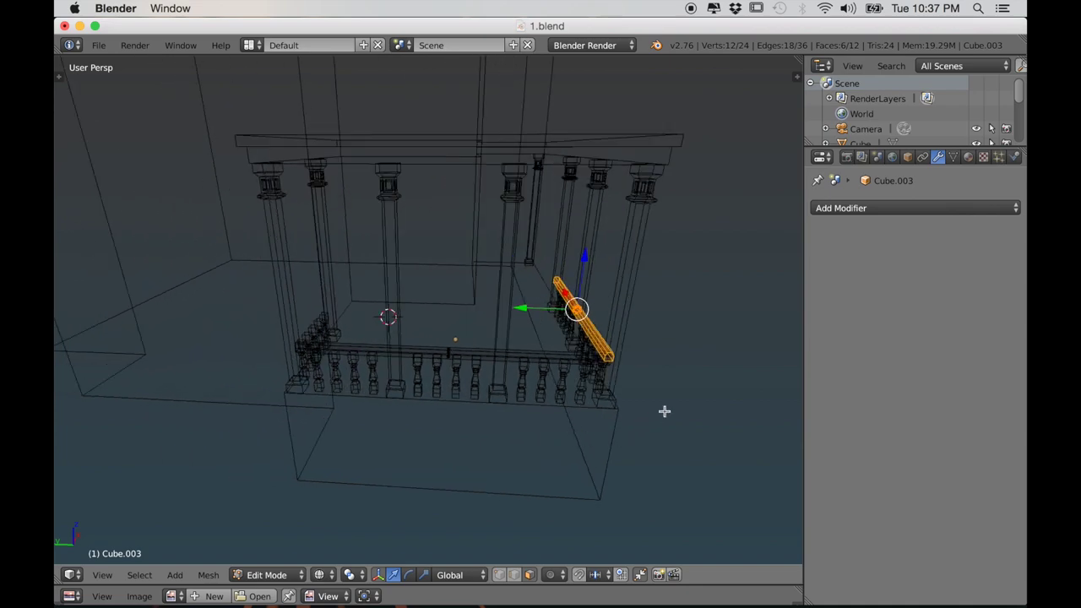
key(shift+d)
key(y)
click(411, 426)
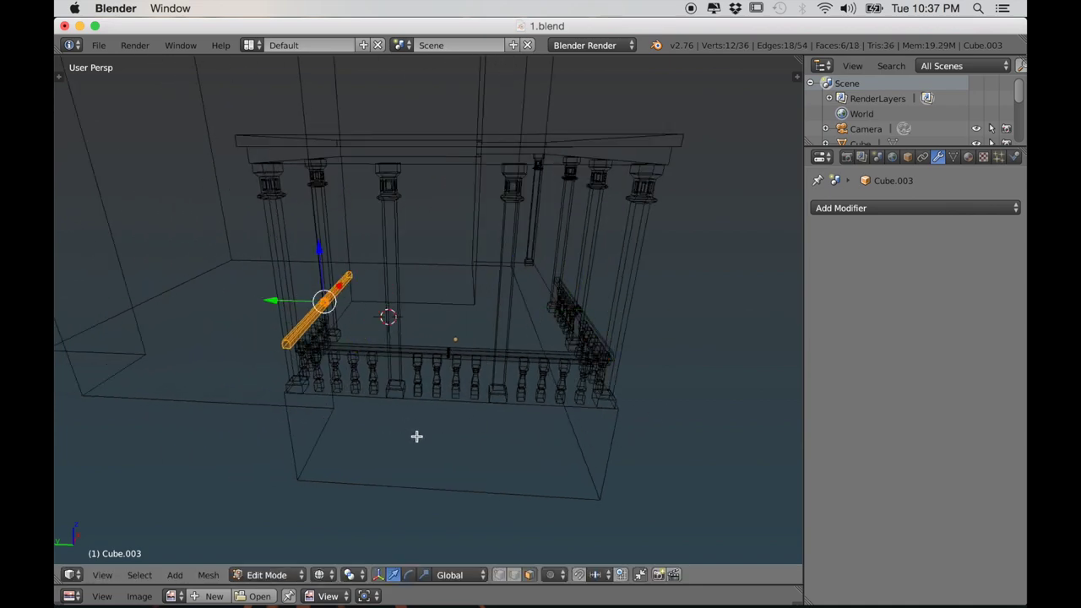
Step: Move the copied handrail about 0.07 units along negative Y to sit directly above its balusters
key(ctrl+KP_3)
key(KP_5)
scroll(391, 456, up, 2)
shift+middle_drag(391, 456, 619, 424)
scroll(620, 423, up, 4)
drag(329, 430, 355, 433)
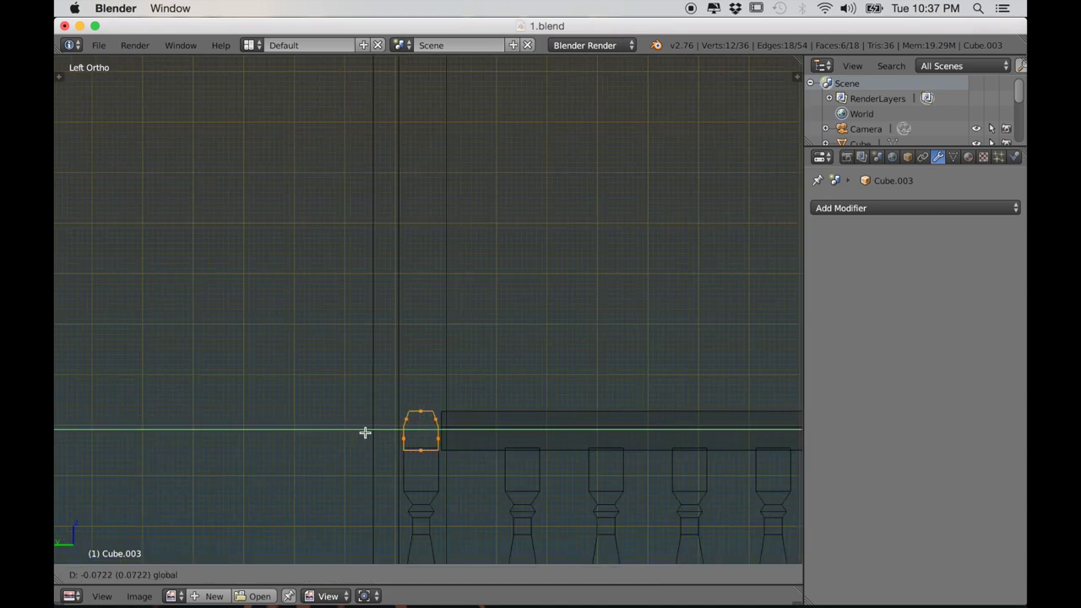
click(365, 432)
middle_drag(365, 432, 483, 399)
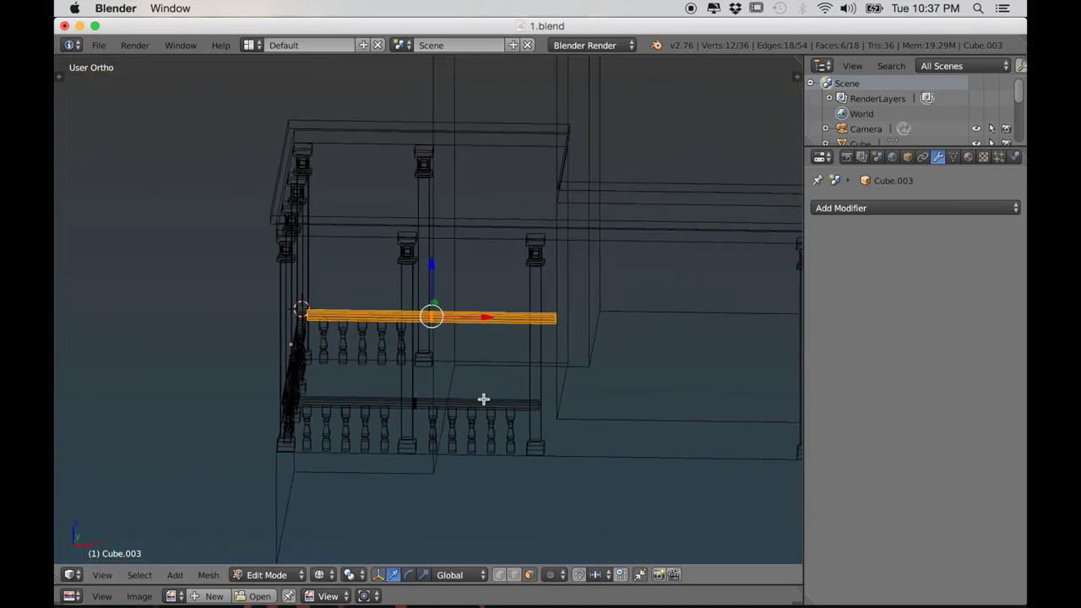
middle_drag(499, 511, 673, 354)
key(a)
key(l)
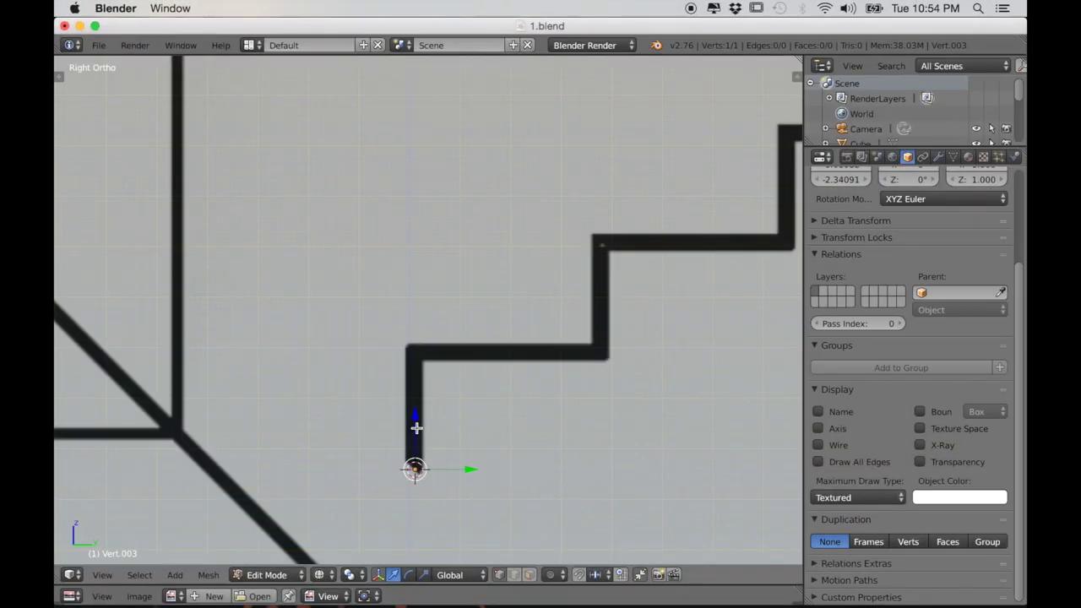
Step: Trace the first stair step over the reference by extruding the vertex up along Z for the riser and along Y for the tread
key(g)
key(z)
click(415, 427)
key(e)
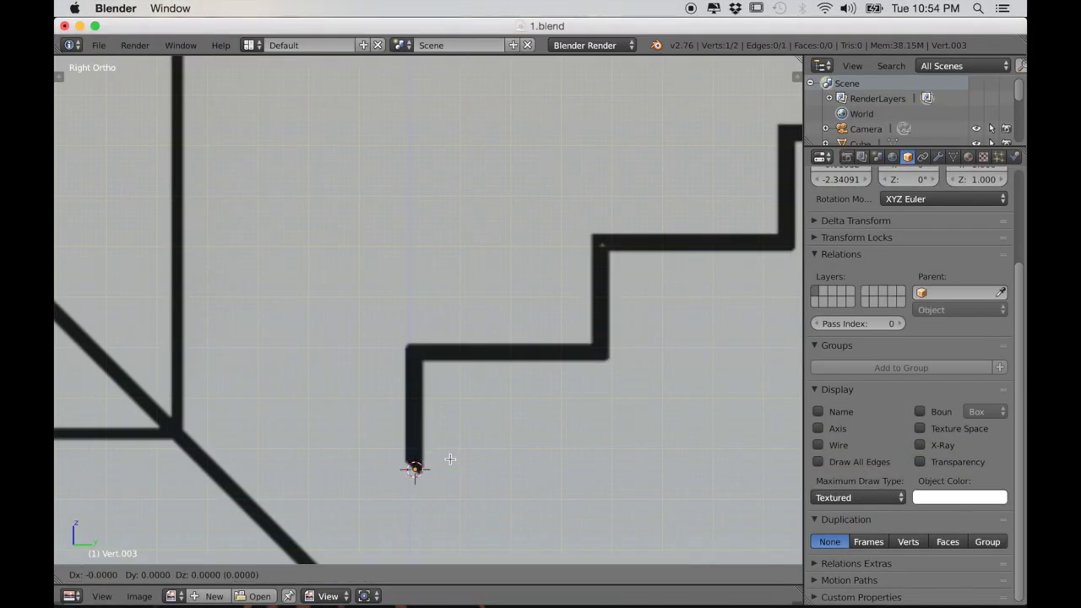
key(z)
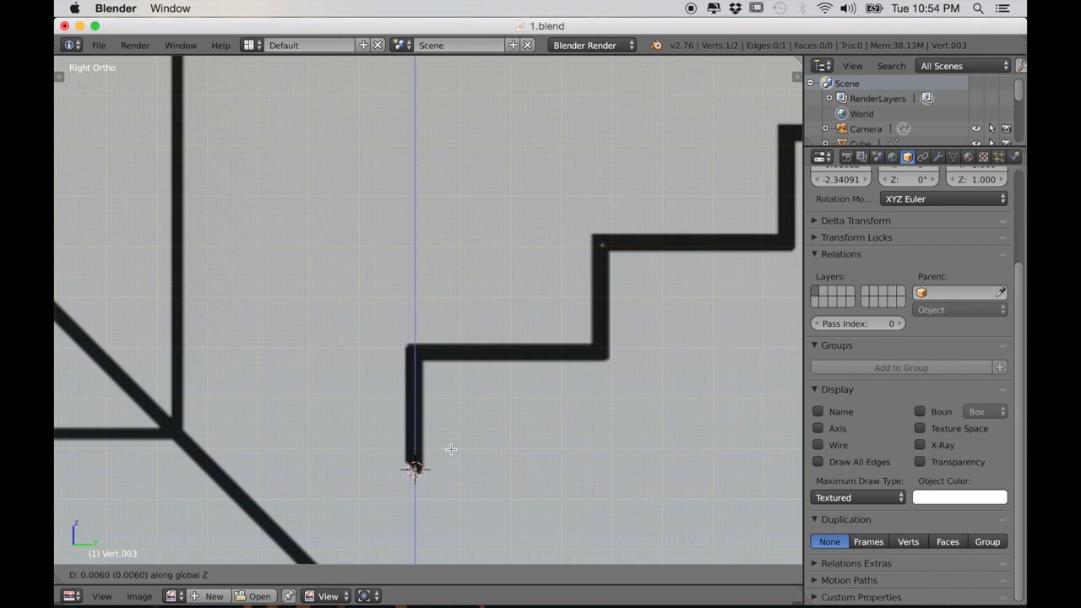
click(451, 346)
key(g)
key(y)
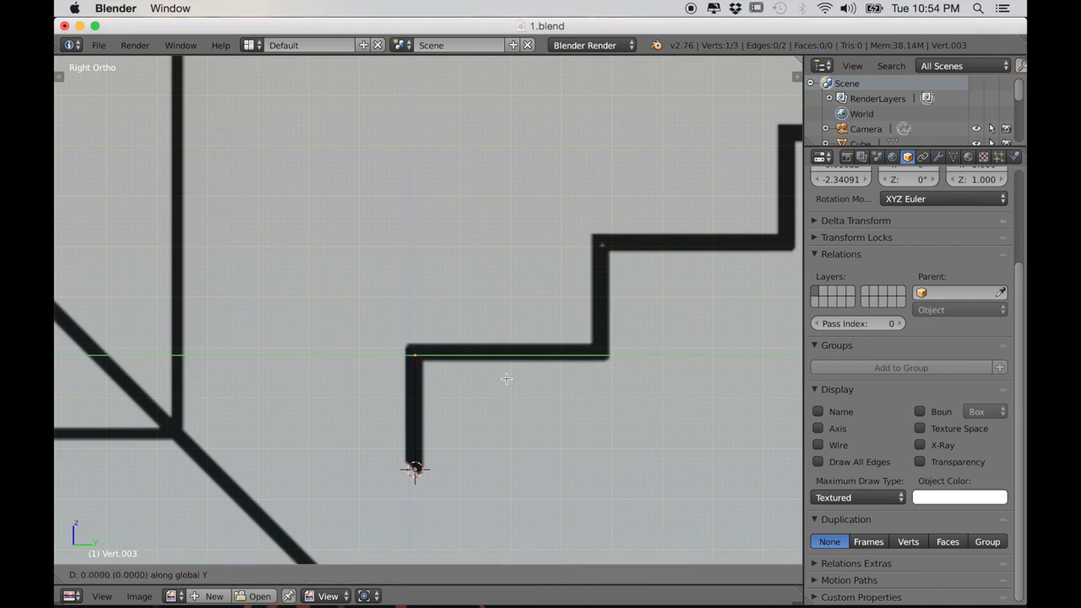
click(689, 382)
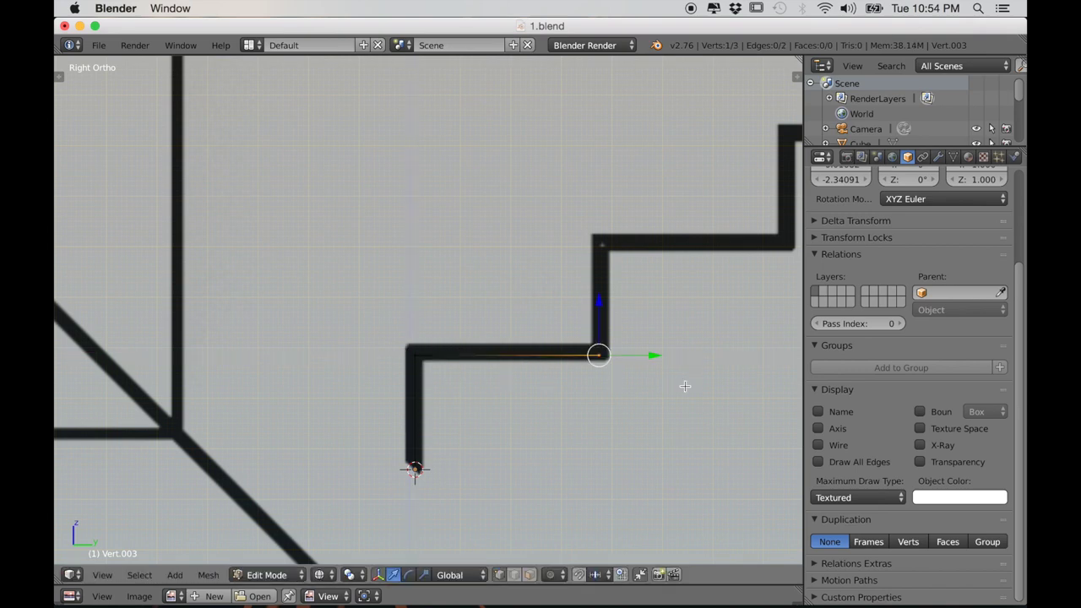
scroll(685, 380, down, 2)
key(Tab)
scroll(591, 435, down, 1)
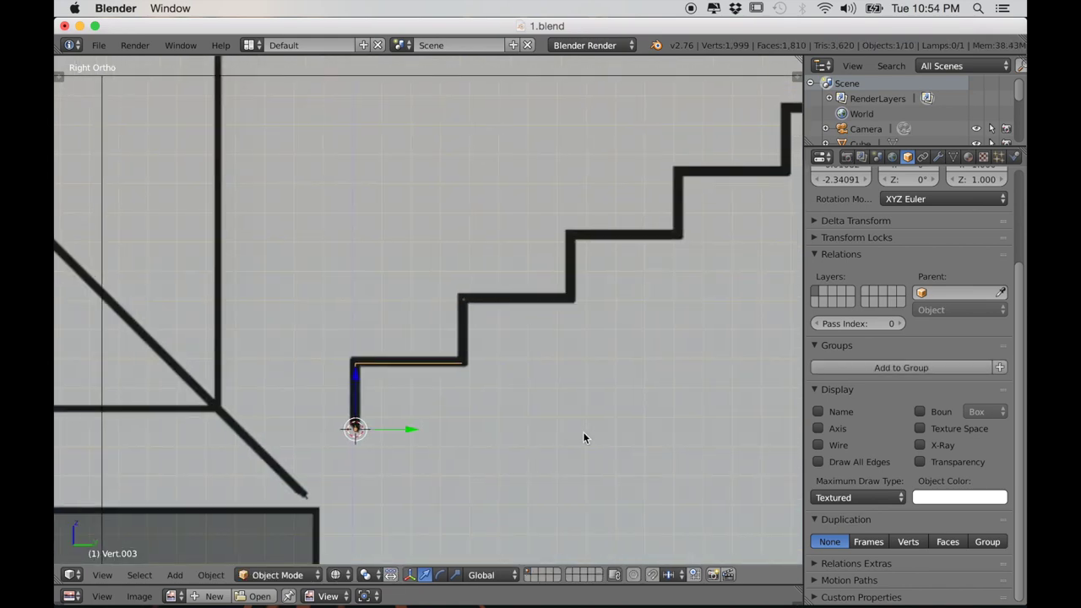
Step: Add an Array modifier to the stair profile with relative offsets of 0 in X, 1 in Y and 1 in Z
click(937, 157)
click(840, 209)
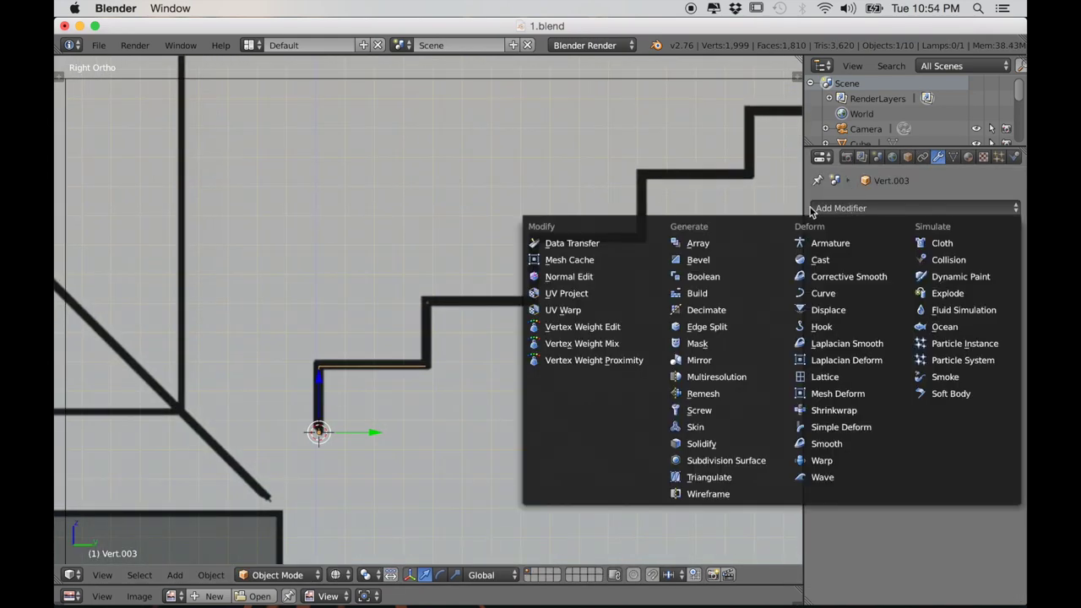
click(676, 244)
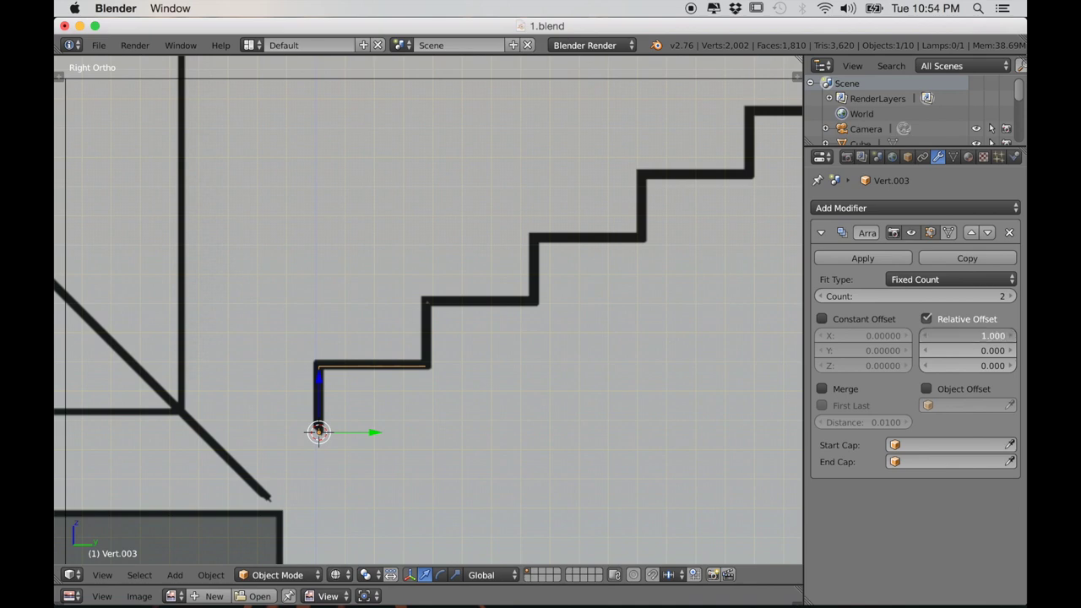
click(968, 367)
text(1)
key(Return)
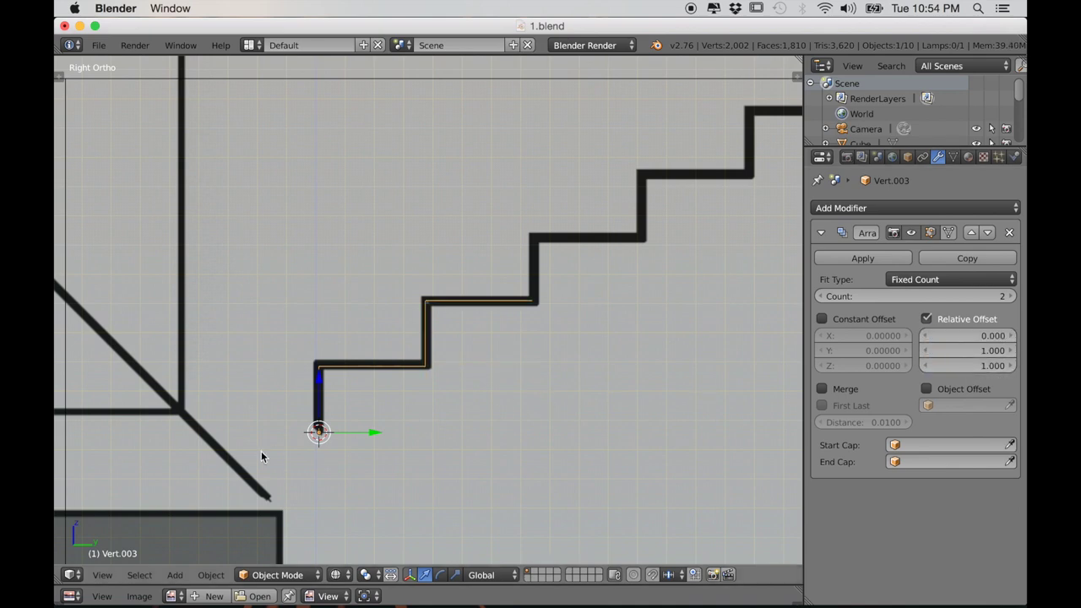
Step: Enable merging in the stair profile's Array modifier and set its count to 8
shift+middle_drag(562, 376, 538, 381)
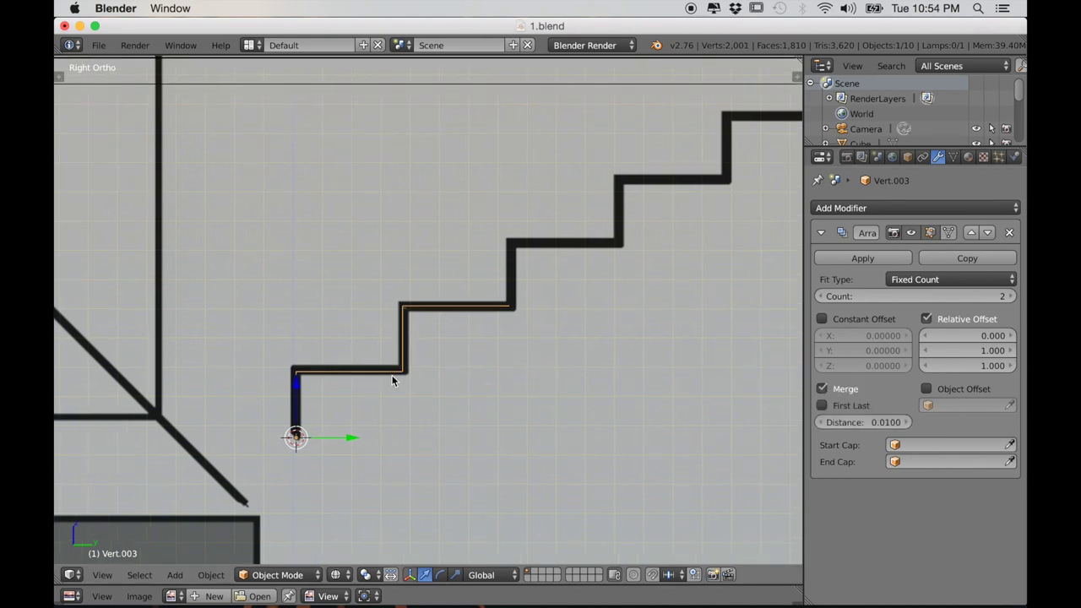
scroll(430, 385, down, 4)
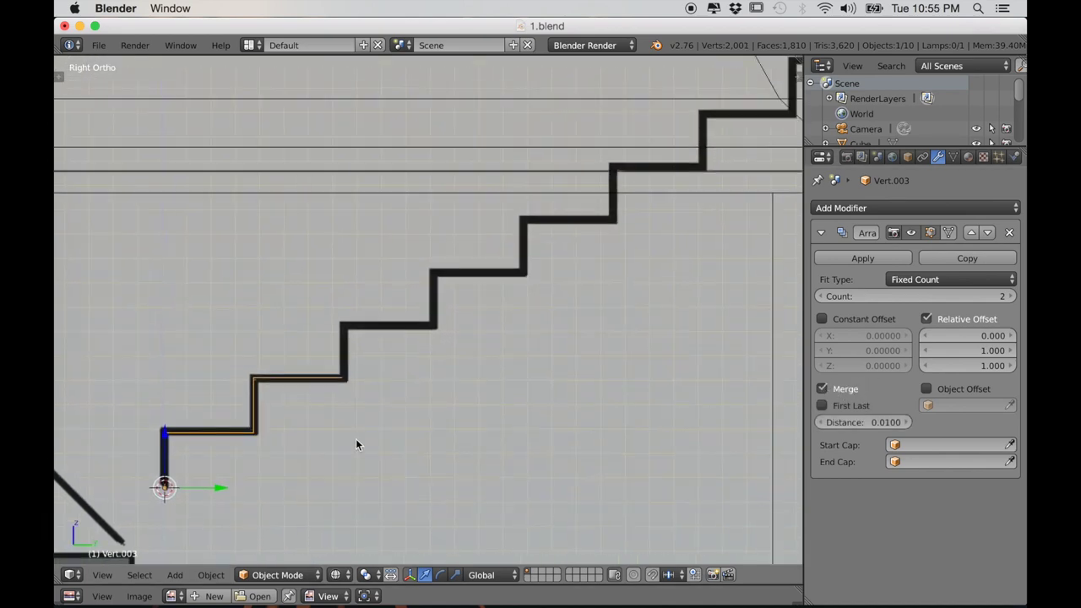
click(1011, 299)
click(1011, 299)
click(1010, 300)
click(1011, 300)
click(1011, 299)
click(1009, 296)
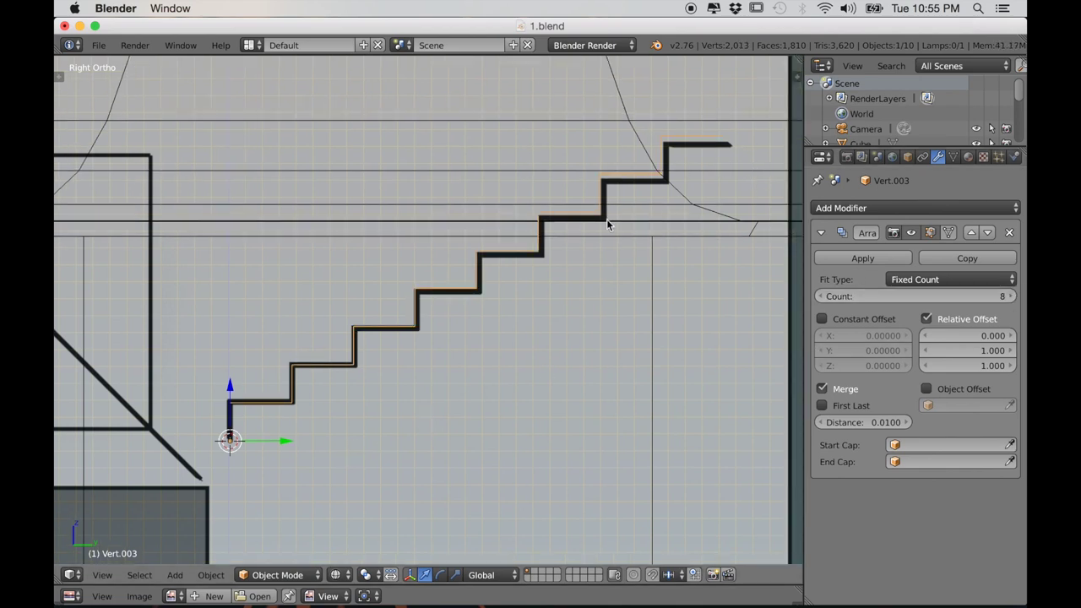
scroll(607, 219, down, 5)
middle_drag(538, 296, 575, 309)
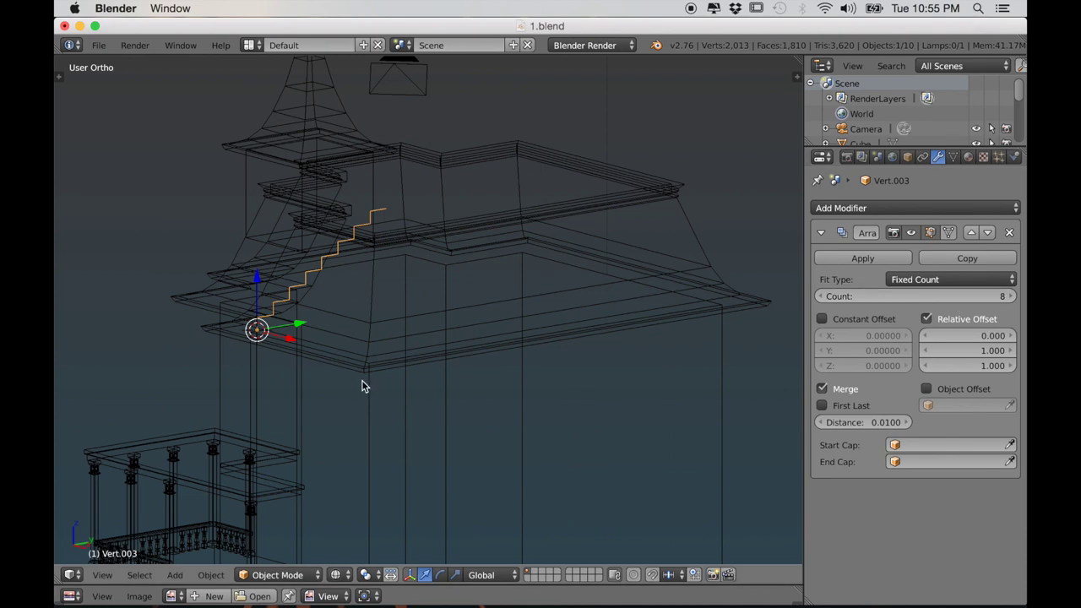
Step: Move the stairs down to the base of the house and along negative Y to the front of the porch
key(KP_1)
scroll(392, 386, down, 2)
drag(300, 301, 299, 474)
shift+middle_drag(402, 522, 390, 369)
scroll(199, 354, up, 2)
drag(217, 346, 405, 433)
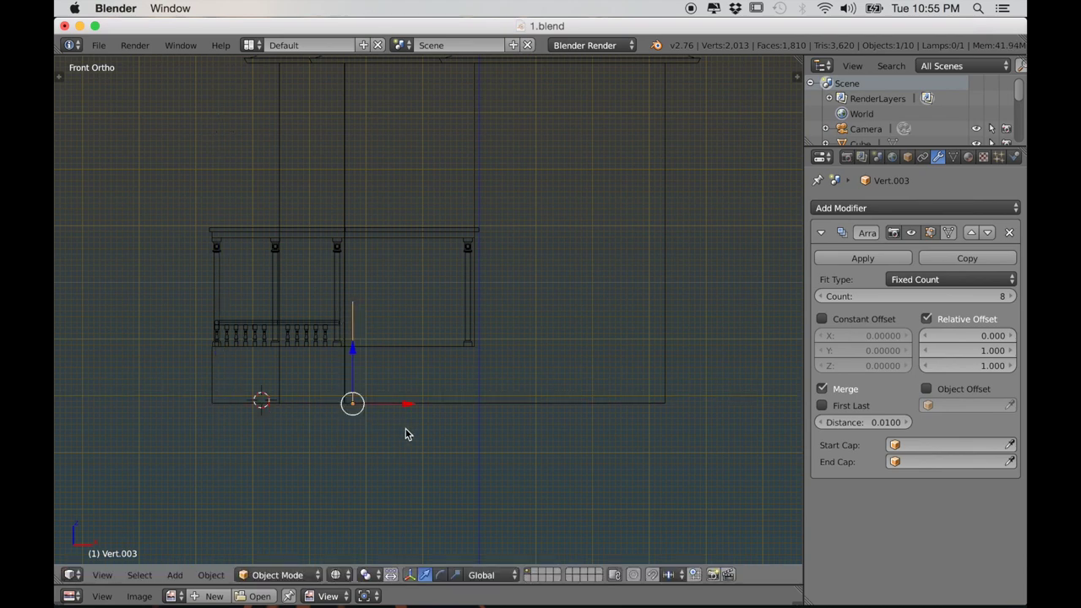
key(KP_3)
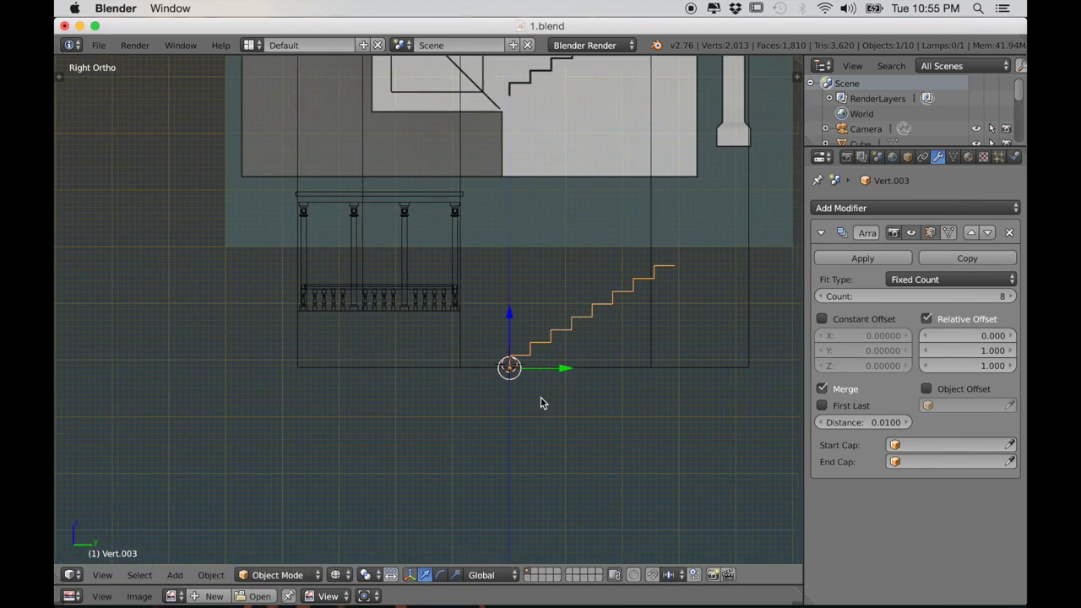
drag(573, 363, 234, 391)
scroll(338, 389, up, 3)
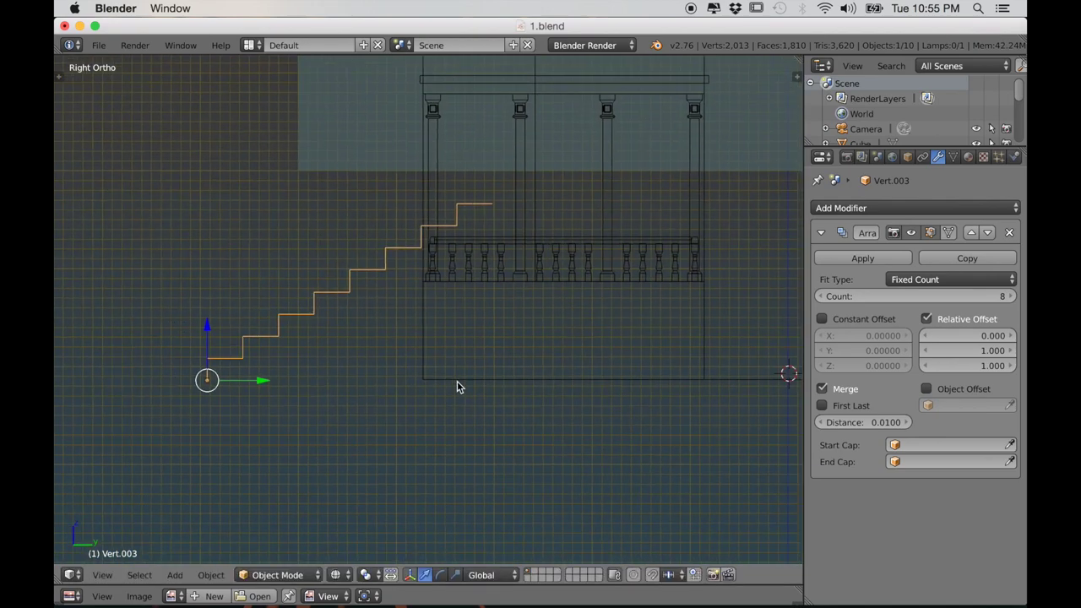
Step: Scale the stairs uniformly and shift them along Y so the top tread meets the porch floor edge
key(s)
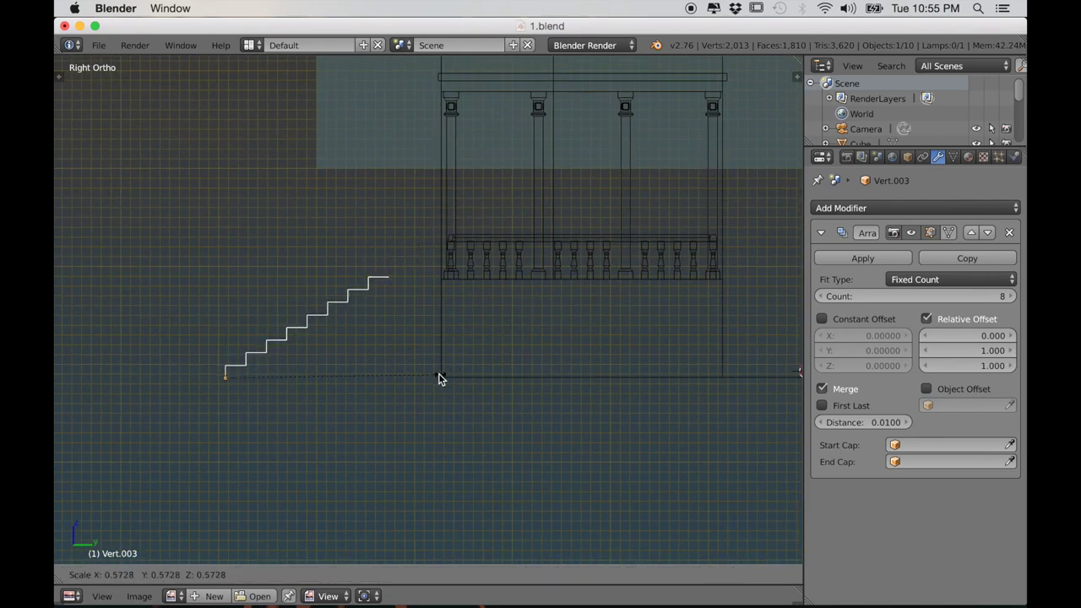
click(430, 377)
drag(276, 378, 330, 387)
scroll(321, 398, up, 3)
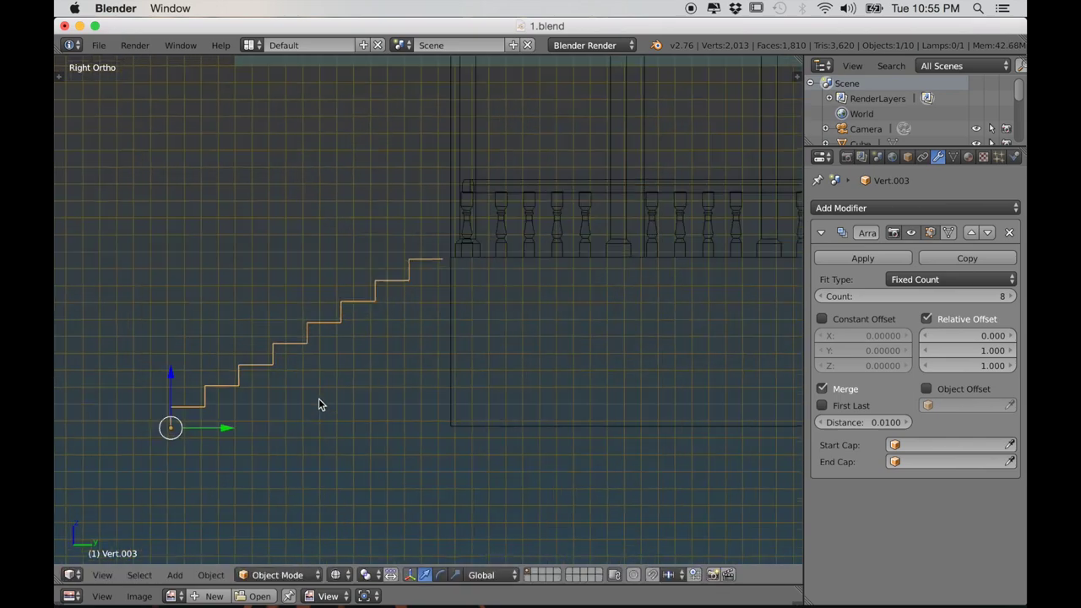
drag(230, 425, 234, 425)
key(s)
click(397, 395)
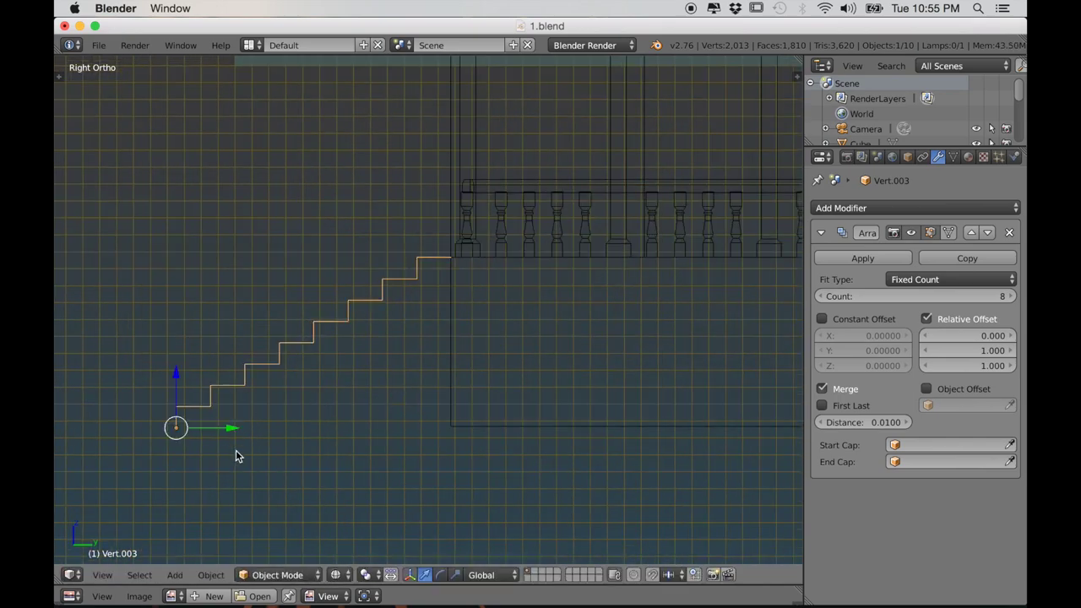
key(KP_Decimal)
key(b)
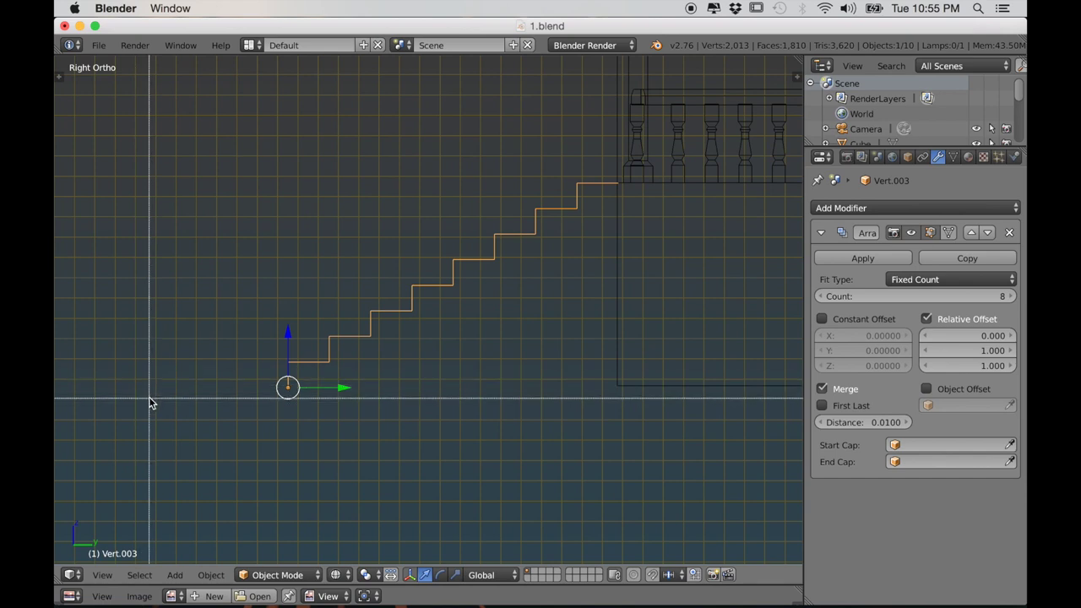
key(Escape)
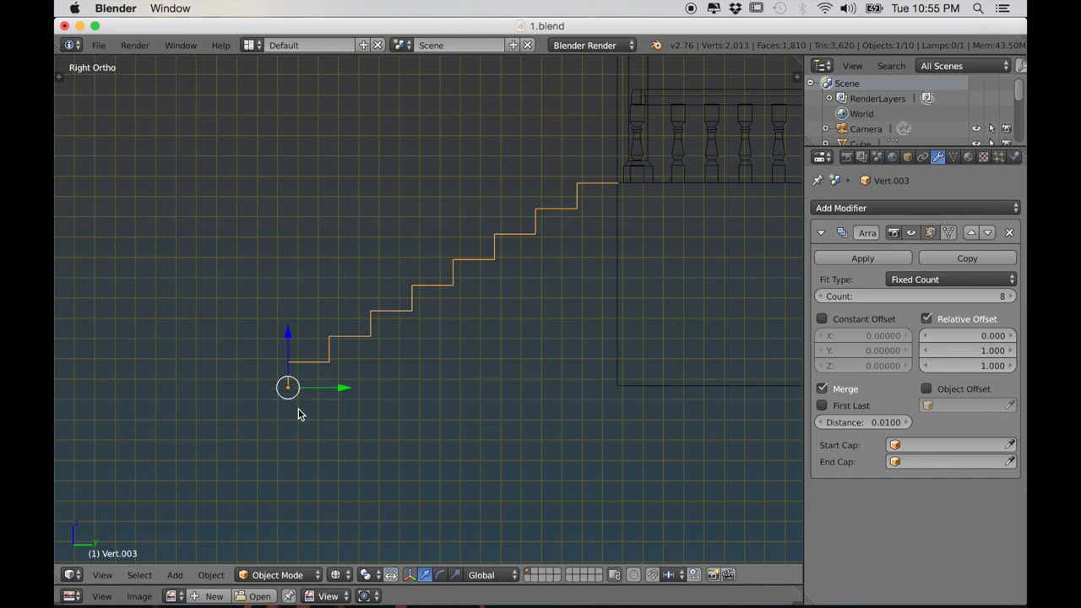
key(b)
key(Escape)
Step: Extrude the whole step profile along X to span the porch opening between the house corner and the end column
middle_drag(188, 386, 354, 423)
key(Tab)
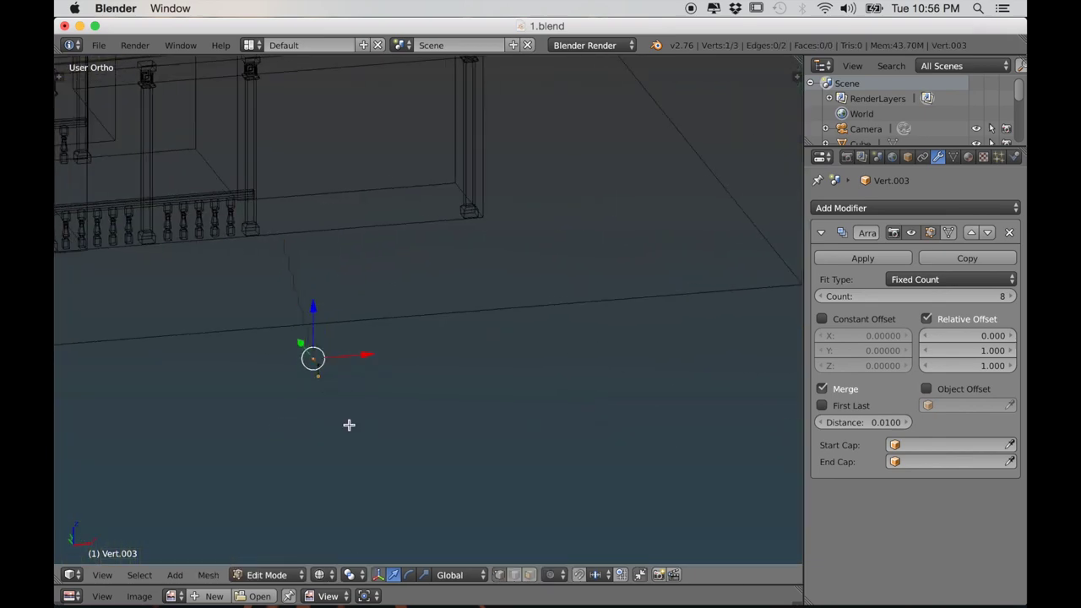
key(KP_1)
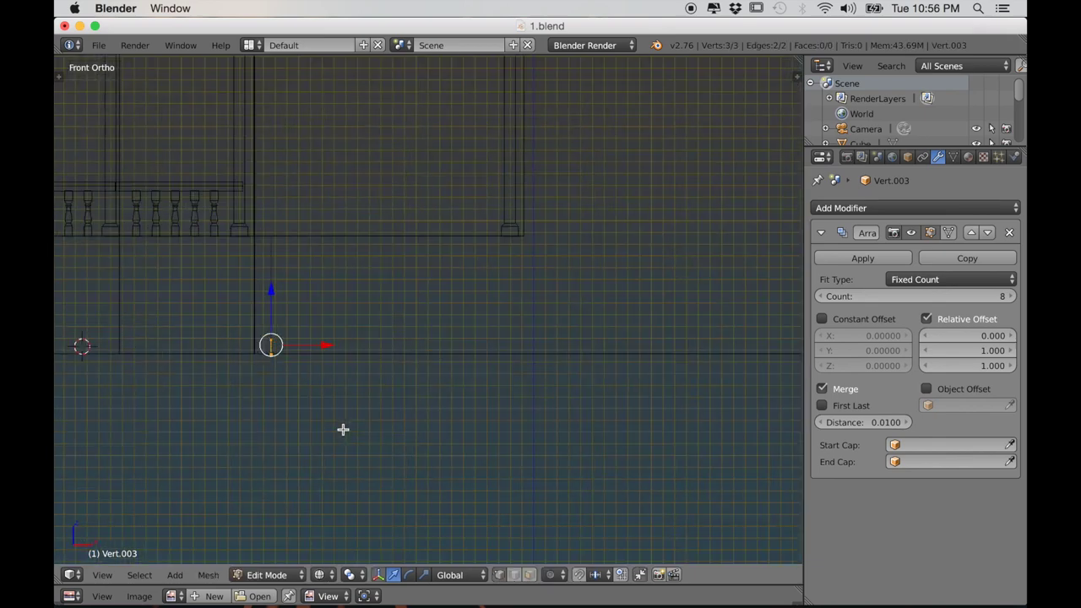
key(e)
key(x)
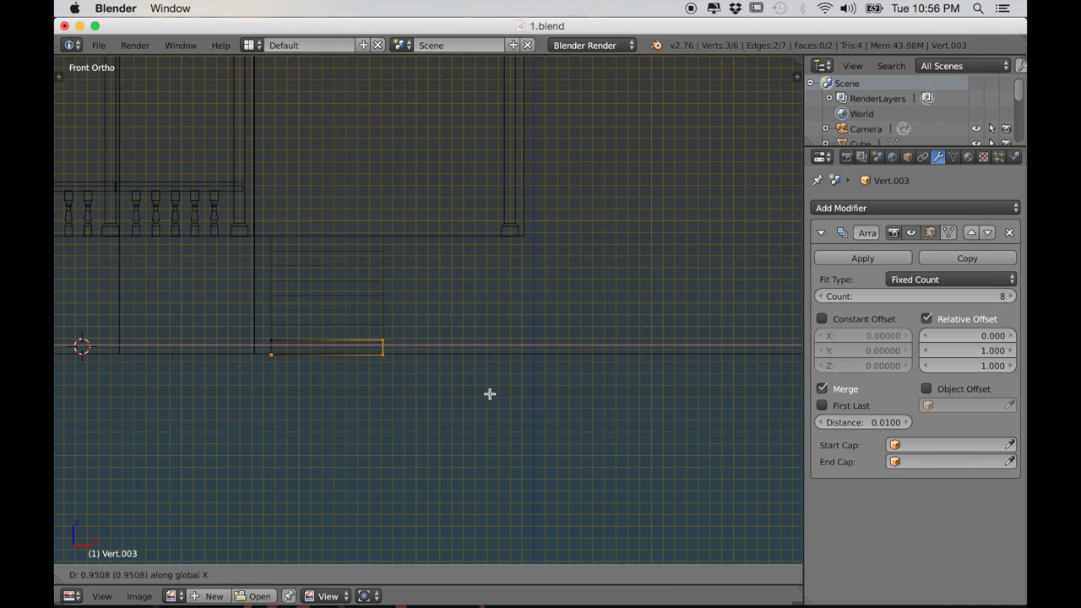
click(587, 403)
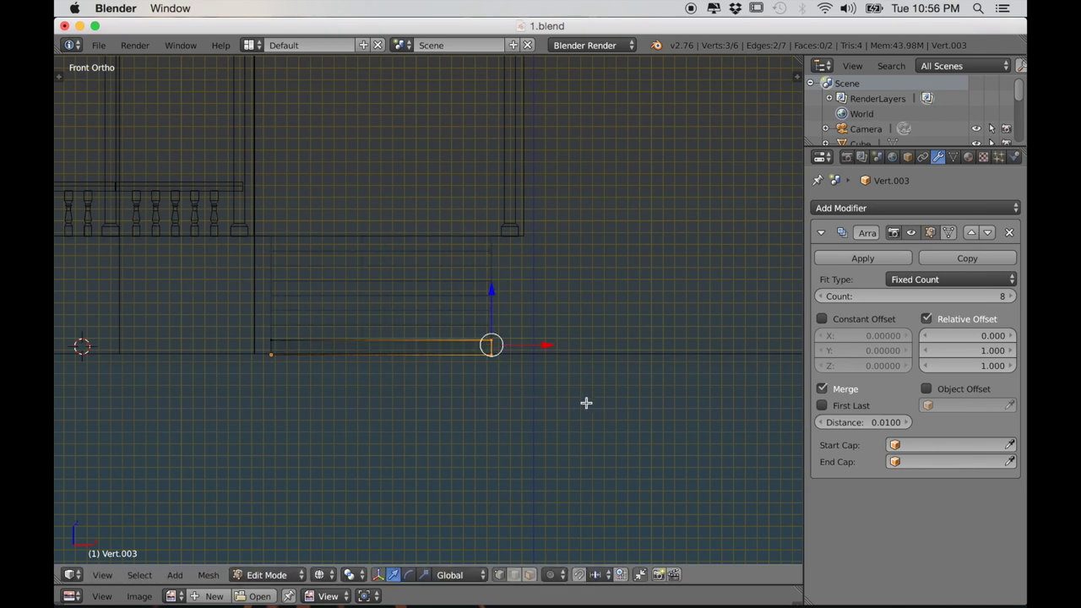
Step: Switch to solid shading and recalculate the normals of all the step's faces
key(z)
middle_drag(449, 427, 458, 437)
key(t)
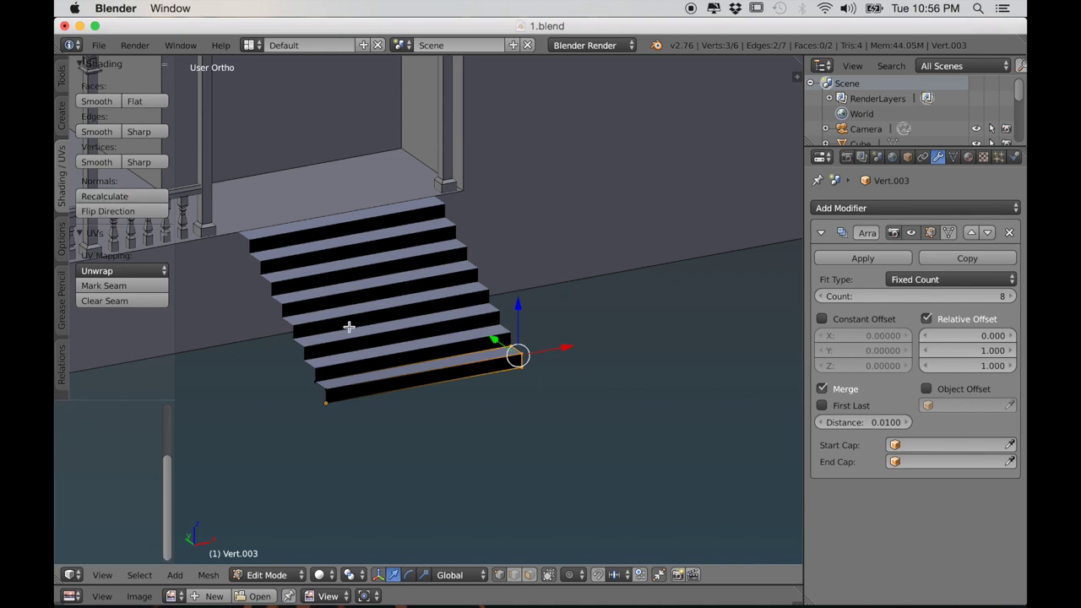
key(a)
key(a)
click(142, 199)
middle_drag(451, 427, 473, 448)
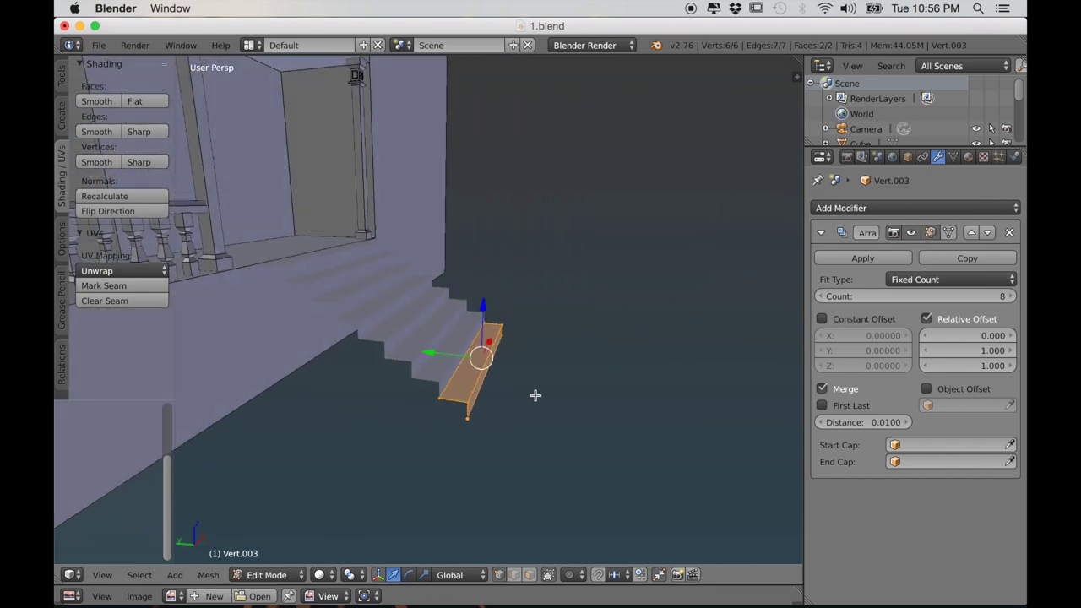
Step: Apply the stairs' Array modifier and turn on wire display for the object
middle_drag(535, 395, 535, 401)
key(Tab)
click(887, 257)
click(907, 157)
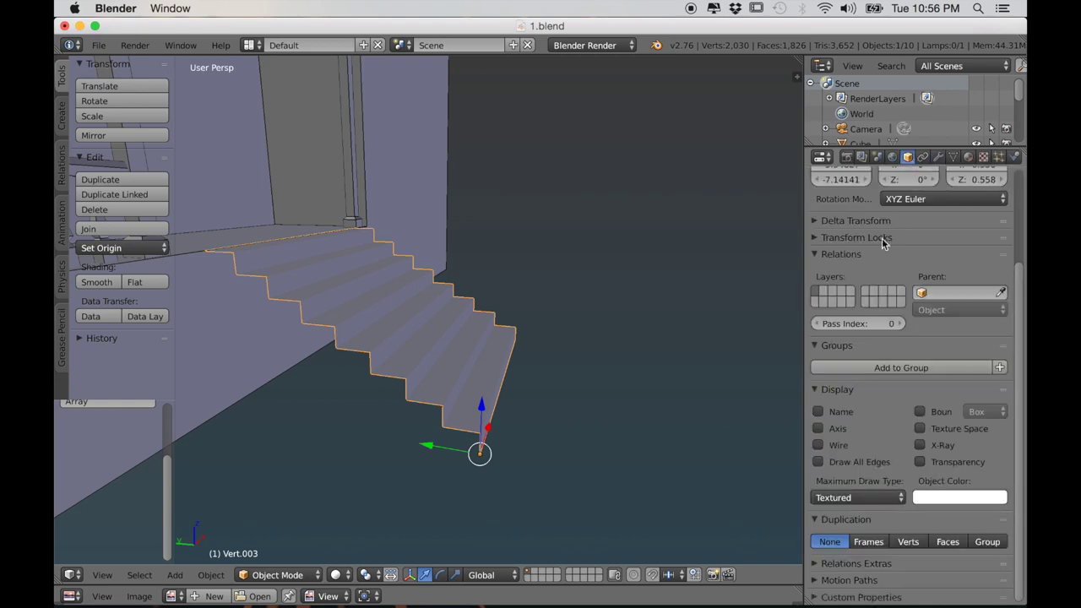
click(818, 445)
Step: Snap the 3D cursor to the centre of the selected stair mesh and add a cube there in Edit Mode
middle_drag(604, 410, 429, 357)
key(Tab)
key(shift+s)
click(431, 355)
key(shift+s)
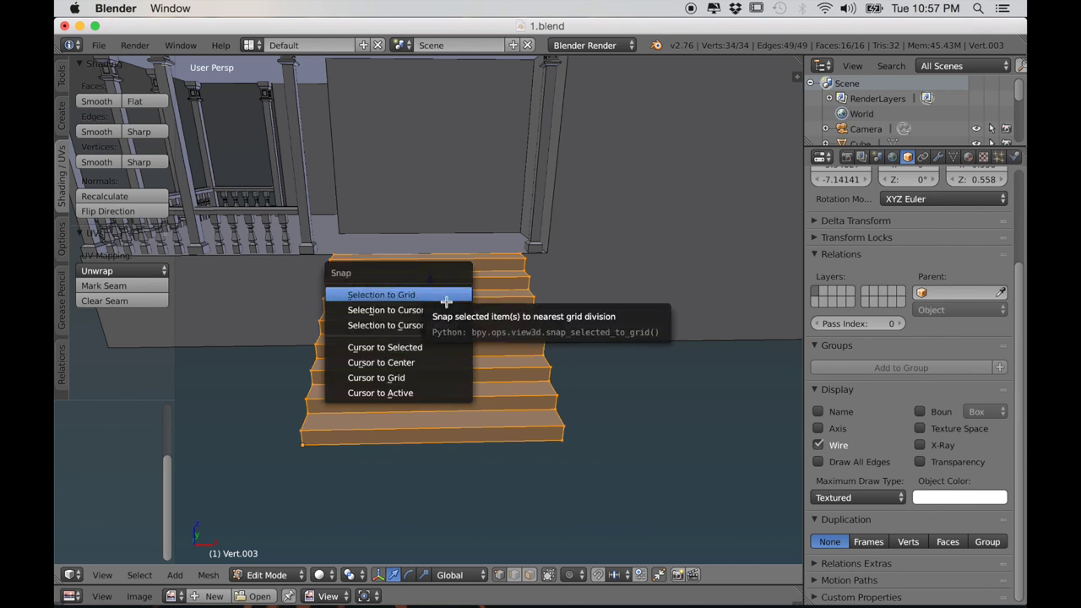
key(shift+a)
click(473, 320)
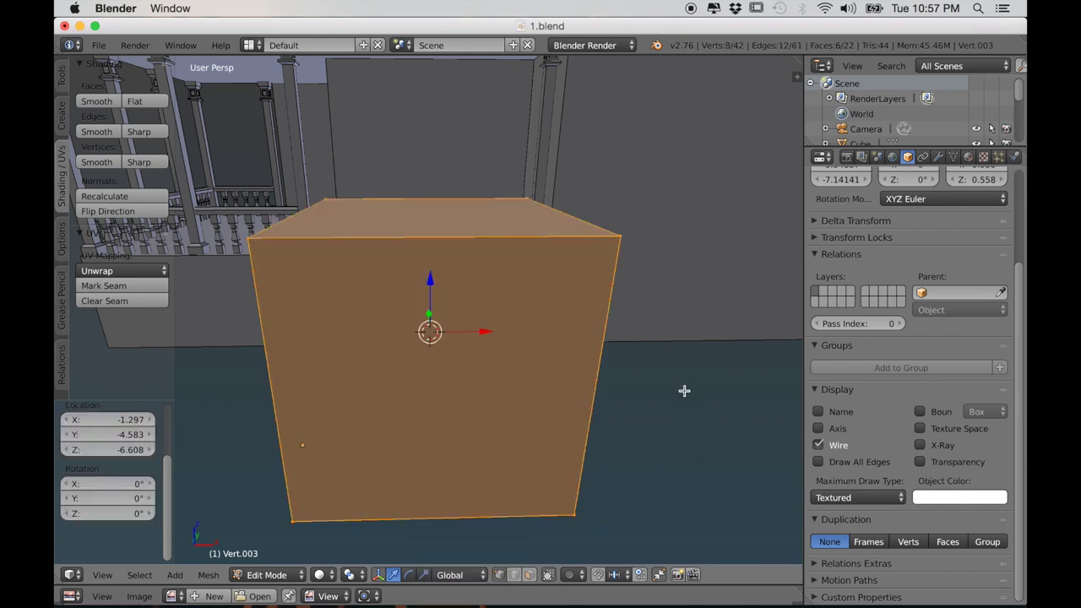
Step: Scale the cube down uniformly, then narrow it along X into a thin side wall for the stairs
key(s)
click(633, 376)
key(s)
key(x)
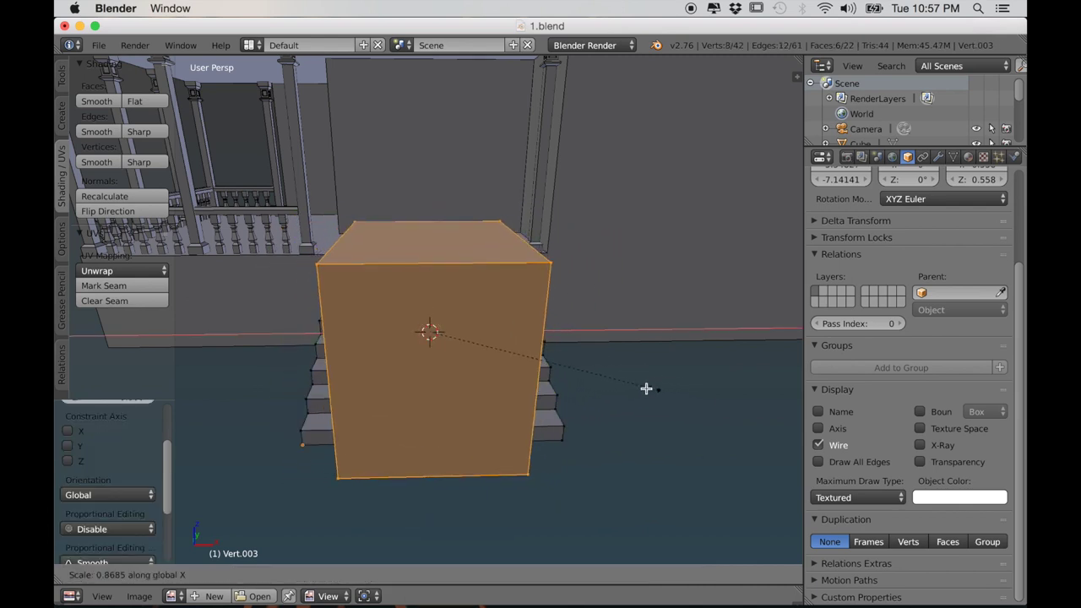
click(455, 350)
Step: Move the narrow block in the right orthographic view so its base sits on the ground and its back meets the porch
key(KP_3)
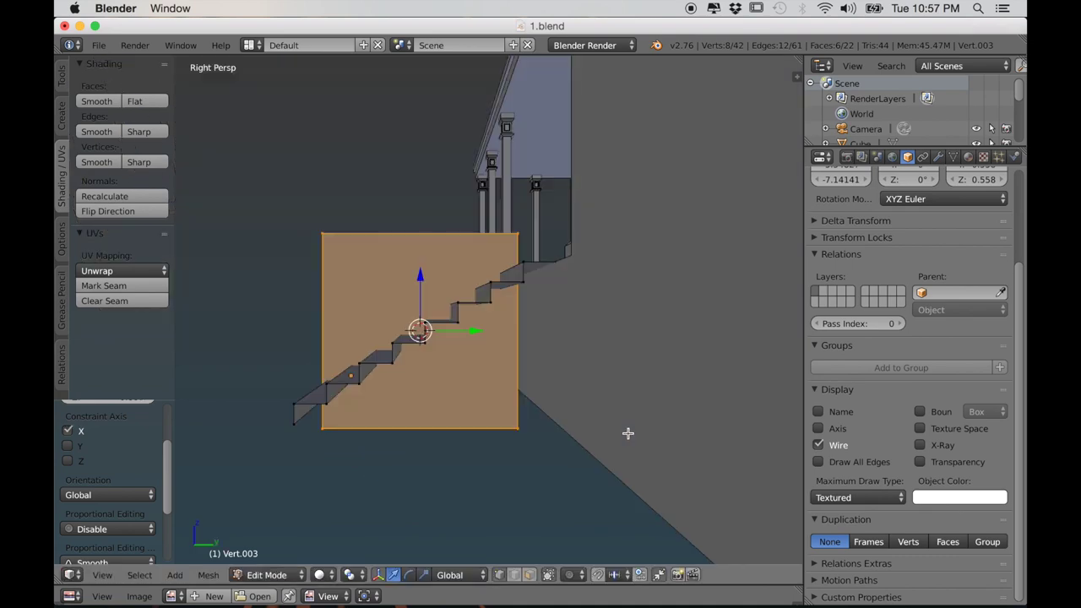
key(KP_5)
scroll(450, 488, up, 1)
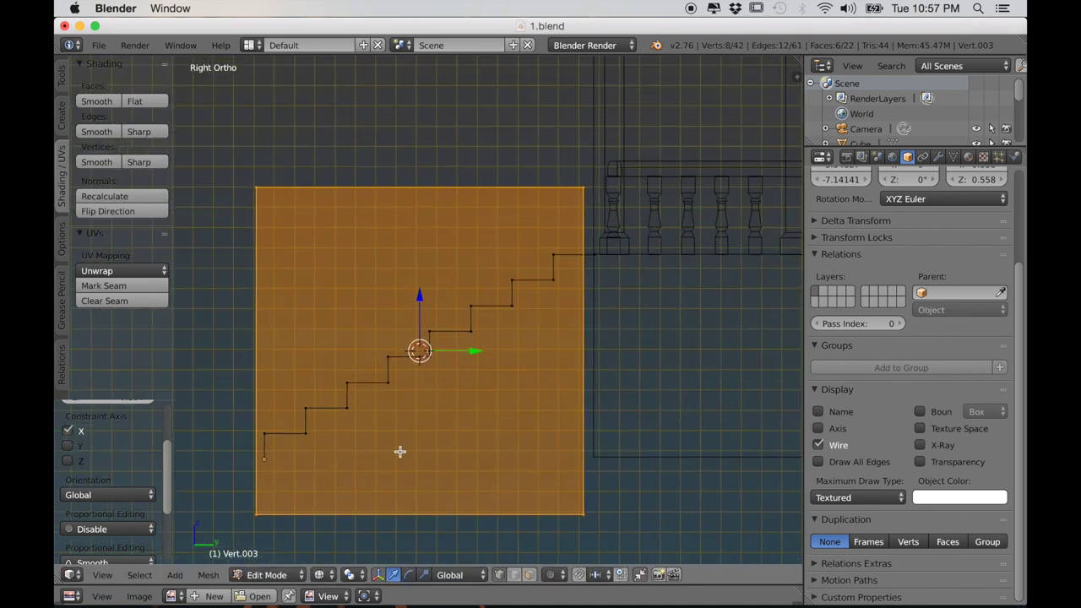
key(g)
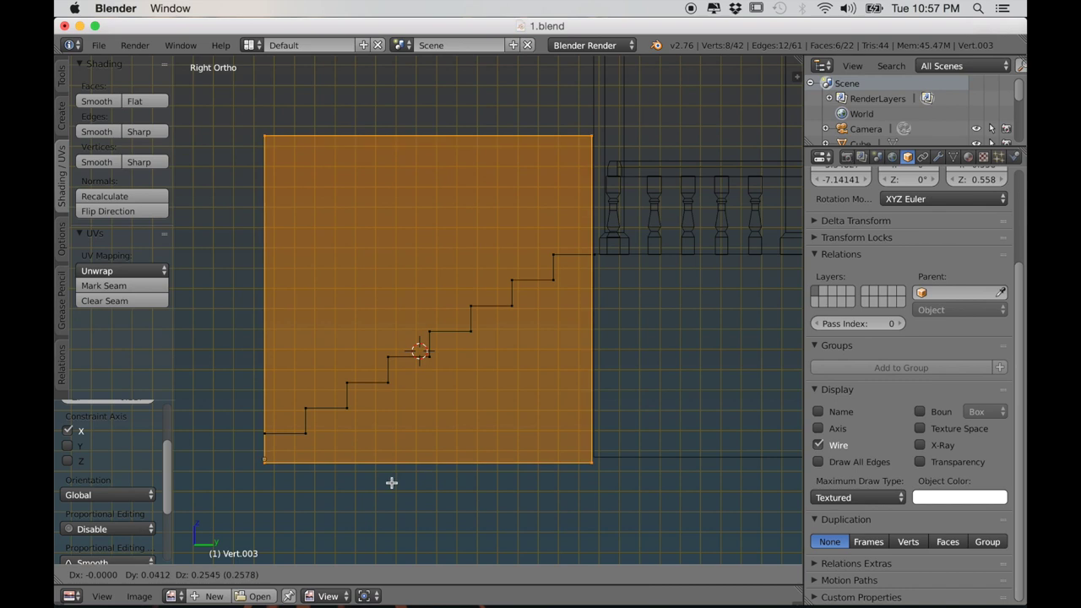
click(393, 479)
scroll(425, 505, up, 1)
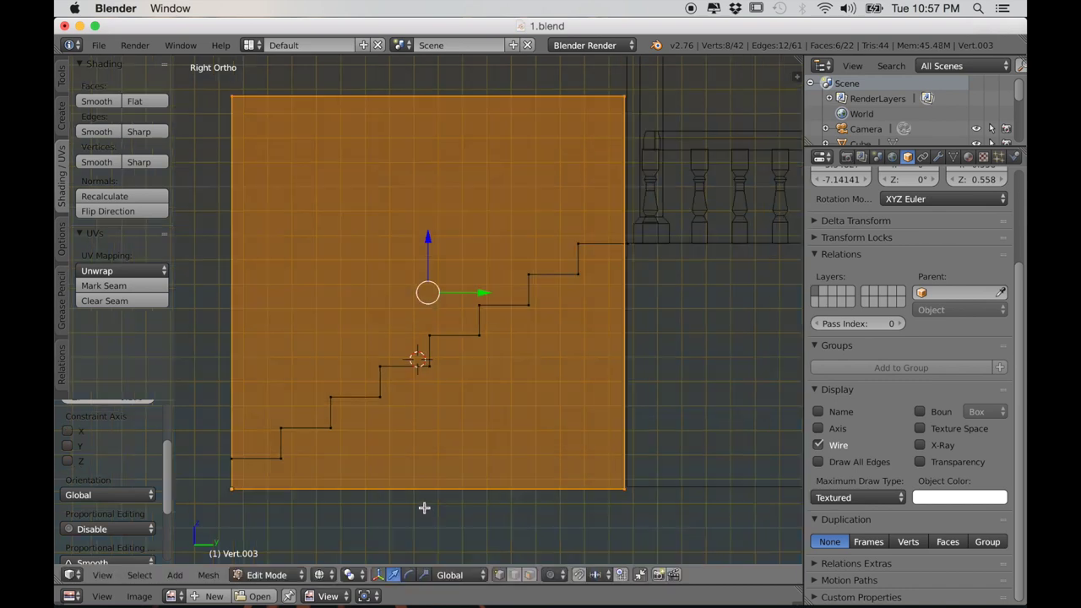
drag(429, 226, 429, 223)
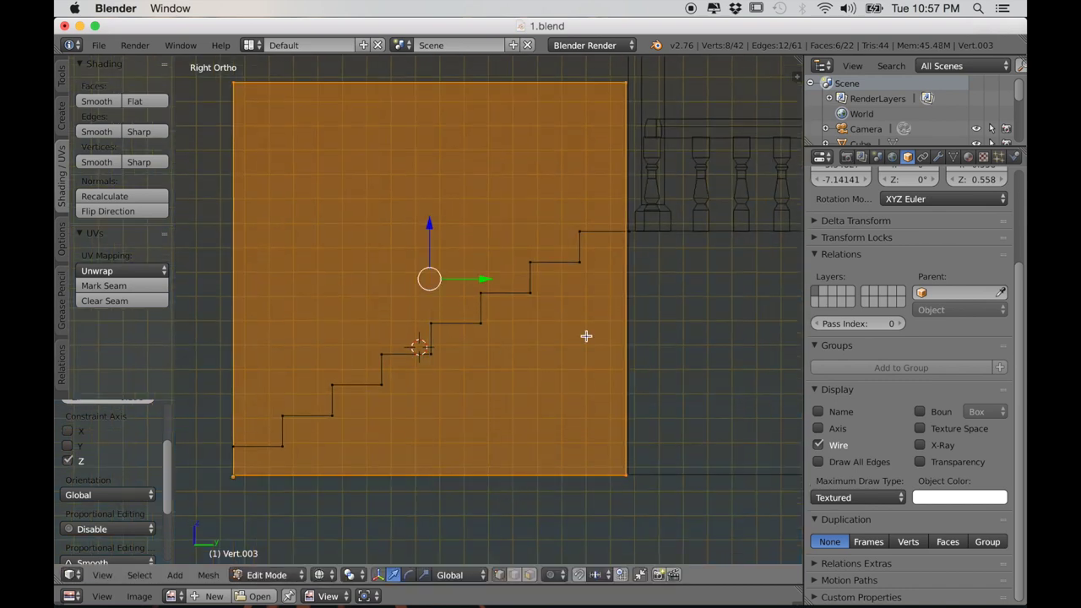
drag(484, 284, 488, 282)
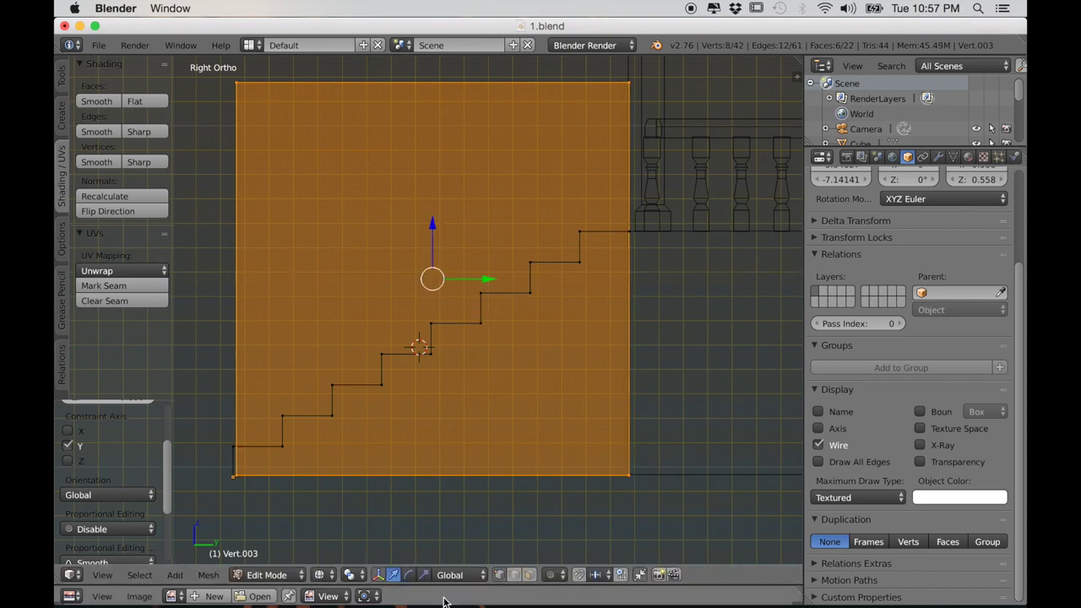
Step: Pull the block's front face out past the first step and lower its top face to the porch floor level
right_click(233, 274)
scroll(248, 295, down, 1)
shift+middle_drag(313, 344, 402, 341)
drag(429, 278, 398, 292)
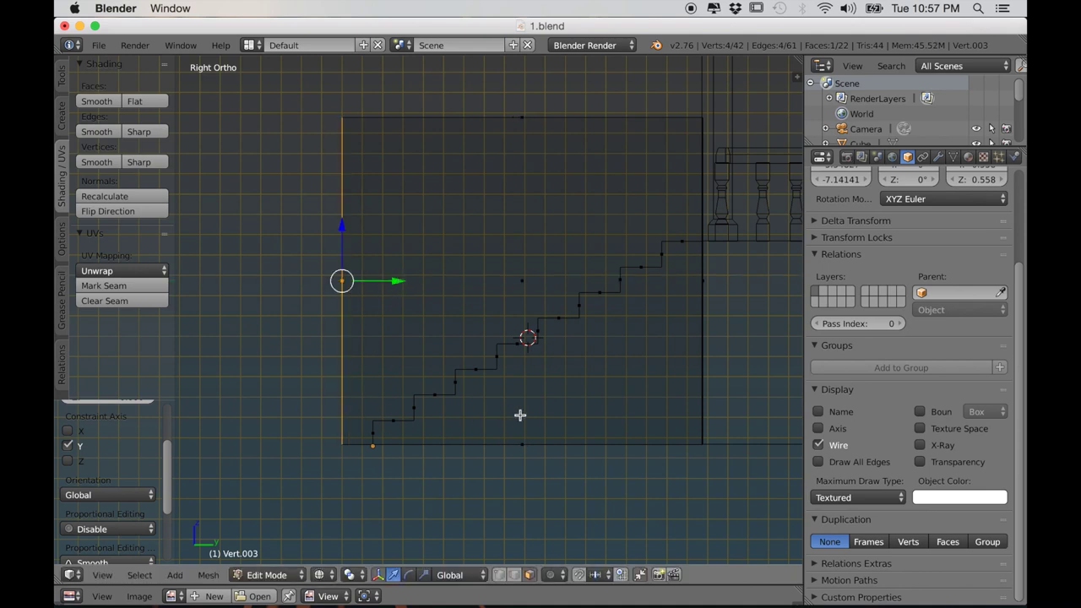
shift+middle_drag(387, 444, 341, 460)
shift+middle_drag(442, 458, 419, 471)
right_click(457, 152)
drag(457, 94, 493, 219)
Step: Add a vertical loop cut to the block and slide it to the front edge of the top tread
key(ctrl+r)
click(434, 269)
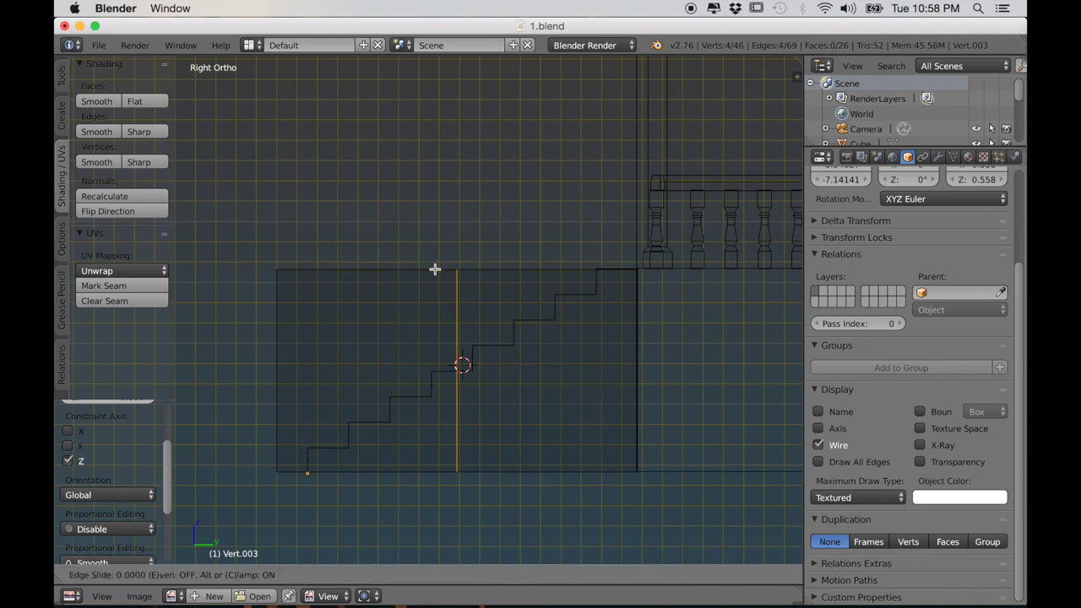
click(572, 309)
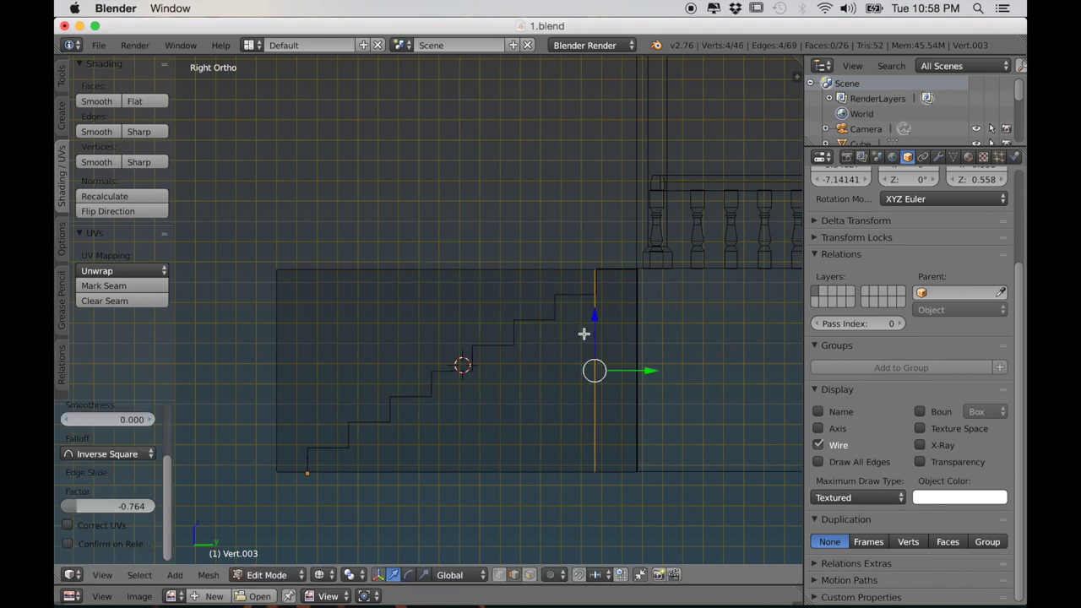
Step: Lower the block's front top edge along Z so its top slopes along the stair nosings down to near ground level
right_click(280, 269)
drag(271, 224, 314, 378)
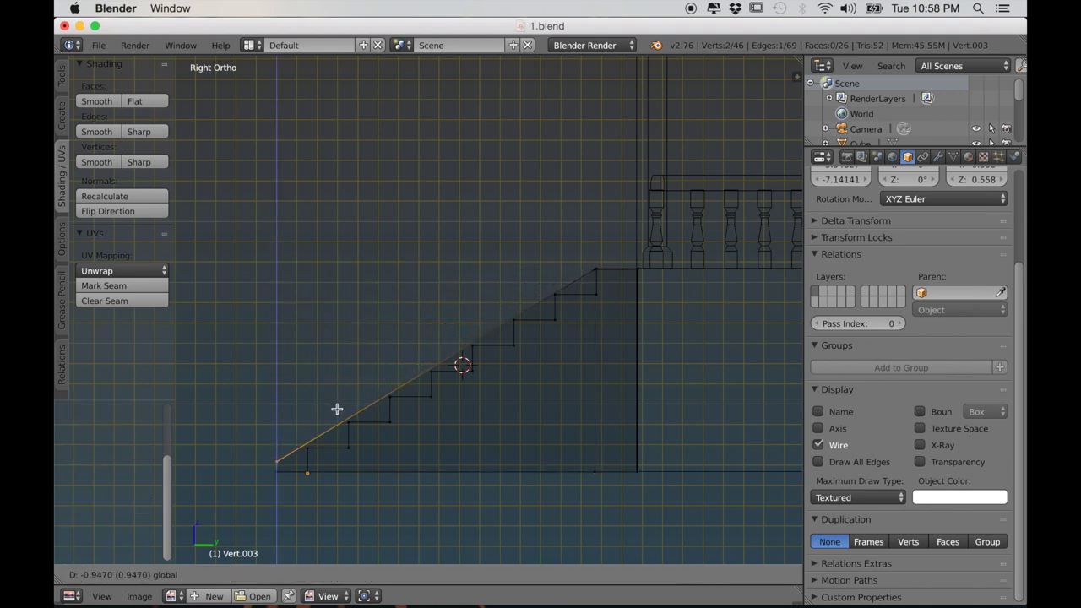
click(341, 413)
scroll(413, 446, up, 1)
shift+middle_drag(414, 447, 440, 287)
scroll(341, 280, up, 1)
shift+middle_drag(339, 279, 369, 336)
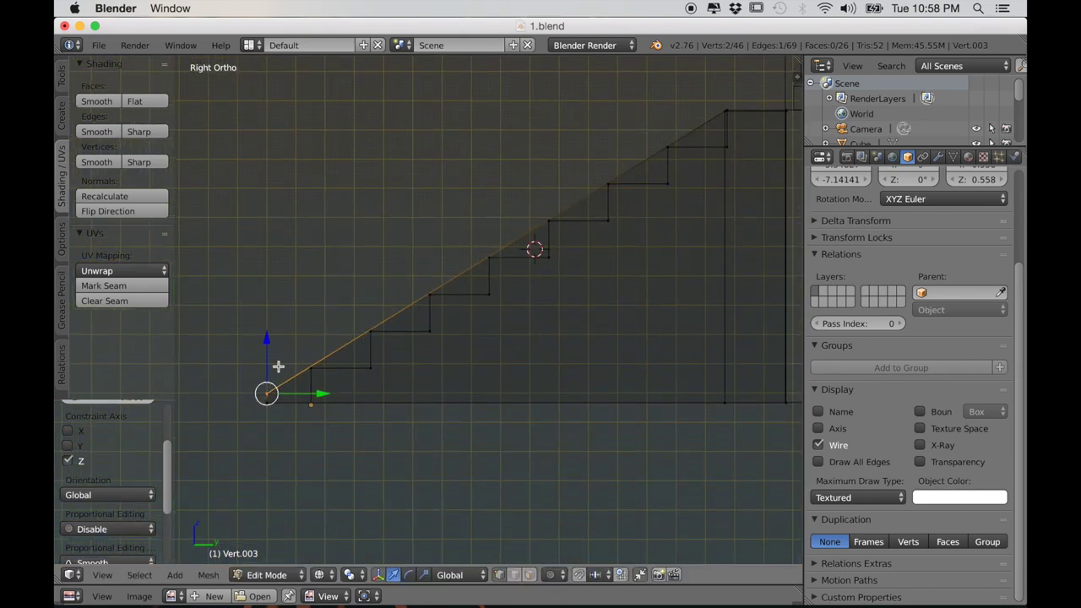
drag(268, 340, 269, 341)
click(268, 341)
Step: Select the whole linked sloped block and move it about 1.02 units along X against one side of the stairs
scroll(275, 362, down, 2)
middle_drag(275, 363, 355, 389)
key(ctrl+l)
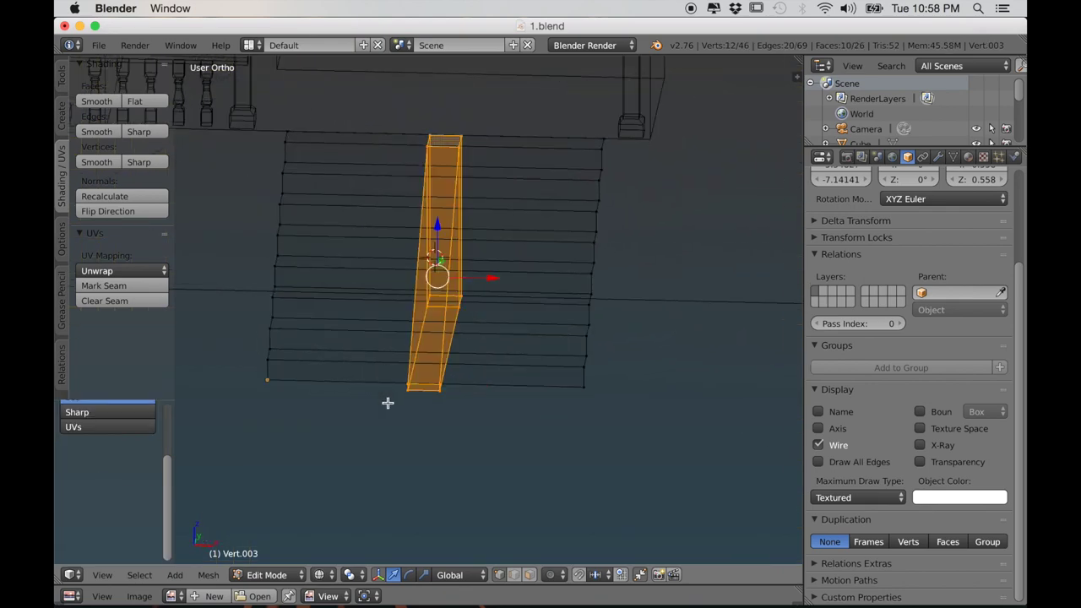
key(KP_1)
key(g)
key(x)
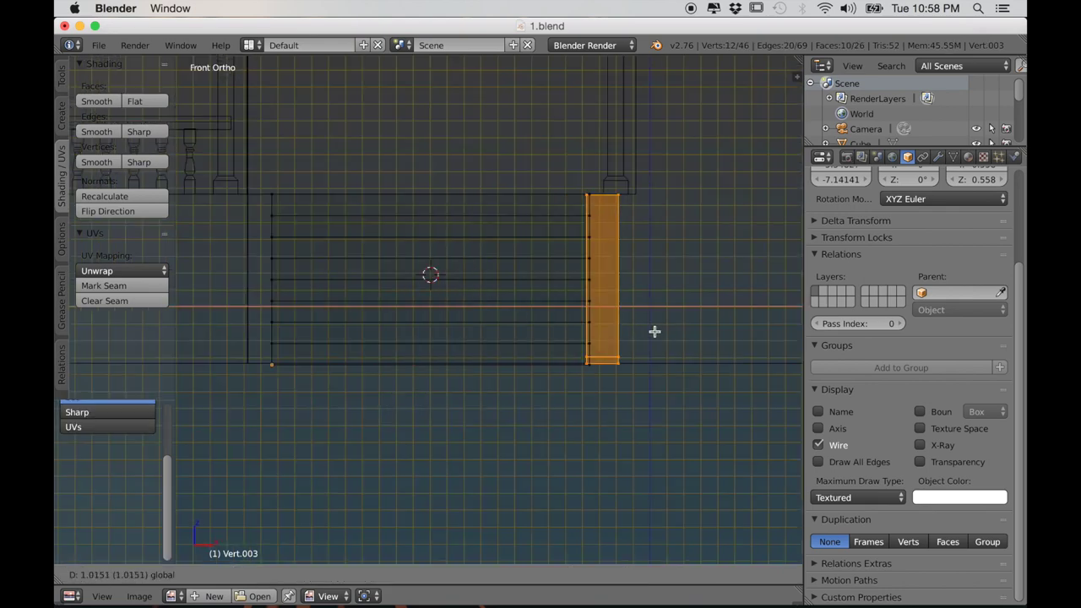
click(654, 331)
Step: Duplicate the sloped block along X to the opposite side of the stairs and leave edit mode
key(shift+d)
key(x)
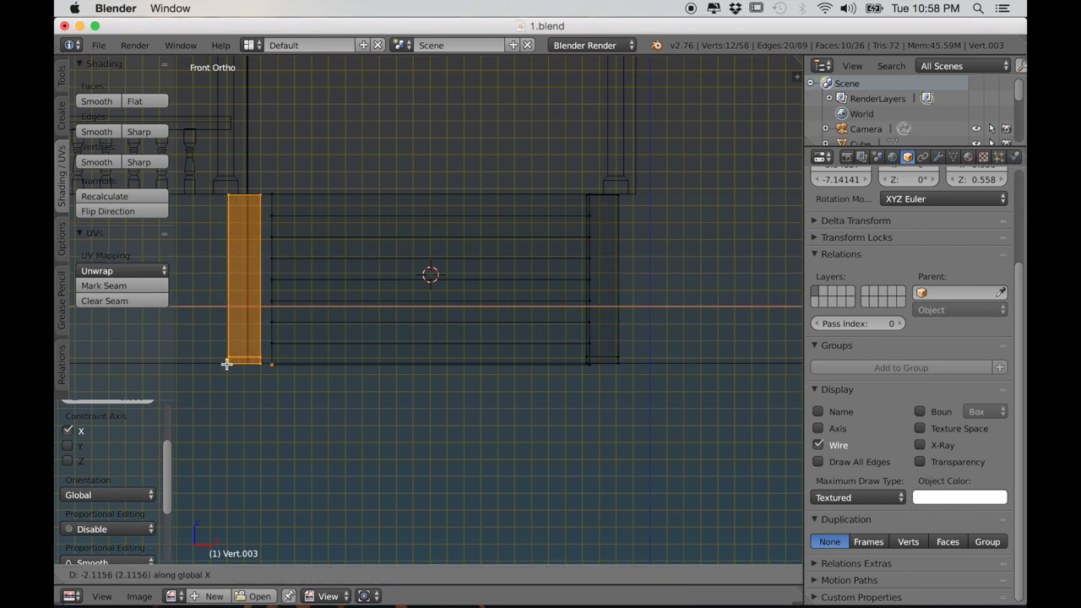
click(238, 368)
key(Tab)
Step: Examine the stairs with both side walls and the surrounding porch in solid perspective view
scroll(330, 395, down, 5)
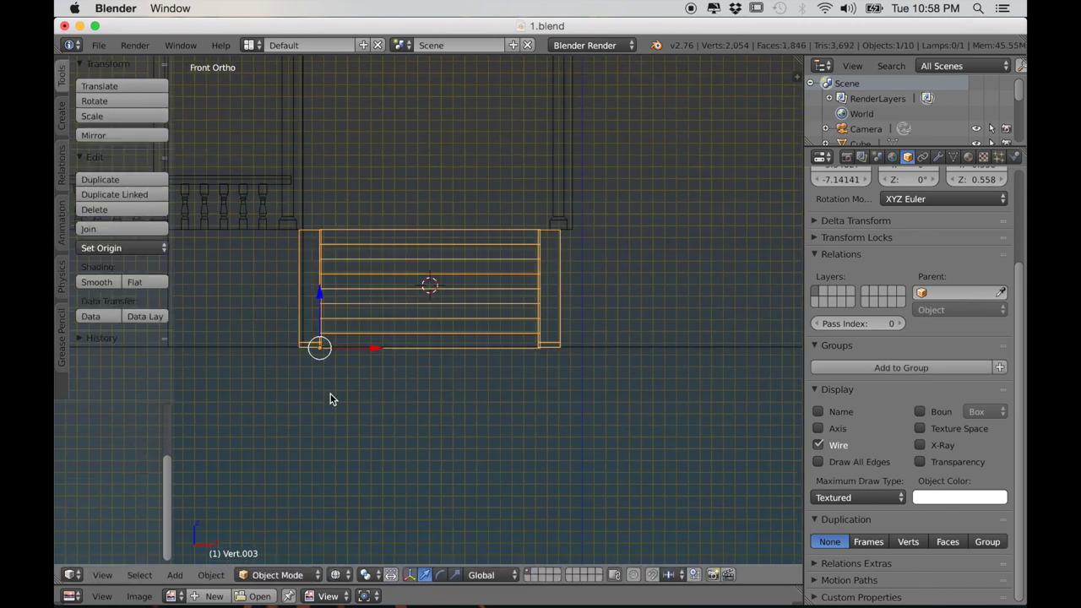
key(z)
middle_drag(331, 395, 355, 409)
key(KP_5)
scroll(350, 408, up, 2)
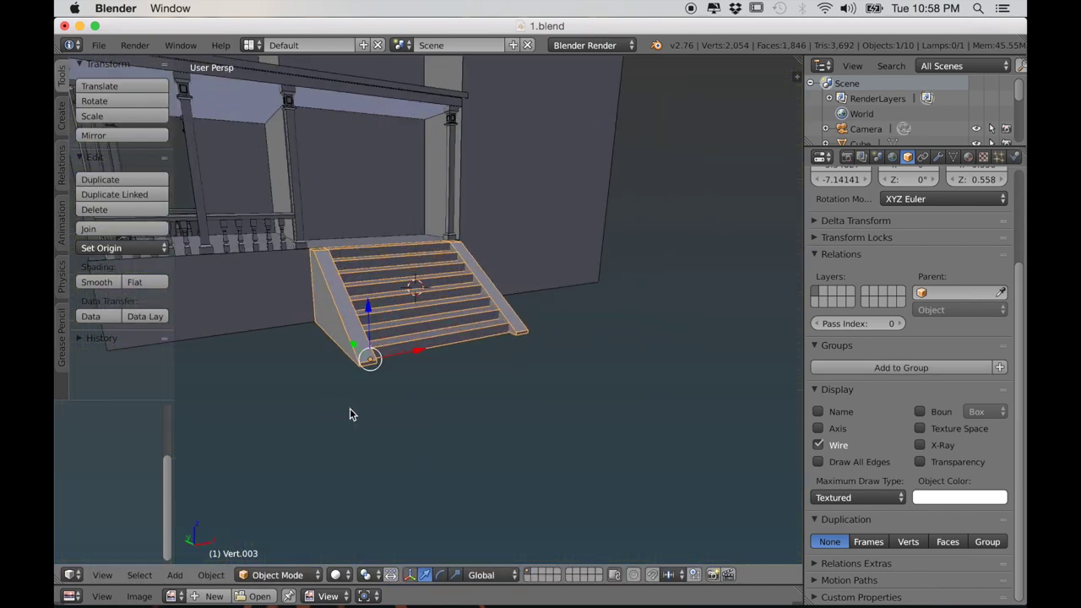
key(a)
scroll(393, 457, down, 5)
mouse_move(401, 450)
middle_down()
mouse_move(393, 456)
mouse_move(461, 452)
mouse_move(476, 440)
mouse_move(422, 443)
mouse_move(408, 457)
middle_up()
scroll(446, 447, up, 2)
scroll(408, 457, up, 4)
scroll(401, 477, down, 6)
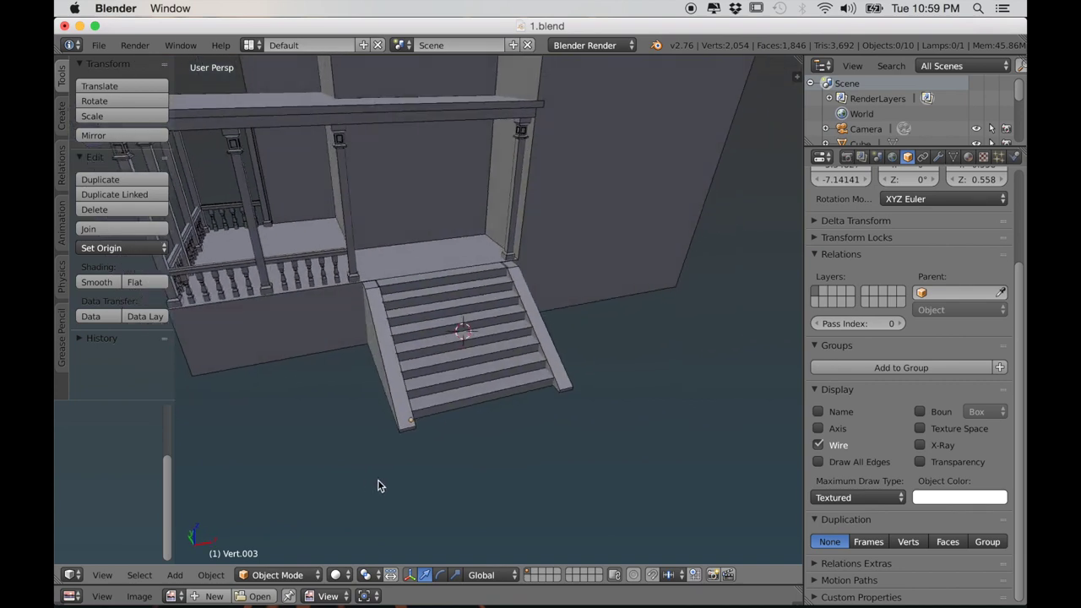
scroll(408, 468, down, 4)
middle_drag(406, 466, 398, 507)
scroll(406, 498, up, 4)
Step: Select the loop of main wall faces around the house and separate it into its own object
right_click(575, 342)
key(Tab)
middle_drag(571, 345, 498, 475)
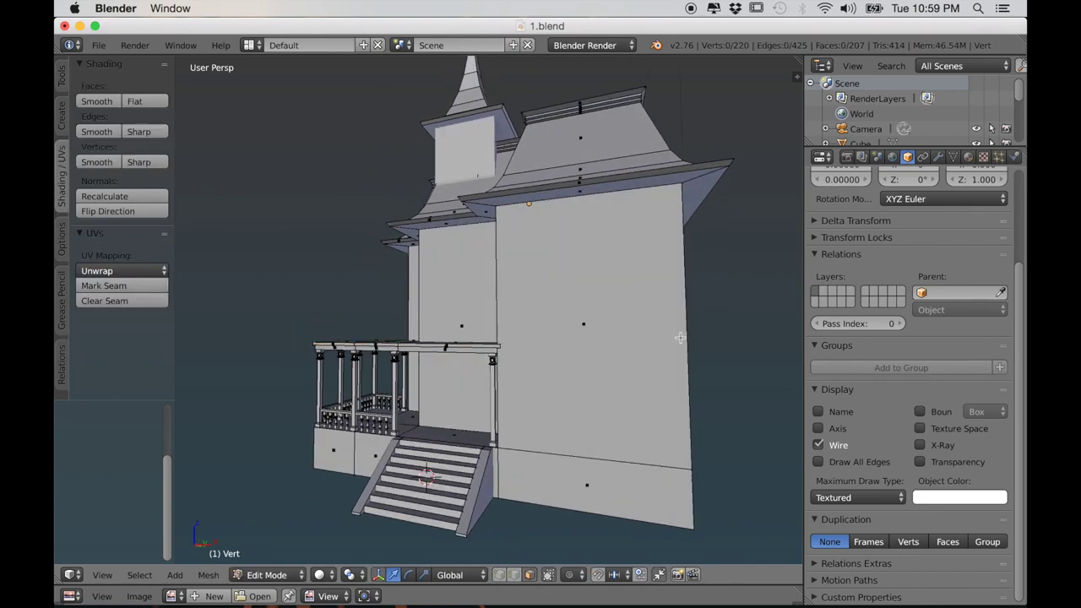
alt+right_click(680, 338)
scroll(582, 367, down, 4)
middle_drag(581, 366, 578, 391)
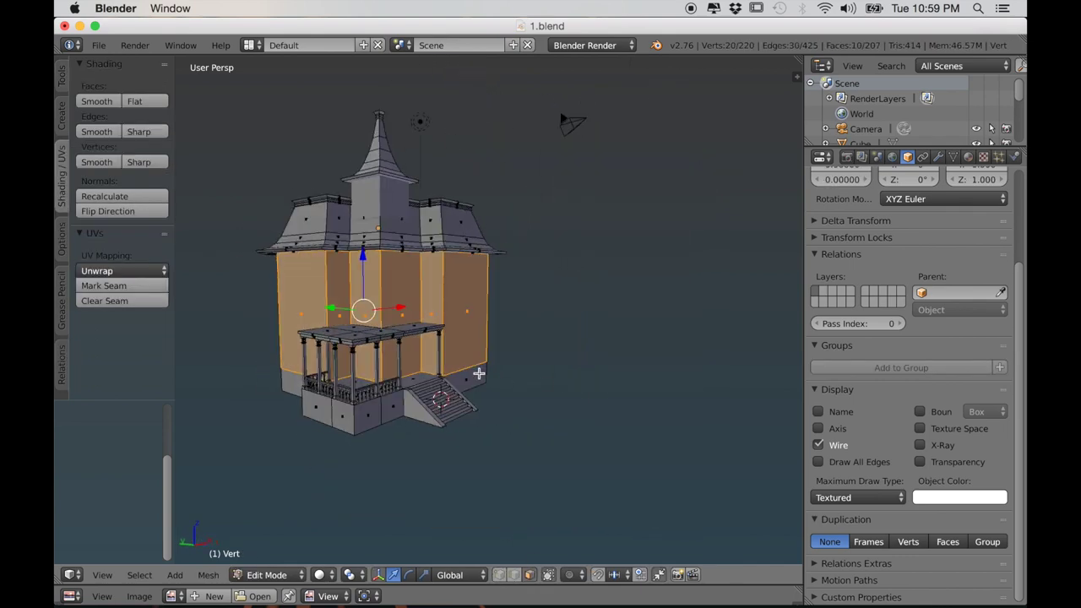
scroll(440, 369, up, 2)
shift+middle_drag(417, 370, 461, 375)
key(p)
click(452, 321)
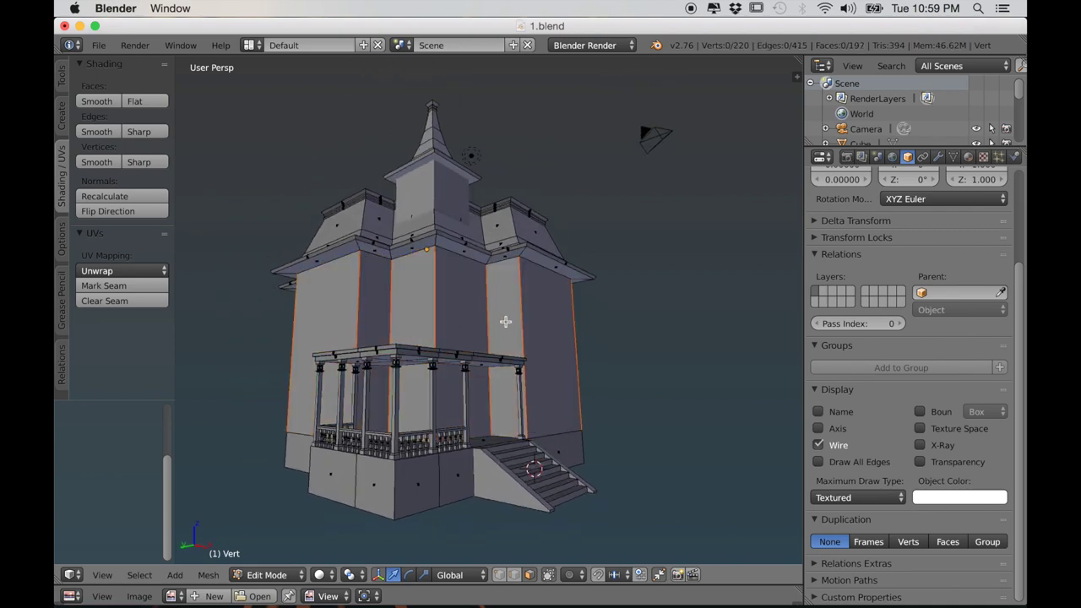
key(Tab)
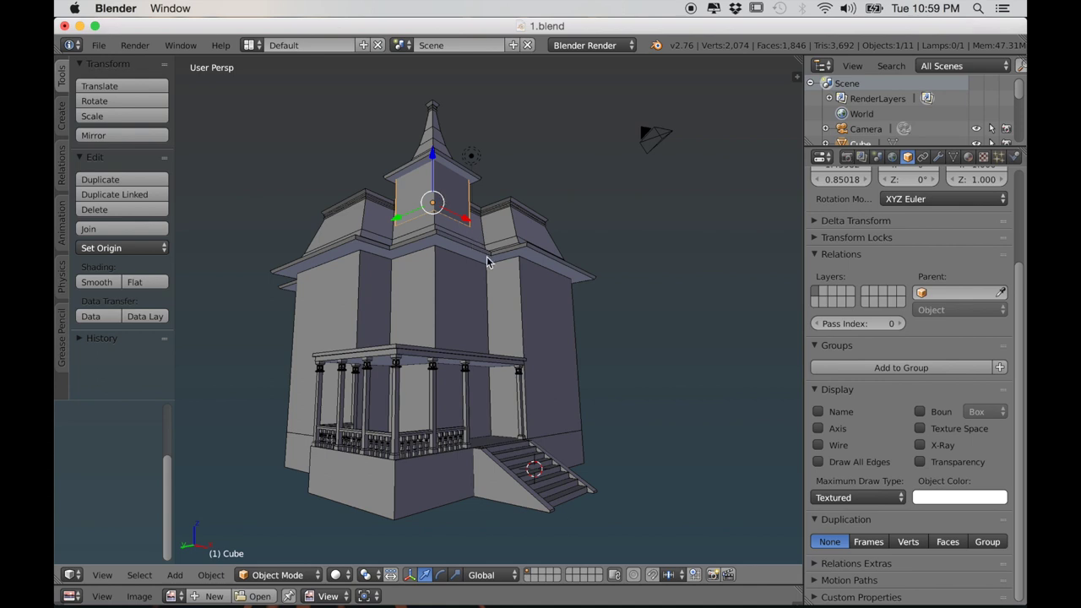
Step: Join the separated main walls with the tower walls into one object
shift+right_click(544, 315)
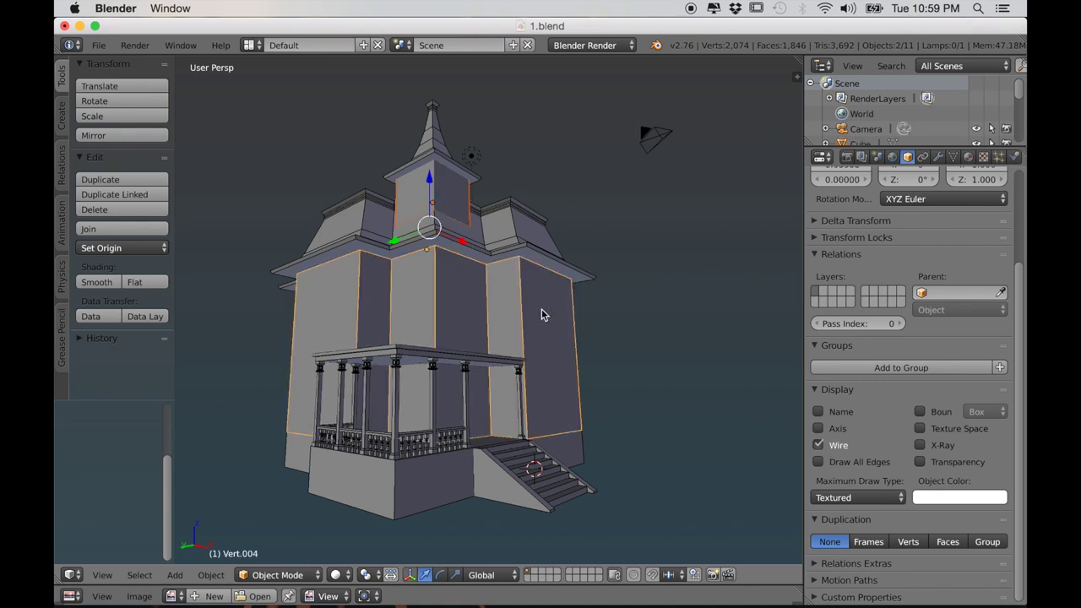
middle_drag(533, 321, 472, 347)
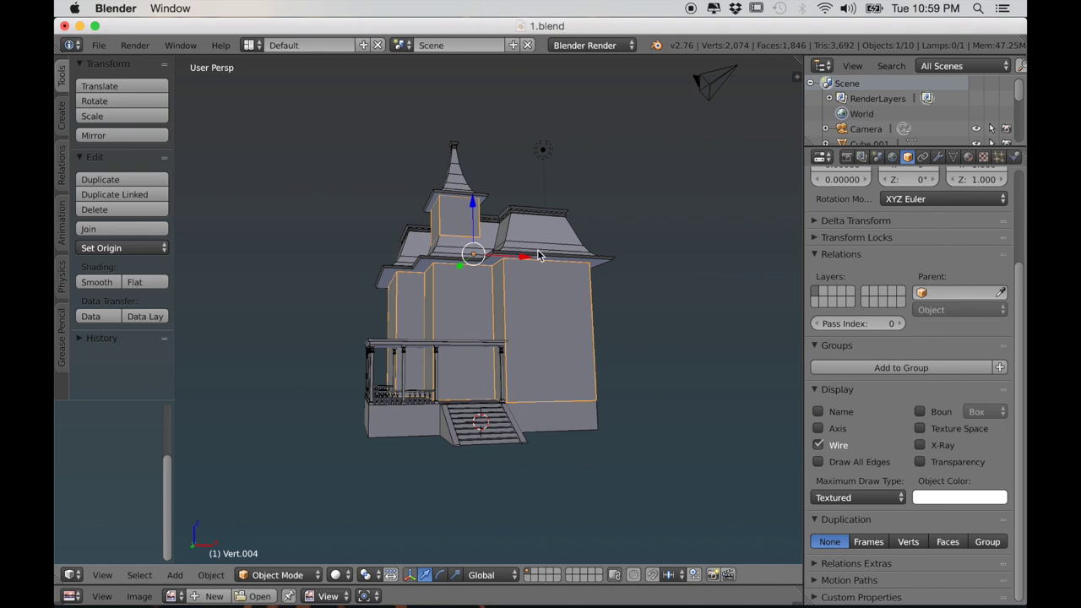
middle_drag(525, 196, 474, 337)
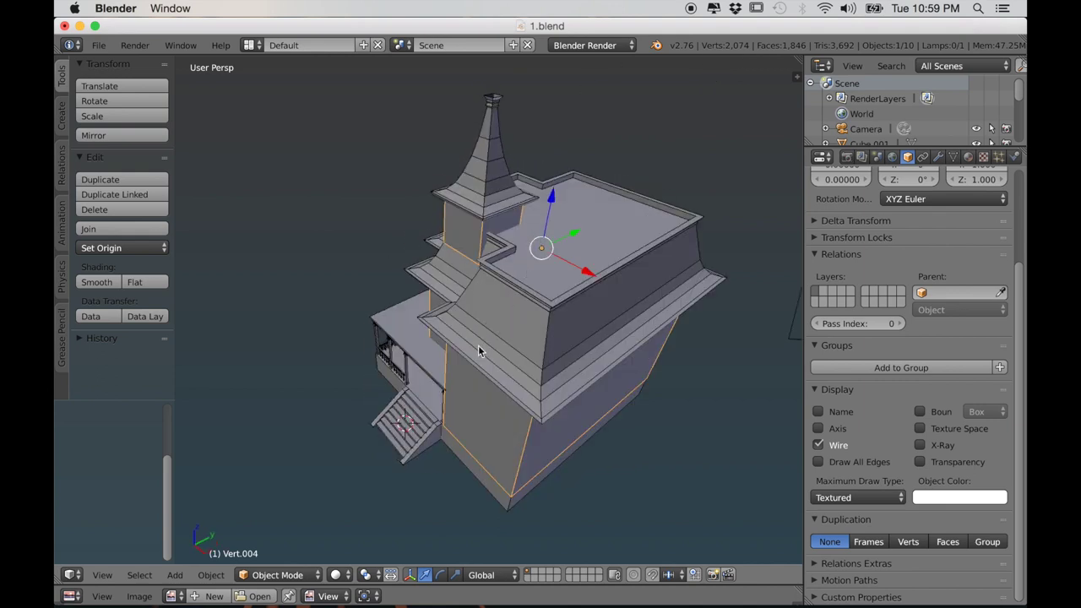
scroll(367, 369, down, 3)
middle_drag(366, 369, 456, 326)
scroll(456, 326, up, 5)
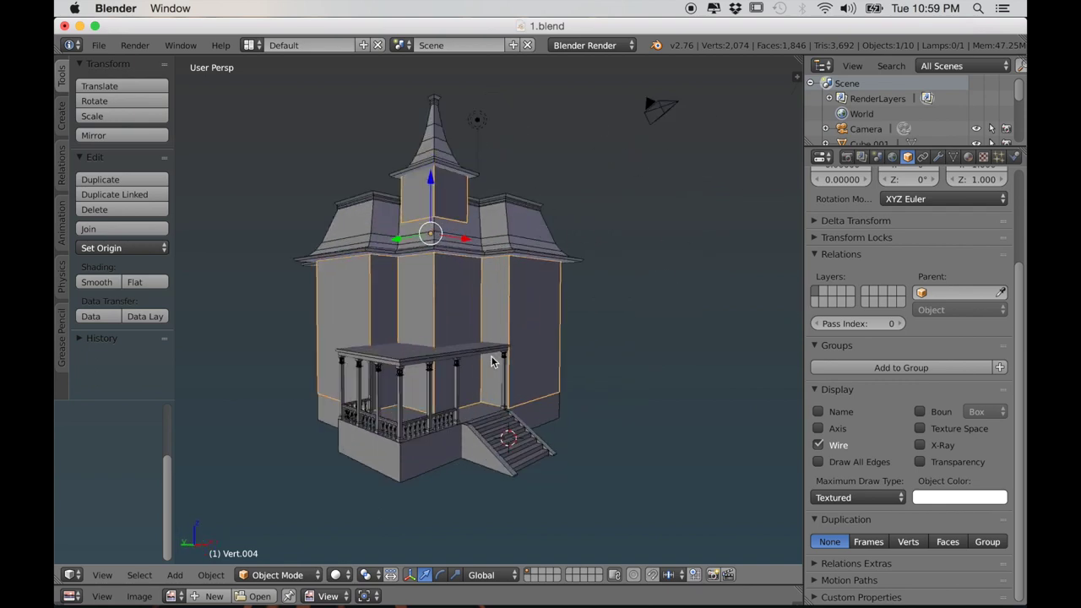
Step: Add a centred vertical loop cut to the wide front wall beside the stairs and to its counterpart beyond the porch
middle_drag(473, 367, 470, 363)
middle_drag(570, 439, 515, 372)
key(Tab)
key(ctrl+r)
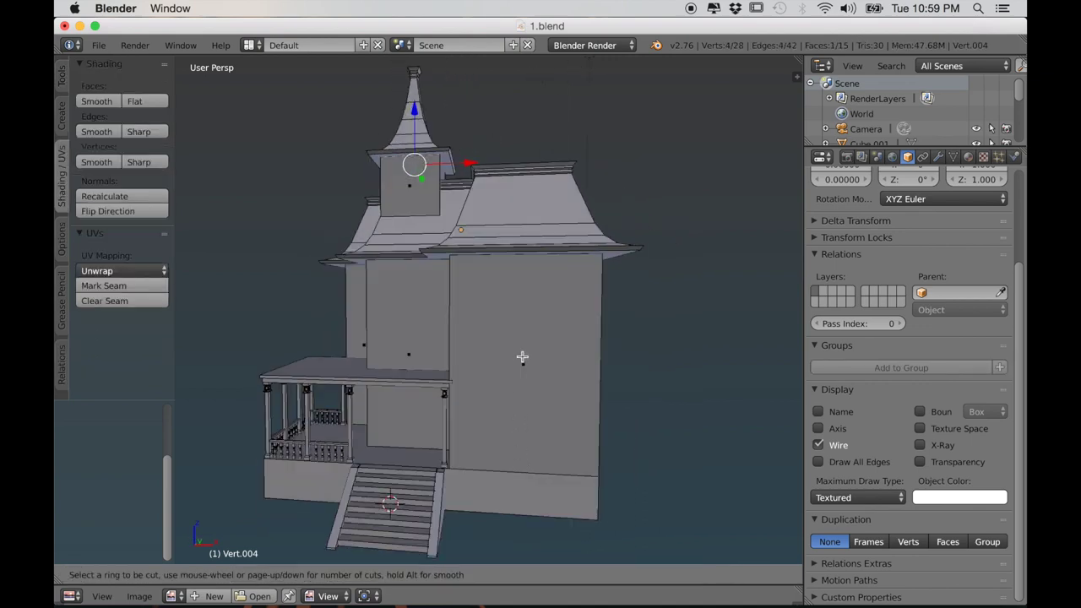
click(527, 468)
right_click(523, 468)
middle_drag(372, 453, 516, 424)
key(ctrl+r)
click(313, 481)
right_click(313, 480)
Step: Add a centred vertical loop cut to the long side wall in the right orthographic view
scroll(321, 481, down, 4)
middle_drag(329, 481, 290, 460)
key(KP_3)
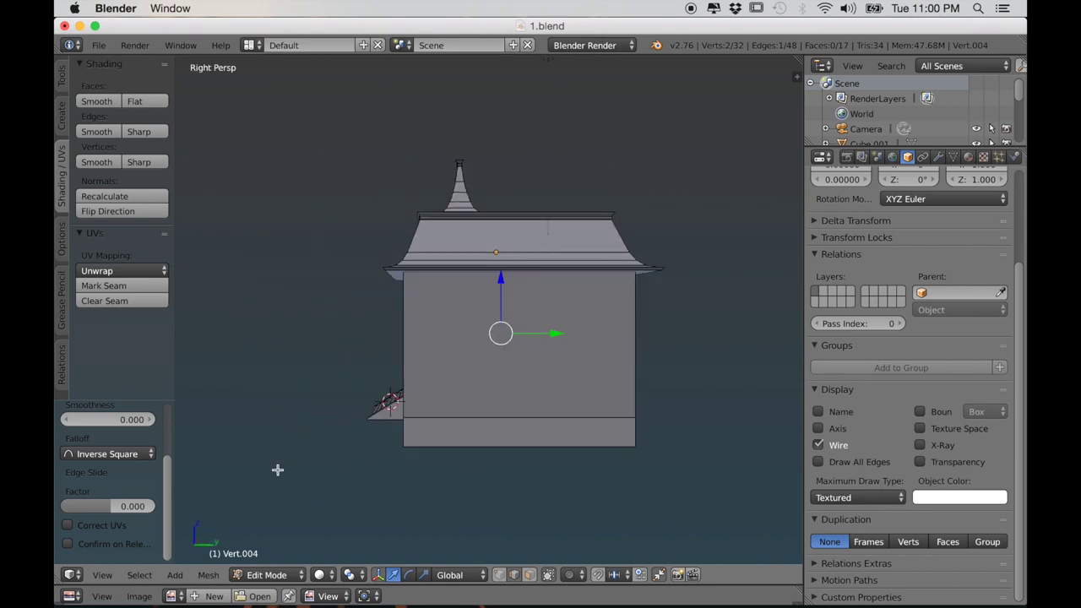
key(KP_5)
scroll(316, 454, up, 3)
key(ctrl+r)
click(490, 408)
right_click(491, 408)
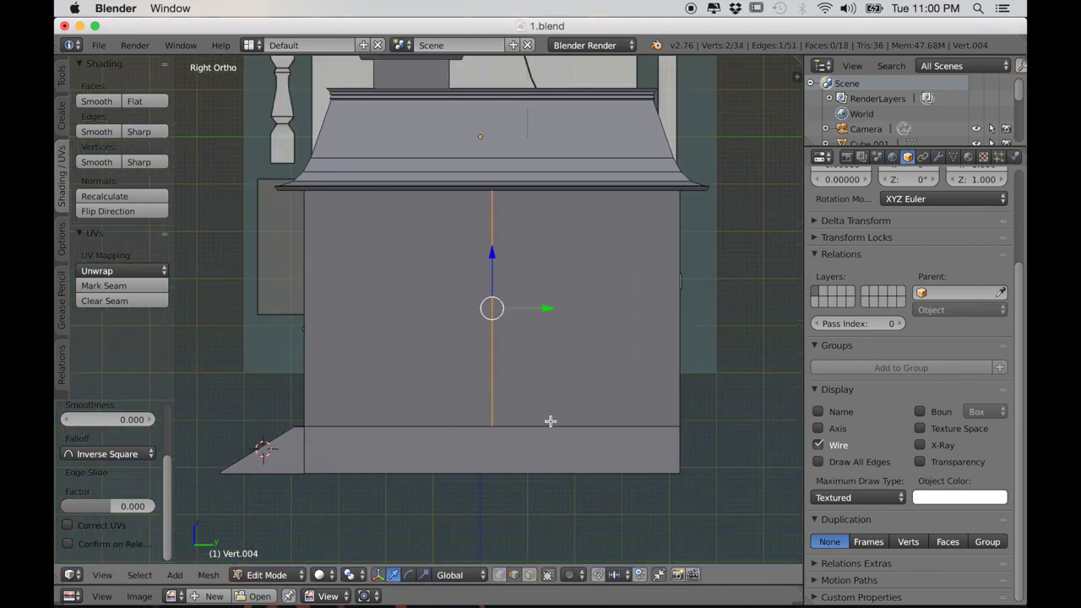
Step: Move the side wall's vertical loop cut about 0.57 units along Y toward the back of the house
key(z)
scroll(561, 410, up, 1)
shift+middle_drag(562, 408, 490, 427)
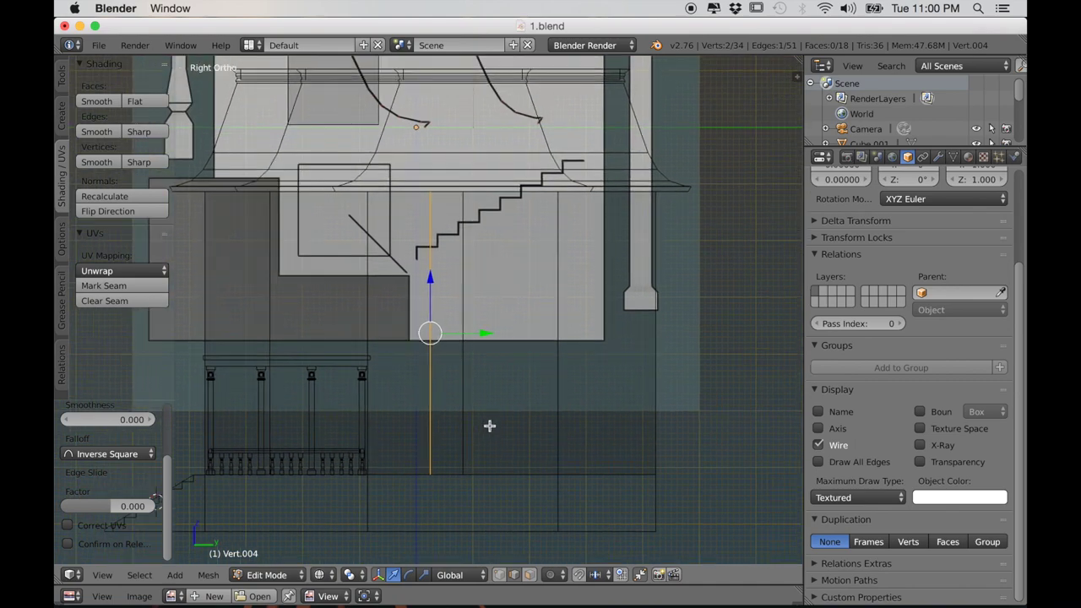
scroll(490, 427, up, 1)
drag(487, 338, 522, 350)
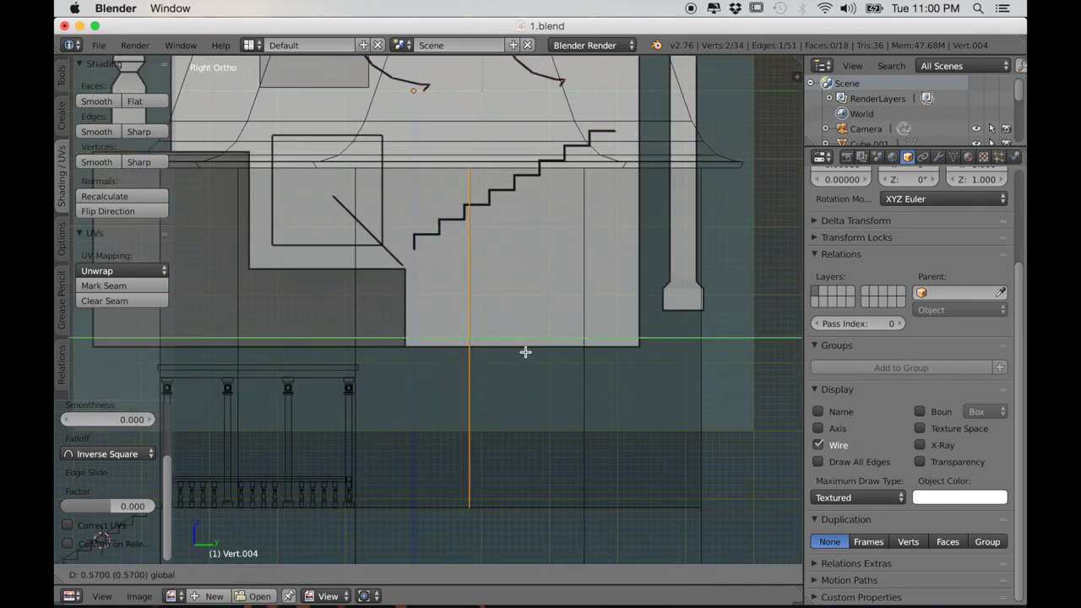
click(525, 353)
scroll(519, 352, down, 4)
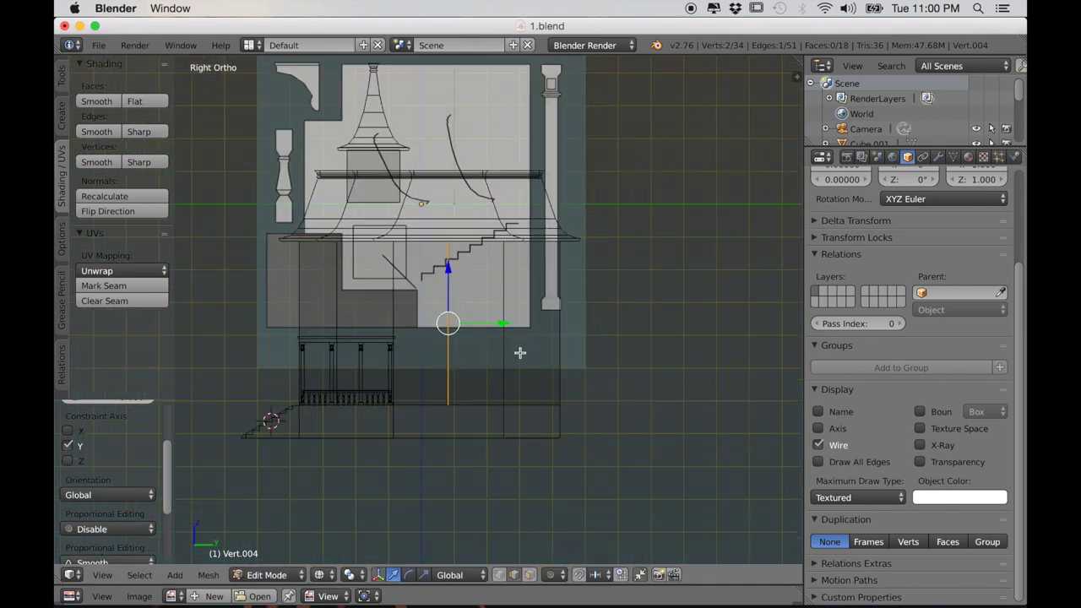
Step: Add one more vertical loop cut to the walls and a horizontal loop cut around them at mid-height
middle_drag(519, 352, 514, 374)
key(z)
key(ctrl+r)
click(507, 420)
click(507, 420)
scroll(401, 421, down, 2)
middle_drag(399, 420, 447, 420)
scroll(445, 422, up, 1)
key(ctrl+r)
click(394, 376)
click(393, 376)
Step: Inset twelve subdivided wall faces as window openings, using the Individual option and a thickness of 0.4961
scroll(395, 377, down, 2)
middle_drag(394, 382, 443, 384)
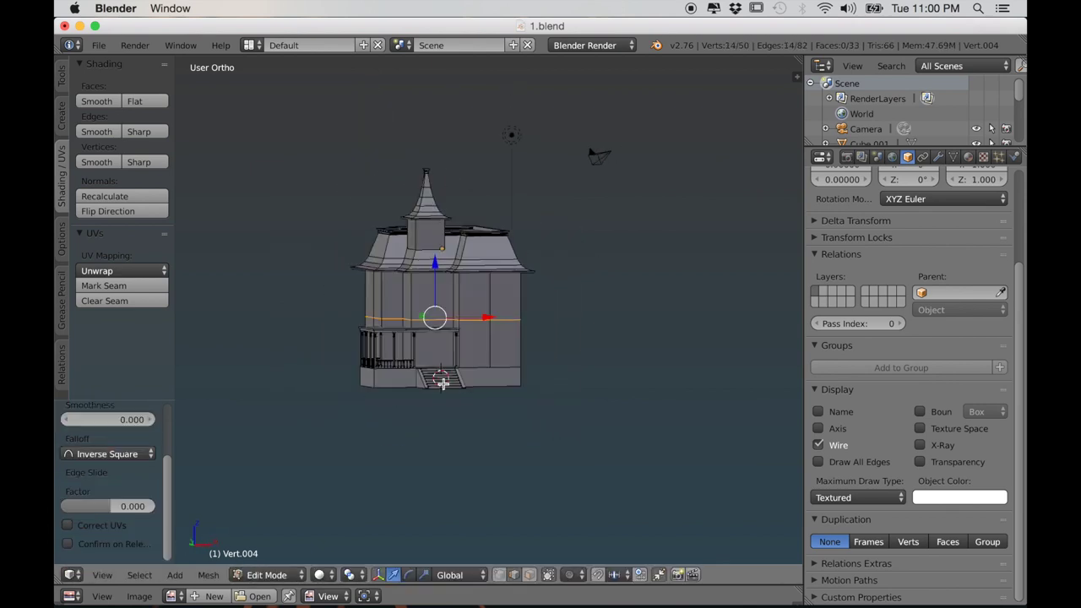
scroll(437, 383, up, 3)
middle_drag(321, 397, 434, 433)
scroll(390, 338, down, 2)
middle_drag(390, 338, 364, 461)
scroll(361, 463, up, 2)
shift+right_click(581, 297)
shift+right_click(530, 299)
middle_drag(467, 422, 541, 432)
shift+right_click(385, 401)
middle_drag(432, 319, 477, 392)
shift+click(484, 315)
middle_drag(451, 447, 527, 489)
key(i)
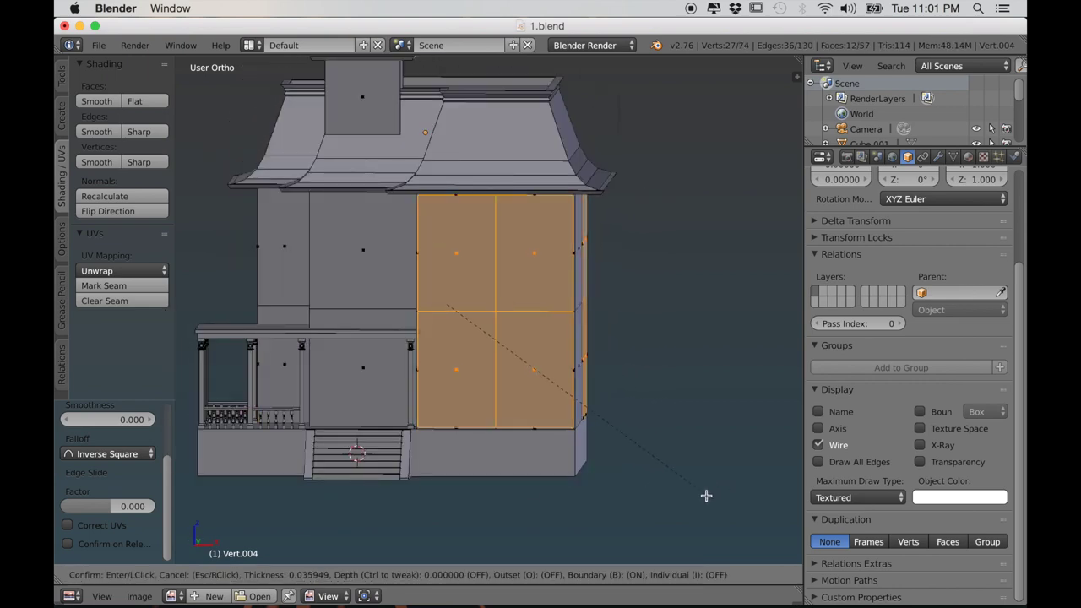
click(700, 490)
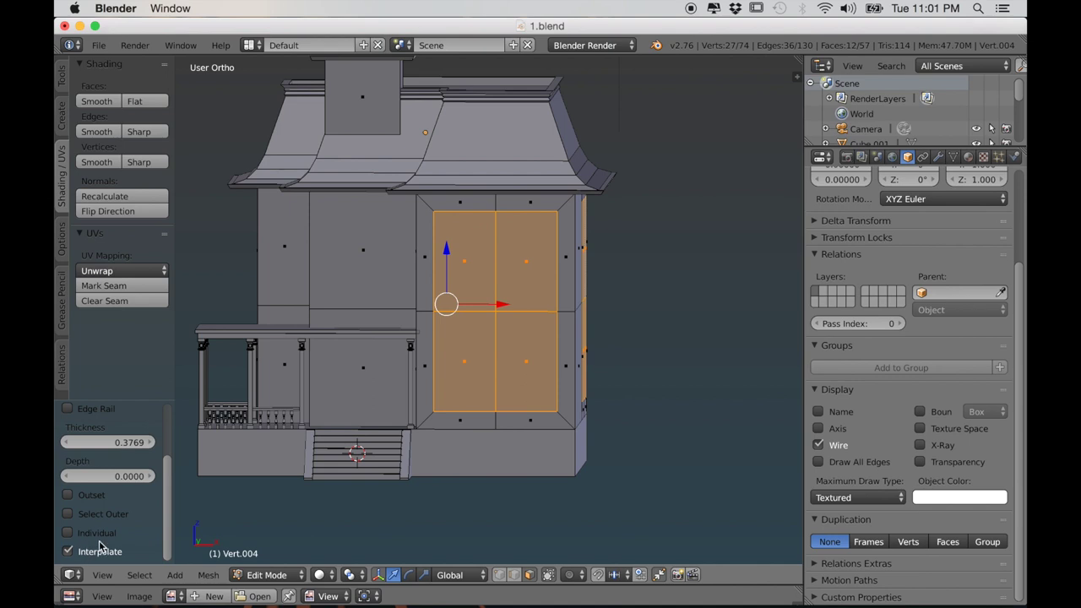
click(68, 533)
middle_drag(574, 469, 581, 469)
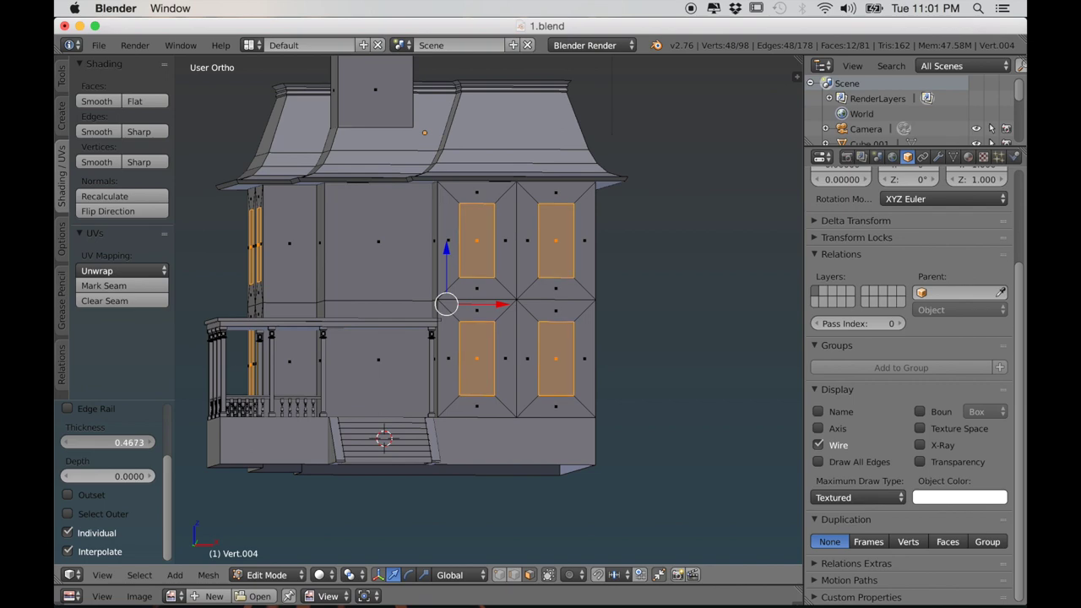
scroll(523, 459, up, 5)
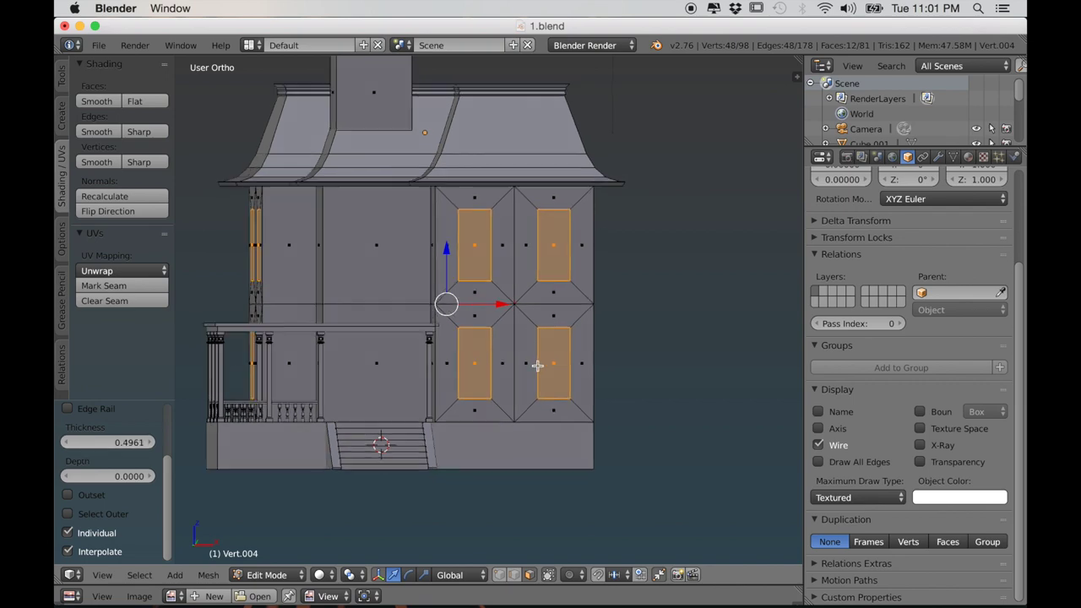
scroll(529, 462, up, 2)
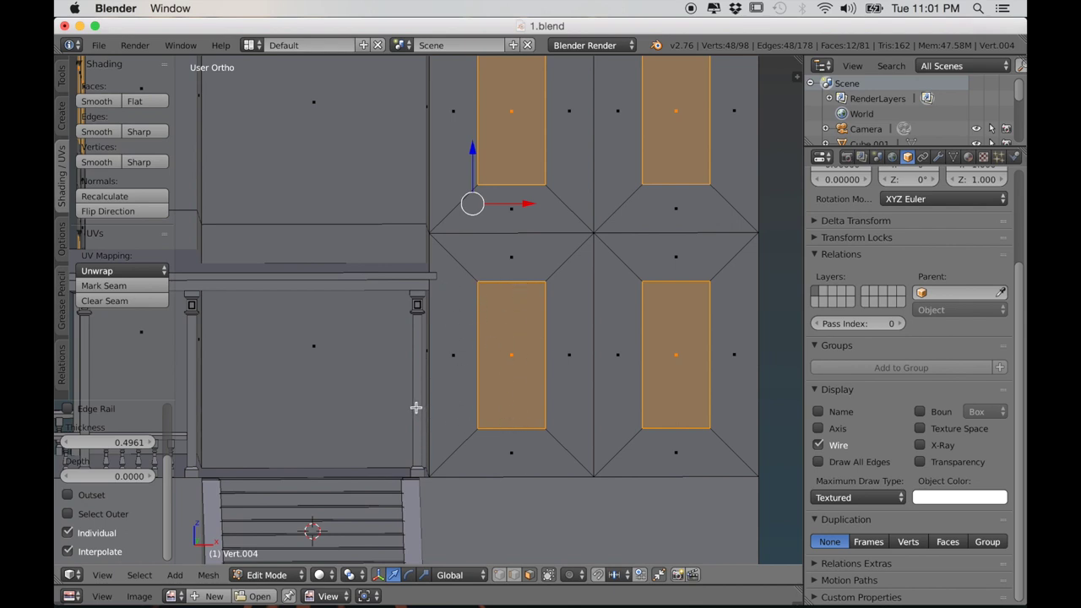
Step: Lower the inset window faces about 0.25 units along Z within their wall panels
scroll(559, 413, down, 1)
scroll(518, 356, down, 3)
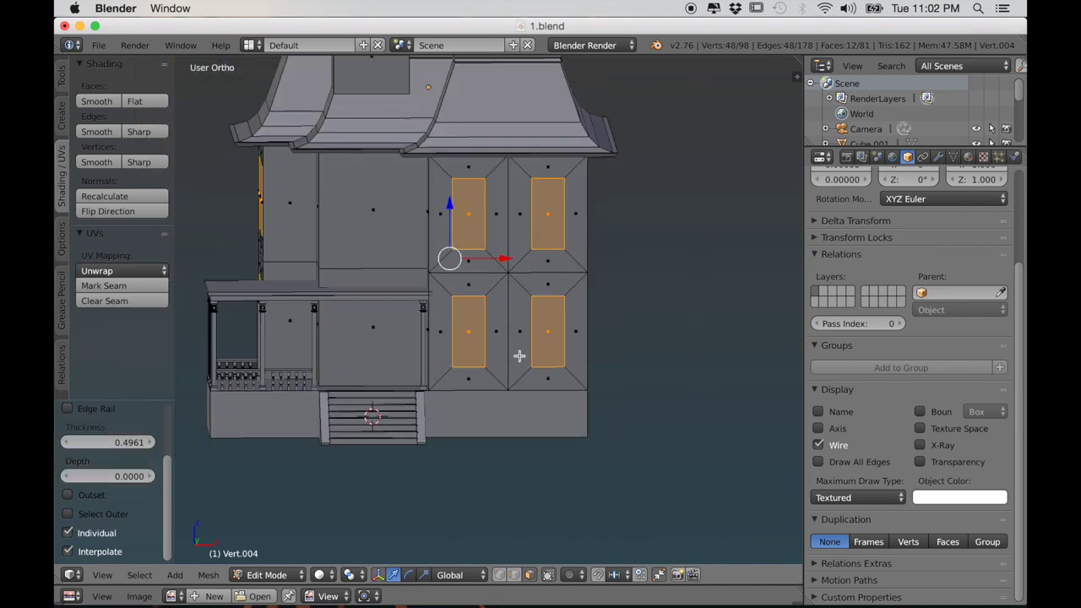
middle_drag(518, 356, 521, 414)
scroll(518, 364, up, 1)
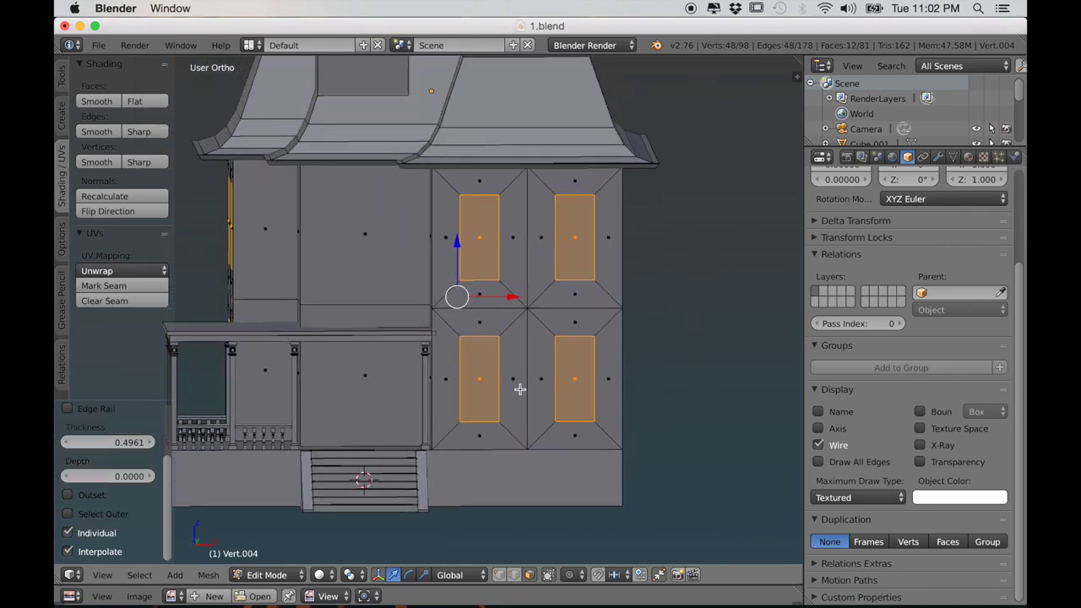
scroll(537, 334, up, 2)
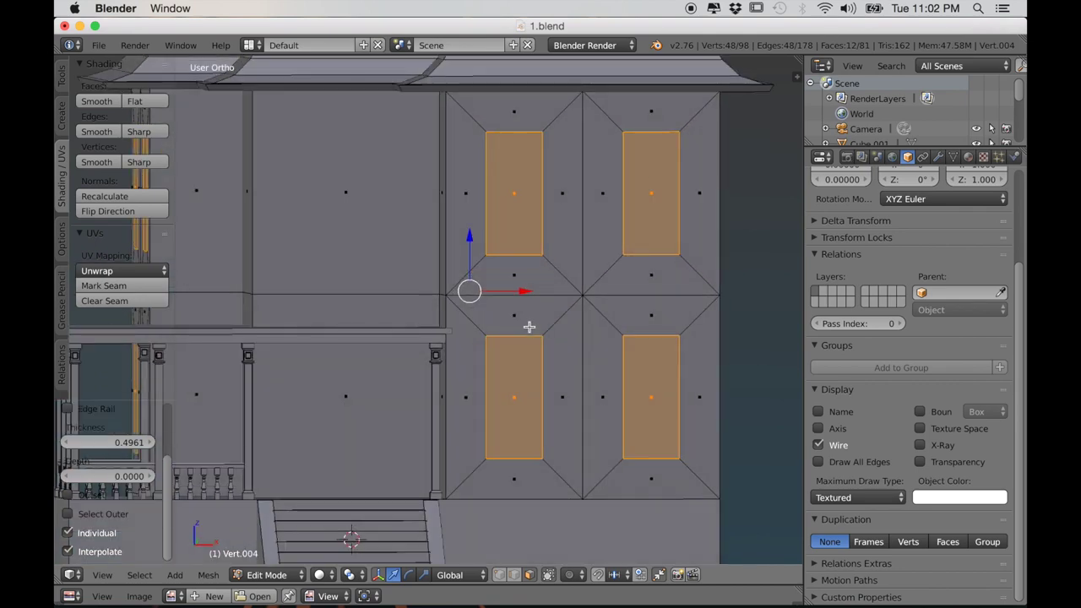
shift+middle_drag(528, 326, 526, 345)
drag(472, 262, 472, 277)
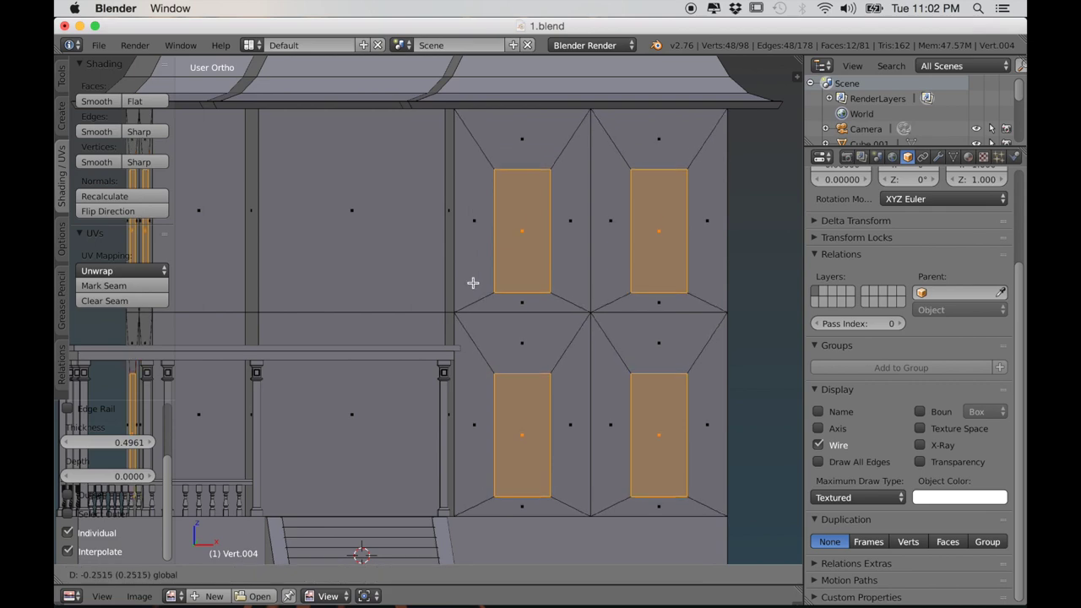
drag(473, 284, 473, 285)
Step: Extrude the window faces in place and shrink them about 0.18 units inward along their normals
scroll(505, 315, down, 3)
middle_drag(506, 315, 615, 430)
scroll(512, 280, up, 1)
scroll(465, 302, down, 2)
key(e)
right_click(614, 430)
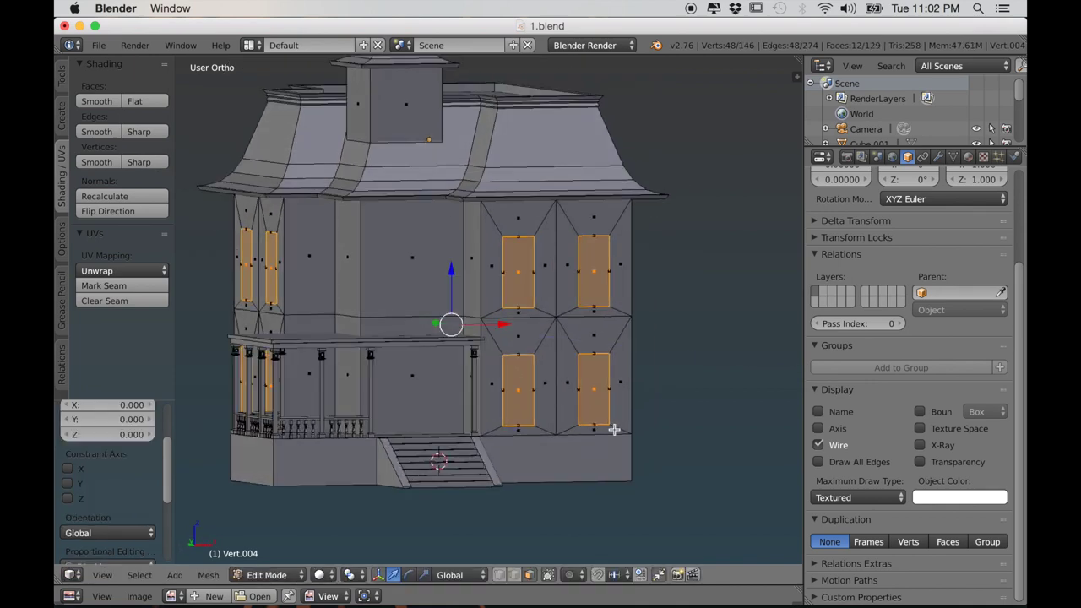
scroll(539, 443, up, 2)
key(alt+s)
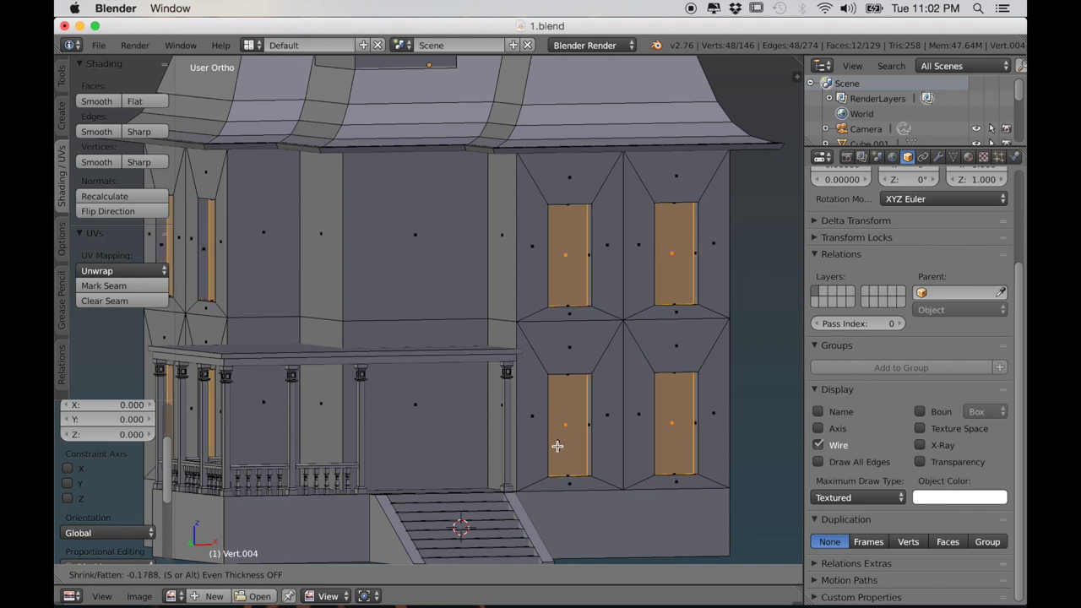
click(557, 445)
Step: Delete the recessed window faces to leave open window holes and exit edit mode
scroll(379, 415, down, 3)
mouse_move(380, 415)
middle_down()
mouse_move(414, 415)
mouse_move(399, 420)
middle_up()
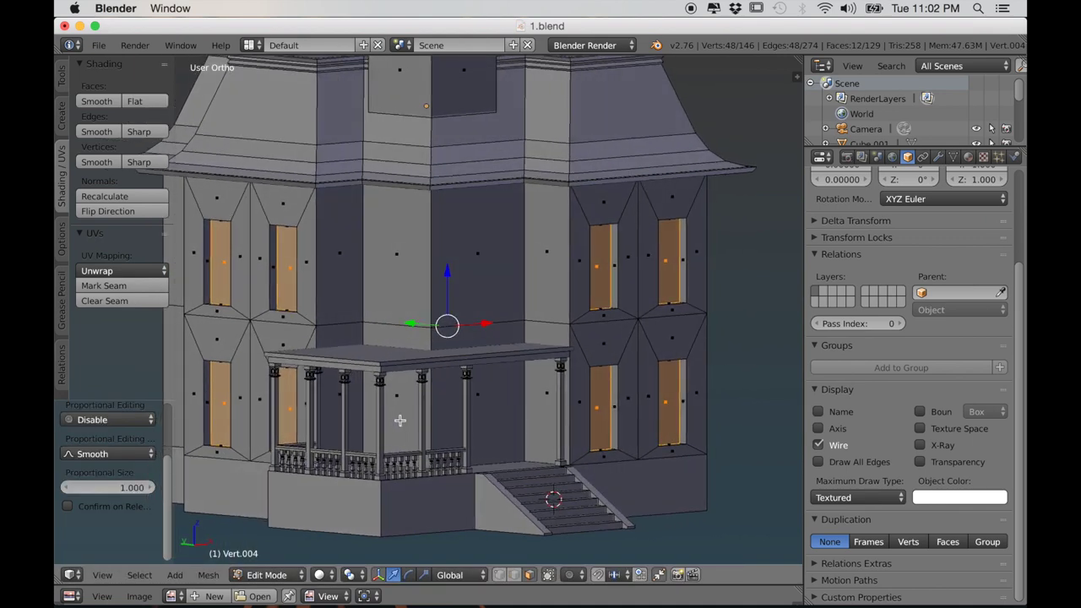
key(x)
click(449, 384)
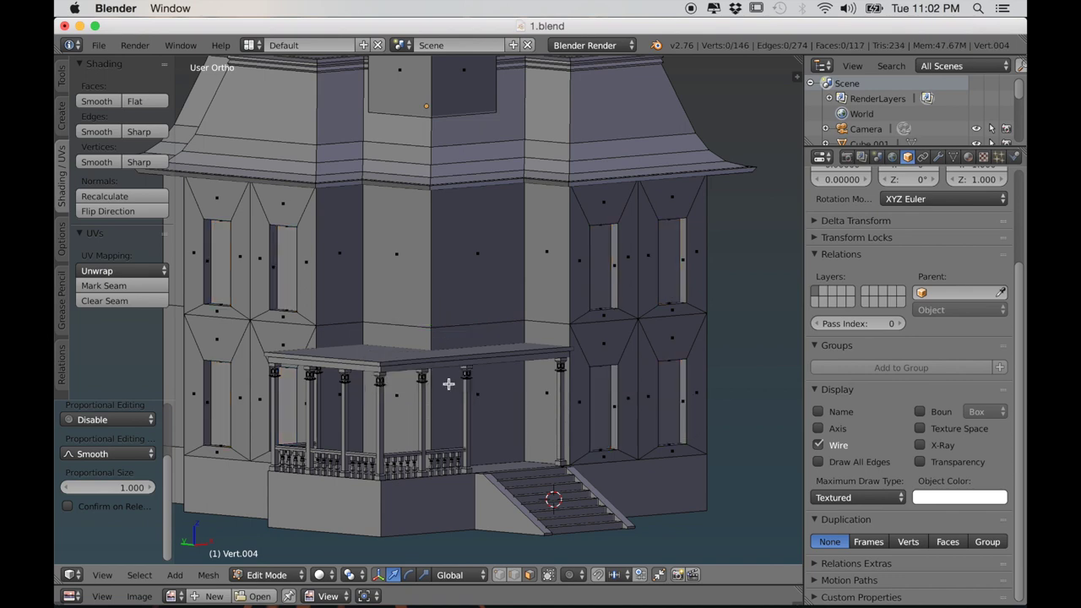
key(Tab)
Step: Inset the two visible walls of the small roof tower individually with a thickness of 0.4819
scroll(449, 389, down, 4)
middle_drag(448, 388, 424, 346)
shift+middle_drag(410, 304, 450, 408)
scroll(450, 408, up, 3)
right_click(452, 274)
right_click(454, 275)
key(Tab)
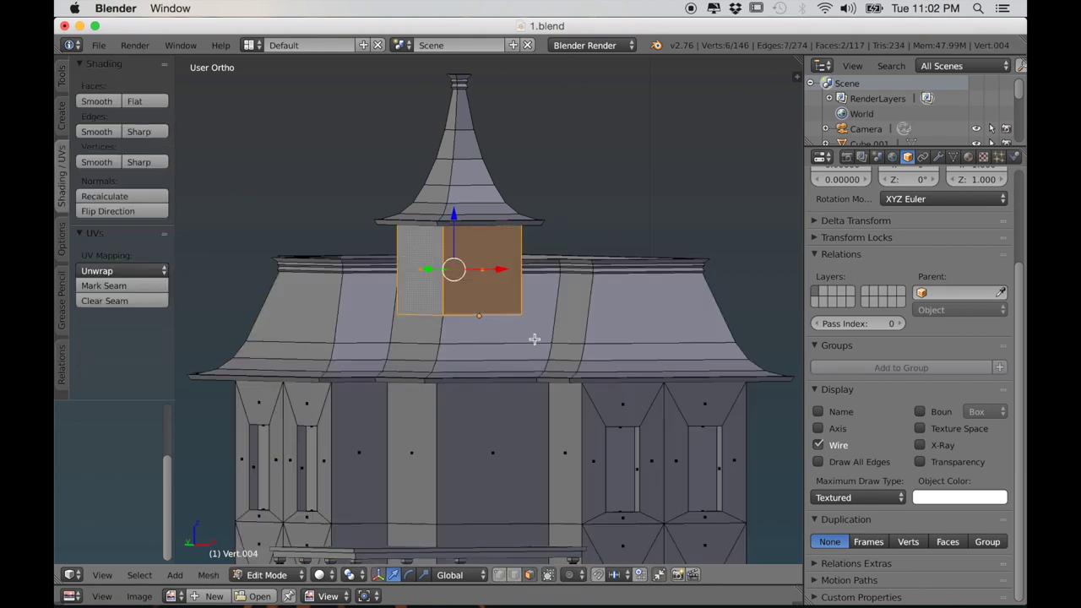
key(i)
key(i)
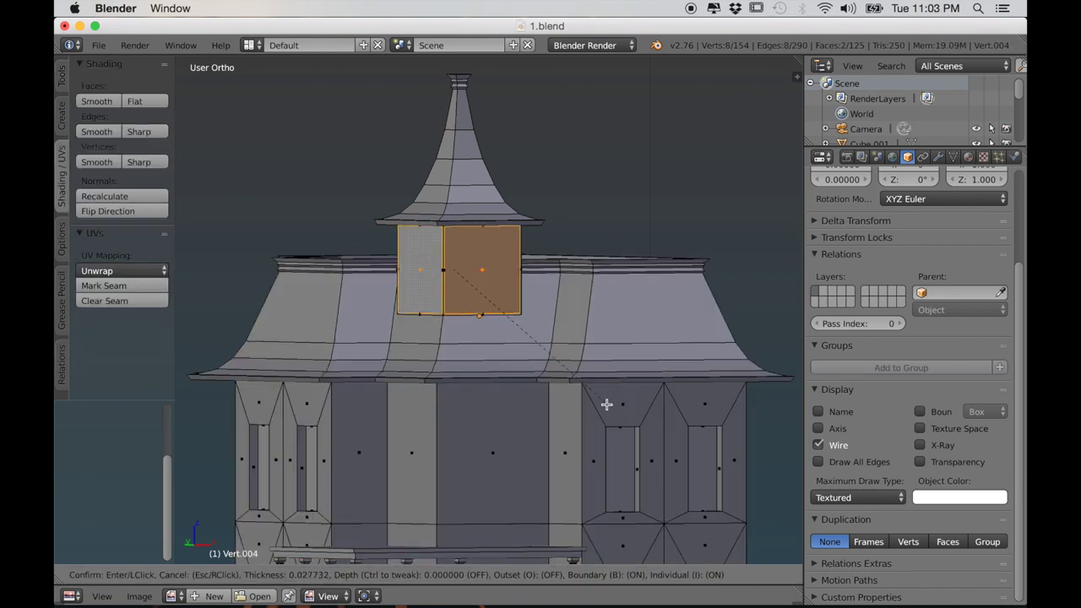
click(597, 392)
Step: Stretch the inset tower faces vertically along Z into tall window shapes
scroll(524, 398, up, 4)
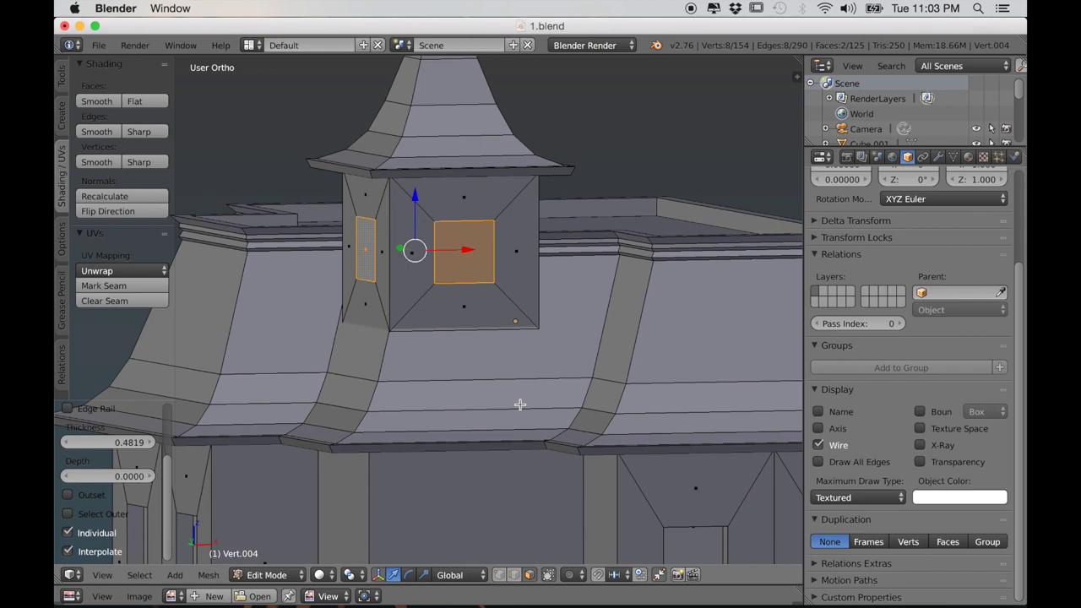
key(s)
key(z)
click(689, 389)
scroll(574, 418, down, 4)
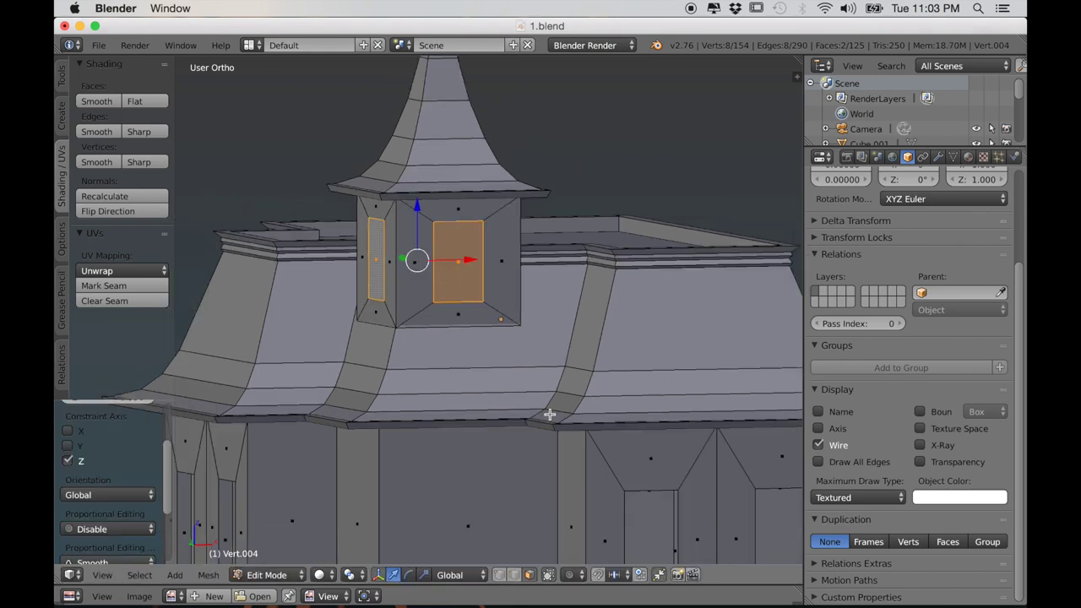
Step: Recess the tower window faces about 0.11 units inward along their normals and delete them to leave openings
scroll(531, 422, up, 2)
scroll(527, 423, up, 3)
middle_drag(532, 448, 569, 495)
key(e)
right_click(577, 488)
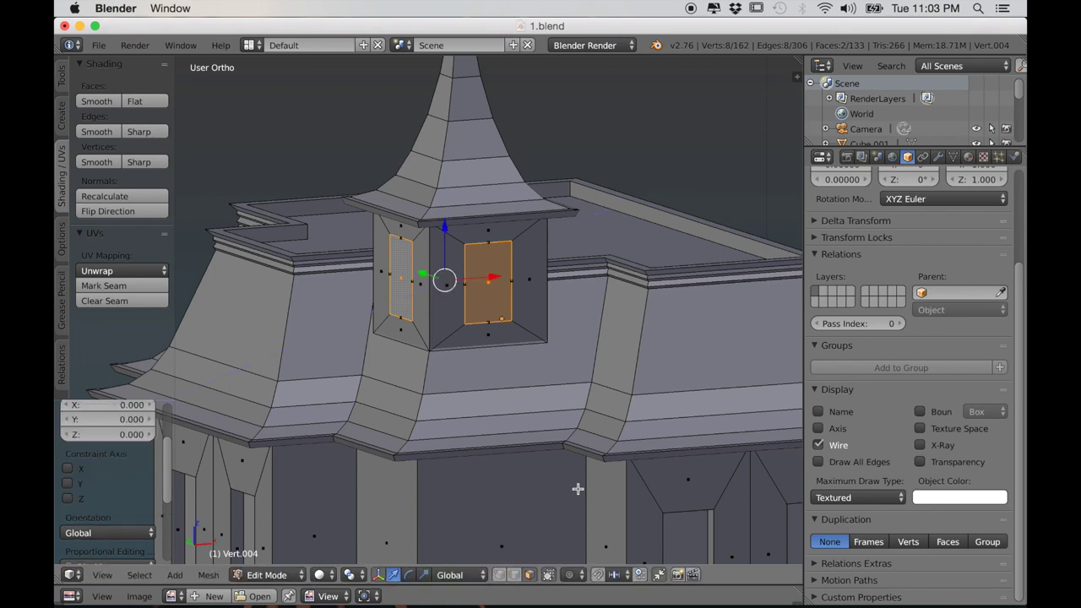
key(alt+s)
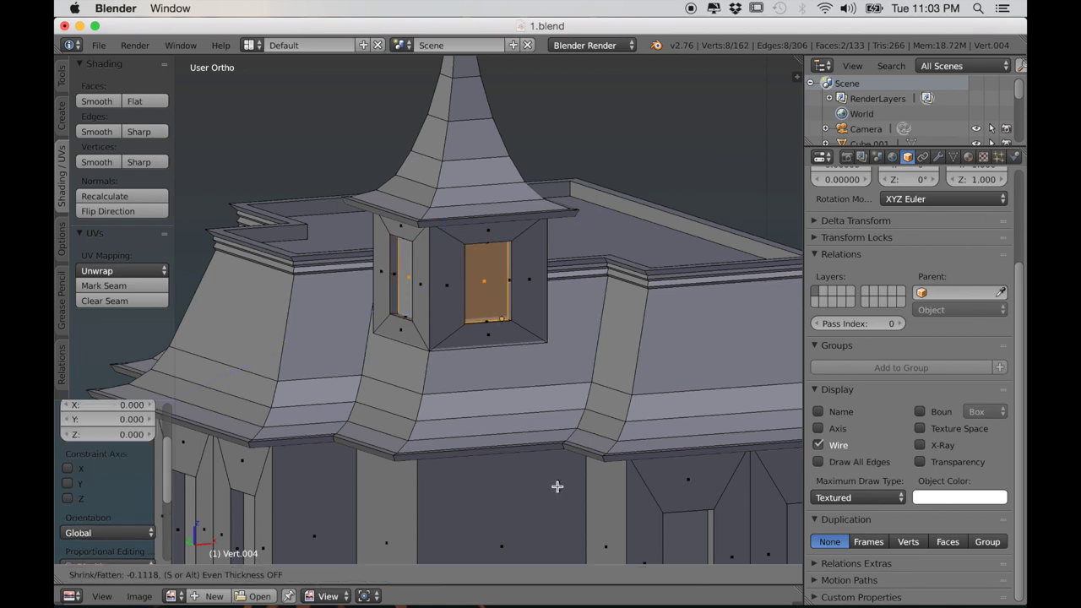
click(557, 487)
middle_drag(557, 487, 521, 444)
key(a)
scroll(522, 451, down, 3)
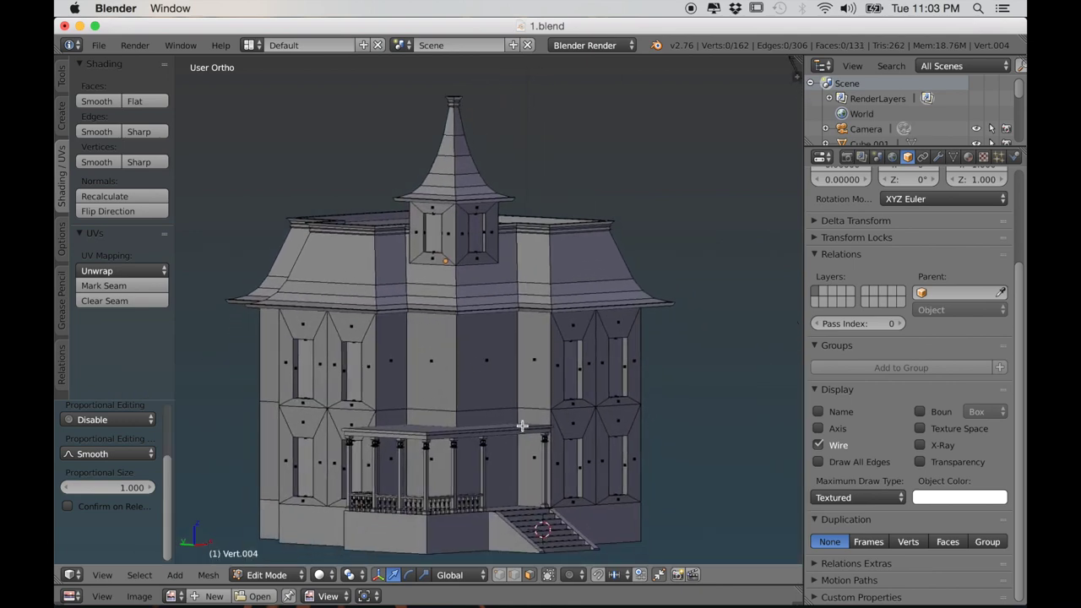
Step: Edit the main house mesh and select the three face loops covering the projecting side bay's roof
middle_drag(586, 461, 469, 465)
scroll(540, 479, up, 4)
scroll(472, 490, down, 3)
middle_drag(483, 526, 524, 507)
scroll(499, 510, up, 2)
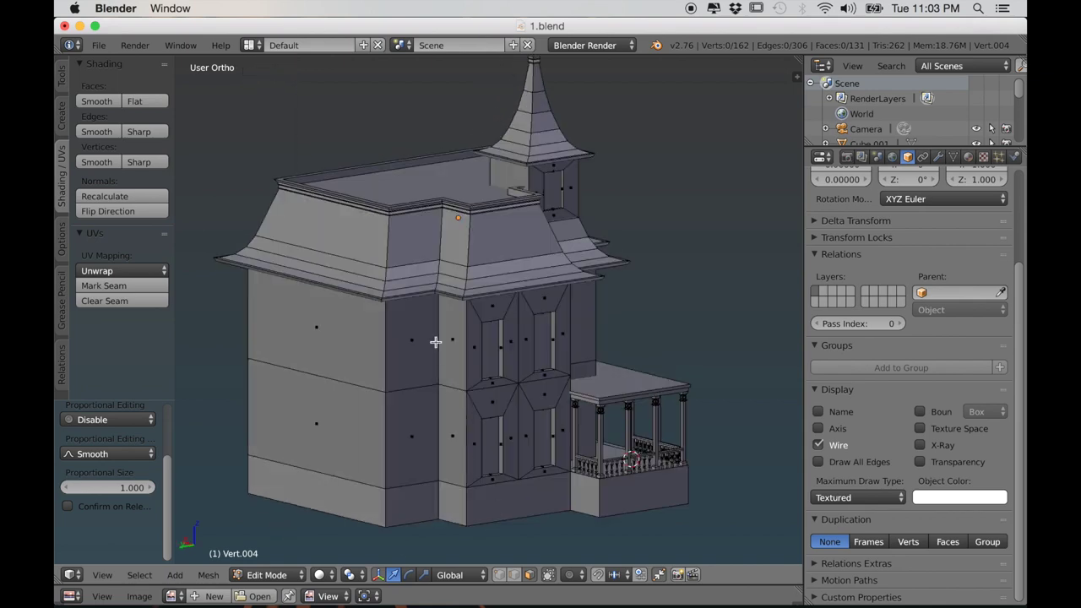
key(Tab)
right_click(477, 261)
scroll(509, 284, up, 2)
shift+middle_drag(509, 284, 510, 381)
scroll(509, 381, up, 2)
key(Tab)
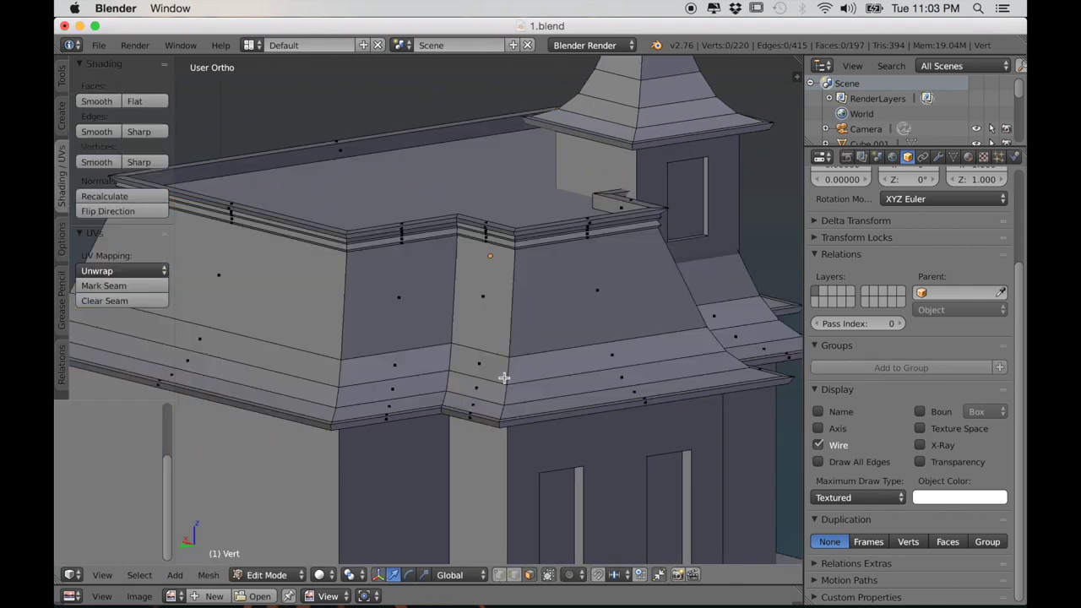
scroll(503, 372, up, 2)
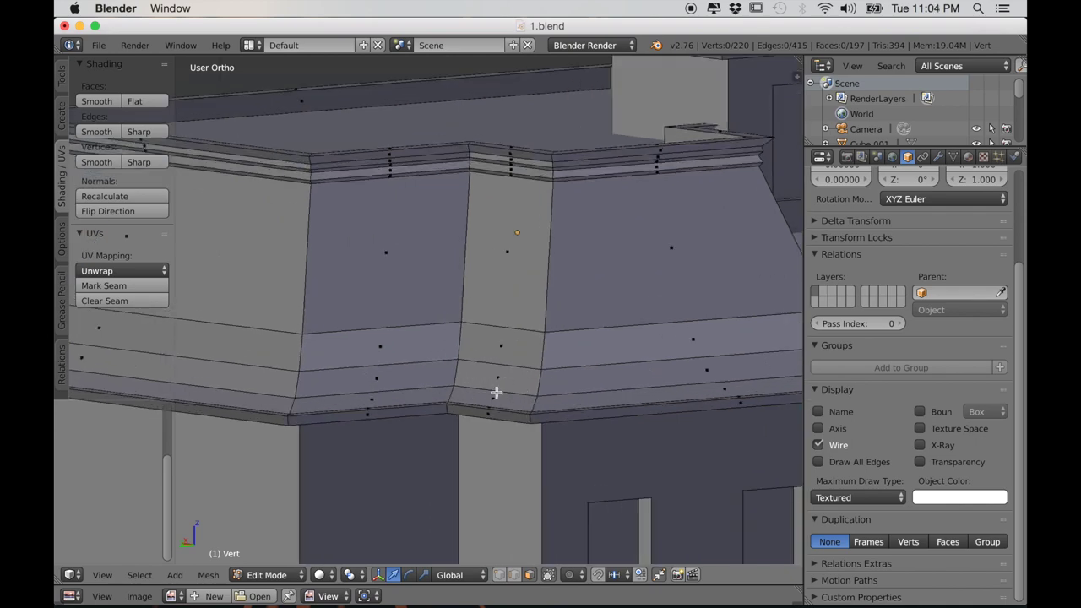
alt+right_click(497, 393)
middle_drag(502, 398, 419, 437)
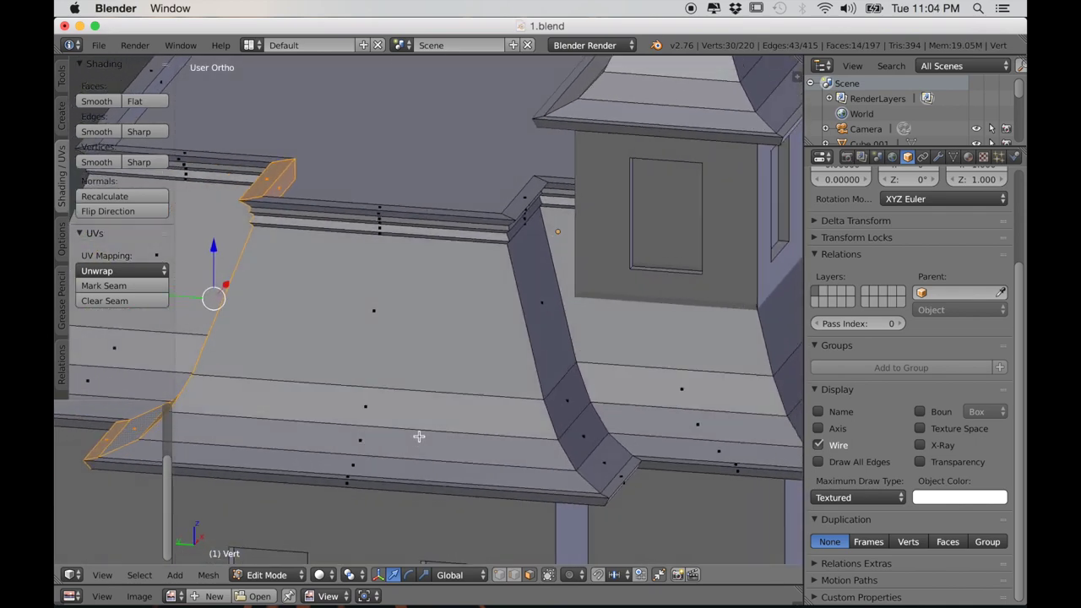
alt+shift+right_click(340, 453)
alt+shift+right_click(583, 462)
middle_drag(519, 459, 550, 430)
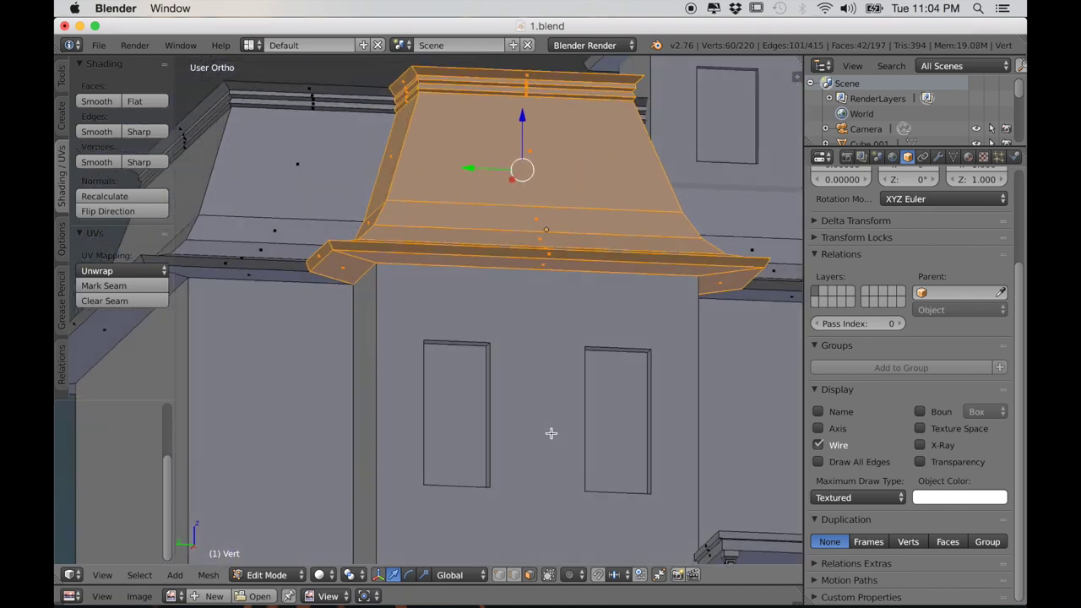
Step: Remove the two surplus rows of faces from the side bay's roof selection
scroll(547, 441, up, 1)
shift+middle_drag(495, 406, 486, 456)
middle_drag(354, 357, 344, 304)
alt+shift+right_click(361, 159)
middle_drag(431, 182, 537, 350)
scroll(430, 227, down, 1)
scroll(537, 349, up, 3)
alt+shift+right_click(347, 171)
scroll(349, 176, down, 3)
middle_drag(378, 264, 508, 260)
scroll(509, 260, down, 8)
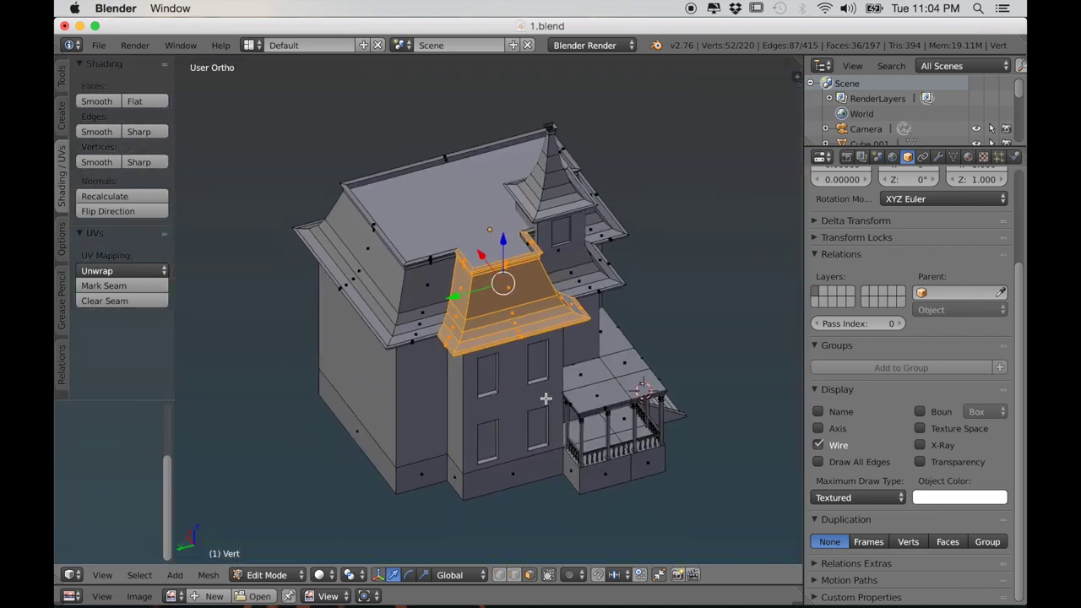
Step: Duplicate the selected bay roof section and move the copy 7.419 units along Y
key(e)
key(y)
click(304, 421)
scroll(308, 422, down, 2)
Step: Rotate the duplicated roof section 90 degrees around Z to face the back of the house
middle_drag(312, 422, 499, 438)
scroll(426, 436, up, 2)
key(r)
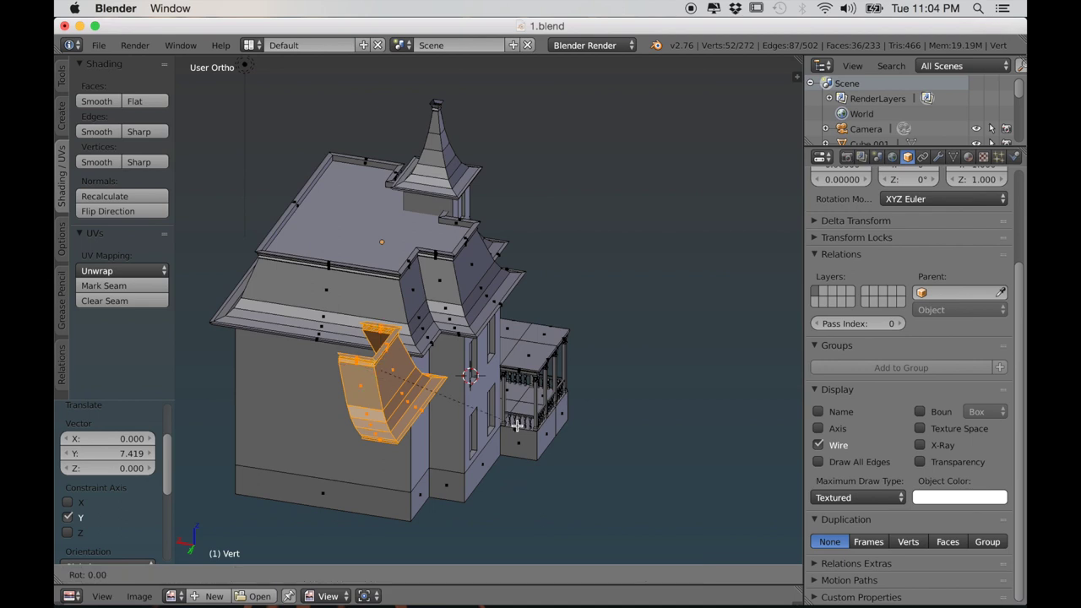
text(90)
key(Return)
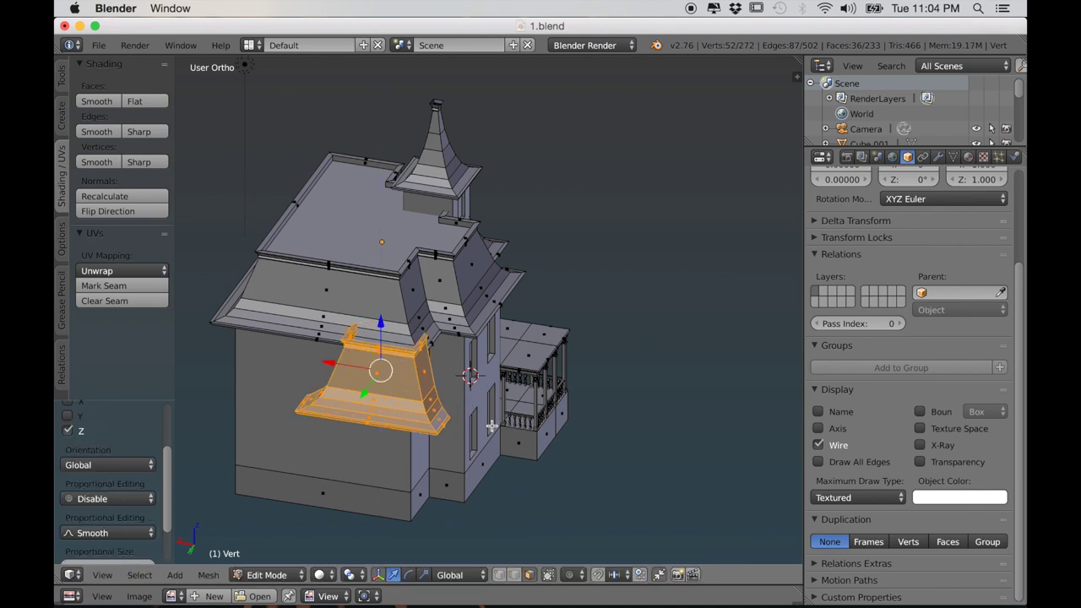
Step: In back view, move the roof copy about 3.22 units along X and -3.15 along Z, centring it on the rear wall
key(ctrl+KP_1)
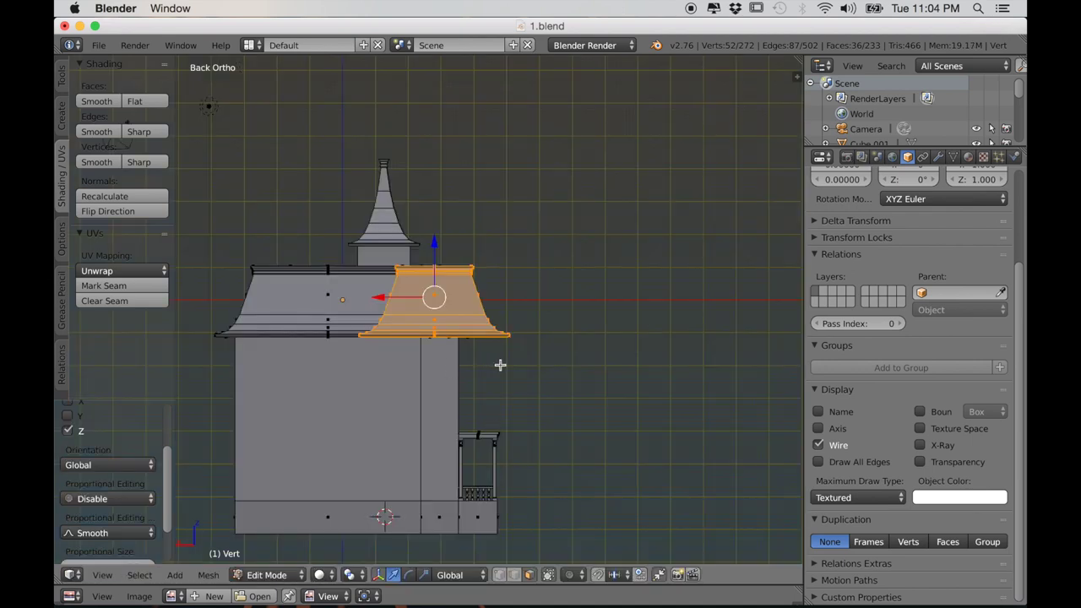
key(g)
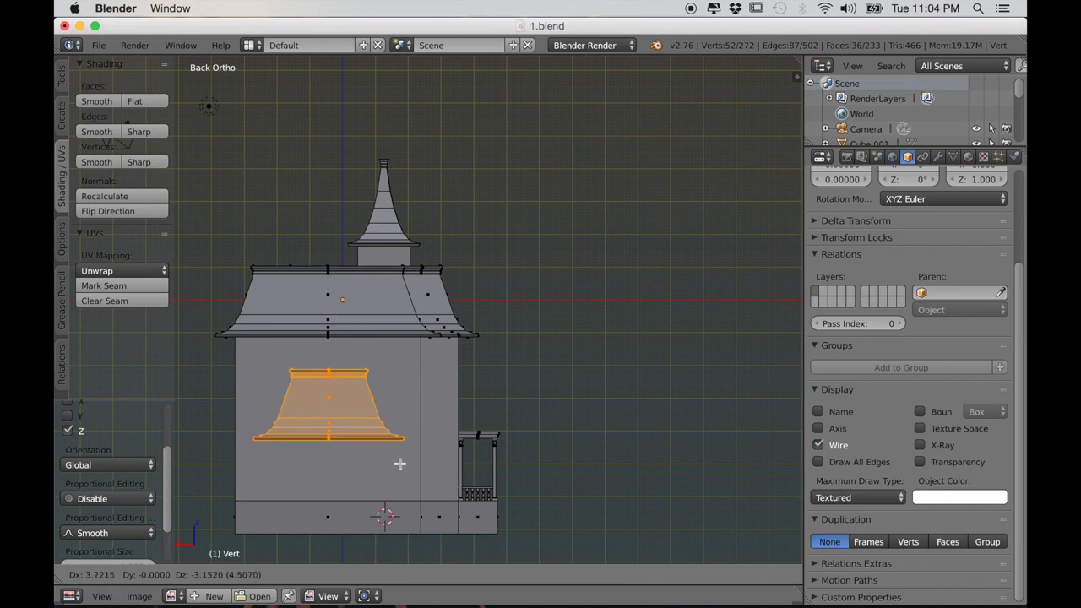
click(400, 464)
scroll(442, 447, up, 4)
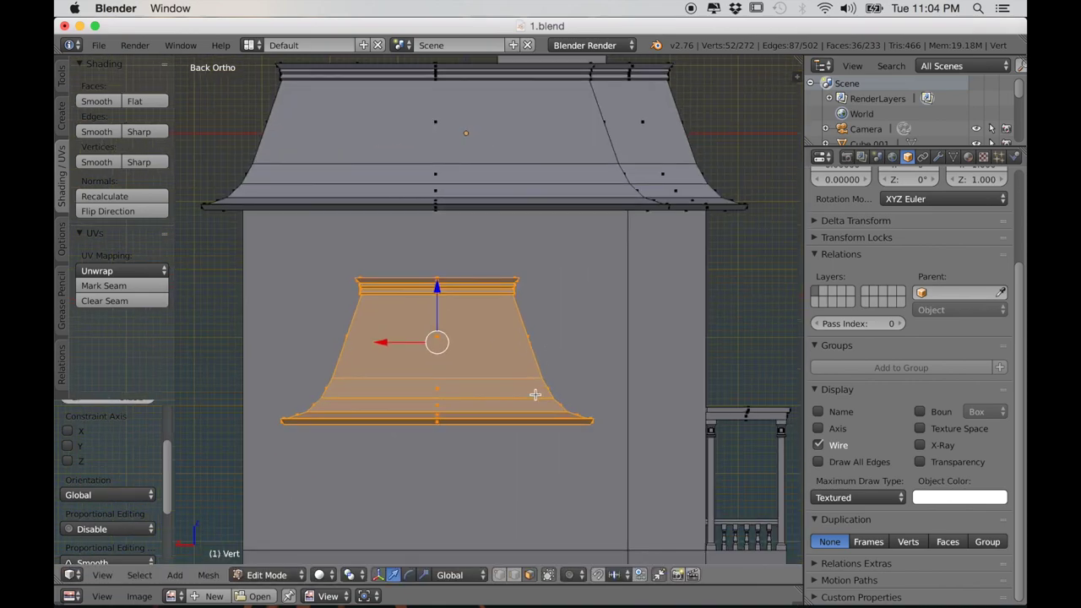
Step: Shift the roof copy about 2.3 units along negative Y towards the rear wall
scroll(535, 395, down, 3)
middle_drag(477, 411, 552, 423)
key(g)
key(y)
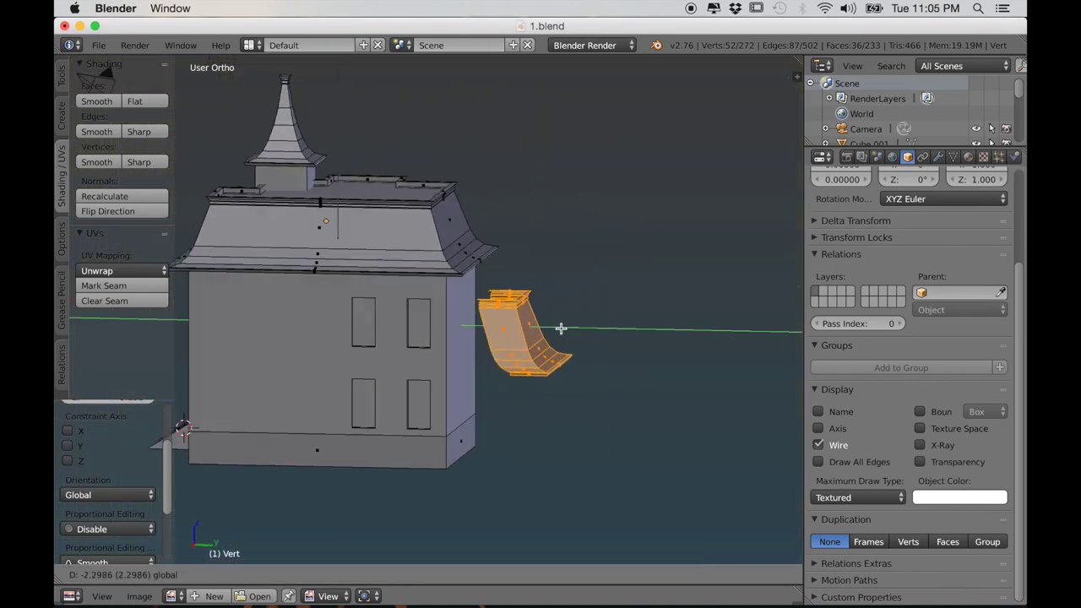
click(561, 327)
Step: Select both open edge loops on the roof copy's house side and flatten them along Y with a scale of 0
scroll(561, 327, up, 3)
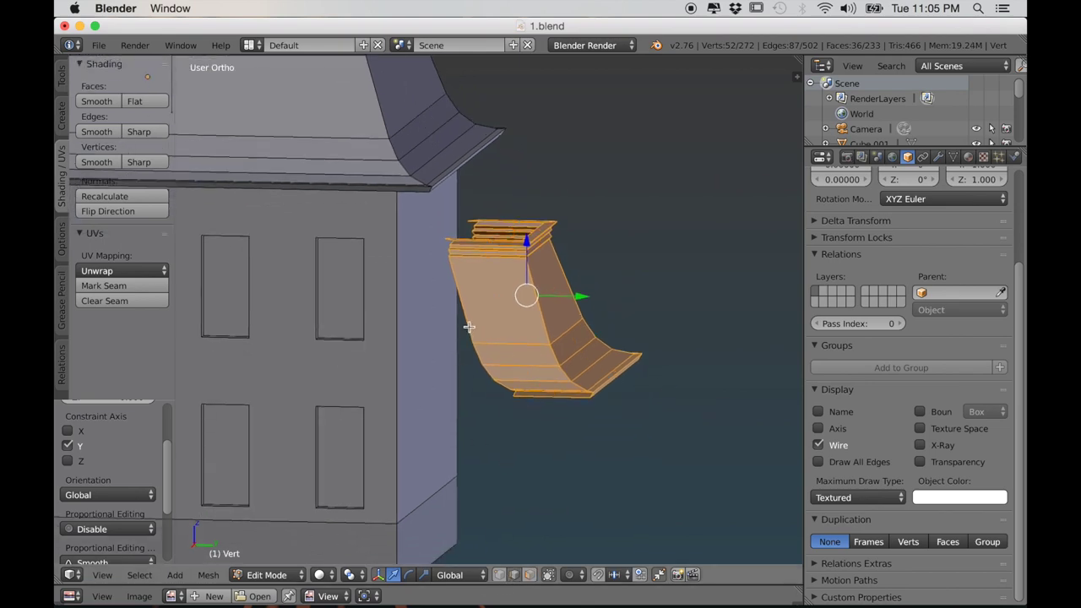
alt+right_click(469, 328)
middle_drag(507, 373, 397, 391)
scroll(380, 372, up, 3)
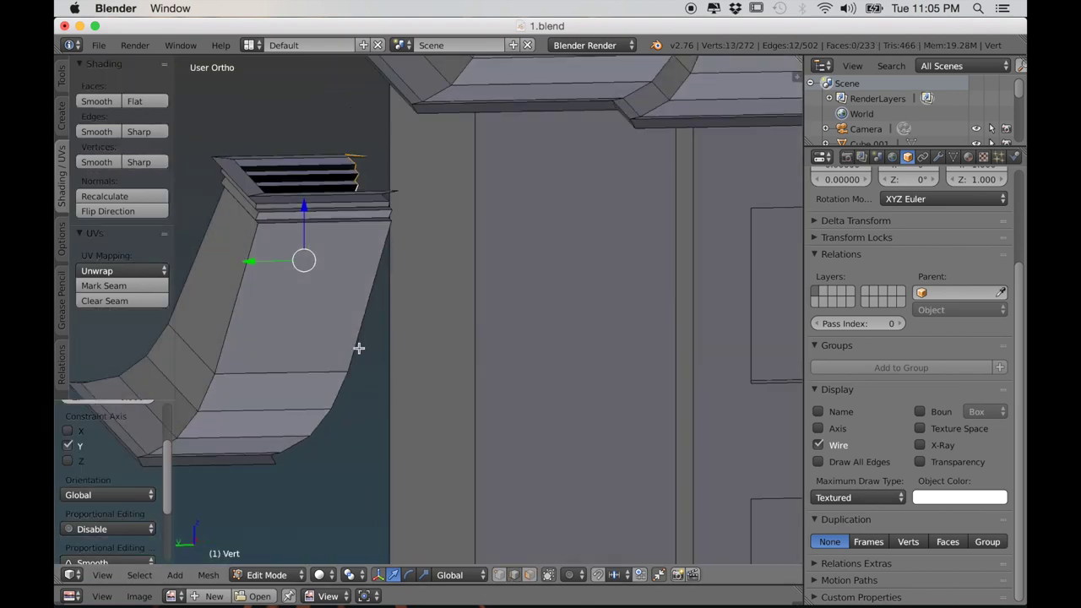
middle_drag(493, 345, 490, 342)
key(s)
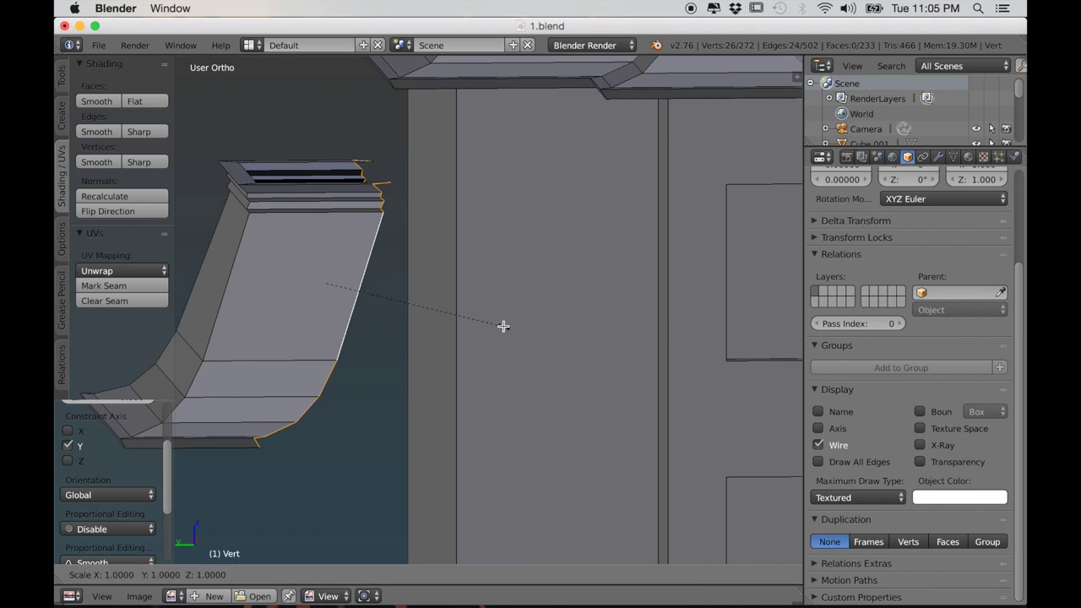
key(0)
key(Return)
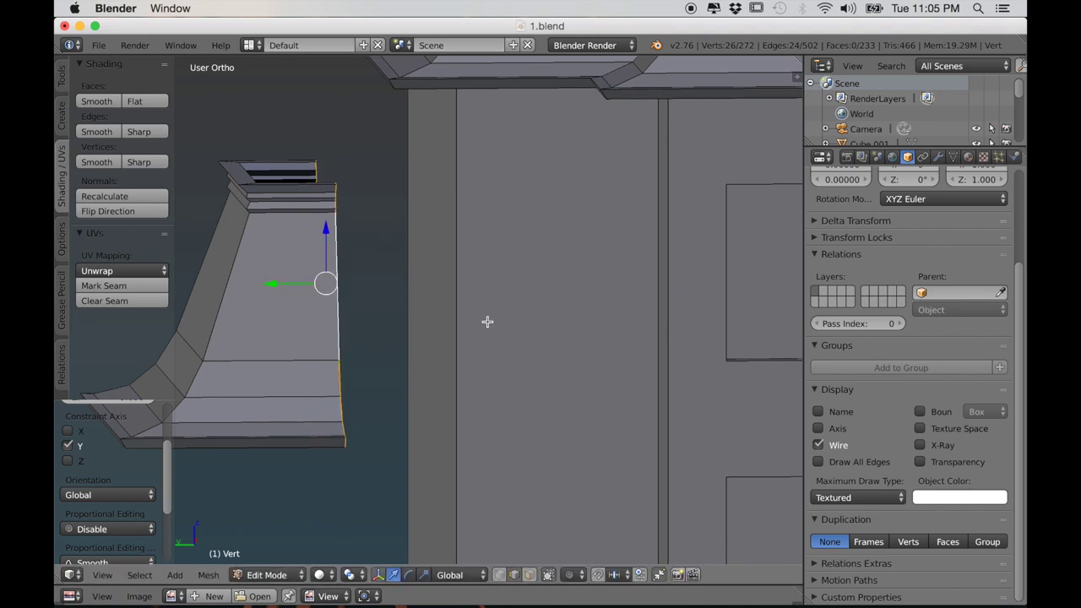
Step: Select the whole linked roof copy and move it along Y until its flattened side meets the rear wall
click(235, 293)
key(l)
shift+middle_drag(275, 316, 344, 347)
drag(246, 313, 424, 322)
middle_drag(424, 322, 359, 427)
scroll(461, 343, up, 2)
scroll(371, 431, up, 2)
scroll(369, 431, down, 2)
key(KP_5)
key(g)
key(y)
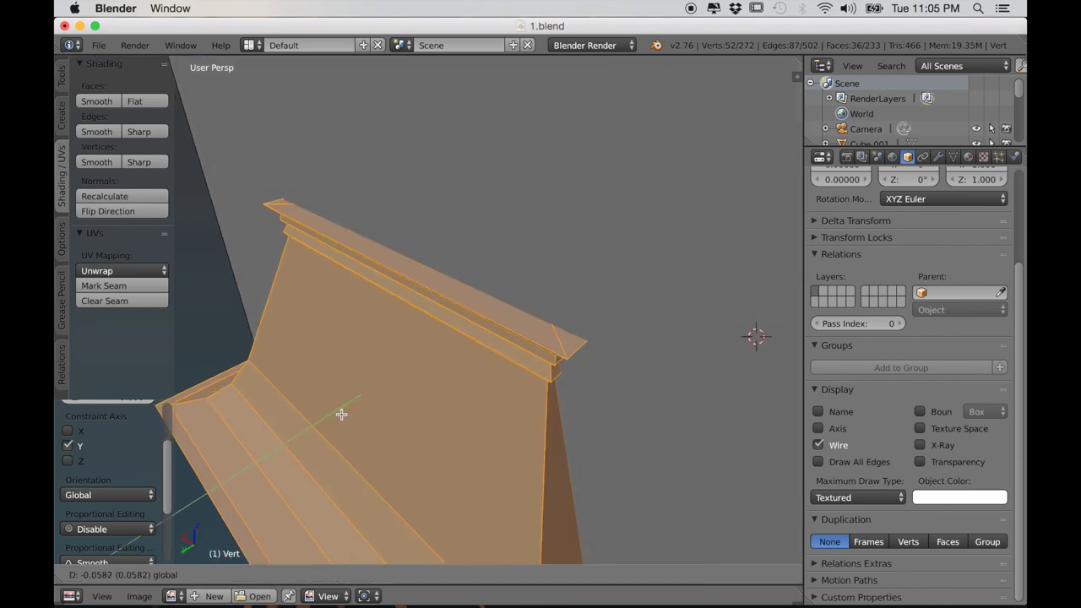
click(342, 414)
Step: Select the lower outer edges of the rear bay roof and fill its underside with a face
scroll(375, 417, down, 5)
middle_drag(374, 417, 252, 386)
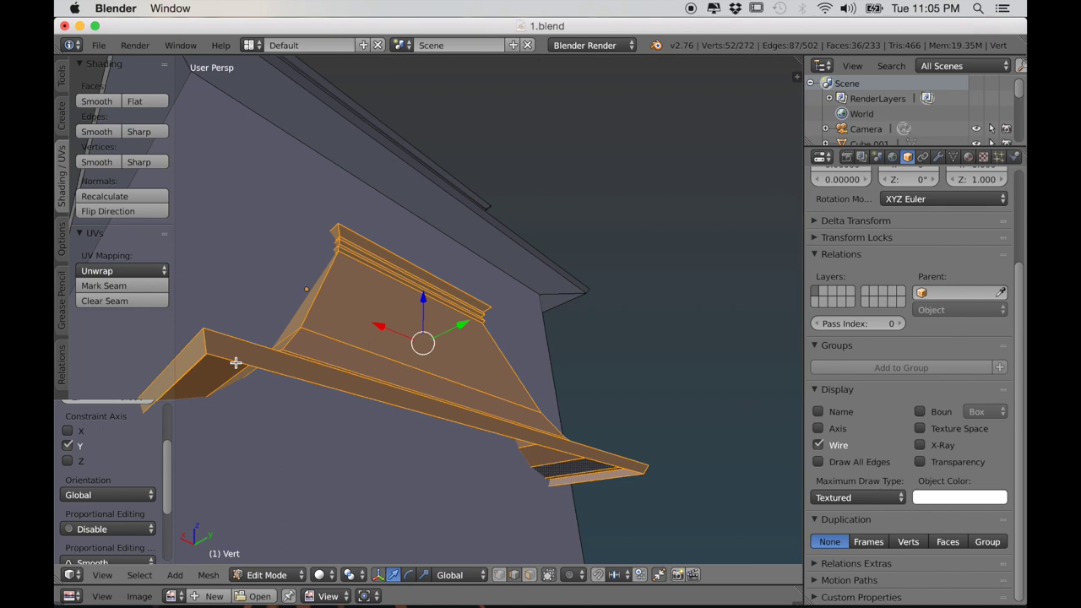
alt+right_click(237, 362)
middle_drag(236, 362, 256, 364)
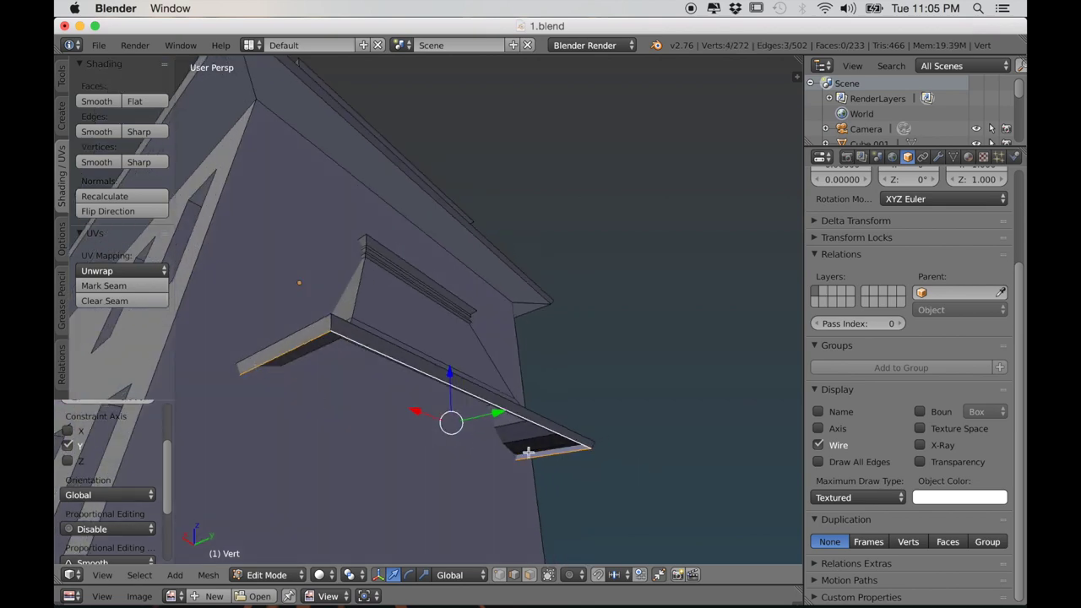
scroll(529, 453, down, 3)
mouse_move(529, 452)
middle_down()
mouse_move(466, 456)
mouse_move(569, 455)
mouse_move(546, 448)
middle_up()
key(f)
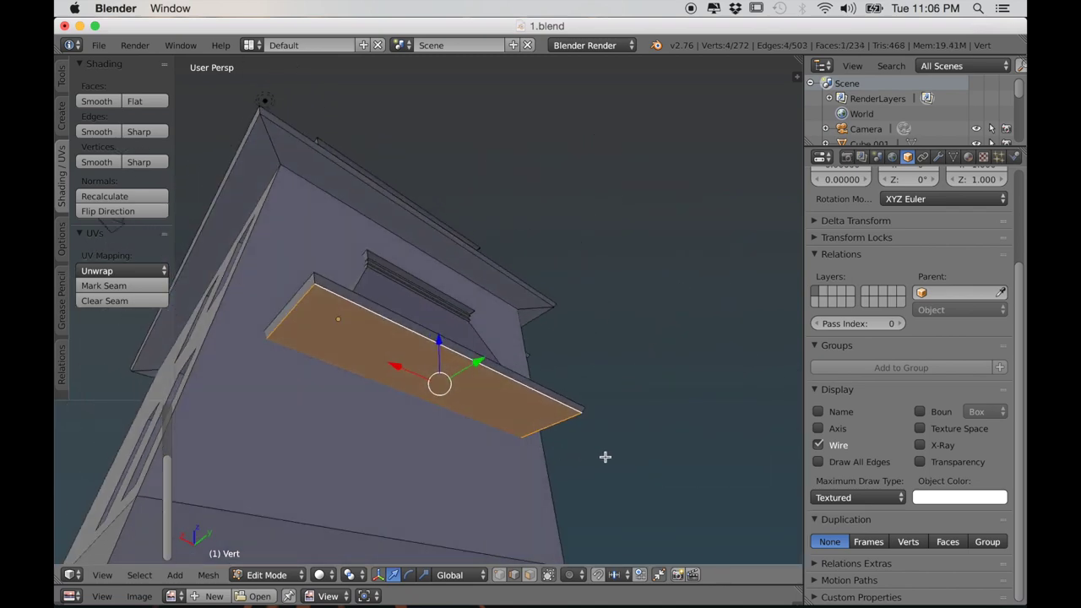
Step: Inset the bay roof's underside face and move the inset face along Y to the rear wall
middle_drag(436, 437, 424, 435)
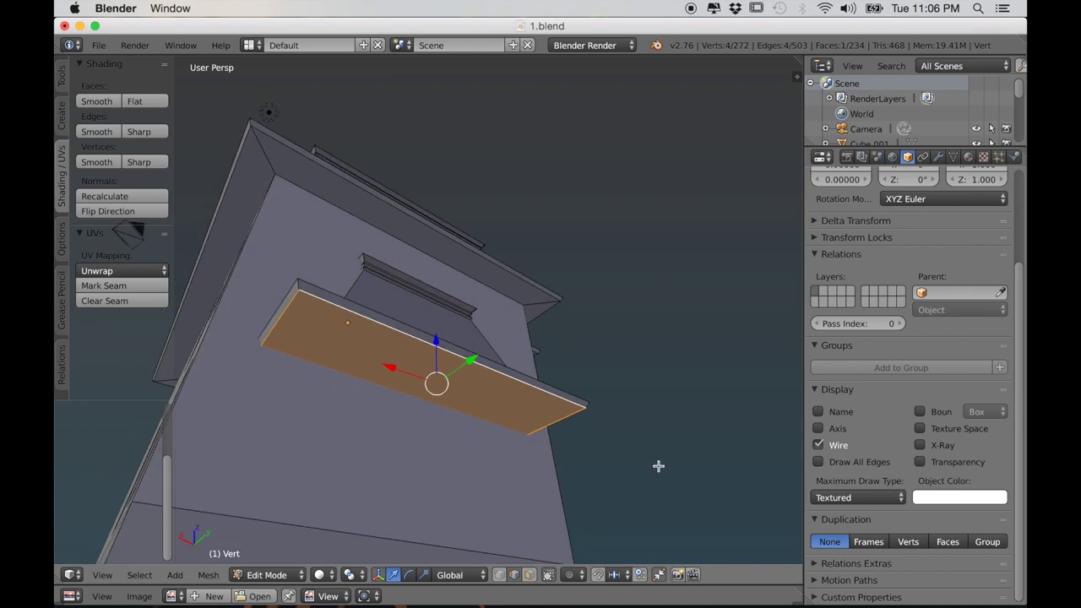
key(i)
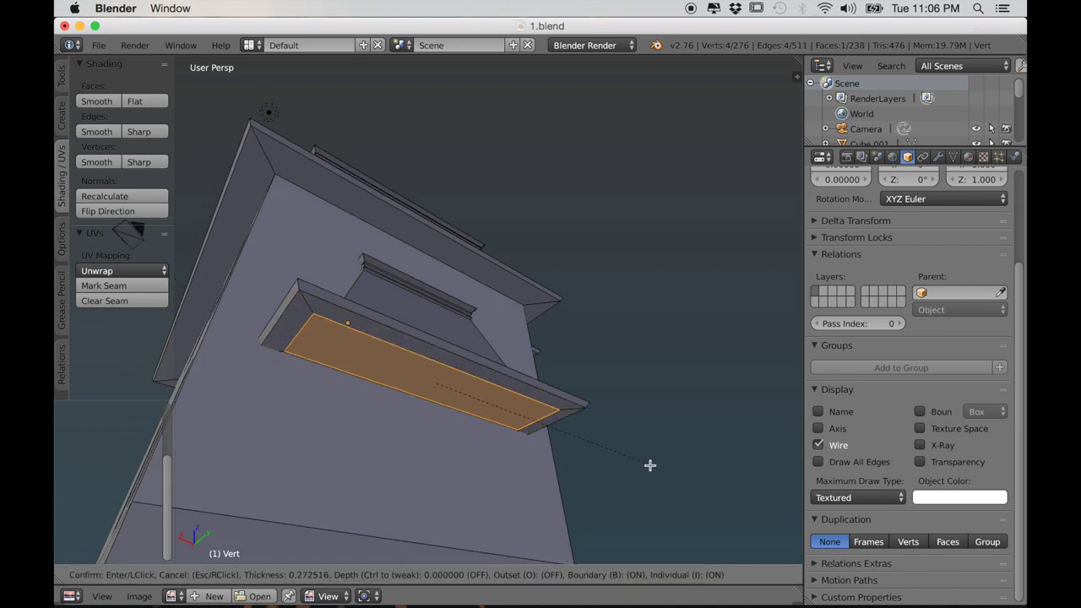
click(633, 464)
middle_drag(632, 464, 541, 428)
drag(536, 430, 530, 431)
middle_drag(530, 431, 478, 469)
Step: Delete the narrow border face between the inset underside and the rear wall, and reselect the inset face
right_click(490, 437)
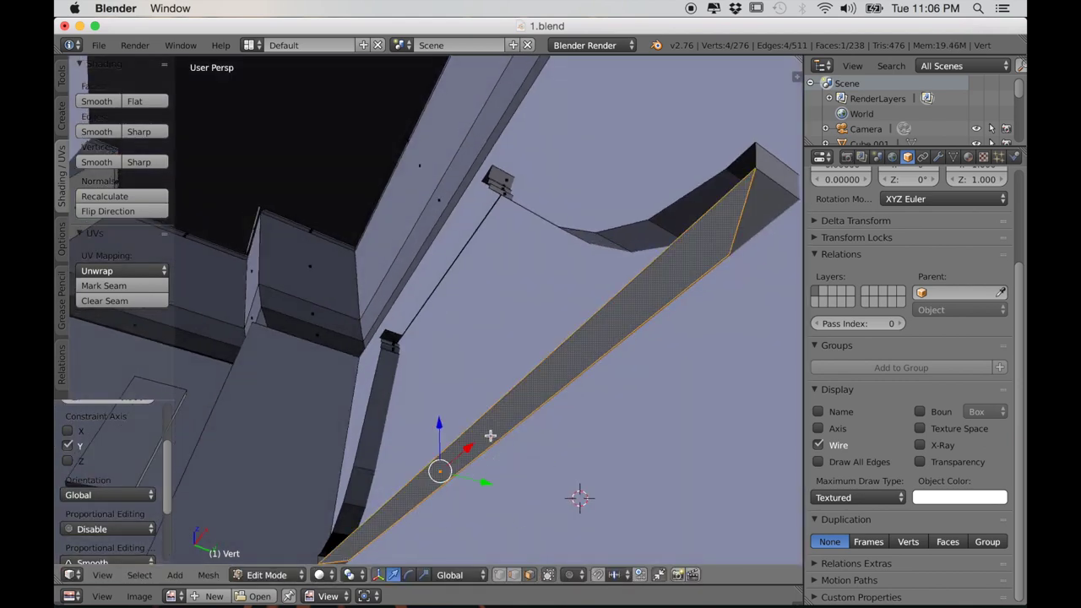
key(x)
click(439, 444)
middle_drag(525, 448, 454, 420)
right_click(410, 441)
scroll(449, 442, down, 6)
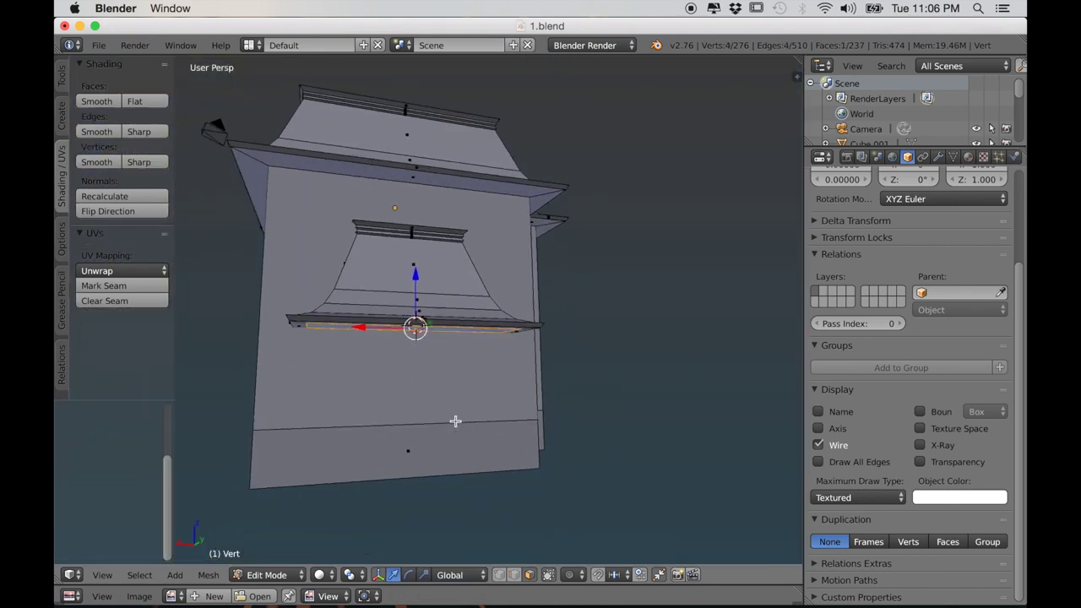
Step: Extrude the inset underside face downward along Z to the top of the foundation, forming the rear bay's walls
scroll(451, 414, up, 2)
key(e)
click(466, 534)
middle_drag(465, 534, 505, 437)
scroll(524, 362, up, 3)
key(g)
key(z)
click(521, 386)
Step: Check the rear bay's lower edge against the foundation line in an orthographic wireframe back view
key(ctrl+KP_1)
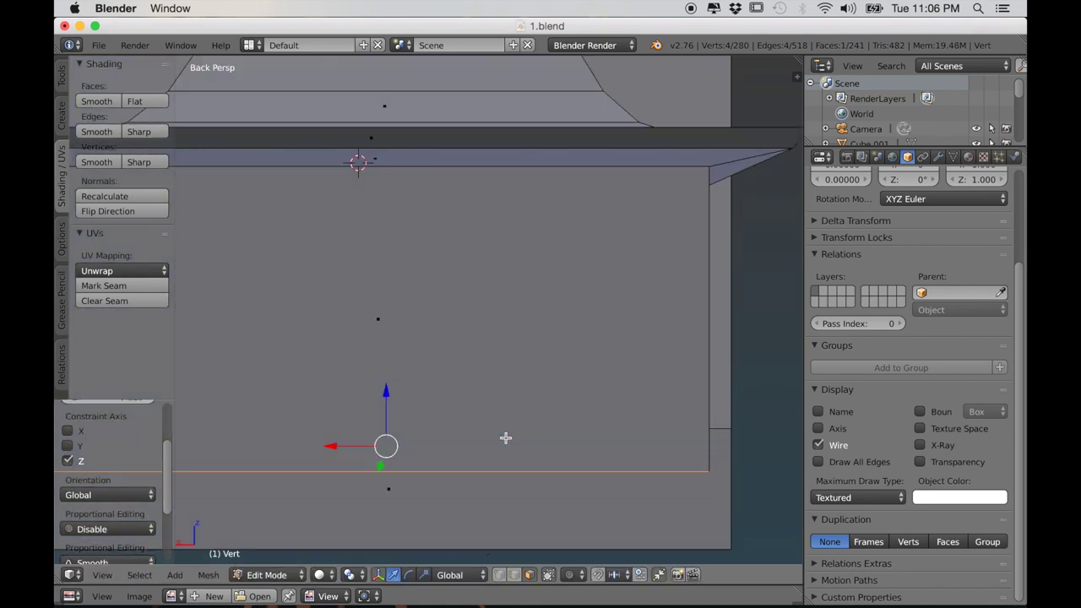
shift+middle_drag(417, 470, 577, 451)
key(KP_5)
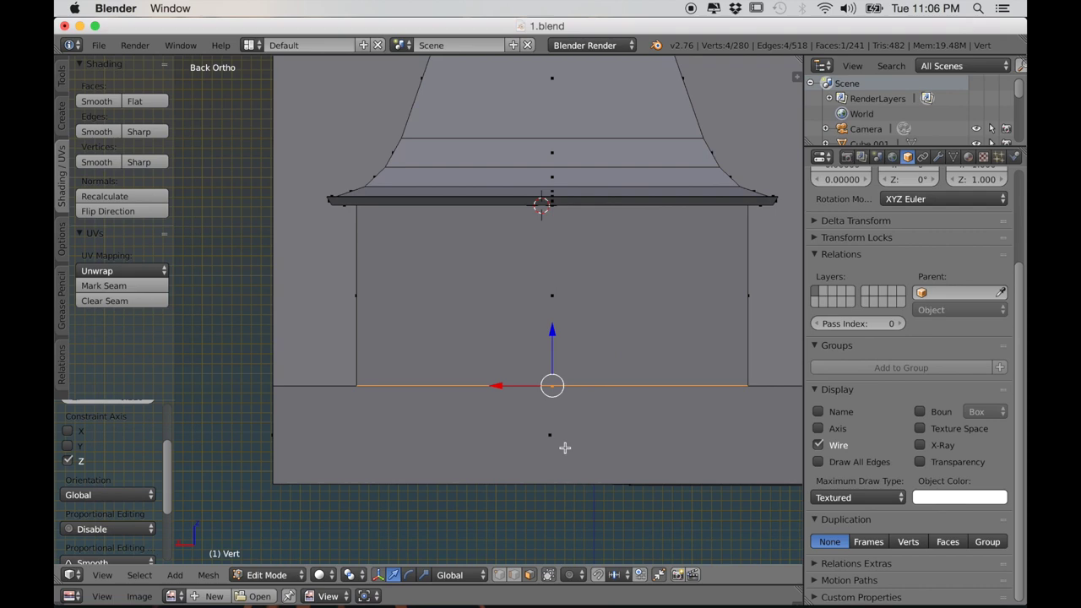
scroll(565, 447, up, 3)
key(z)
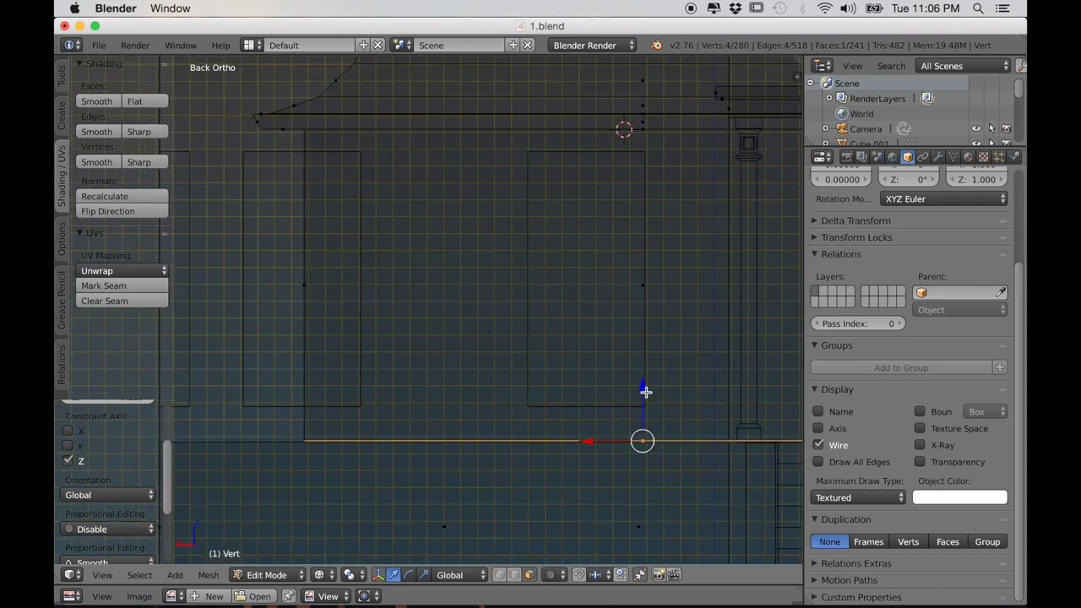
scroll(641, 393, down, 3)
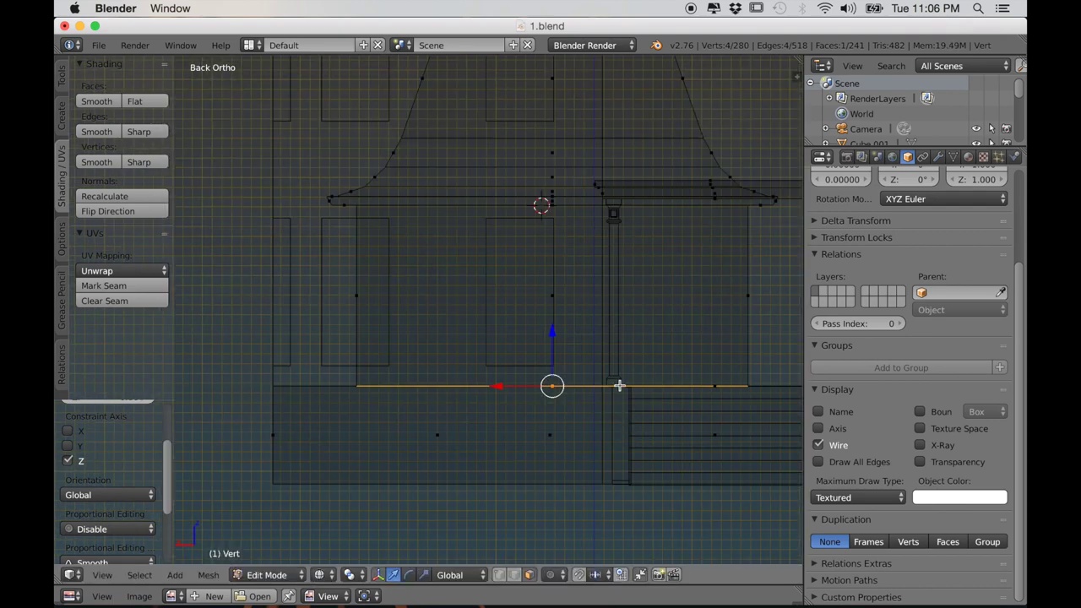
Step: Extrude the rear bay's bottom face down along Z to the base of the foundation and align it with the foundation's lower edge
key(e)
click(612, 483)
scroll(603, 330, up, 5)
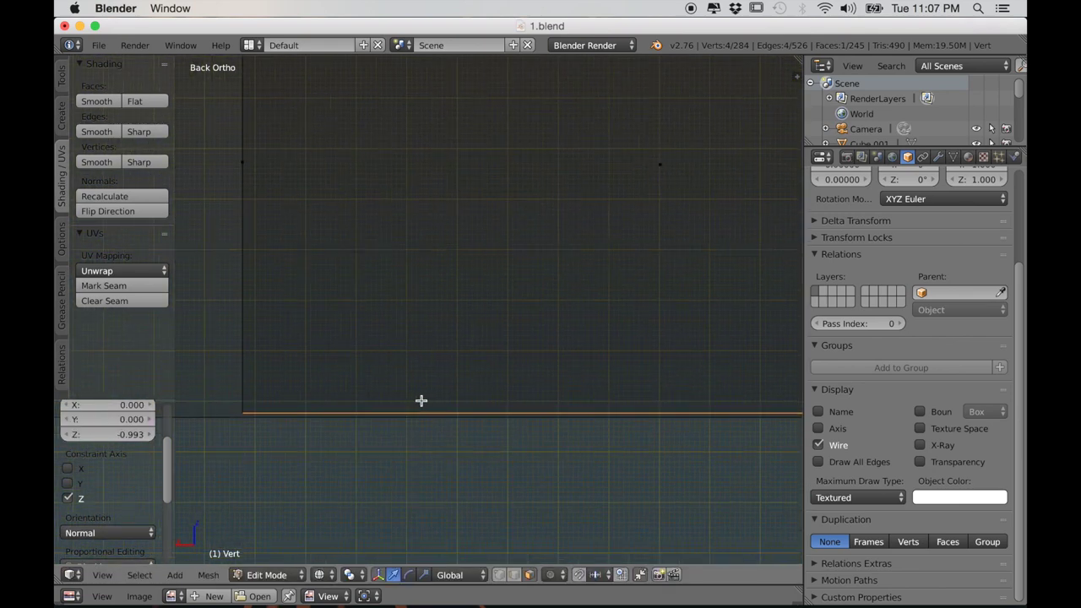
key(g)
key(z)
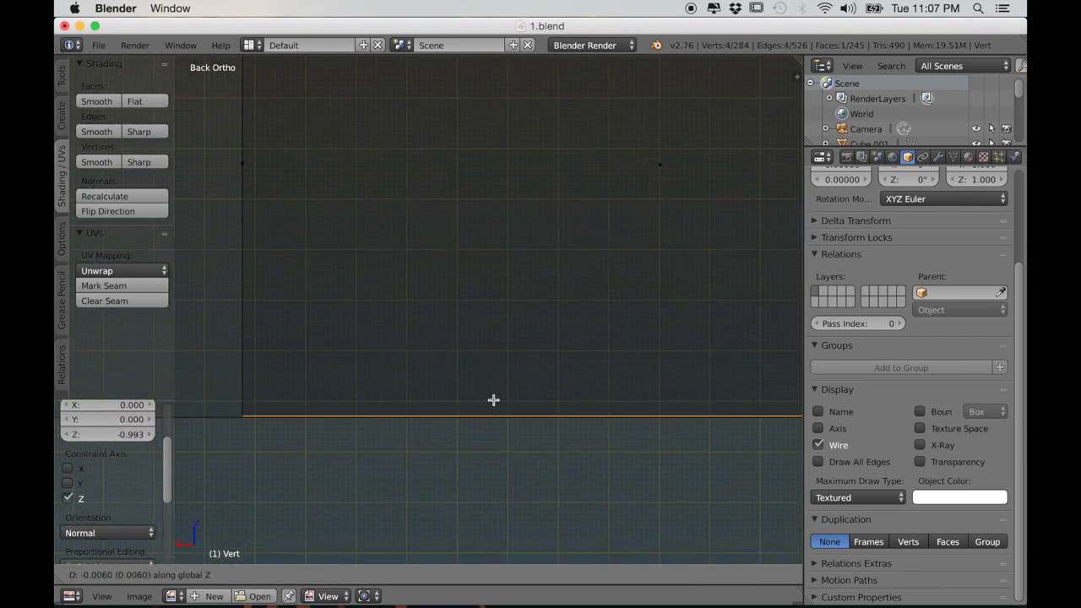
click(493, 403)
Step: Delete the rear bay's bottom face and the two hidden faces where the bay meets the house
scroll(487, 416, down, 9)
mouse_move(487, 416)
middle_down()
mouse_move(541, 427)
mouse_move(533, 423)
mouse_move(569, 400)
mouse_move(540, 372)
mouse_move(550, 381)
mouse_move(538, 390)
middle_up()
key(z)
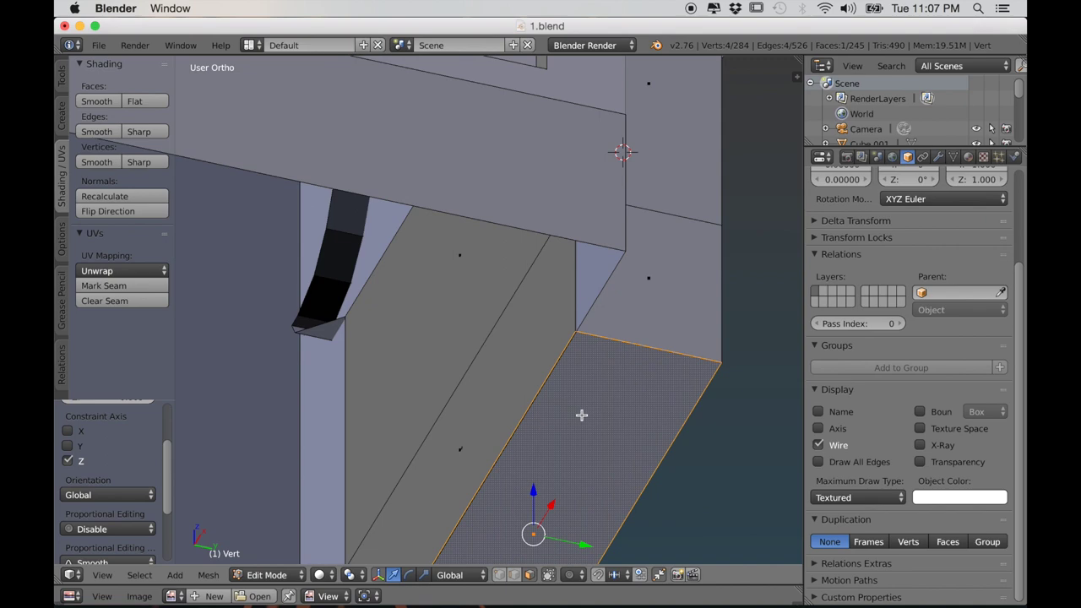
key(x)
click(581, 414)
middle_drag(581, 414, 525, 399)
right_click(534, 414)
middle_drag(376, 408, 410, 386)
shift+right_click(356, 284)
middle_drag(339, 246, 446, 448)
scroll(367, 362, down, 7)
key(x)
click(459, 409)
middle_drag(516, 418, 538, 485)
scroll(527, 473, up, 3)
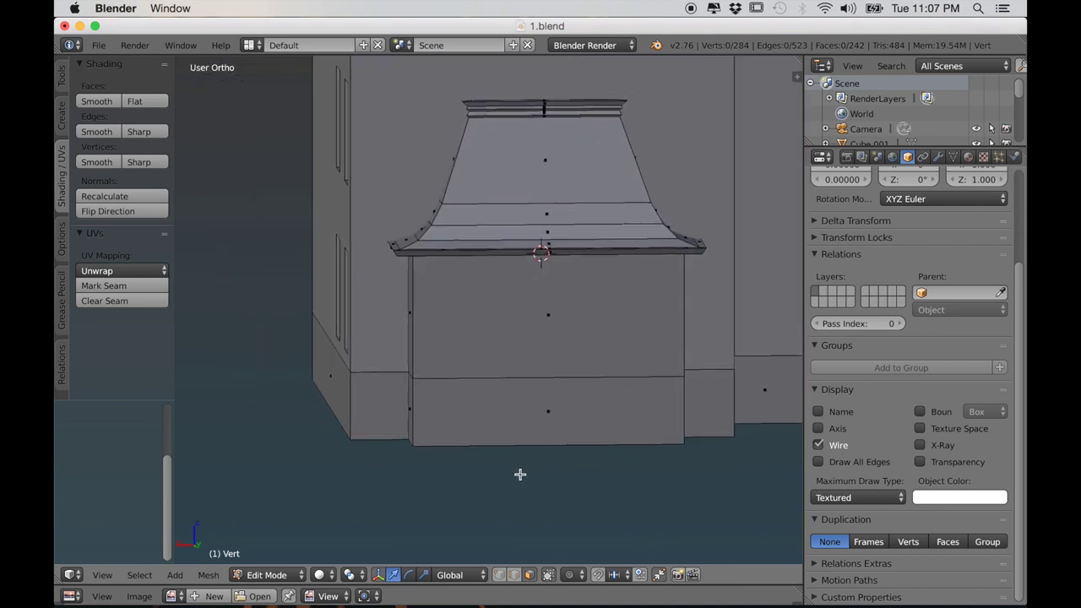
Step: Separate the rear bay's upper wall faces from the roof object and join them to the main house walls
scroll(527, 473, up, 2)
middle_drag(499, 453, 451, 374)
alt+right_click(452, 375)
key(p)
click(528, 376)
key(Tab)
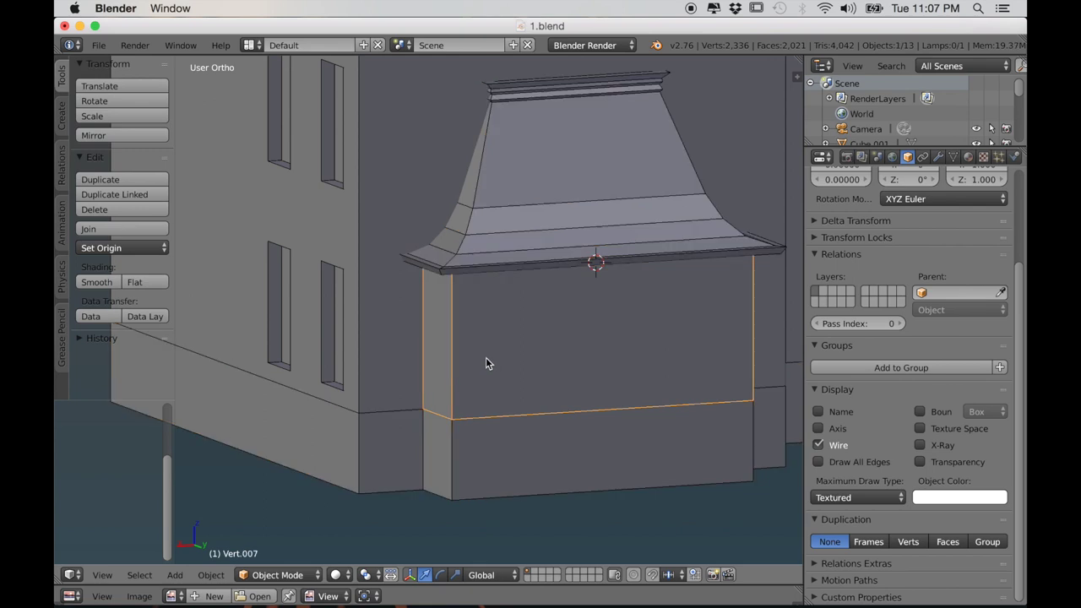
right_click(390, 339)
middle_drag(388, 344, 509, 369)
Step: Add two centered vertical loop cuts to the rear bay's wall, dividing it into three equal panels
key(Tab)
key(ctrl+r)
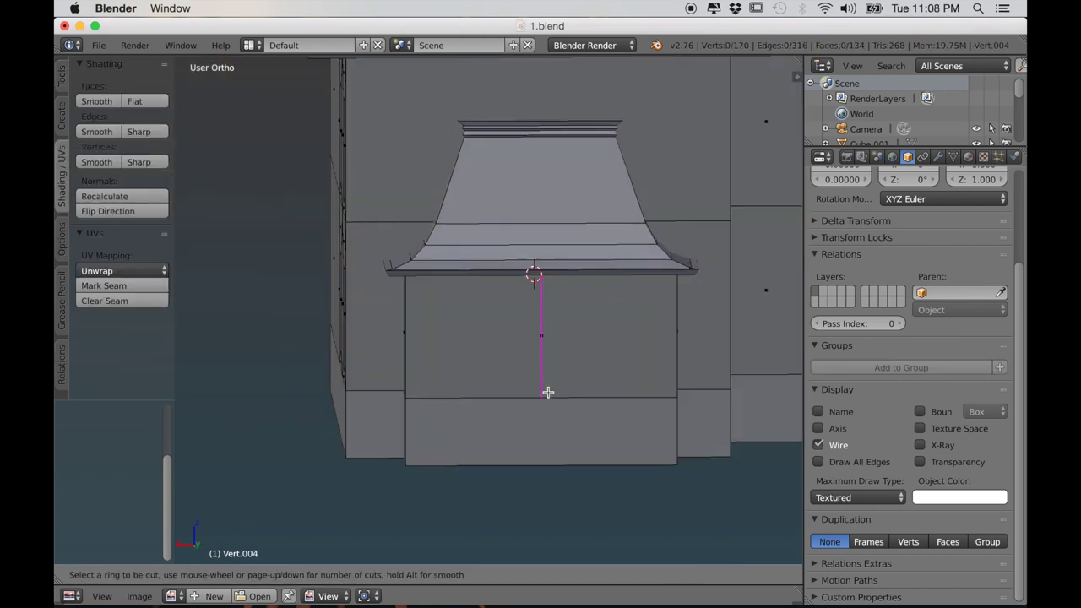
click(548, 392)
right_click(548, 392)
middle_drag(548, 392, 604, 451)
Step: Inset the three bay wall panels individually by about 0.36 and scale the inset faces taller along Z
click(529, 576)
right_click(512, 366)
shift+right_click(584, 365)
shift+right_click(646, 359)
middle_drag(767, 508, 708, 494)
key(i)
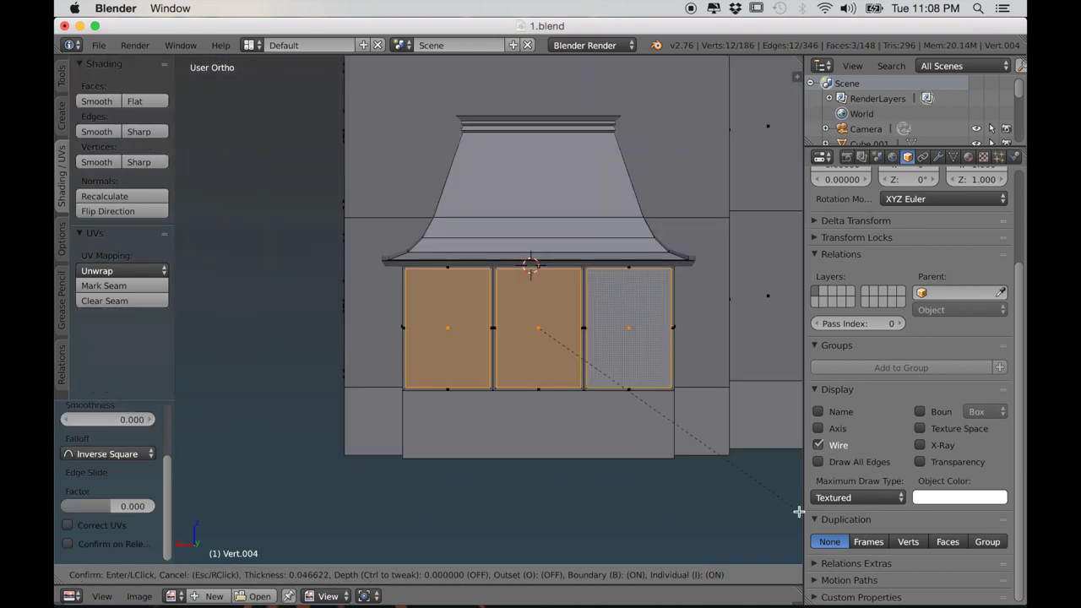
click(682, 476)
key(e)
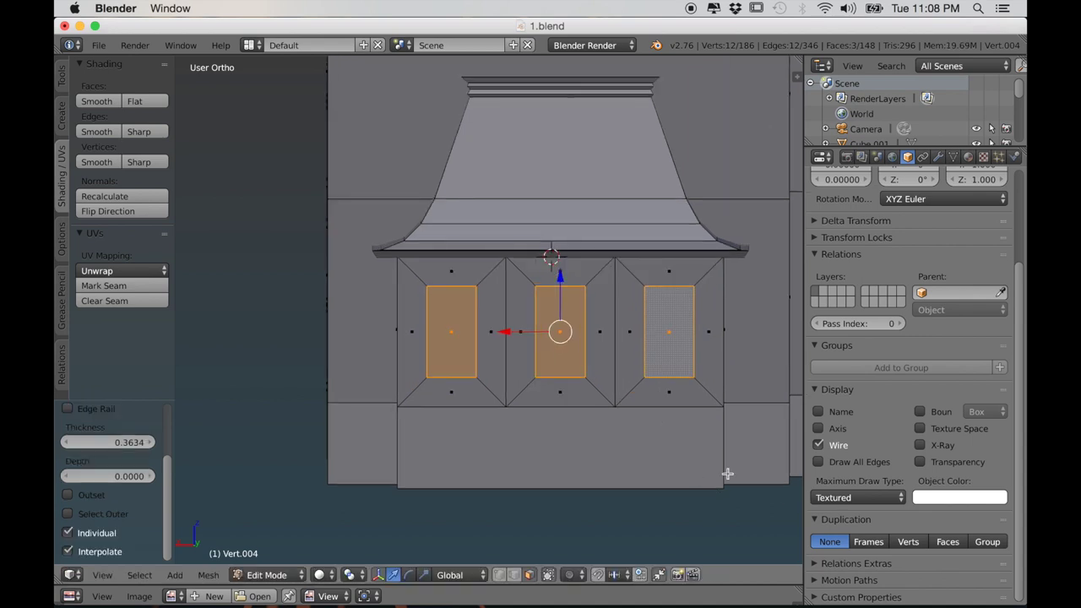
click(754, 485)
middle_drag(753, 486, 628, 521)
scroll(491, 484, up, 1)
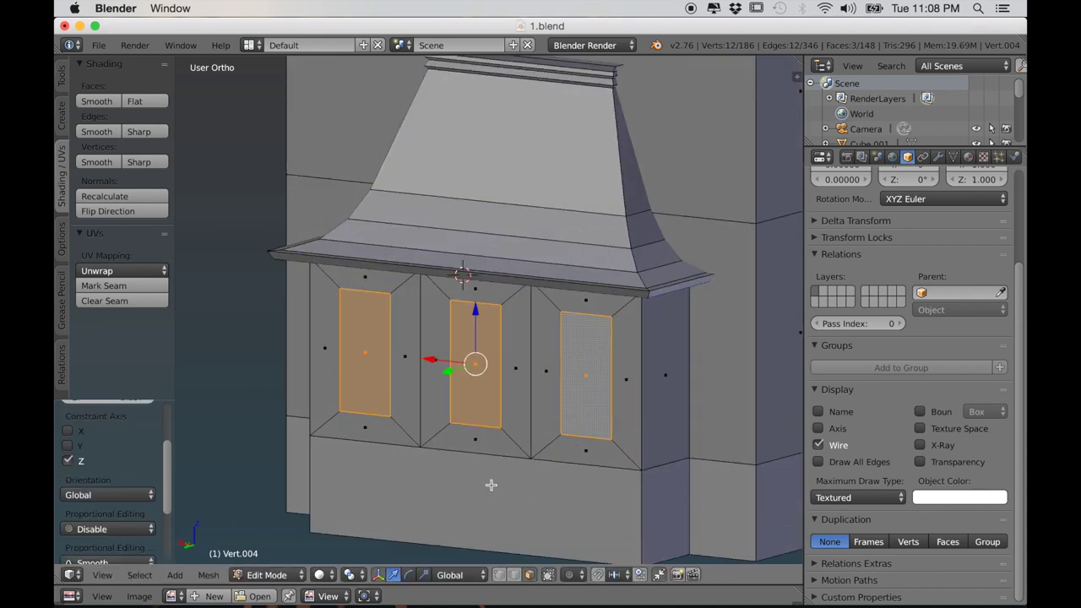
Step: Extrude the three bay window faces inward about 0.07 and separate them from the wall object
key(e)
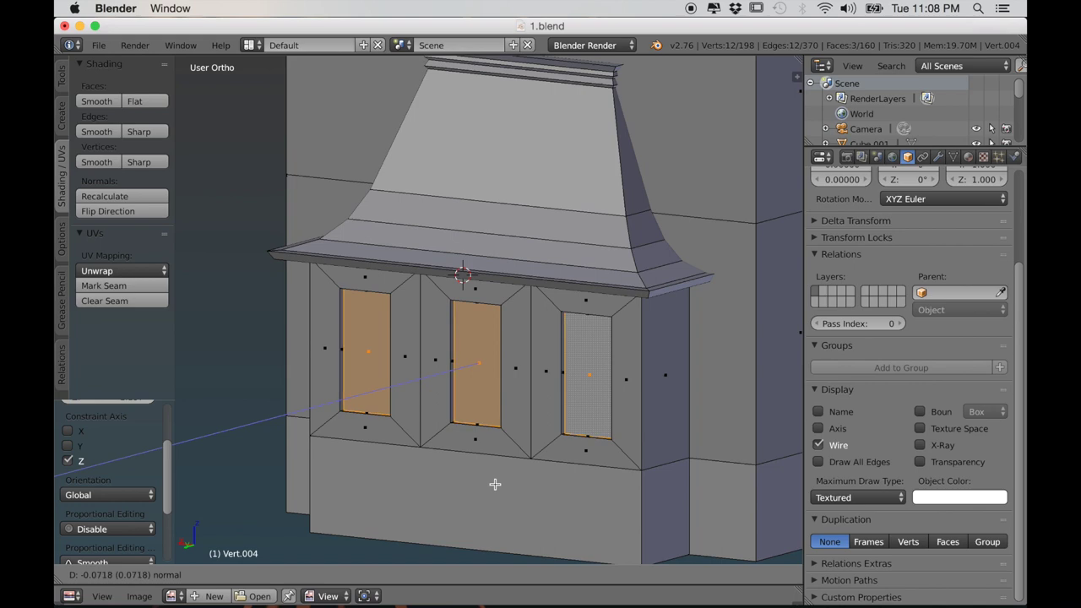
click(495, 484)
middle_drag(495, 482, 532, 456)
key(p)
click(515, 462)
key(Tab)
scroll(513, 461, down, 6)
scroll(571, 448, up, 2)
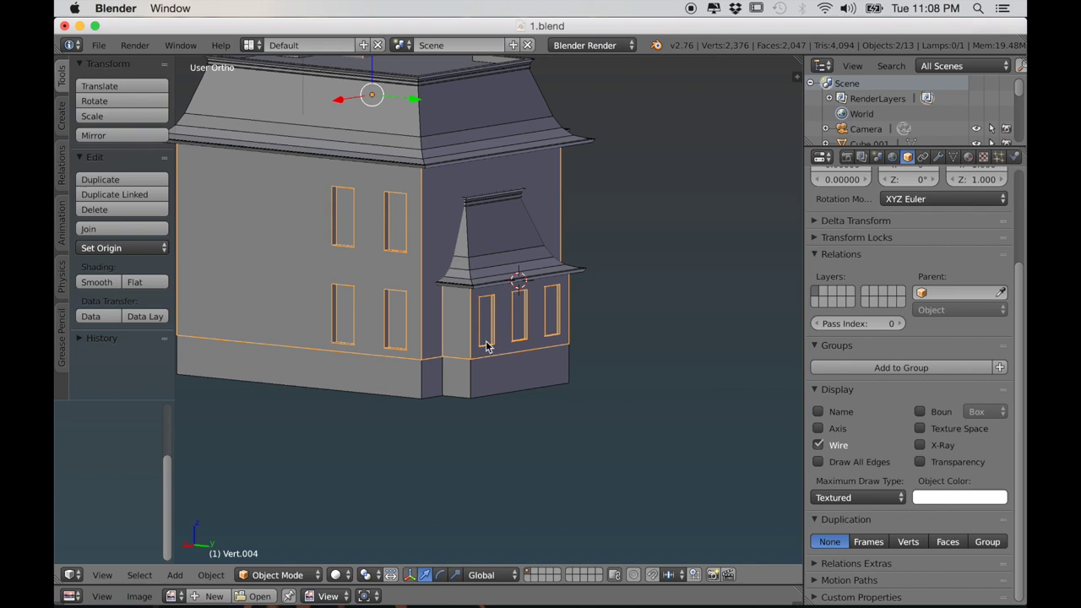
Step: Add three evenly spaced vertical loop cuts to the front wall behind the porch steps, running through both floors
shift+middle_drag(529, 386, 575, 478)
scroll(573, 478, down, 3)
middle_drag(410, 450, 561, 513)
scroll(539, 439, up, 1)
scroll(519, 473, up, 2)
key(a)
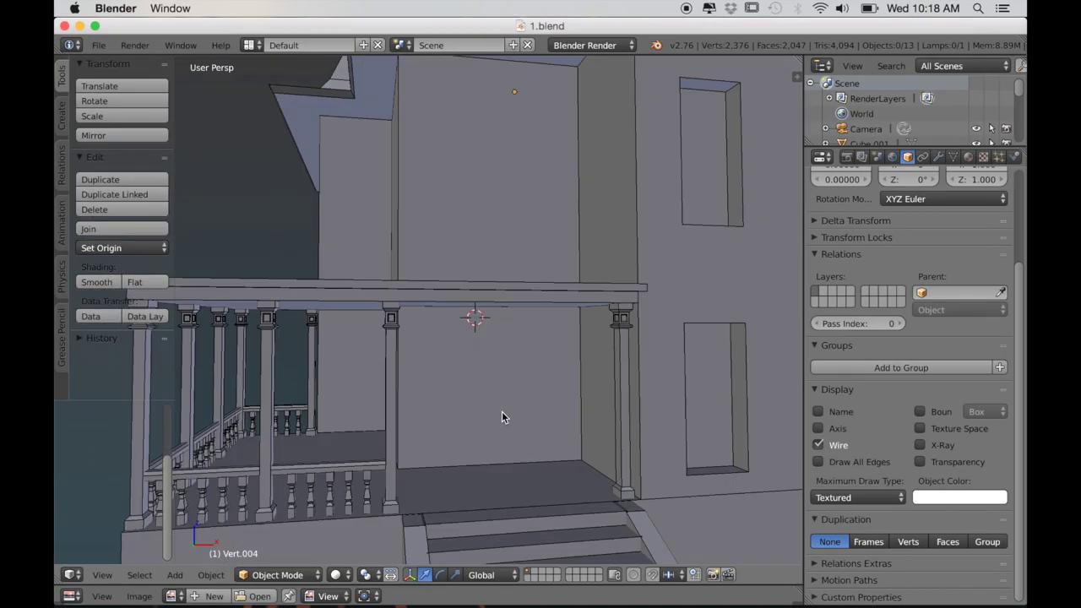
key(Tab)
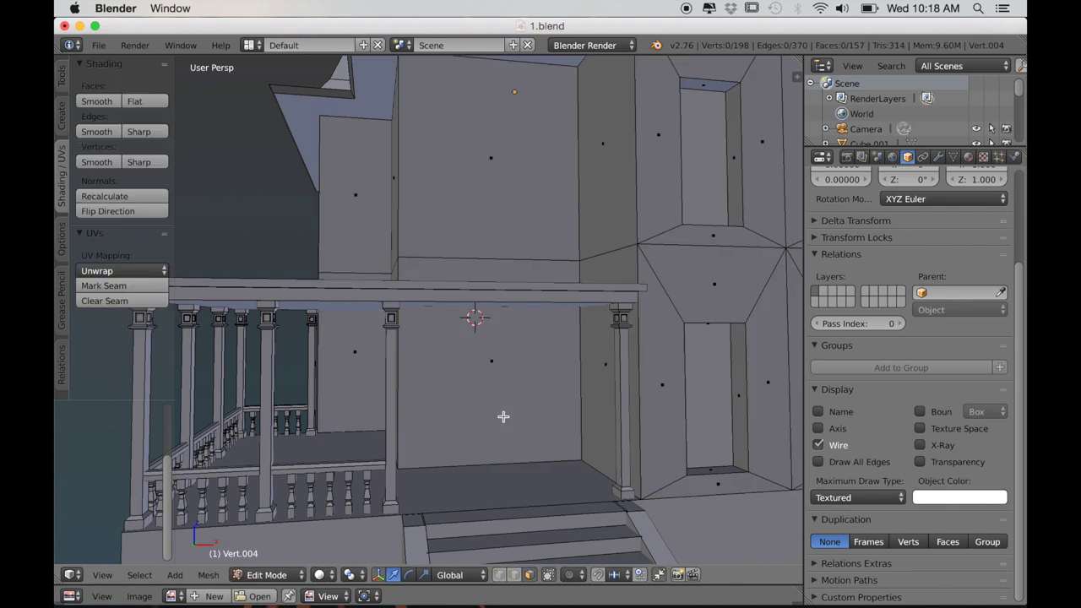
key(ctrl+r)
scroll(481, 461, down, 1)
click(480, 462)
right_click(480, 461)
scroll(504, 485, right, 4)
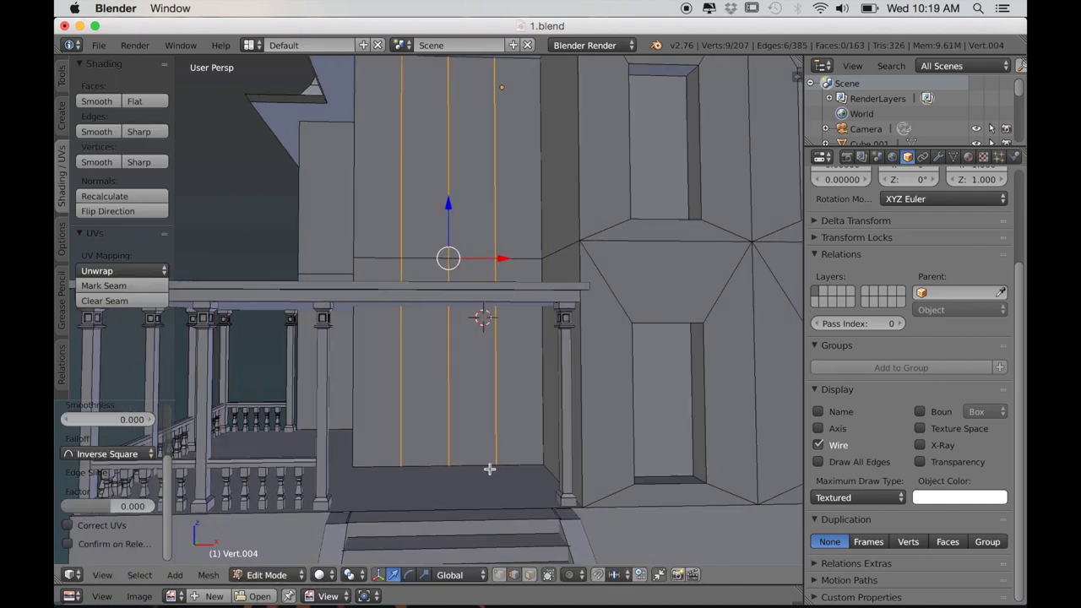
Step: Subdivide the three ground-floor vertical edges of the entrance wall and slide the new horizontal edge up as the door's top
right_click(400, 400)
shift+right_click(449, 390)
shift+right_click(495, 393)
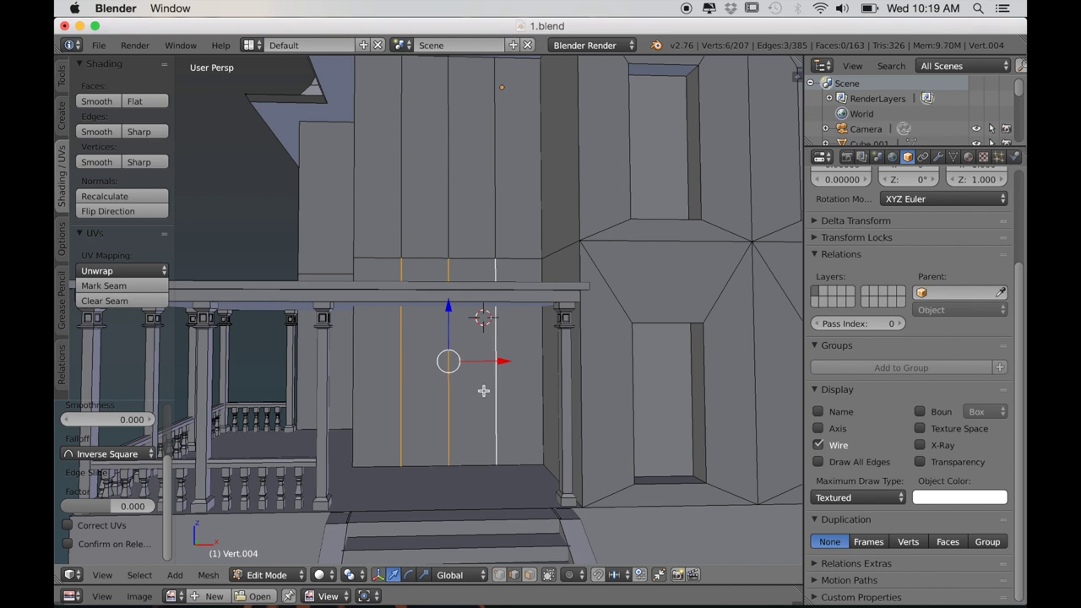
key(w)
click(387, 242)
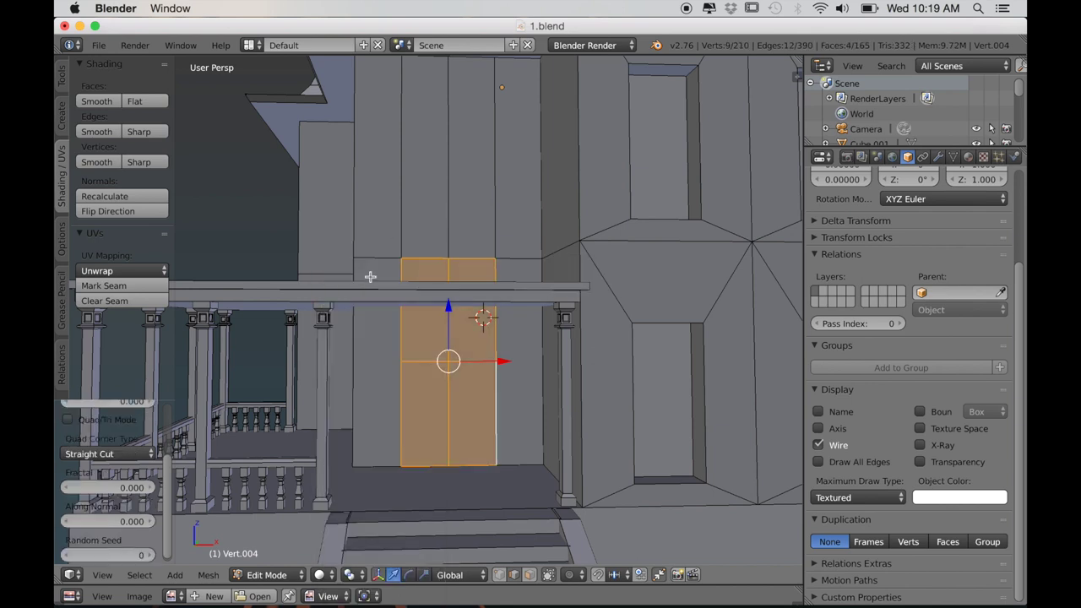
right_click(422, 361)
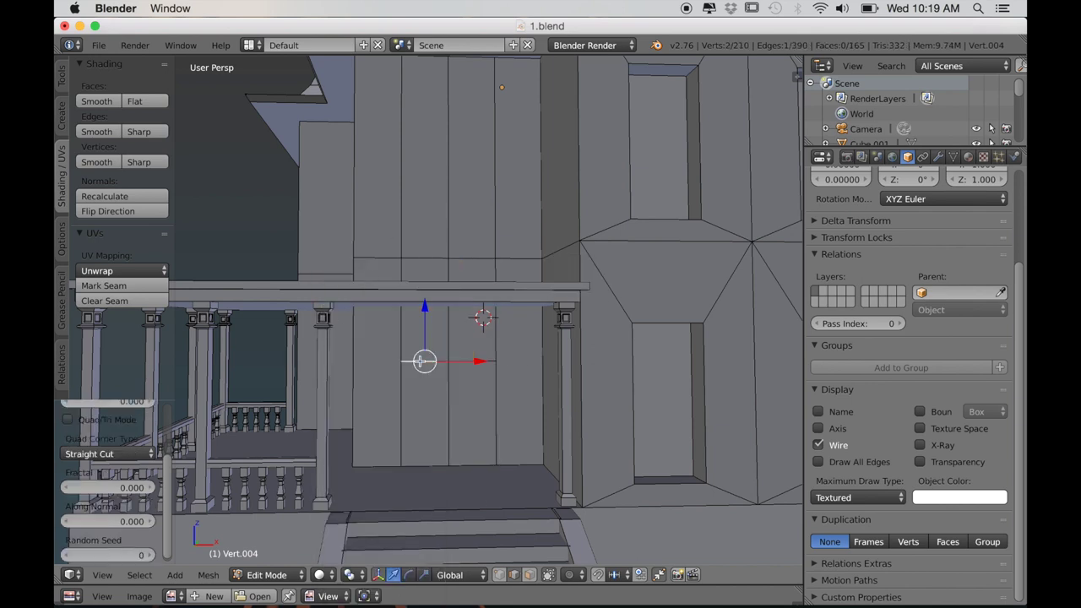
key(g)
key(g)
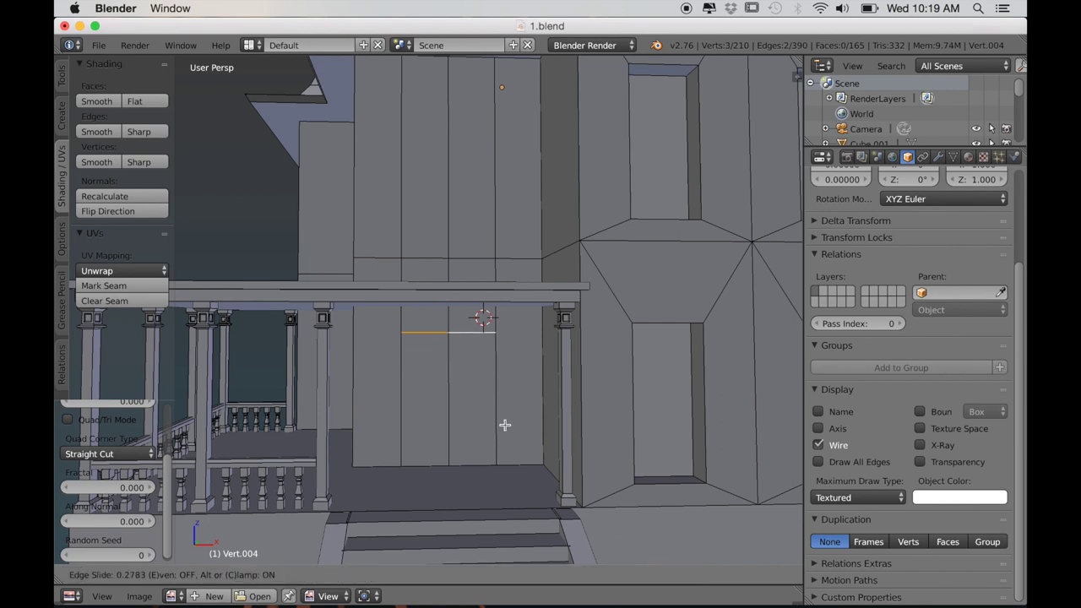
click(424, 413)
Step: Scale the two outer vertical edge lines of the entrance wall along X to narrow the double door
right_click(398, 412)
shift+right_click(406, 201)
shift+right_click(495, 220)
shift+right_click(497, 263)
shift+right_click(494, 384)
key(s)
key(x)
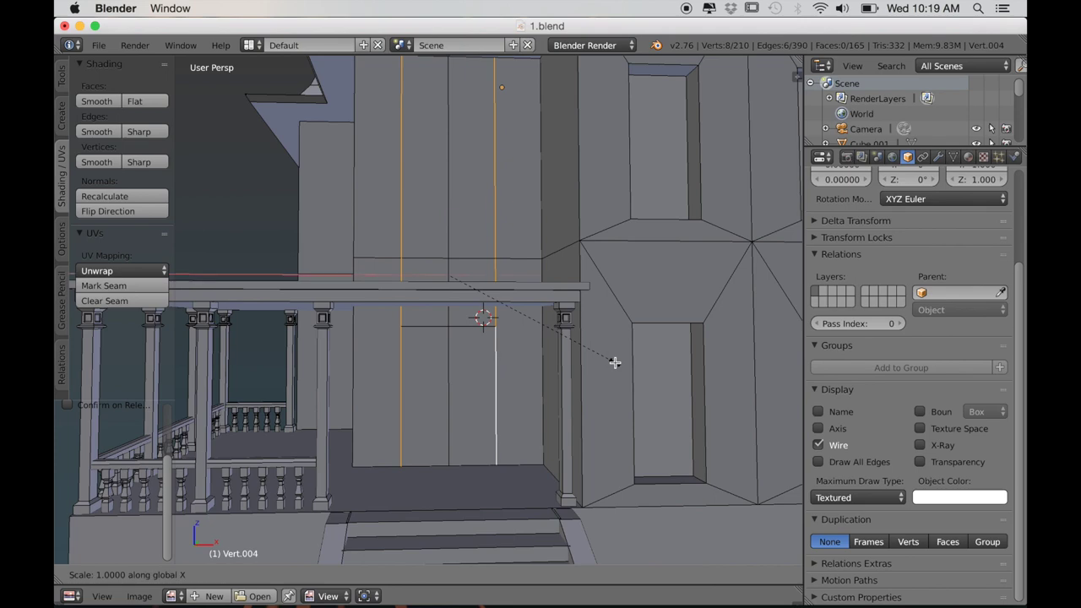
click(587, 350)
middle_drag(558, 389, 560, 386)
scroll(566, 395, up, 2)
key(s)
key(x)
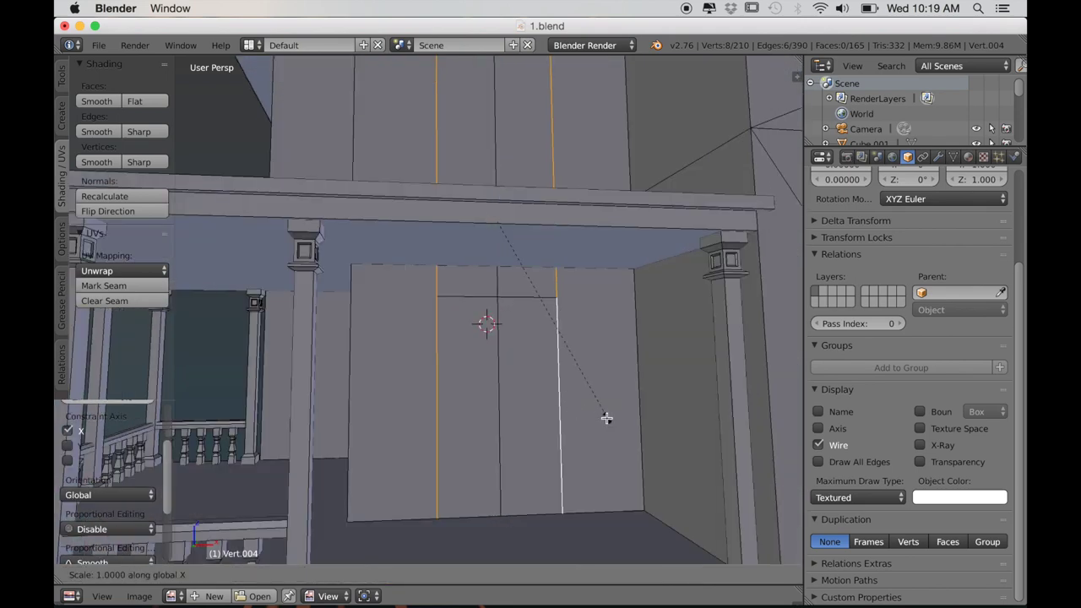
click(624, 420)
Step: Slide the door's horizontal top edge slightly higher on the entrance wall
alt+right_click(463, 300)
key(g)
key(g)
click(546, 420)
scroll(546, 420, down, 3)
middle_drag(545, 413, 543, 413)
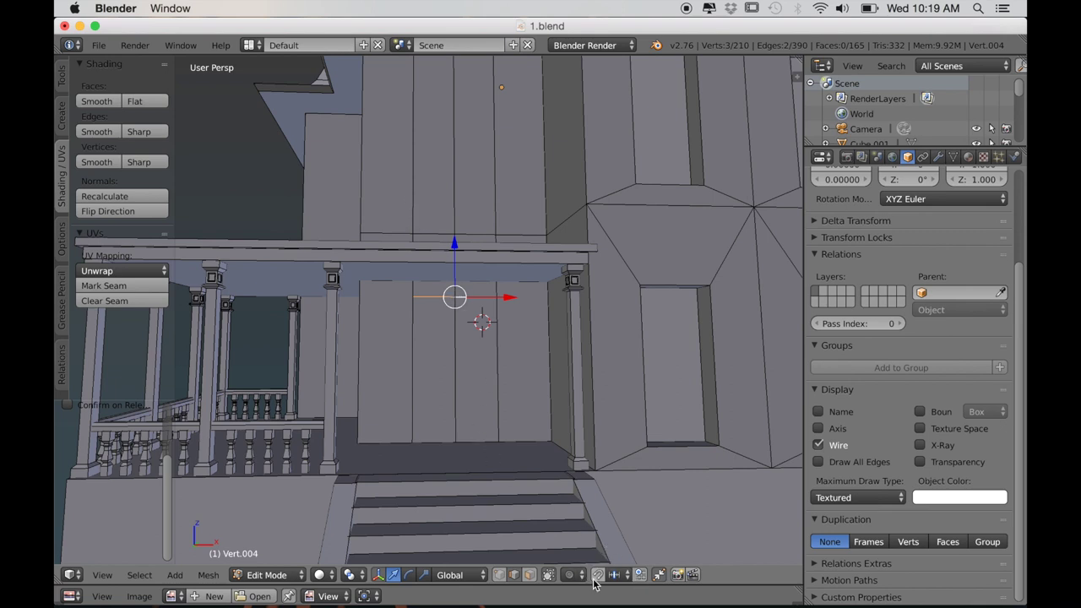
Step: Toggle AutoMerge and slide the upper floor's two outer vertical edges outward onto the corners of the entrance wall
click(660, 576)
middle_drag(570, 405, 528, 374)
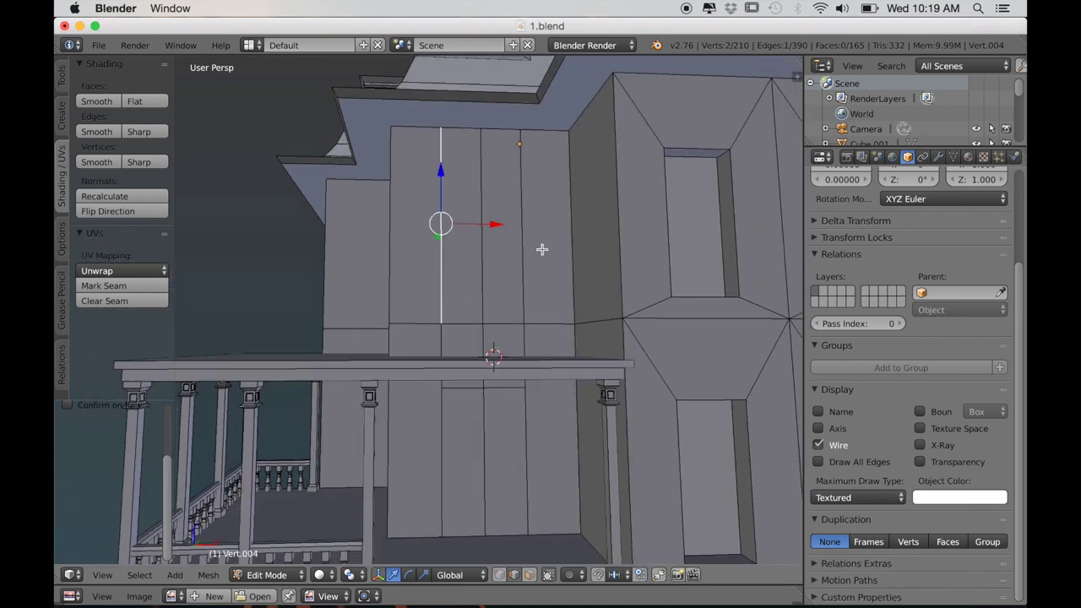
key(g)
key(g)
click(446, 251)
right_click(526, 251)
key(g)
key(g)
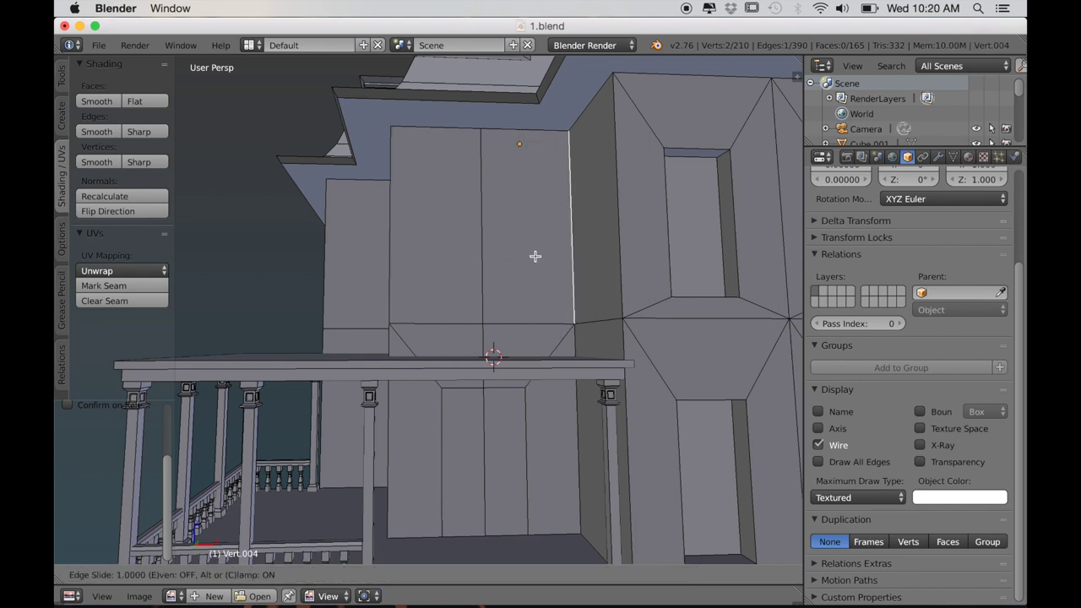
click(594, 264)
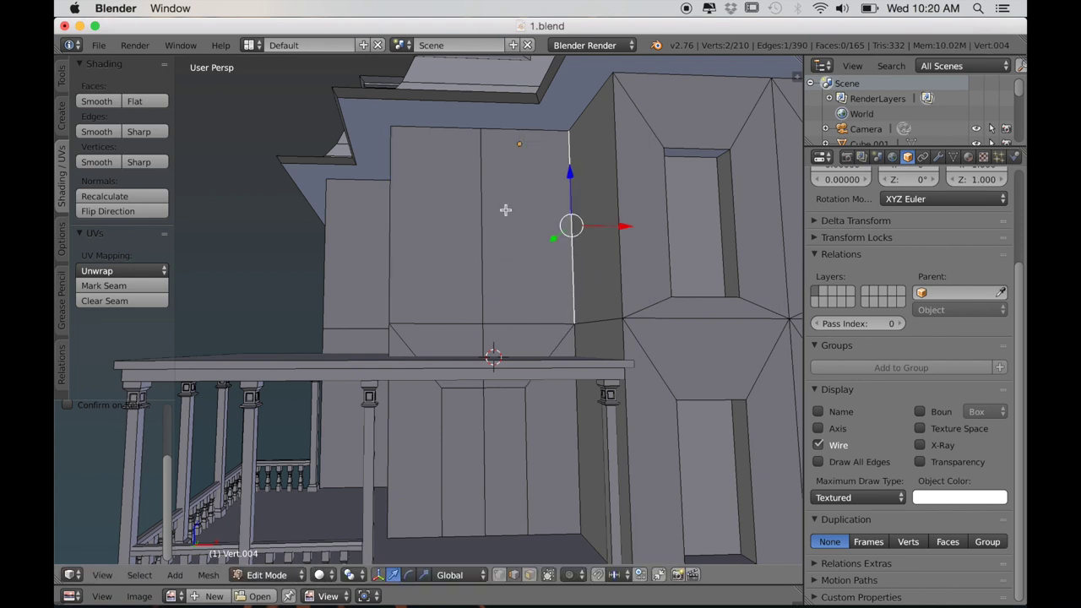
Step: Remove the doubled vertices from the entire wall mesh and clear the selection
key(a)
key(a)
key(w)
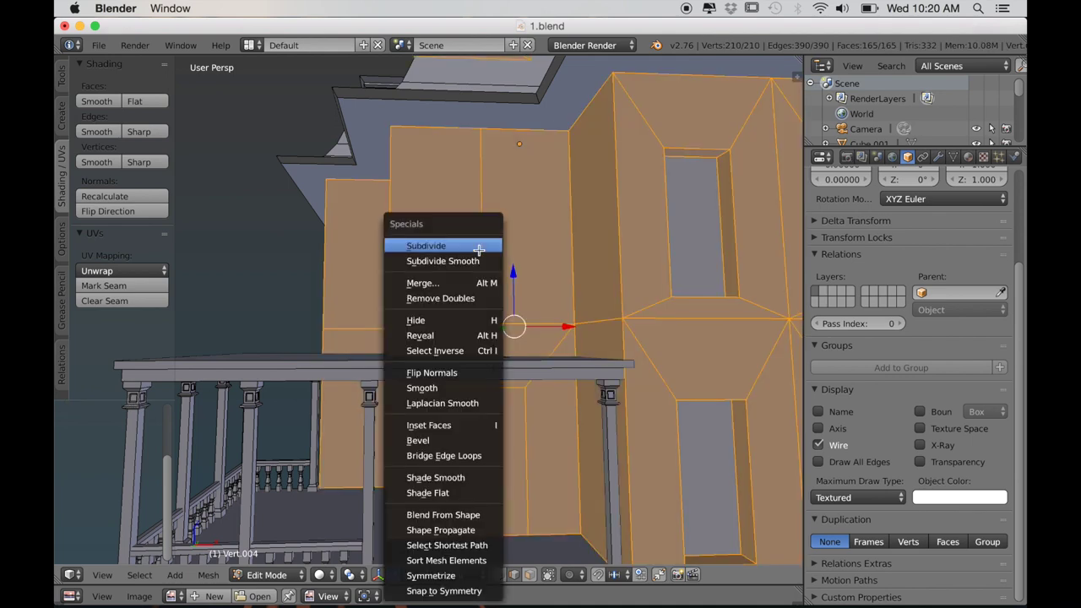
click(445, 300)
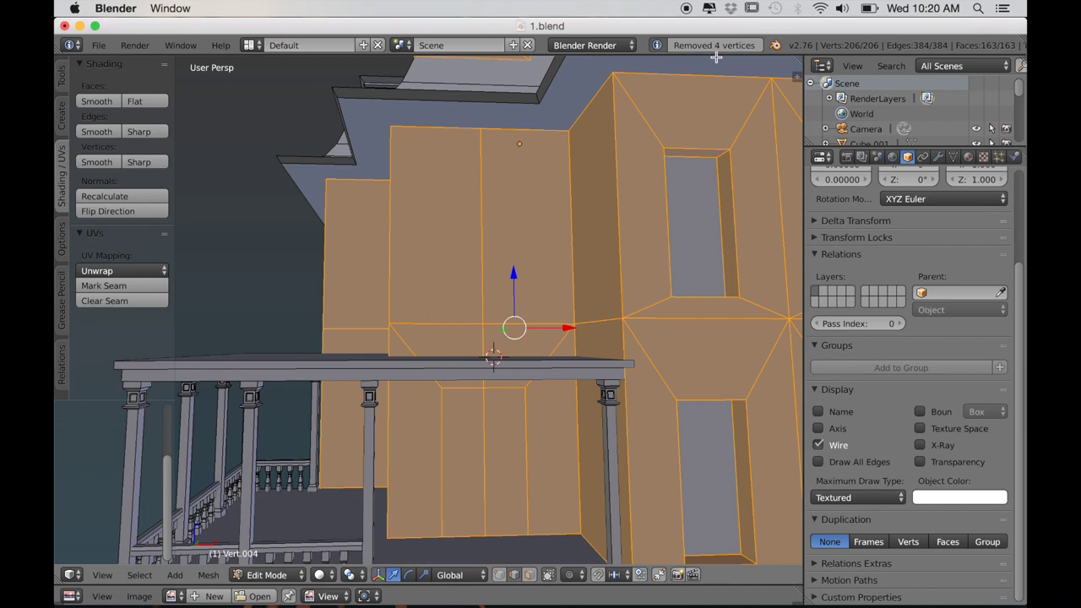
key(a)
Step: Inset the two upper-floor wall faces above the porch entrance, with the Individual option enabled
scroll(452, 367, down, 2)
middle_drag(450, 343, 455, 342)
scroll(461, 392, up, 5)
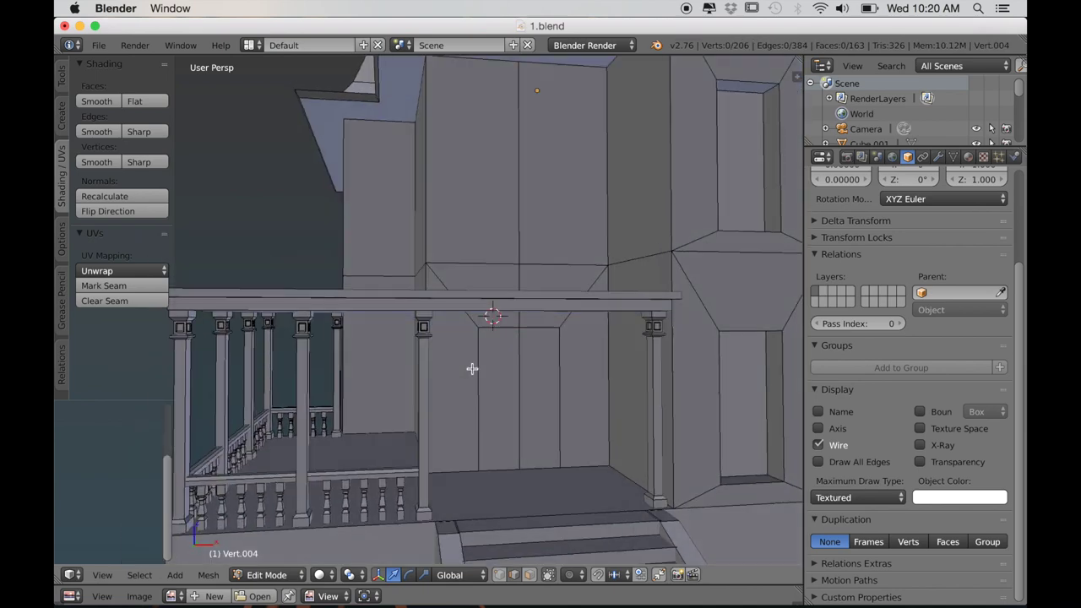
right_click(472, 219)
shift+right_click(558, 206)
middle_drag(614, 314, 606, 317)
key(i)
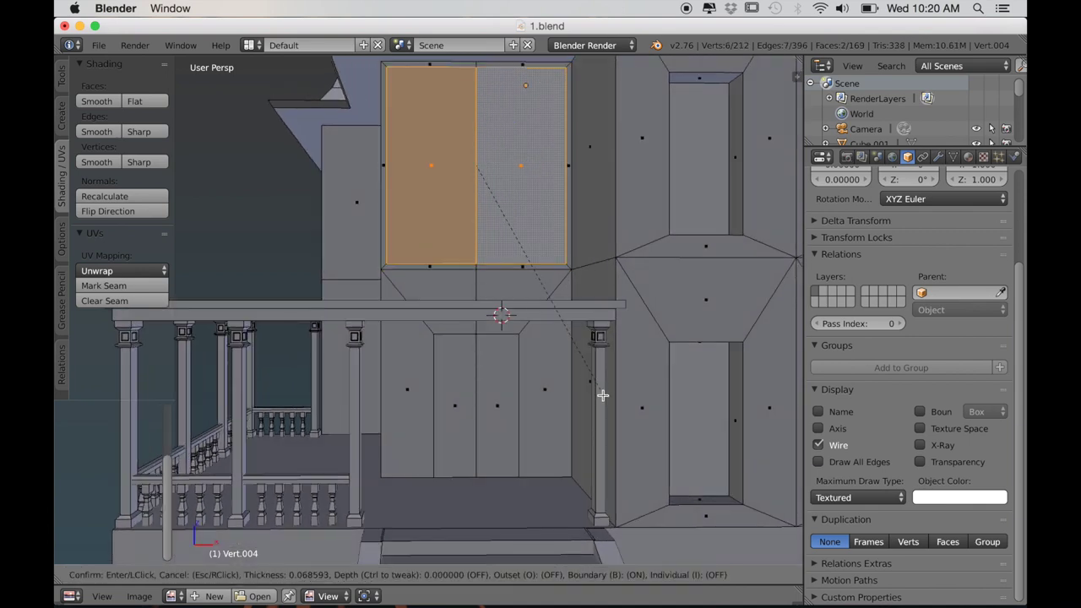
click(535, 386)
click(67, 534)
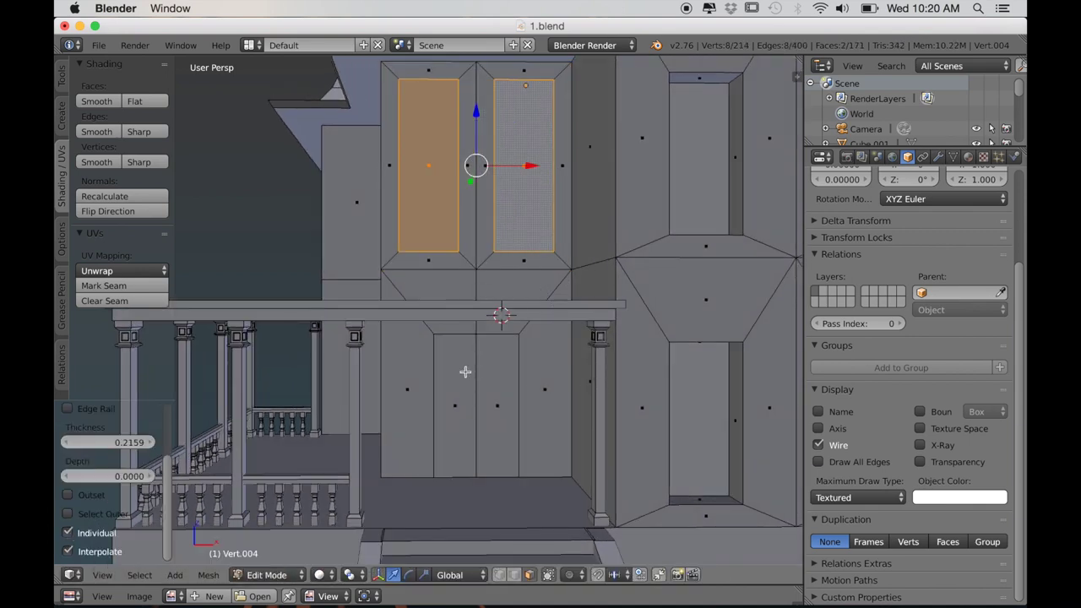
Step: Set the inset thickness to about 0.32 in front view and lower the two window faces' top edges along Z
drag(106, 445, 127, 443)
key(KP_1)
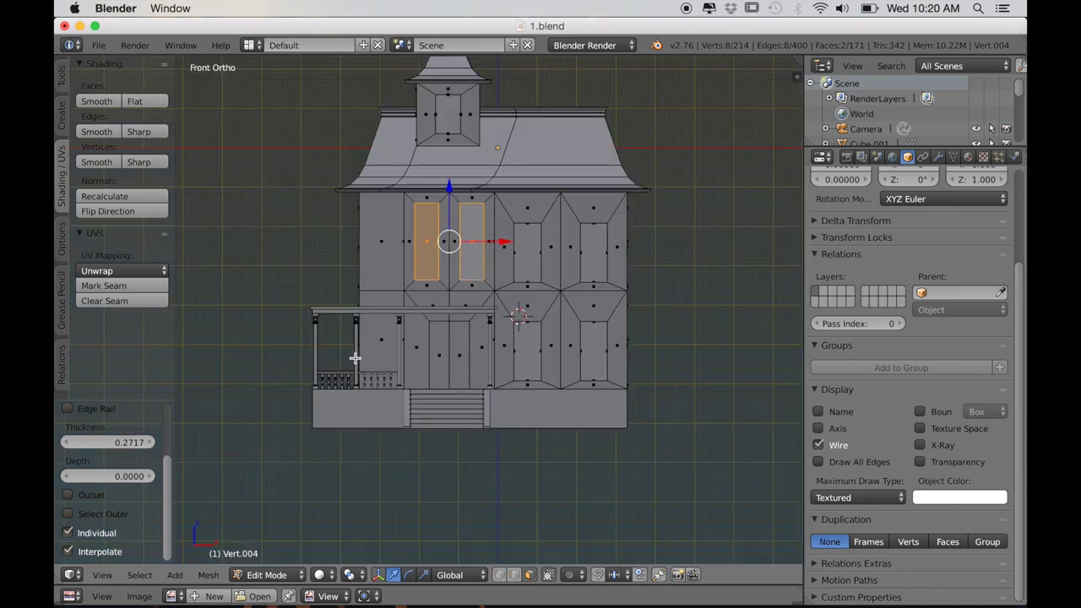
scroll(355, 354, up, 4)
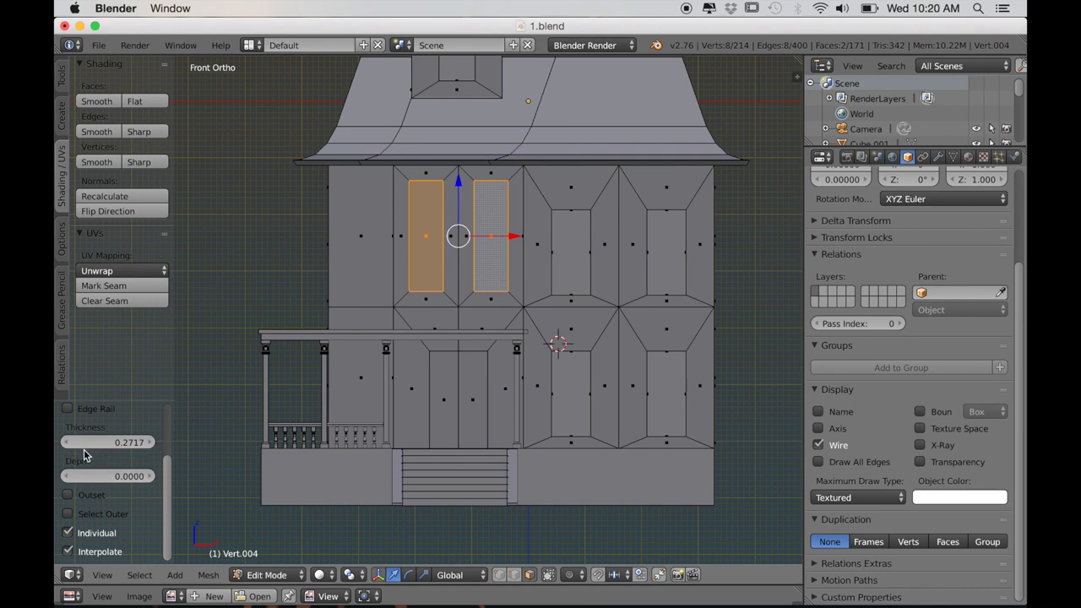
drag(95, 443, 96, 443)
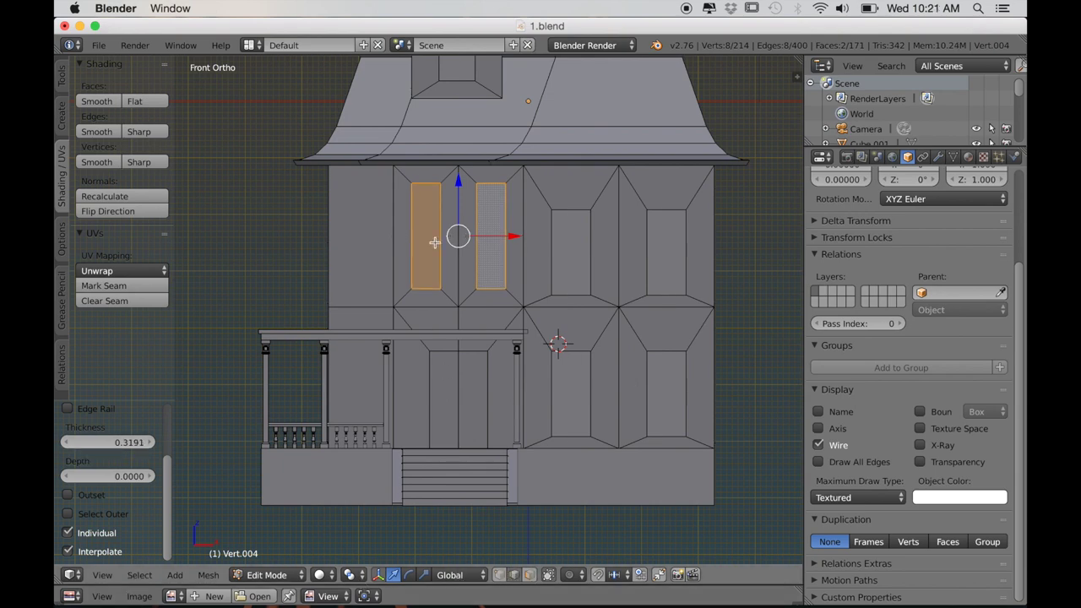
right_click(427, 185)
drag(458, 141, 463, 176)
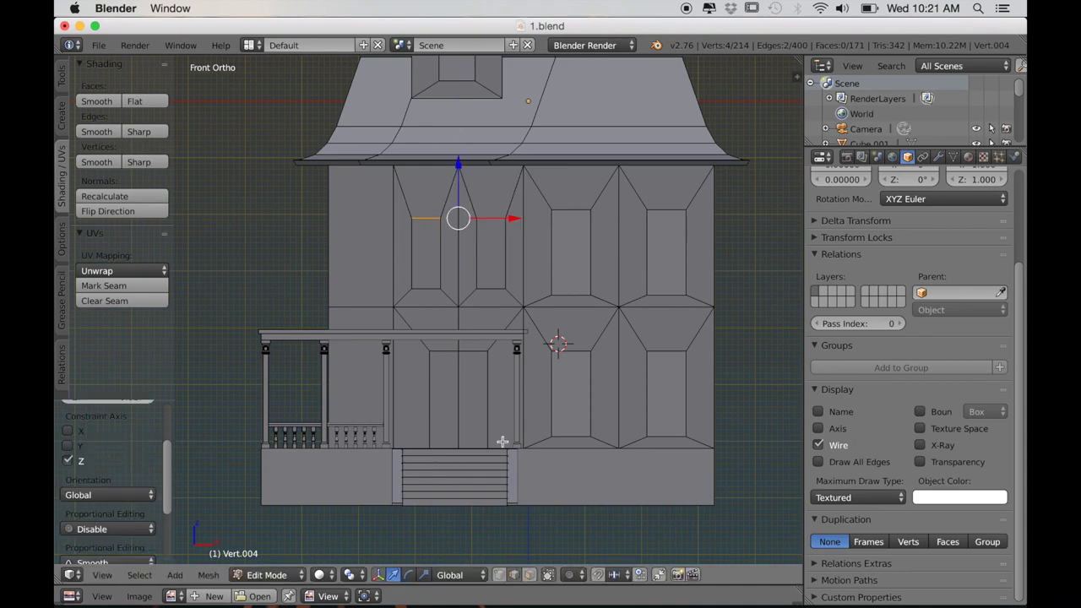
Step: Extrude the two door faces and the two upper window faces about 0.153 inward, and separate them into a new object
right_click(448, 409)
right_click(466, 397)
shift+right_click(446, 393)
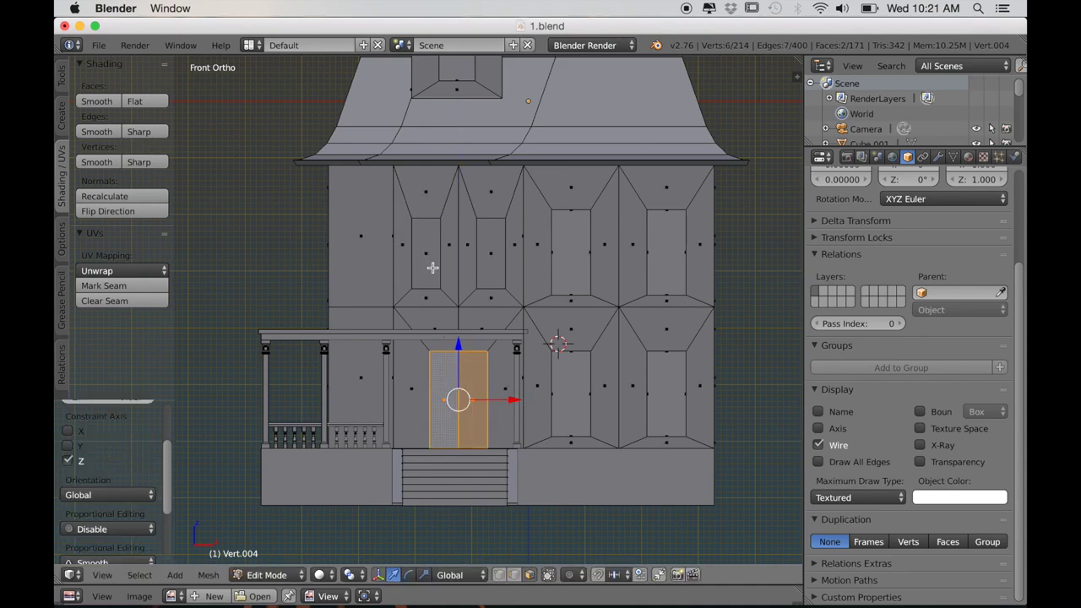
shift+right_click(431, 266)
shift+right_click(486, 264)
scroll(540, 397, up, 2)
middle_drag(551, 414, 393, 434)
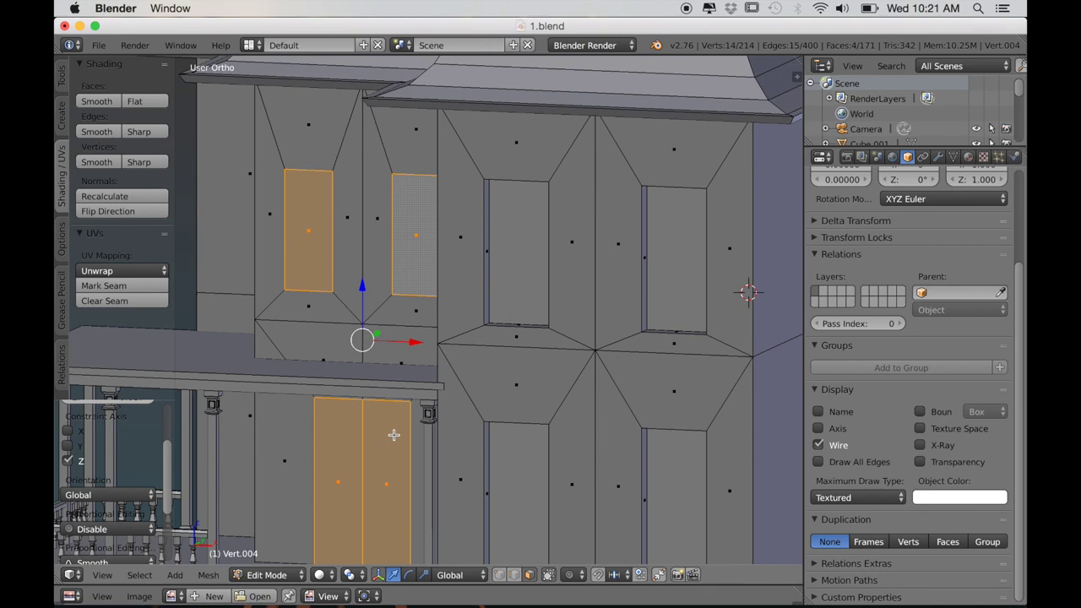
key(e)
click(398, 434)
key(p)
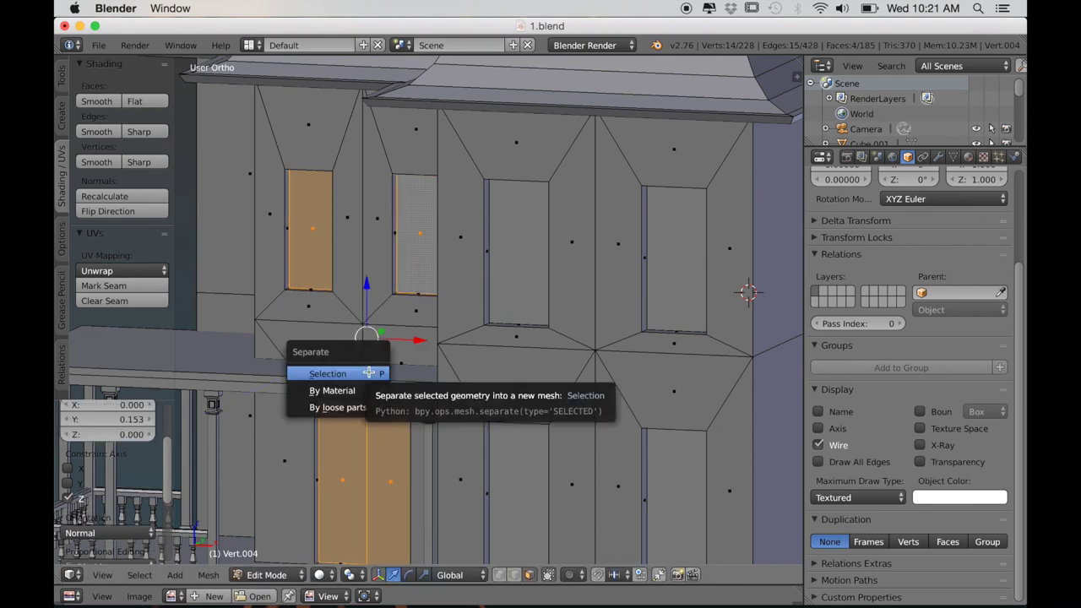
click(378, 373)
Step: In front view, add three vertical loop cuts to the wall face above each of the two upper windows
scroll(379, 376, down, 1)
middle_drag(380, 376, 388, 379)
shift+middle_drag(488, 293, 459, 354)
scroll(461, 354, up, 1)
key(KP_1)
shift+middle_drag(478, 300, 463, 396)
scroll(469, 306, up, 1)
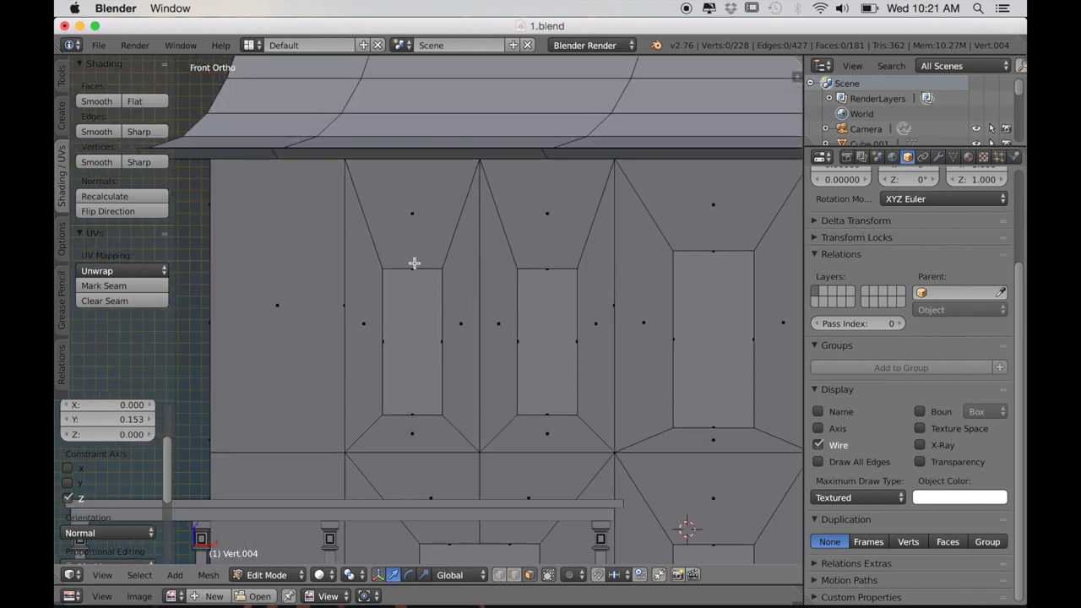
key(ctrl+r)
click(414, 263)
right_click(414, 264)
key(ctrl+r)
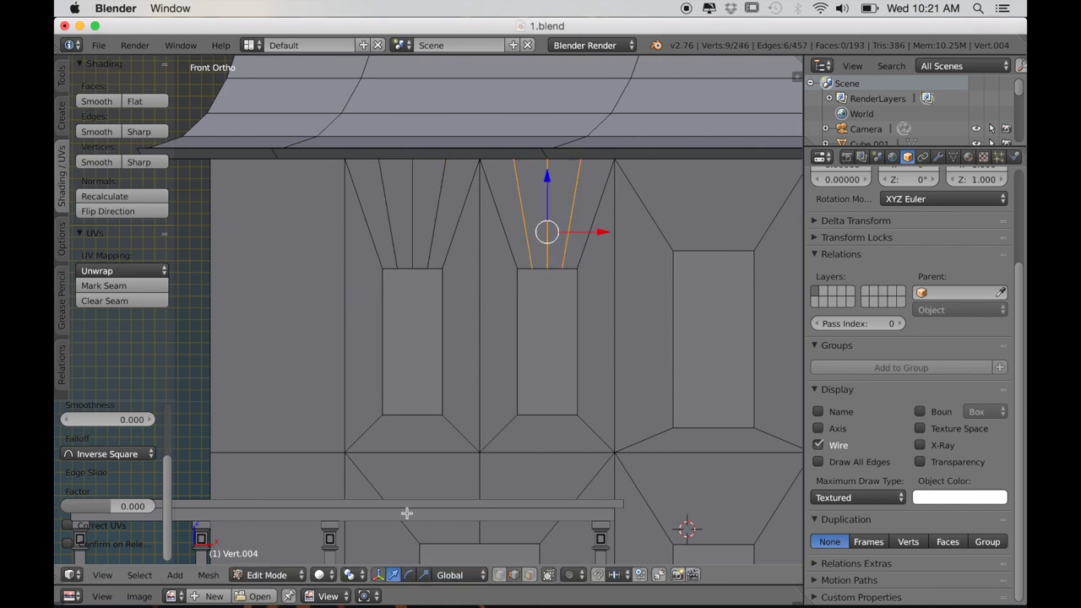
Step: In wireframe vertex mode, raise the middle vertex of each upper window's top edge along Z to form a peak
click(502, 575)
key(z)
key(a)
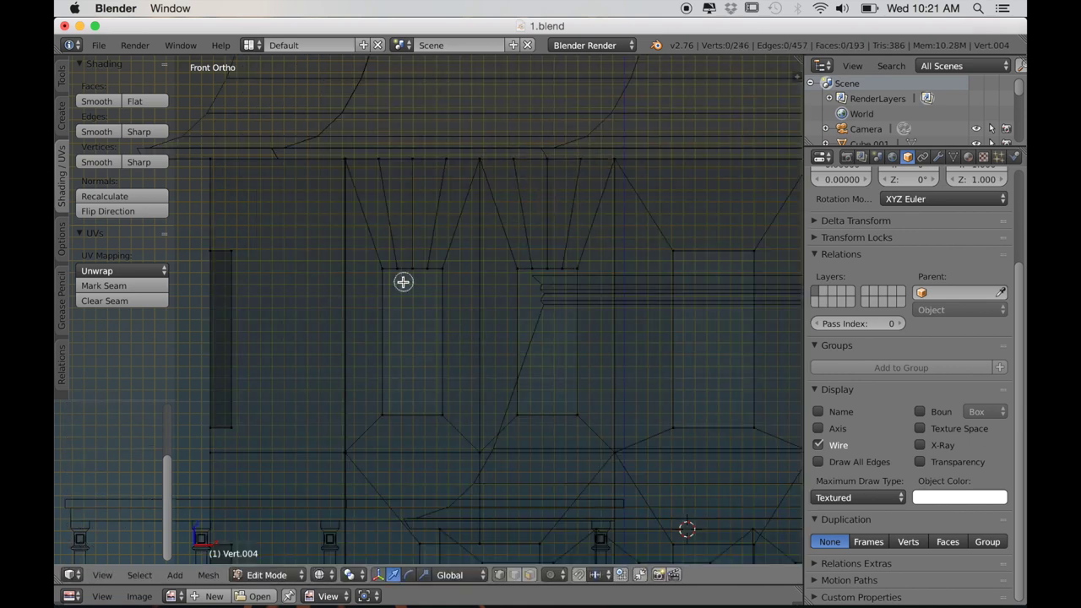
shift+right_click(547, 270)
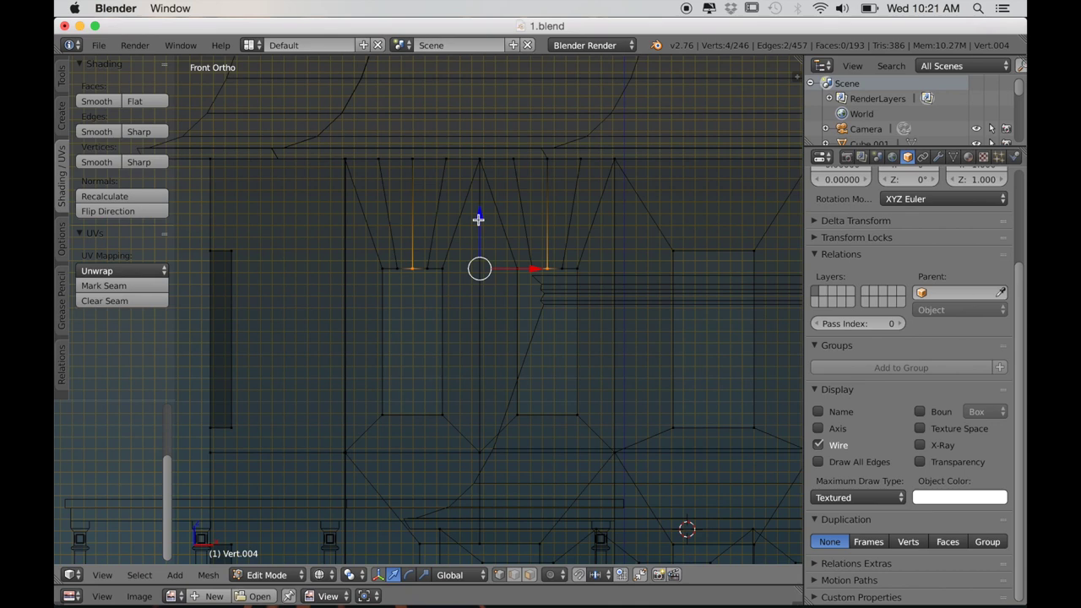
key(g)
key(z)
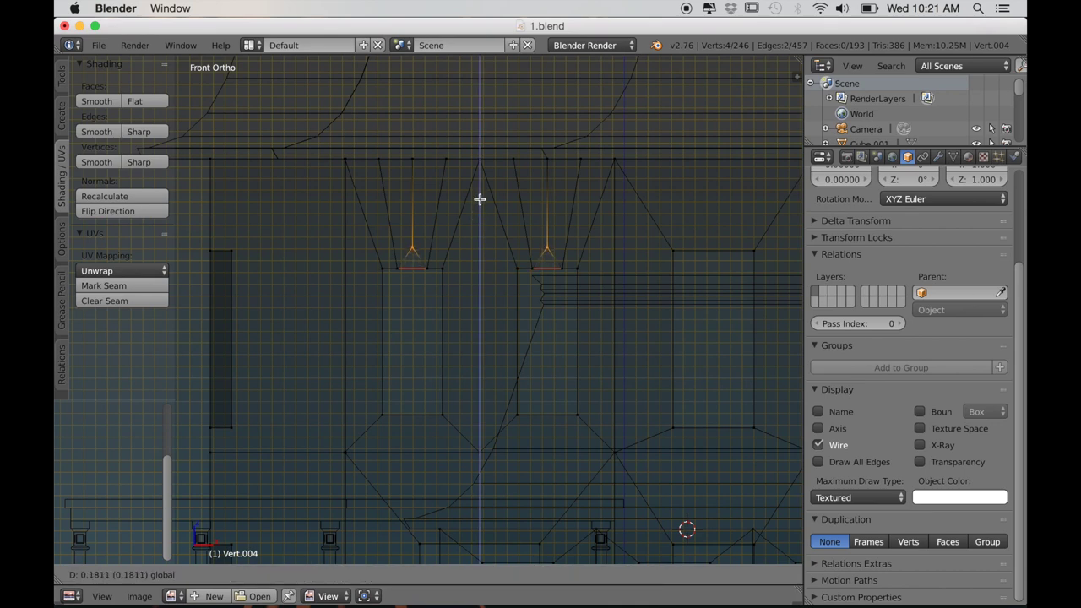
click(479, 203)
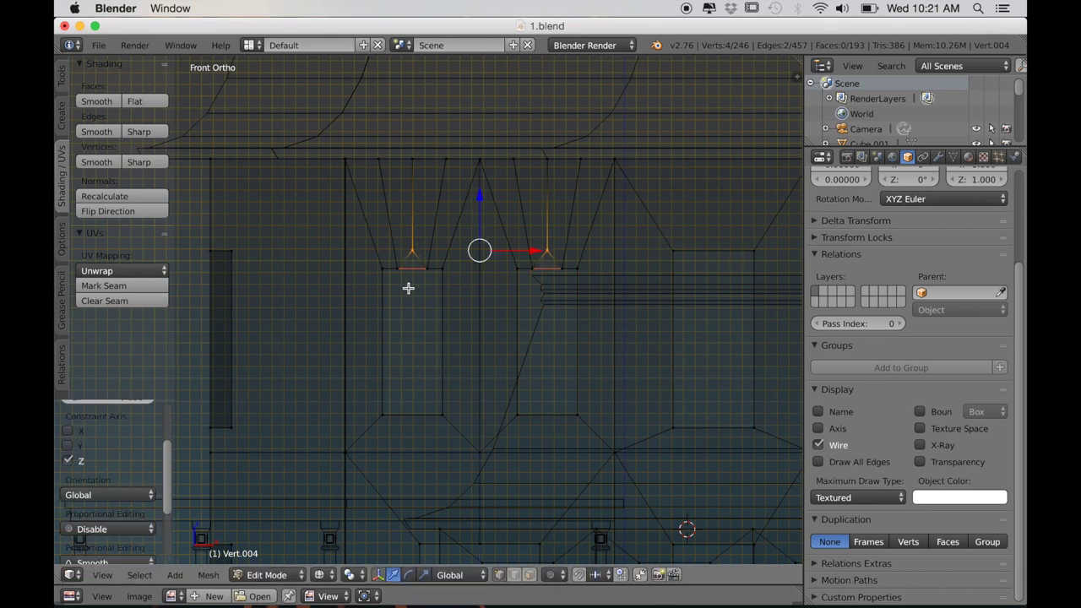
Step: Raise the vertices flanking each window peak along Z to round the tops into arches, and return to solid shading
key(a)
shift+right_click(428, 270)
shift+right_click(532, 269)
shift+right_click(561, 270)
key(g)
key(z)
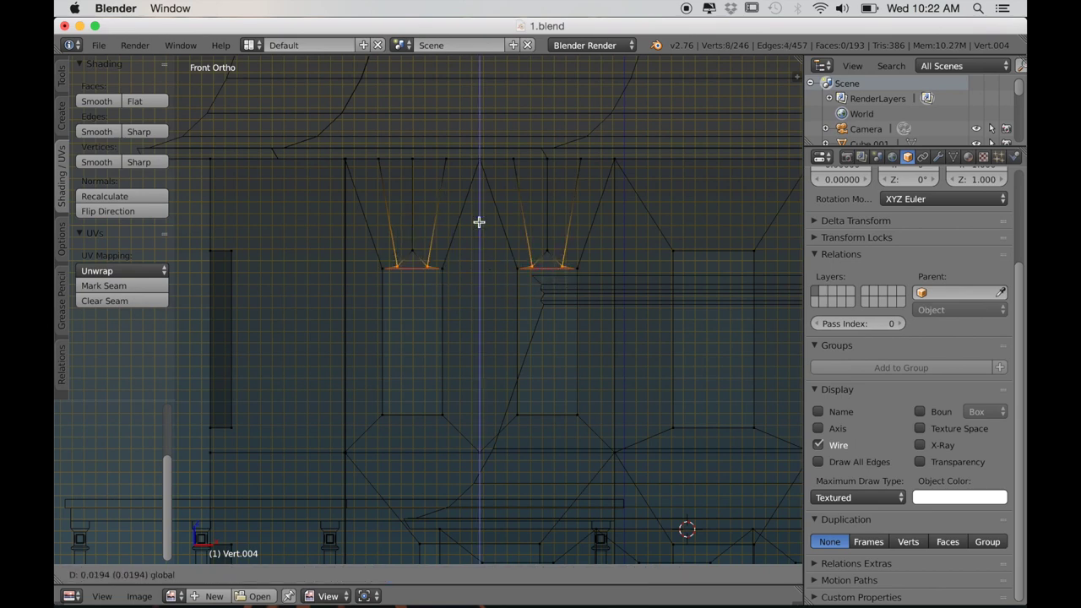
click(483, 211)
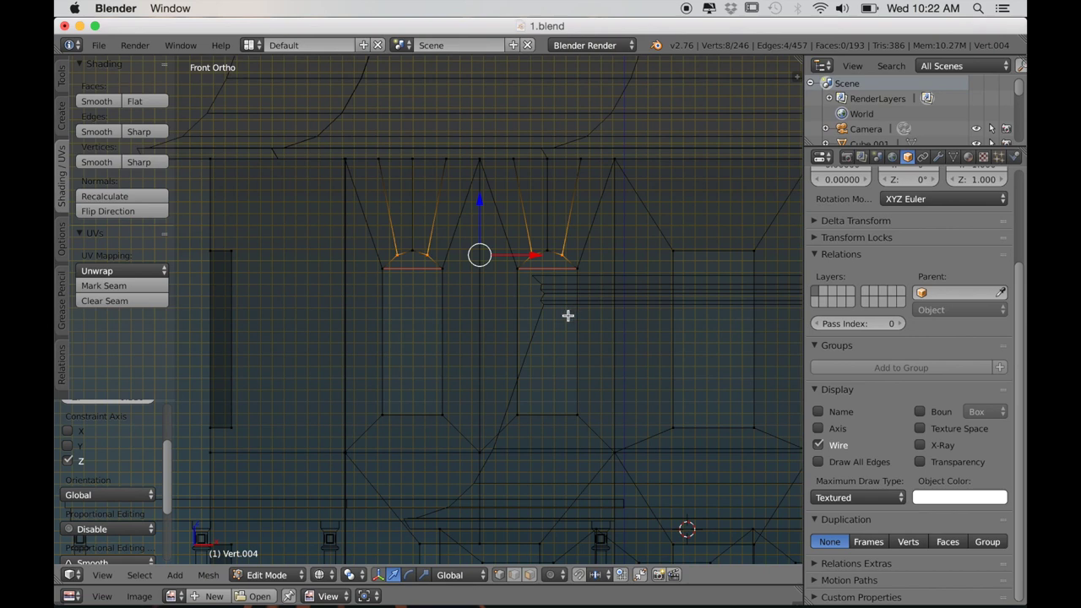
key(z)
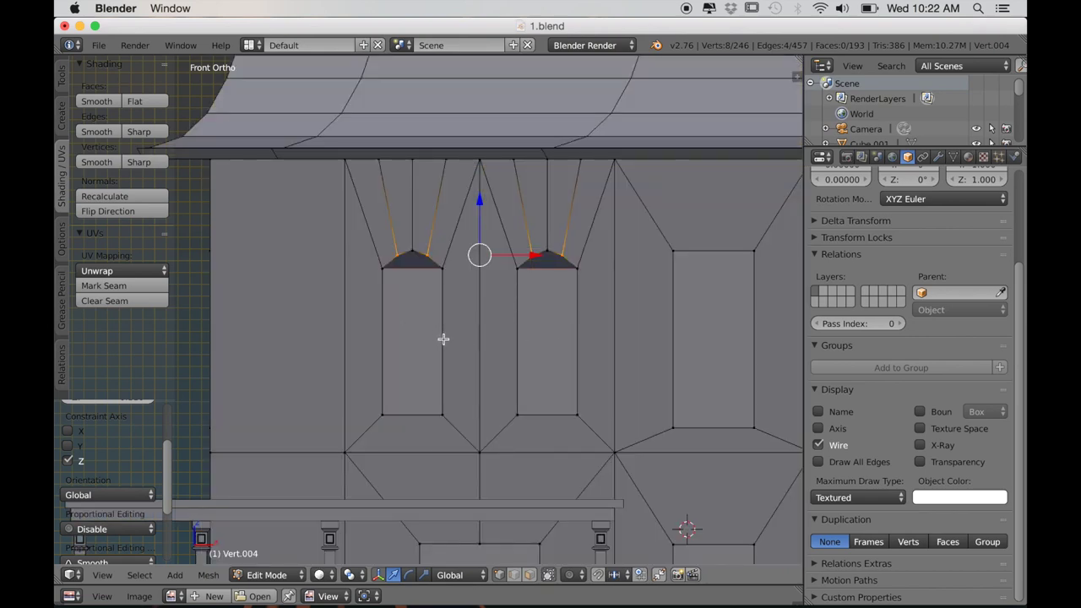
Step: Raise the top edges of the two separated window panes along Z so they fill the arched openings
scroll(423, 342, up, 2)
drag(501, 179, 501, 180)
key(Tab)
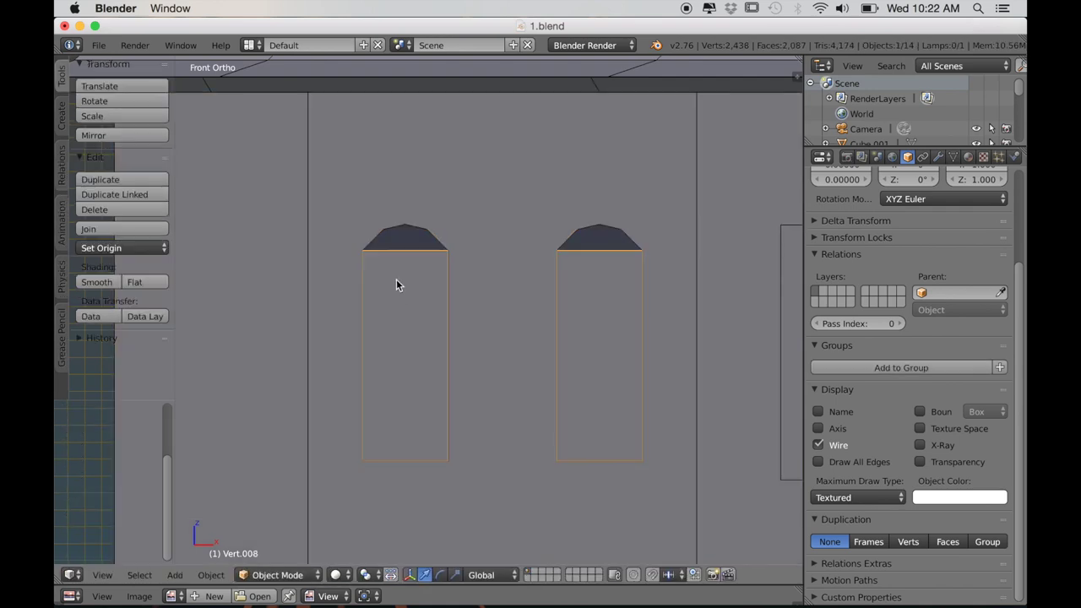
key(Tab)
shift+click(600, 250)
drag(503, 216, 502, 190)
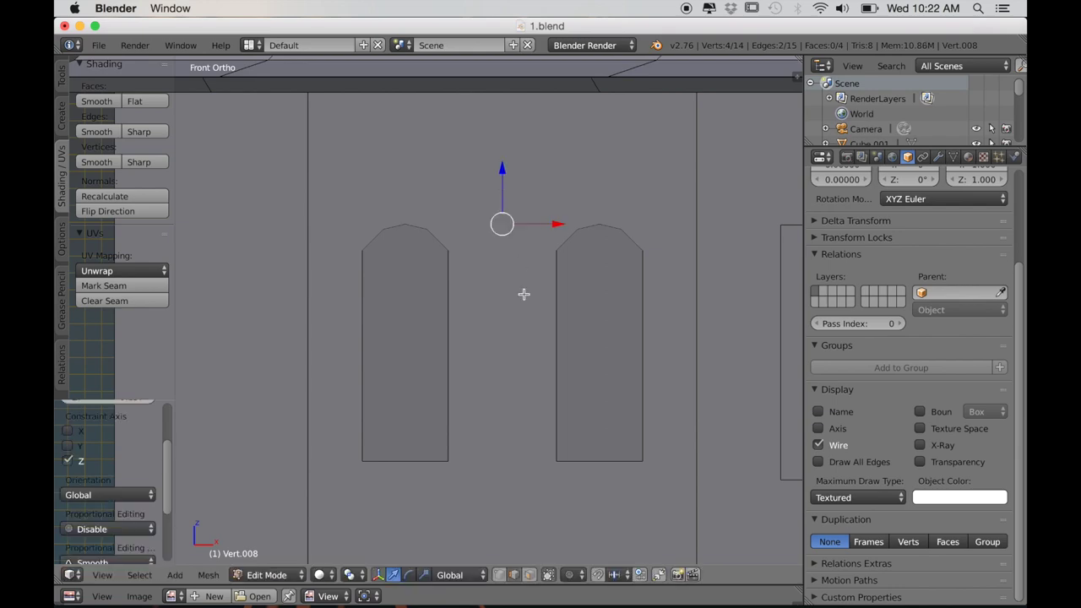
scroll(525, 312, down, 5)
mouse_move(526, 324)
middle_down()
mouse_move(507, 327)
mouse_move(526, 324)
middle_up()
key(Tab)
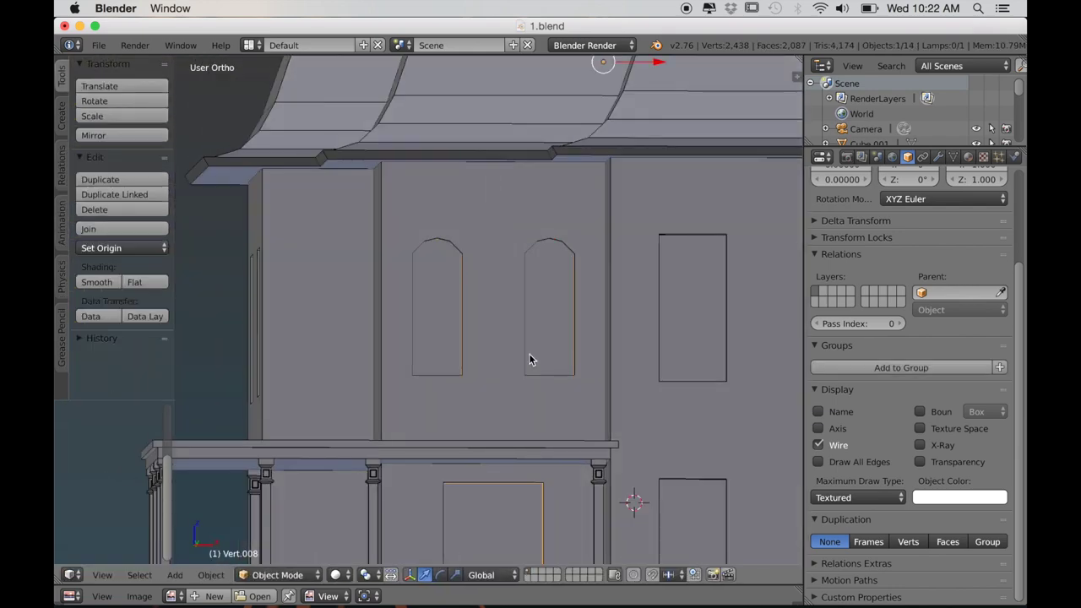
Step: Edit the tower roof object and fill the open top of its spire with a face
scroll(529, 360, down, 6)
key(a)
scroll(517, 362, down, 1)
key(KP_5)
scroll(519, 361, down, 5)
middle_drag(519, 361, 462, 321)
scroll(512, 382, up, 7)
key(Tab)
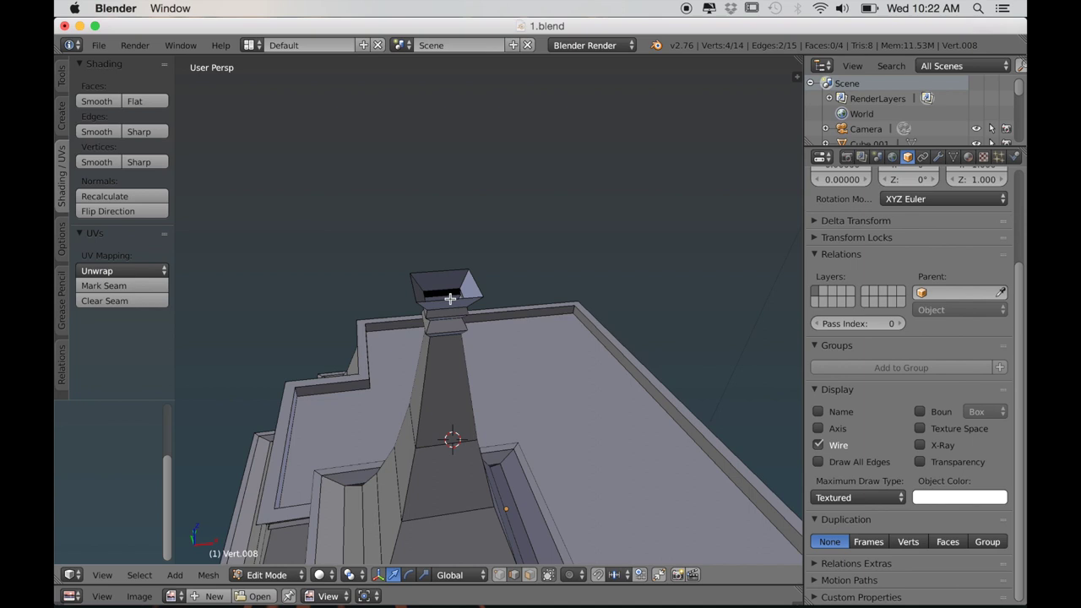
key(Tab)
right_click(450, 297)
key(Tab)
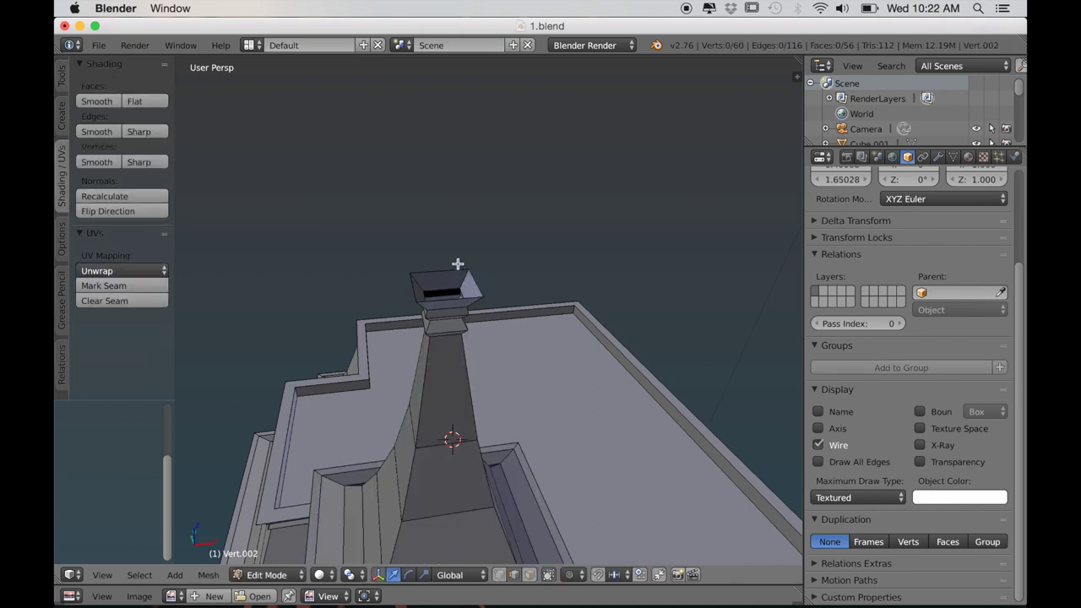
key(f)
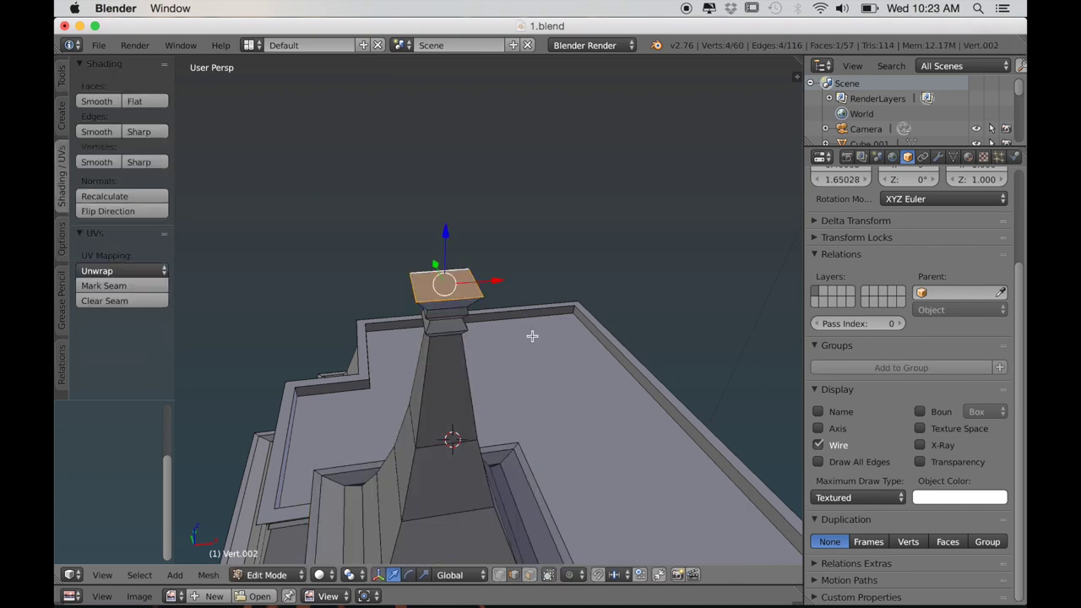
Step: Inset the spire's cap face by about 0.10 and scale the inner face down in wireframe front view
key(i)
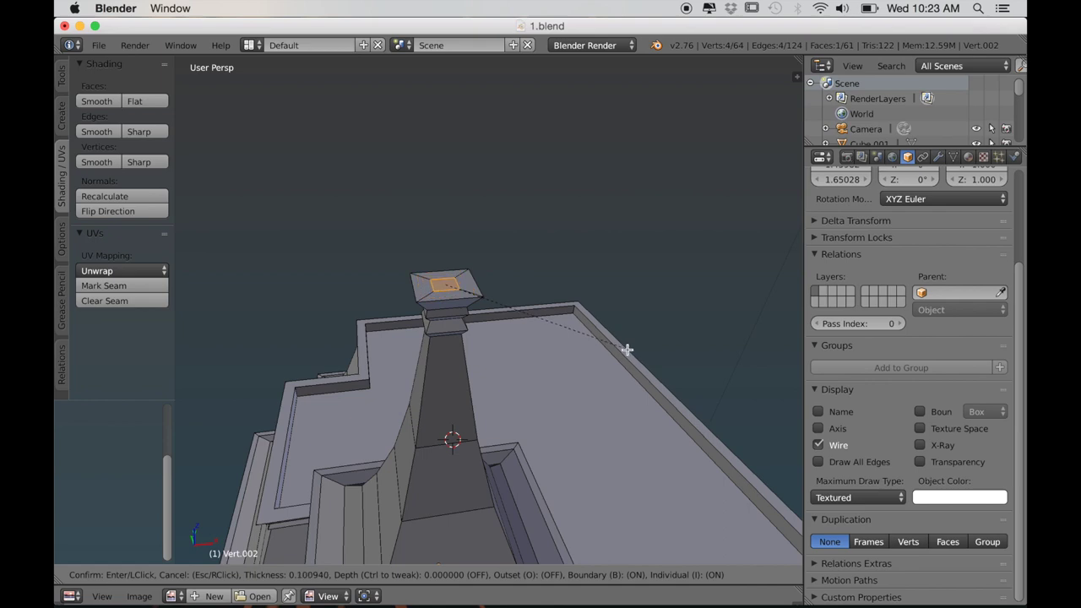
click(627, 350)
key(KP_1)
scroll(525, 309, down, 6)
mouse_move(533, 333)
shift+middle_down()
mouse_move(547, 351)
mouse_move(531, 355)
mouse_move(546, 362)
mouse_move(497, 377)
shift+middle_up()
key(KP_5)
scroll(522, 337, up, 2)
scroll(545, 362, up, 4)
scroll(546, 362, up, 2)
key(z)
key(s)
click(602, 326)
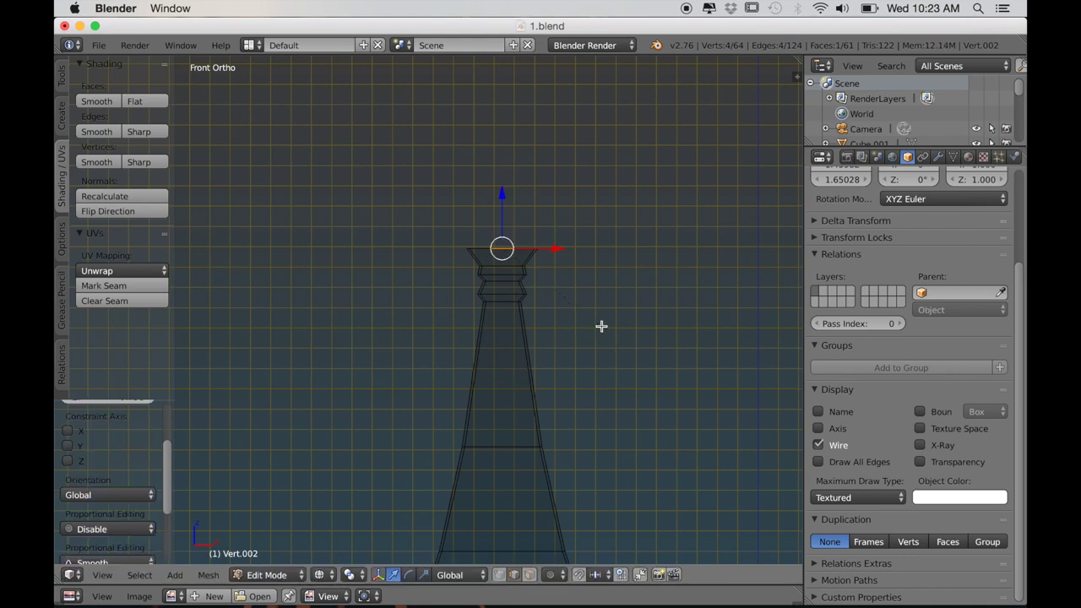
Step: Extrude the small inner face about 1.396 upward into a rod and scale its top end down slightly
scroll(601, 326, down, 2)
shift+middle_drag(582, 336, 578, 423)
key(e)
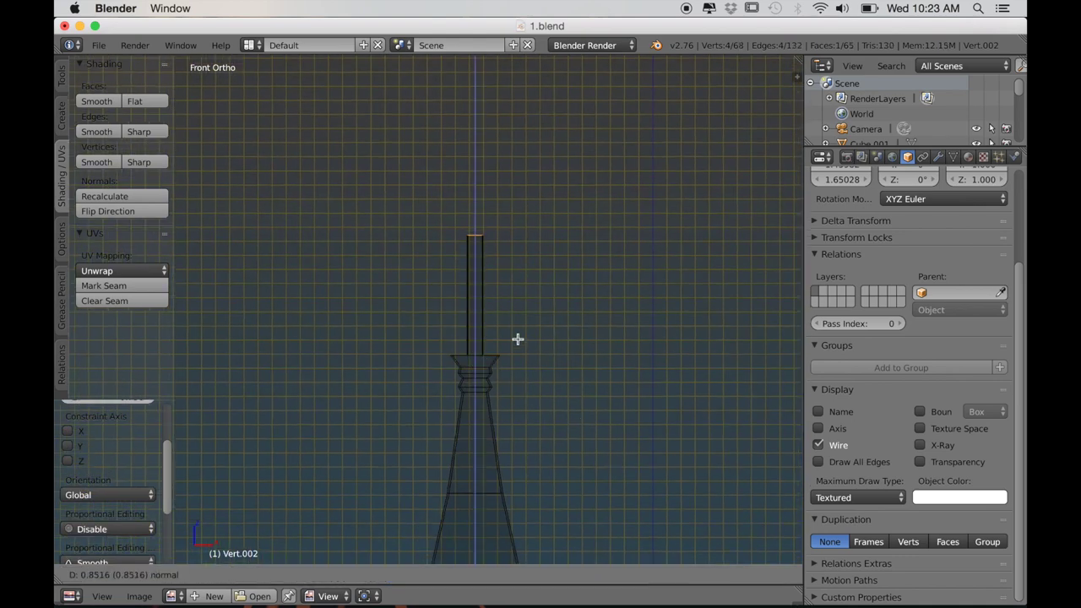
click(509, 269)
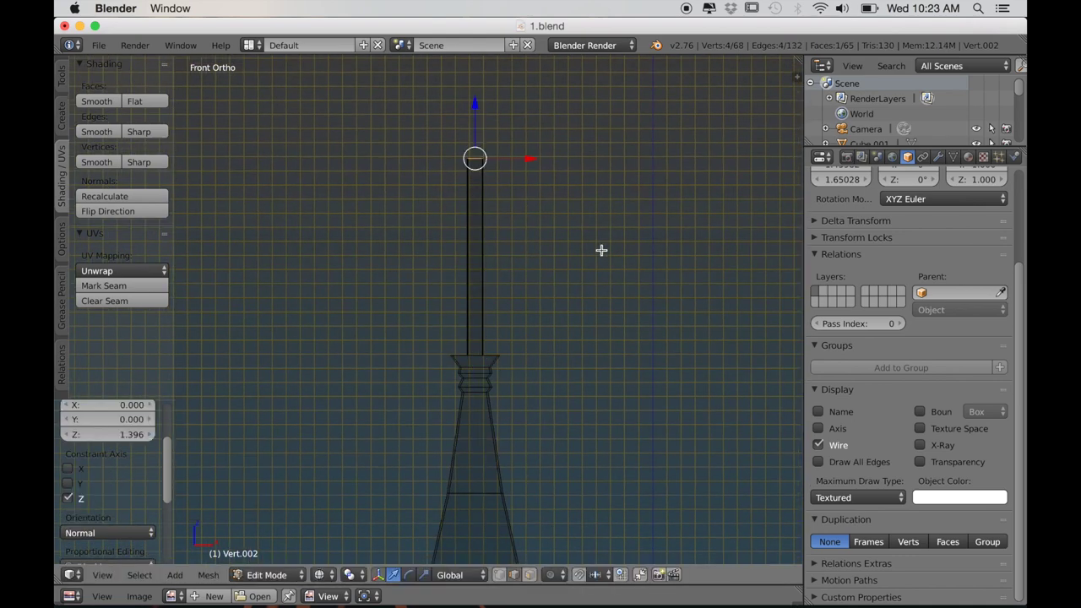
key(s)
click(579, 202)
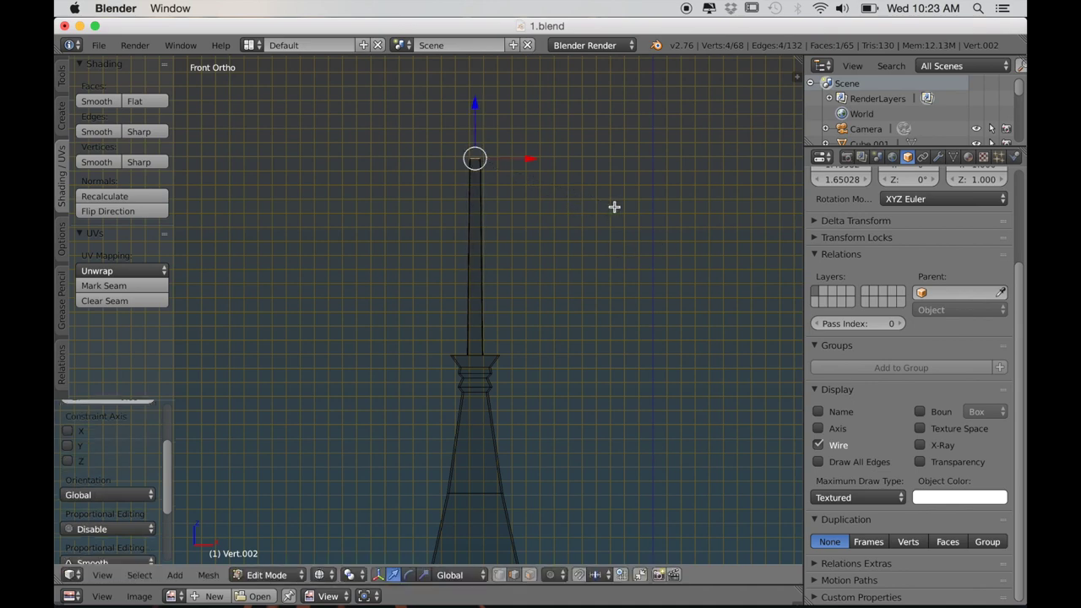
Step: Add a centred horizontal loop cut to the rod and scale its top face to about 0.48 for a tapered tip
key(ctrl+r)
click(473, 266)
right_click(473, 253)
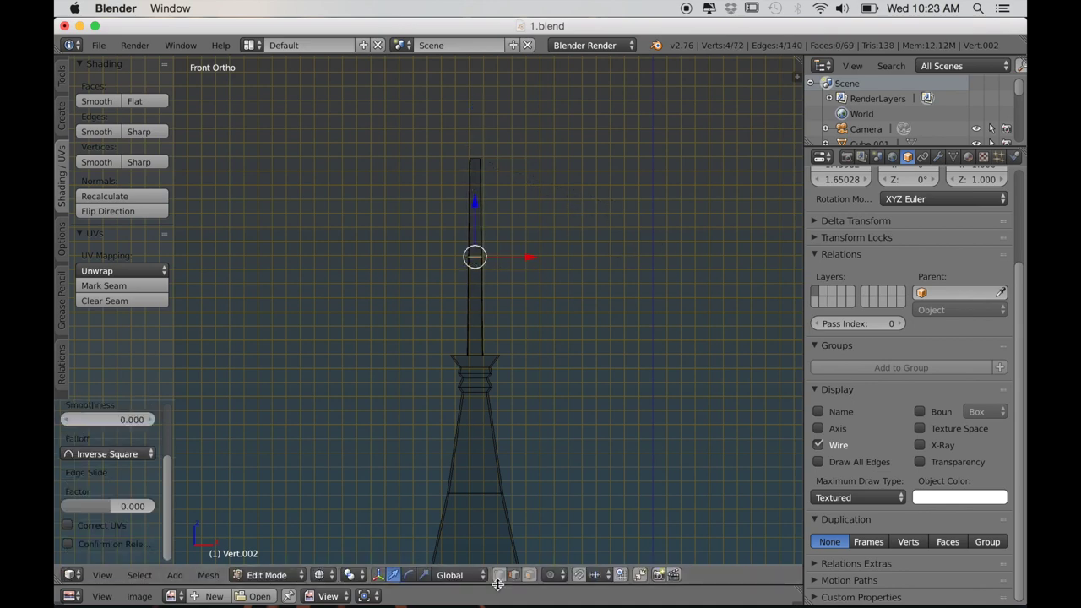
key(a)
right_click(473, 160)
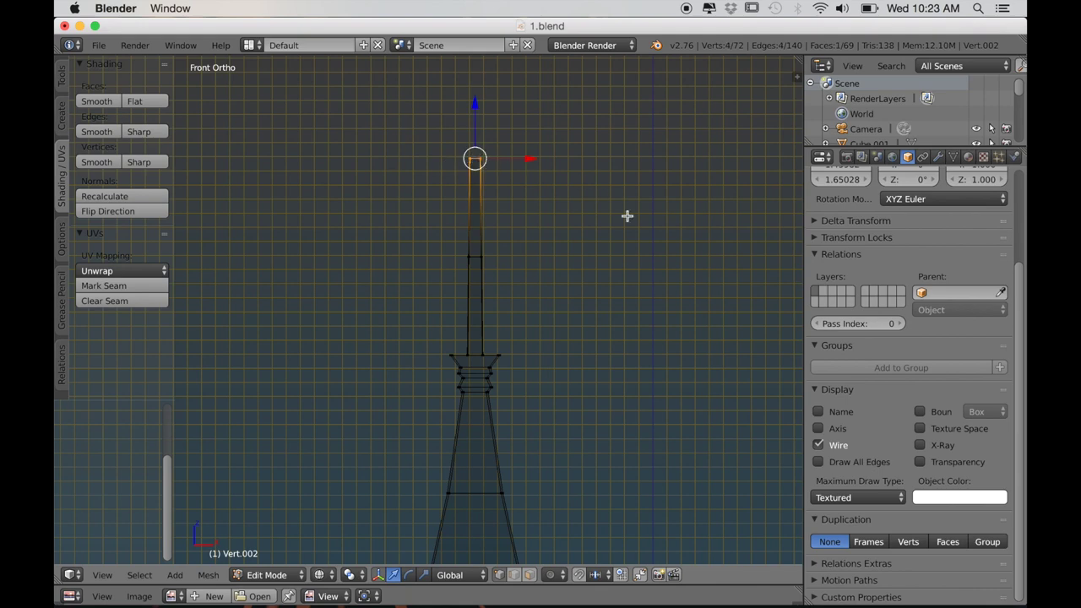
key(s)
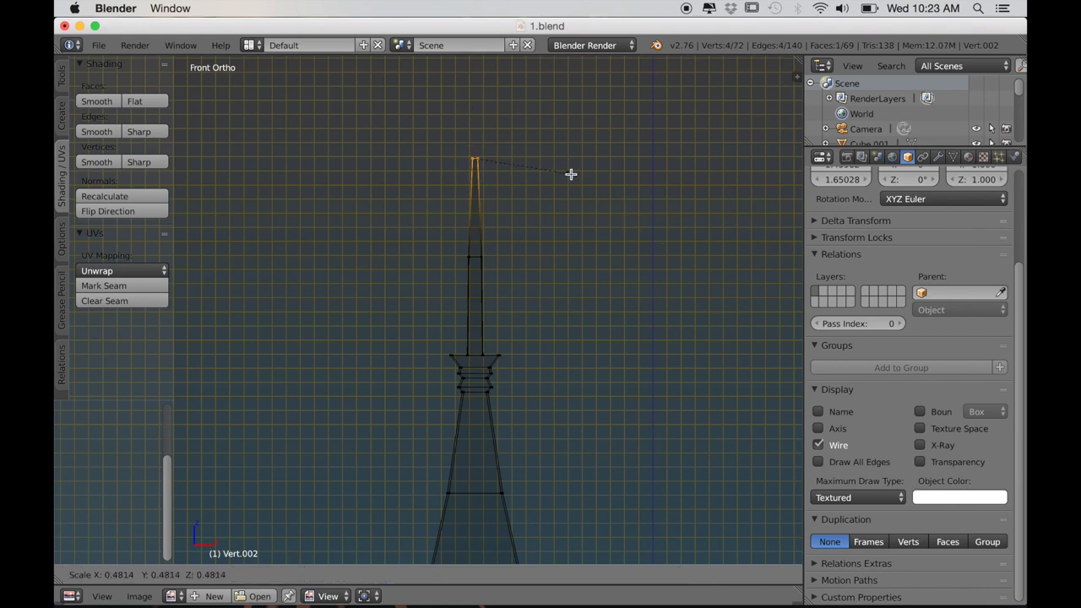
click(570, 174)
Step: Snap the 3D cursor to the rod's tip, add a cube there and scale it down to about the rod's thickness
key(shift+s)
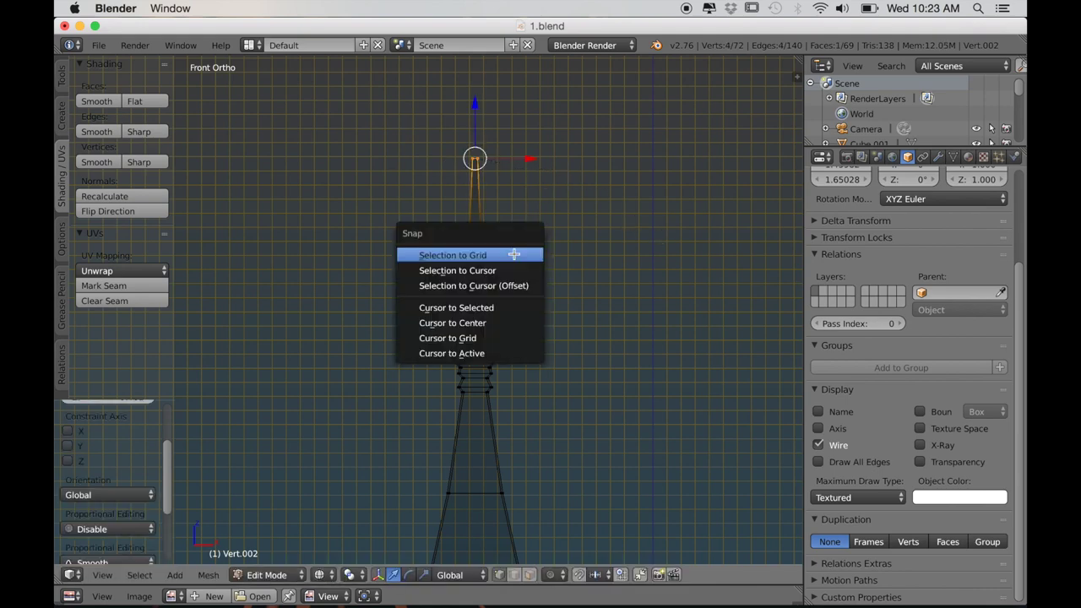
click(504, 304)
key(shift+a)
click(489, 252)
key(s)
click(497, 234)
scroll(617, 236, up, 3)
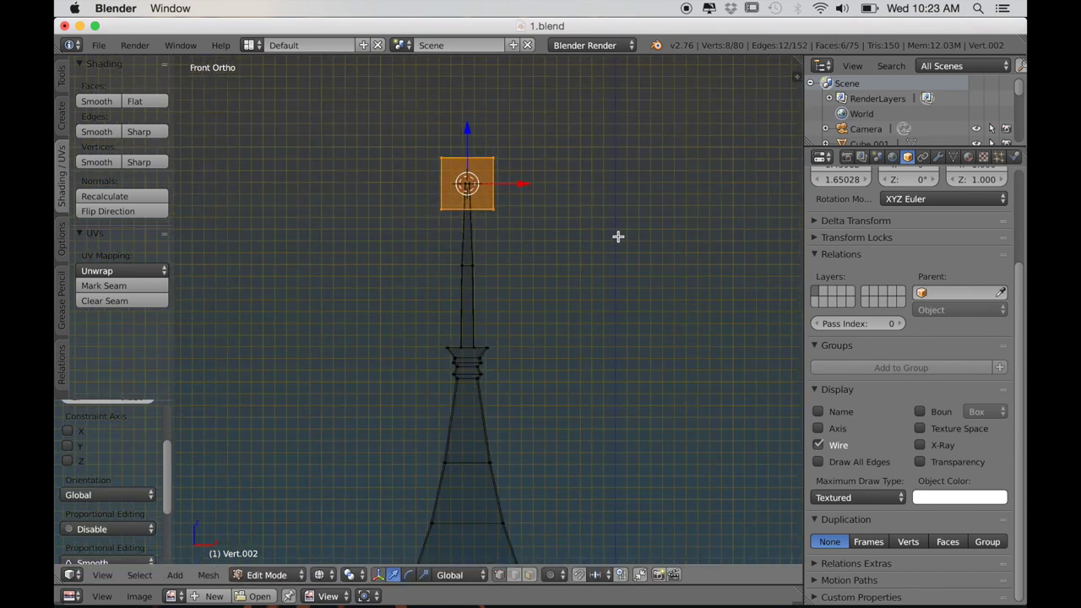
key(s)
click(500, 199)
Step: Stretch the cube along X into a thin crossbar, lower it about 0.4 along Z below the tip and scale it down slightly
key(s)
key(x)
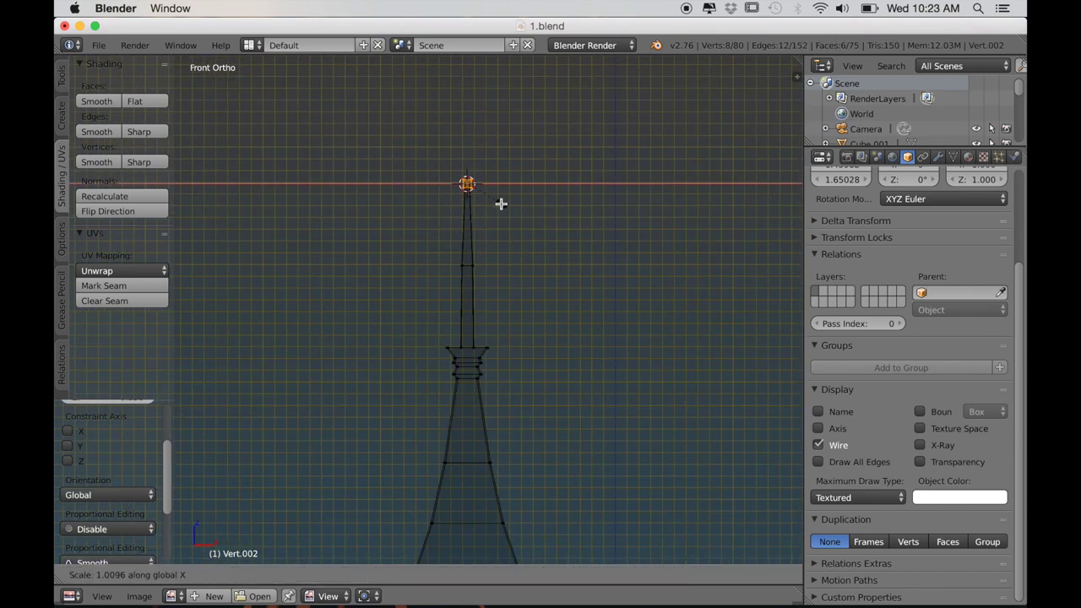
click(205, 265)
key(g)
key(z)
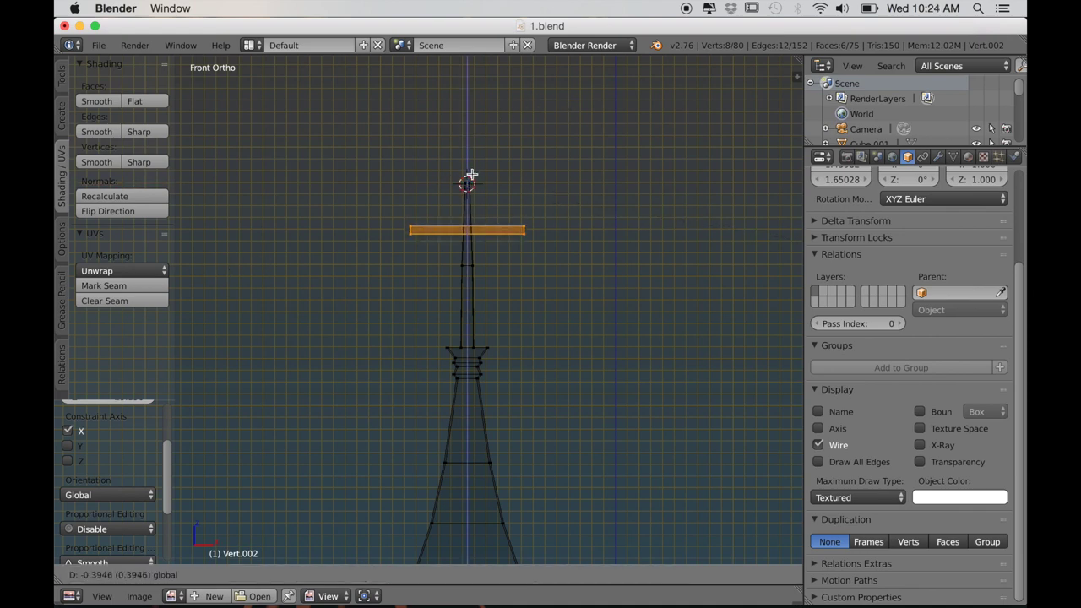
click(471, 182)
scroll(567, 277, up, 2)
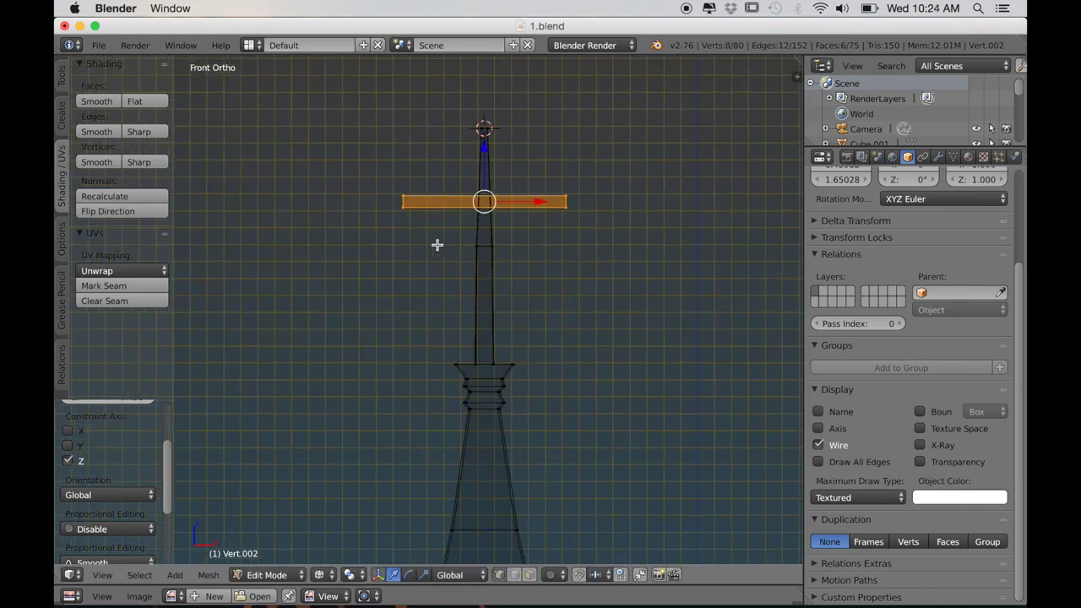
key(s)
click(635, 234)
Step: Add a centred loop cut to the crossbar and taper both ends to about 0.4 using the Individual Origins pivot
key(ctrl+r)
double_click(456, 203)
key(a)
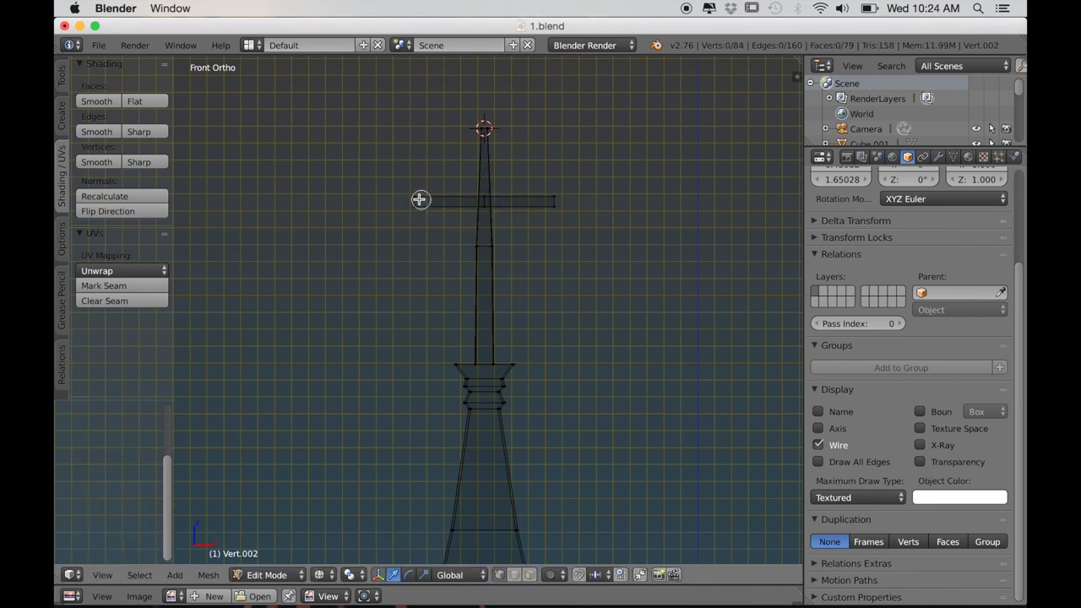
shift+right_click(556, 216)
click(349, 574)
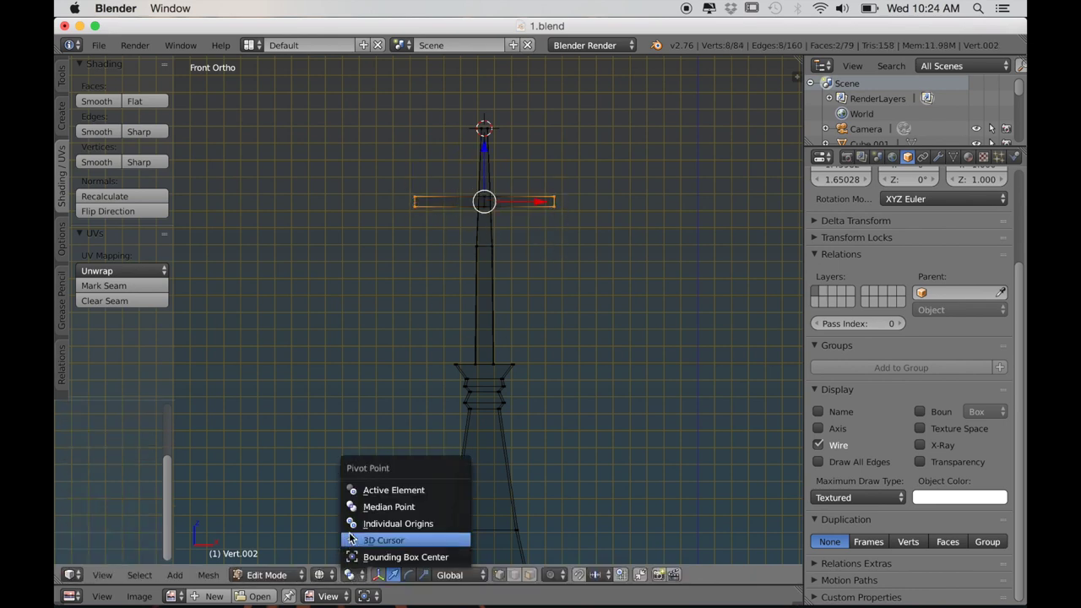
click(355, 529)
key(s)
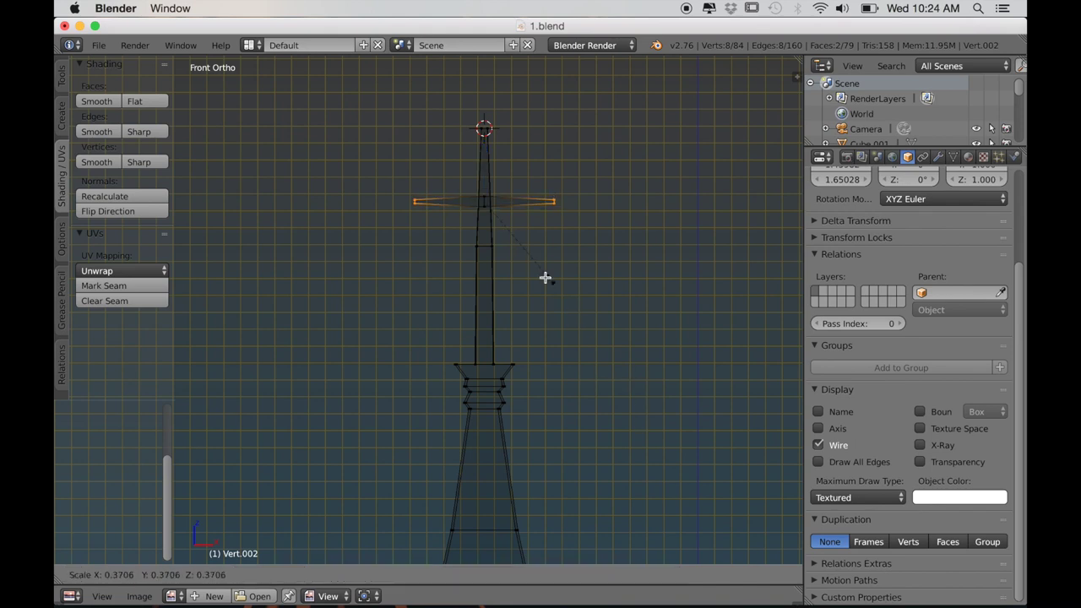
click(550, 281)
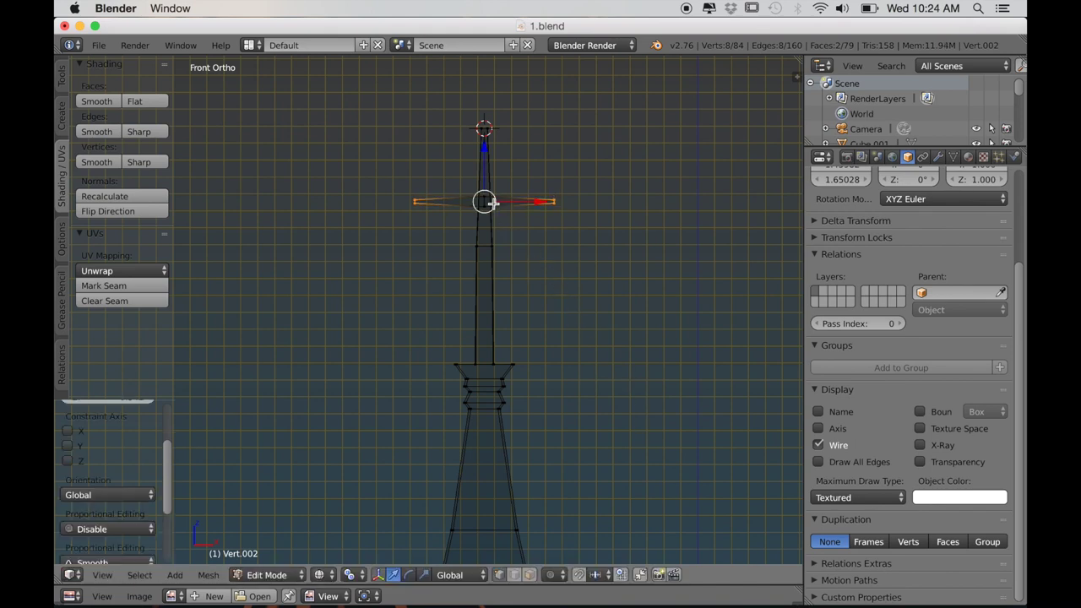
Step: Snap the 3D cursor to the crossbar's centre and add a torus there
key(shift+s)
click(471, 212)
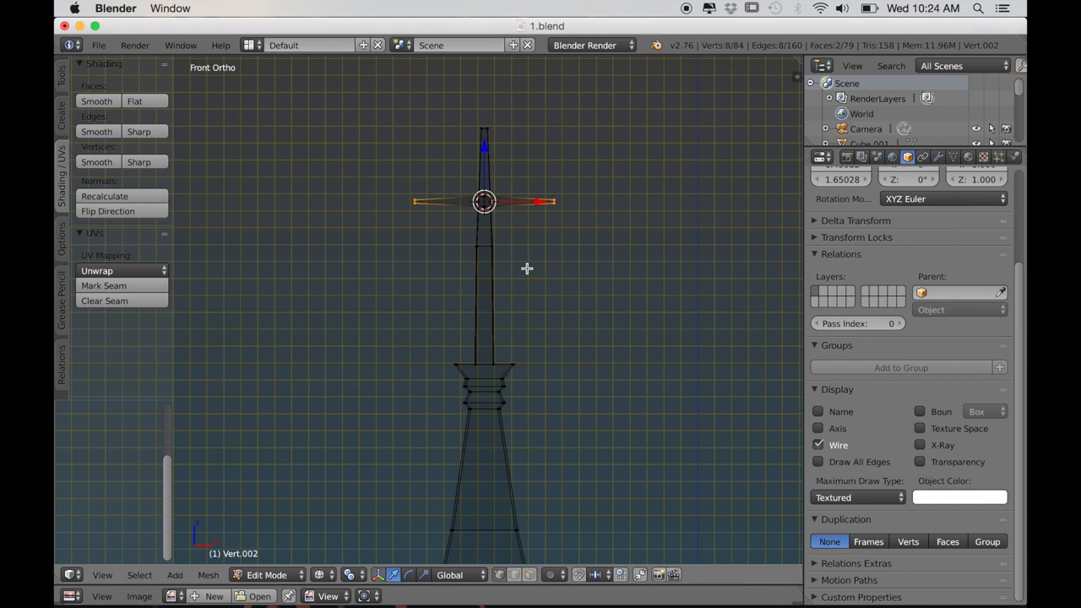
key(shift+a)
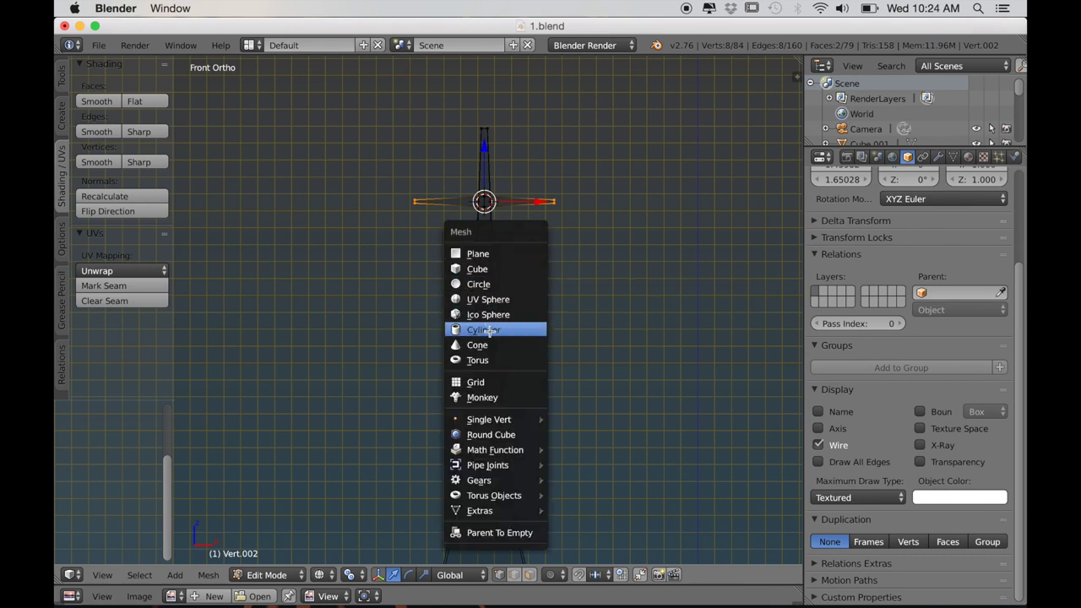
click(481, 360)
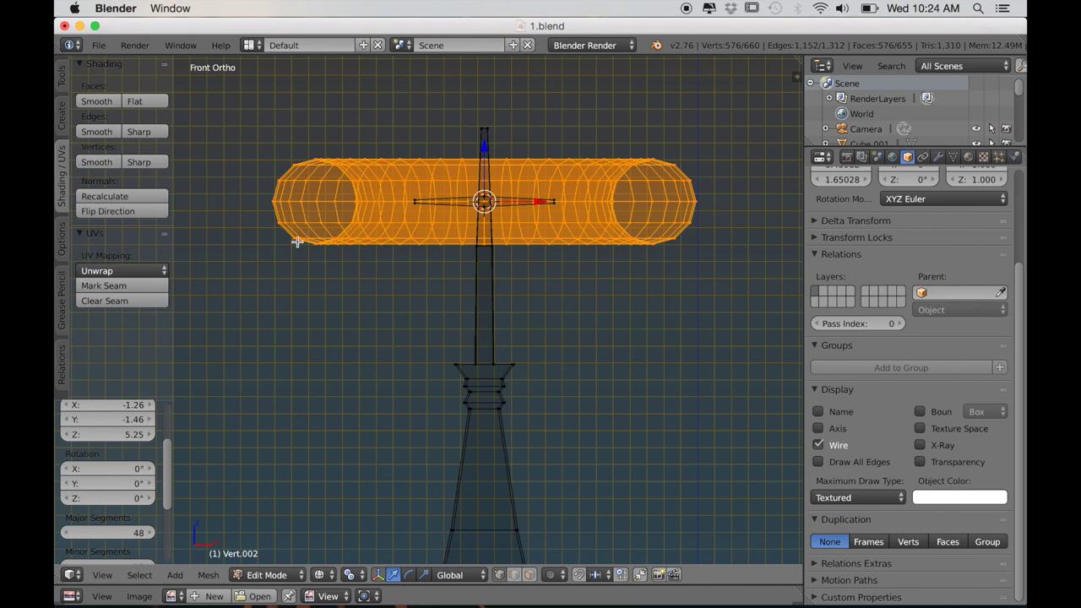
Step: Reduce the torus to 8 major segments and 6 minor segments
scroll(127, 479, down, 2)
drag(127, 475, 63, 474)
click(152, 473)
click(152, 473)
click(152, 473)
middle_drag(322, 430, 306, 252)
middle_drag(385, 393, 402, 452)
drag(104, 509, 157, 471)
middle_drag(252, 476, 254, 430)
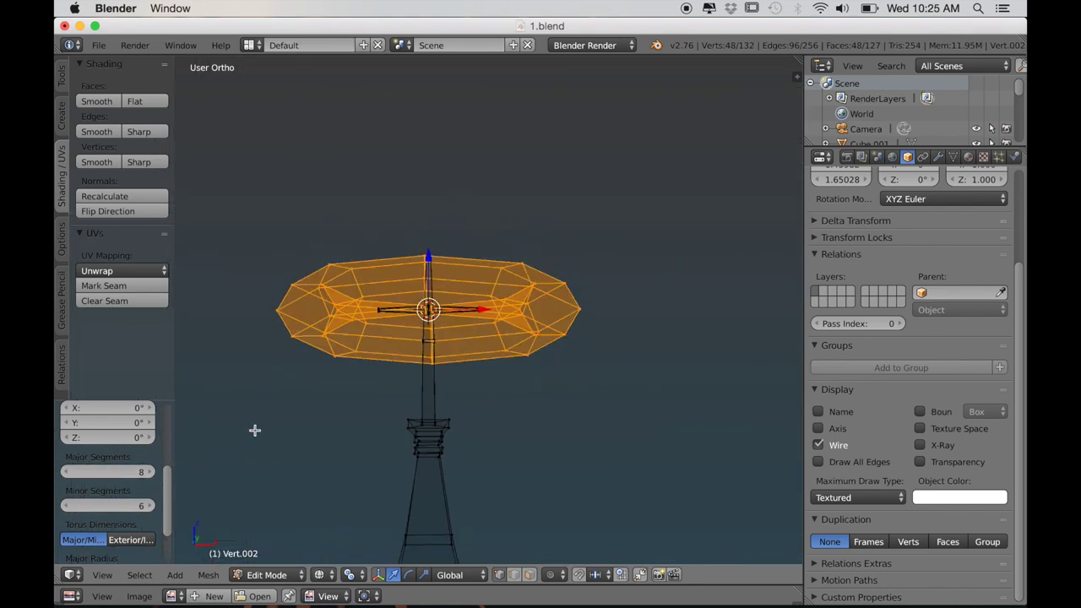
Step: Rotate the torus 90° about X so it faces the front, and scale it to about 0.2 around the crossbar's centre
middle_drag(218, 486, 328, 470)
key(KP_1)
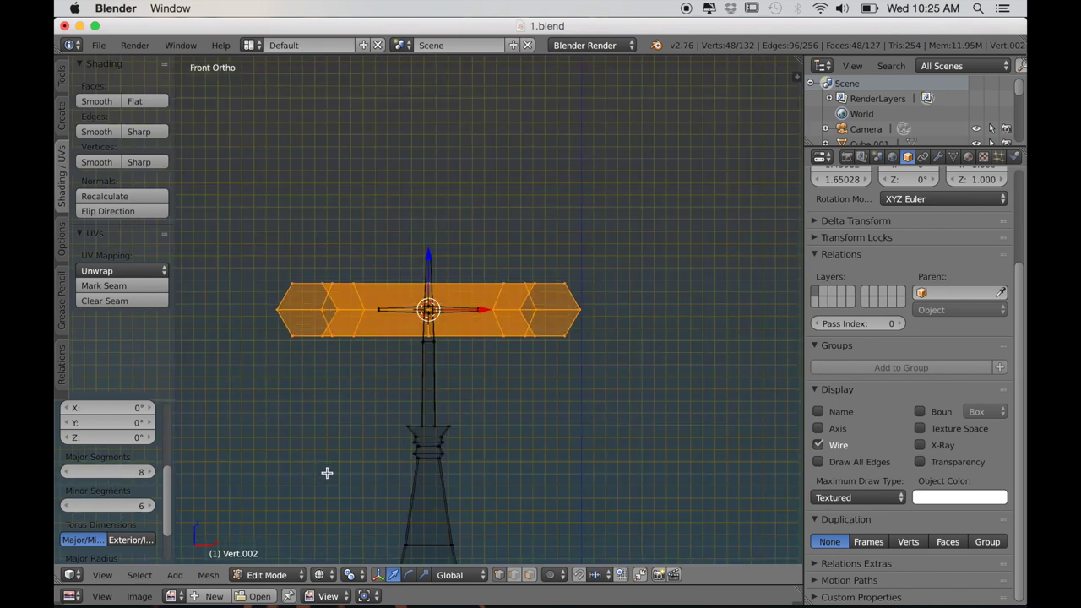
text(rx)
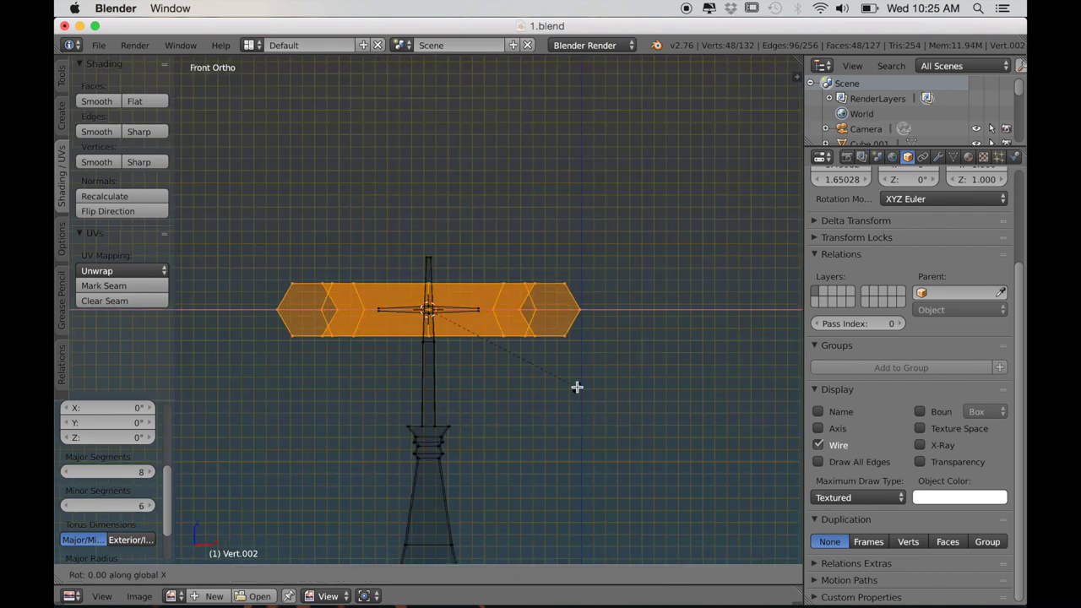
text(90)
key(Return)
key(s)
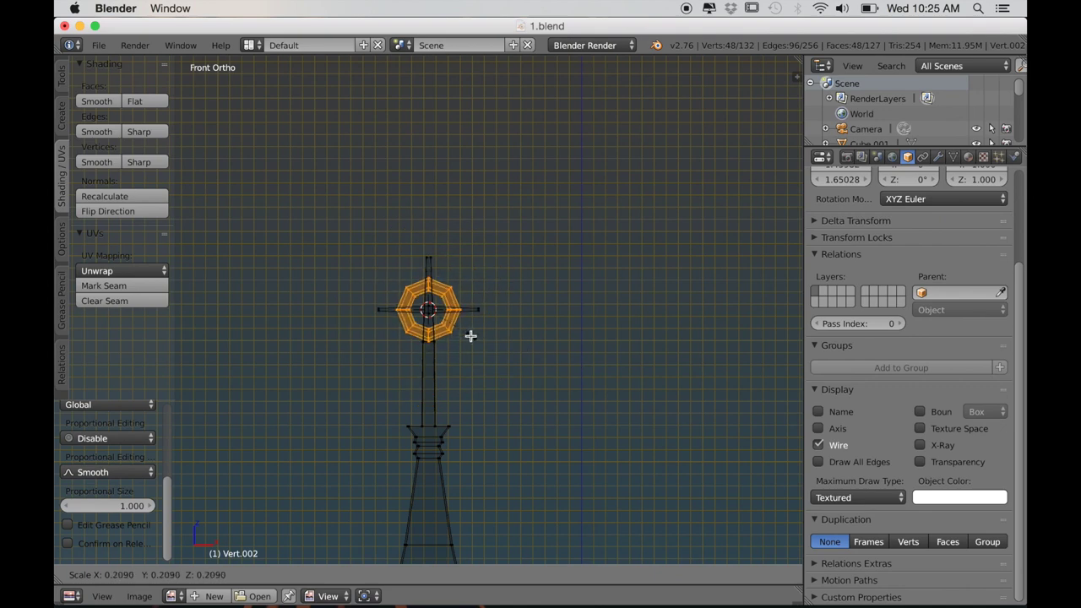
click(464, 331)
scroll(543, 432, up, 5)
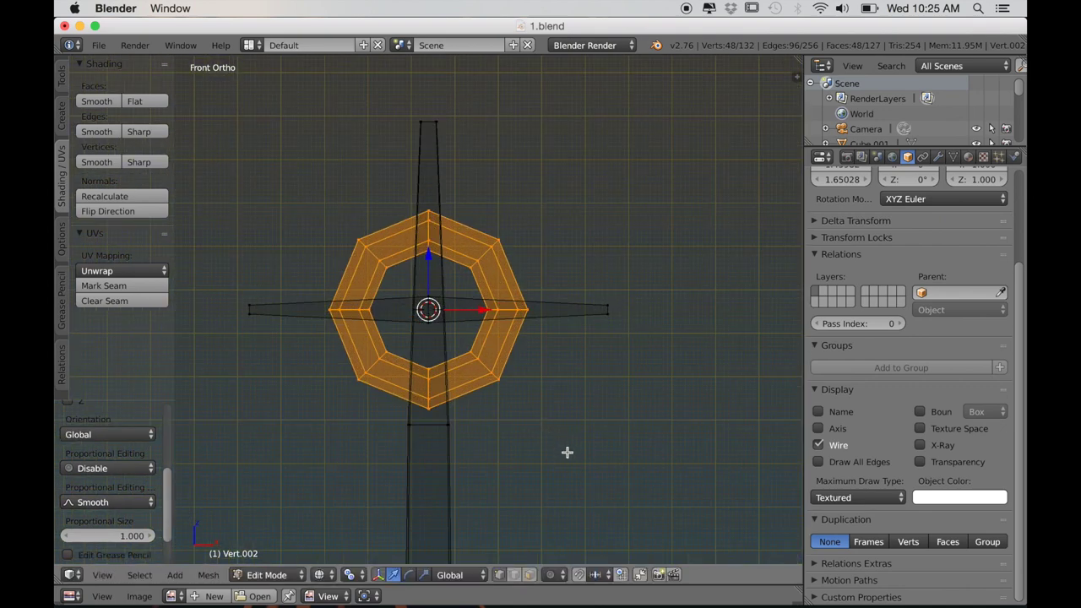
Step: Thin the ring by about 0.014 with Shrink/Fatten, scale it down slightly, and deselect it in solid shading
click(349, 562)
click(393, 521)
key(alt+s)
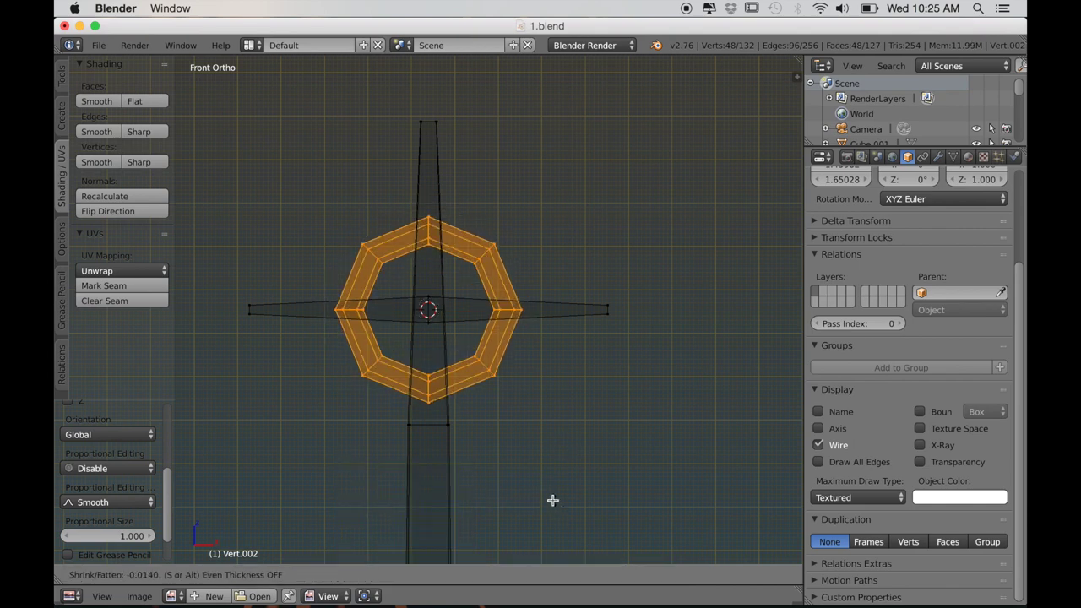
click(555, 501)
key(s)
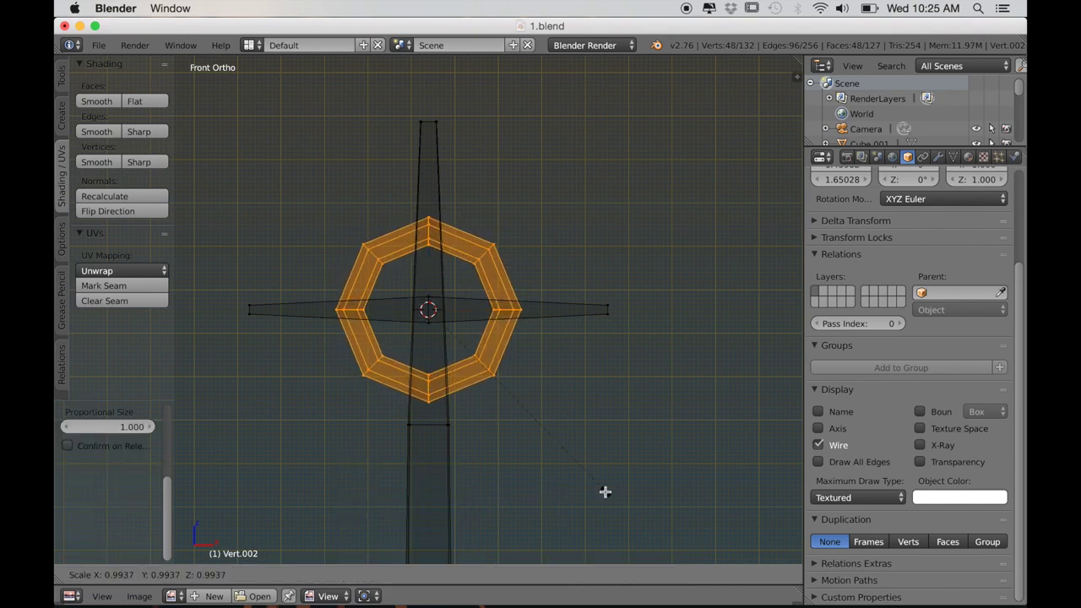
click(576, 461)
scroll(544, 428, down, 3)
scroll(538, 425, down, 2)
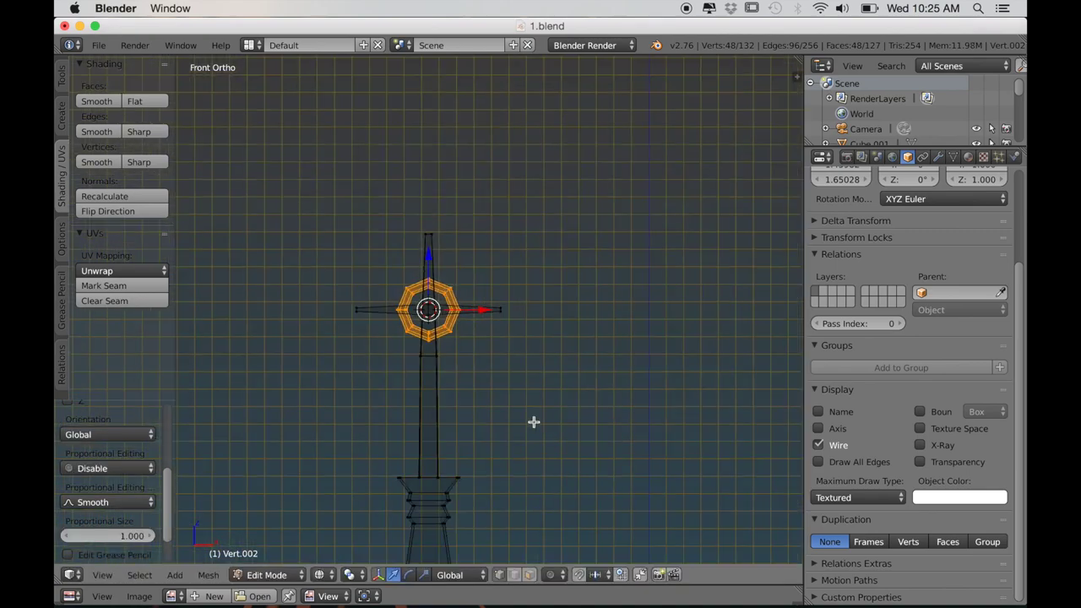
key(z)
key(a)
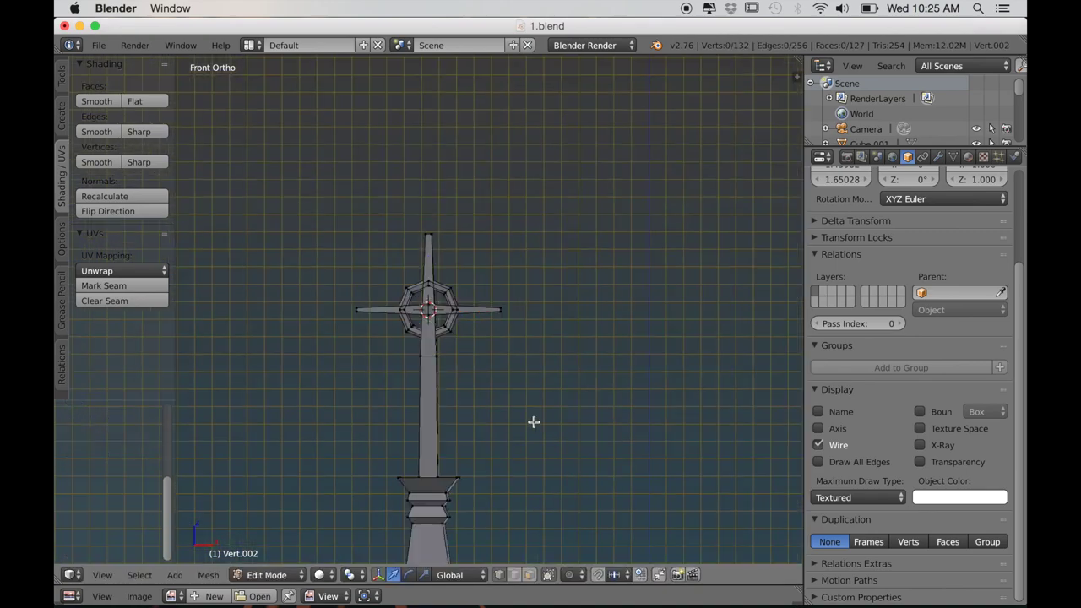
Step: Leave edit mode on the spire, deselect everything and examine the whole house in perspective
mouse_move(533, 422)
middle_down()
mouse_move(459, 442)
mouse_move(401, 440)
mouse_move(504, 446)
mouse_move(523, 437)
middle_up()
scroll(523, 436, down, 10)
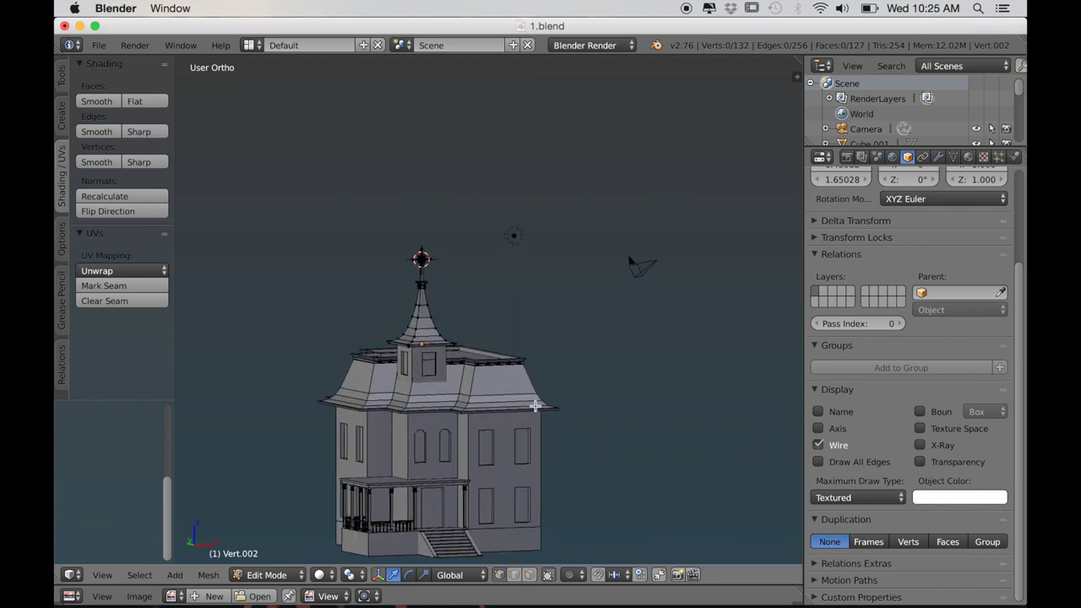
key(Tab)
scroll(538, 402, up, 2)
shift+middle_drag(541, 420, 537, 380)
scroll(541, 389, down, 2)
key(KP_5)
middle_drag(552, 420, 567, 439)
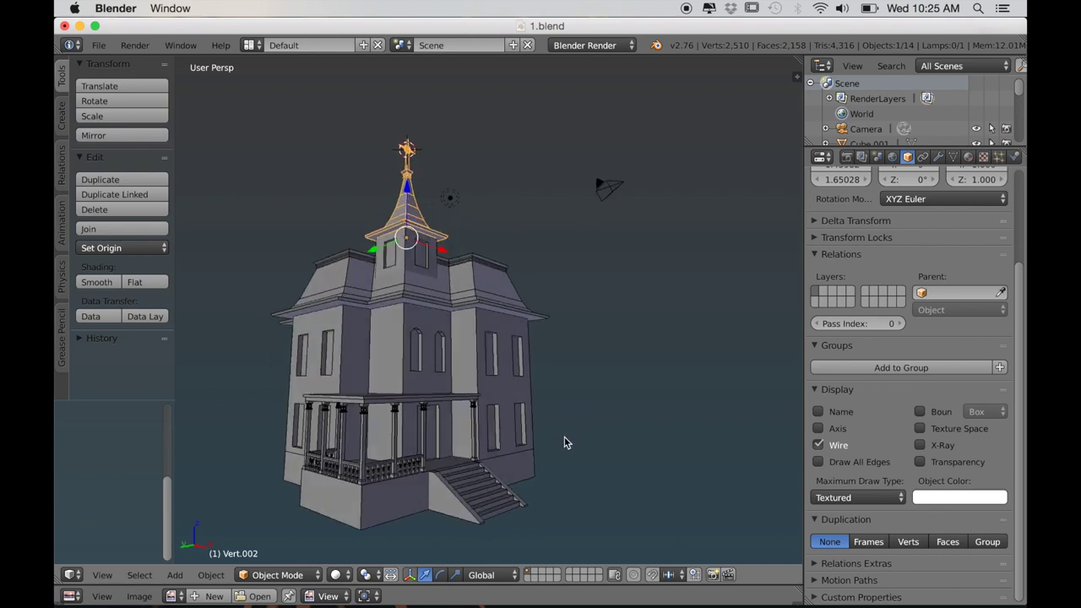
key(a)
middle_drag(506, 477, 531, 484)
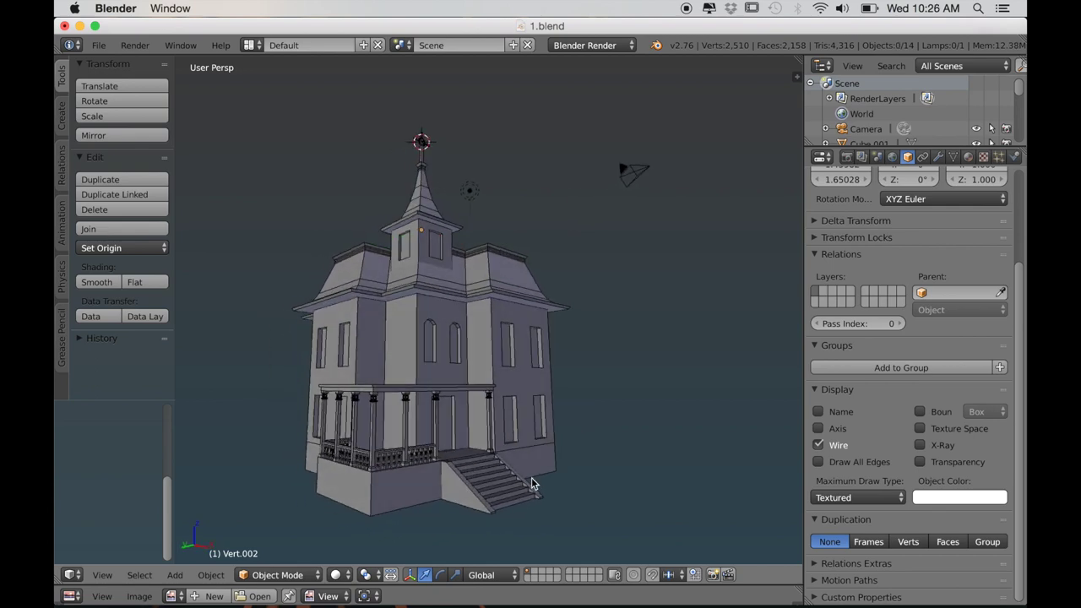
right_click(421, 215)
middle_drag(421, 216, 456, 315)
right_click(481, 275)
right_click(426, 211)
shift+right_click(495, 257)
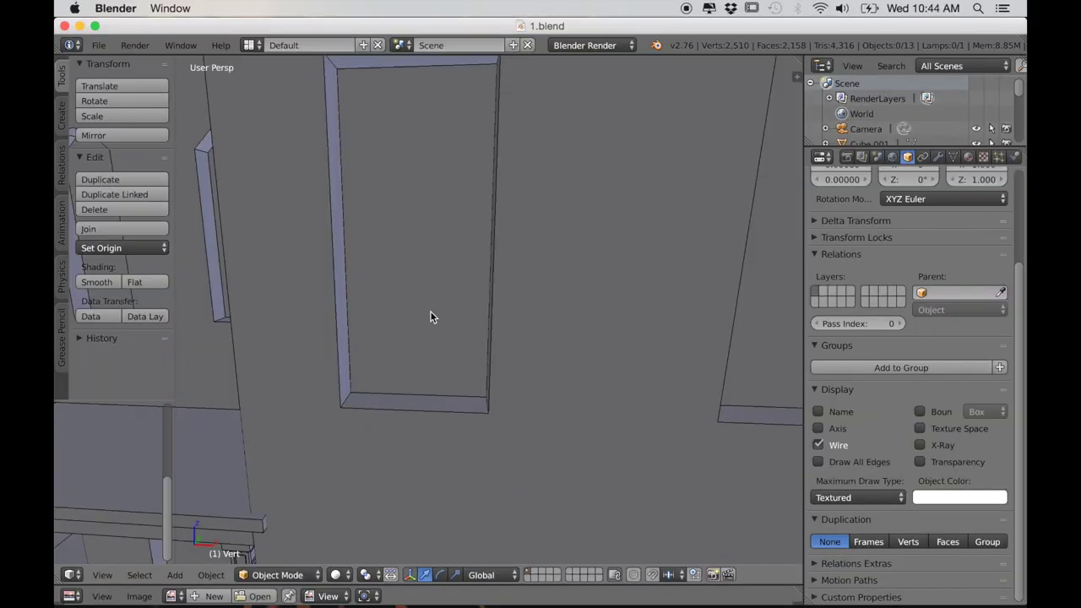
Step: Duplicate the face at the back of the window opening and offset the copy slightly forward along Y
right_click(389, 286)
key(Tab)
middle_drag(403, 314, 489, 537)
right_click(477, 354)
mouse_move(485, 346)
middle_down()
mouse_move(531, 363)
mouse_move(488, 344)
middle_up()
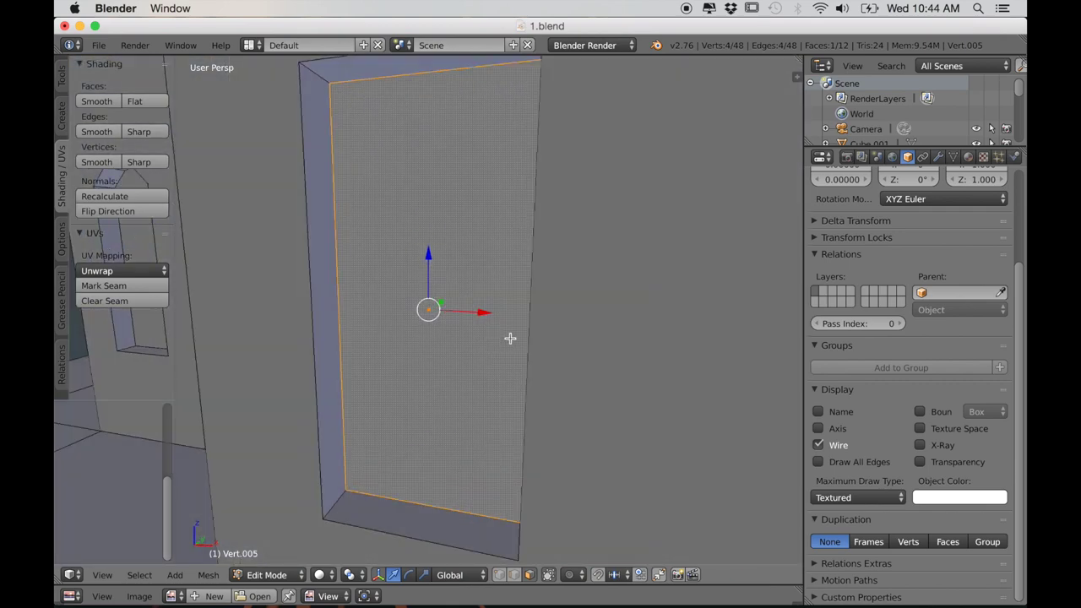
key(shift+d)
key(y)
click(504, 345)
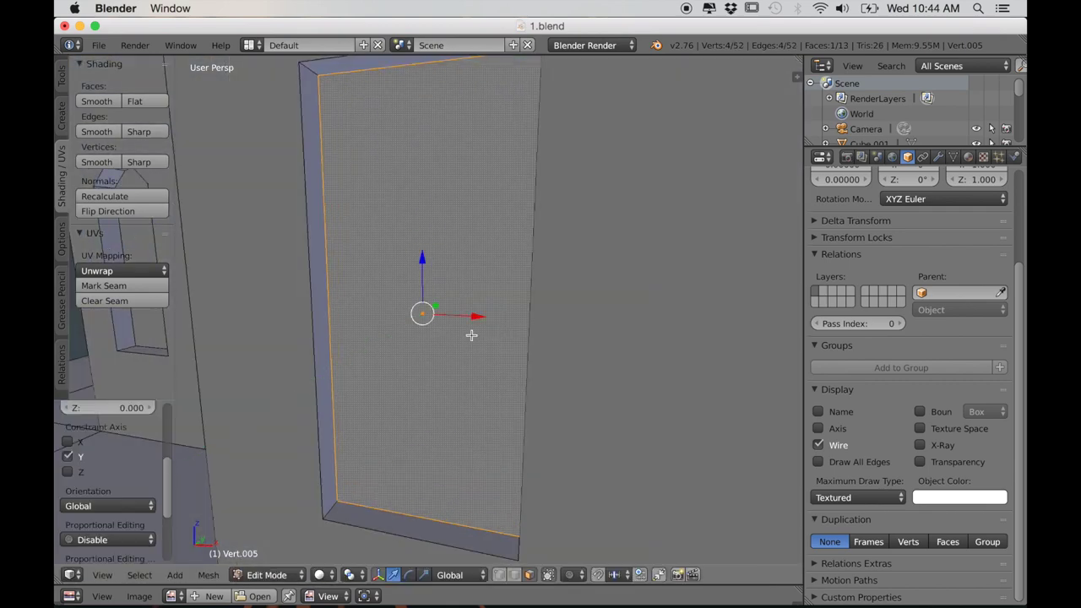
Step: Separate the duplicated window face into its own object and open that object for editing
key(p)
click(467, 338)
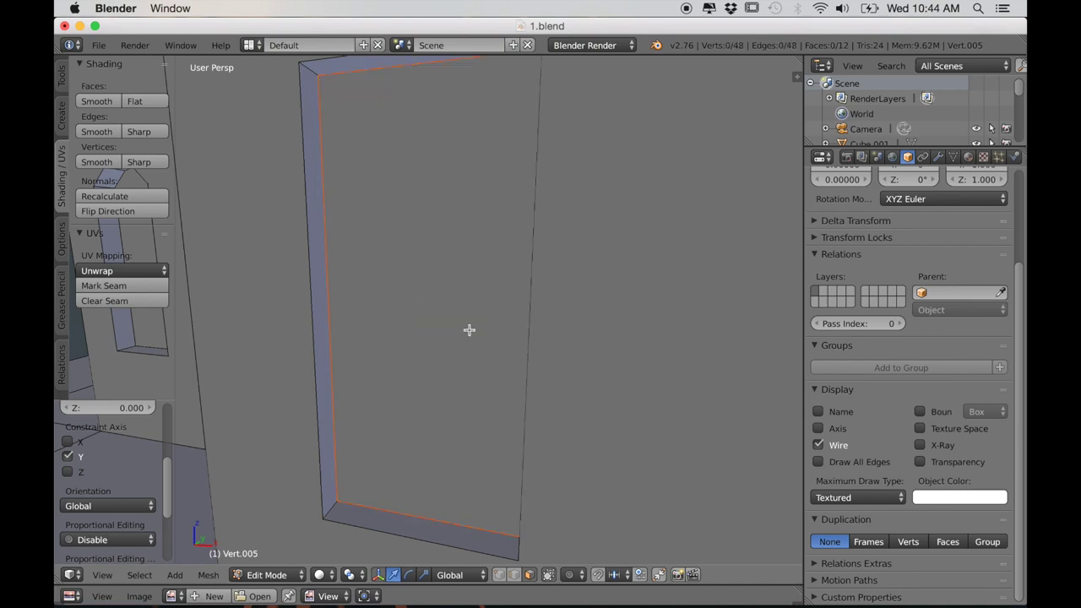
key(Tab)
right_click(427, 355)
key(Tab)
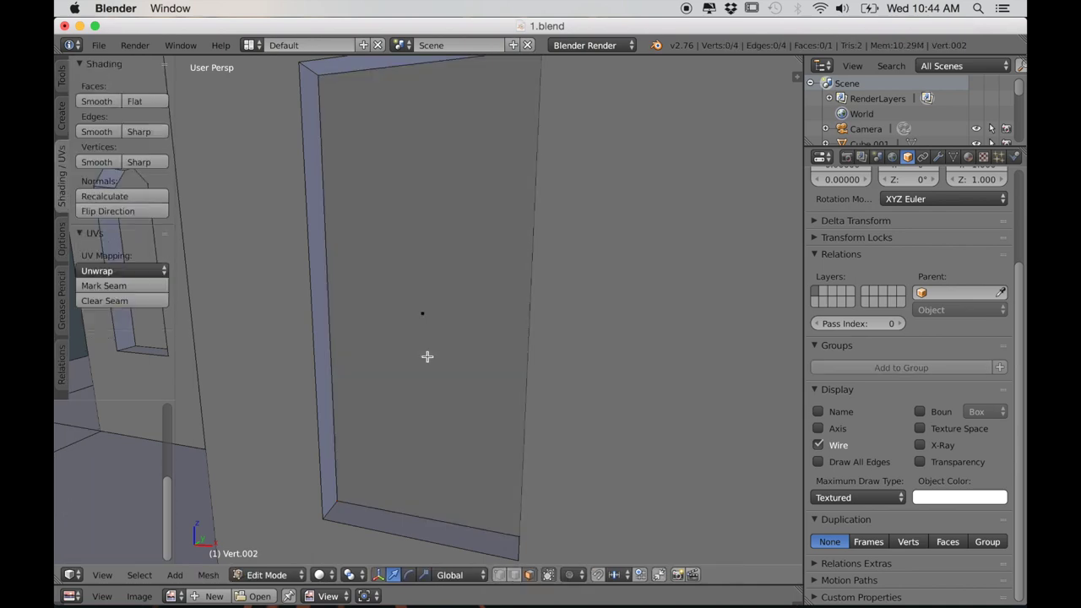
Step: Duplicate the separated window face and move the copy a little forward along Y
key(a)
middle_drag(491, 349, 489, 350)
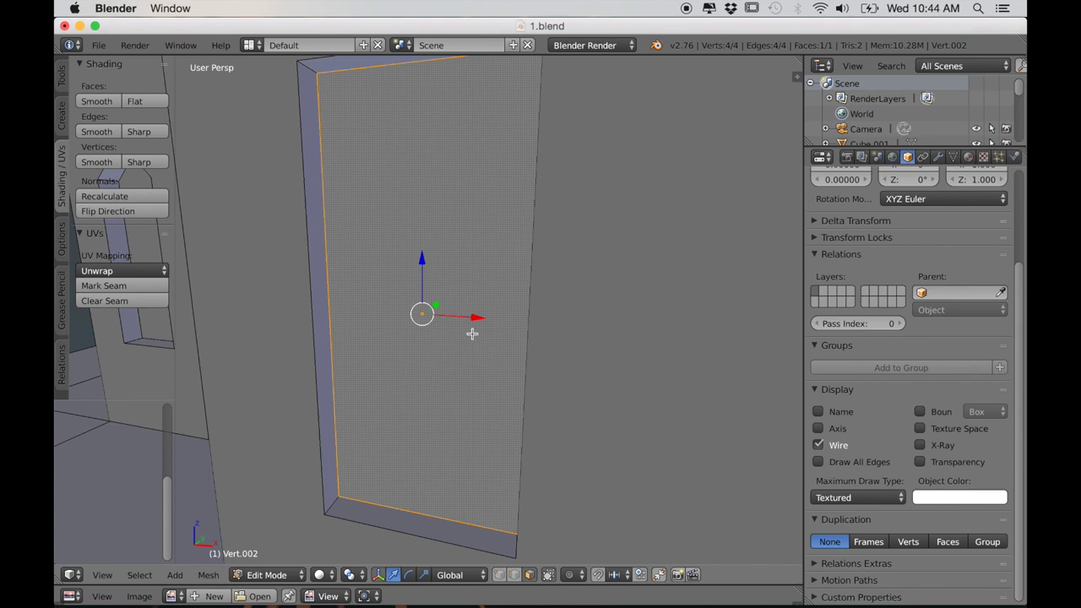
key(y)
click(469, 337)
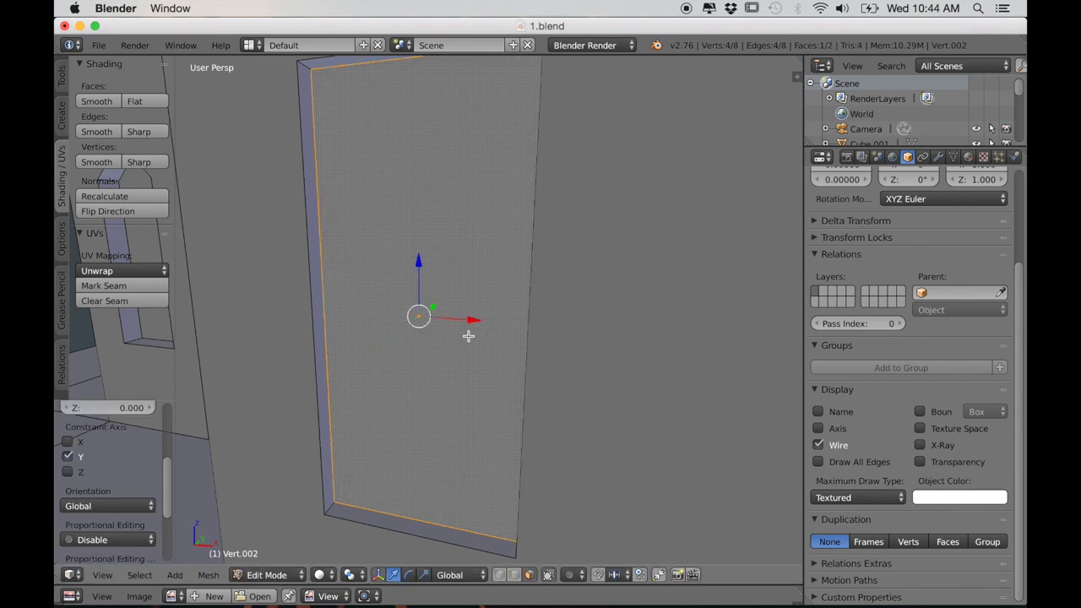
Step: Inset the front window face with a thickness of 0.0607 to outline the window frame
middle_drag(485, 353, 500, 356)
key(i)
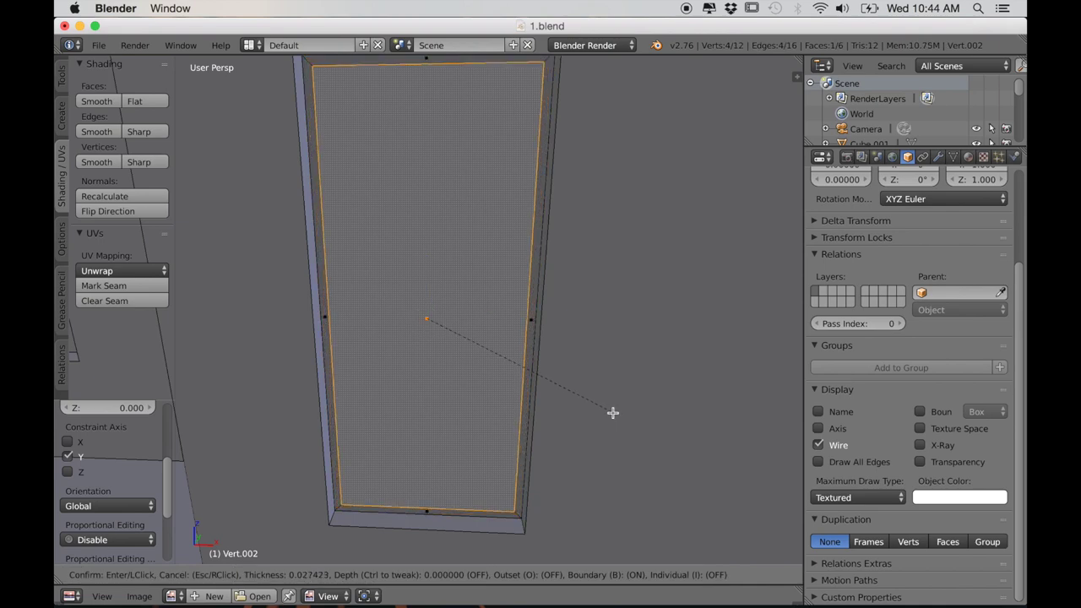
click(608, 410)
scroll(583, 435, up, 2)
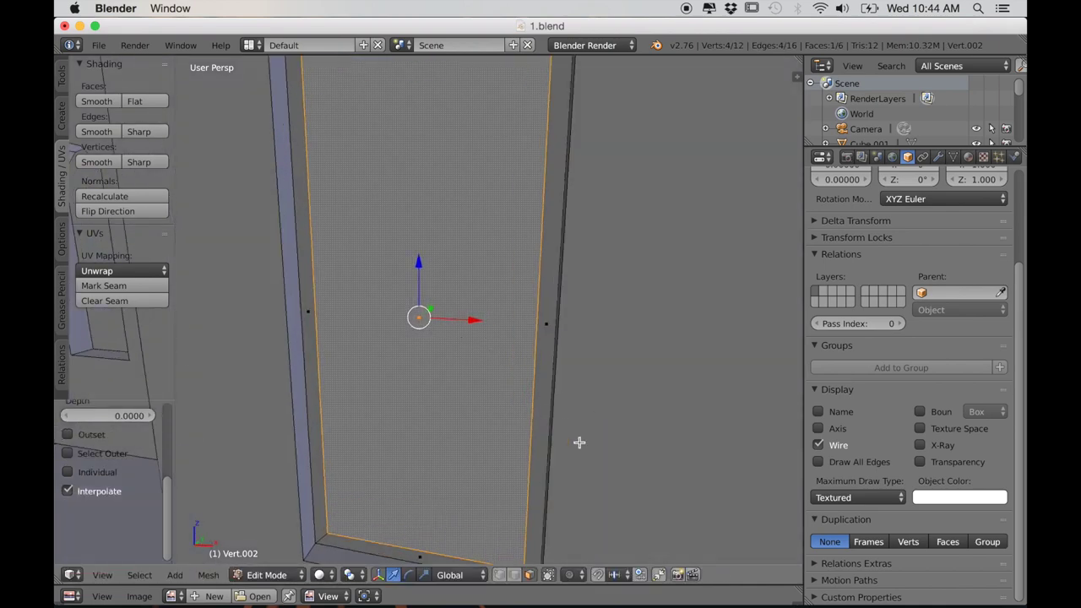
drag(114, 418, 133, 428)
scroll(107, 417, up, 2)
scroll(279, 357, down, 3)
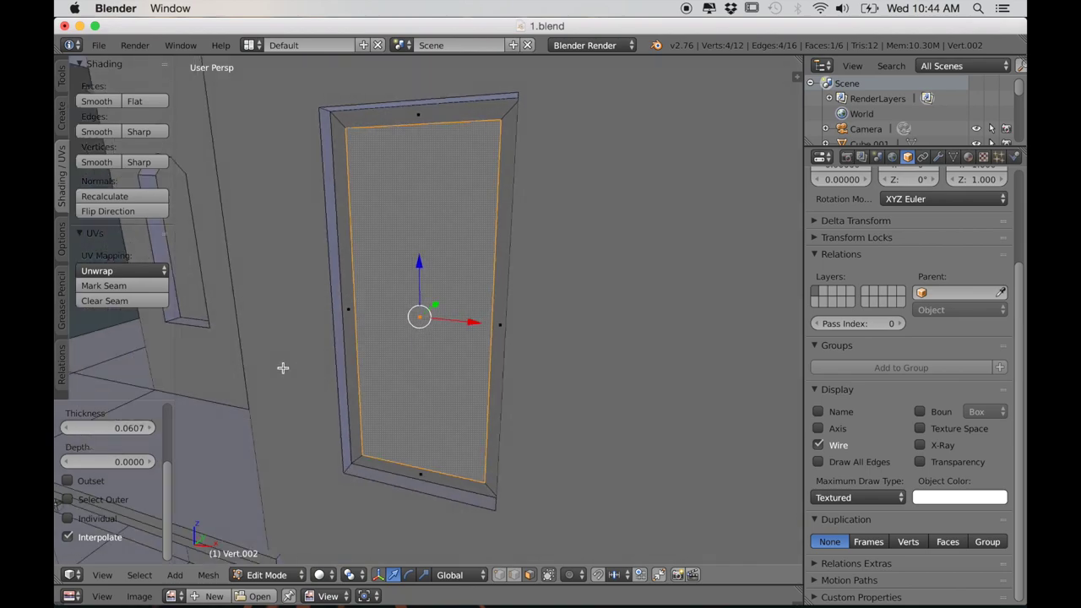
Step: Extrude the inset inner face and shift it back along Y to give the window frame depth
key(e)
click(316, 369)
key(z)
middle_drag(371, 364, 345, 364)
scroll(345, 364, up, 2)
drag(503, 302, 495, 306)
click(495, 305)
middle_drag(495, 305, 455, 388)
key(g)
key(y)
click(486, 311)
Step: Delete the inner face of the frame to leave the window opening clear
key(x)
click(433, 372)
key(z)
middle_drag(377, 359, 473, 363)
Step: Scale the remaining back pane along X into a narrow vertical bar in the middle of the frame
right_click(422, 321)
key(s)
key(x)
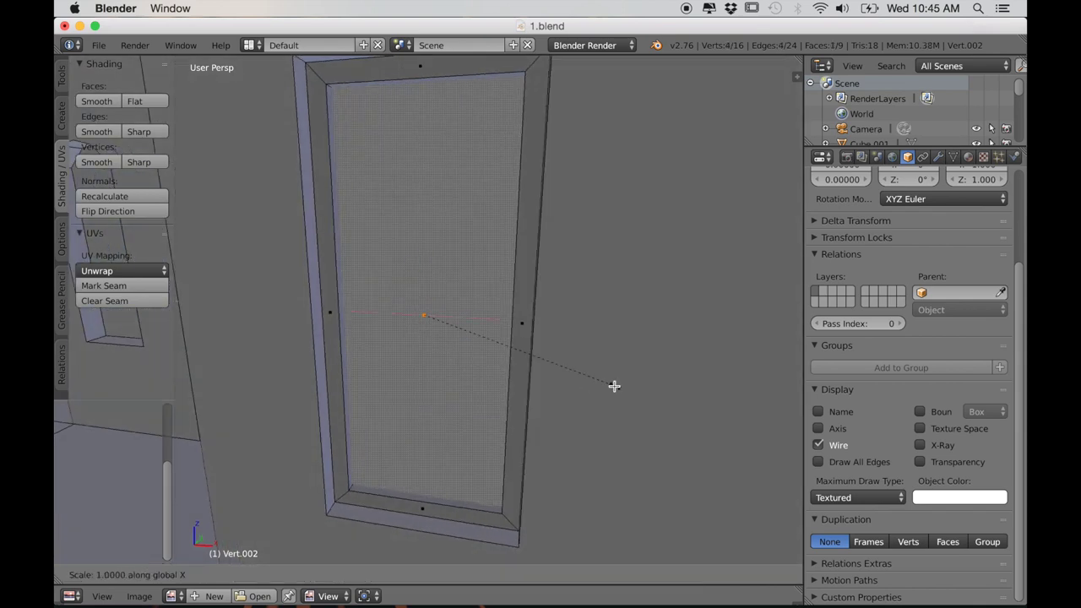
click(447, 321)
key(s)
key(x)
click(524, 345)
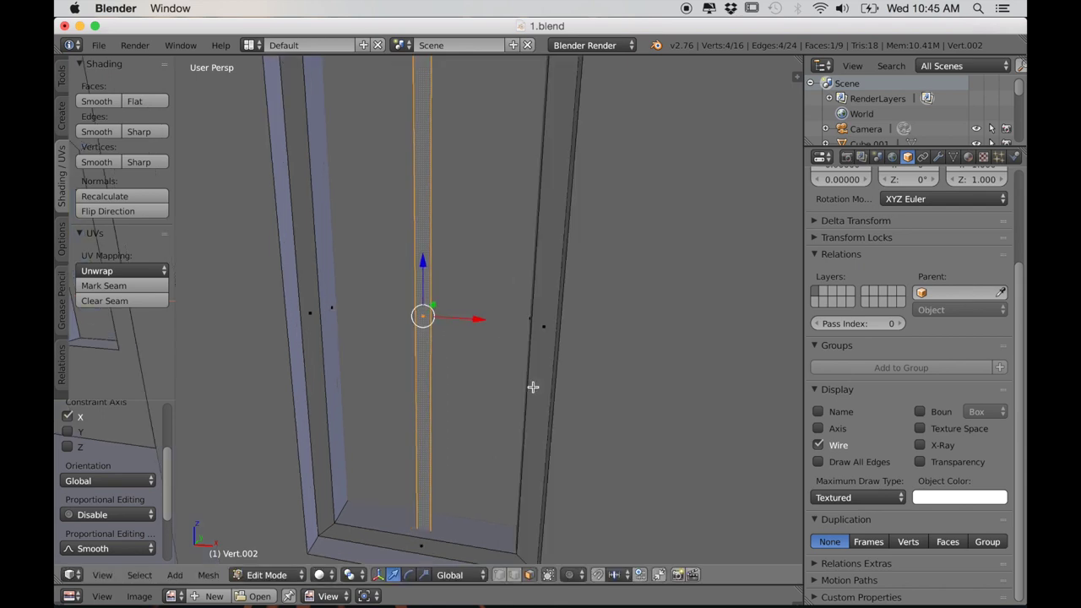
Step: Extrude the two long edges of the vertical bar about 0.087 along Y to form its sides
middle_drag(531, 386, 519, 472)
click(517, 576)
right_click(376, 330)
shift+right_click(377, 298)
middle_drag(496, 317, 497, 338)
scroll(497, 341, up, 2)
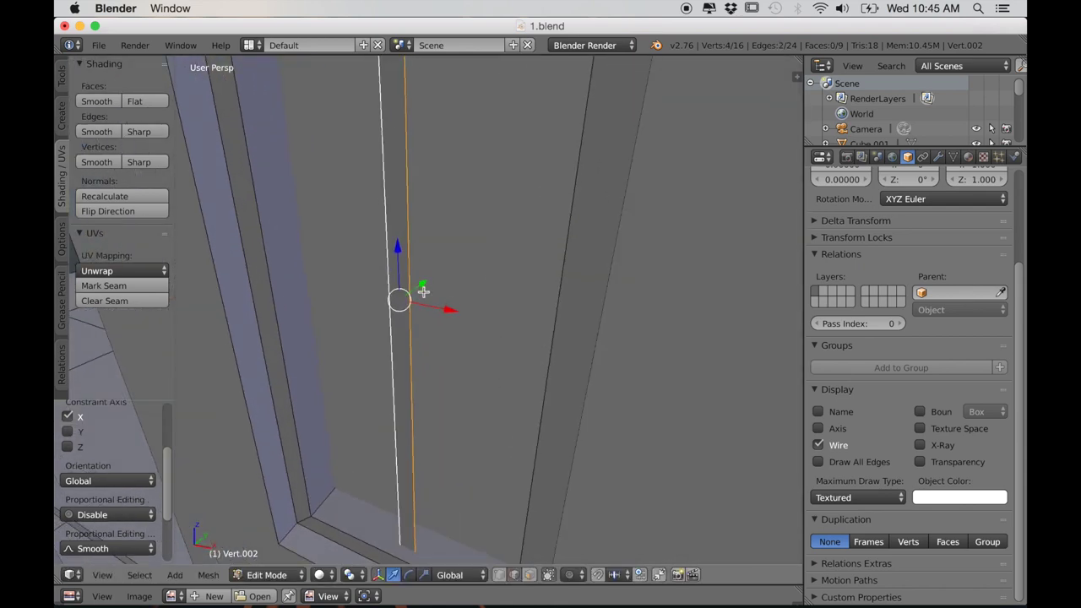
key(e)
key(y)
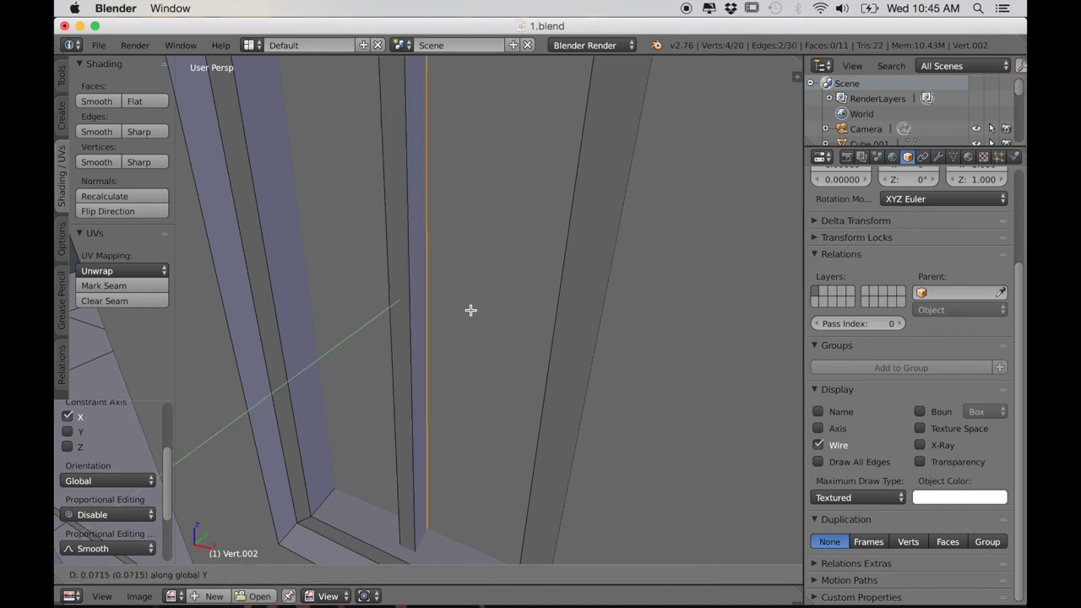
click(474, 309)
scroll(478, 325, down, 5)
middle_drag(478, 326, 500, 305)
scroll(407, 440, up, 2)
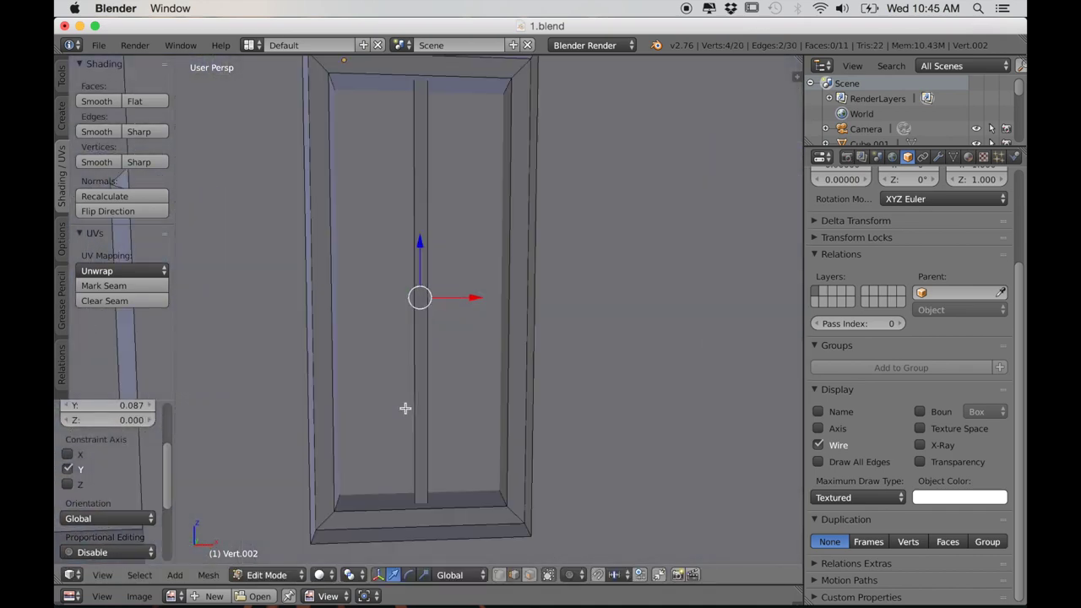
Step: Scale the vertical bar's front face along X to about 0.37 to taper the bar
right_click(430, 330)
scroll(549, 380, up, 2)
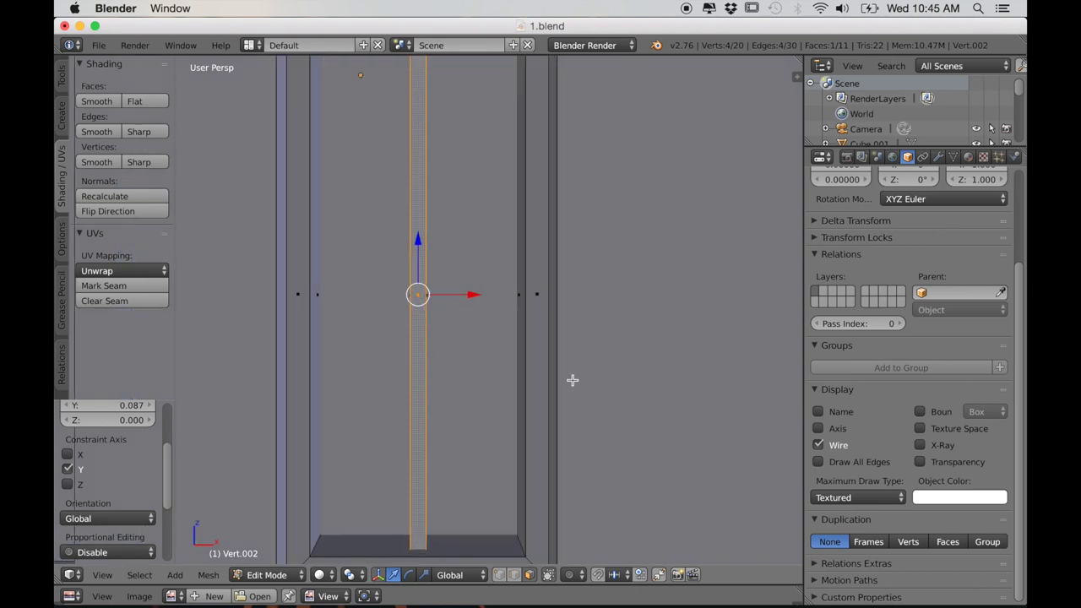
key(s)
key(x)
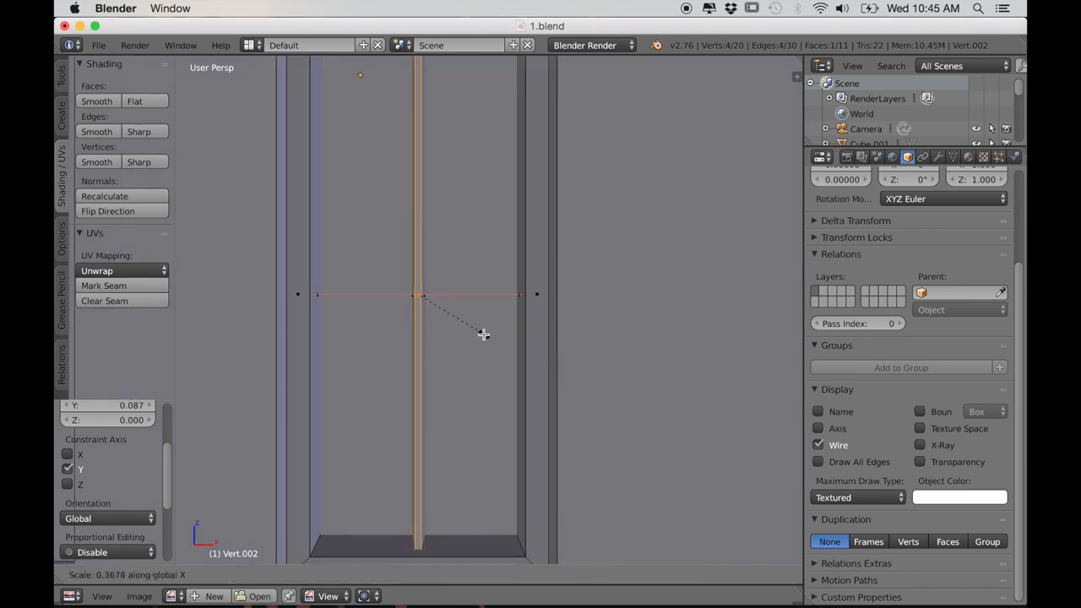
click(483, 334)
Step: Move the vertical bar's front face along Y to adjust the depth of the bar
middle_drag(482, 333, 446, 322)
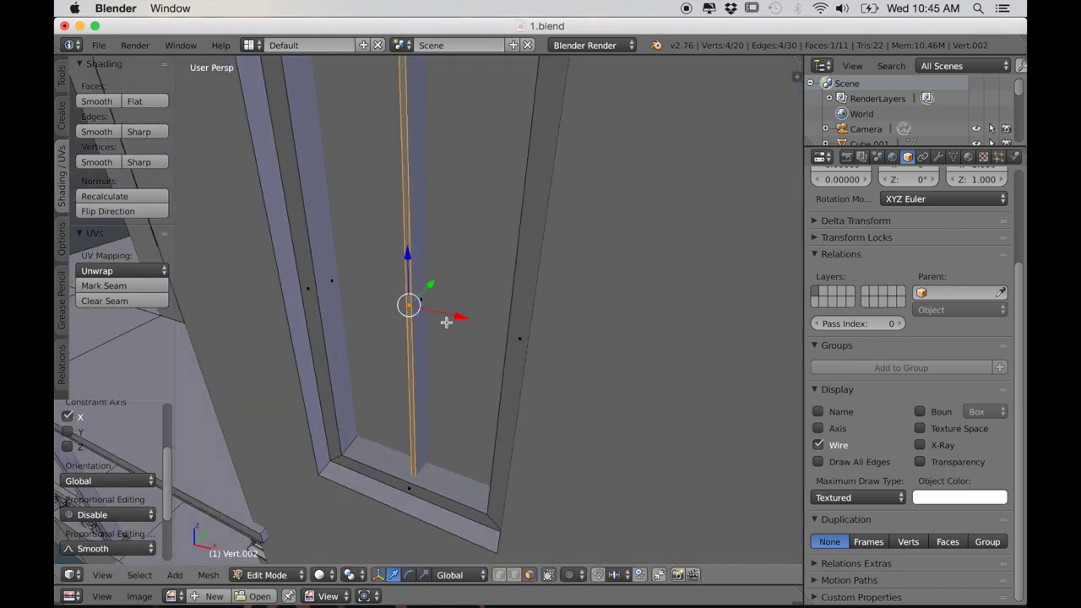
scroll(446, 322, up, 2)
key(g)
key(y)
click(426, 284)
middle_drag(427, 284, 391, 408)
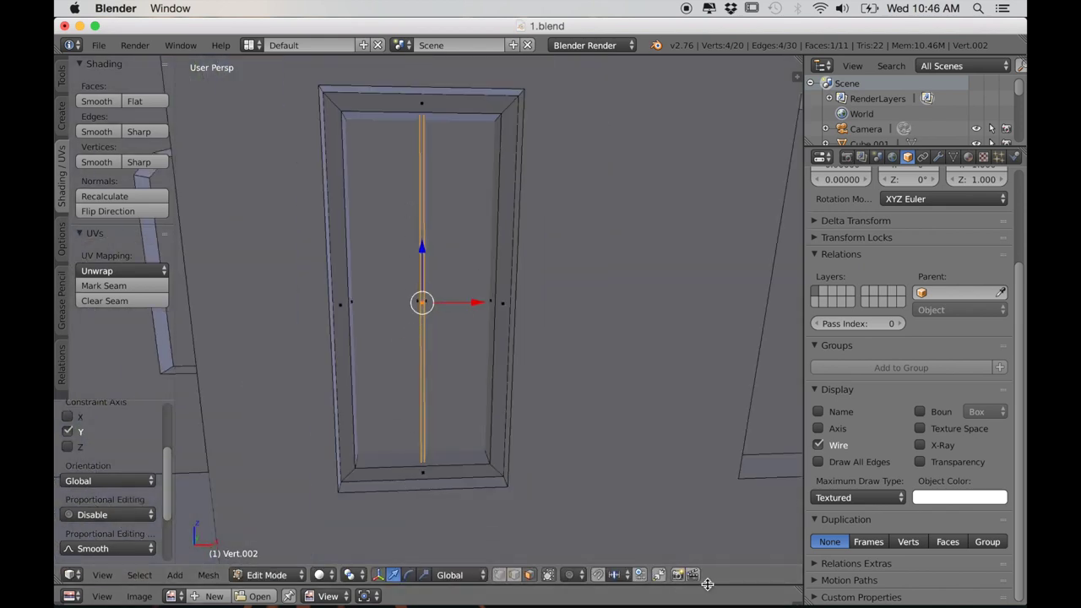
Step: Enlarge the UV editor, select the whole vertical bar and unwrap it
drag(705, 585, 705, 457)
scroll(550, 346, up, 5)
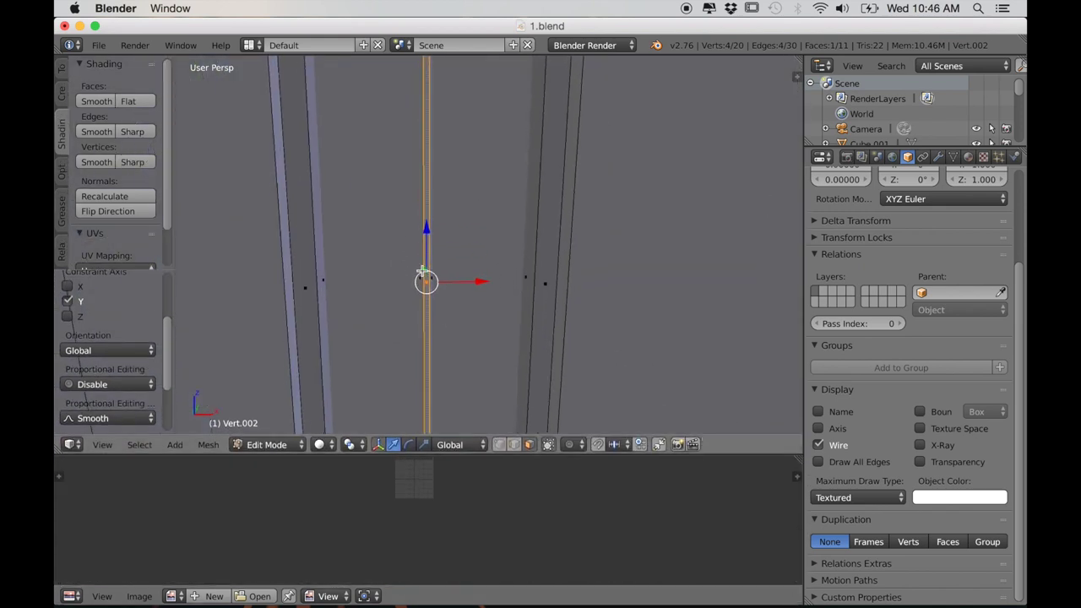
key(ctrl+l)
key(u)
click(427, 282)
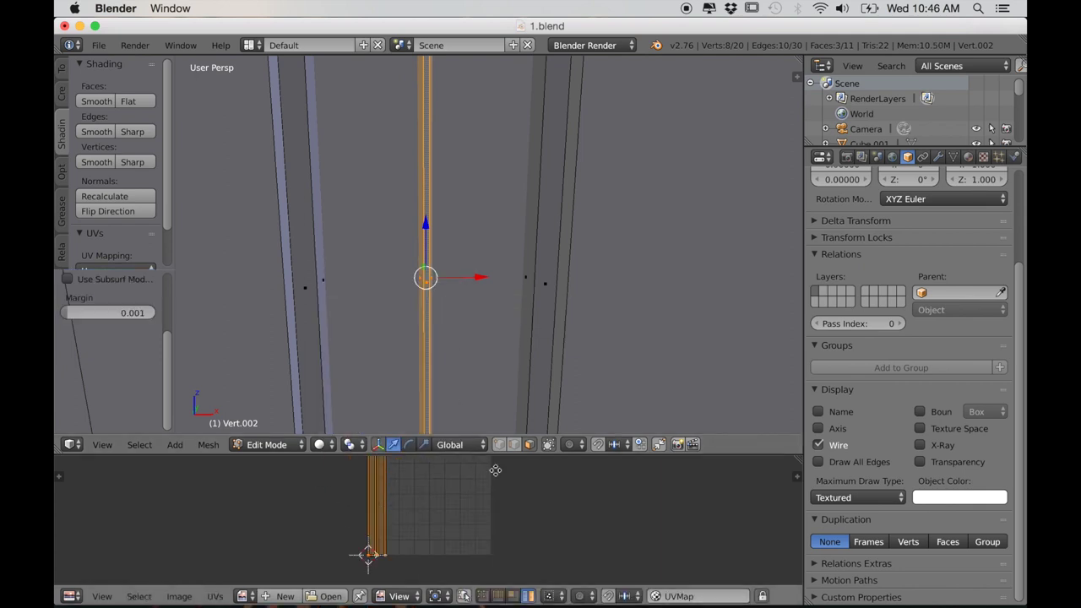
scroll(495, 471, up, 3)
Step: Shrink the UV editor again so the 3D view takes up the full height
drag(719, 455, 748, 558)
scroll(591, 386, down, 2)
middle_drag(591, 386, 581, 340)
drag(737, 559, 737, 586)
mouse_move(614, 408)
middle_down()
mouse_move(620, 425)
mouse_move(662, 396)
mouse_move(645, 398)
mouse_move(664, 398)
mouse_move(603, 398)
middle_up()
scroll(417, 471, down, 1)
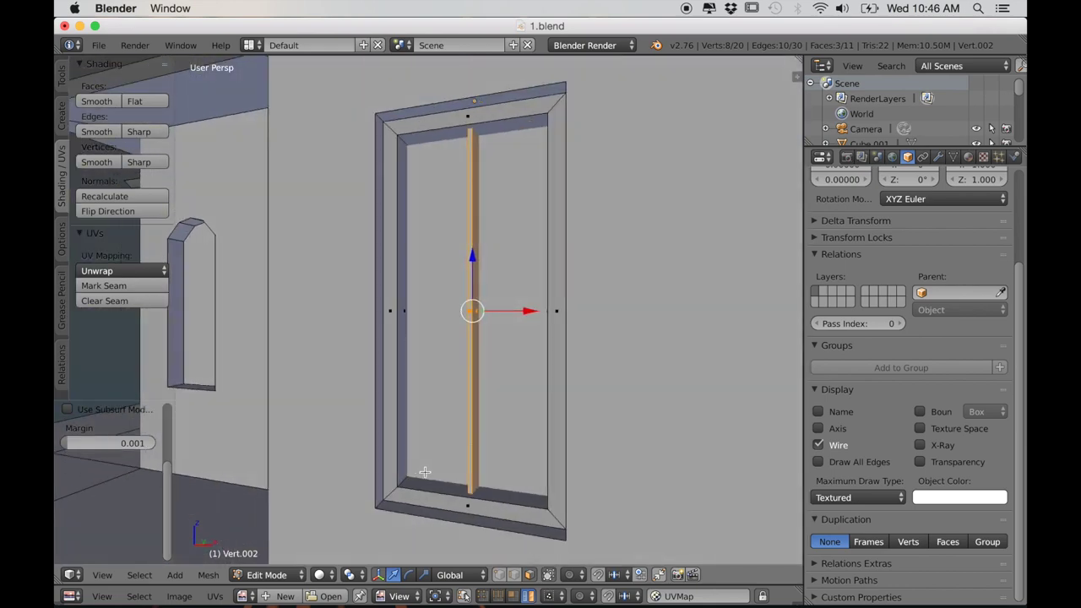
Step: Select the edges at the window frame's mitred corners and mark them as seams
middle_drag(417, 470, 438, 473)
middle_drag(475, 438, 513, 516)
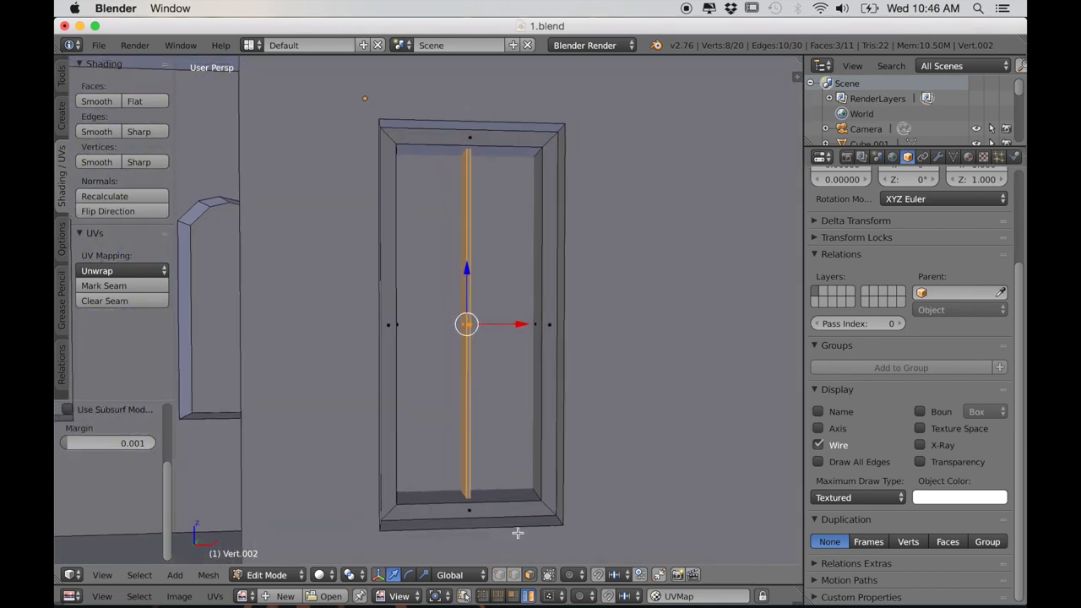
right_click(391, 134)
shift+right_click(549, 143)
middle_drag(549, 143, 541, 357)
scroll(546, 405, up, 2)
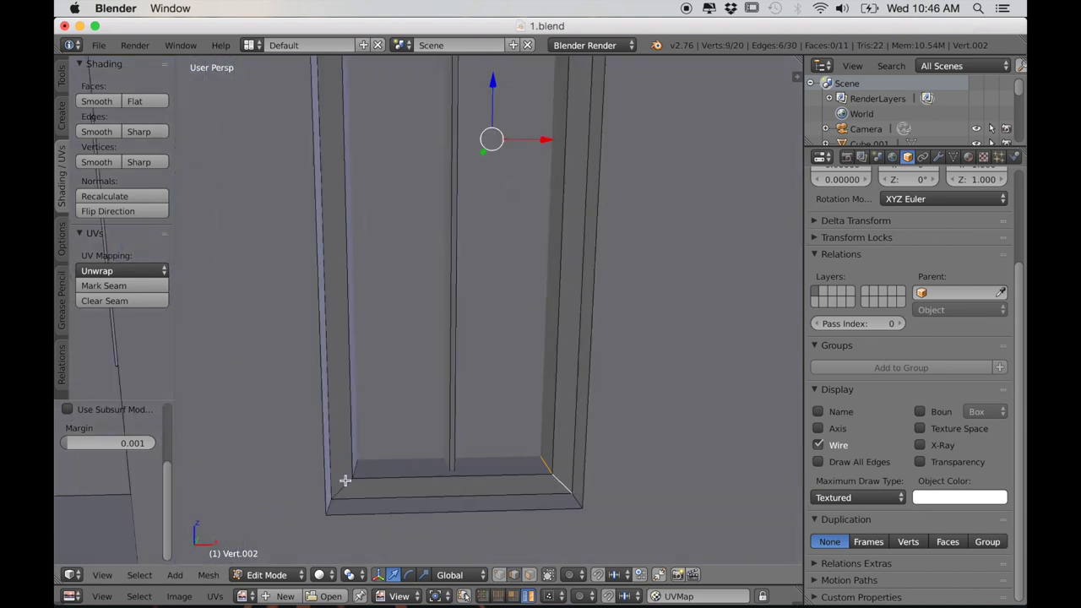
key(ctrl+e)
click(337, 323)
Step: Duplicate the vertical bar and rotate the copy 90° about Y in the front orthographic wireframe view
middle_drag(502, 393, 465, 355)
key(a)
key(KP_1)
key(l)
scroll(459, 352, down, 4)
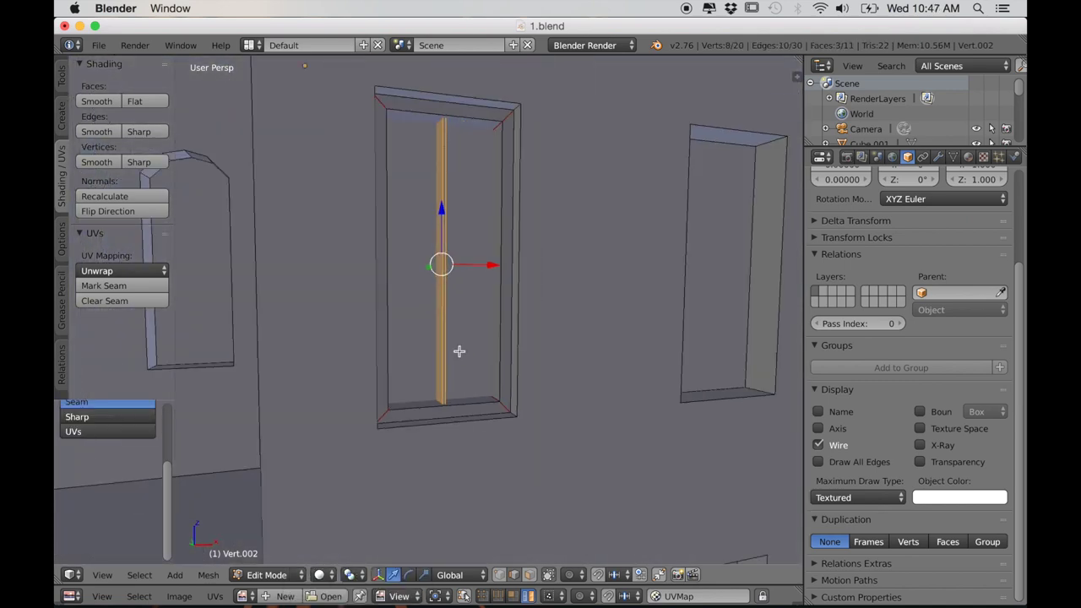
key(KP_5)
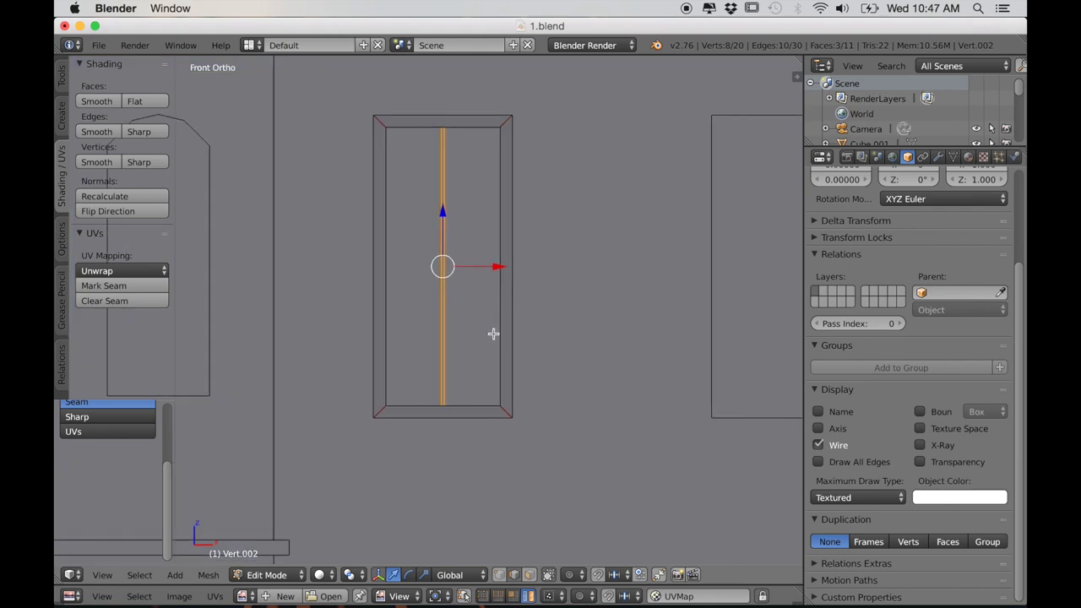
key(z)
shift+middle_drag(559, 346, 558, 373)
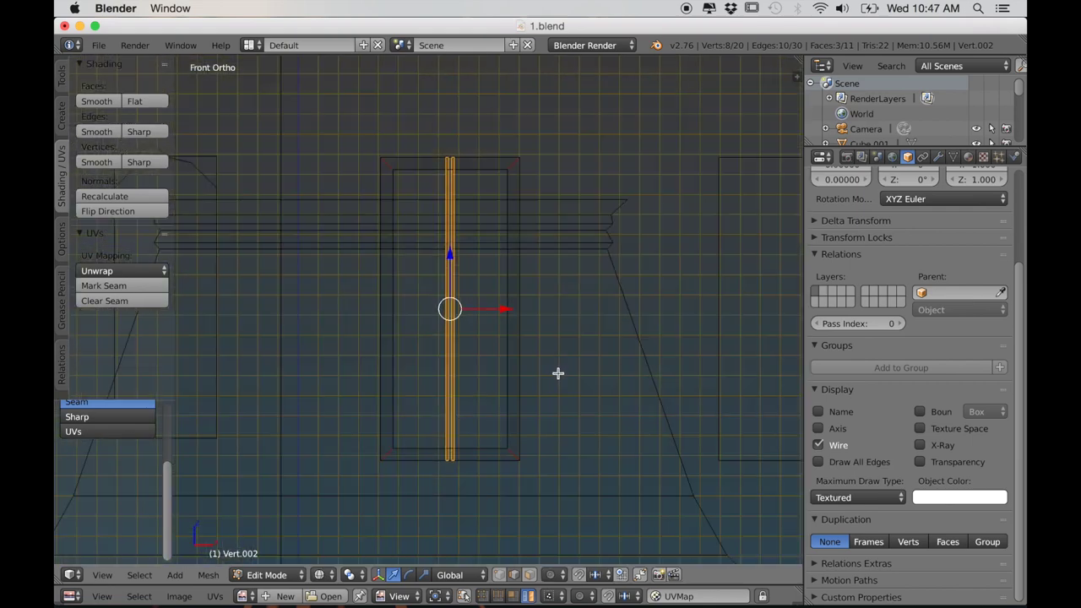
key(r)
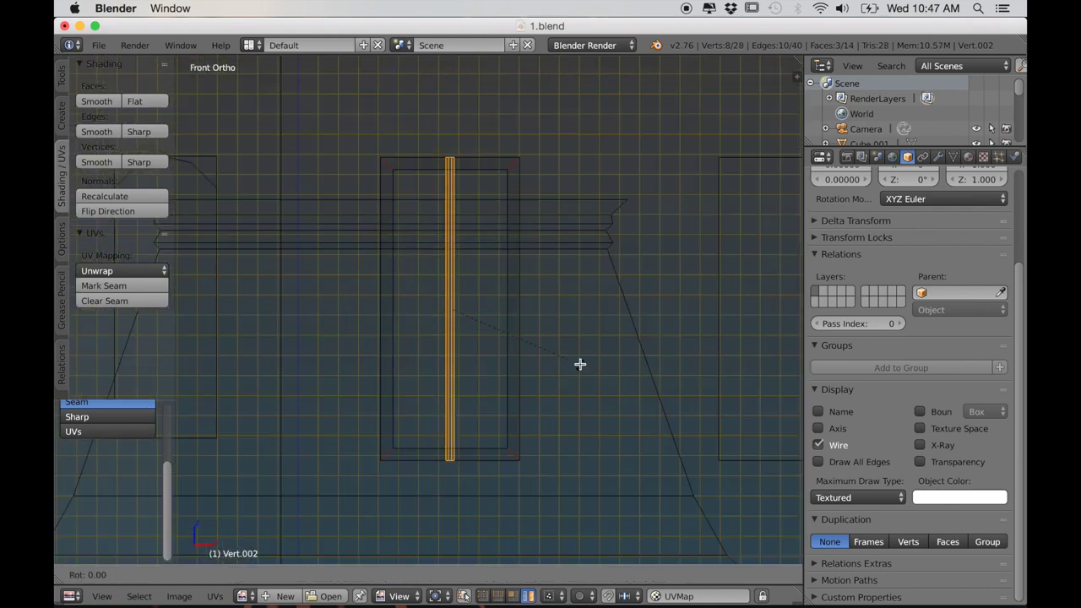
text(90)
key(Return)
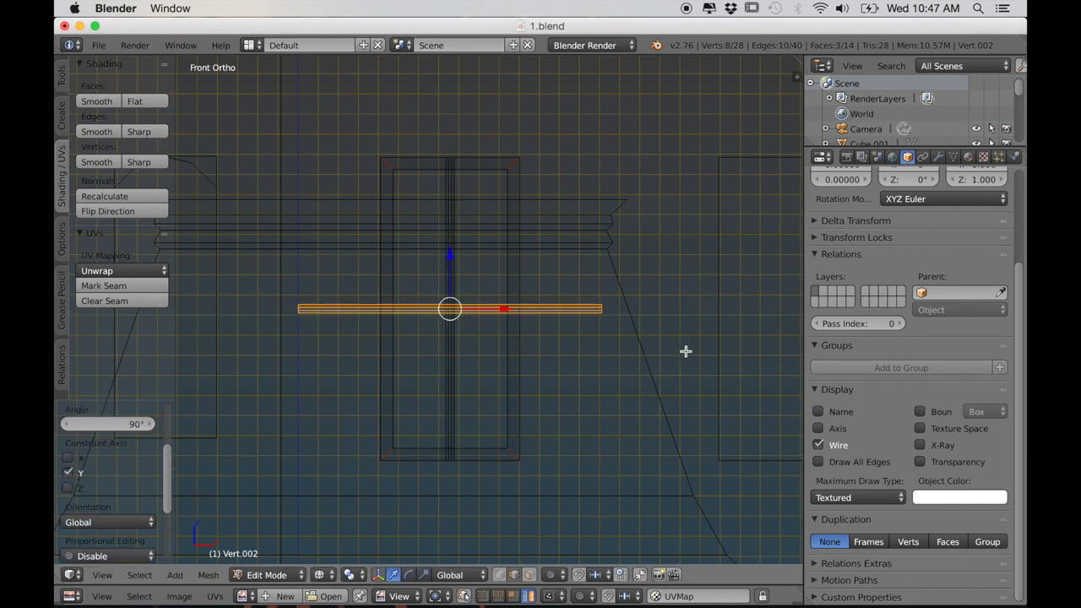
Step: Scale the horizontal bar down uniformly and along X so it spans the inside width of the window frame
key(s)
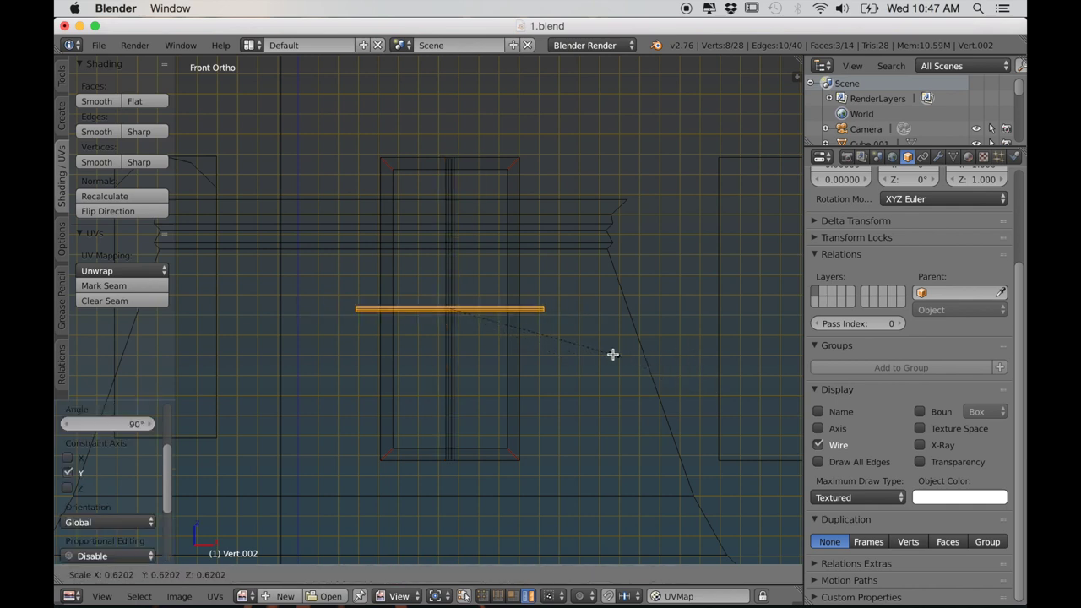
click(569, 340)
scroll(567, 370, up, 3)
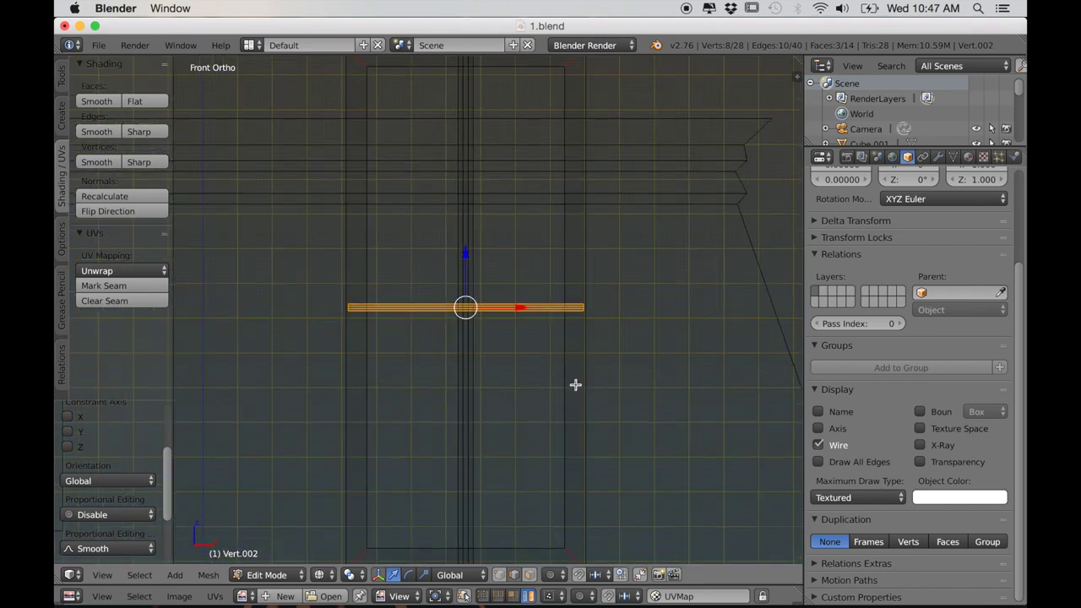
key(s)
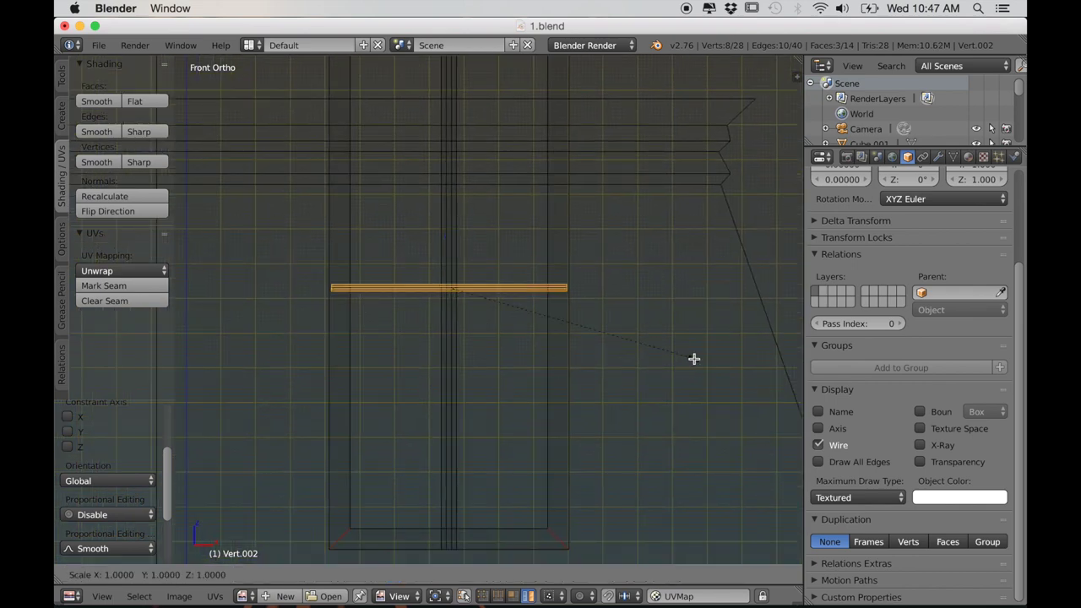
click(665, 347)
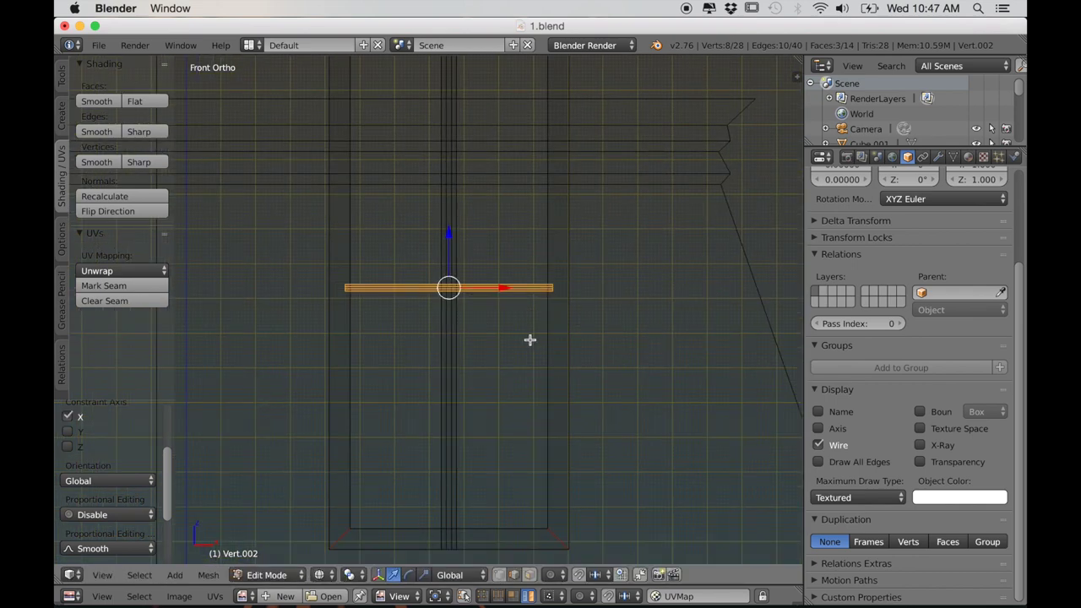
Step: Raise the horizontal bar along Z to about one third of the window's height below the frame's top
scroll(529, 343, down, 1)
shift+middle_drag(529, 343, 547, 393)
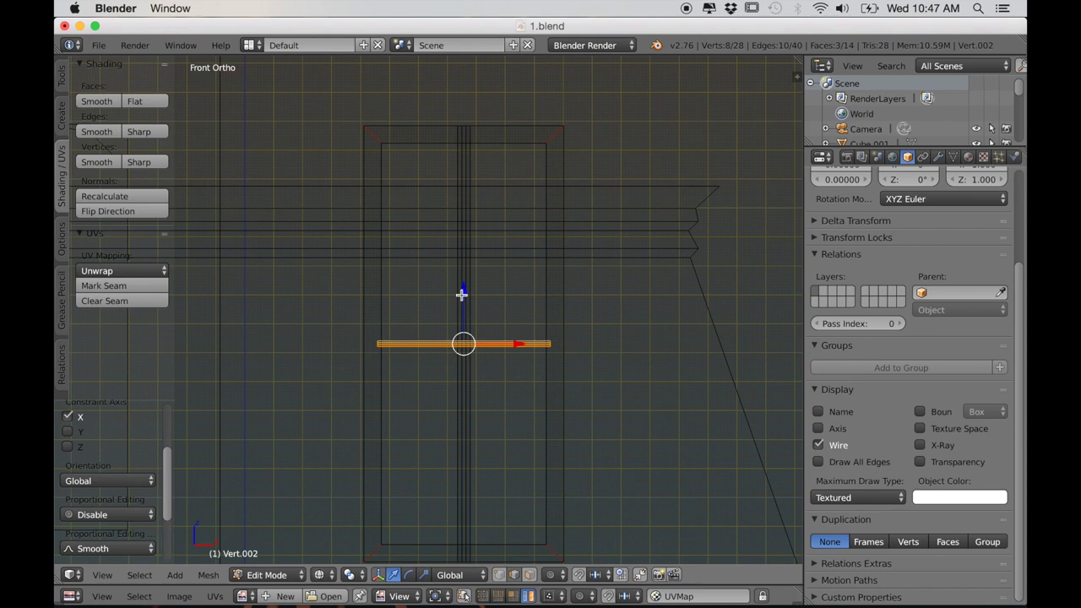
drag(461, 294, 467, 260)
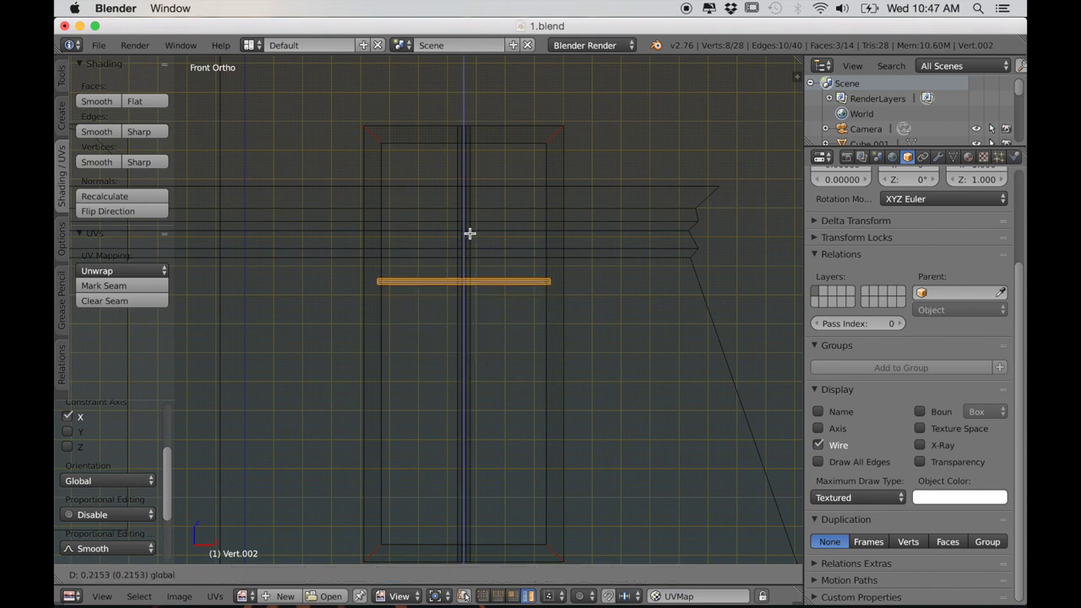
drag(470, 234, 471, 238)
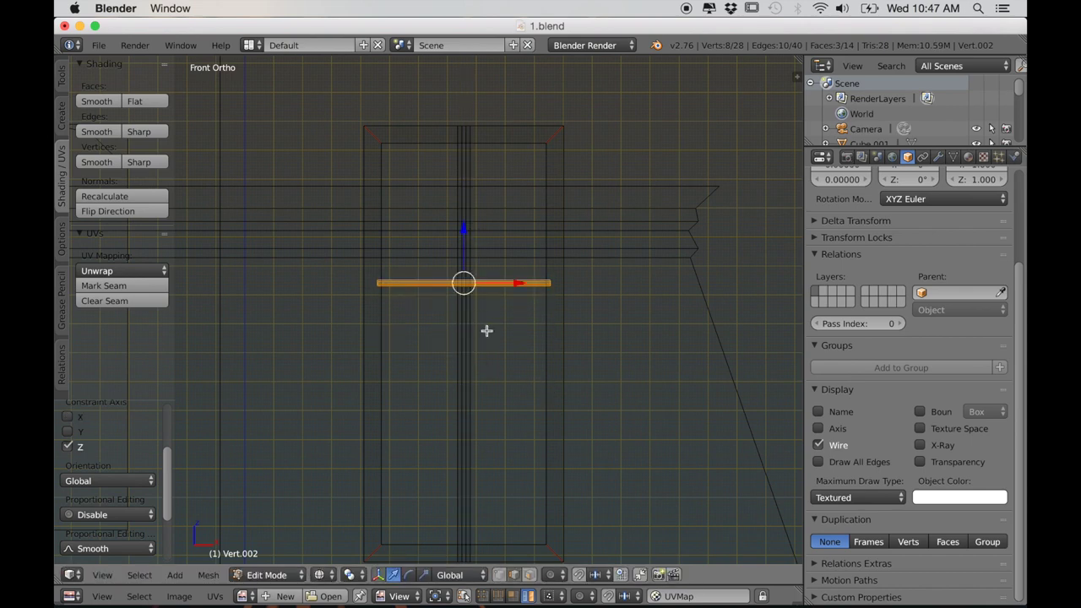
Step: Duplicate the horizontal bar 0.473 downward along Z to form the lower crossing bar
key(e)
key(z)
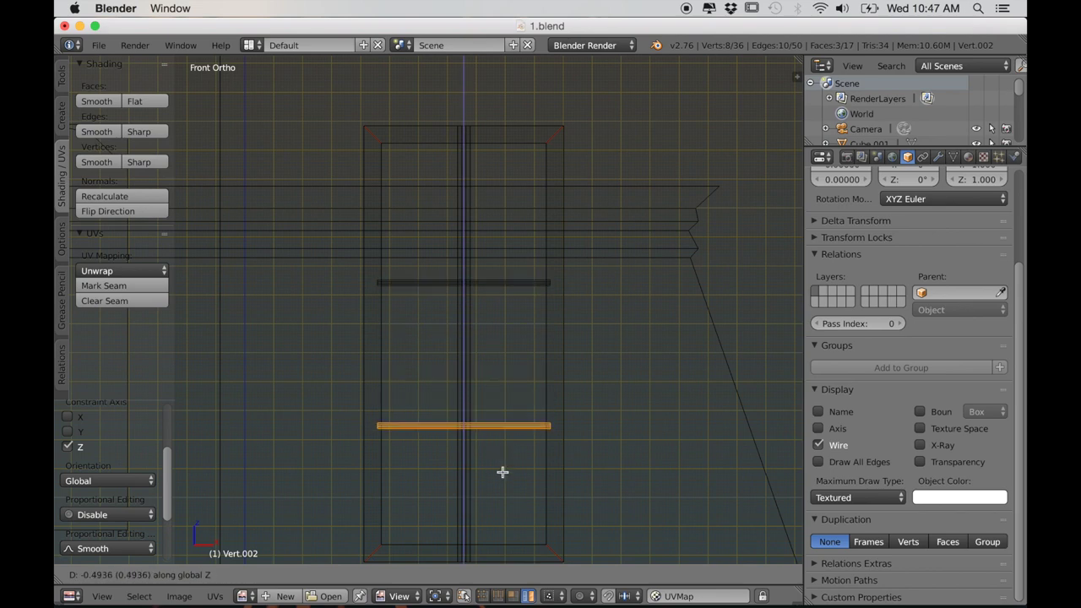
click(503, 467)
scroll(520, 434, down, 1)
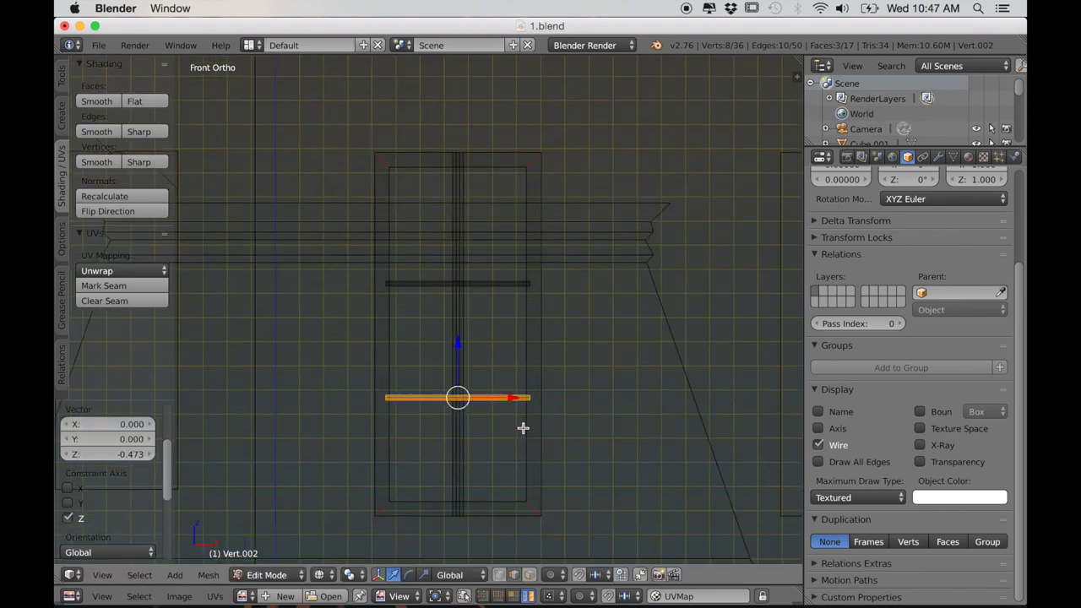
Step: Leave Edit Mode and inspect the window's frame and crossing bars in solid shading from an angle
shift+middle_drag(521, 434, 530, 398)
scroll(487, 439, down, 1)
key(Tab)
scroll(490, 441, down, 1)
key(z)
mouse_move(493, 445)
middle_down()
mouse_move(536, 464)
mouse_move(497, 451)
mouse_move(559, 453)
mouse_move(554, 442)
middle_up()
scroll(514, 454, up, 3)
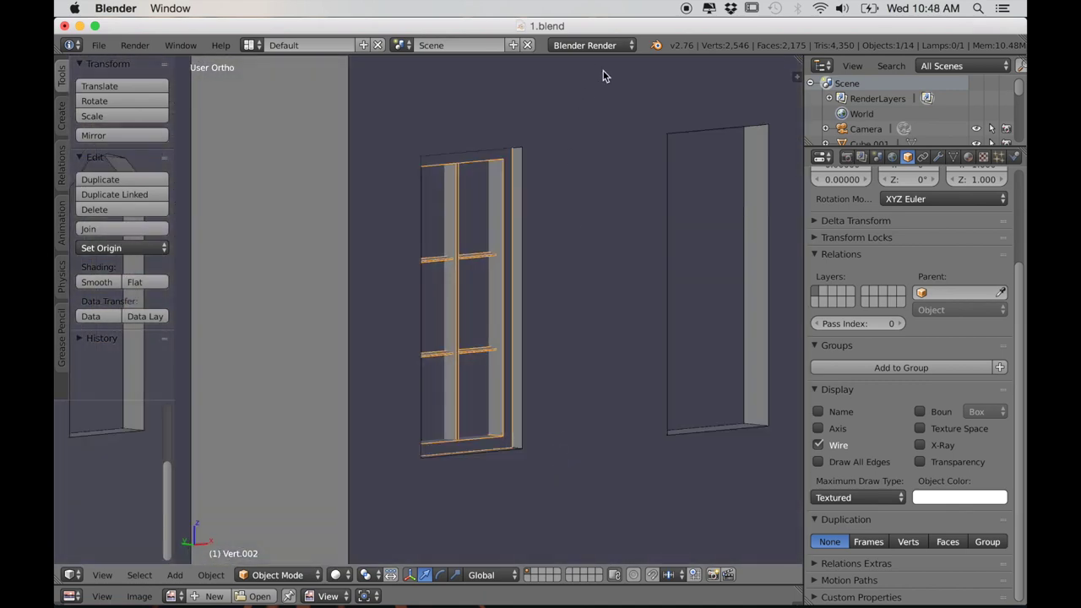
scroll(478, 200, down, 1)
middle_drag(479, 200, 474, 201)
Step: Select the whole window mesh and duplicate it along X into the neighbouring upper-floor opening in front wireframe view
key(Tab)
scroll(488, 247, up, 1)
key(a)
key(a)
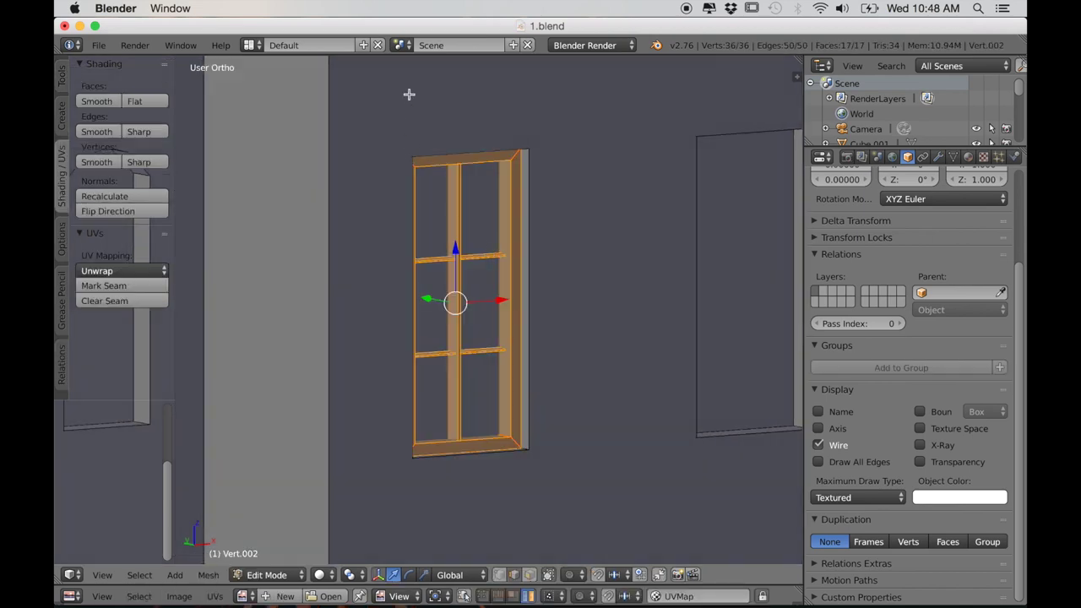
scroll(540, 219, down, 5)
middle_drag(538, 253, 536, 295)
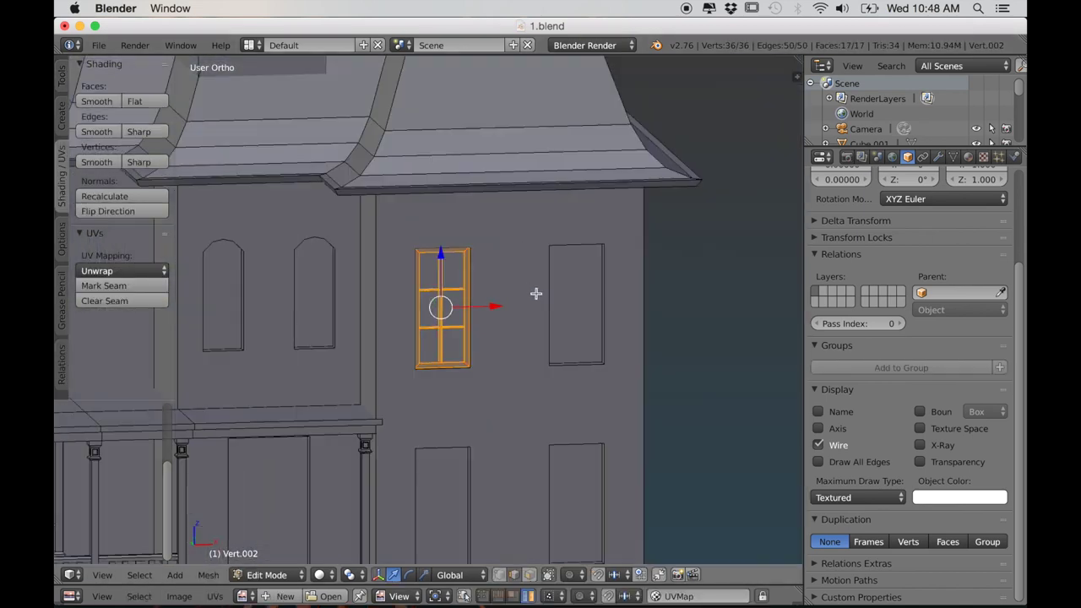
scroll(541, 313, down, 2)
scroll(558, 355, down, 6)
middle_drag(540, 346, 565, 346)
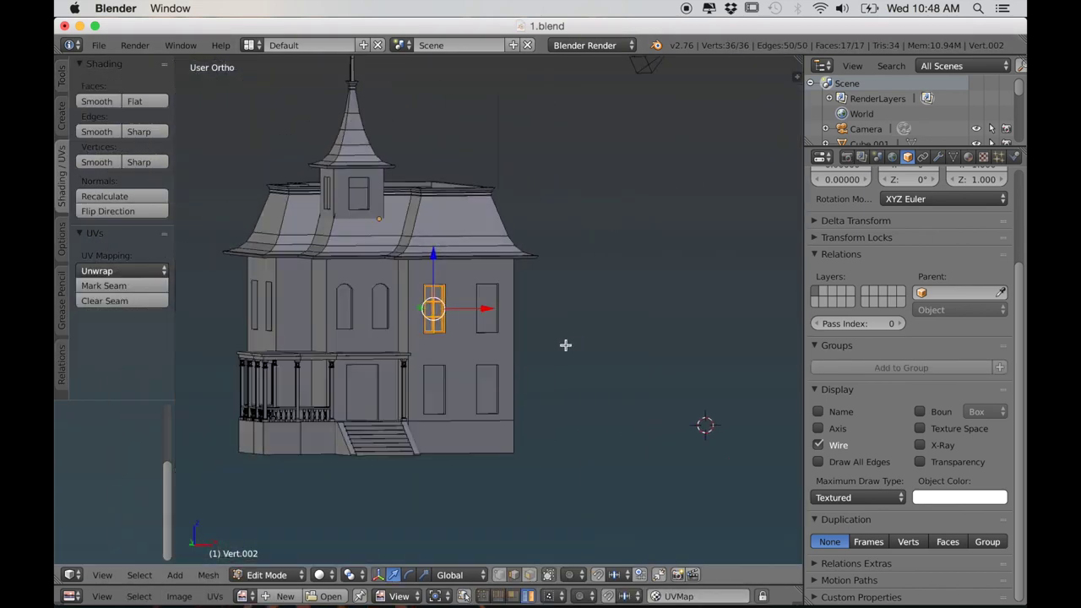
scroll(565, 345, up, 6)
key(KP_1)
scroll(546, 345, up, 4)
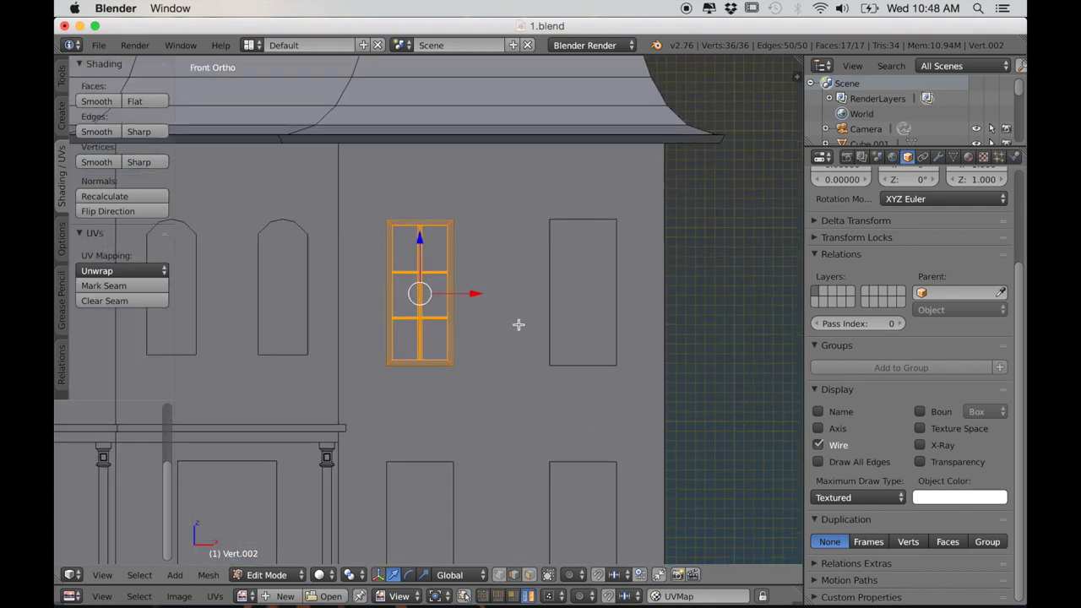
scroll(484, 343, up, 1)
shift+middle_drag(485, 343, 446, 357)
key(z)
key(shift+d)
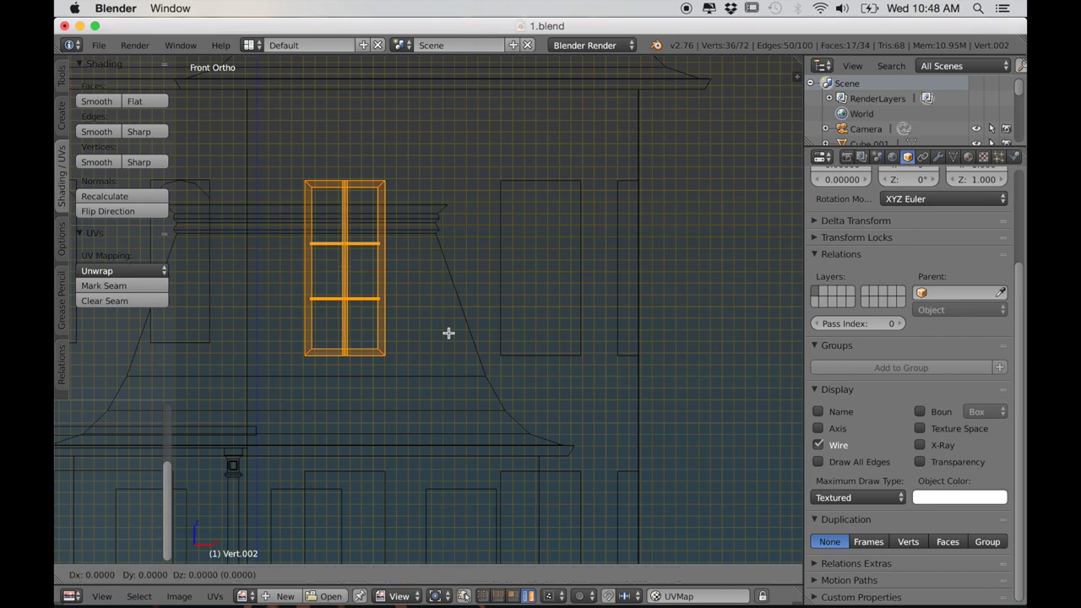
click(644, 363)
Step: Select both upper-floor windows and duplicate them about 2.48 downward along Z into the ground-floor openings
key(a)
key(a)
scroll(629, 364, down, 1)
shift+middle_drag(568, 370, 557, 265)
key(shift+d)
key(z)
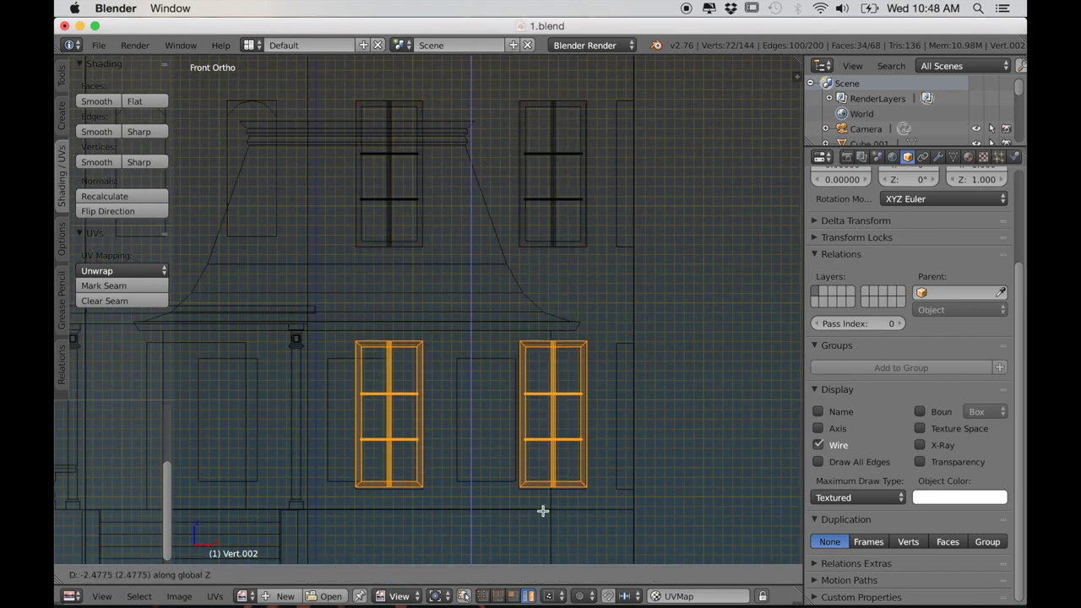
click(543, 512)
Step: Nudge the two ground-floor windows along Z and X in solid shading to line them up with their openings
key(z)
scroll(541, 499, up, 4)
shift+middle_drag(536, 486, 532, 229)
drag(512, 217, 513, 215)
drag(563, 268, 564, 267)
Step: Select only the duplicated upper-floor window and nudge it along X to fit its wall opening
scroll(562, 261, down, 5)
shift+middle_drag(559, 258, 562, 413)
key(a)
key(z)
key(b)
drag(470, 157, 603, 402)
key(z)
scroll(642, 271, up, 3)
shift+middle_drag(706, 228, 654, 262)
drag(610, 294, 614, 294)
Step: Select all four front windows, duplicate them and rotate the copies 90° about Z
scroll(613, 330, down, 7)
shift+middle_drag(613, 330, 679, 277)
key(z)
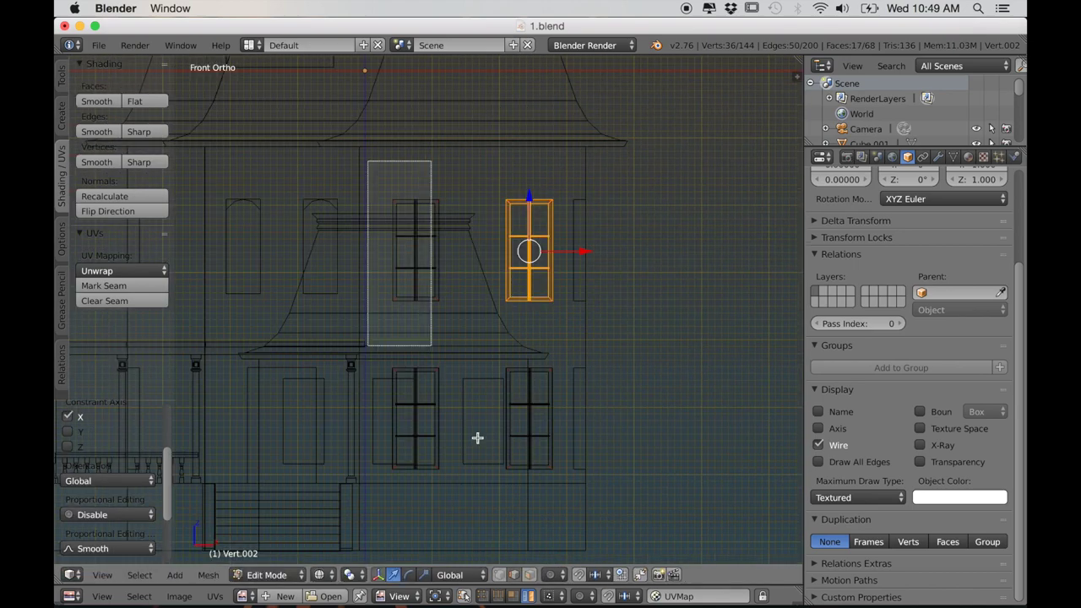
click(714, 412)
text(rz90)
key(Return)
Step: Move the four rotated windows along X out to the house's side wall
scroll(639, 342, up, 3)
shift+middle_drag(638, 343, 530, 339)
drag(657, 354, 632, 366)
scroll(631, 366, down, 7)
middle_drag(629, 365, 444, 354)
drag(390, 348, 606, 332)
Step: Move the four side windows along Y in right orthographic view to match the side wall's openings
key(KP_3)
key(n)
click(752, 256)
key(n)
scroll(679, 444, up, 3)
key(g)
key(y)
scroll(581, 481, up, 1)
shift+middle_drag(581, 480, 621, 391)
drag(644, 426, 636, 427)
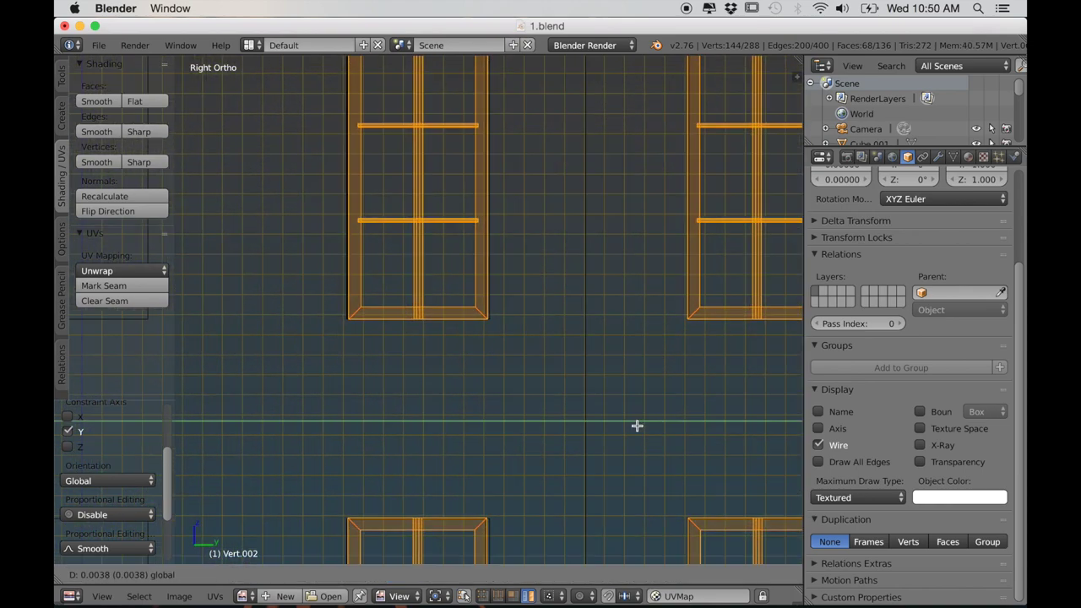
Step: Select one vertical pair of side windows and nudge it along Y to centre it in its openings
key(z)
scroll(562, 468, down, 4)
shift+middle_drag(562, 468, 447, 456)
key(z)
key(a)
key(b)
drag(409, 126, 553, 556)
scroll(593, 517, up, 6)
shift+middle_drag(591, 439, 466, 536)
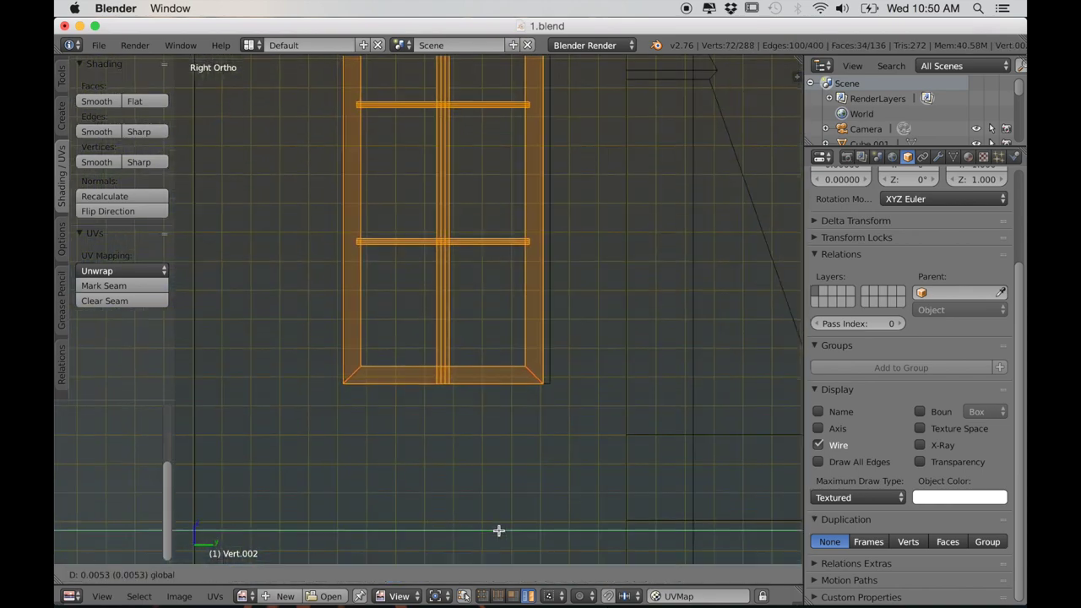
drag(500, 529, 507, 529)
Step: Select all four side windows, duplicate them and rotate the copies 180° about Z
scroll(555, 502, down, 8)
key(a)
key(b)
drag(269, 190, 506, 517)
scroll(556, 503, down, 3)
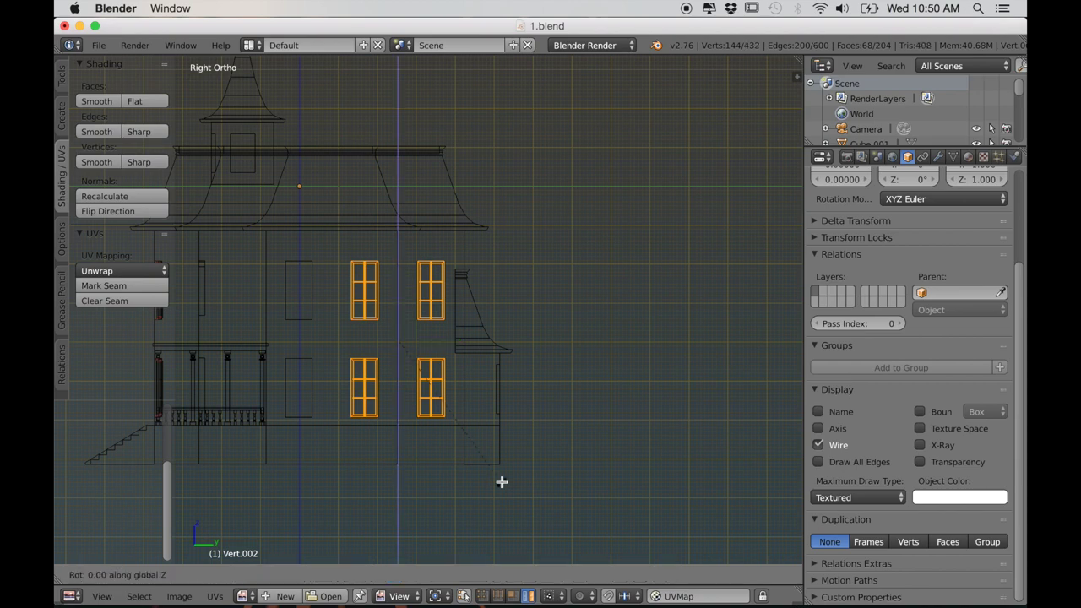
text(180)
key(Return)
Step: Move the four turned windows along X to the opposite side wall and check their depth in front view
middle_drag(501, 483, 380, 523)
drag(369, 299, 625, 330)
key(KP_1)
shift+middle_drag(439, 456, 658, 456)
scroll(541, 447, up, 7)
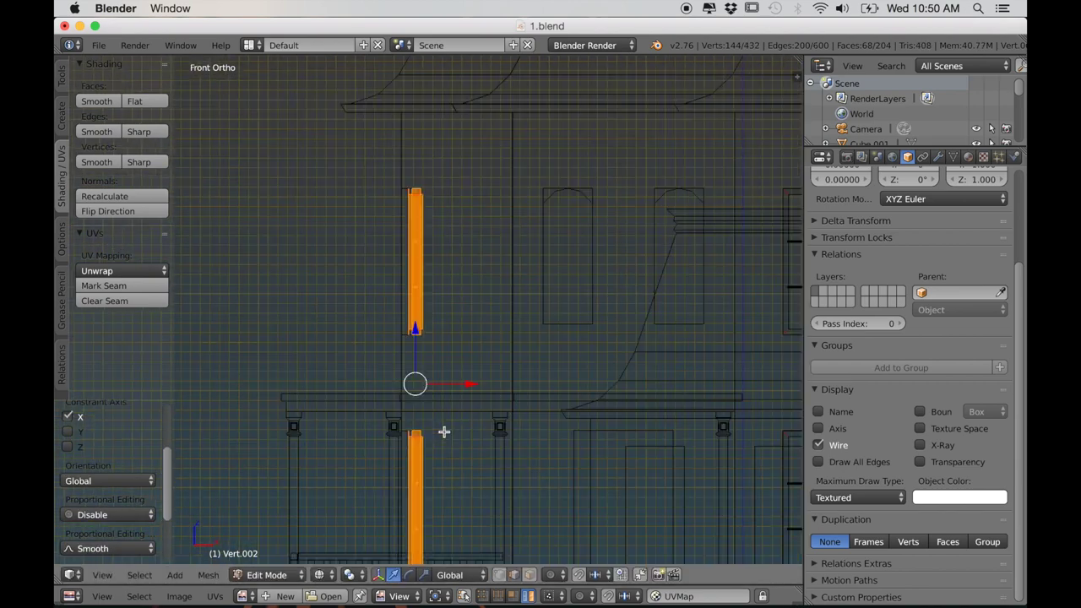
Step: Move the four windows along Y in left orthographic view to align them with that wall's openings
scroll(464, 414, down, 5)
middle_drag(371, 408, 524, 396)
key(ctrl+KP_3)
mouse_move(425, 355)
mouse_down()
mouse_move(525, 358)
mouse_move(516, 361)
mouse_up()
scroll(550, 414, up, 5)
key(z)
scroll(557, 376, up, 2)
drag(572, 384, 560, 386)
Step: Select one vertical pair of windows on the left side wall and nudge it along Y into its openings
scroll(568, 400, down, 4)
key(a)
key(z)
key(b)
drag(496, 131, 598, 551)
scroll(591, 472, up, 4)
shift+middle_drag(658, 379, 554, 475)
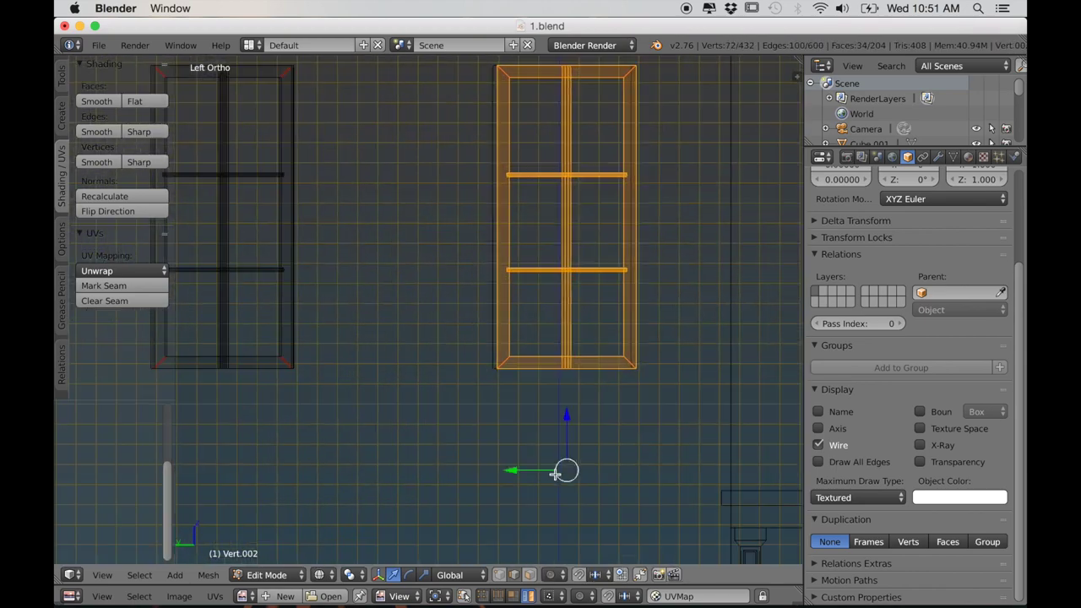
drag(539, 471, 553, 471)
Step: Leave Edit Mode and inspect the placed windows around the house in solid shading and perspective view
scroll(552, 471, down, 5)
key(z)
middle_drag(612, 477, 550, 499)
scroll(566, 503, down, 3)
mouse_move(629, 503)
middle_down()
mouse_move(589, 509)
mouse_move(587, 530)
middle_up()
key(KP_5)
key(Tab)
scroll(582, 524, down, 3)
middle_drag(498, 490, 557, 423)
scroll(490, 462, up, 8)
middle_drag(499, 439, 537, 436)
Step: Select a single side-wall window in Edit Mode and duplicate it 3.887 along Y beyond the rear of the house
key(Tab)
key(a)
key(z)
key(b)
drag(299, 203, 440, 409)
scroll(439, 421, down, 7)
middle_drag(540, 420, 473, 413)
key(shift+d)
key(y)
click(372, 412)
Step: Rotate the duplicated window 90° about Z and move it along X in front of the rear extension
middle_drag(338, 414, 431, 456)
text(r-9)
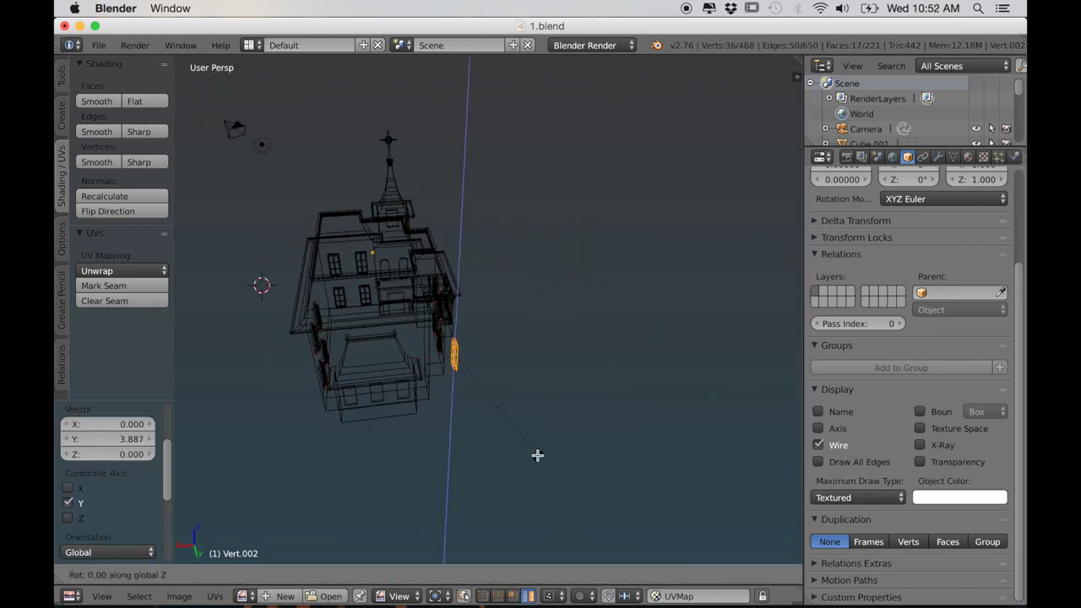
text(90)
key(Return)
key(g)
key(x)
click(335, 369)
Step: Lower the window along Z in back orthographic view to the height of the rear extension's outer opening
key(ctrl+KP_1)
key(g)
key(z)
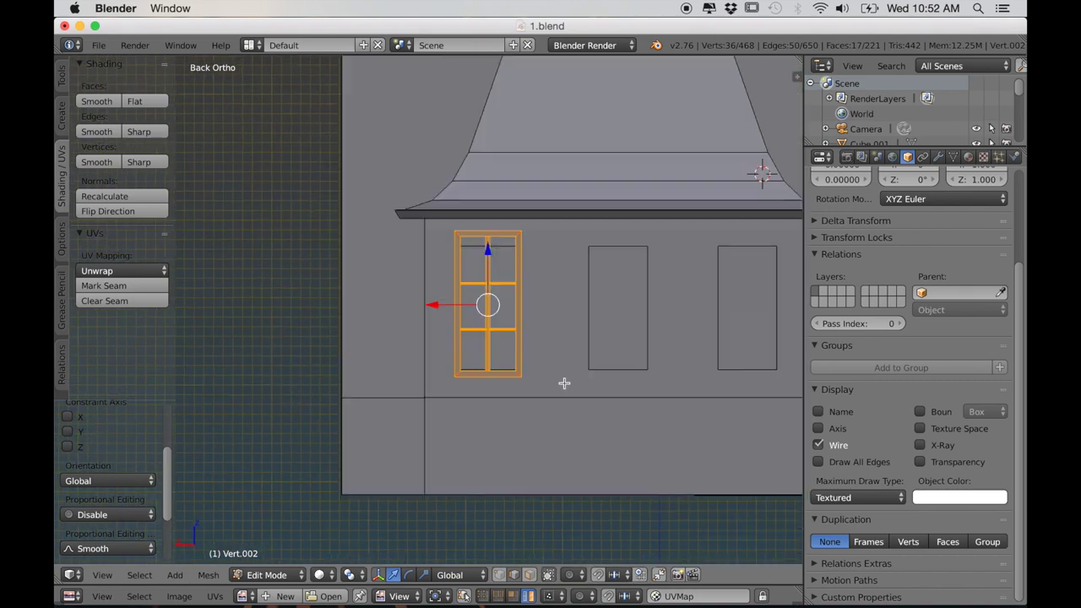
scroll(564, 383, up, 4)
shift+middle_drag(564, 384, 521, 413)
drag(506, 280, 507, 295)
Step: Scale the window down to the rear opening's size and nudge it along X and Z into place
scroll(690, 415, up, 1)
key(s)
click(666, 406)
drag(475, 353, 478, 352)
drag(527, 299, 527, 298)
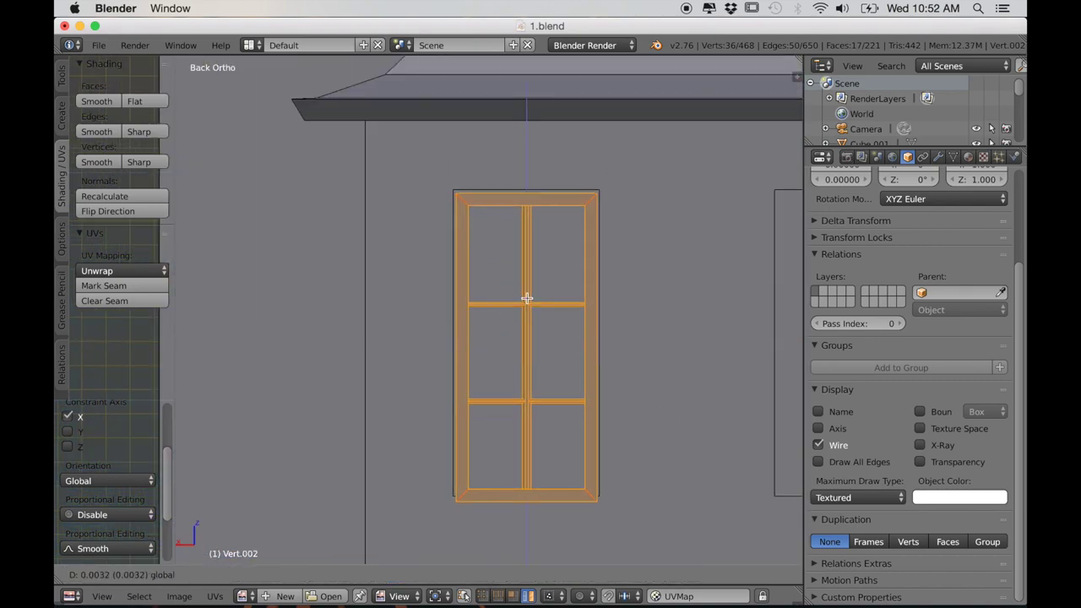
Step: Move the fitted window along Y until it sits inside the rear extension's outer opening
click(627, 339)
middle_drag(464, 342, 558, 373)
drag(684, 424, 649, 405)
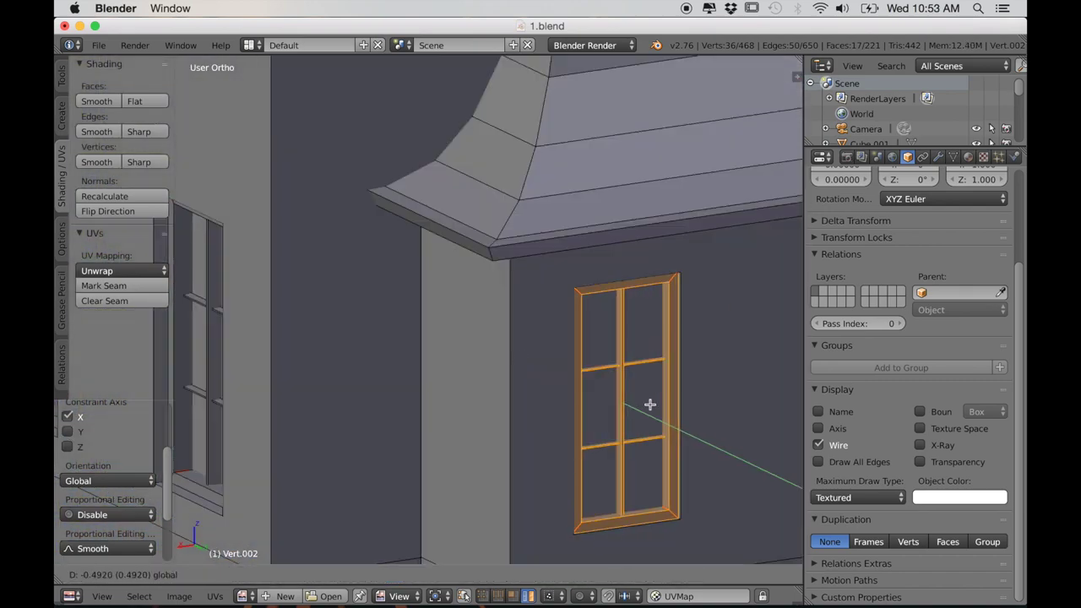
scroll(650, 404, down, 4)
middle_drag(702, 405, 625, 393)
scroll(625, 394, up, 4)
middle_drag(507, 397, 462, 424)
scroll(548, 413, down, 2)
Step: Duplicate the window -1.334 along X into the rear extension's second opening in back orthographic view
key(ctrl+KP_1)
shift+middle_drag(647, 397, 504, 405)
key(shift+d)
key(x)
click(758, 425)
shift+middle_drag(629, 454, 541, 458)
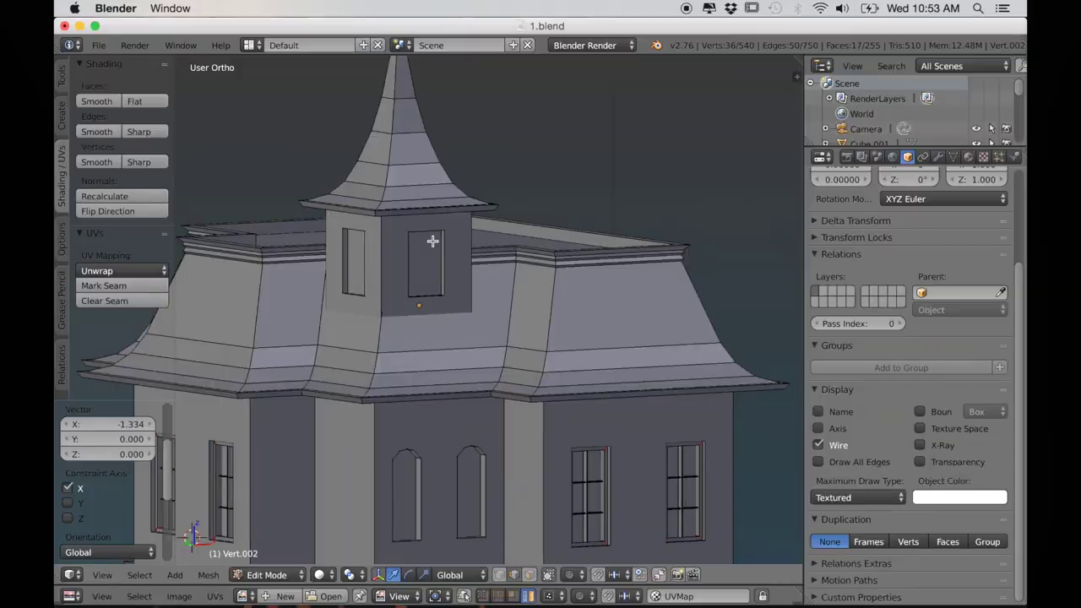
Step: Select the tower's front pane face in Edit Mode and duplicate it about -0.034 along Y
key(Tab)
scroll(452, 279, up, 5)
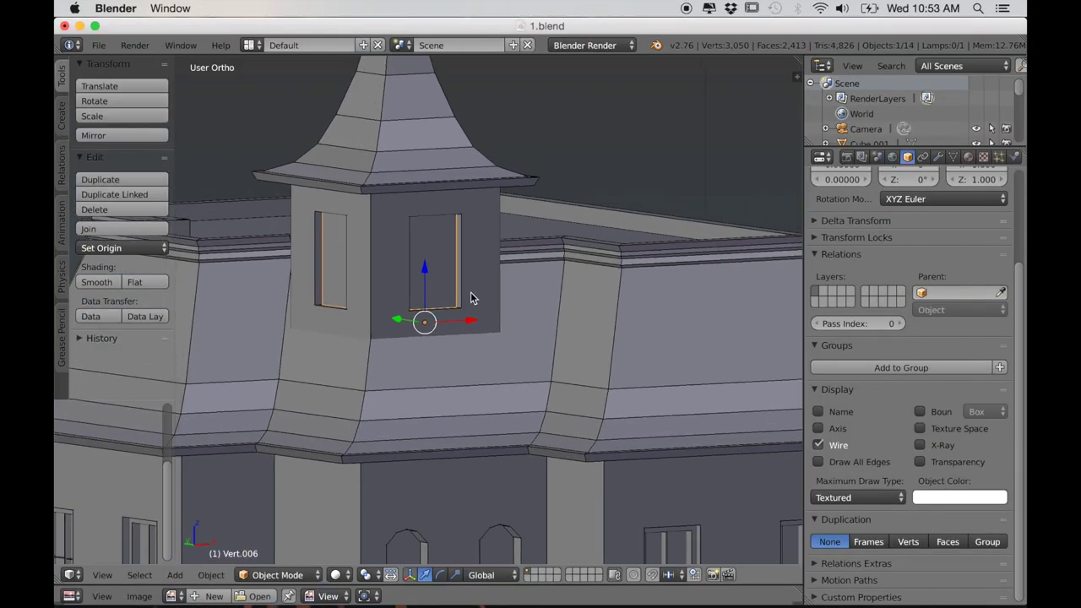
scroll(499, 317, up, 4)
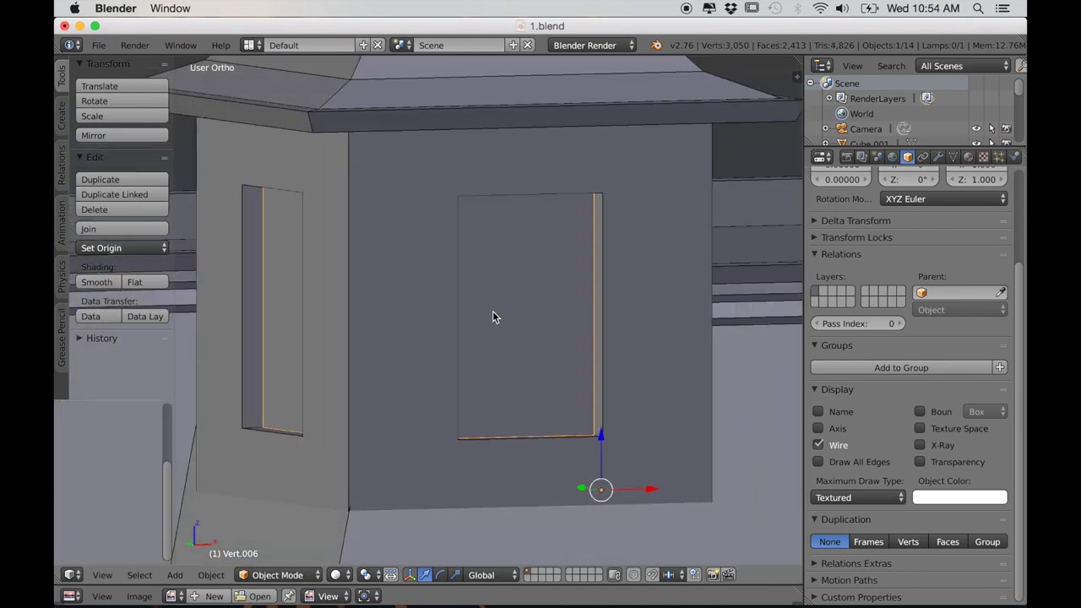
key(Tab)
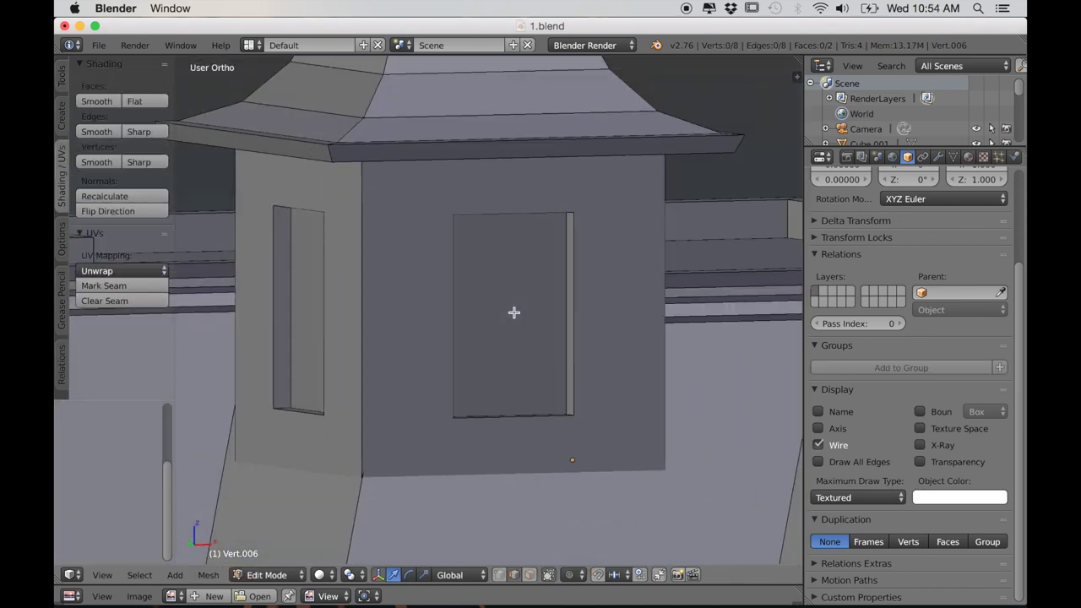
right_click(517, 370)
scroll(517, 369, down, 2)
key(KP_5)
middle_drag(517, 369, 475, 392)
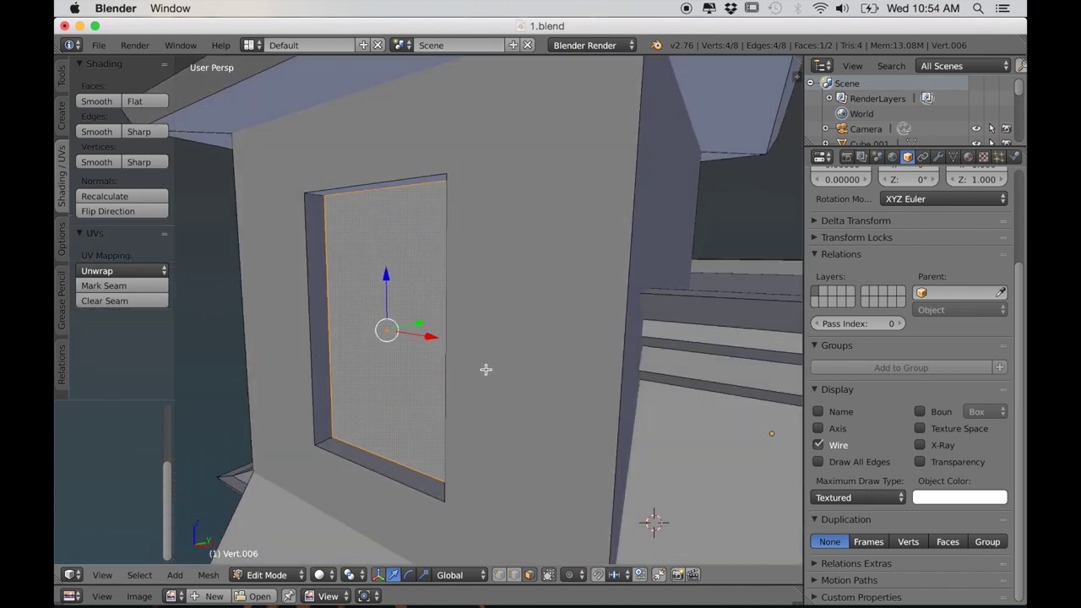
key(e)
key(y)
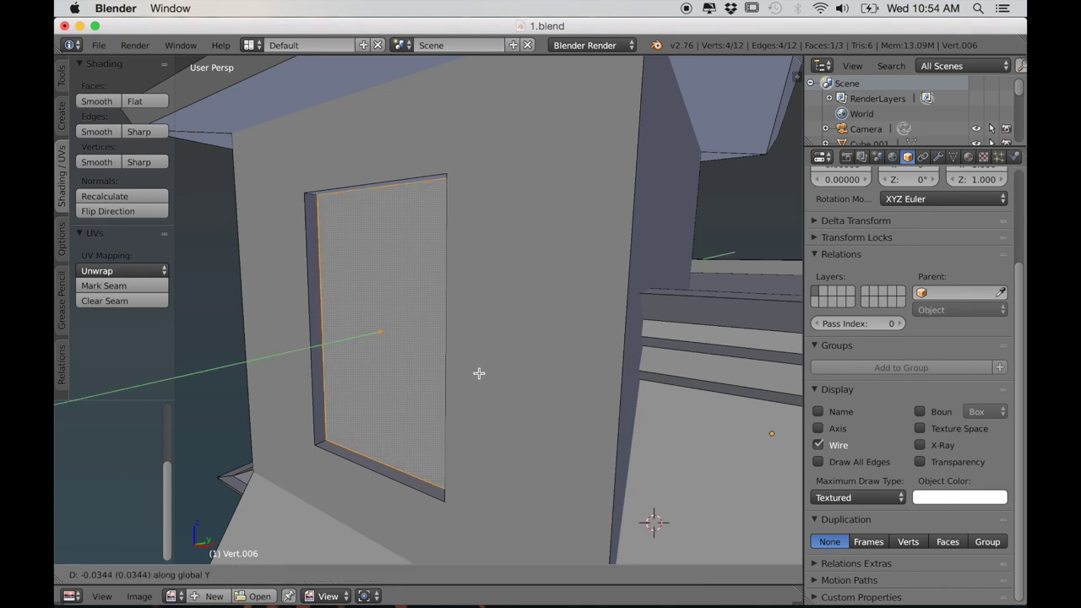
click(479, 372)
Step: Separate the duplicated pane face into its own object and return to Object Mode
key(p)
click(479, 375)
key(Tab)
key(g)
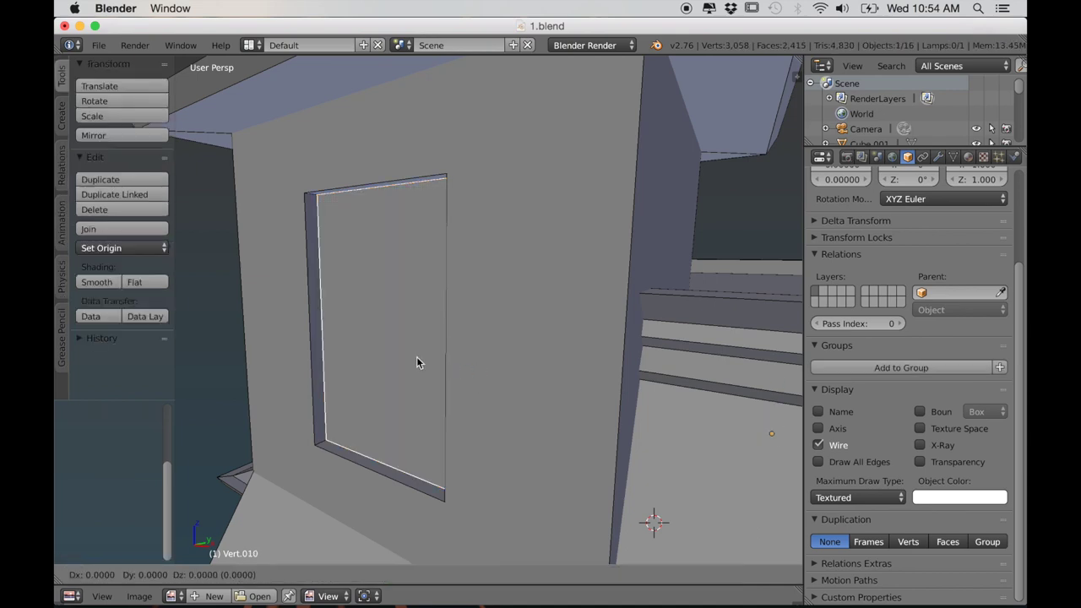
click(416, 357)
key(x)
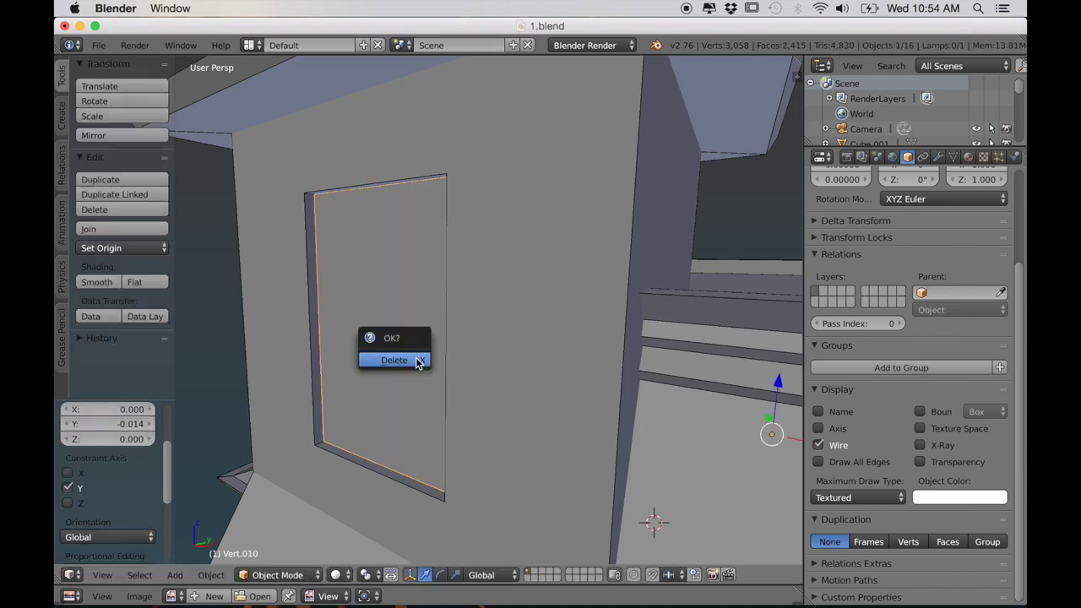
click(416, 357)
Step: Duplicate the separated tower pane's face in Edit Mode about -0.017 along Y
right_click(415, 357)
key(Tab)
key(g)
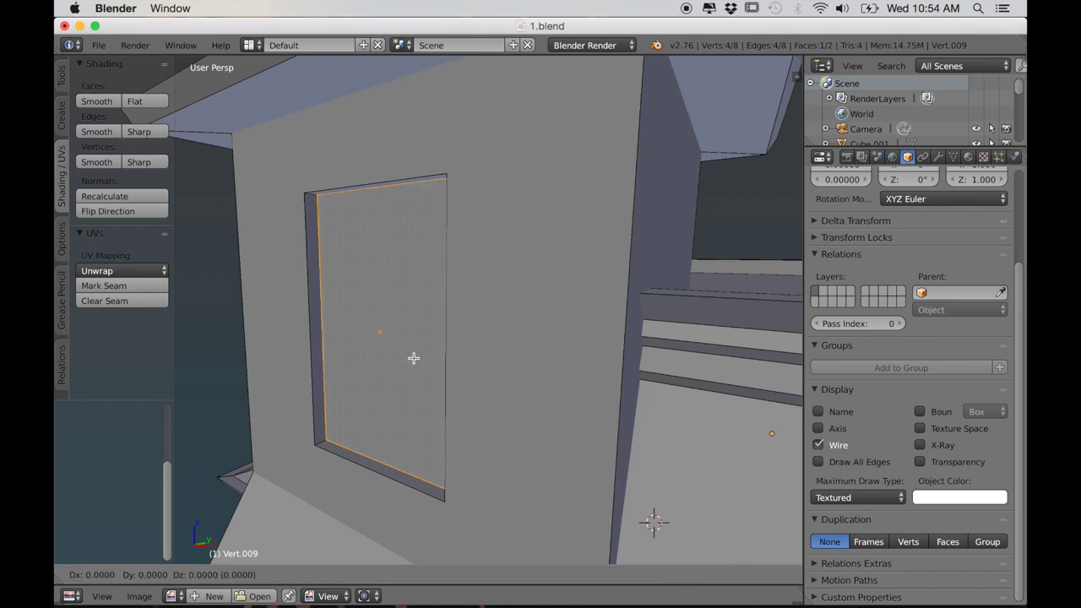
key(y)
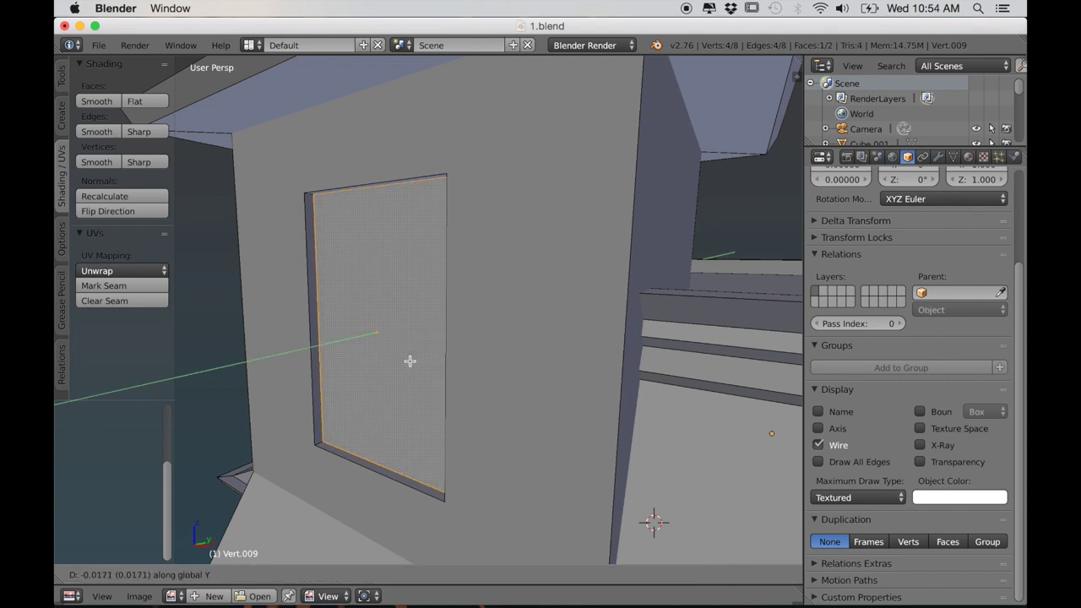
click(409, 361)
Step: Inset the front pane face, extrude the inner face 0.048 inward and delete it to leave an open frame
middle_drag(409, 360, 430, 422)
key(i)
click(526, 432)
key(e)
click(436, 410)
key(x)
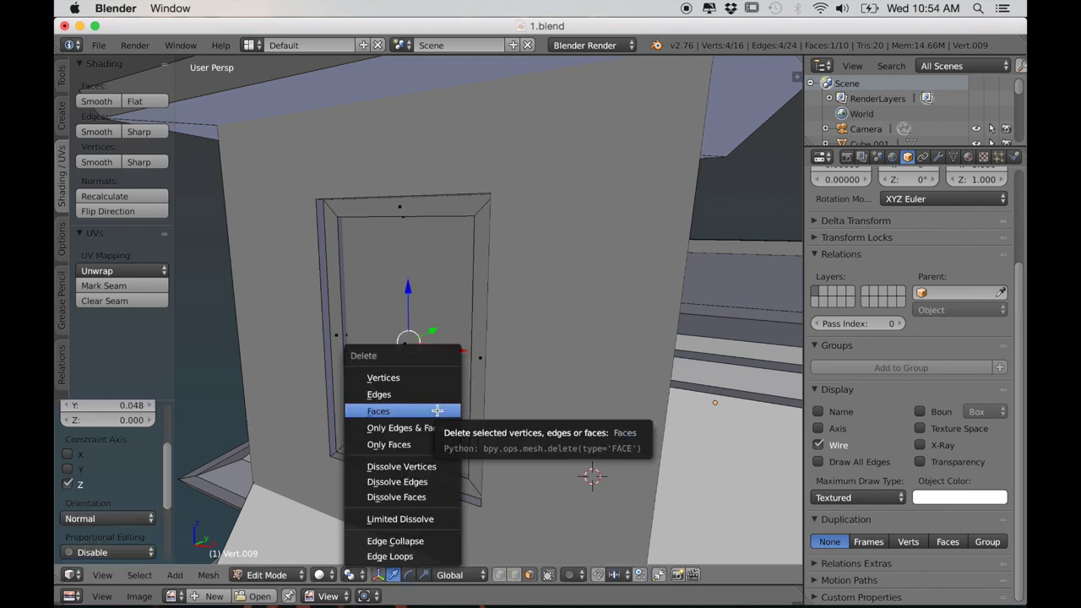
click(437, 406)
Step: Scale the remaining pane face along Z into a narrow horizontal bar across the middle of the frame
key(s)
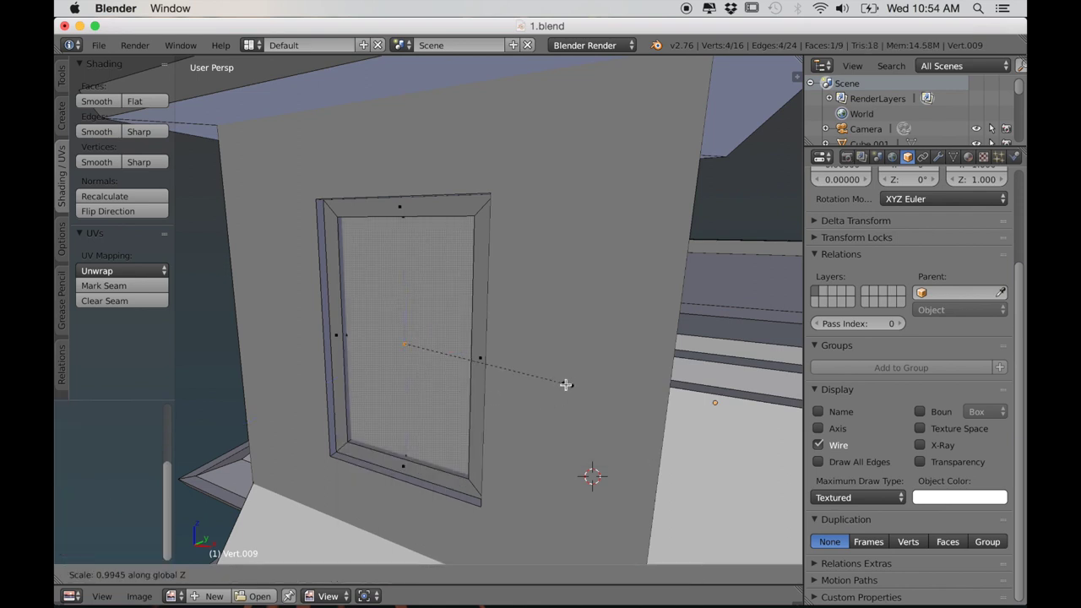
click(416, 352)
middle_drag(451, 402, 449, 408)
scroll(449, 408, up, 3)
key(s)
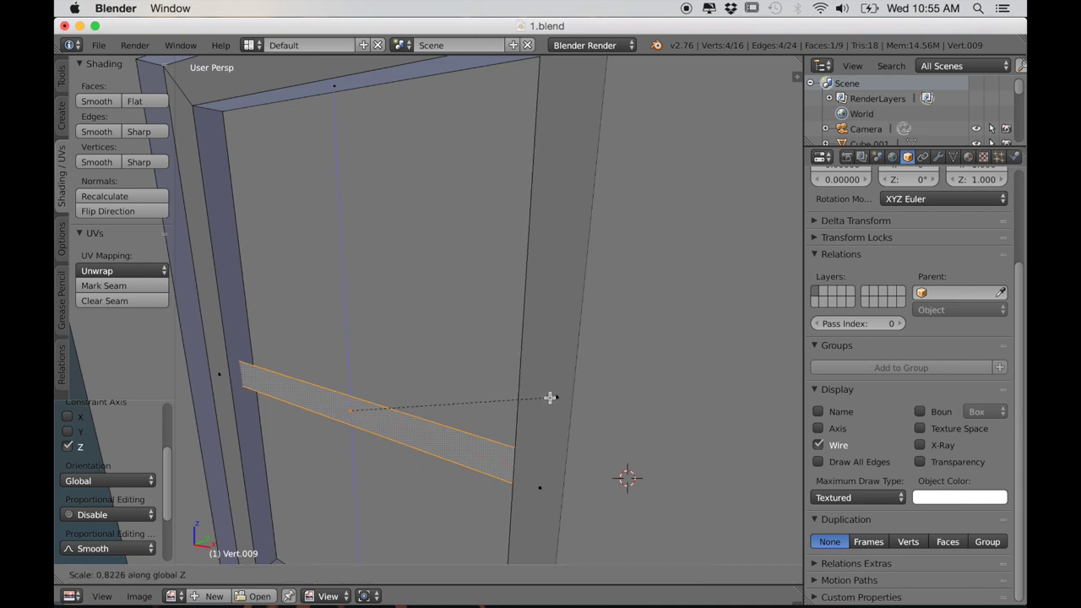
click(552, 397)
Step: Extrude the crossbar's upper and lower edges 0.038 along Y to give the bar depth
click(406, 448)
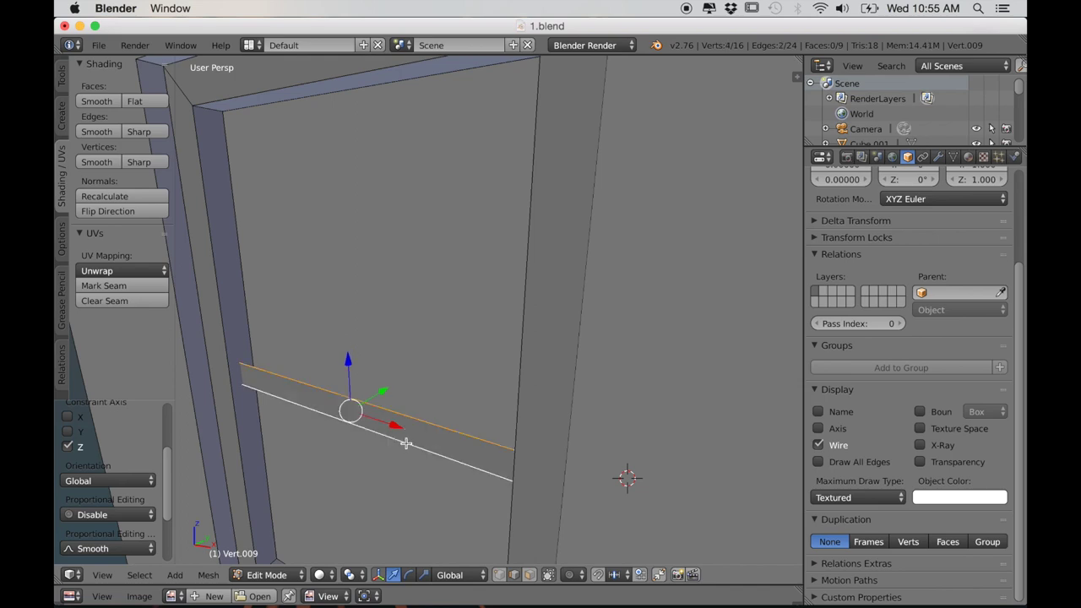
key(e)
key(y)
click(404, 441)
scroll(405, 441, down, 8)
mouse_move(405, 442)
middle_down()
mouse_move(446, 427)
mouse_move(426, 439)
middle_up()
scroll(446, 426, up, 6)
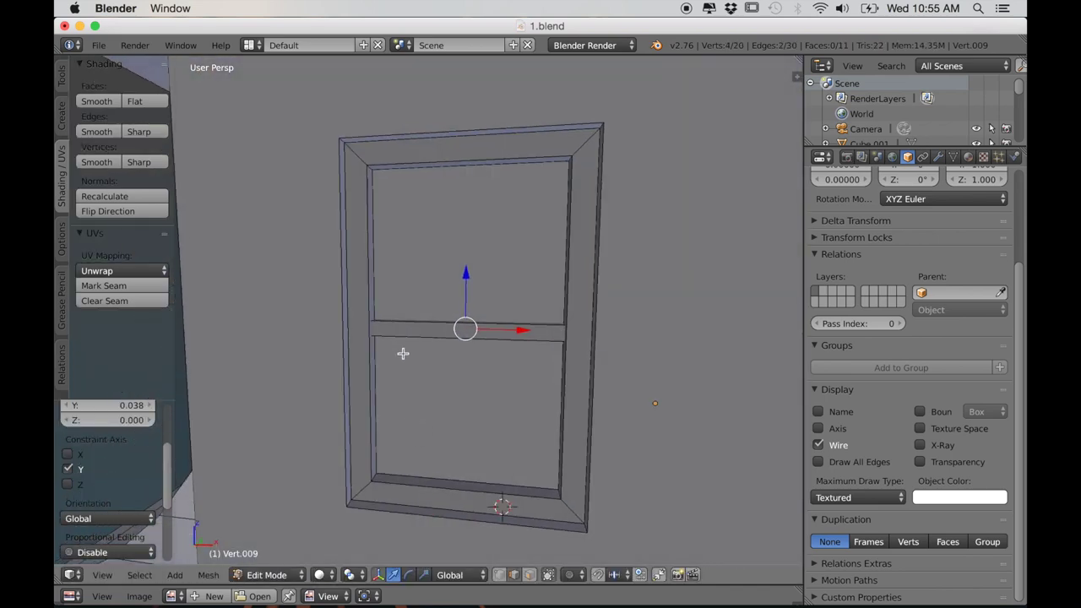
Step: Duplicate the whole tower window -0.926 along X and rotate the copy 90° about Z
key(a)
scroll(403, 356, down, 5)
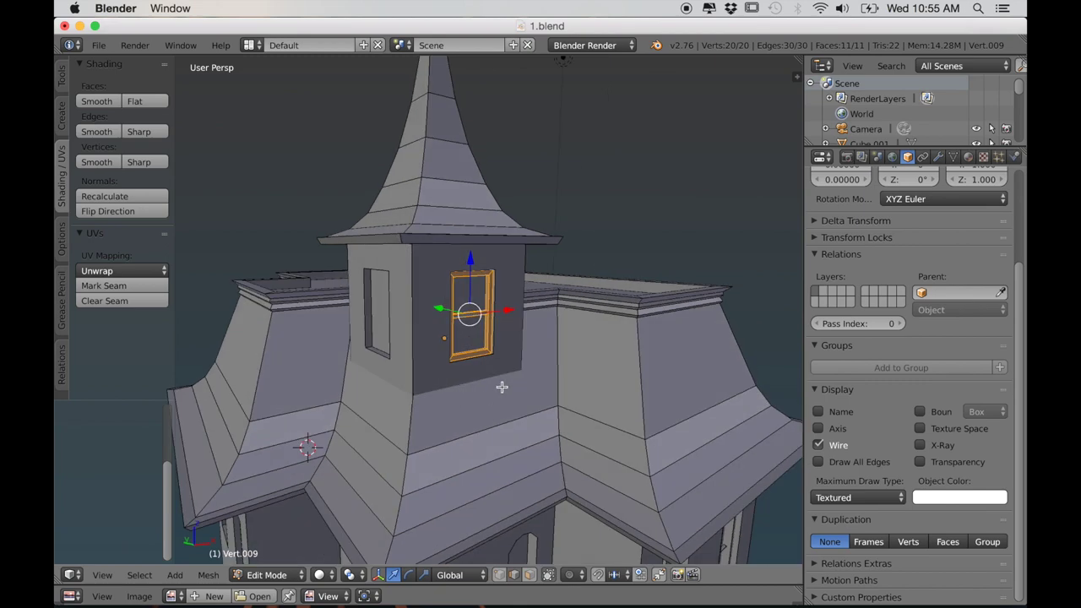
key(shift+d)
key(x)
click(437, 406)
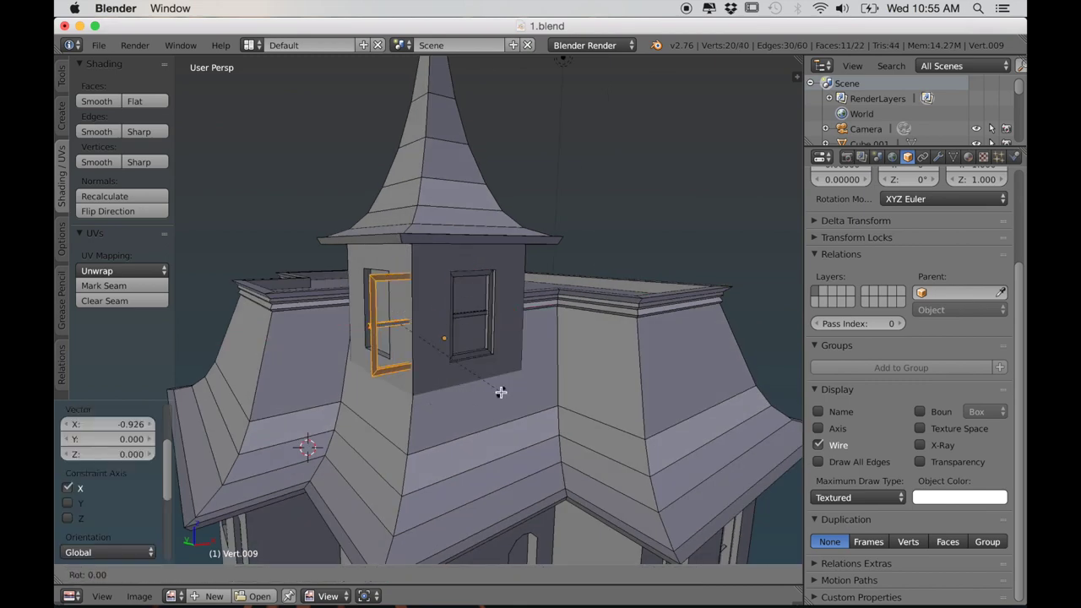
text(90)
key(Return)
Step: Move the rotated window along Y into the opening on the tower's side wall
scroll(506, 380, up, 5)
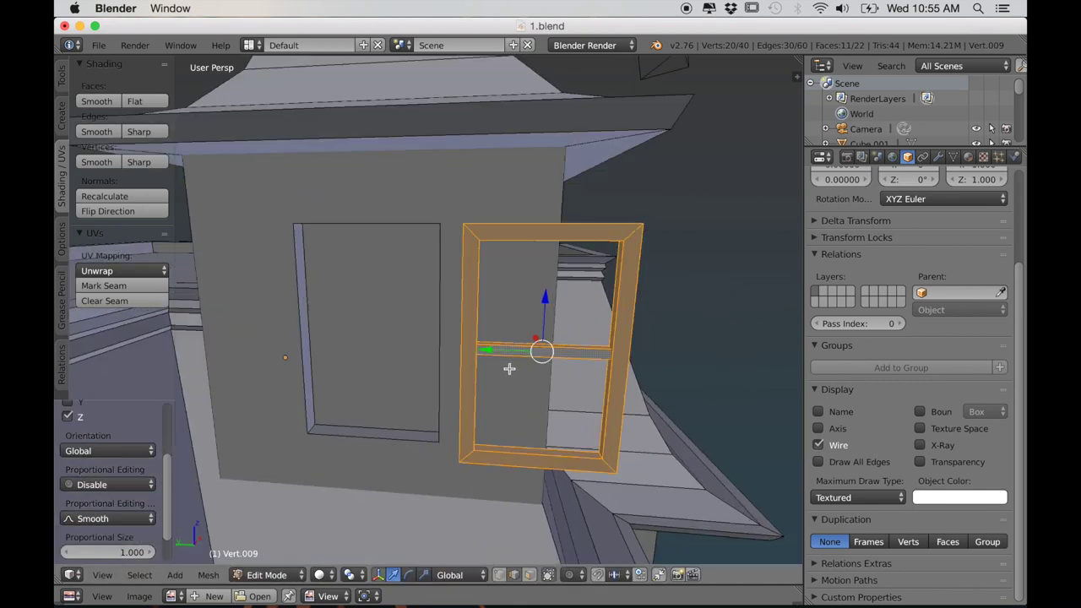
drag(497, 350, 347, 341)
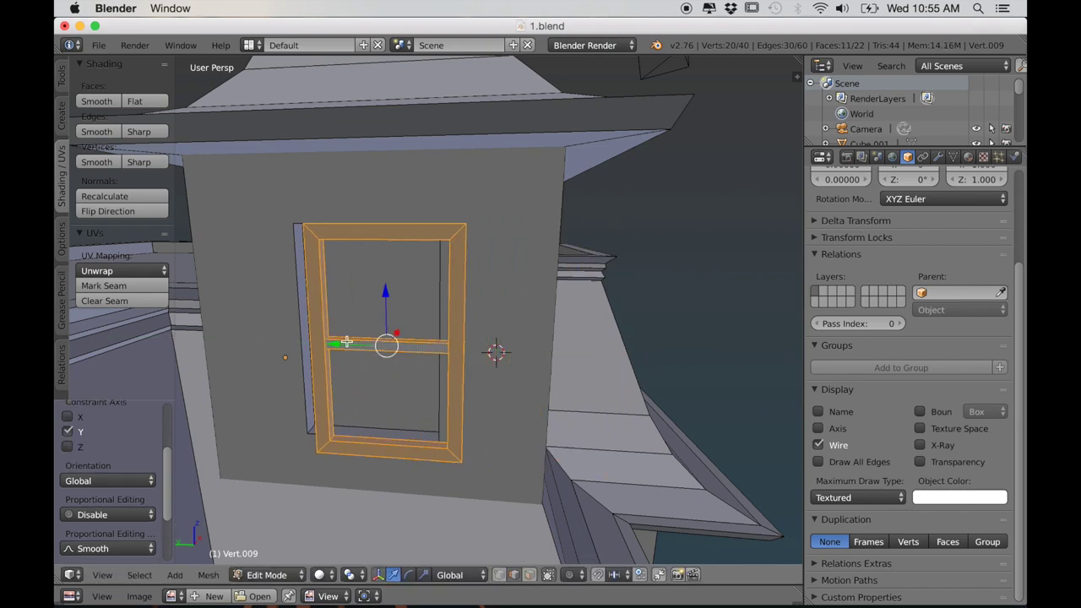
key(ctrl+KP_3)
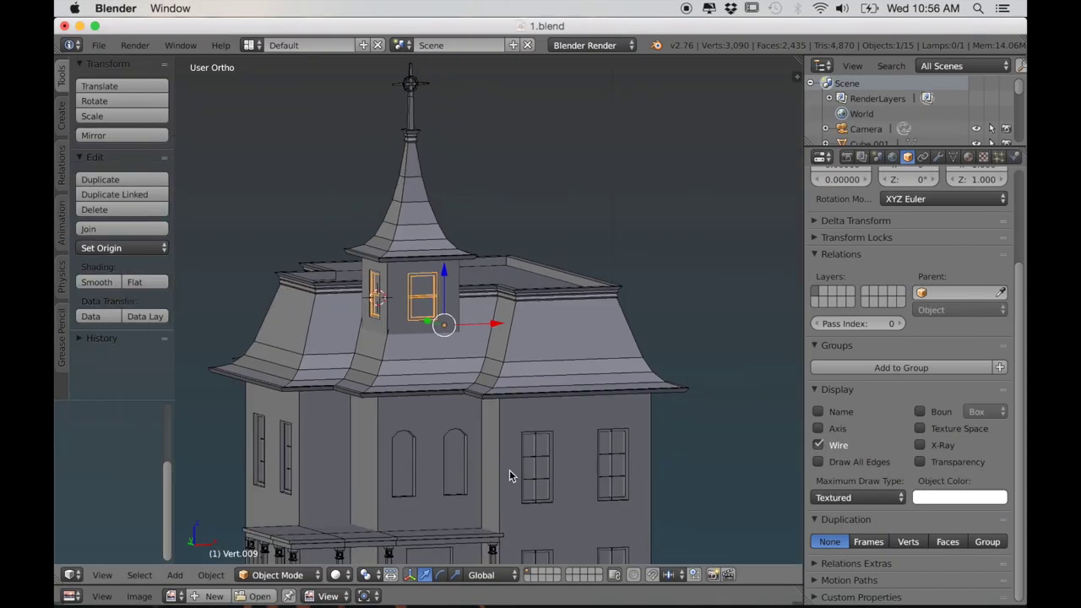
Step: Join the tower windows with the house's main window object
scroll(509, 476, up, 2)
shift+right_click(569, 471)
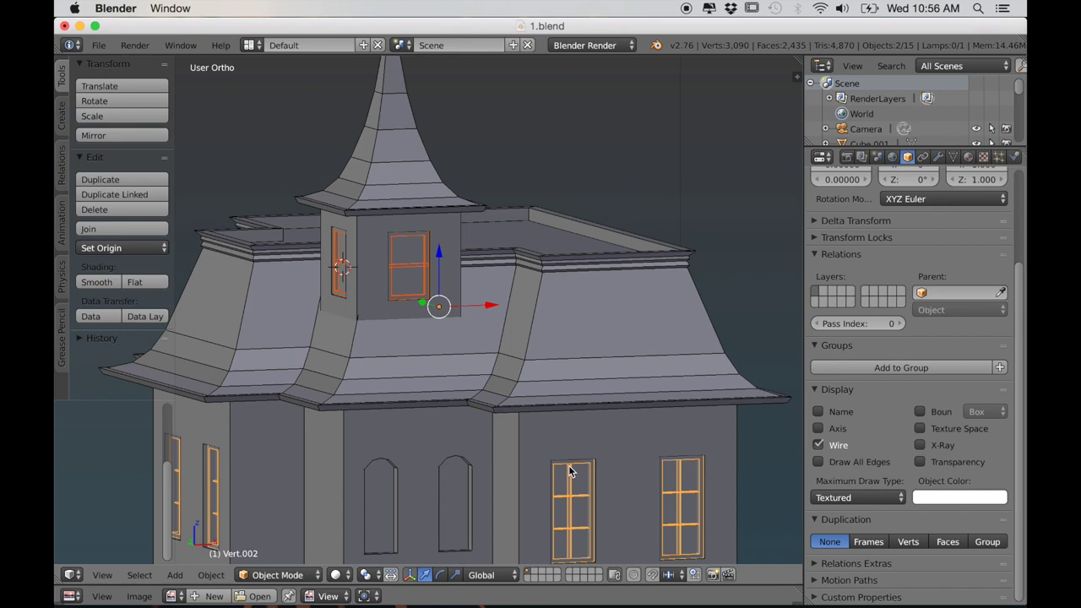
key(ctrl+j)
Step: Mark the diagonal corner edges of both tower window frames as seams in Edit Mode
scroll(521, 388, up, 6)
shift+middle_drag(499, 361, 401, 379)
scroll(540, 402, up, 2)
key(Tab)
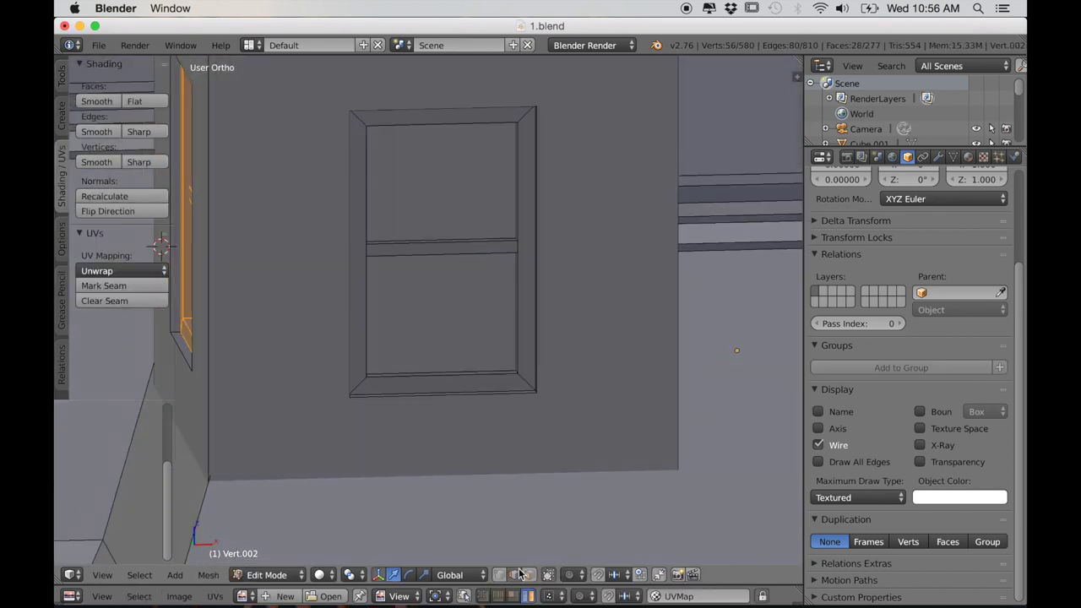
right_click(369, 386)
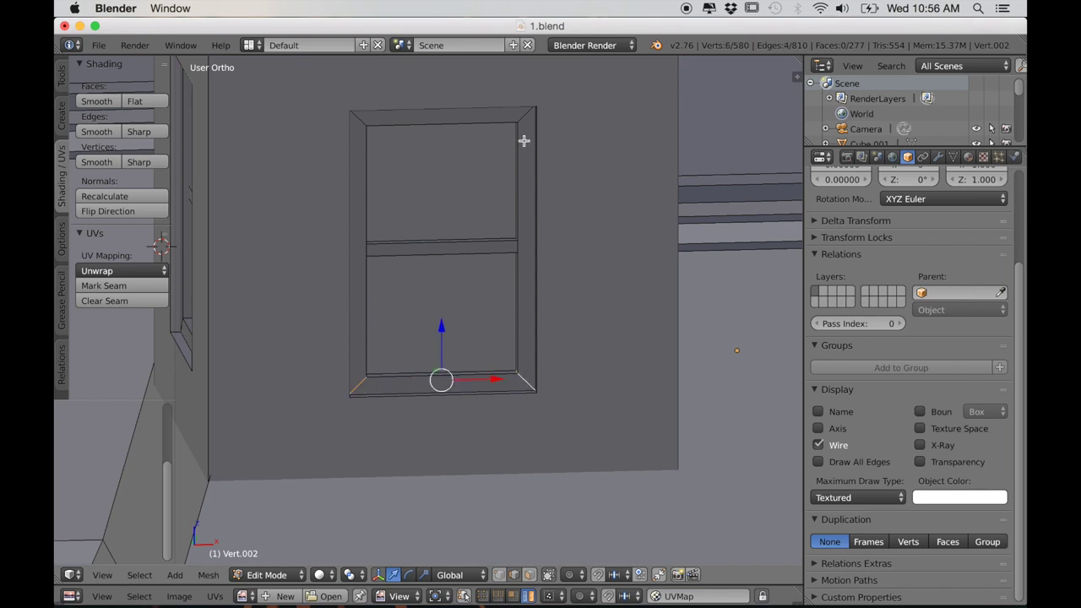
middle_drag(347, 262, 457, 366)
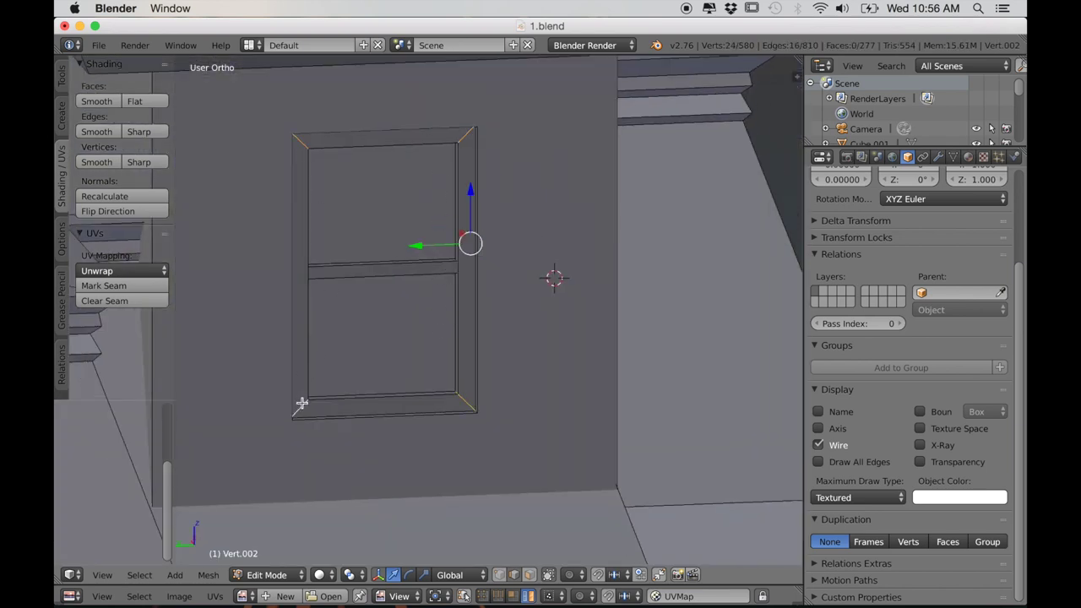
key(ctrl+e)
click(269, 329)
Step: Duplicate the outline edge loop of the first arched opening in place and separate it into its own object
scroll(270, 336, down, 5)
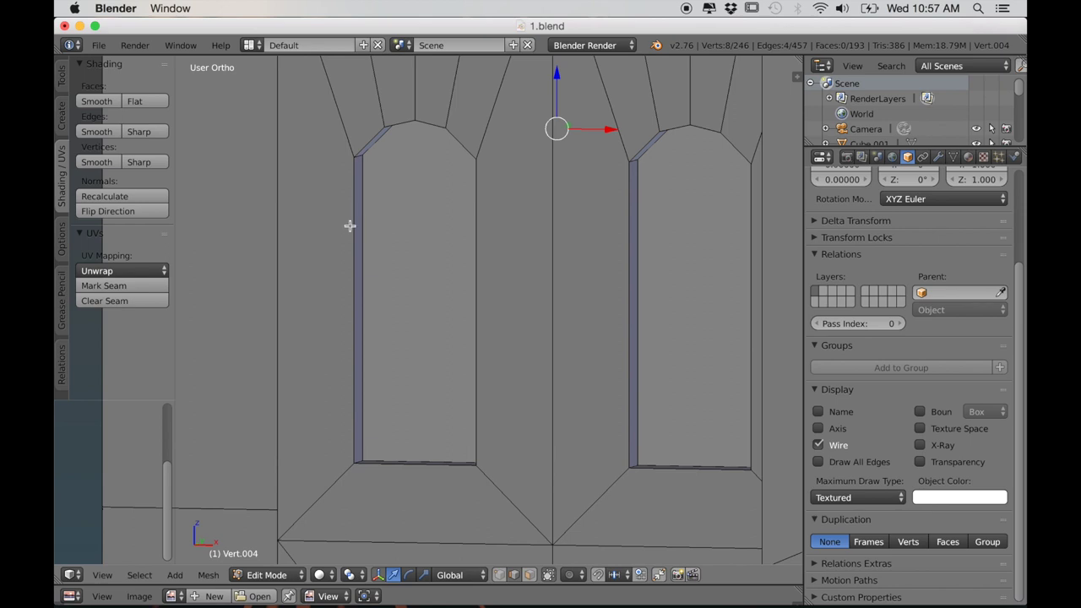
middle_drag(492, 341, 489, 344)
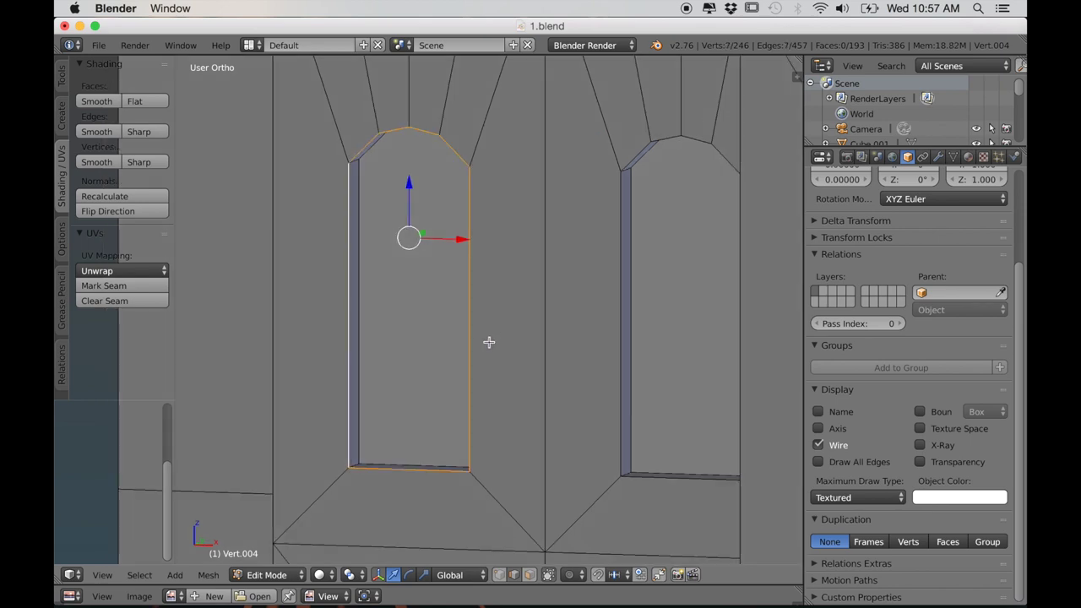
right_click(455, 343)
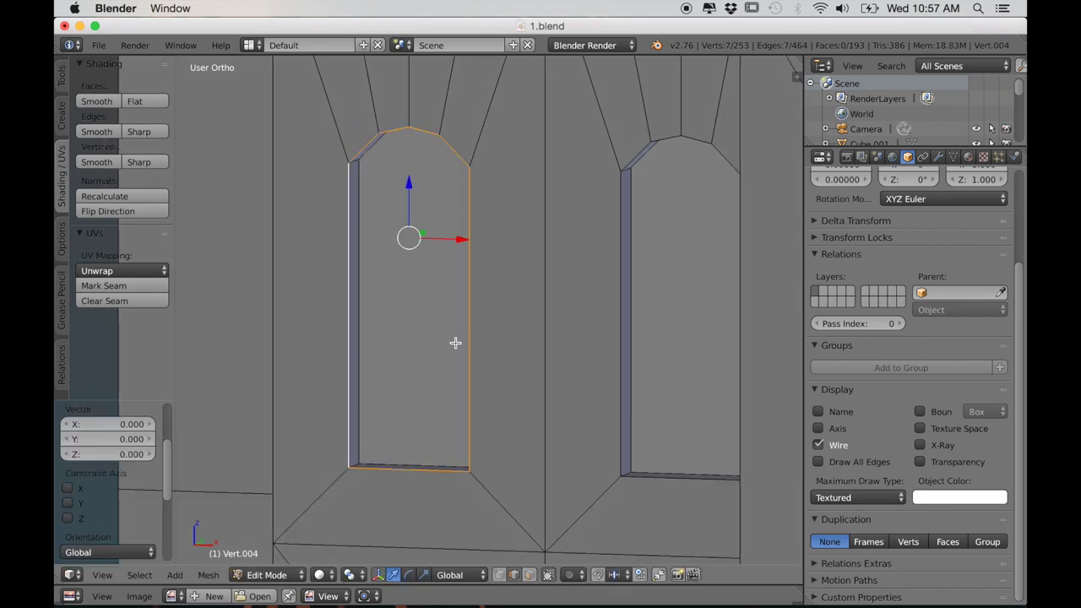
key(p)
click(483, 364)
key(Tab)
Step: Extrude the separated arch outline and scale it inward to about 0.9 to form a frame
right_click(347, 319)
right_click(347, 316)
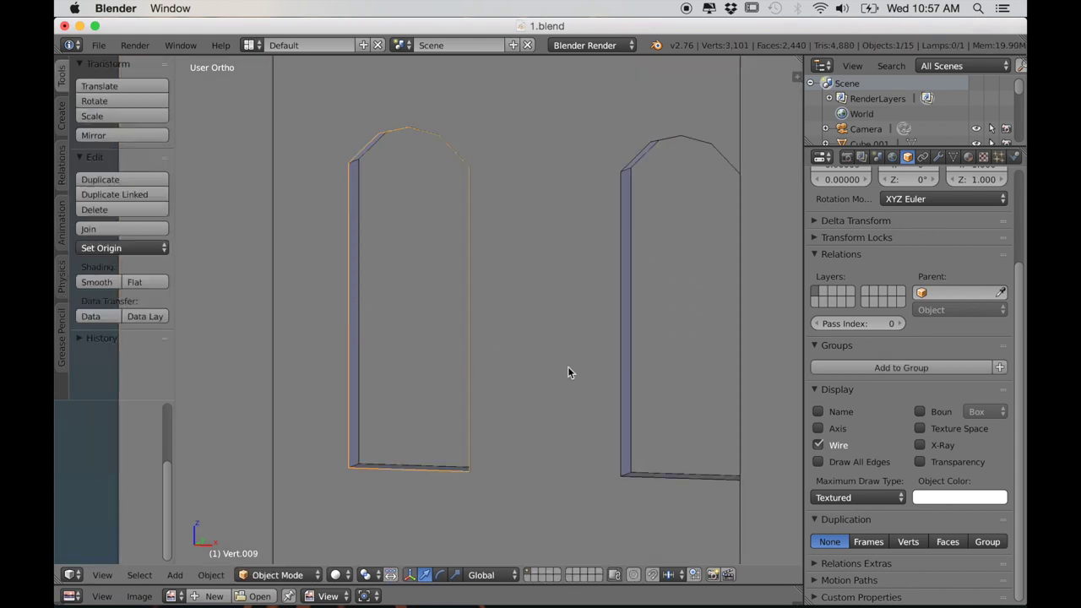
key(Tab)
key(e)
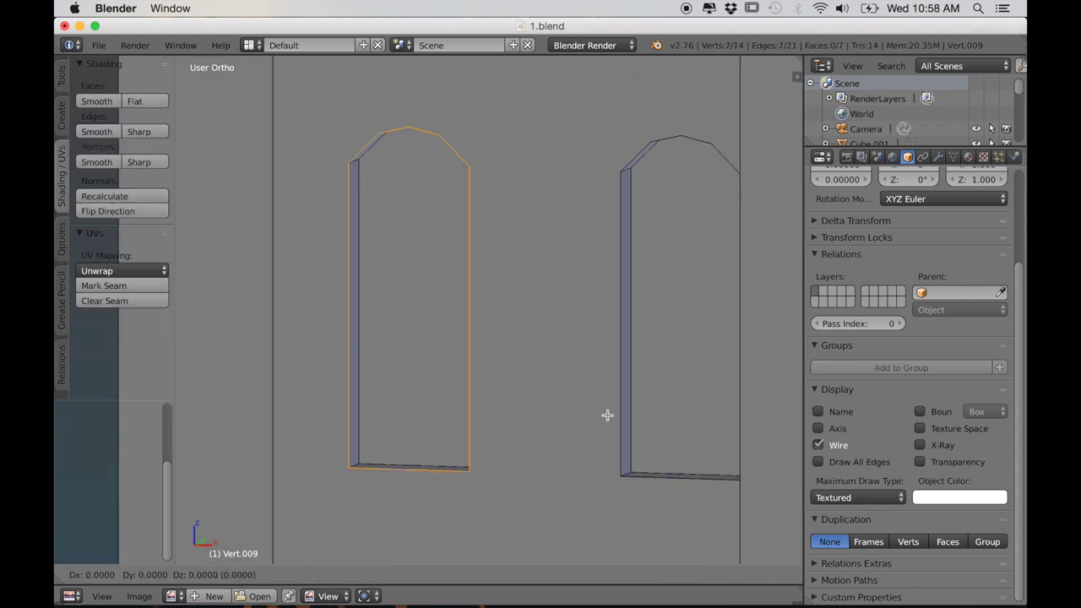
right_click(607, 415)
key(s)
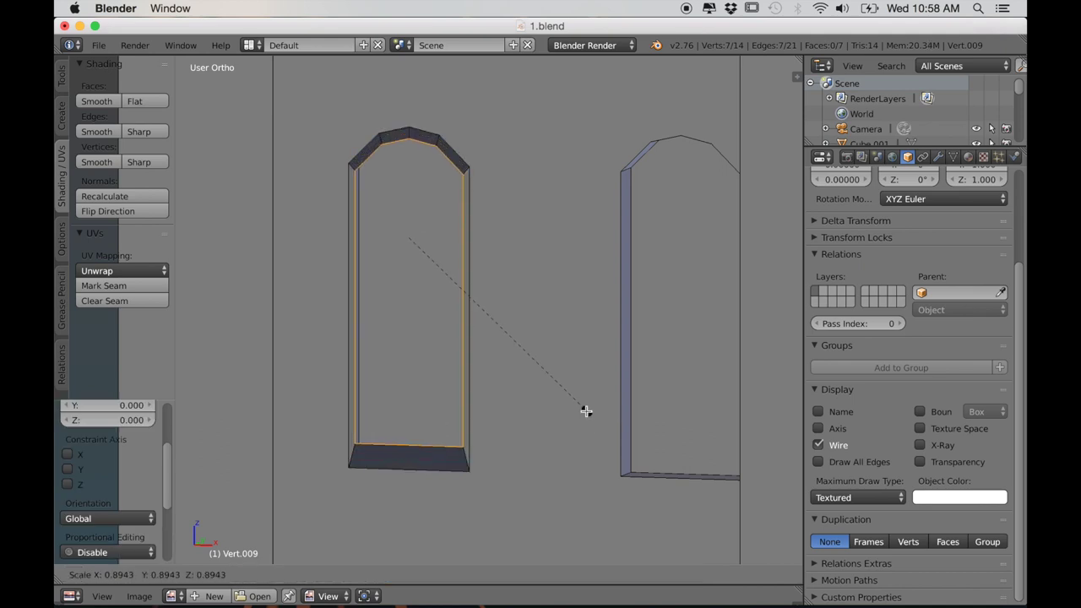
click(591, 411)
Step: Narrow the arched frame's inner loop along X and move it along Z to even out the frame width
scroll(599, 410, up, 2)
key(s)
key(x)
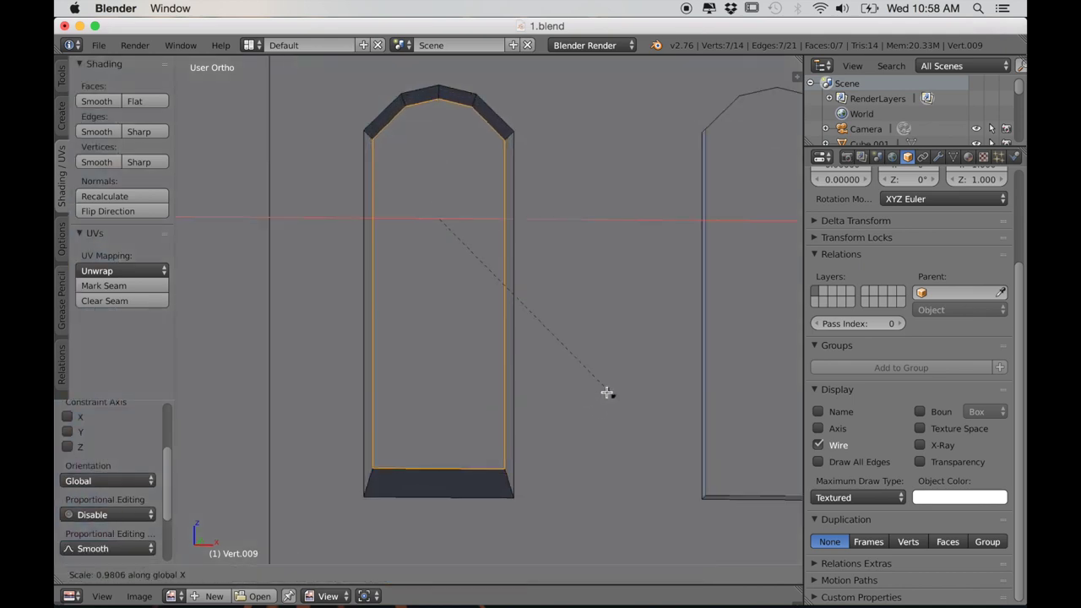
click(577, 389)
key(g)
key(z)
click(431, 432)
Step: Select the entire arched frame and flip its normals
key(a)
click(123, 212)
click(129, 214)
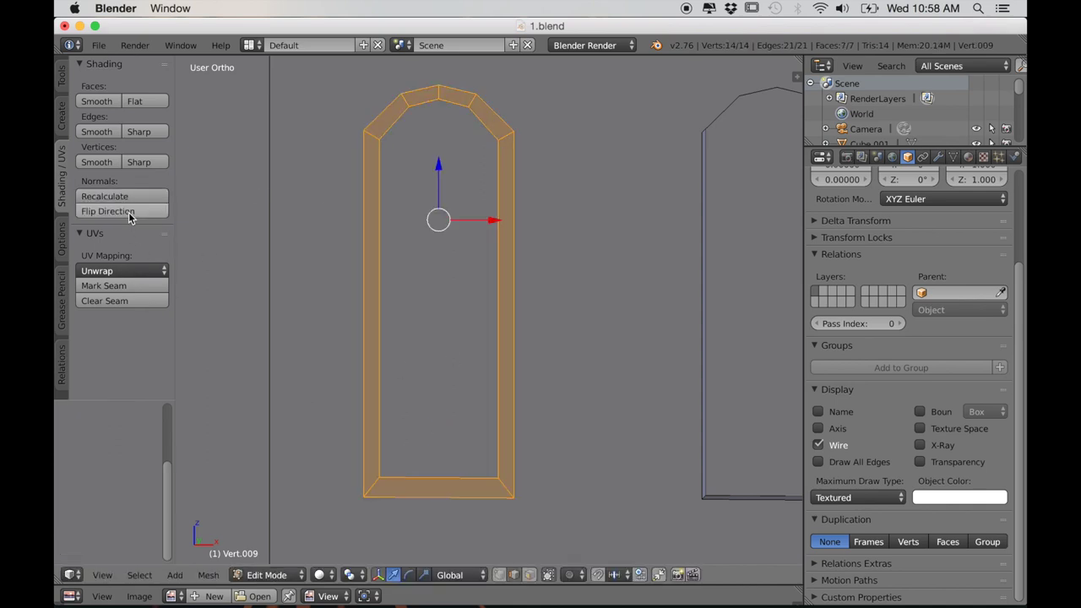
Step: Select the arched frame's inner edge loop and extrude it along Y by about 0.176 to give the frame depth
scroll(485, 404, up, 1)
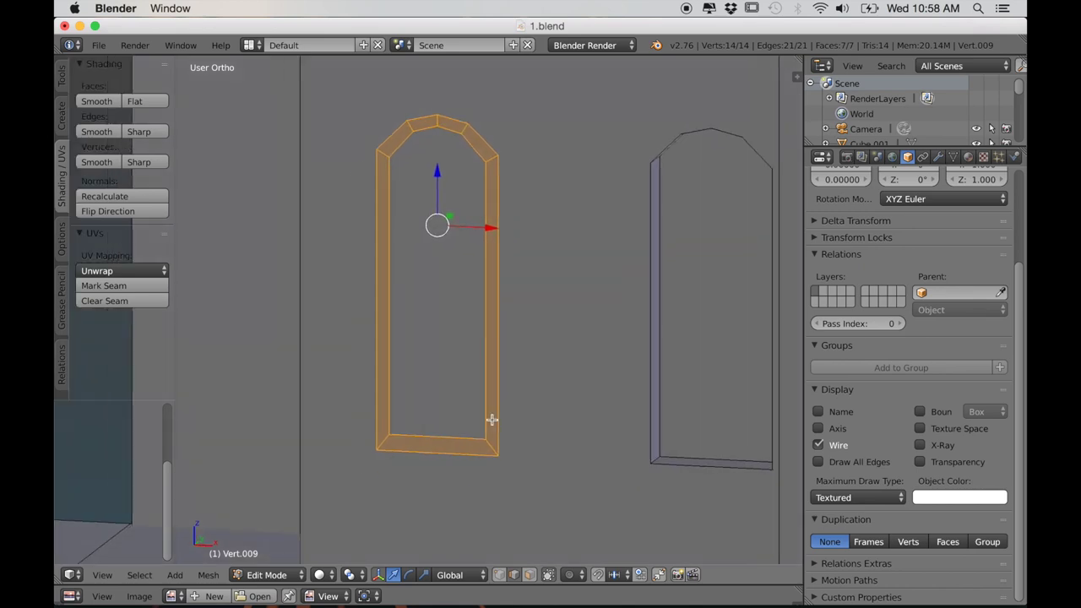
alt+right_click(401, 459)
middle_drag(436, 419, 429, 421)
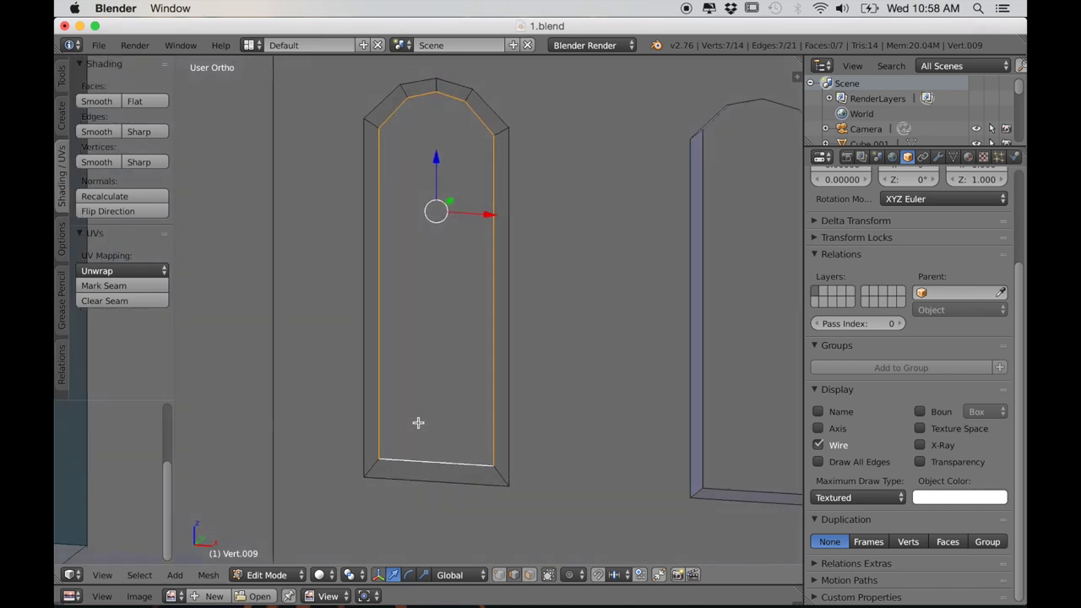
key(e)
key(y)
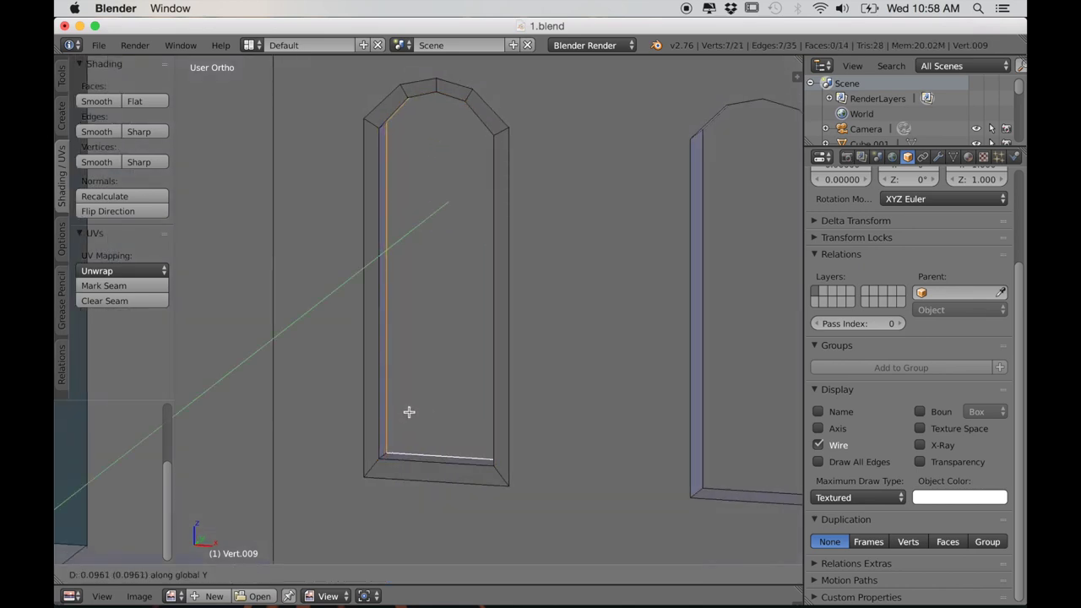
click(415, 408)
mouse_move(413, 413)
middle_down()
mouse_move(451, 418)
mouse_move(429, 406)
mouse_move(410, 419)
middle_up()
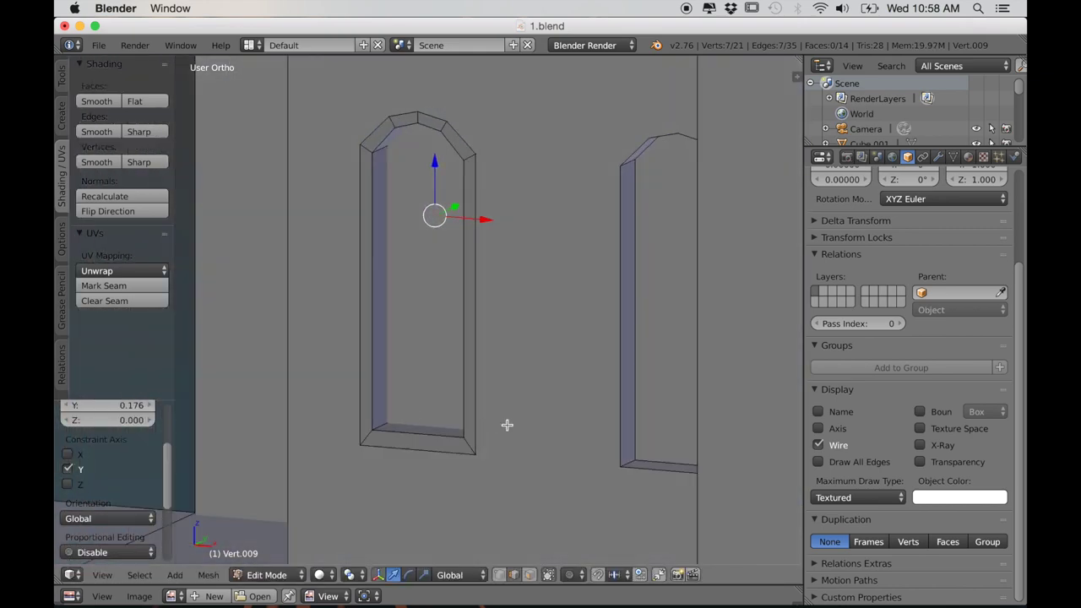
middle_drag(507, 425, 480, 439)
scroll(485, 442, up, 2)
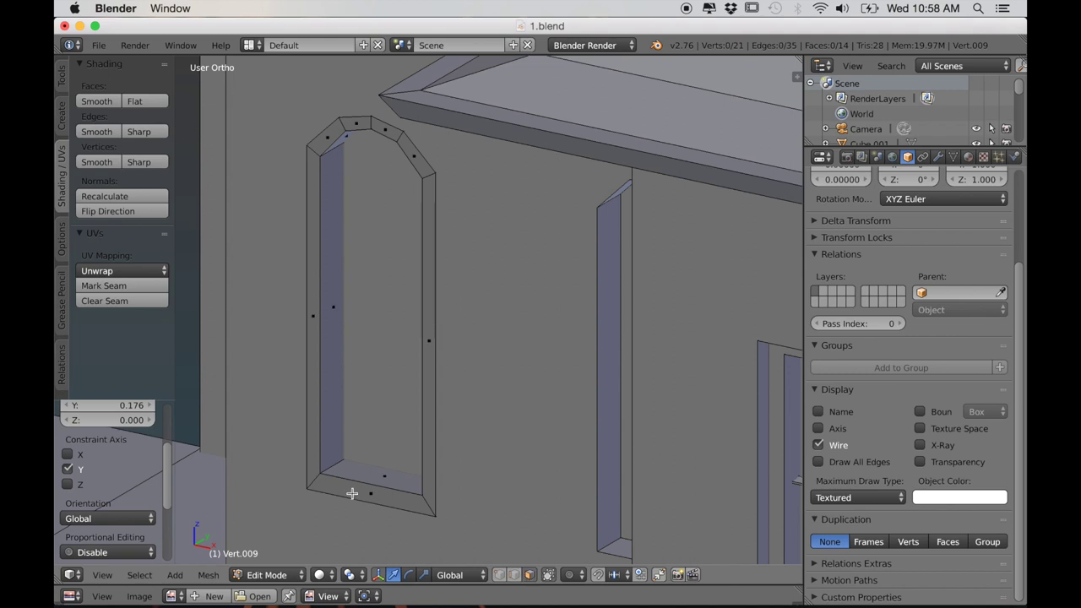
Step: Select the front face loop of the arched frame and move it slightly along Y into the opening
alt+right_click(314, 480)
drag(398, 228, 409, 220)
click(408, 220)
middle_drag(410, 320, 481, 306)
key(a)
middle_drag(525, 339, 417, 403)
scroll(494, 361, up, 1)
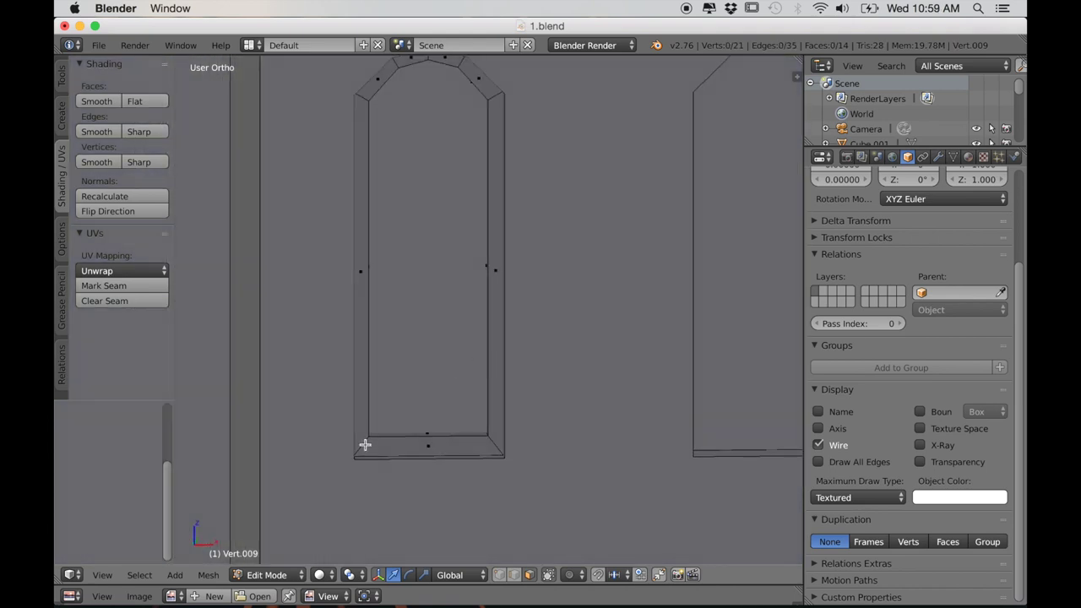
Step: Snap the 3D cursor to the arched frame's selected front faces and add a plane there, rotated 90° to stand upright
middle_drag(364, 445, 360, 444)
scroll(359, 445, down, 2)
scroll(372, 404, up, 1)
alt+right_click(366, 417)
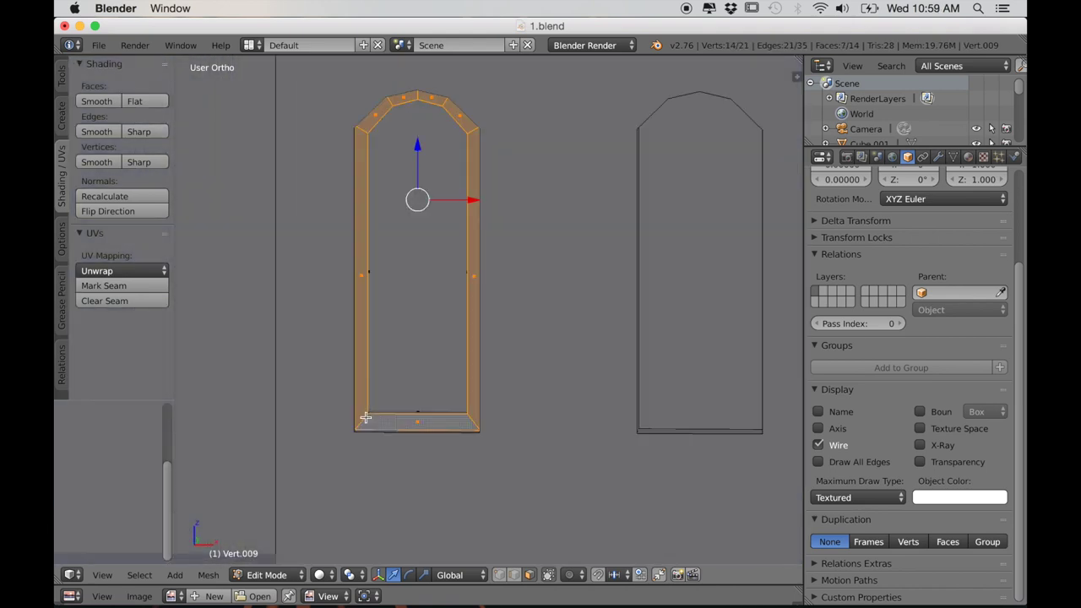
key(shift+s)
click(464, 499)
key(shift+a)
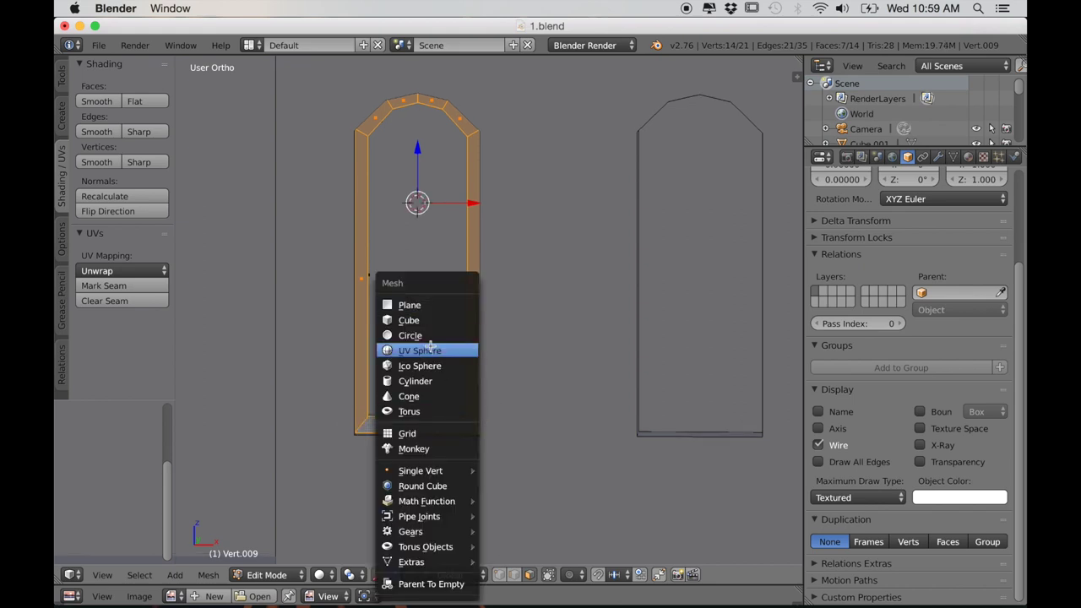
click(409, 305)
key(KP_1)
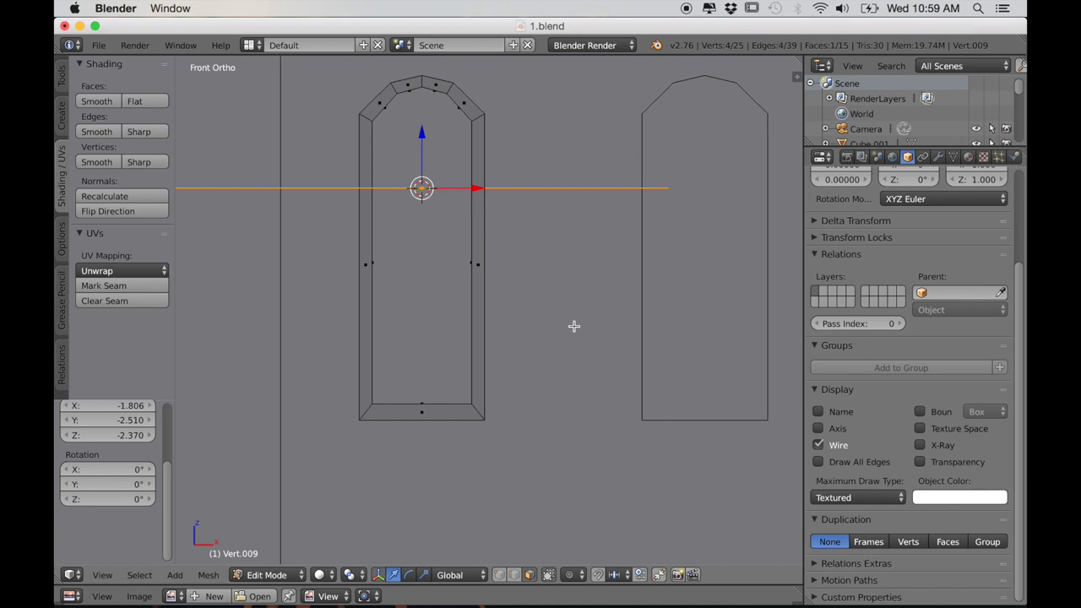
text(r90)
key(Return)
Step: Scale the upright plane along X and move it along Y to set its depth in the arched opening
key(s)
key(x)
click(541, 316)
key(s)
key(x)
click(667, 358)
middle_drag(579, 333, 555, 368)
drag(420, 270, 414, 277)
click(413, 276)
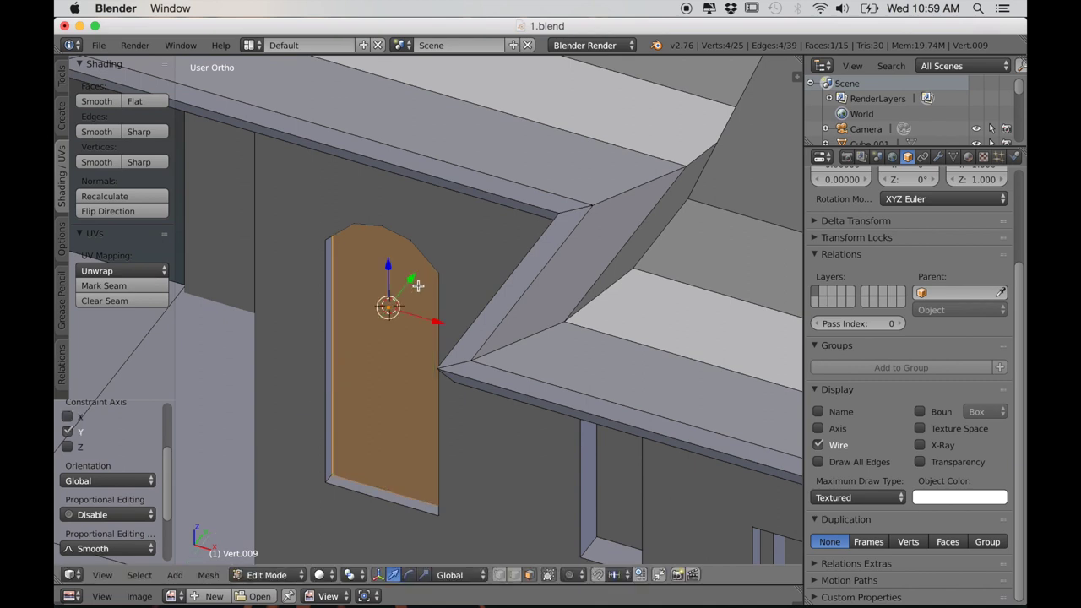
Step: Narrow the plane along X into a thin vertical bar and adjust its Y position within the frame
middle_drag(503, 464, 544, 477)
key(s)
key(x)
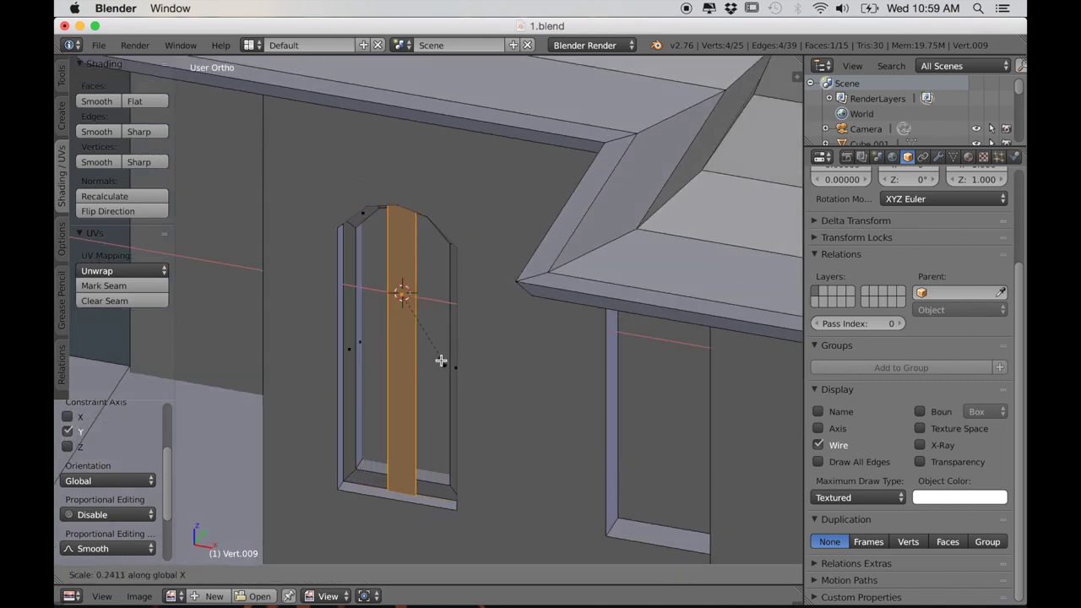
click(425, 302)
scroll(430, 295, up, 1)
drag(416, 265, 418, 262)
click(418, 262)
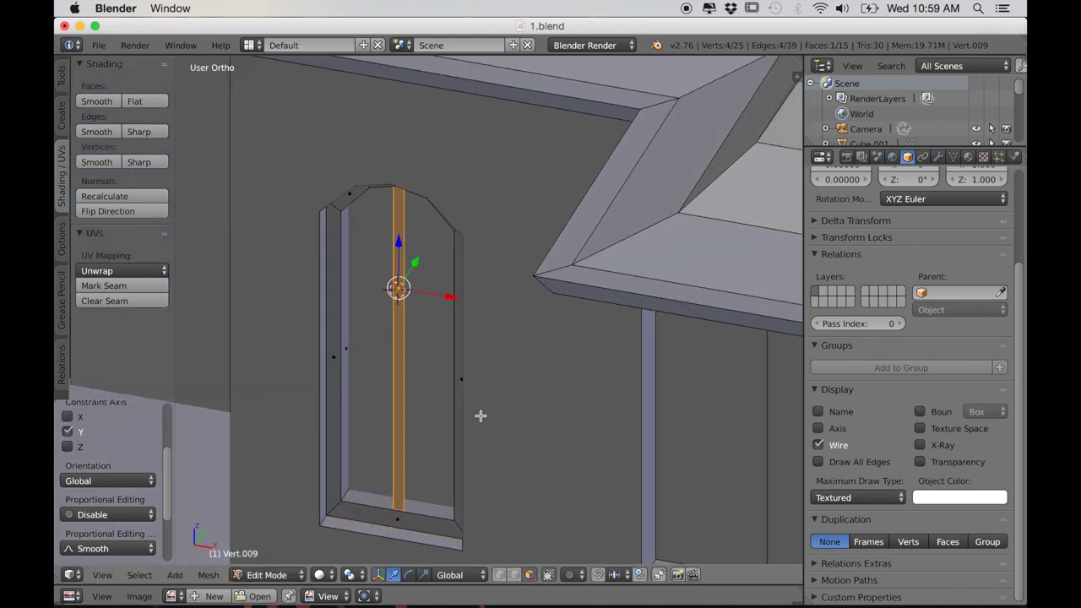
key(s)
key(x)
click(524, 465)
middle_drag(524, 465, 526, 487)
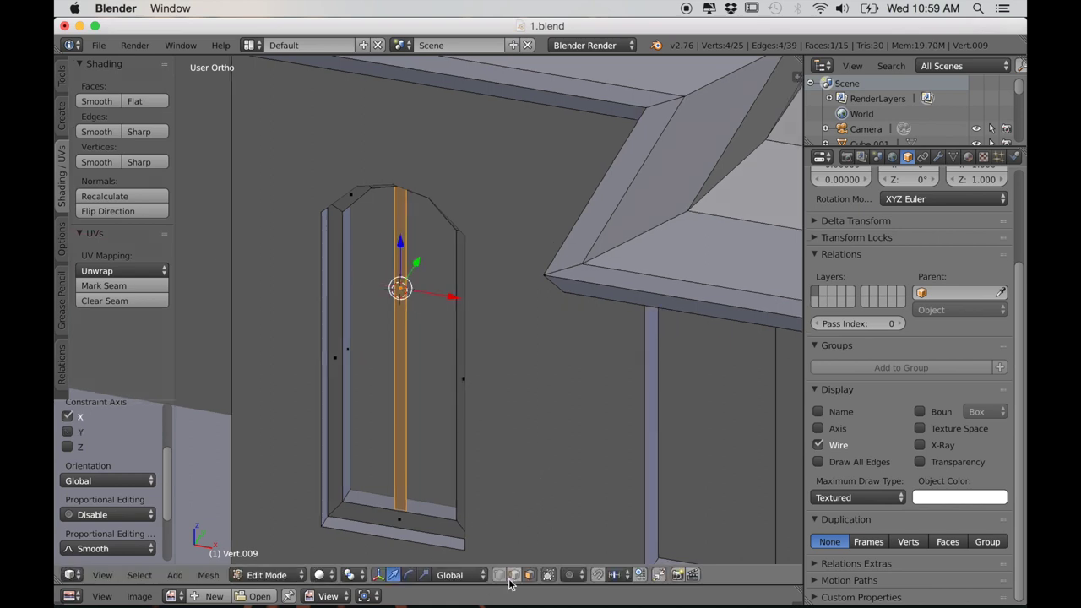
Step: Extrude both long side edges of the vertical bar about 0.095 along Y
right_click(406, 393)
shift+right_click(396, 390)
key(y)
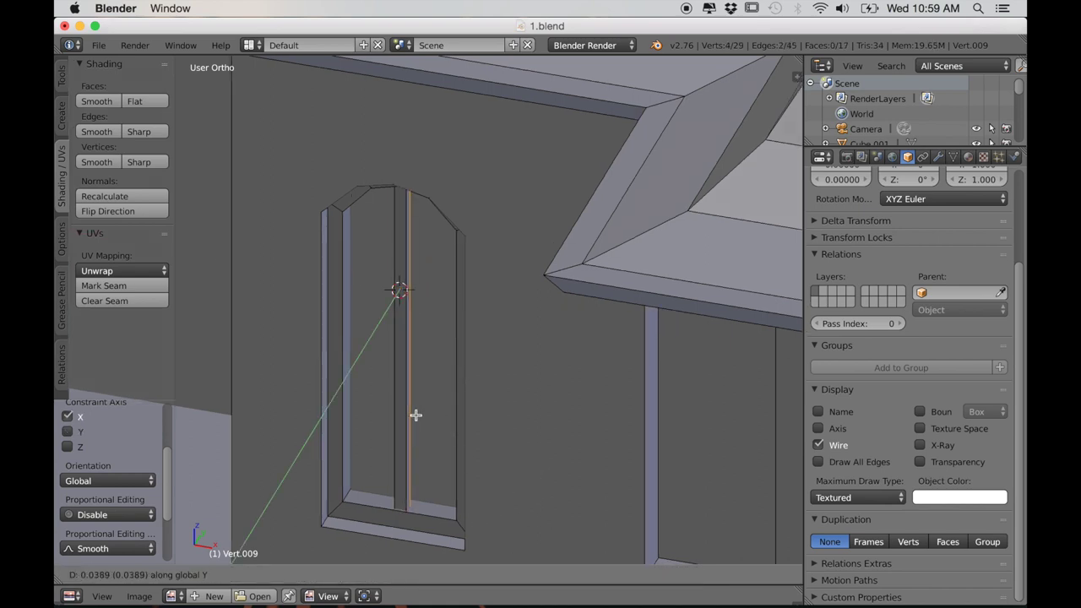
click(425, 409)
Step: Select the vertical bar's front face and scale it narrower along X to taper the bar
click(530, 575)
right_click(412, 430)
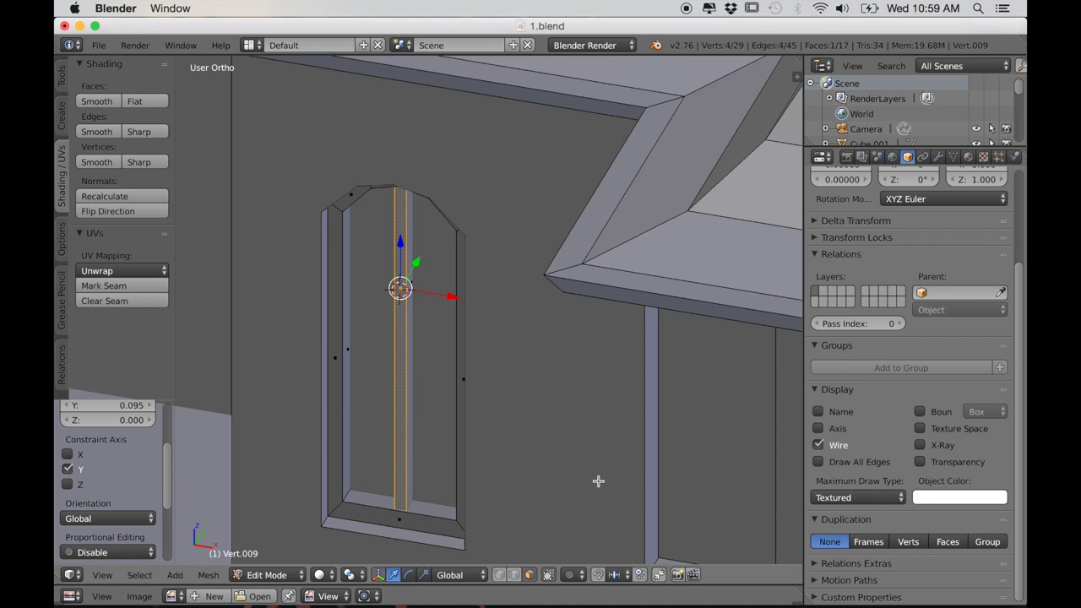
key(s)
click(497, 434)
scroll(538, 493, down, 3)
middle_drag(538, 492, 548, 478)
scroll(544, 483, up, 3)
key(KP_1)
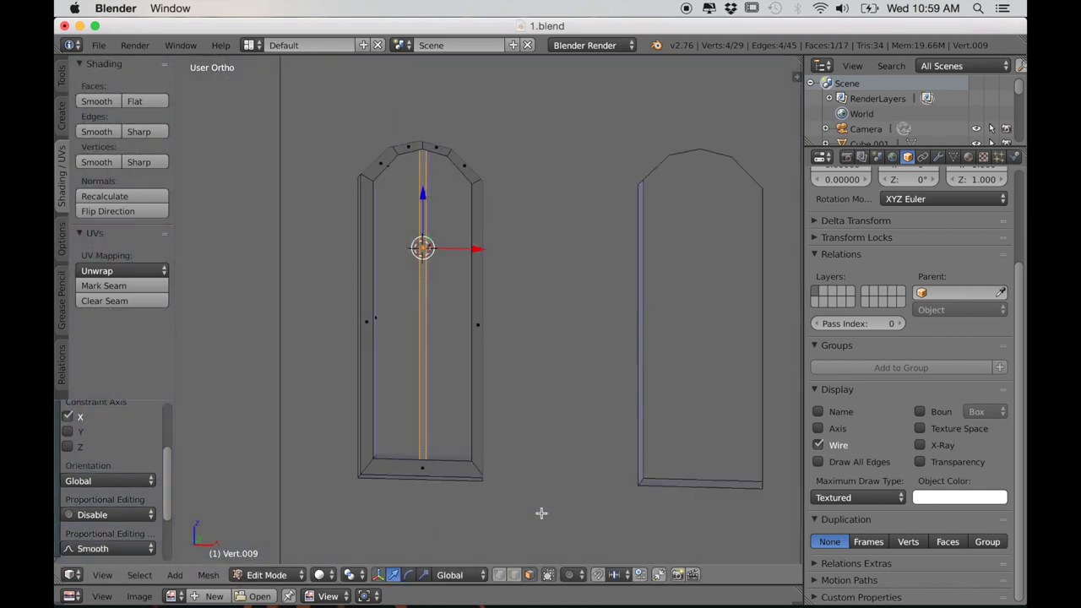
Step: Select the entire vertical bar in wireframe, shorten it along Z and move it down inside the arched frame
scroll(543, 512, down, 1)
key(z)
scroll(531, 470, down, 1)
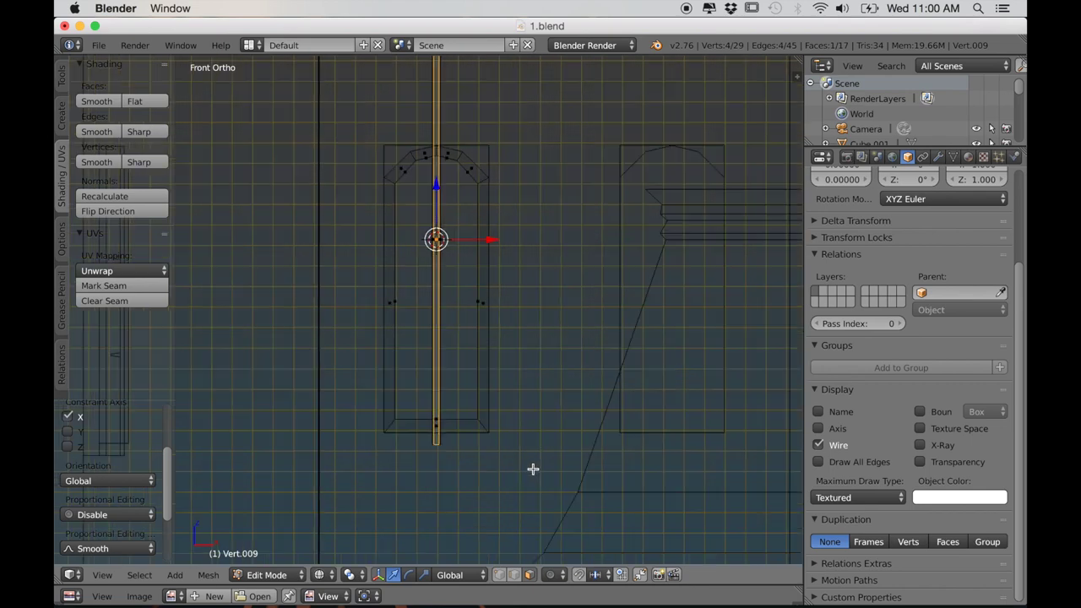
key(ctrl+l)
shift+middle_drag(516, 408, 529, 449)
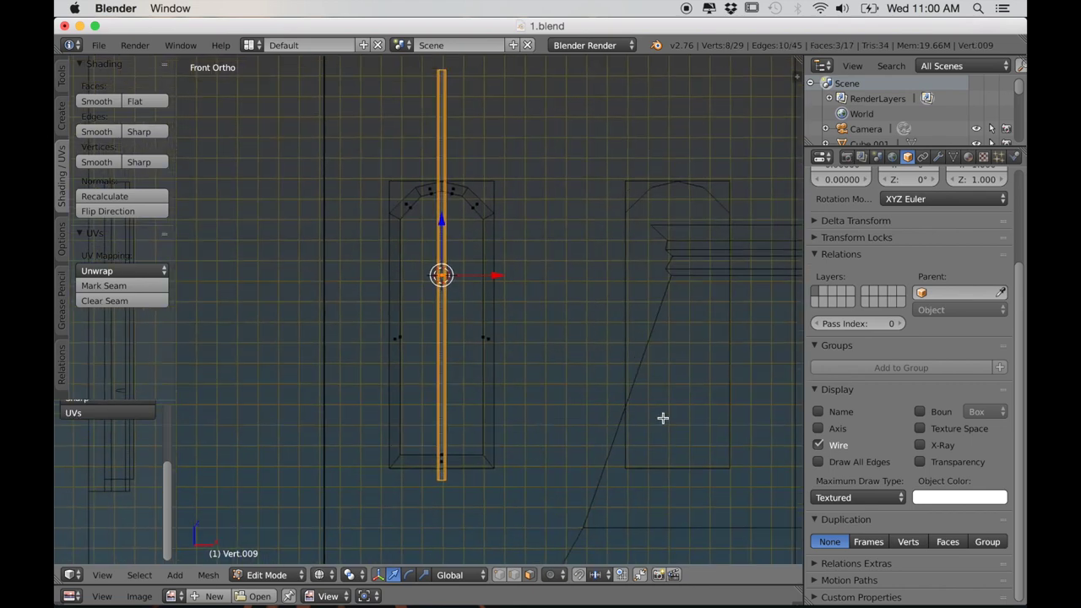
key(s)
key(z)
click(595, 396)
key(g)
key(z)
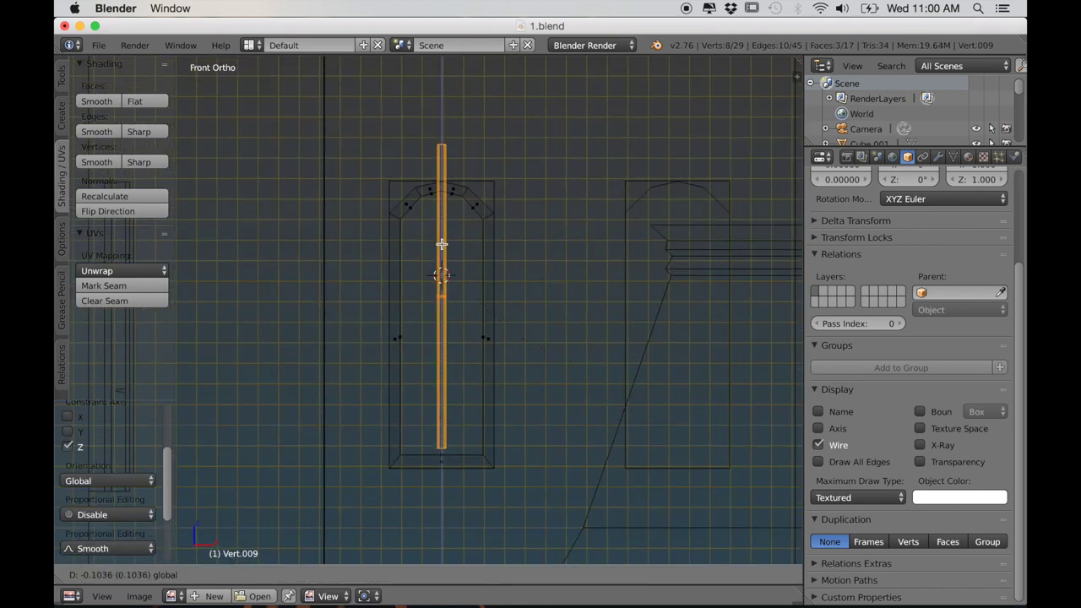
click(442, 269)
Step: Scale the vertical bar to about 0.91 along Z and adjust its height so both ends meet the frame
key(s)
key(z)
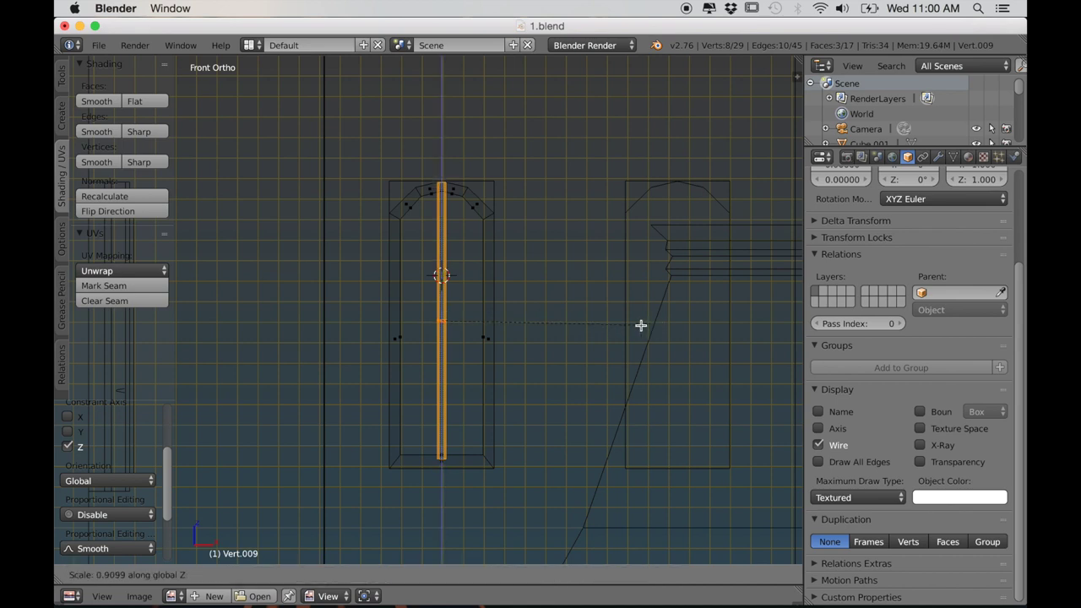
click(639, 325)
key(g)
key(z)
click(441, 267)
Step: Duplicate the vertical bar, rotate the copy 90° into a crossbar and scale it to span the frame's width
key(shift+d)
key(r)
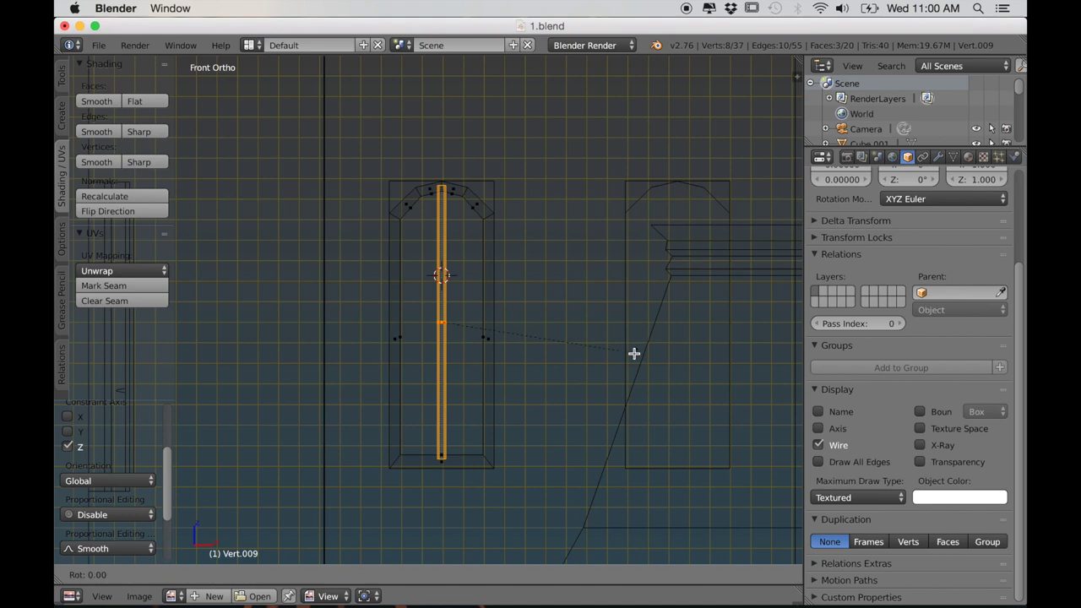
key(9)
key(0)
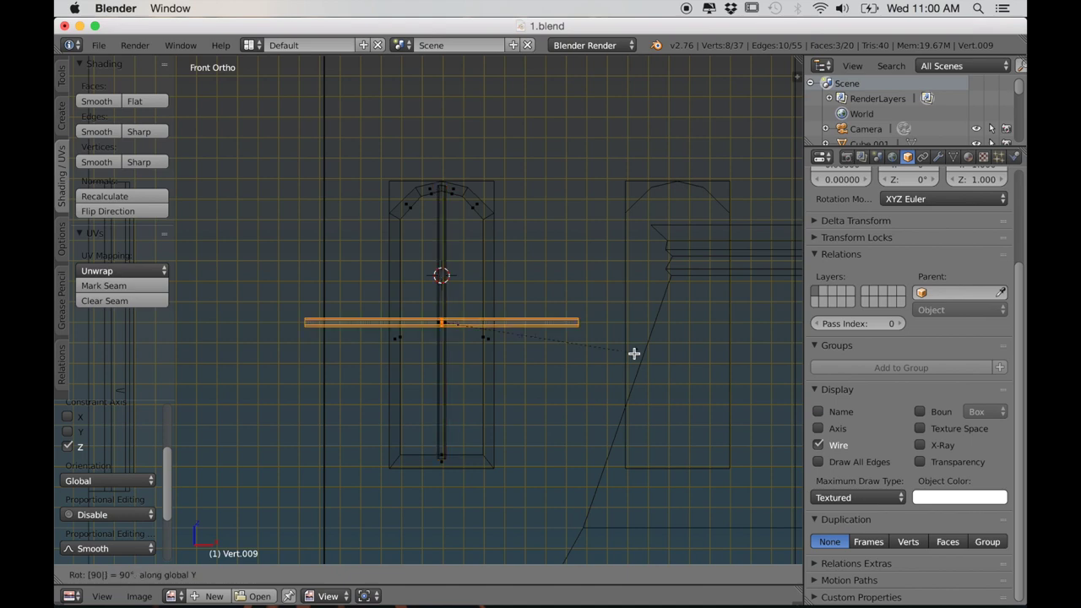
key(Return)
key(s)
click(566, 365)
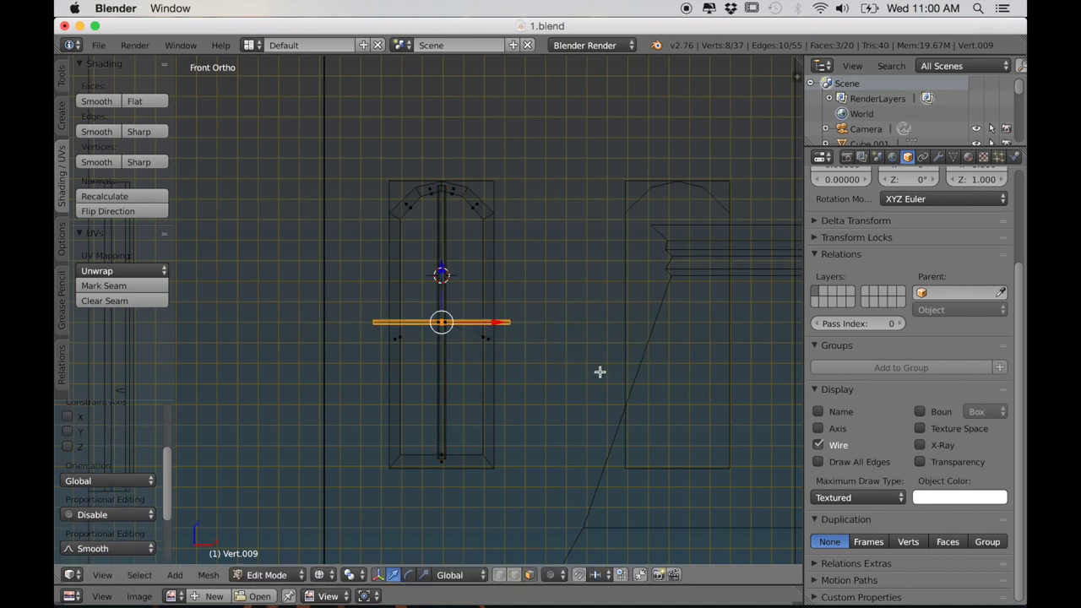
scroll(608, 380, up, 1)
key(s)
key(x)
click(527, 290)
Step: Raise the crossbar along Z and duplicate it straight down to form a second crossbar in the lower part of the window
key(g)
key(z)
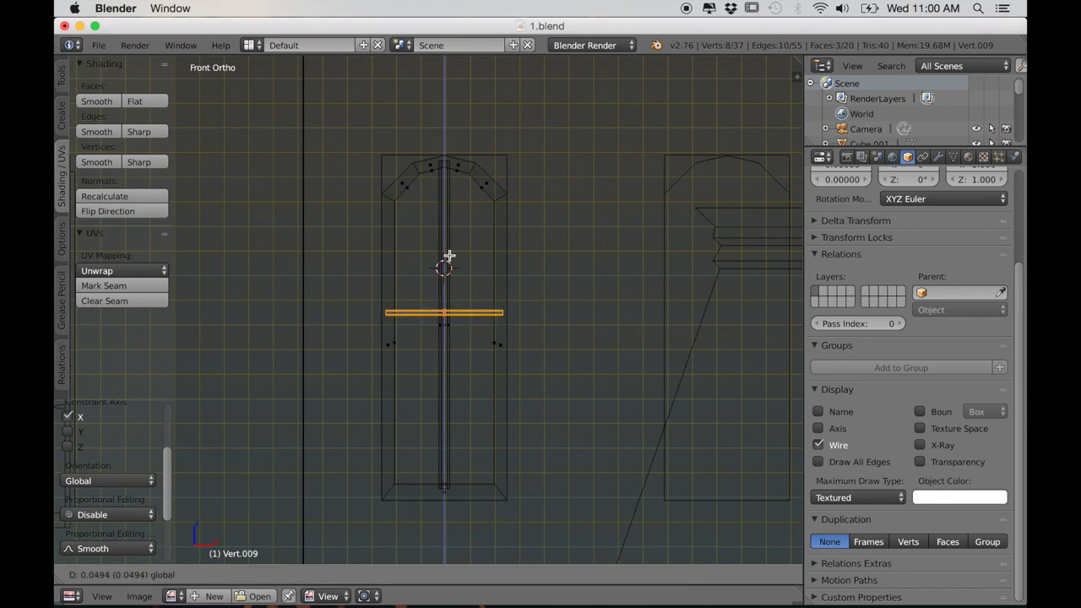
click(454, 234)
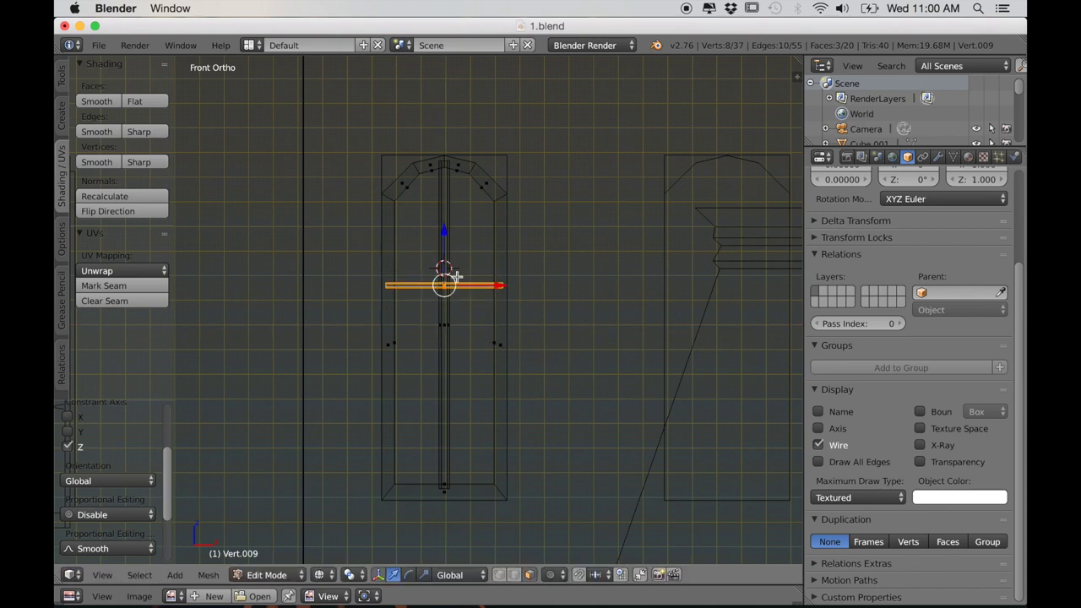
key(shift+d)
key(z)
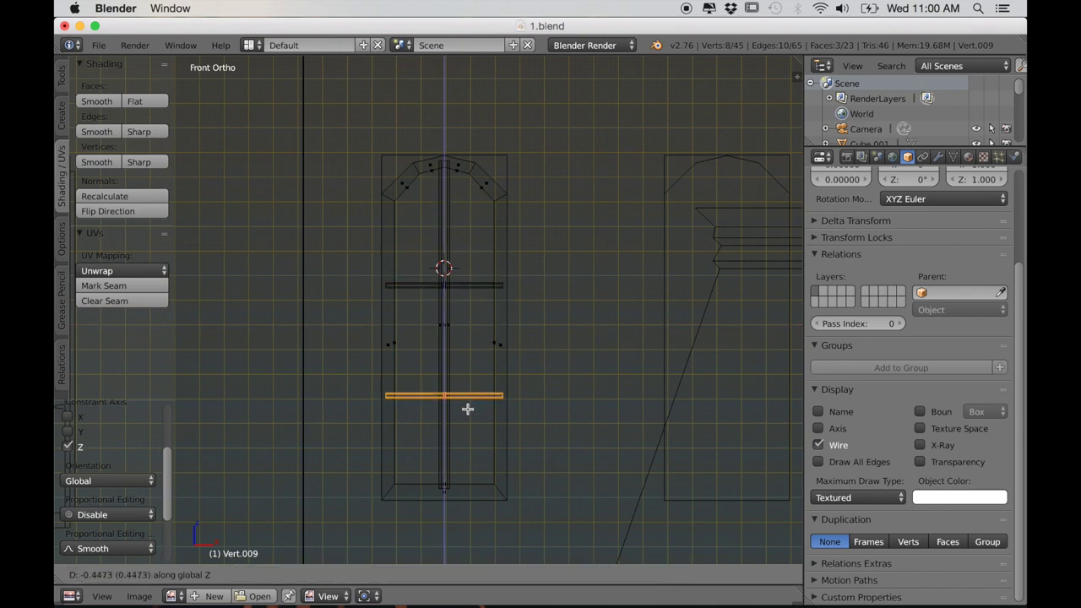
click(467, 404)
middle_drag(468, 396, 520, 433)
Step: Select the corner edges at the arched frame's base and arch springing points and mark them as seams
key(a)
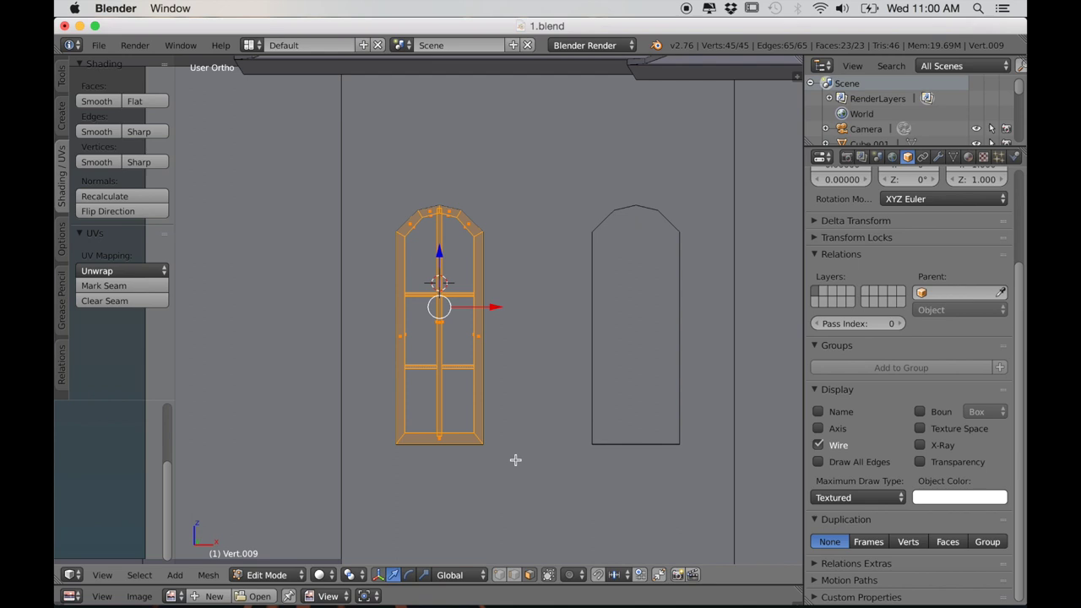
key(KP_Decimal)
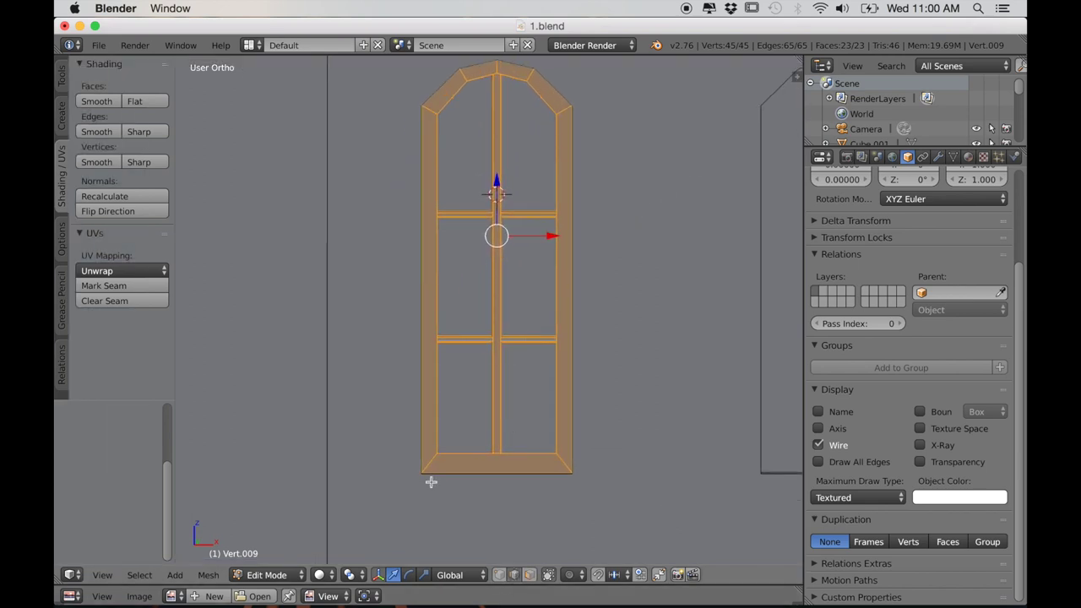
right_click(427, 462)
shift+right_click(431, 113)
key(ctrl+e)
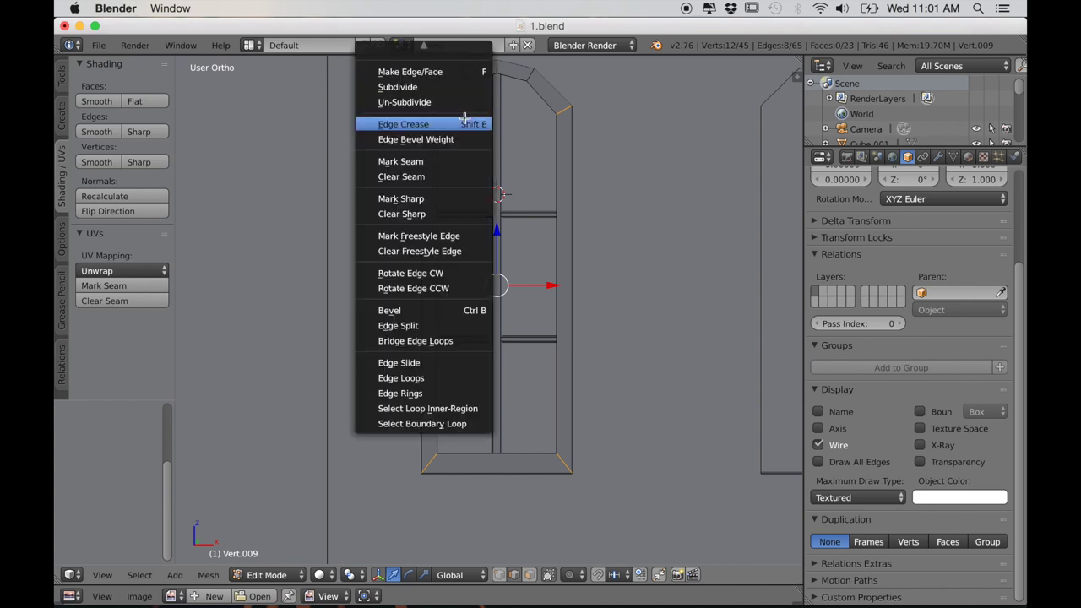
click(455, 160)
Step: Duplicate the complete arched window along X into the second arched opening
scroll(528, 314, down, 3)
shift+middle_drag(544, 331, 511, 356)
key(KP_1)
key(a)
key(shift+d)
key(x)
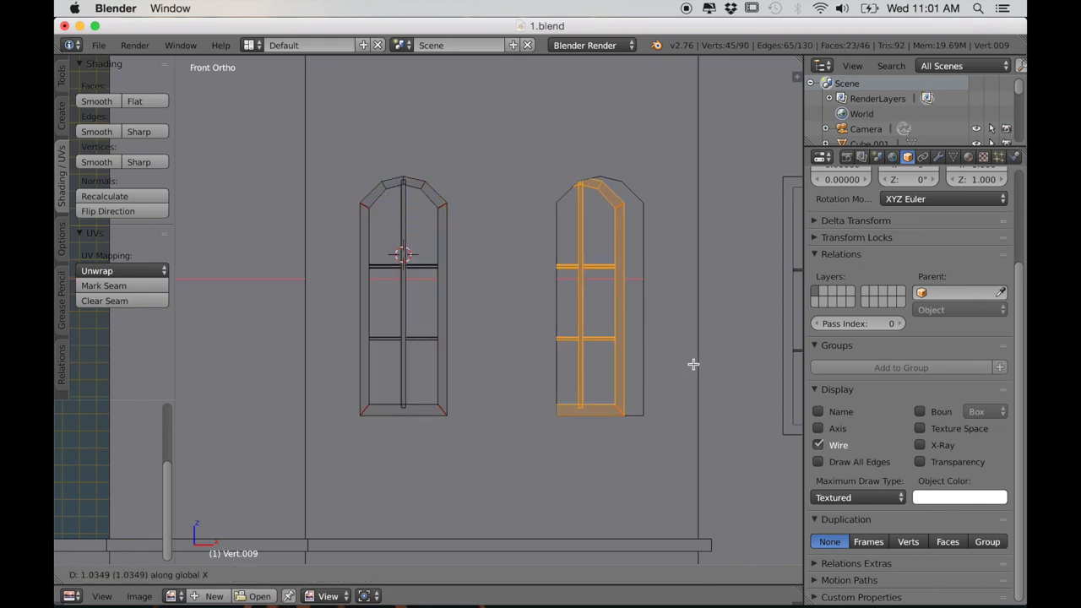
click(708, 365)
Step: Return to Object Mode, leave the isolated view and join the arched windows with the rectangular windows object
key(Tab)
key(KP_Divide)
scroll(576, 372, up, 1)
shift+right_click(638, 293)
key(ctrl+j)
key(a)
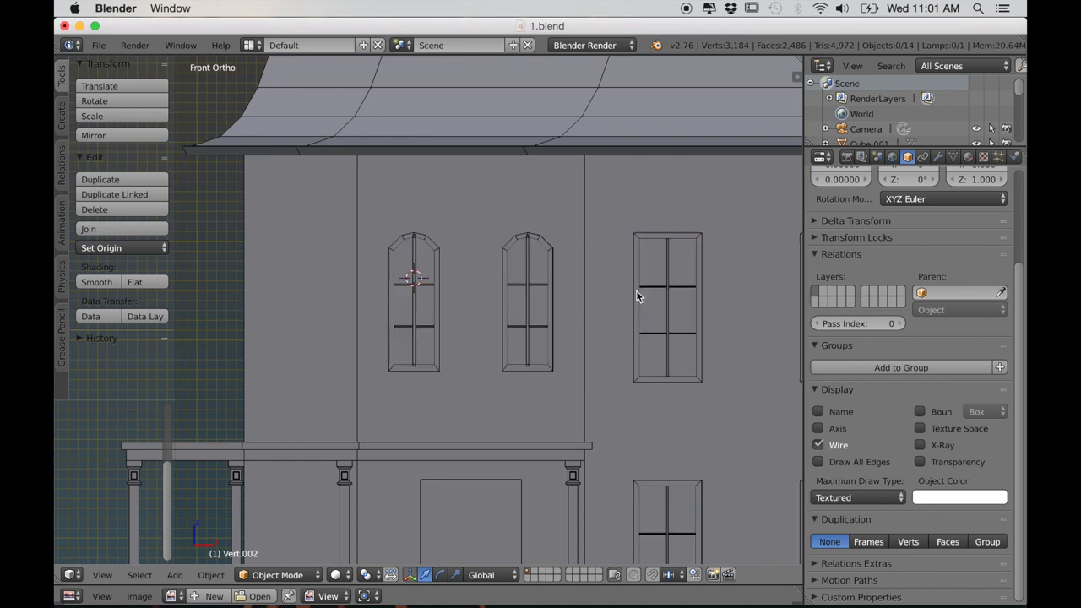
Step: Select the door panel in the porch entrance, switch to perspective view and enter Edit Mode on it
scroll(636, 290, down, 5)
scroll(636, 358, up, 1)
middle_drag(597, 358, 601, 320)
scroll(612, 385, up, 4)
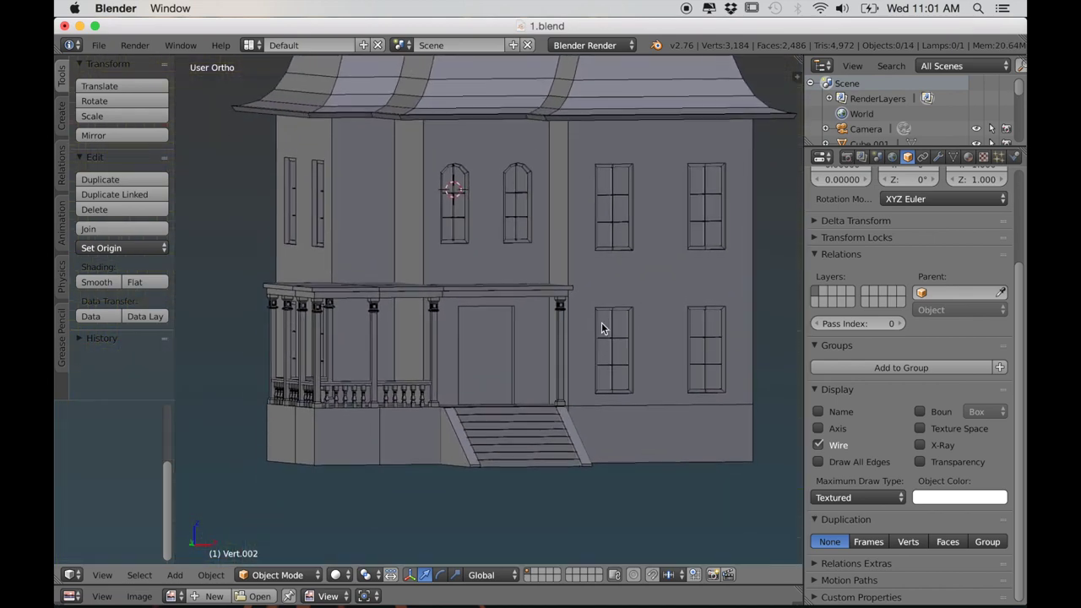
scroll(608, 371, up, 4)
middle_drag(610, 375, 589, 377)
scroll(589, 376, up, 3)
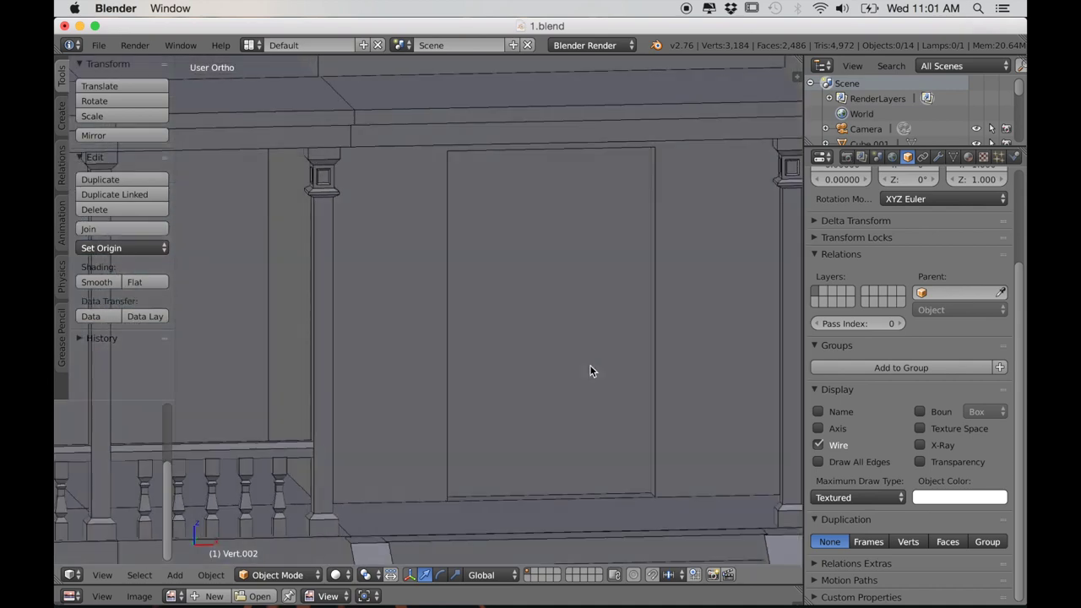
right_click(535, 366)
scroll(534, 369, down, 1)
middle_drag(536, 370, 531, 381)
key(KP_5)
scroll(531, 381, up, 4)
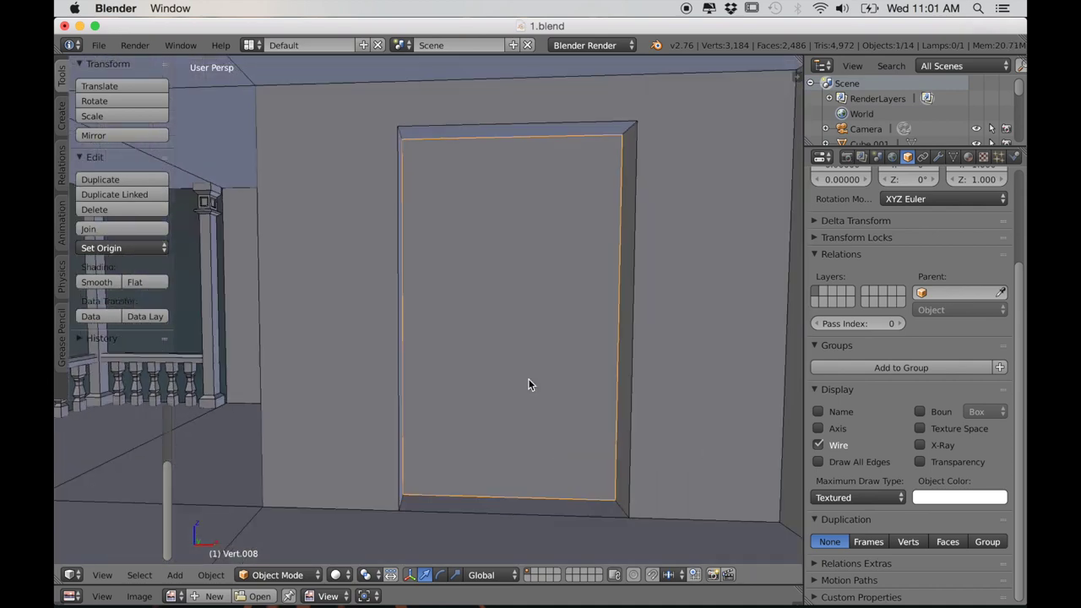
key(Tab)
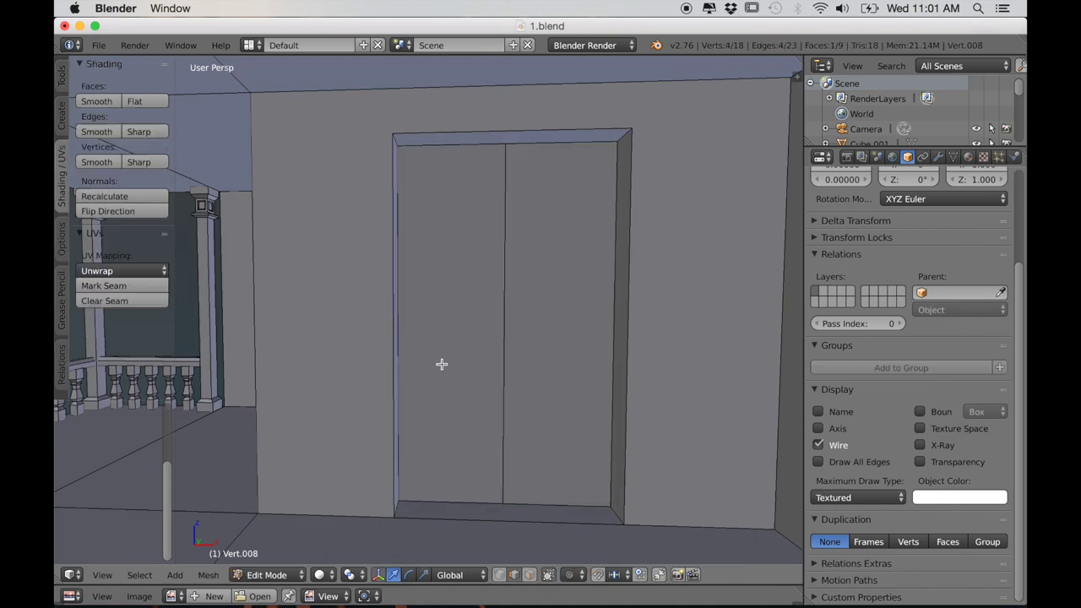
Step: Cut two horizontal edge loops across the door panel and shift them slightly upward along Z
key(ctrl+r)
scroll(417, 332, up, 1)
click(417, 331)
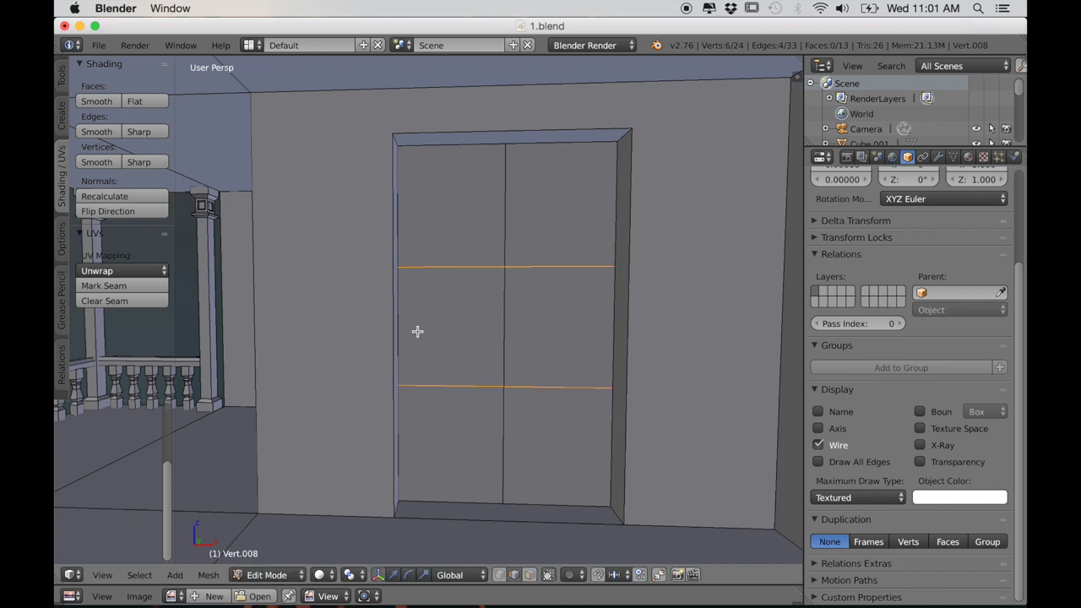
right_click(417, 331)
drag(504, 276, 504, 258)
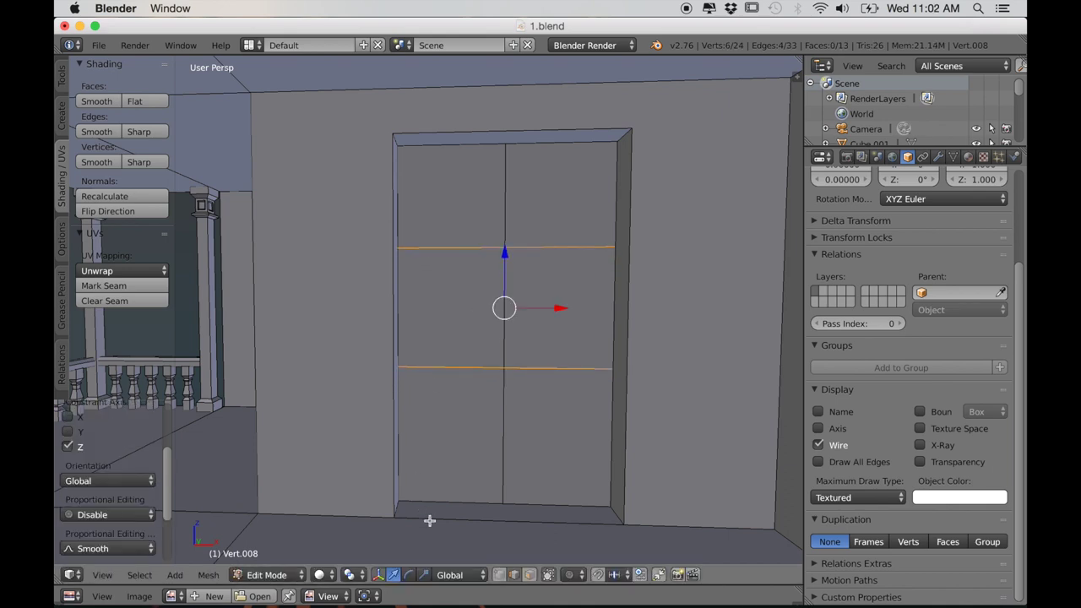
Step: Select the six door faces in face mode and inset each one individually with a thickness of 0.0674
click(527, 575)
click(456, 436)
shift+click(580, 415)
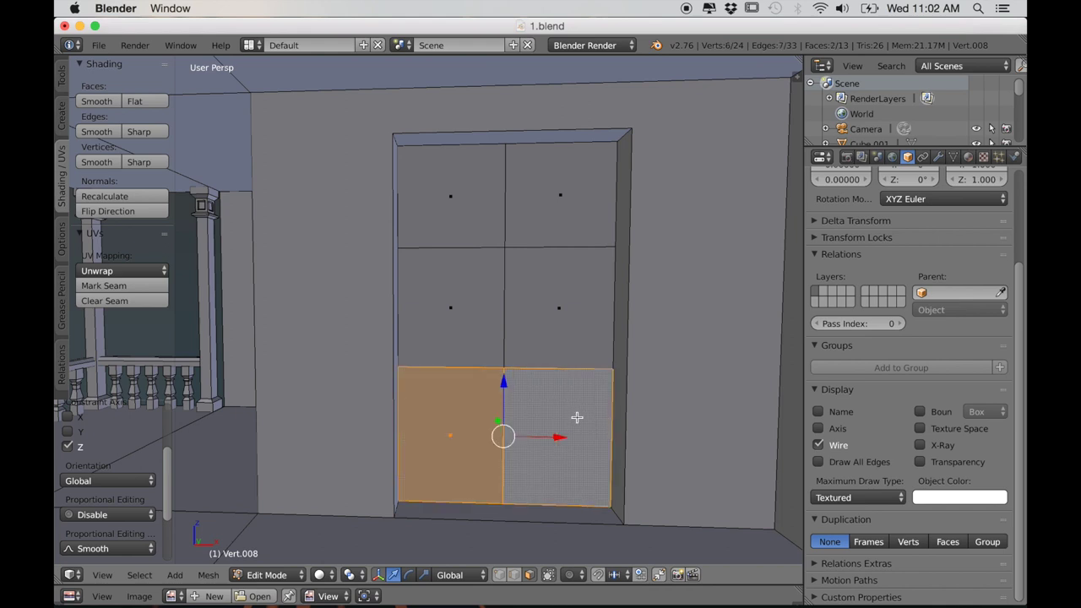
shift+click(450, 308)
shift+click(540, 323)
shift+click(464, 209)
shift+click(562, 203)
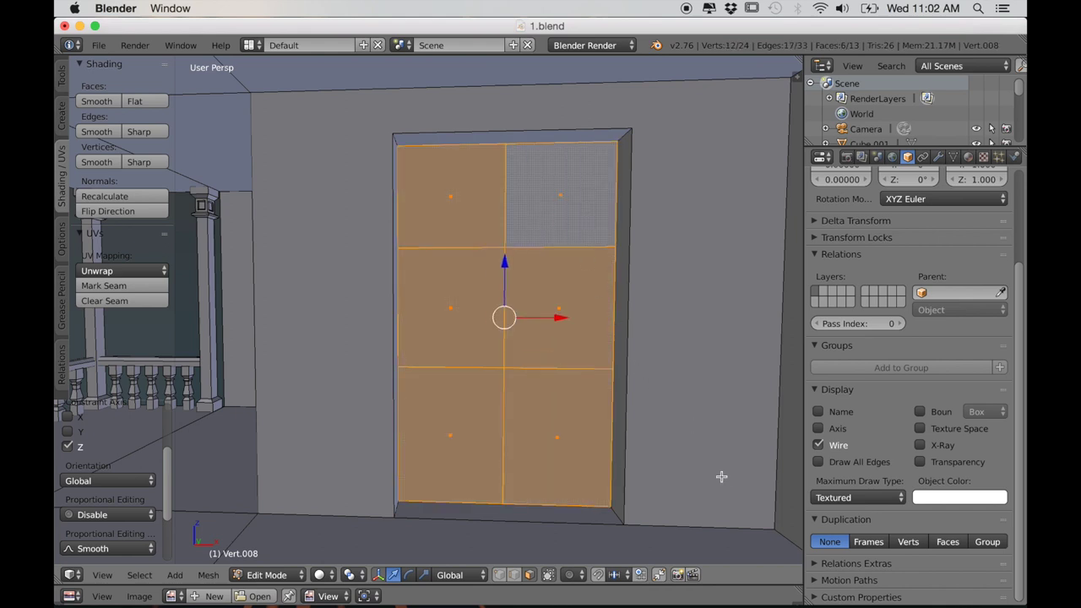
key(i)
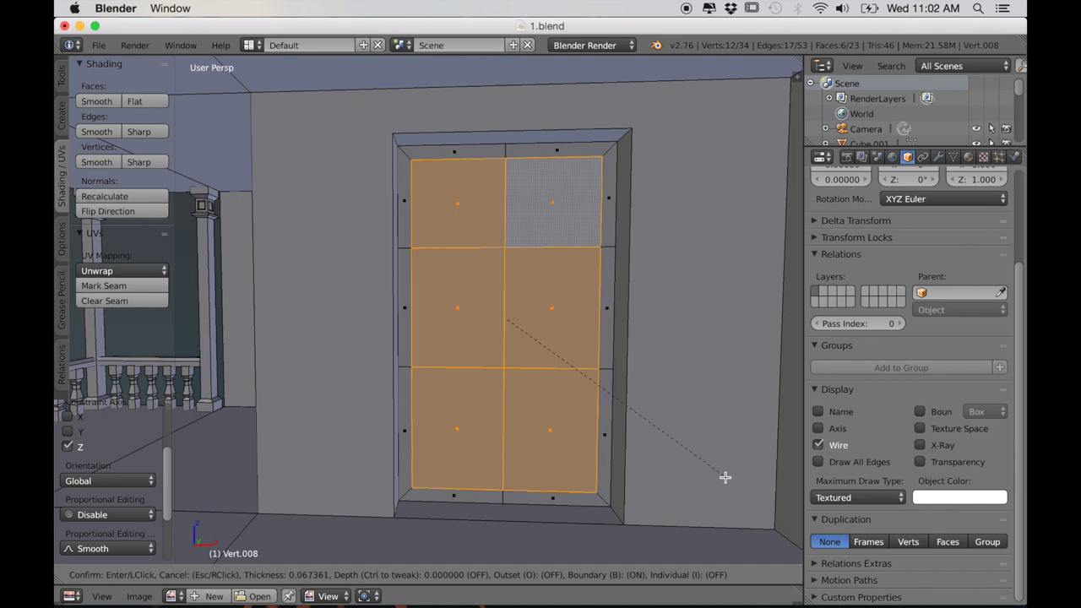
click(722, 476)
shift+middle_drag(675, 487, 688, 482)
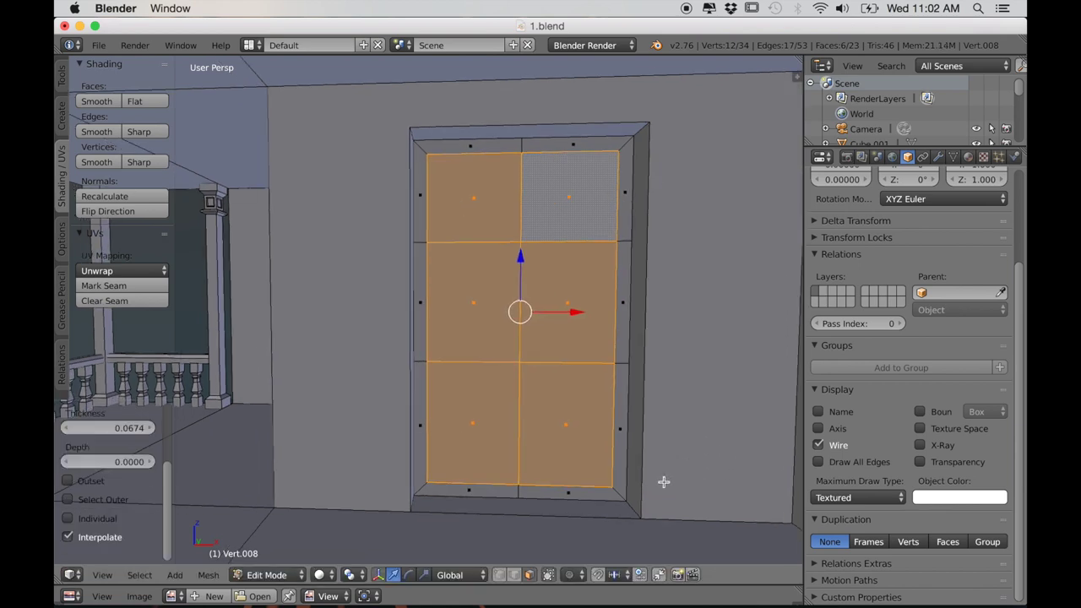
click(67, 522)
scroll(621, 528, up, 2)
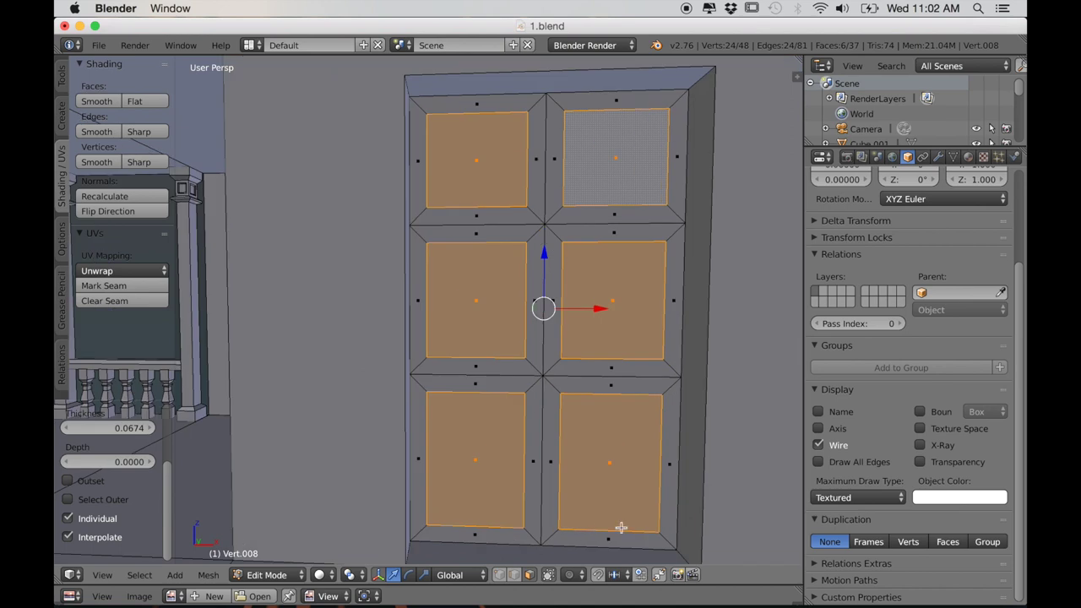
Step: Narrow the six inset faces along X, each around its own individual origin
middle_drag(658, 521, 647, 499)
click(348, 575)
click(374, 525)
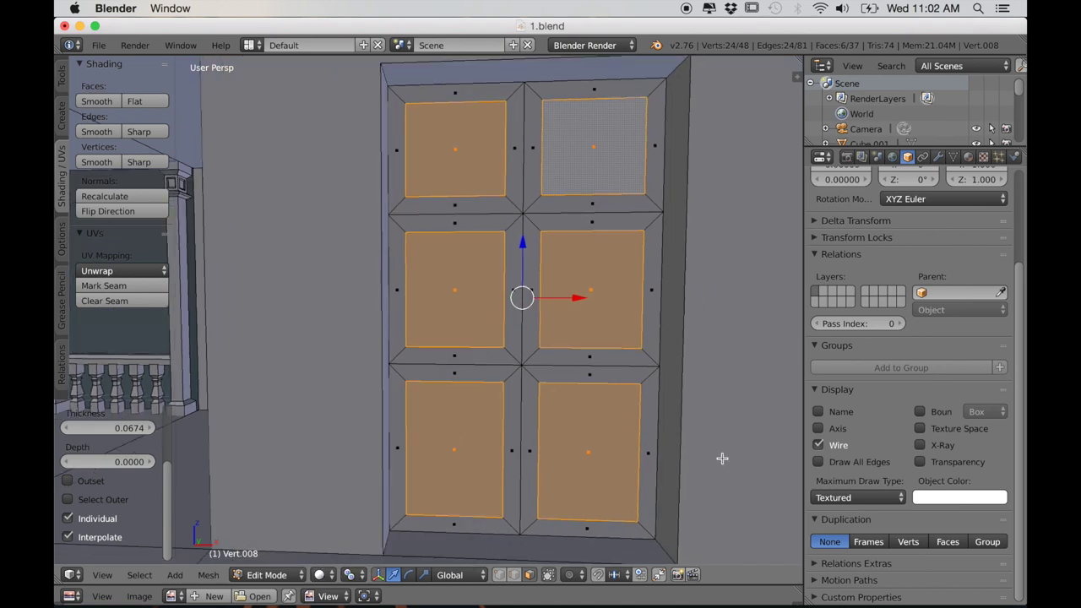
key(s)
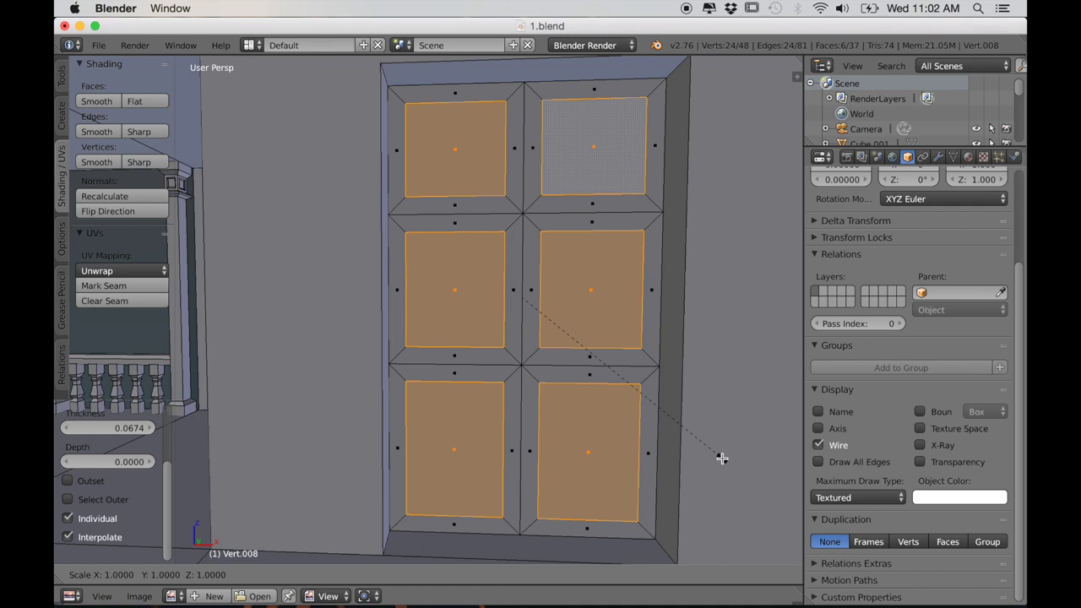
click(684, 436)
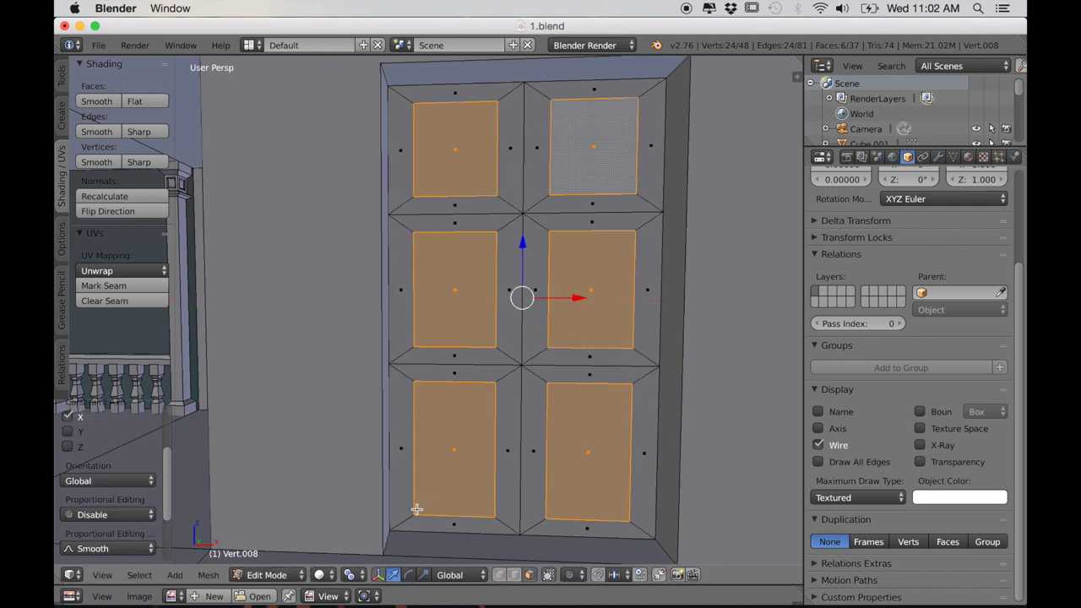
Step: Scale the six inset faces together along X around their median point, drawing the two columns closer
click(314, 574)
click(367, 512)
key(s)
key(x)
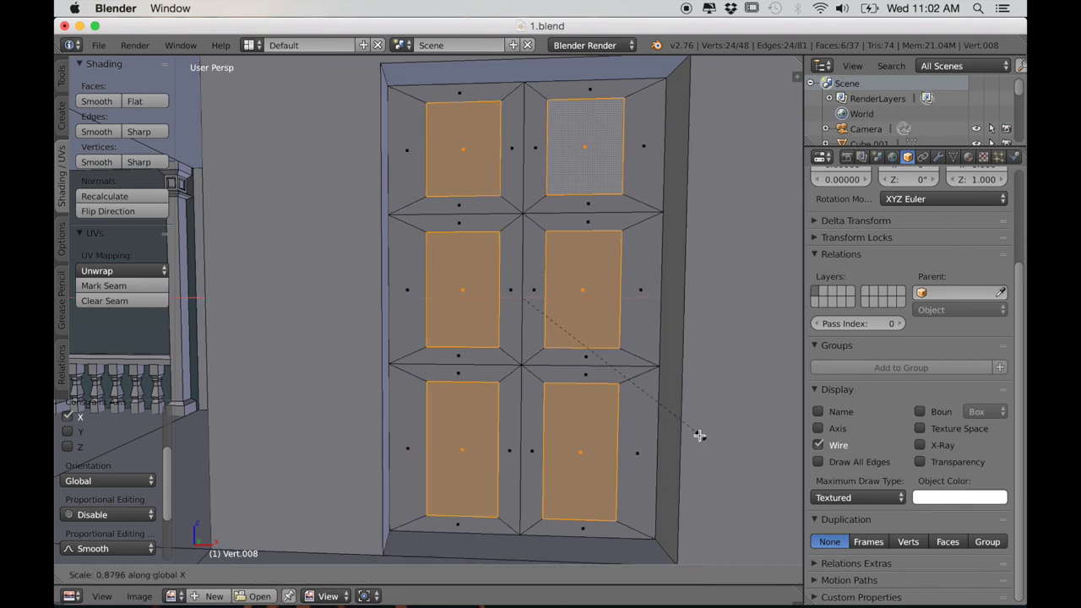
click(690, 427)
Step: Extrude the six faces about 0.026 into the door and scale them down slightly around their individual origins
middle_drag(690, 428, 643, 471)
scroll(644, 470, up, 1)
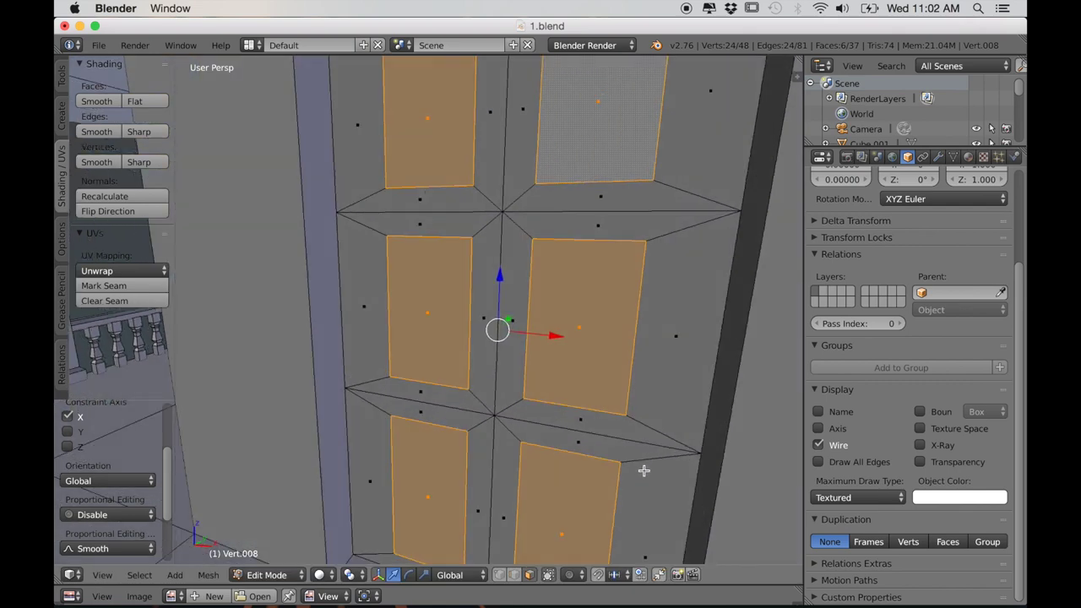
key(e)
click(596, 479)
middle_drag(597, 479, 606, 472)
click(355, 581)
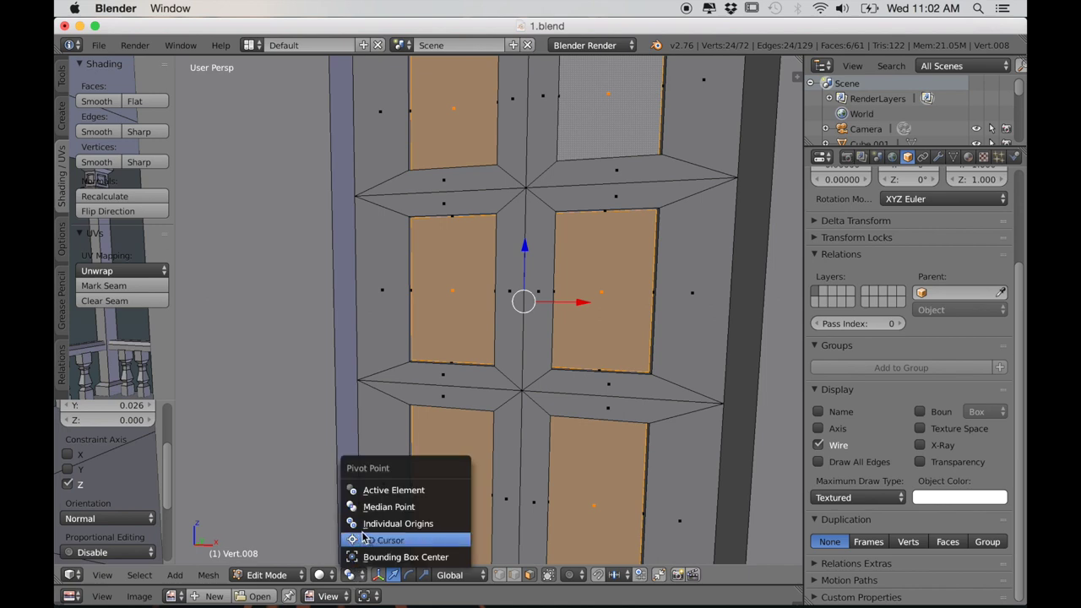
click(397, 519)
key(s)
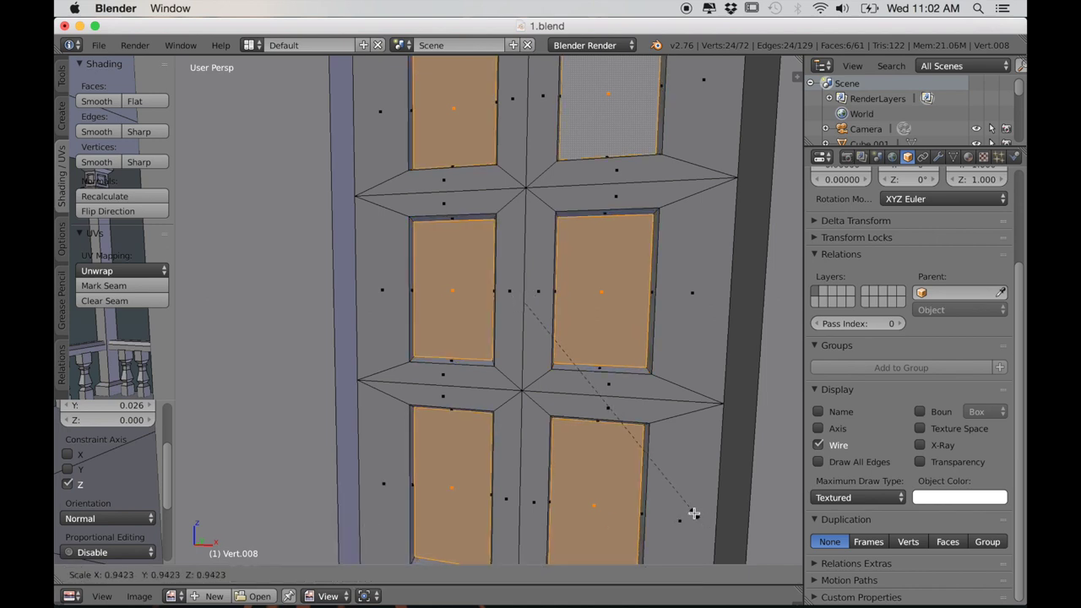
click(687, 508)
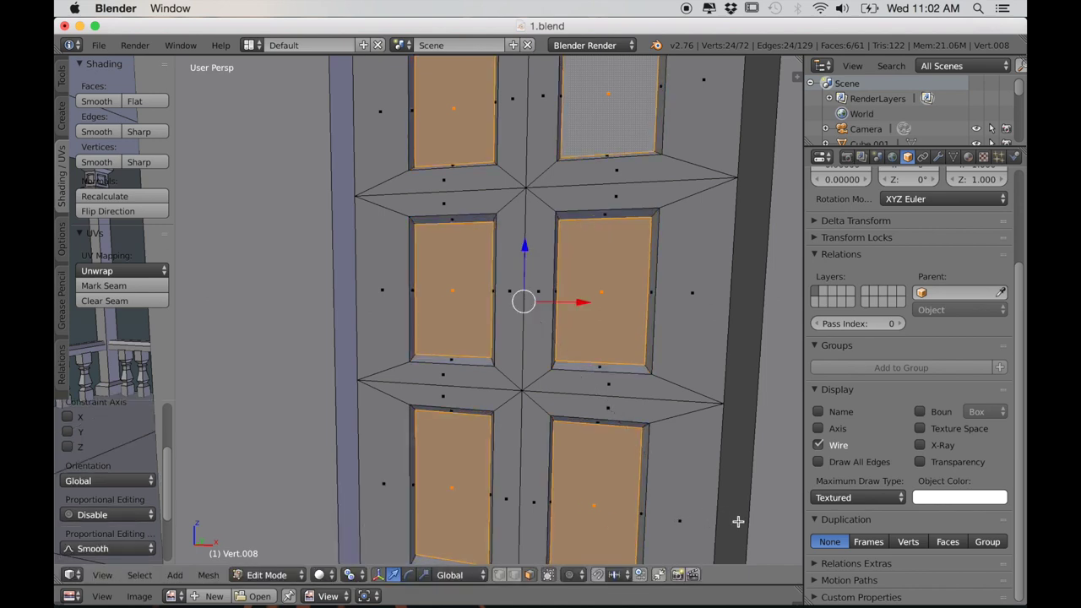
Step: Inset the six recessed faces individually with a thickness of 0.0287, nudge them outward along Y and leave Edit Mode
key(i)
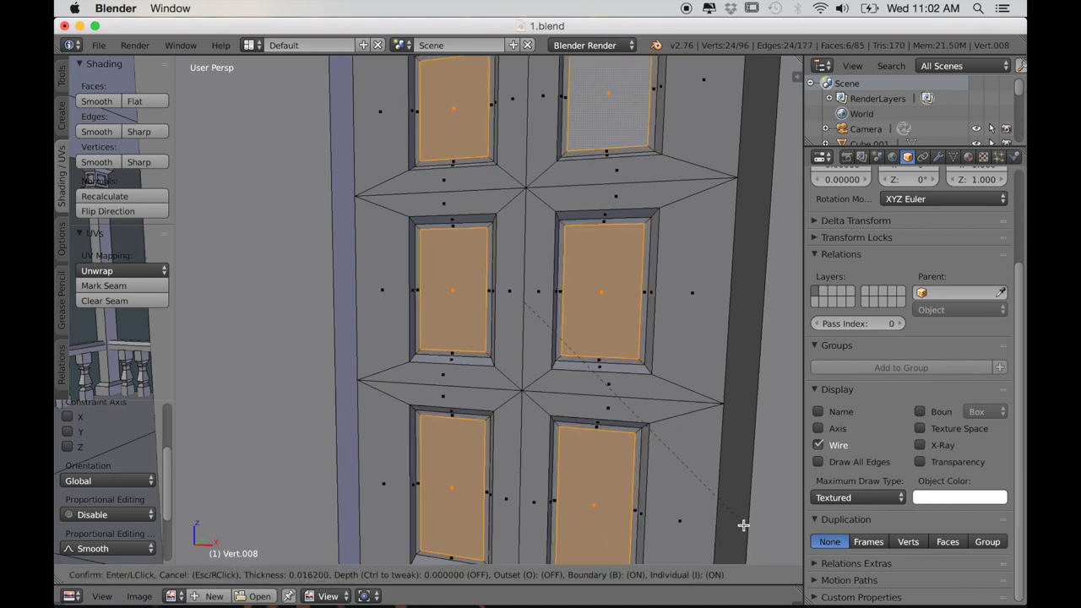
click(671, 484)
middle_drag(671, 484, 577, 339)
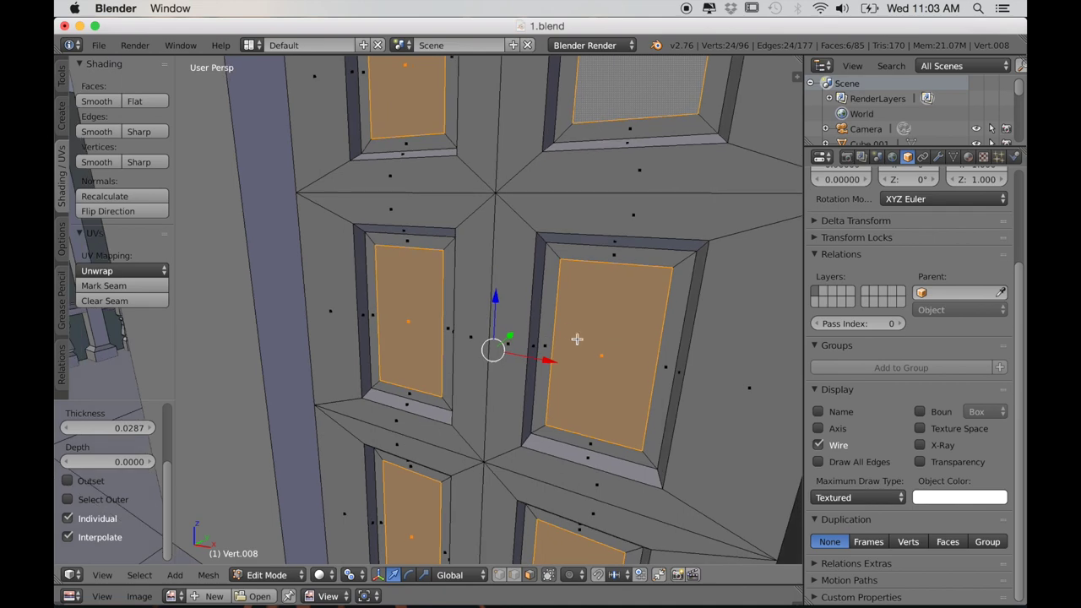
drag(513, 334, 509, 336)
scroll(549, 398, down, 3)
key(Tab)
scroll(549, 398, down, 2)
middle_drag(549, 398, 594, 412)
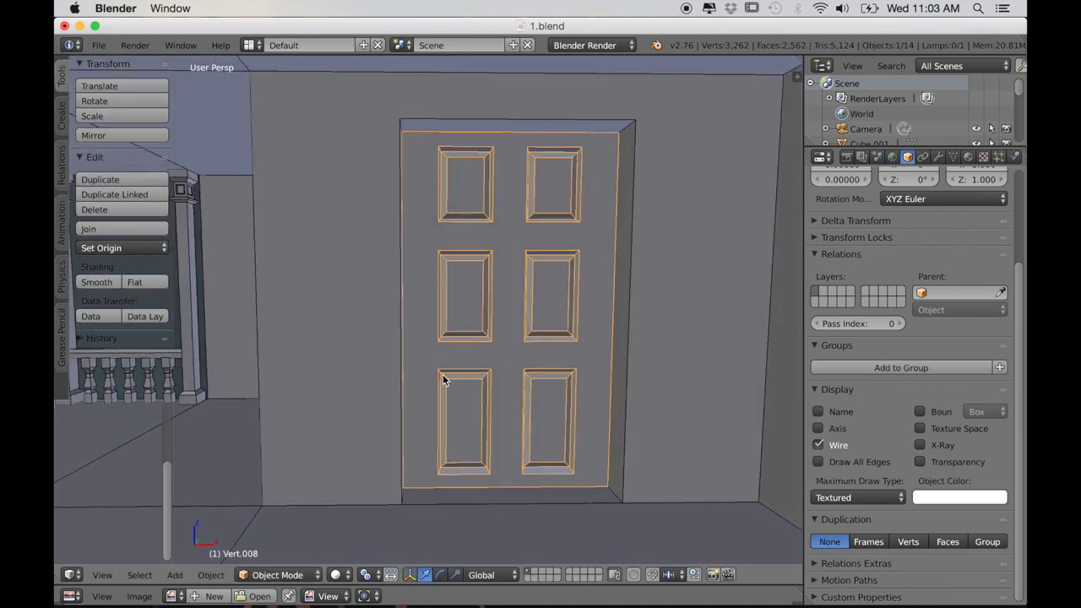
Step: Re-enter Edit Mode on the door and duplicate the middle-left inner panel face along X toward the door's left edge
middle_drag(485, 403, 474, 430)
scroll(497, 415, up, 1)
key(Tab)
key(a)
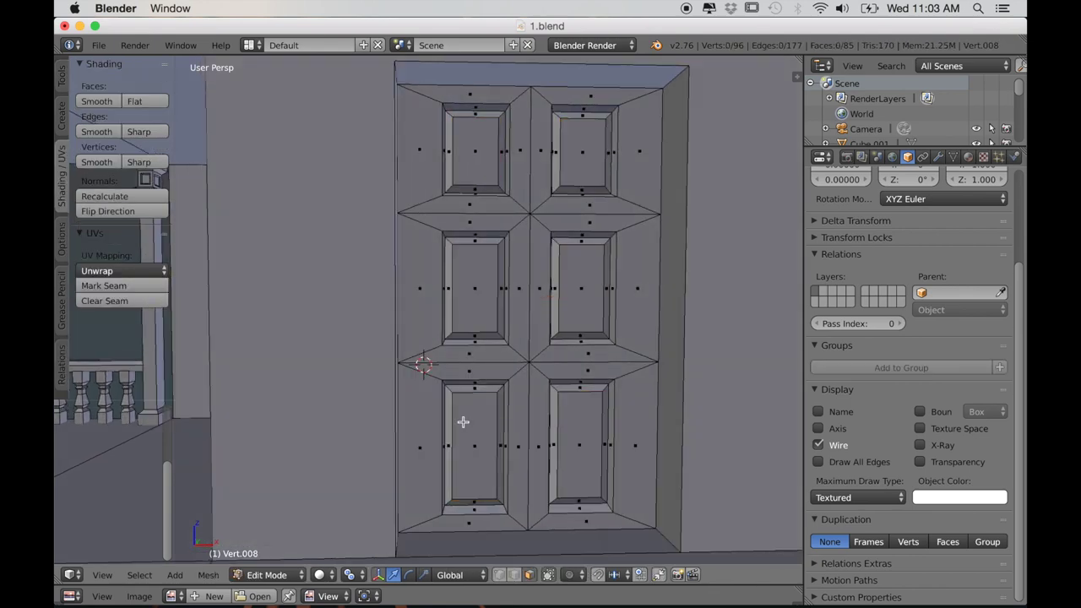
scroll(488, 344, up, 2)
right_click(508, 288)
scroll(540, 422, down, 1)
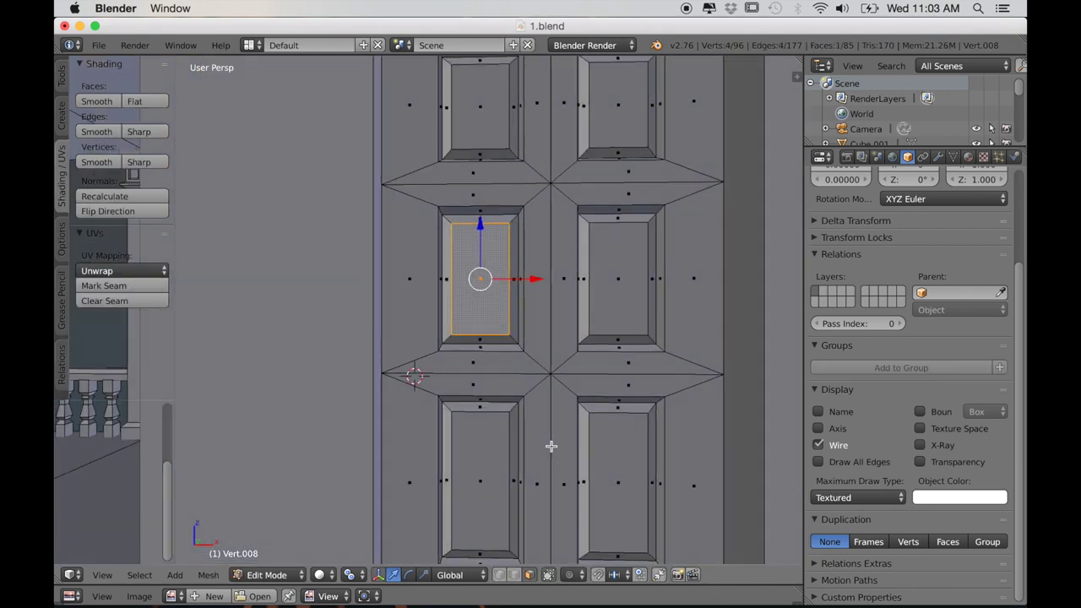
key(shift+d)
key(x)
click(514, 381)
Step: Move the duplicated face in front of the door and down beside the lower horizontal loop for a handle plate
middle_drag(515, 381, 417, 292)
drag(410, 298, 404, 302)
drag(381, 273, 381, 354)
middle_drag(381, 355, 507, 400)
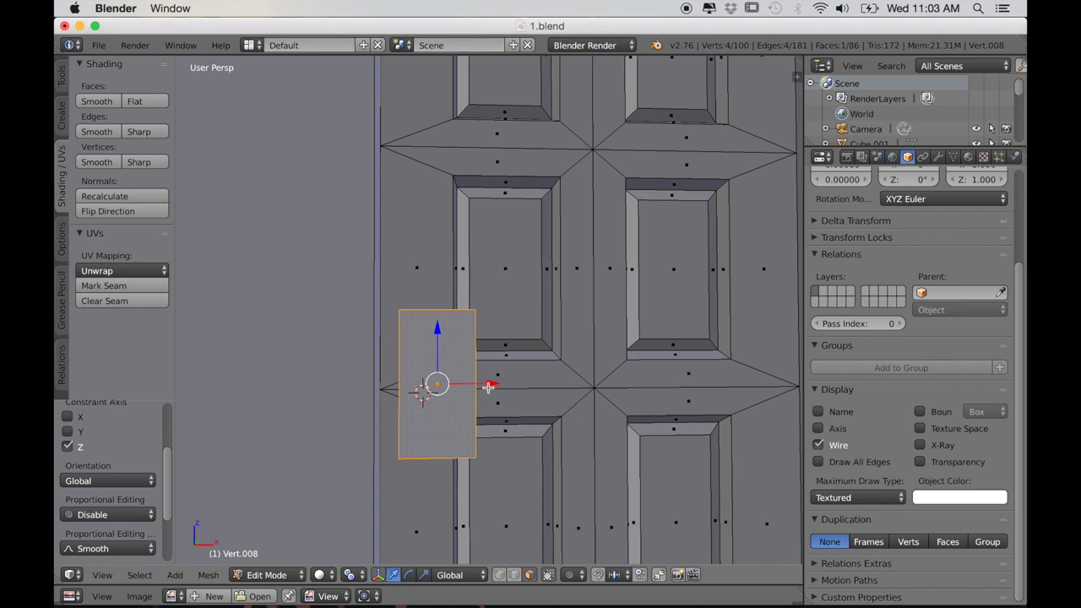
drag(489, 388, 478, 388)
Step: Scale the handle plate face down and centre it along X on the door's left stile in front view
middle_drag(478, 388, 599, 453)
key(s)
click(507, 412)
middle_drag(505, 413, 531, 413)
key(KP_1)
key(KP_5)
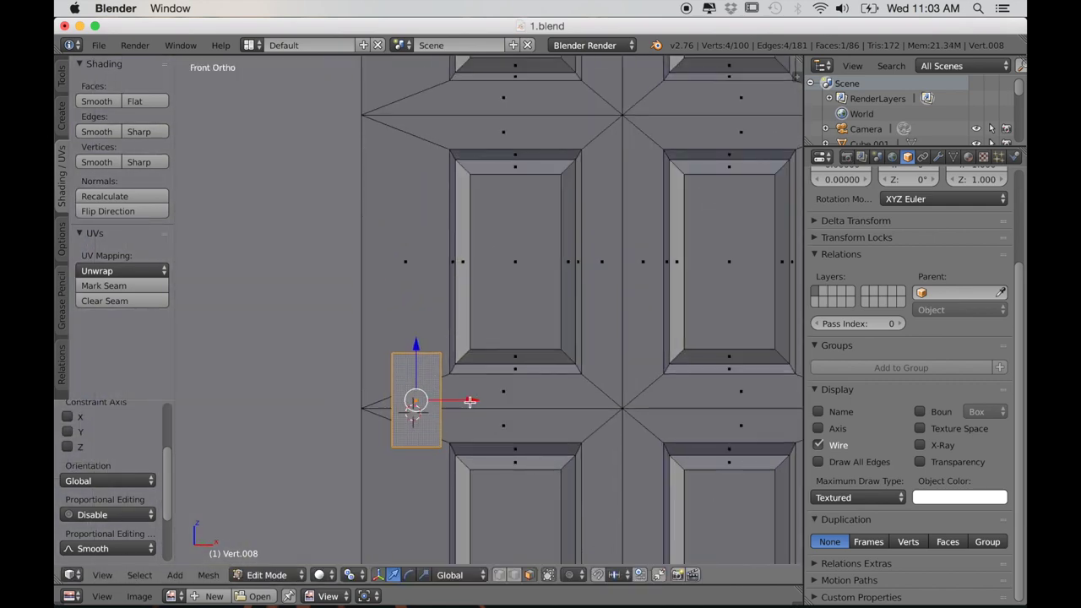
key(g)
key(x)
click(456, 405)
Step: Extrude the handle plate face about 0.024 back toward the door and delete its rear face
scroll(582, 431, up, 2)
middle_drag(492, 548, 501, 473)
scroll(533, 501, up, 3)
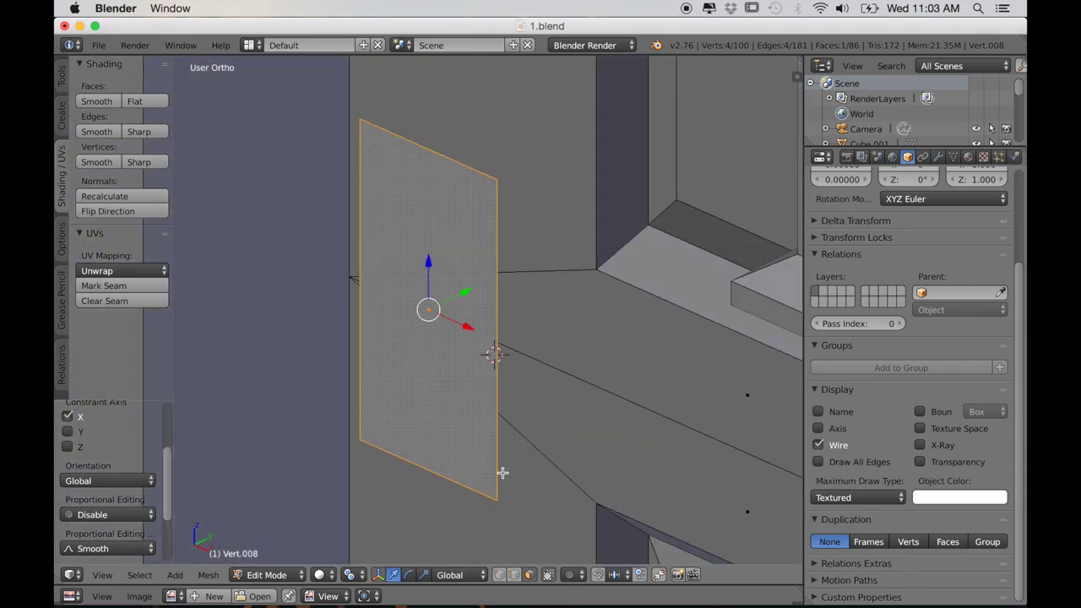
key(e)
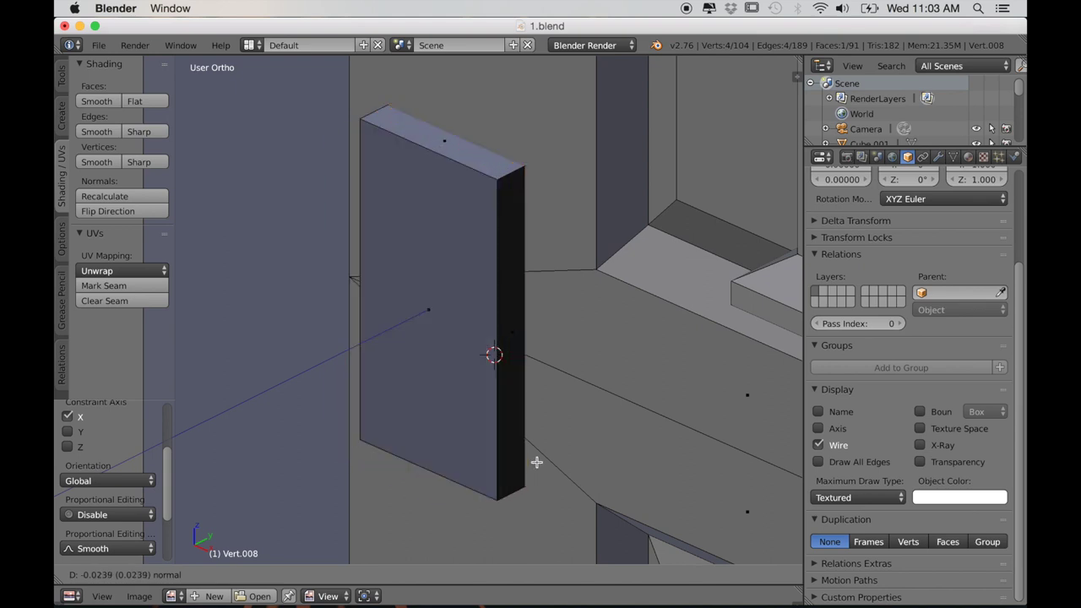
click(537, 459)
key(x)
click(544, 446)
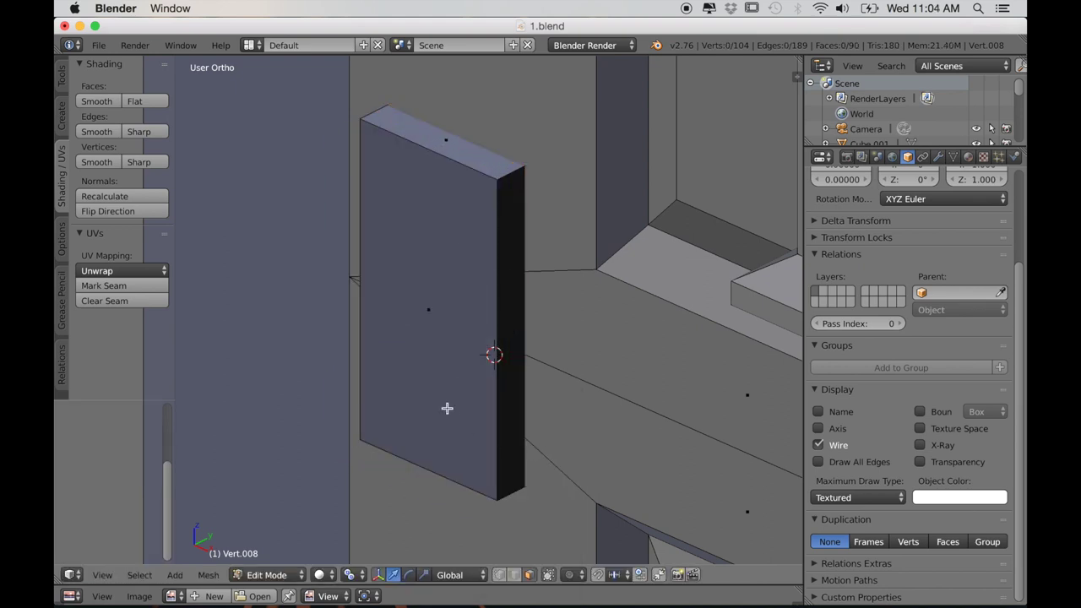
Step: Recalculate the normals of the whole door mesh and clear the selection
key(a)
click(110, 195)
key(a)
Step: Select the handle plate's front face and snap the 3D cursor to its centre
middle_drag(403, 383, 431, 402)
right_click(429, 316)
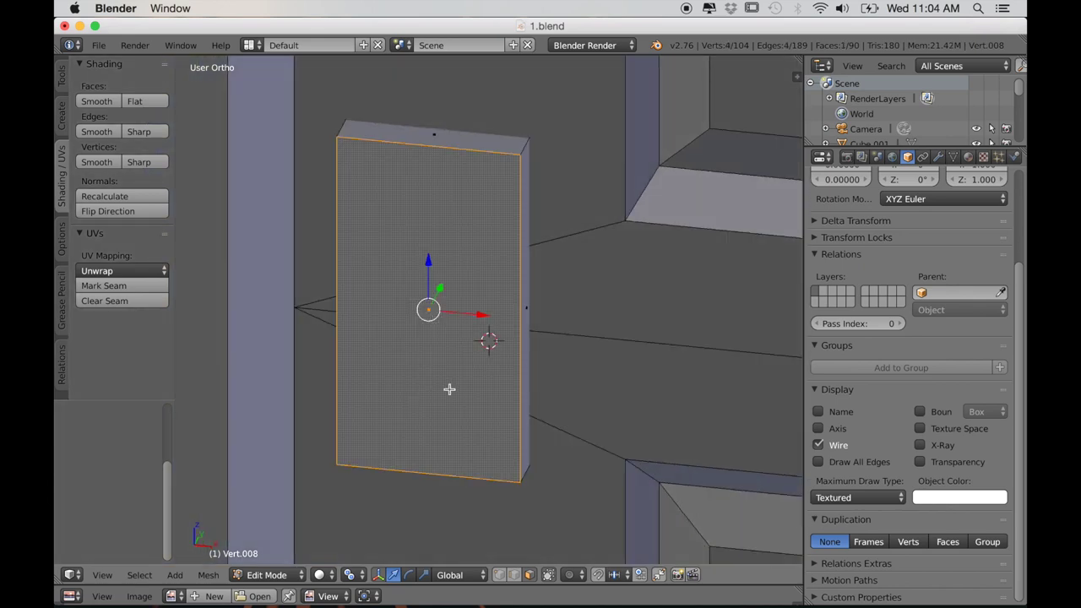
key(shift+s)
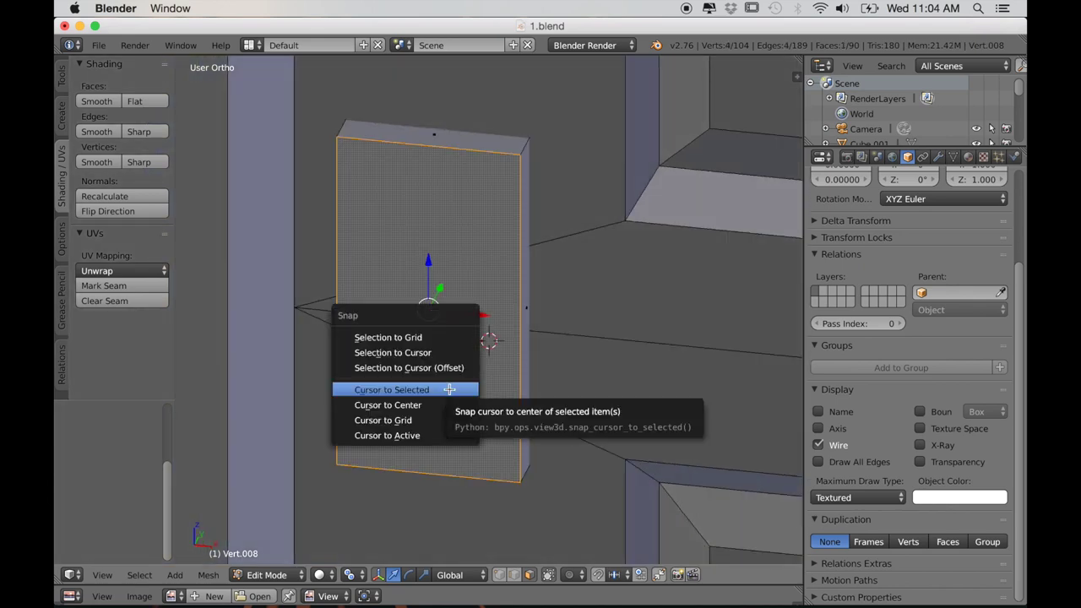
click(449, 389)
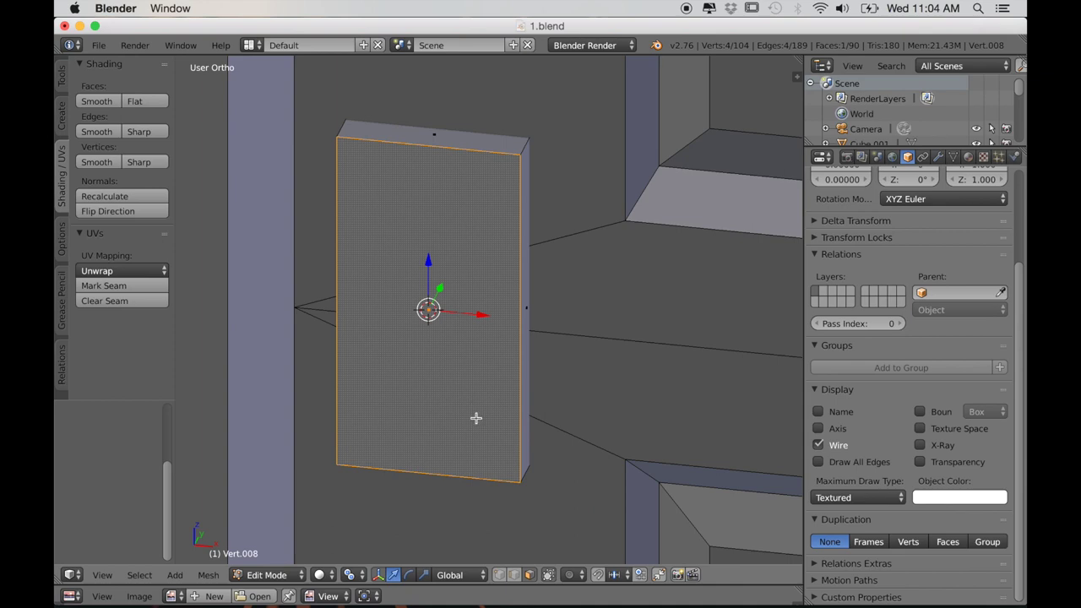
Step: Add a circle at the 3D cursor with an Ngon fill and 8 vertices
middle_drag(476, 417, 481, 414)
key(shift+a)
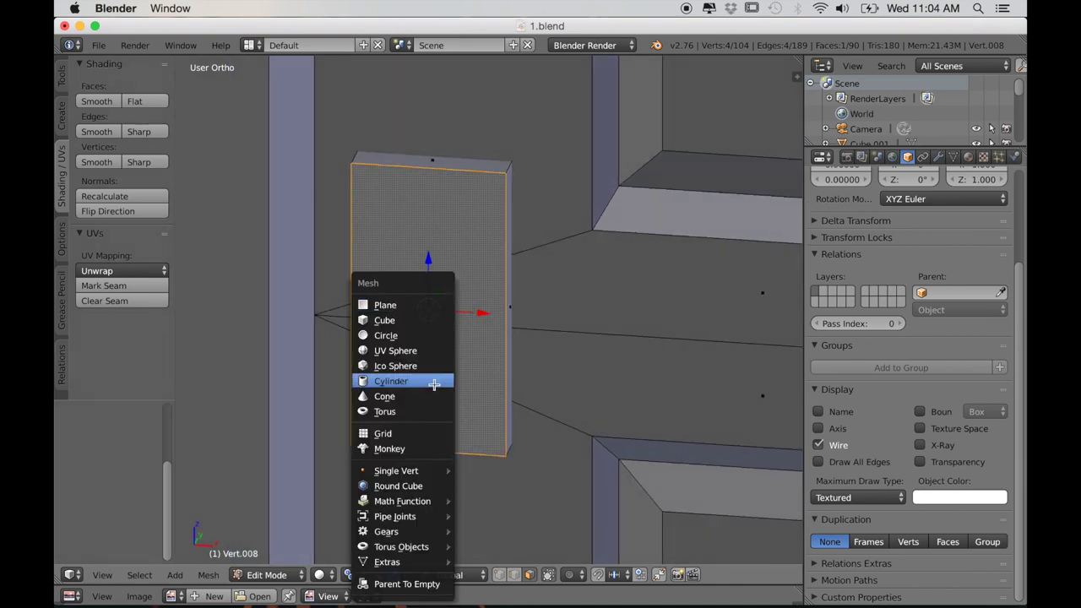
click(411, 336)
scroll(464, 408, down, 8)
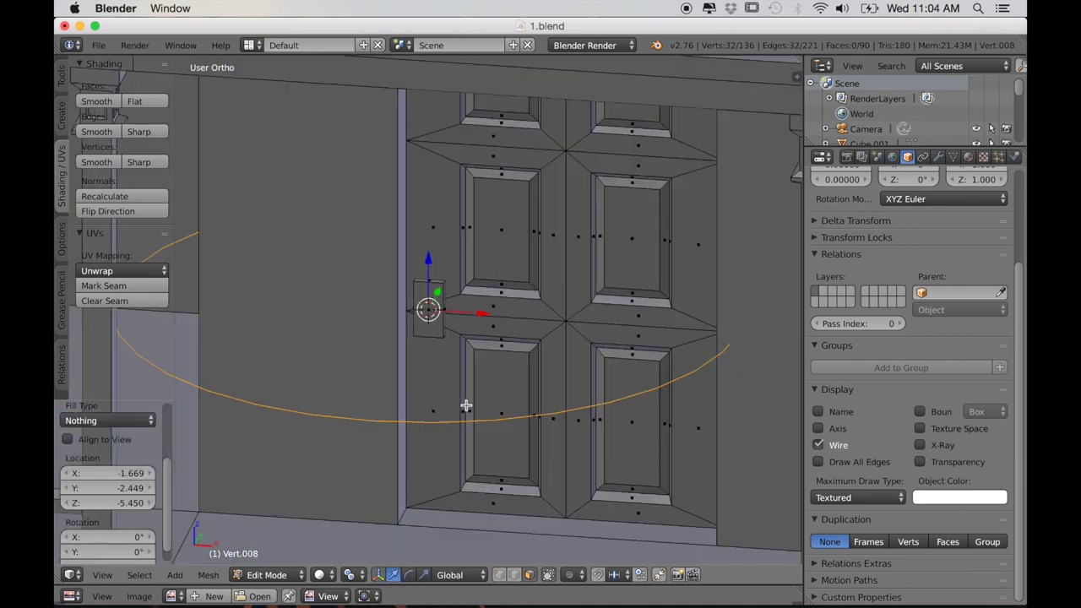
scroll(85, 456, up, 4)
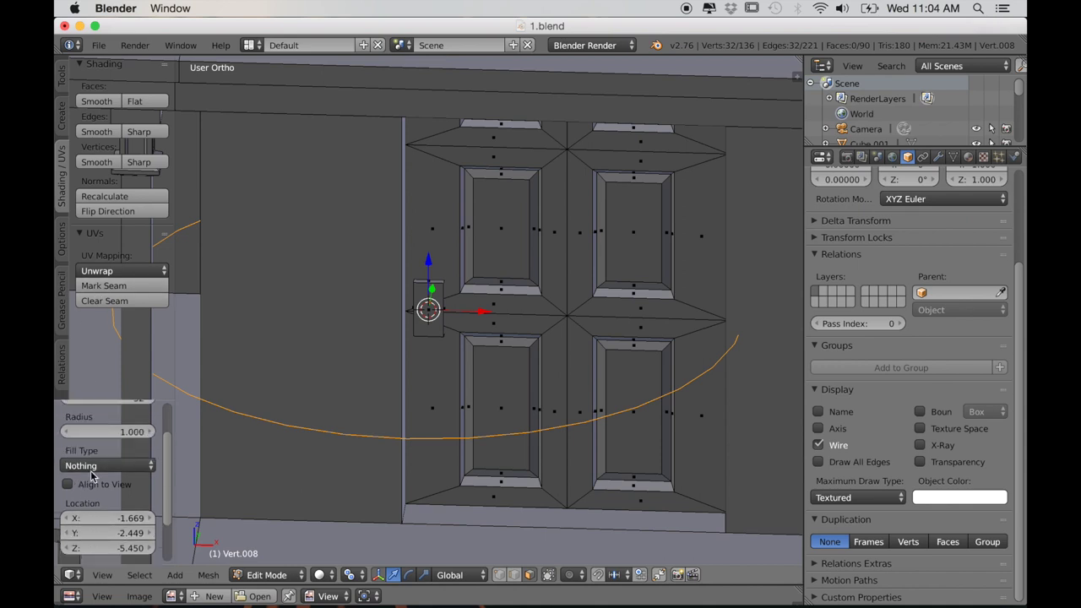
click(100, 511)
click(96, 477)
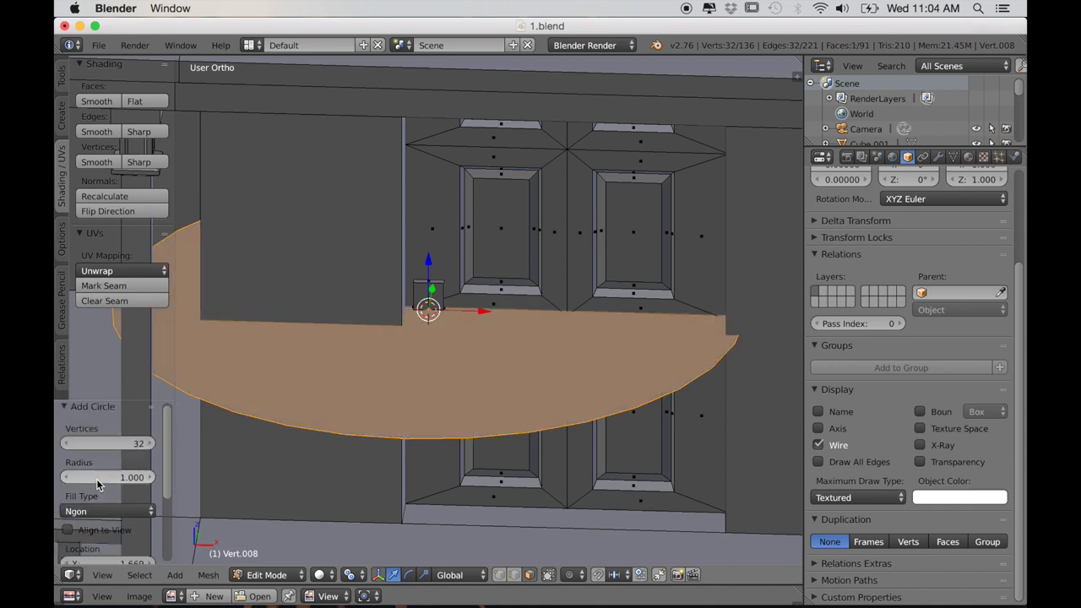
mouse_move(127, 452)
mouse_down()
mouse_move(88, 452)
mouse_move(110, 453)
mouse_up()
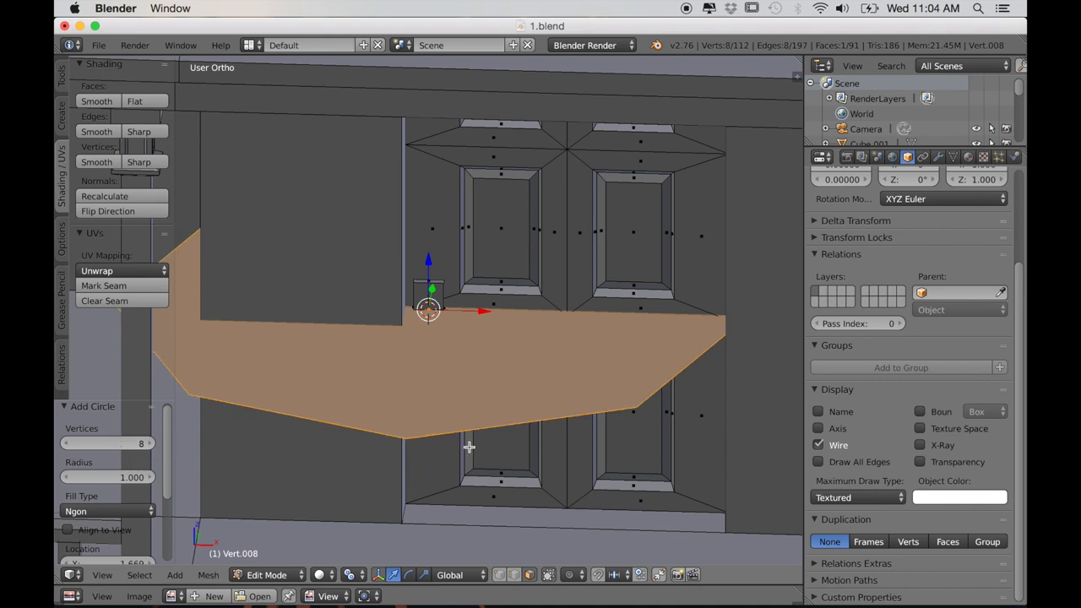
Step: Rotate the new circle 90° about X, scale it down and move it about 0.143 out along Y in front of the handle plate
text(r)
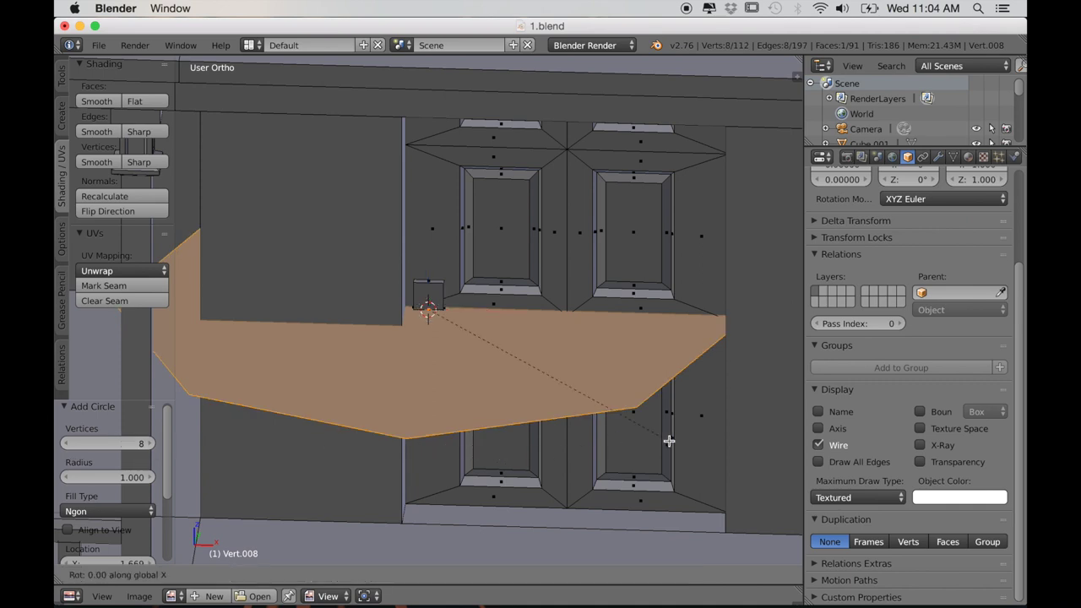
text(90)
key(Return)
key(s)
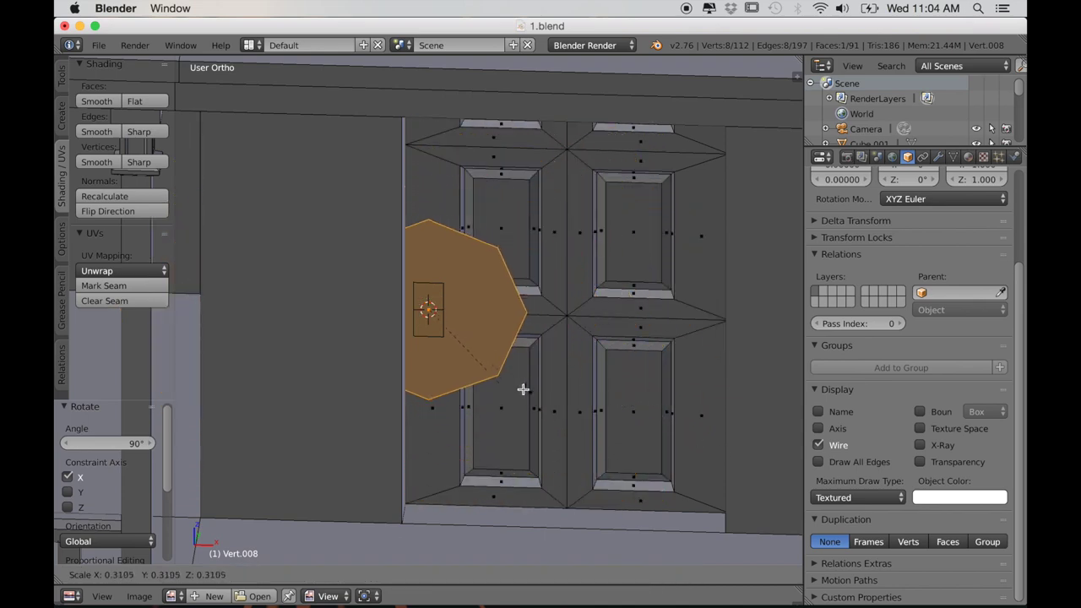
click(476, 370)
middle_drag(476, 369, 463, 365)
scroll(463, 365, up, 3)
drag(449, 289, 417, 325)
Step: Connect the circle's opposite vertices vertically and horizontally so its face is divided into four quarters
middle_drag(479, 443, 369, 427)
right_click(366, 350)
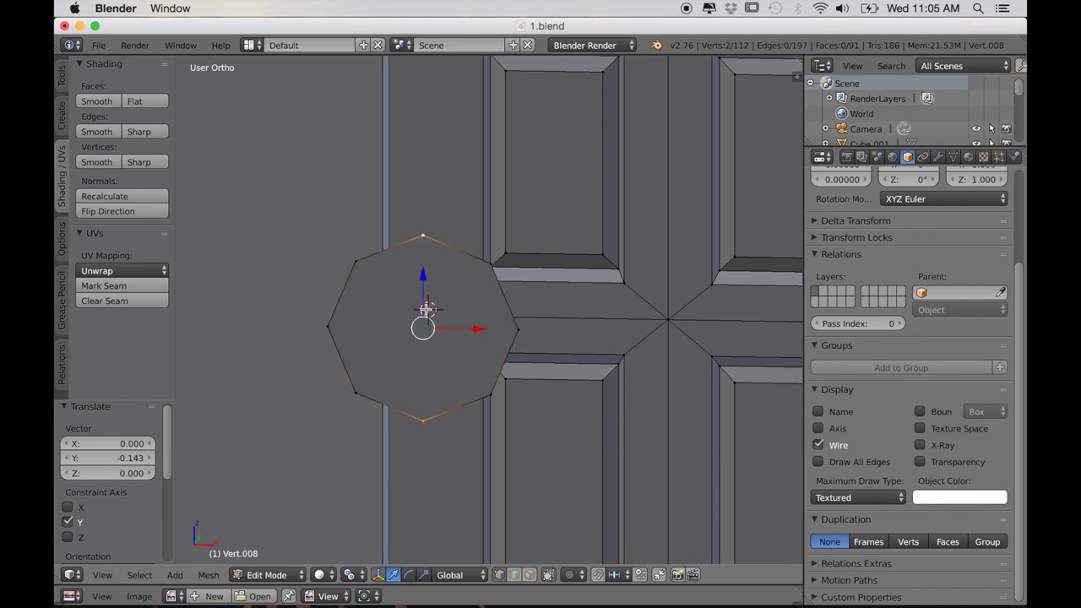
key(j)
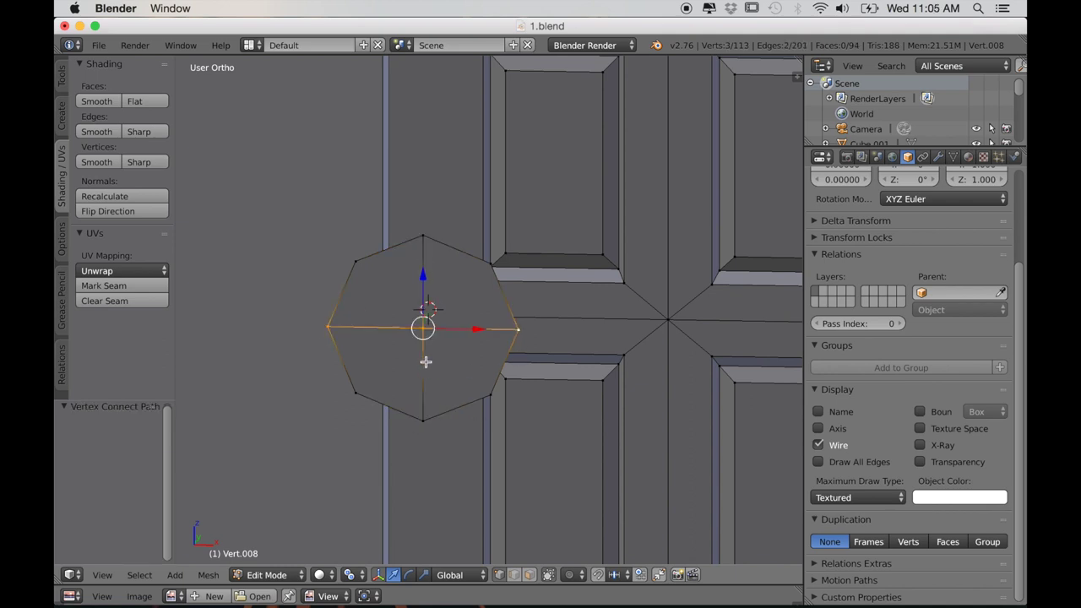
Step: Select the whole knob disc and scale it down by about 0.416 and again by 0.567 to fit within the handle plate
middle_drag(464, 372, 434, 347)
key(l)
key(s)
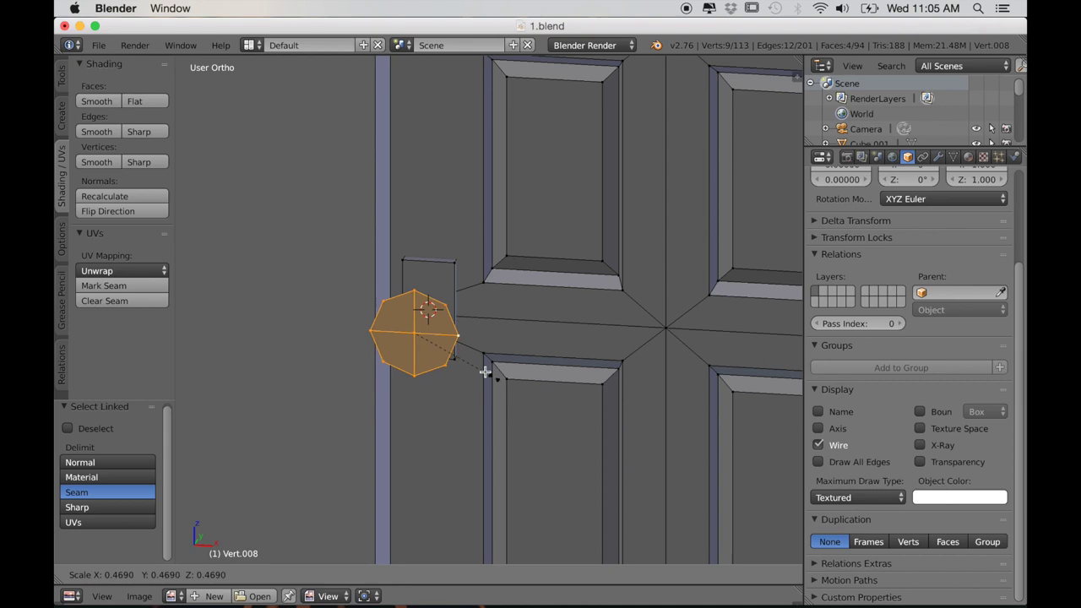
click(480, 368)
key(KP_1)
scroll(545, 411, up, 3)
key(KP_5)
scroll(622, 439, down, 1)
key(KP_5)
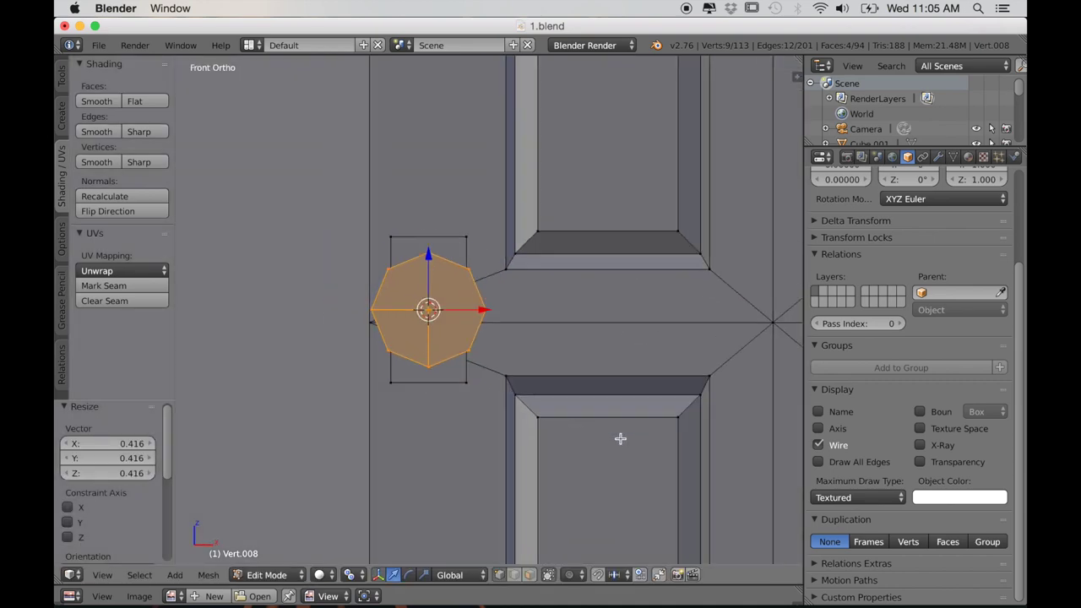
key(s)
click(532, 387)
Step: Move the knob disc about 0.071 along Y toward the handle plate
middle_drag(550, 410, 389, 337)
scroll(363, 359, down, 1)
key(KP_5)
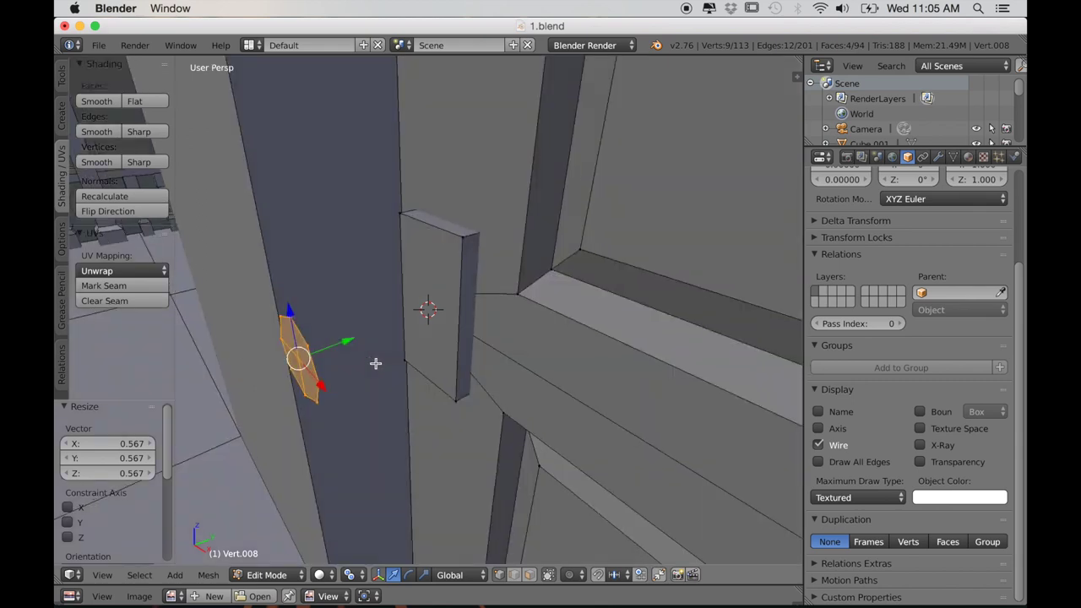
key(g)
key(y)
click(424, 329)
Step: Select the disc's outer edge ring and extrude it about 0.016 along Y toward the door to form the knob's rim
alt+right_click(400, 336)
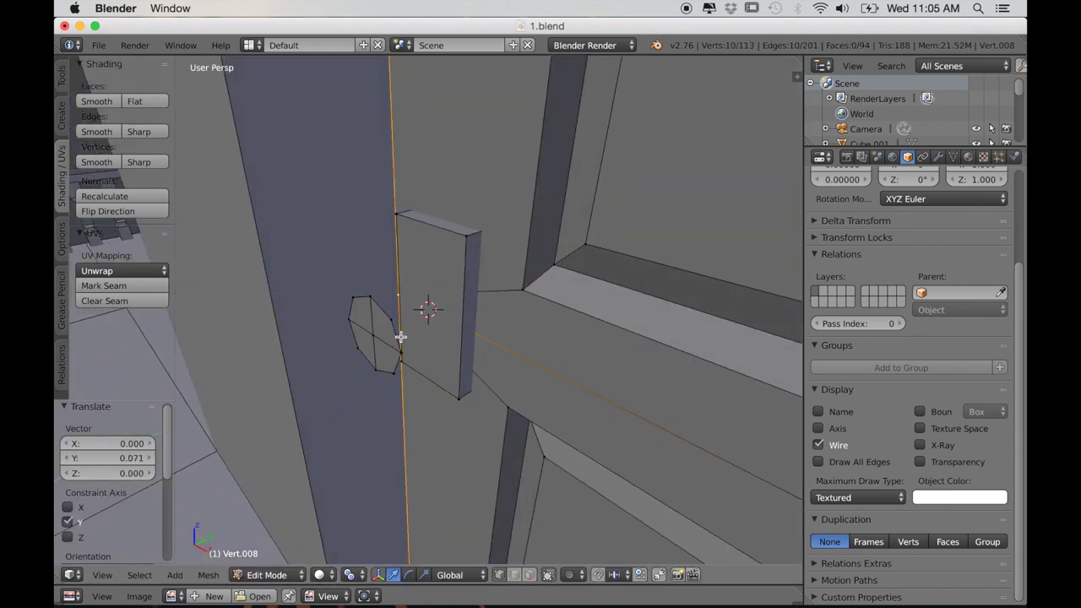
alt+right_click(392, 338)
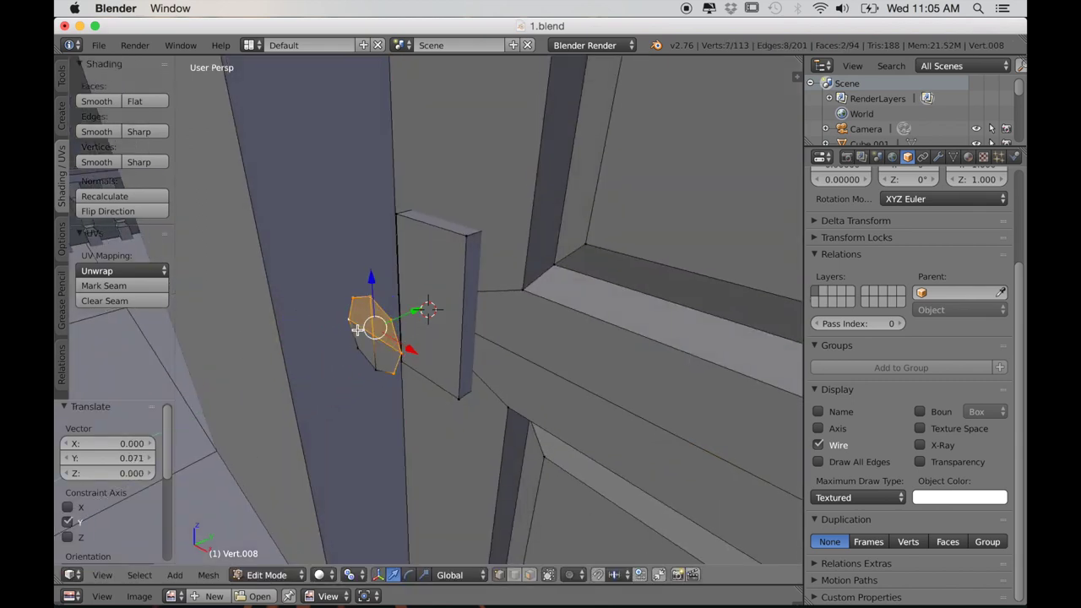
alt+shift+right_click(367, 354)
shift+right_click(377, 336)
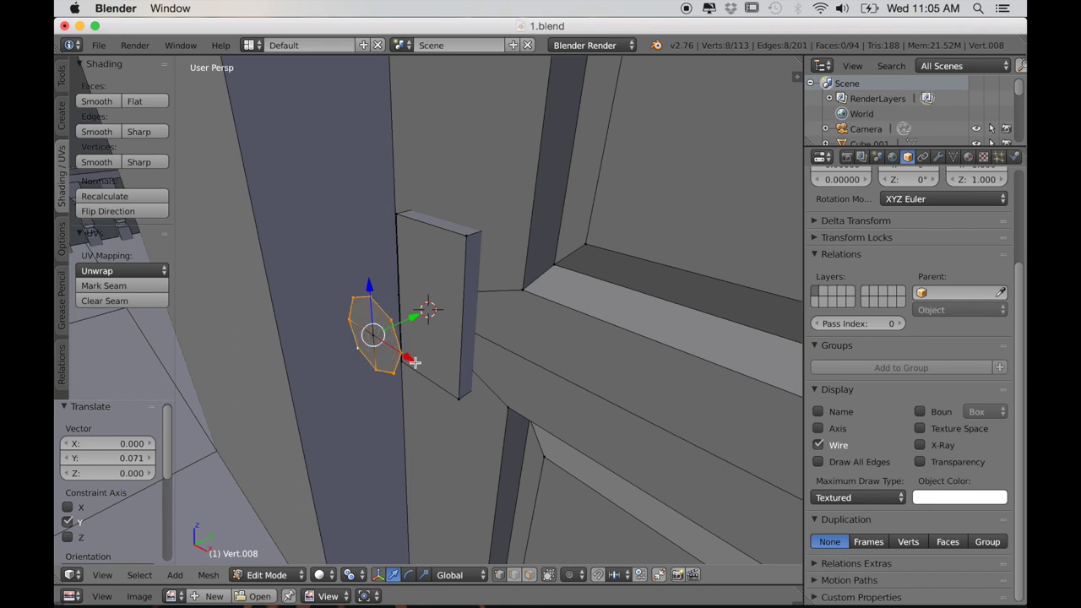
key(e)
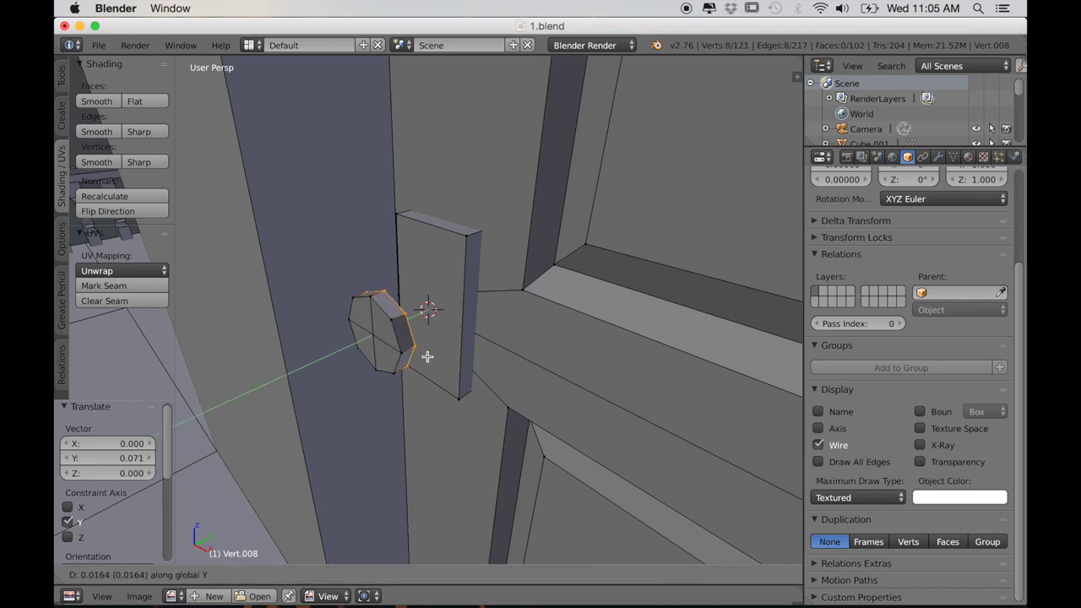
click(429, 356)
drag(430, 312, 435, 309)
Step: Extrude the knob's back ring, shrink it to a narrow neck and extrude that neck about 0.032 along Y as the stem
key(e)
click(599, 362)
key(s)
click(555, 369)
middle_drag(555, 369, 411, 415)
key(s)
click(413, 377)
key(e)
click(488, 410)
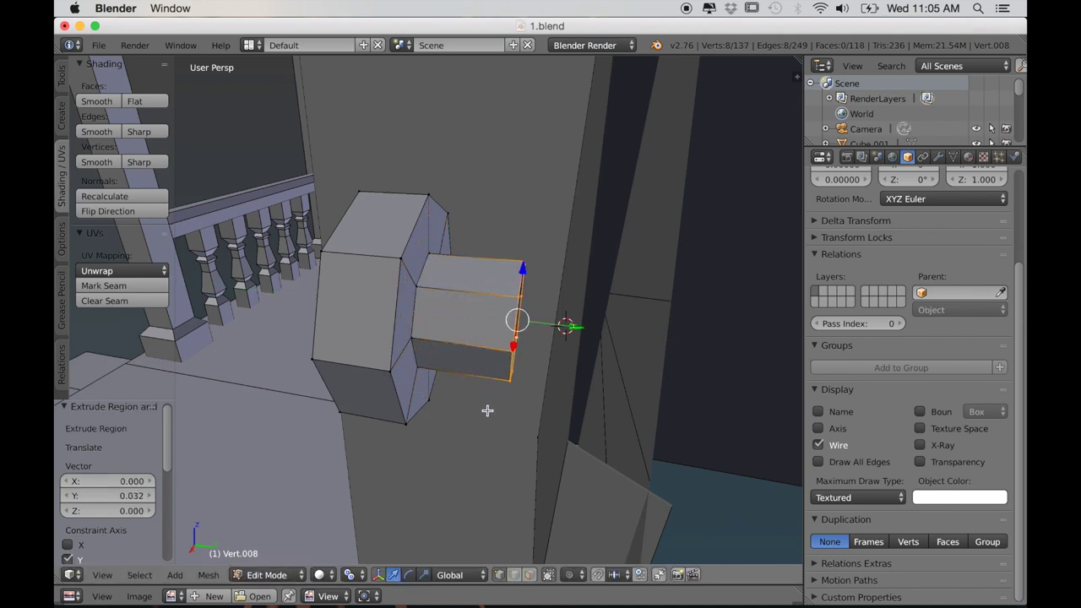
Step: Select the whole knob, slide it along Y until its stem meets the handle plate, and clear the selection
middle_drag(488, 409, 407, 351)
key(l)
drag(484, 302, 527, 299)
middle_drag(527, 299, 572, 325)
scroll(432, 320, up, 4)
right_click(431, 319)
scroll(432, 319, down, 3)
middle_drag(432, 321, 511, 372)
right_drag(464, 300, 453, 292)
right_click(476, 312)
middle_drag(457, 291, 535, 384)
key(a)
scroll(536, 384, down, 10)
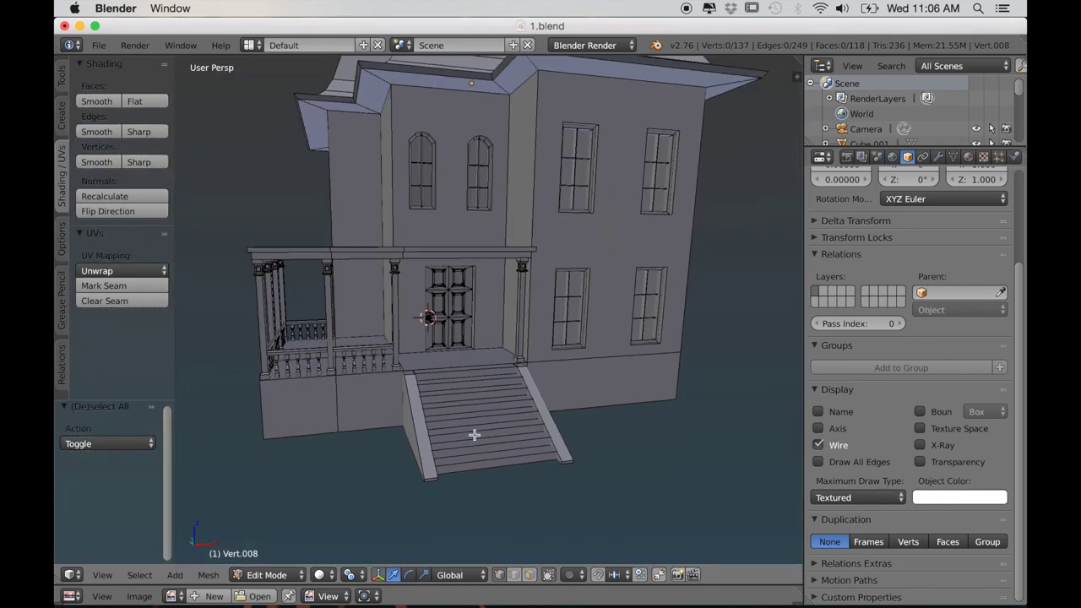
middle_drag(476, 437, 517, 435)
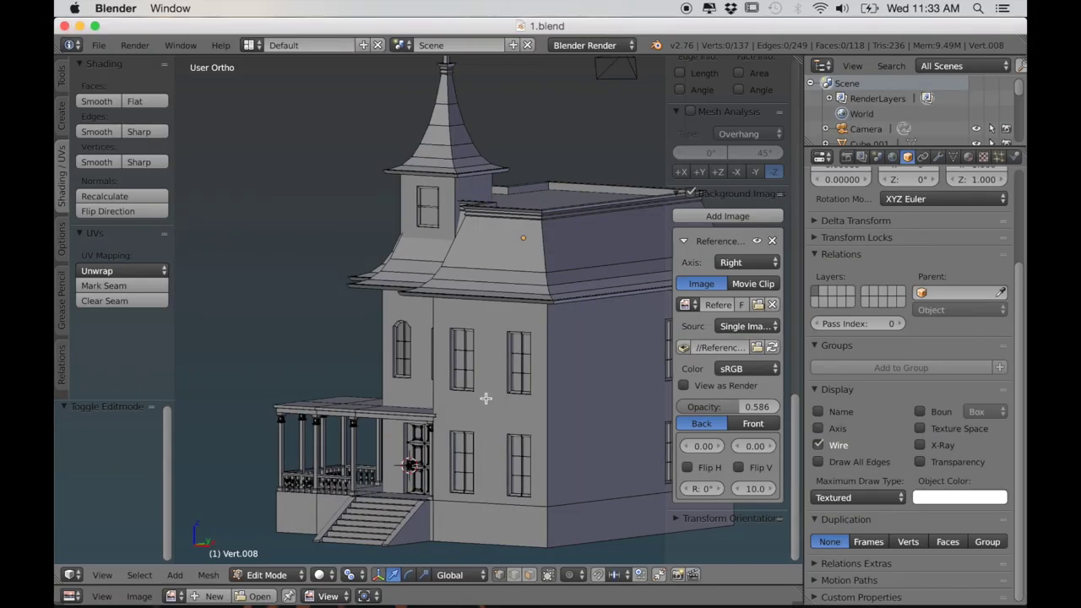
Step: Finish editing the door and add a cube over the bracket profile of the background reference in right view
scroll(486, 394, up, 3)
shift+middle_drag(490, 393, 496, 446)
scroll(504, 446, up, 6)
scroll(517, 496, up, 3)
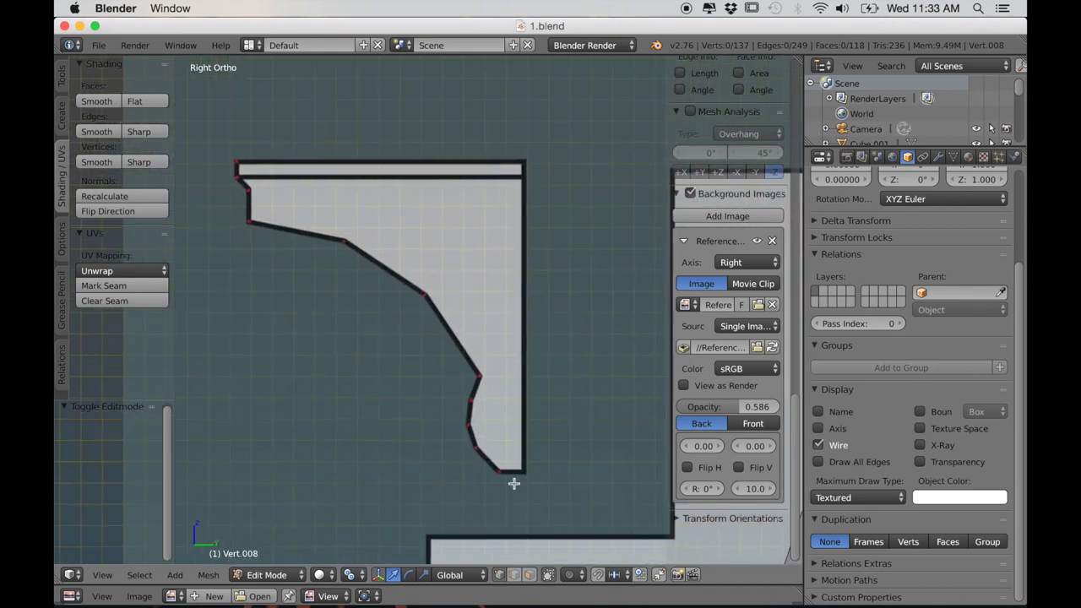
key(Tab)
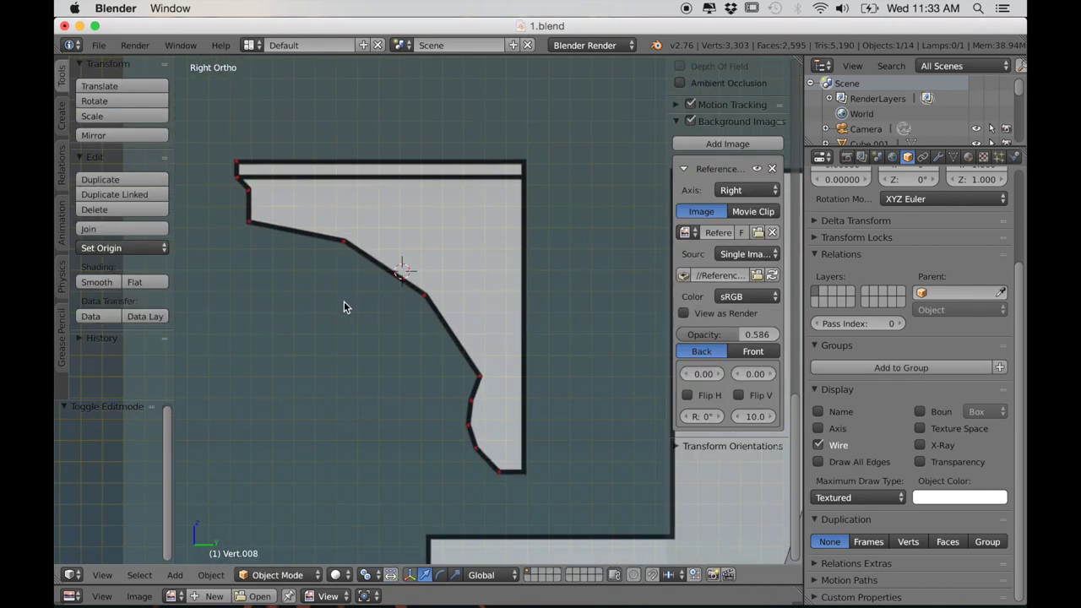
key(shift+a)
click(392, 319)
key(Tab)
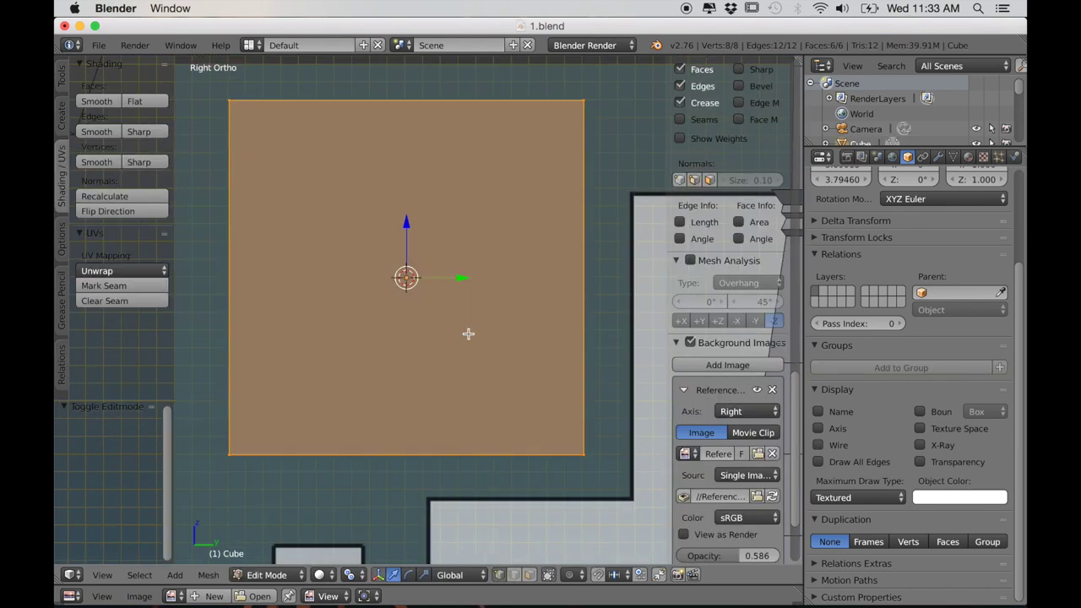
Step: Show the cube as wireframe, scale it to about 0.66 and move it over the bracket drawing
key(z)
key(s)
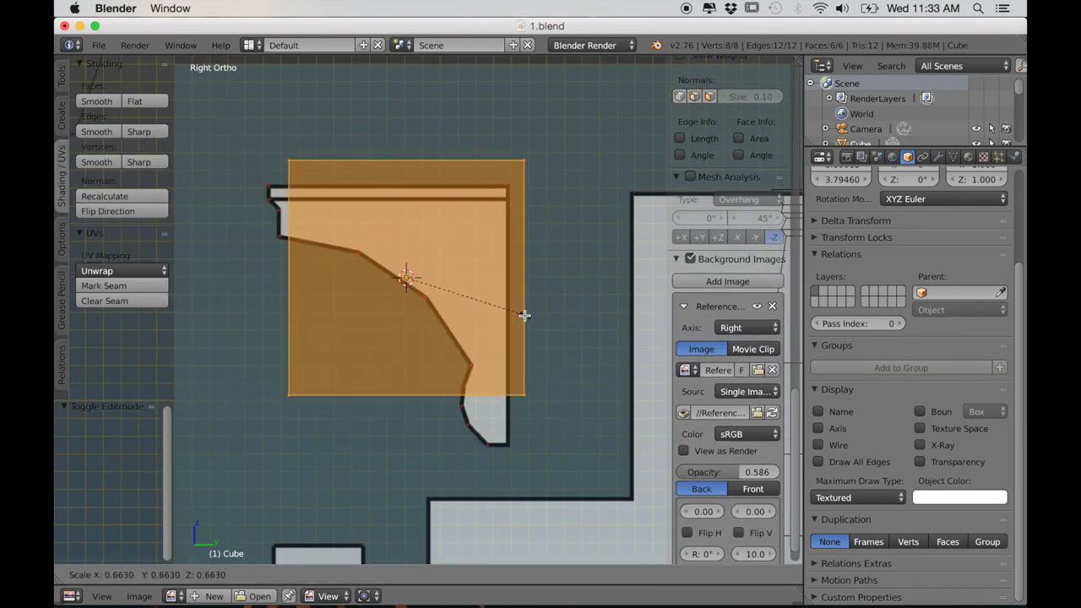
click(524, 314)
key(Tab)
key(g)
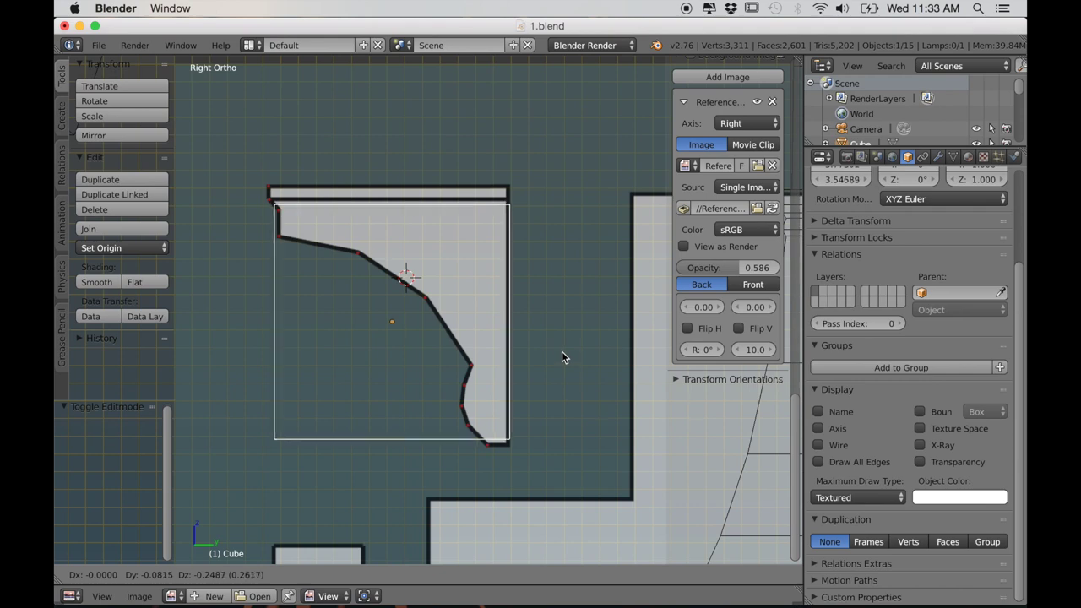
click(560, 354)
Step: Fine-tune the cube's scale and position so its top and sides line up with the bracket outline below the cap
scroll(434, 246, up, 1)
shift+middle_drag(434, 246, 413, 295)
scroll(484, 324, up, 2)
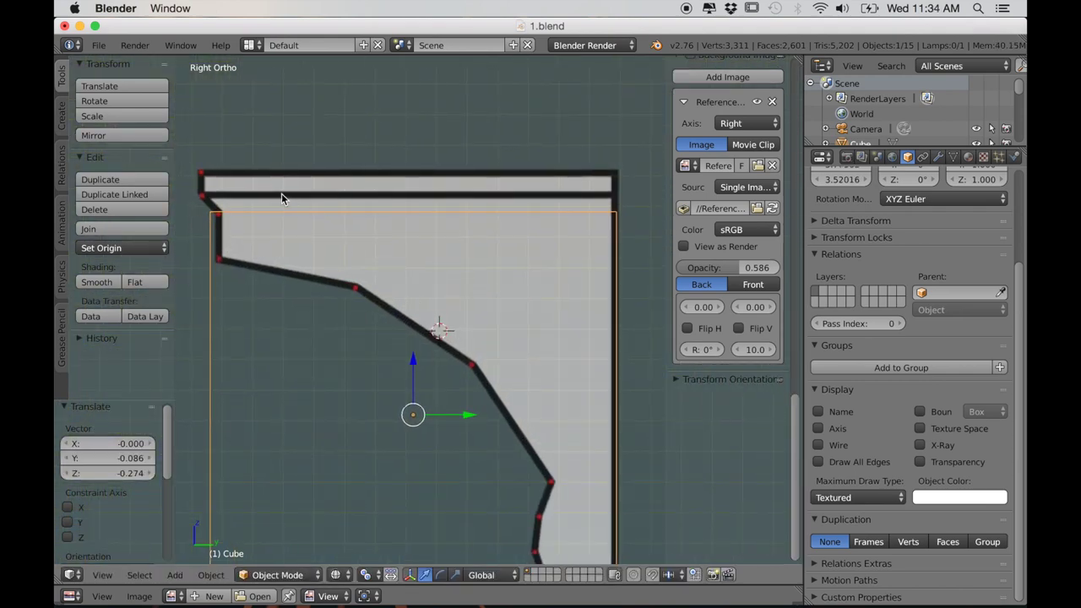
key(Tab)
key(s)
click(593, 339)
key(Tab)
key(g)
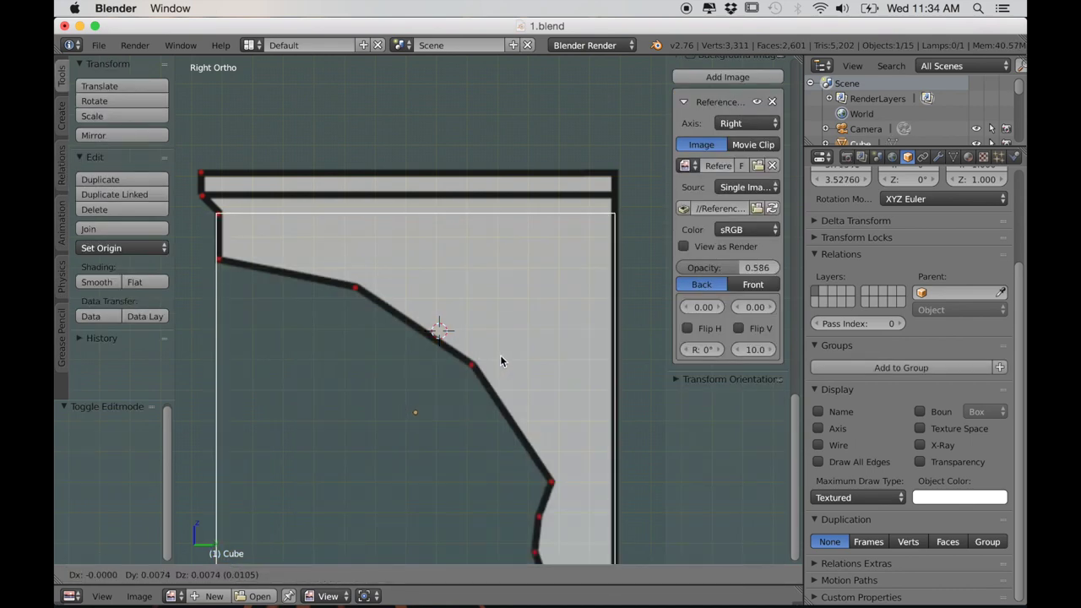
click(500, 354)
key(Tab)
key(s)
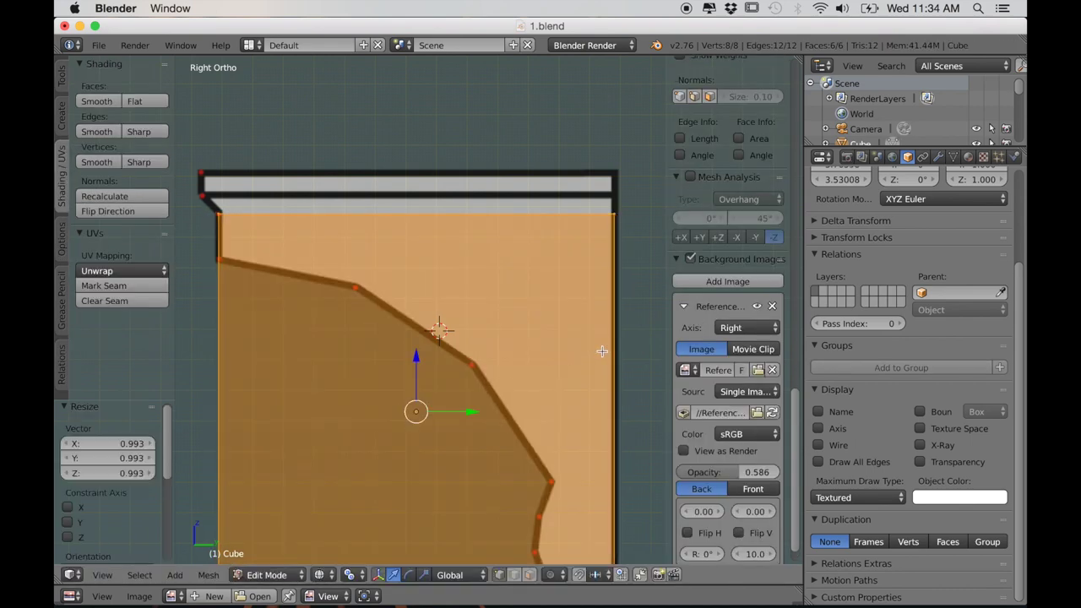
click(593, 354)
Step: Raise the cube's bottom face about 1.14 along Z to the outer corner where the bracket's curve begins
scroll(439, 344, down, 2)
alt+right_click(422, 515)
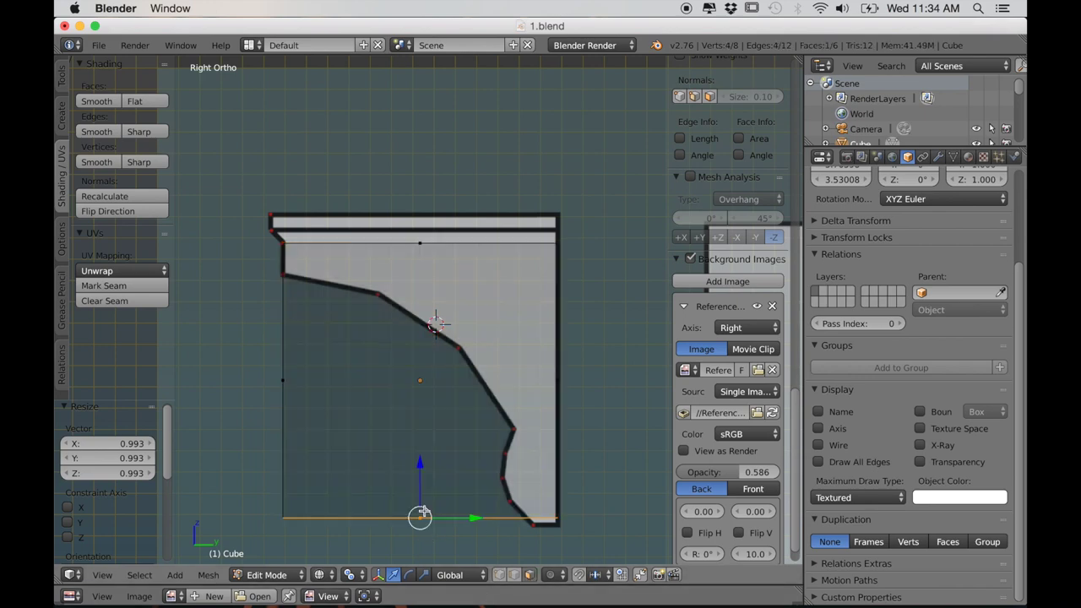
key(g)
key(z)
click(449, 244)
scroll(448, 288, up, 2)
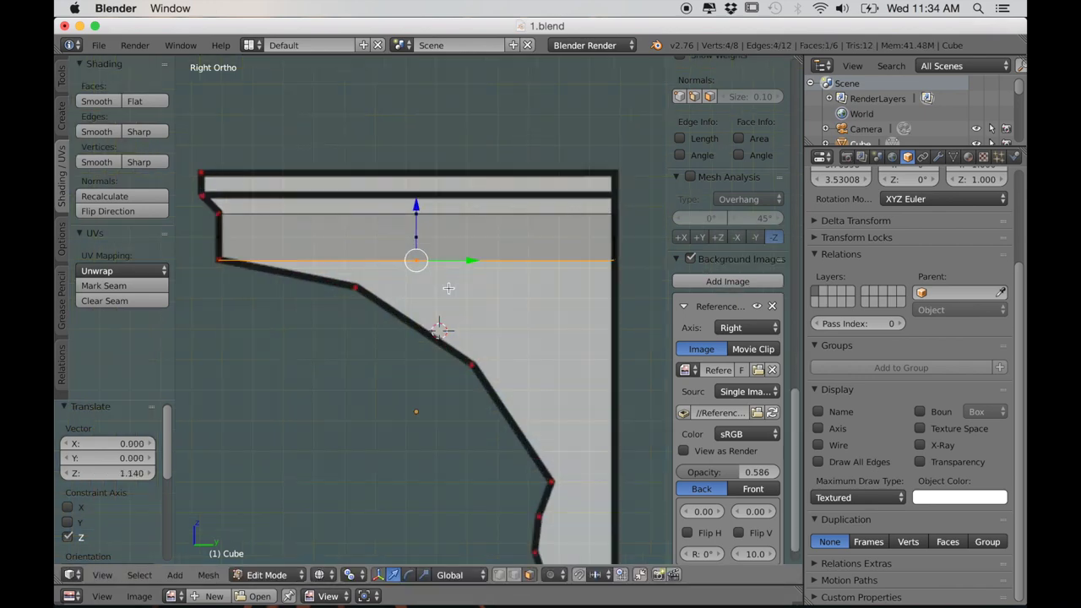
Step: Extrude the bottom face down in successive segments along the bracket's upper curve, the first about 0.087 and the last about 0.382
key(e)
click(444, 321)
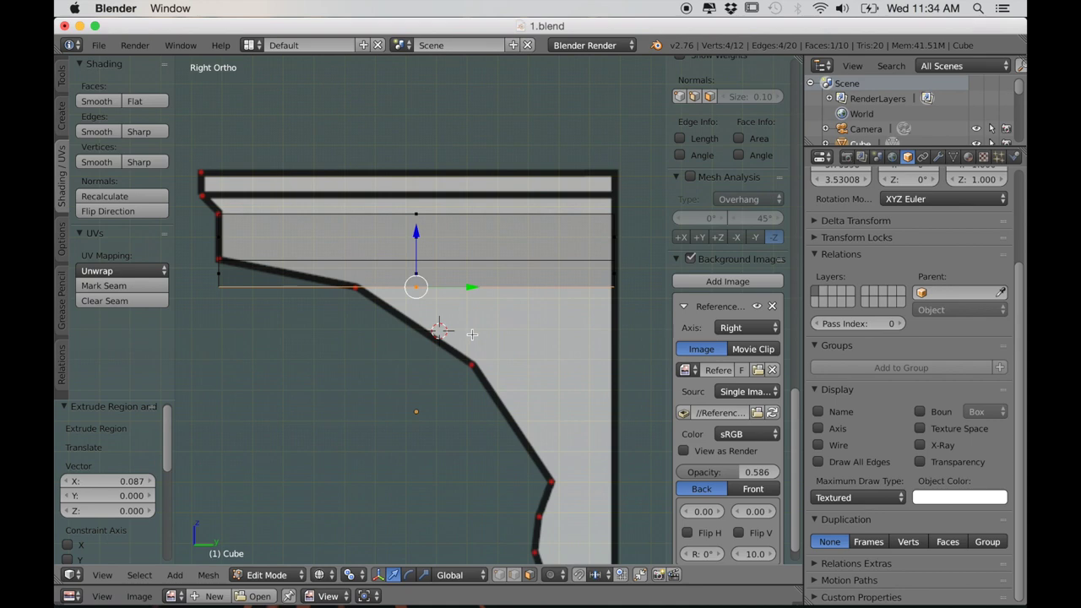
key(e)
click(476, 390)
key(e)
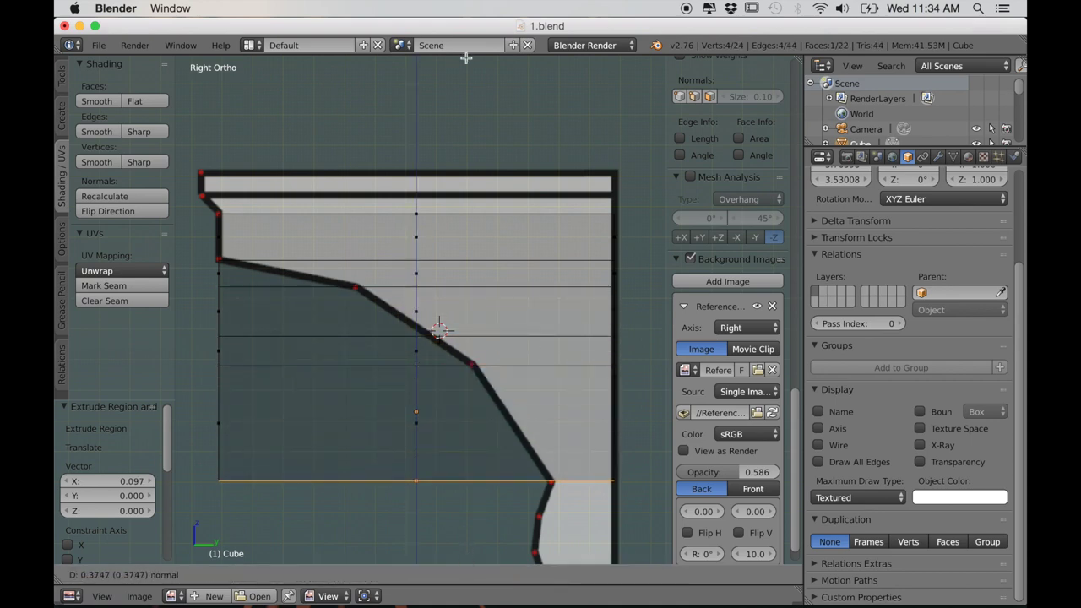
click(429, 142)
Step: Extrude the bottom face down four more times to match the corners of the bracket's lower scroll, ending with about 0.109
shift+middle_drag(385, 438, 373, 330)
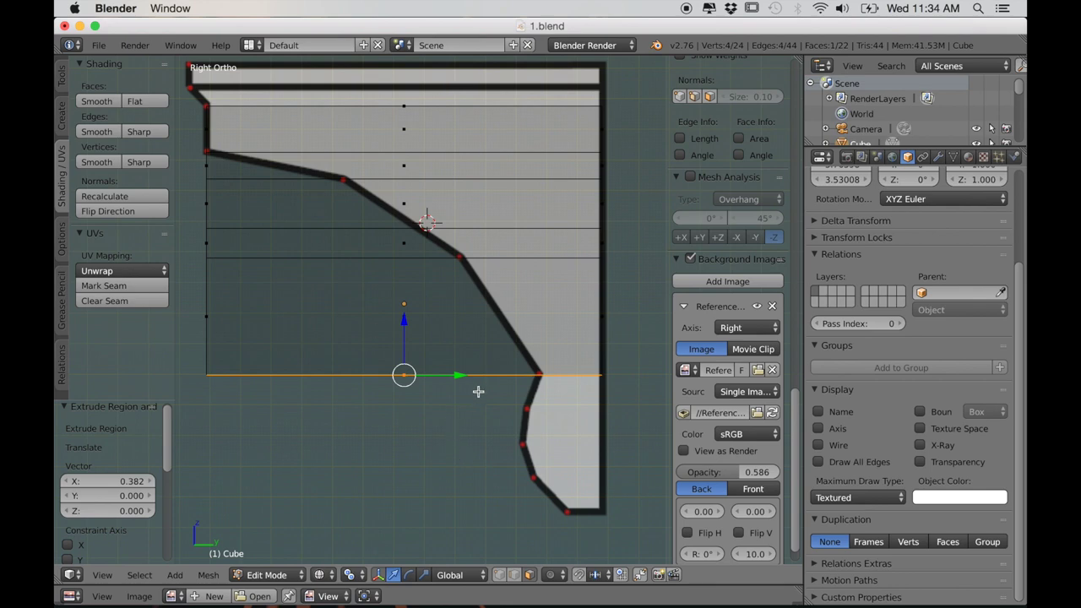
key(e)
click(481, 418)
key(e)
click(483, 452)
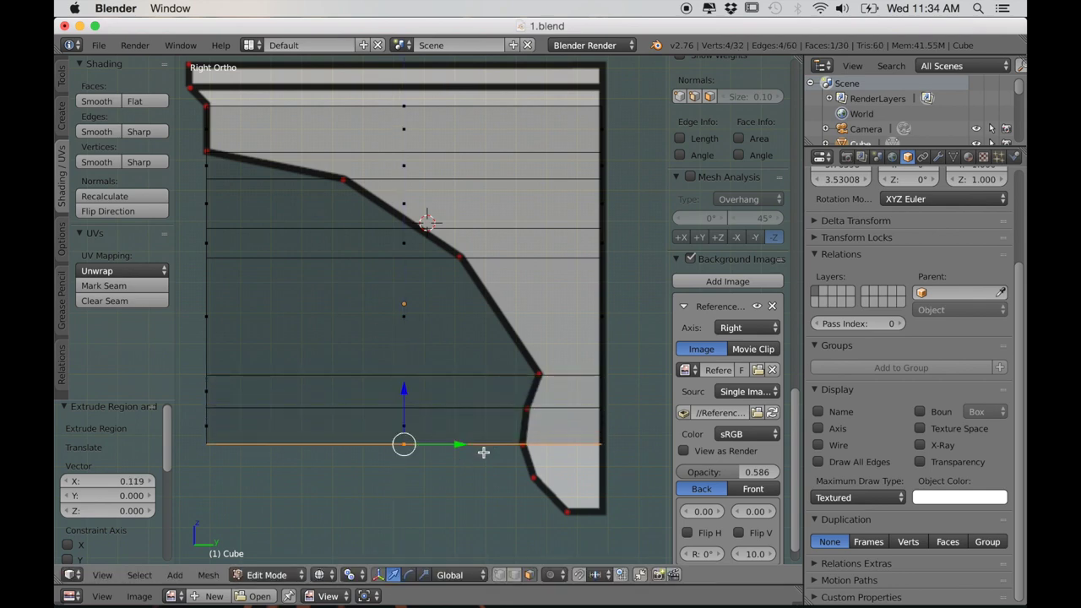
key(e)
click(484, 475)
key(e)
click(488, 498)
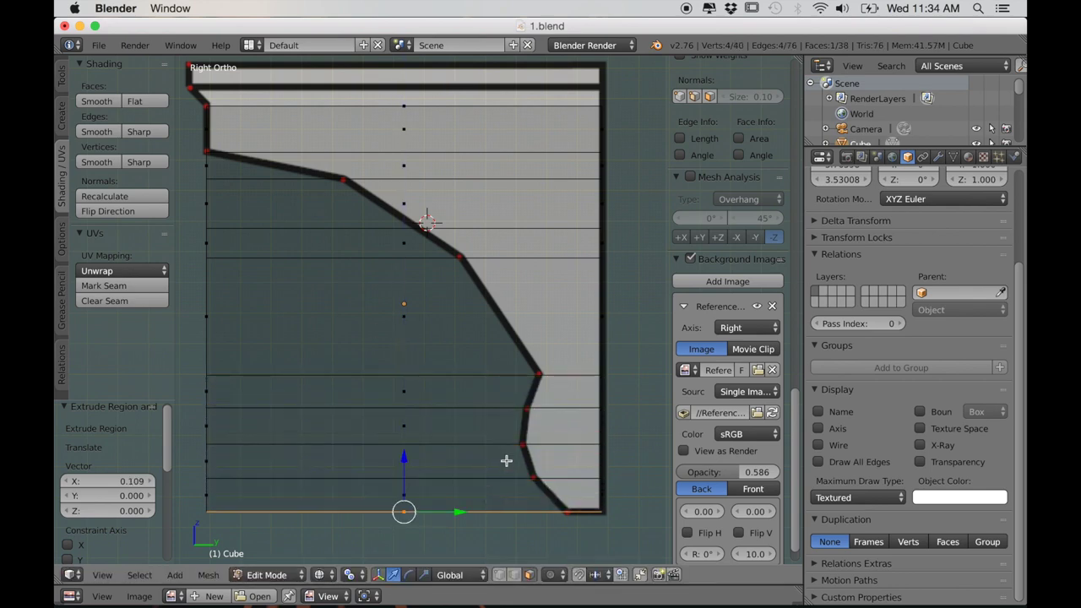
Step: Switch to vertex selection, hide both side panels and move the lowest outer vertices onto the bracket's bottom corner
click(499, 575)
shift+middle_drag(317, 488, 404, 479)
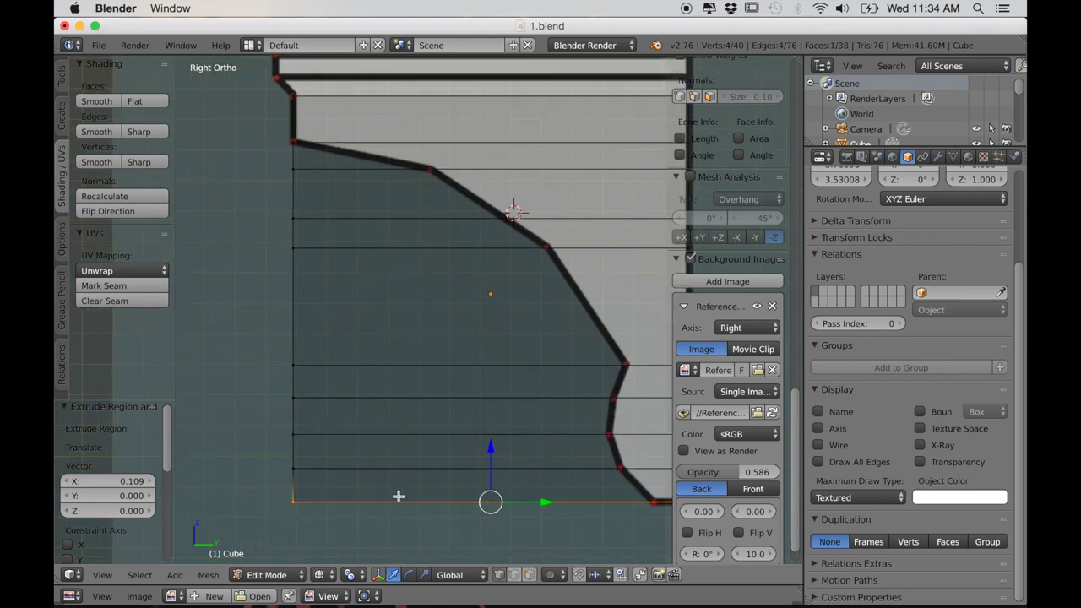
key(a)
scroll(409, 492, down, 2)
key(t)
key(n)
scroll(428, 475, up, 2)
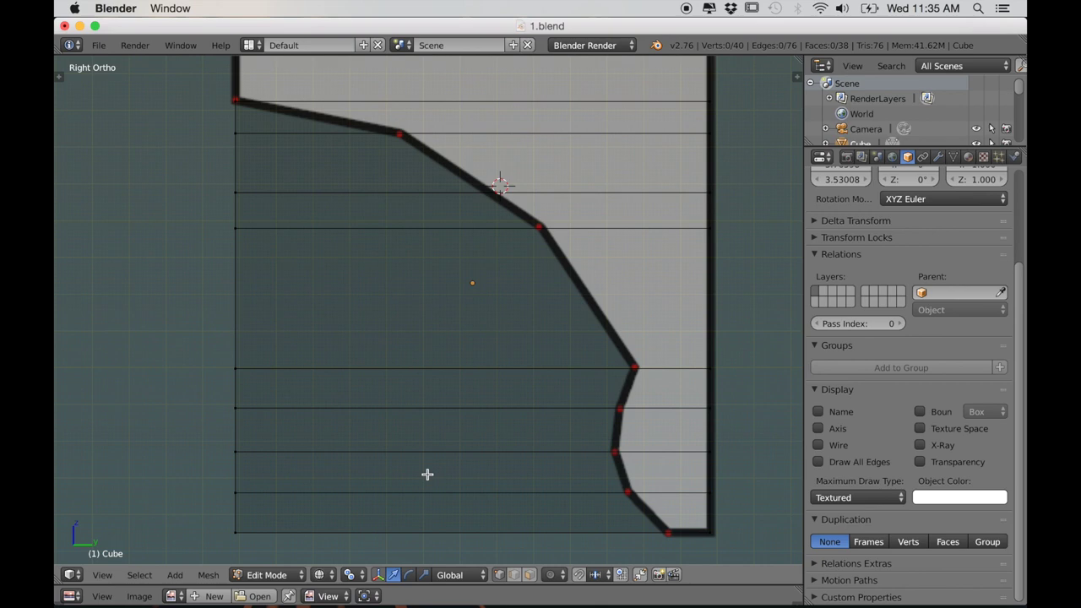
shift+middle_drag(378, 482, 378, 498)
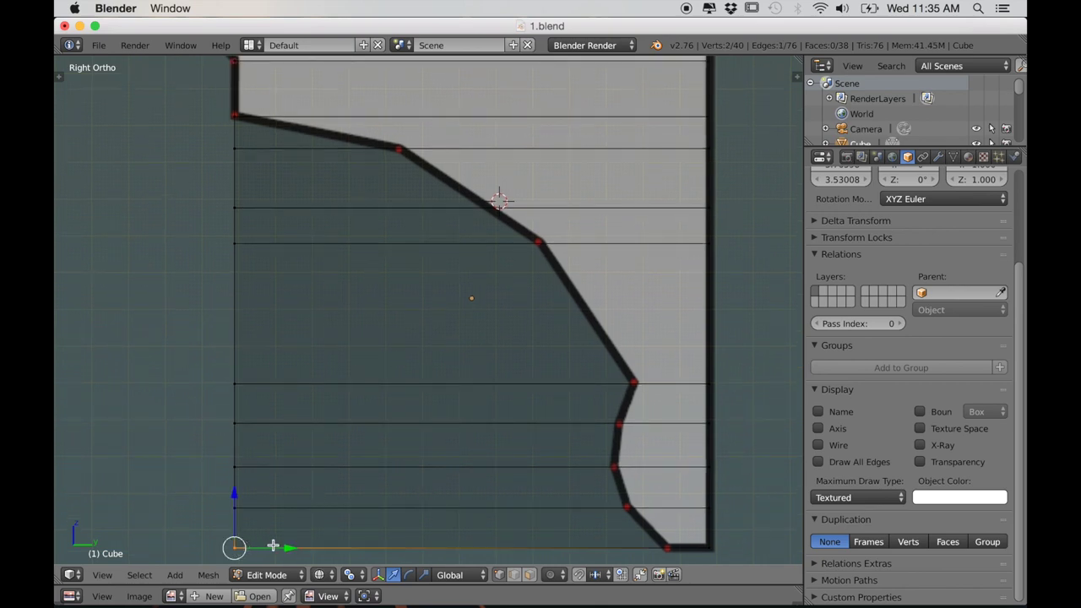
scroll(273, 546, down, 1)
key(g)
click(665, 515)
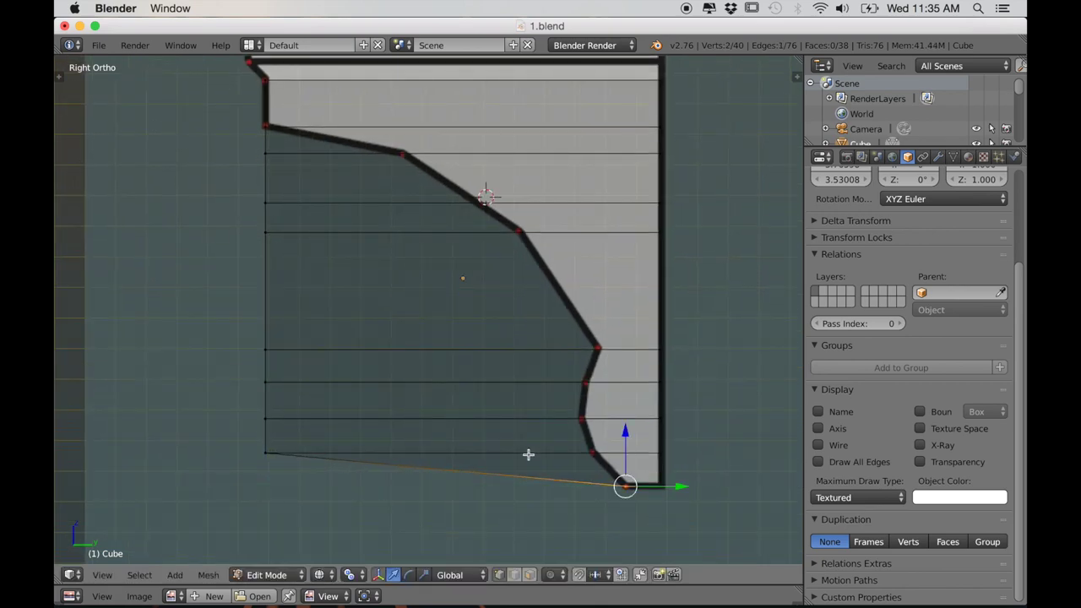
Step: Move the outer vertices of the lower scroll rows along Y onto the reference outline, the last by about 1.05
drag(314, 456, 643, 485)
right_click(261, 416)
key(g)
key(y)
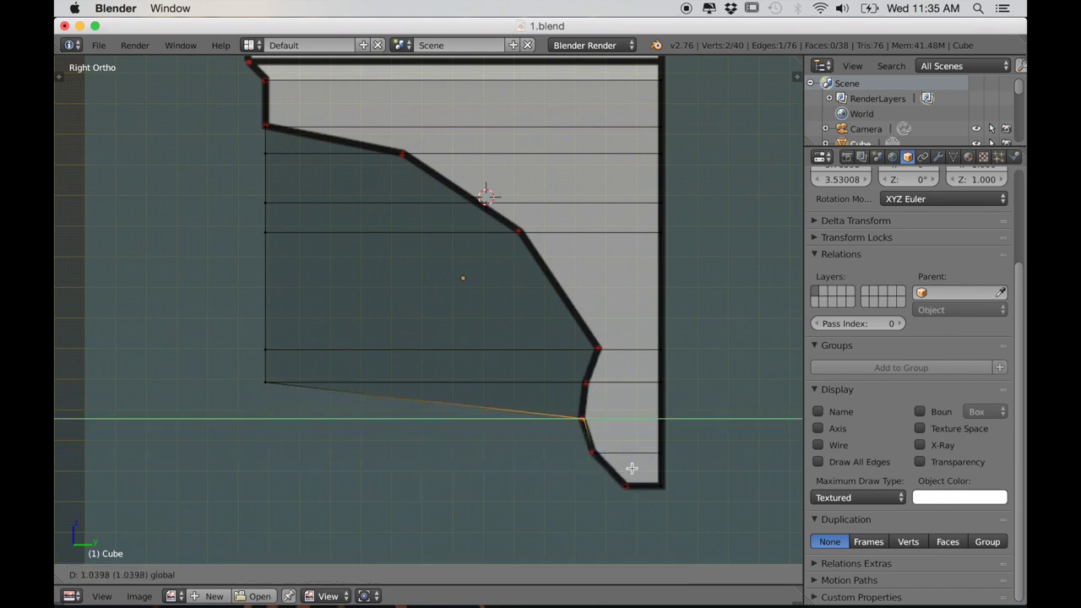
click(631, 467)
click(266, 382)
key(g)
key(y)
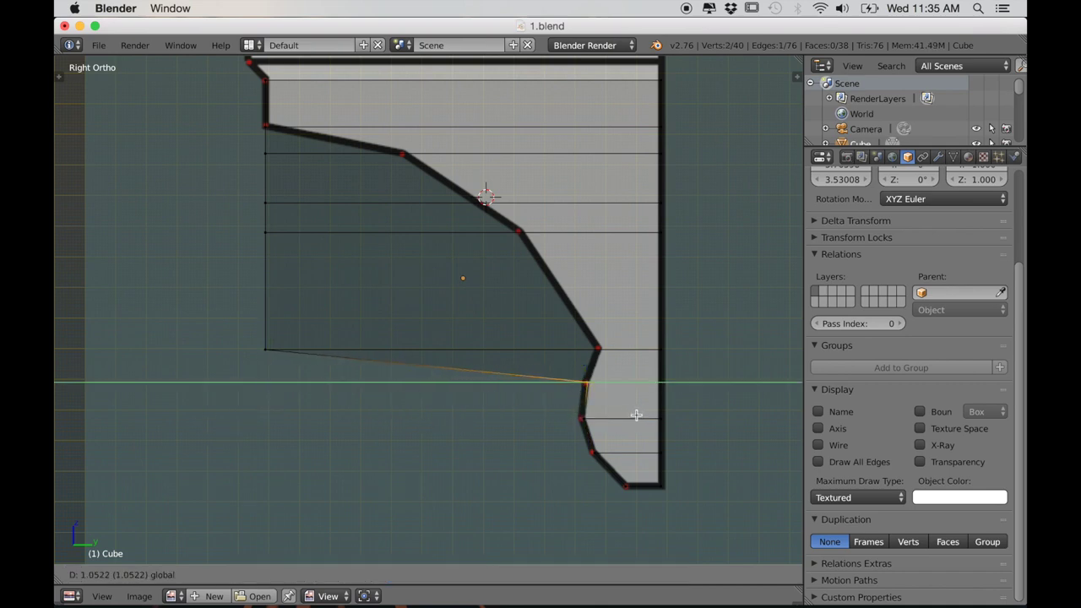
click(636, 414)
Step: Move the outer vertices at the scroll's top and the curve's middle corner along Y onto the outline, the latter by about 0.83
click(275, 350)
key(g)
key(y)
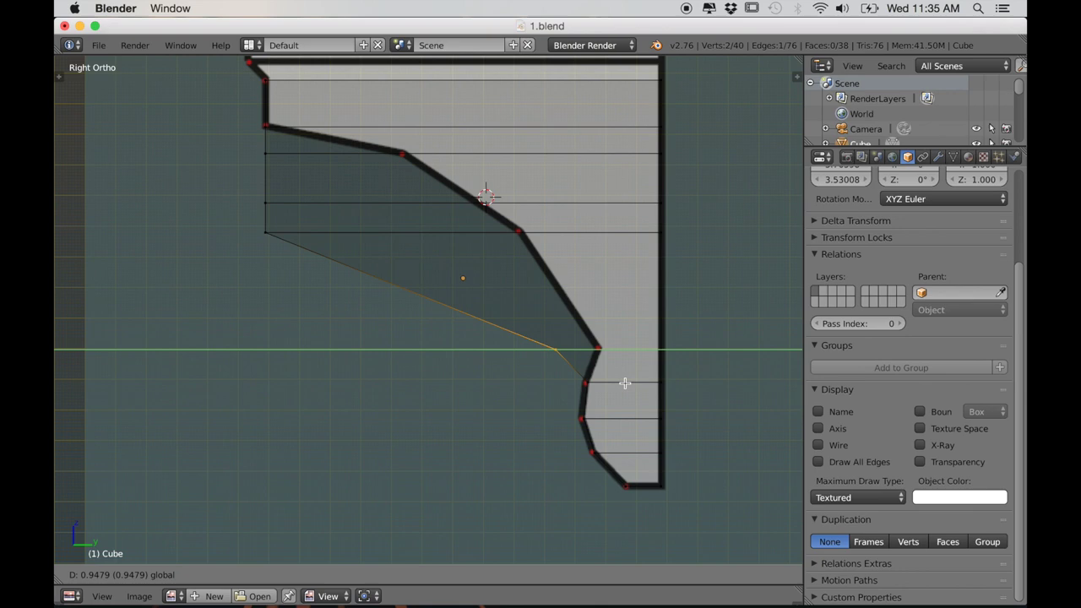
click(657, 389)
key(a)
click(265, 233)
key(g)
key(y)
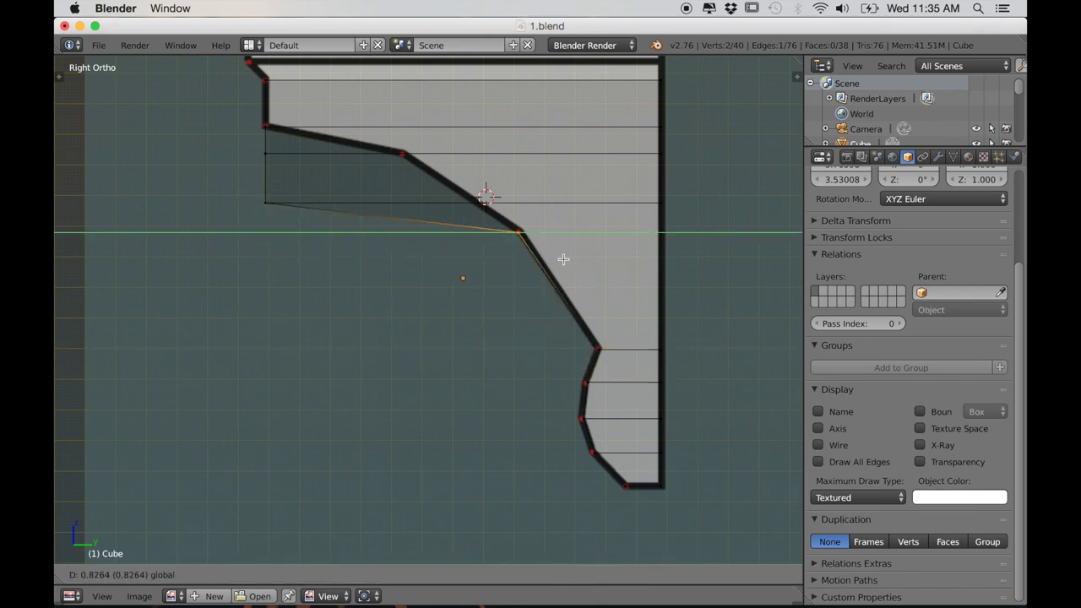
click(563, 260)
Step: Move the outer vertices of the two remaining upper curve rows along Y onto the bracket's outline
click(266, 203)
key(Escape)
key(g)
key(y)
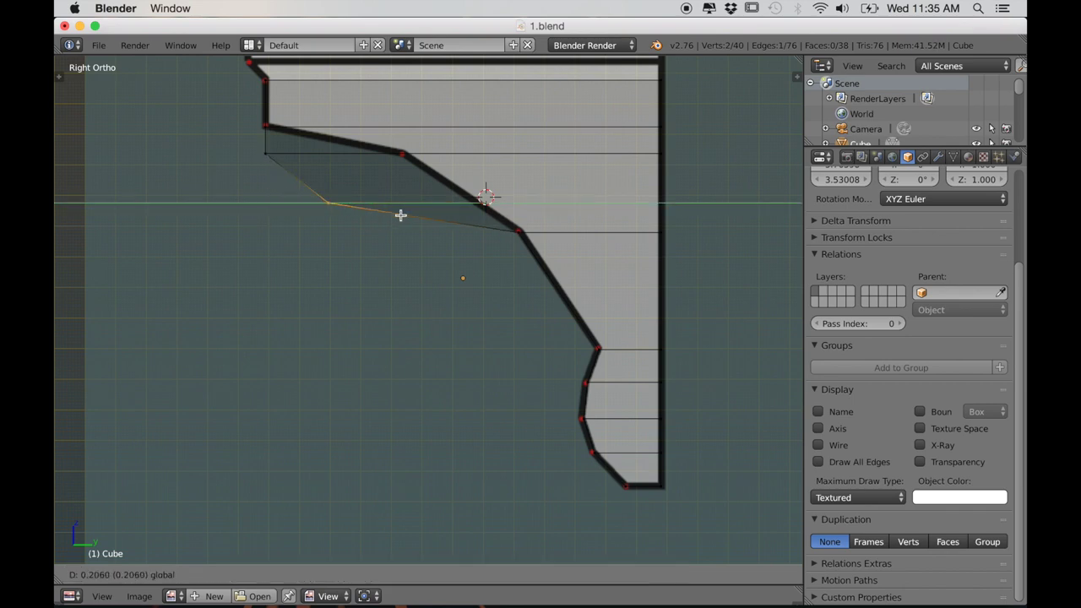
click(465, 225)
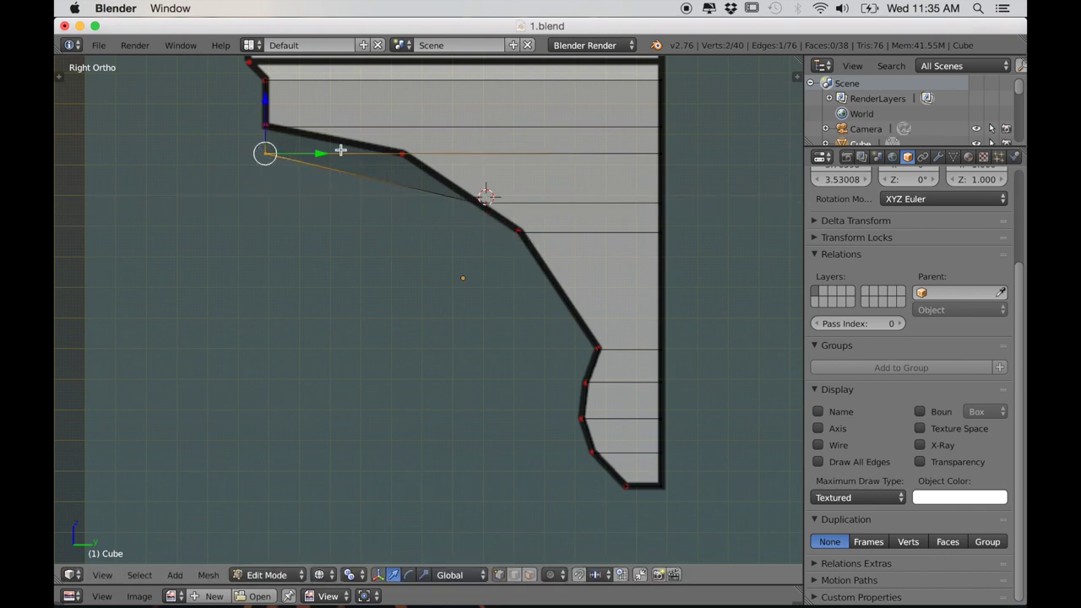
key(g)
key(y)
click(461, 177)
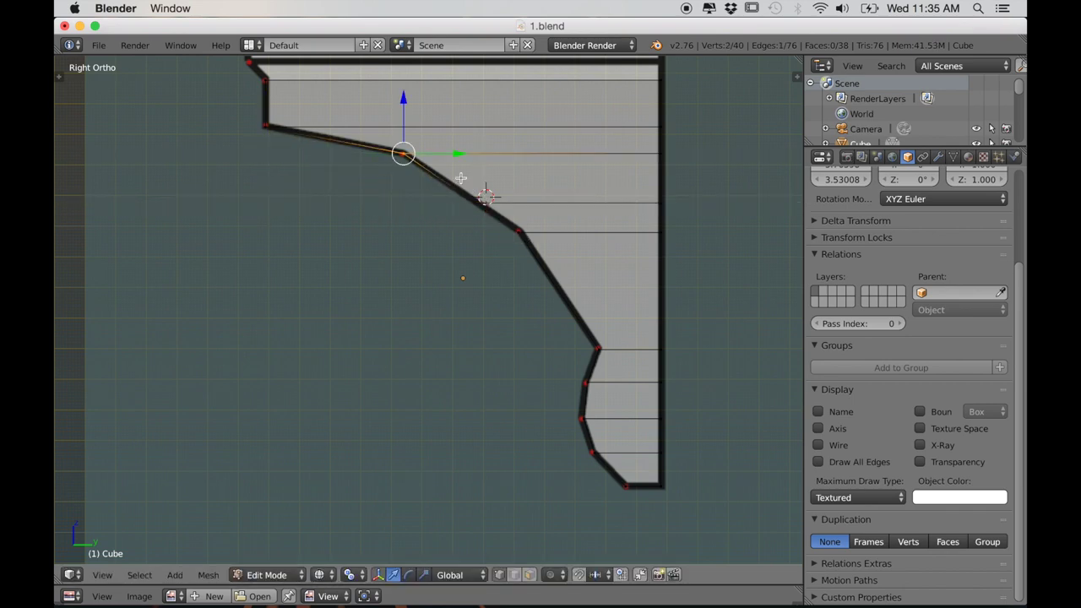
Step: Select the whole bracket mesh and narrow its thickness along X
middle_drag(448, 233, 547, 345)
scroll(499, 277, down, 2)
key(a)
key(a)
key(s)
key(x)
click(540, 295)
key(s)
key(x)
click(596, 325)
Step: Extrude the bracket's top face up to the cap's lower edge and scale it outward to the outline's front corner
right_click(478, 208)
middle_drag(478, 208, 462, 227)
key(KP_3)
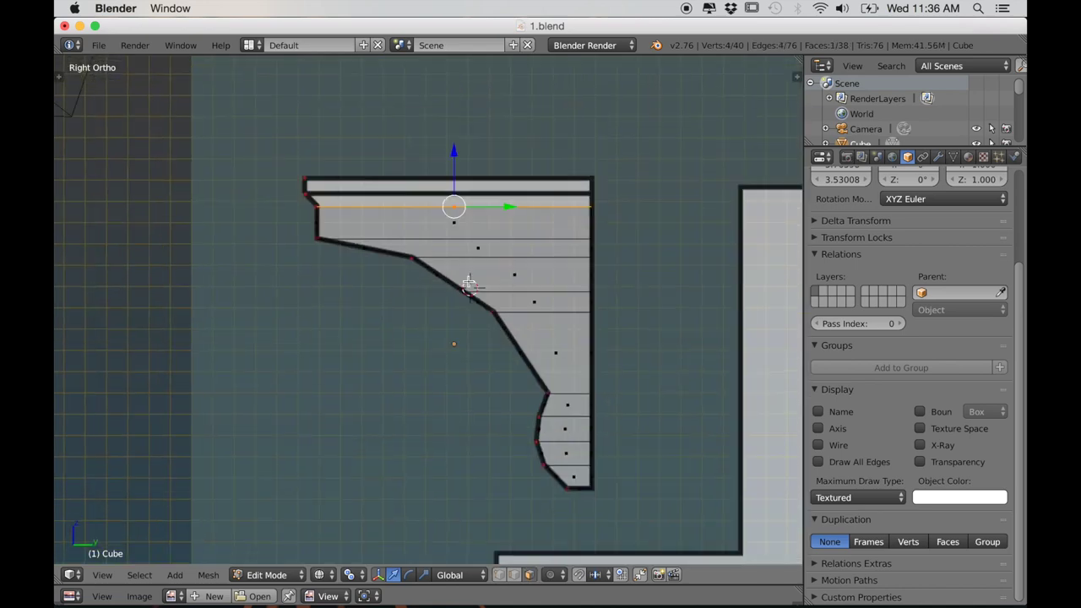
scroll(471, 266, up, 3)
key(e)
click(444, 297)
key(s)
click(550, 321)
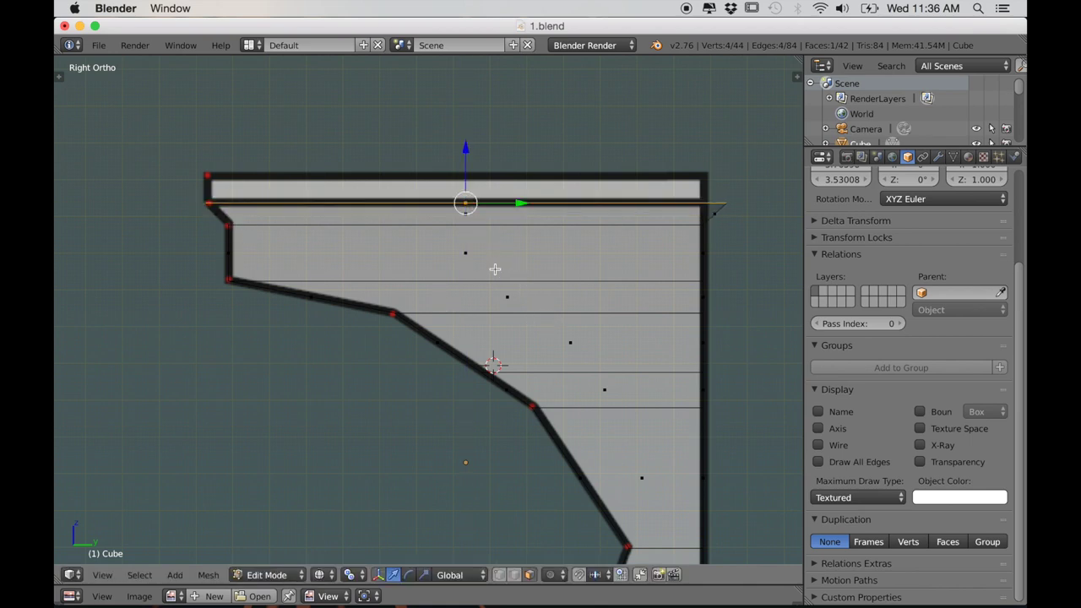
scroll(486, 265, up, 1)
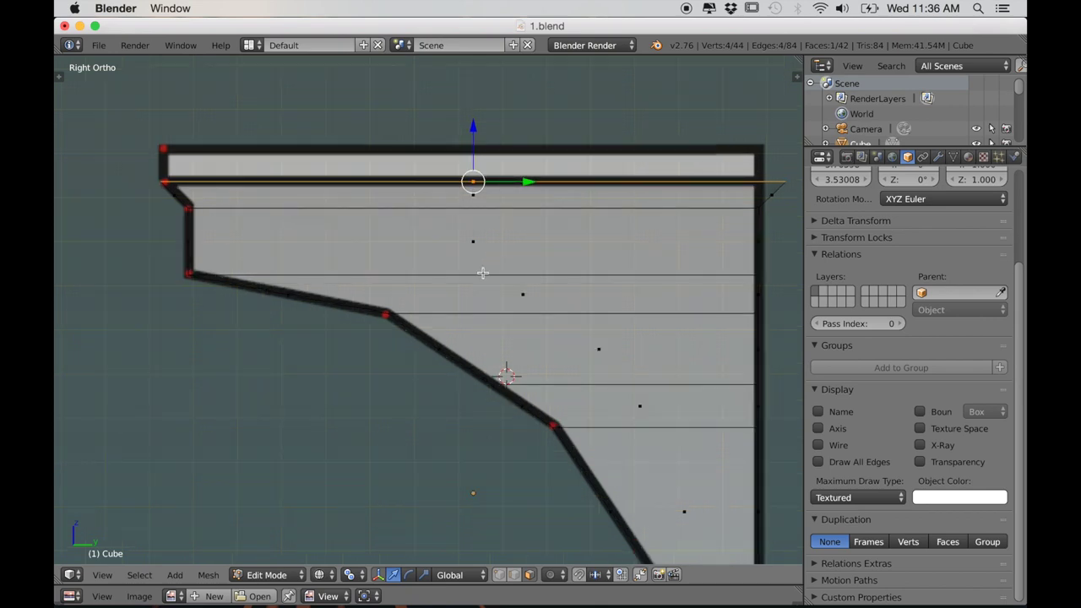
Step: Extrude the widened top face up to the top line of the reference bracket
key(e)
click(482, 241)
middle_drag(482, 241, 373, 255)
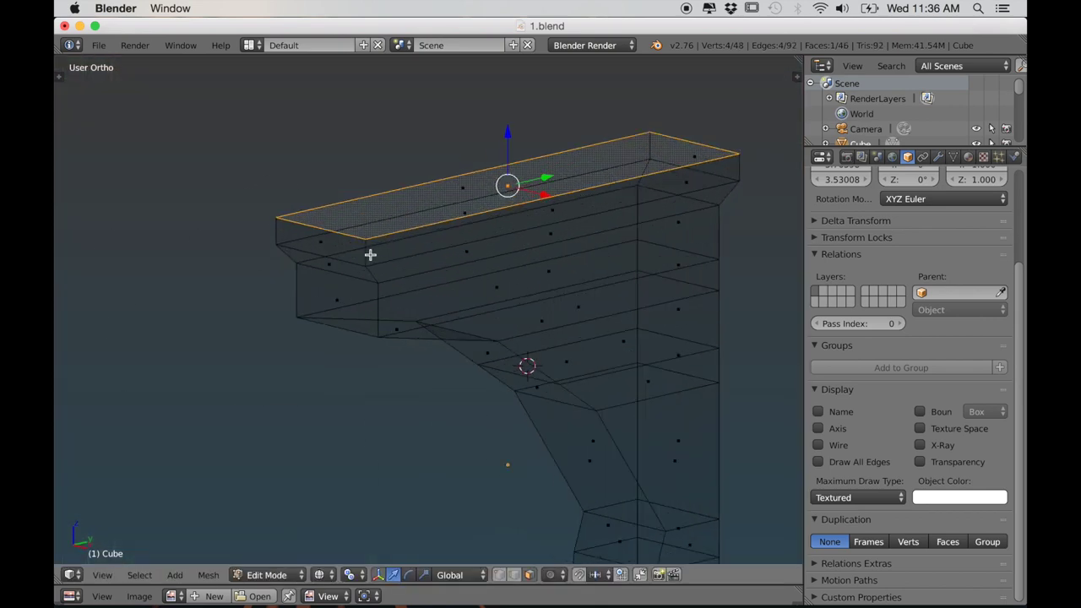
Step: Show the mesh as solid, grow the selection over the cap's faces and scale the cap along X
key(z)
key(ctrl+KP_Add)
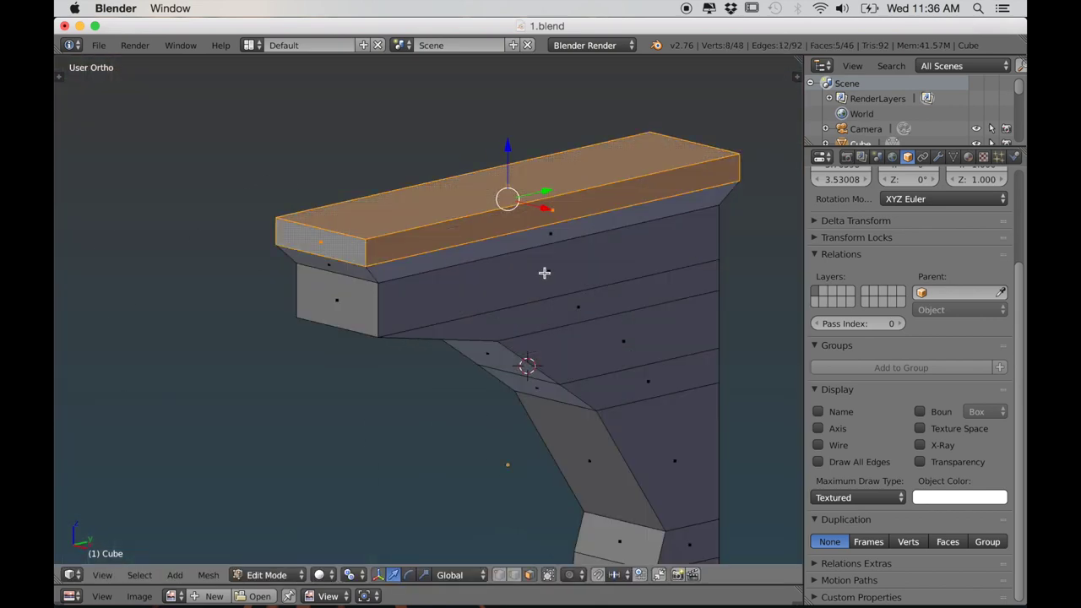
key(s)
key(x)
click(572, 301)
scroll(562, 303, down, 3)
middle_drag(553, 302, 516, 304)
key(s)
key(x)
click(614, 281)
Step: Delete the bracket's top face and all the faces along its flat back side
scroll(610, 283, down, 2)
scroll(478, 308, up, 2)
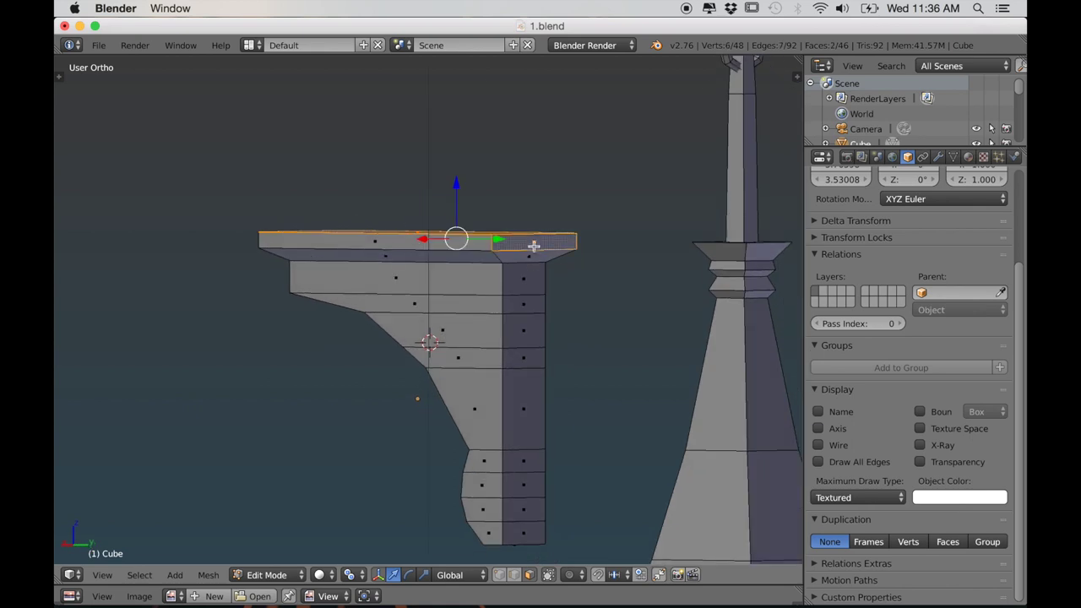
shift+right_click(524, 282)
shift+right_click(525, 305)
shift+right_click(526, 326)
shift+right_click(527, 405)
shift+right_click(528, 469)
shift+right_click(524, 485)
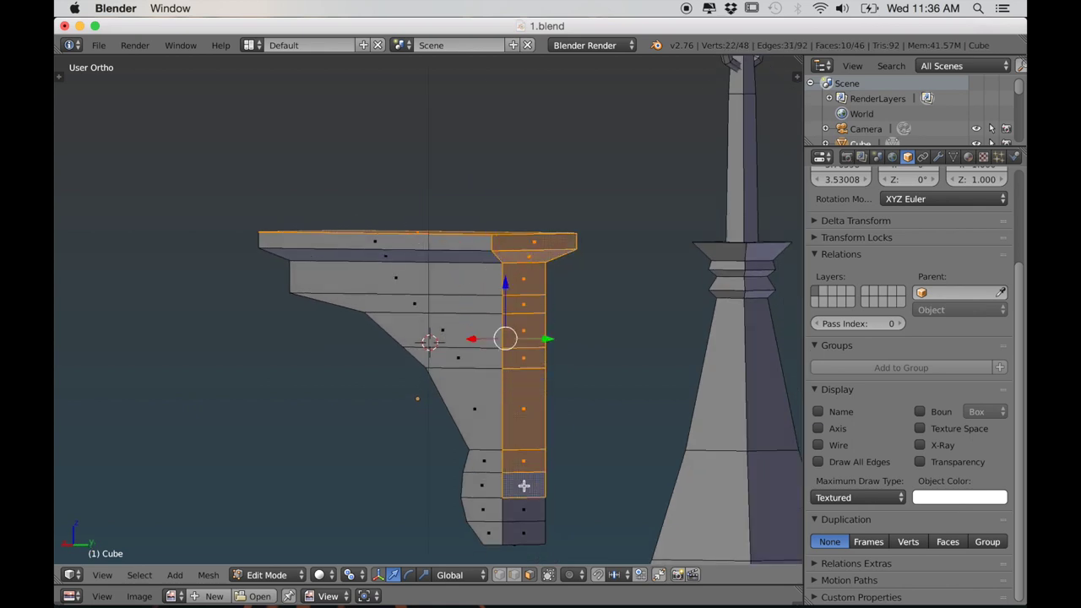
shift+right_click(528, 516)
shift+right_click(527, 522)
key(x)
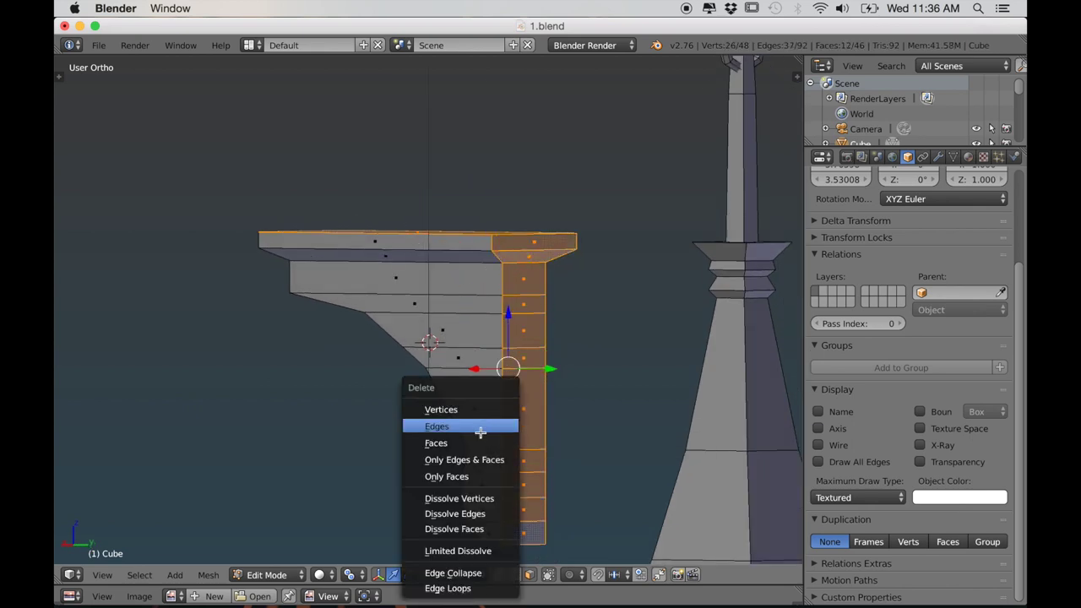
click(481, 442)
Step: Select the open back edge loop and flatten it by scaling it to 0 along Y
alt+right_click(502, 387)
middle_drag(562, 371, 584, 380)
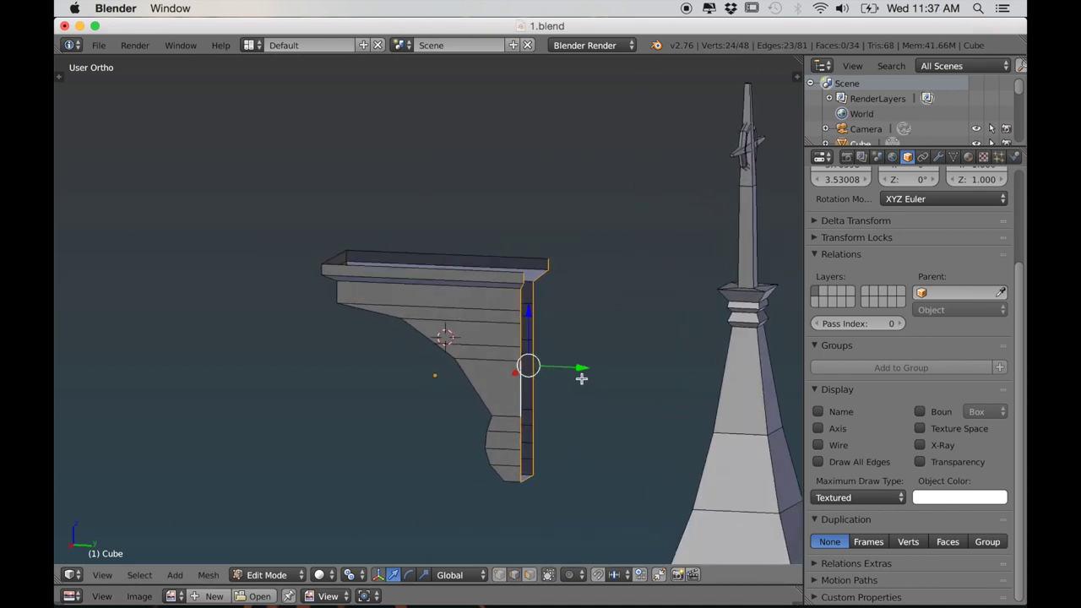
key(KP_3)
key(s)
key(y)
key(0)
key(Return)
drag(569, 347, 567, 345)
scroll(397, 340, down, 3)
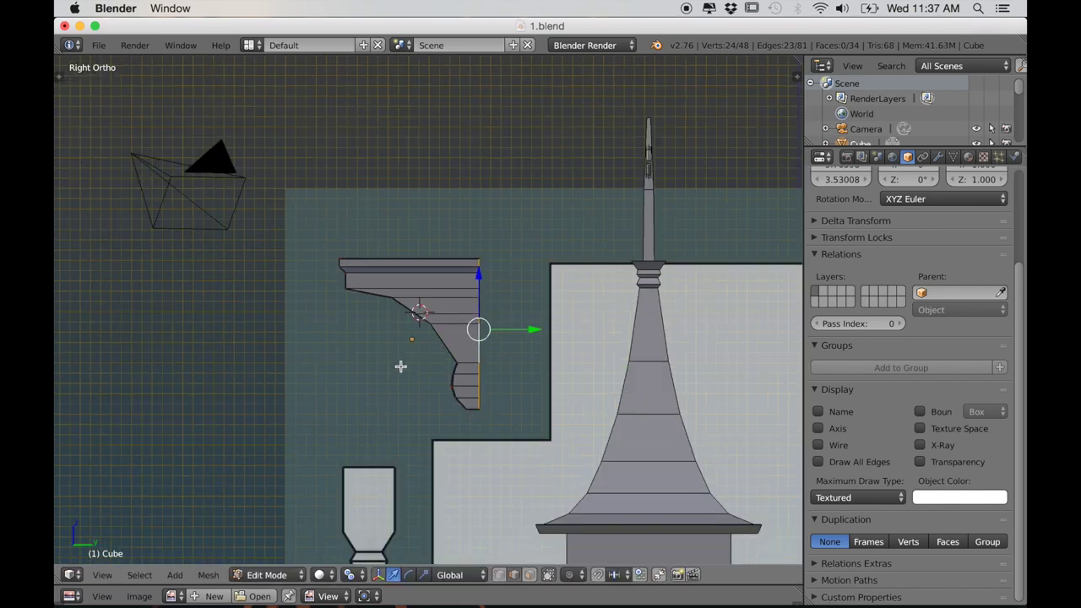
scroll(397, 346, up, 2)
Step: Mark the edges around the bracket's front end and along the bottom of its scroll as seams
middle_drag(396, 333, 477, 318)
scroll(476, 318, up, 3)
right_click(432, 152)
middle_drag(431, 151, 497, 492)
shift+right_click(490, 162)
shift+right_click(338, 184)
shift+right_click(365, 511)
shift+right_click(377, 499)
shift+right_click(552, 508)
key(ctrl+e)
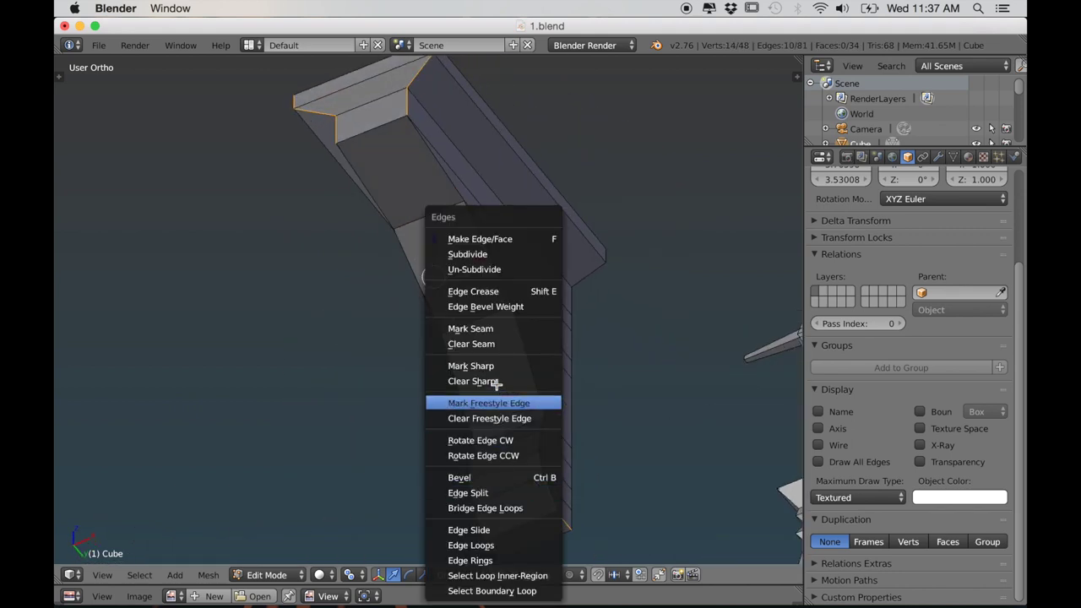
click(470, 329)
Step: Unwrap the whole bracket and enlarge the UV editor to check the layout, then bring back the 3D view
middle_drag(470, 328, 591, 352)
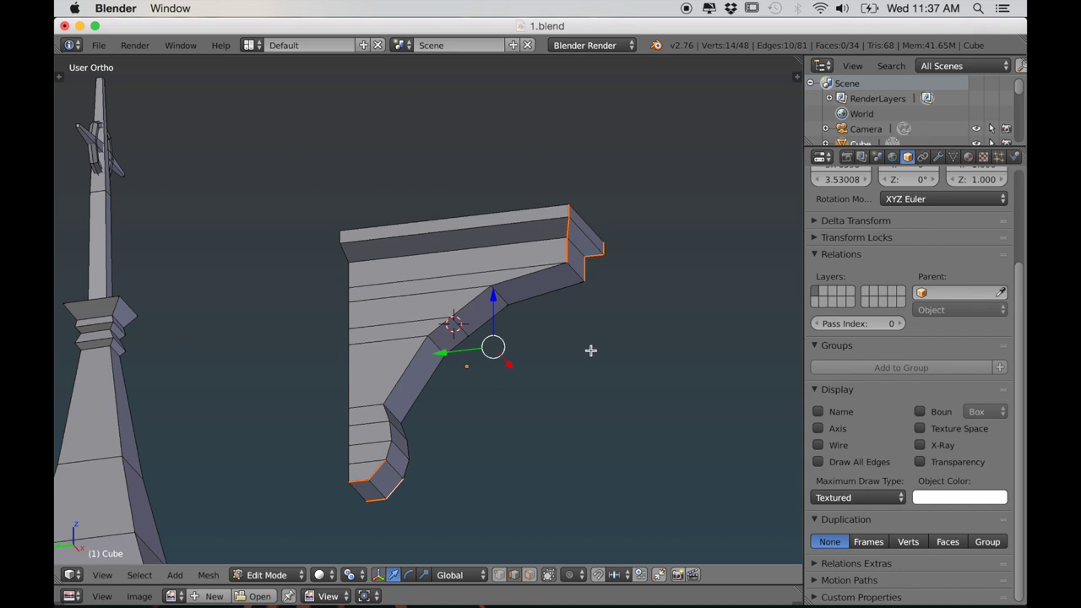
key(a)
key(u)
click(546, 329)
drag(710, 583, 711, 132)
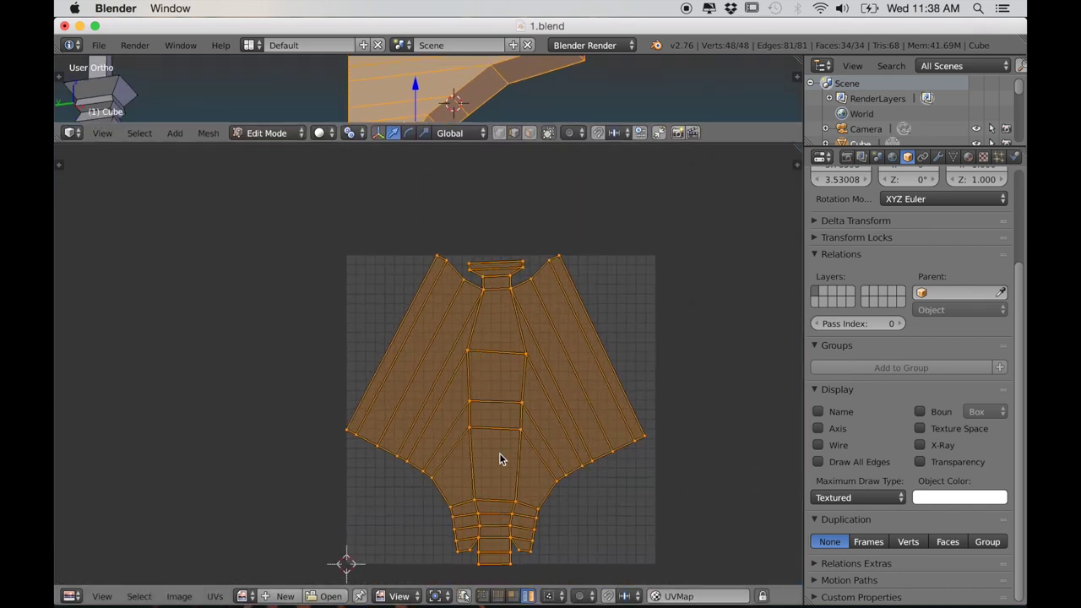
scroll(424, 365, up, 3)
scroll(528, 364, down, 2)
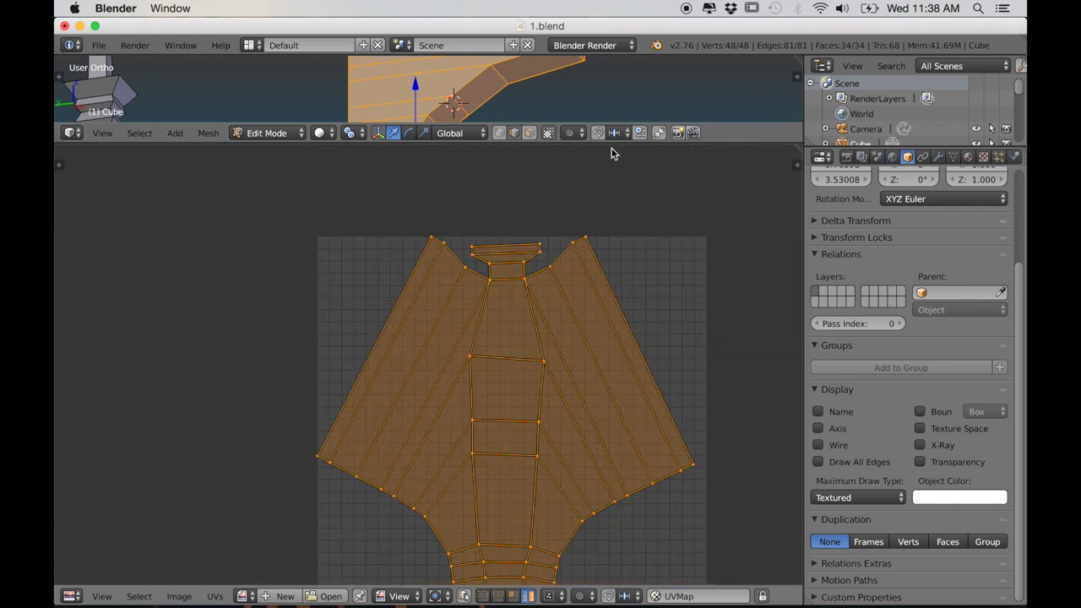
drag(707, 140, 707, 459)
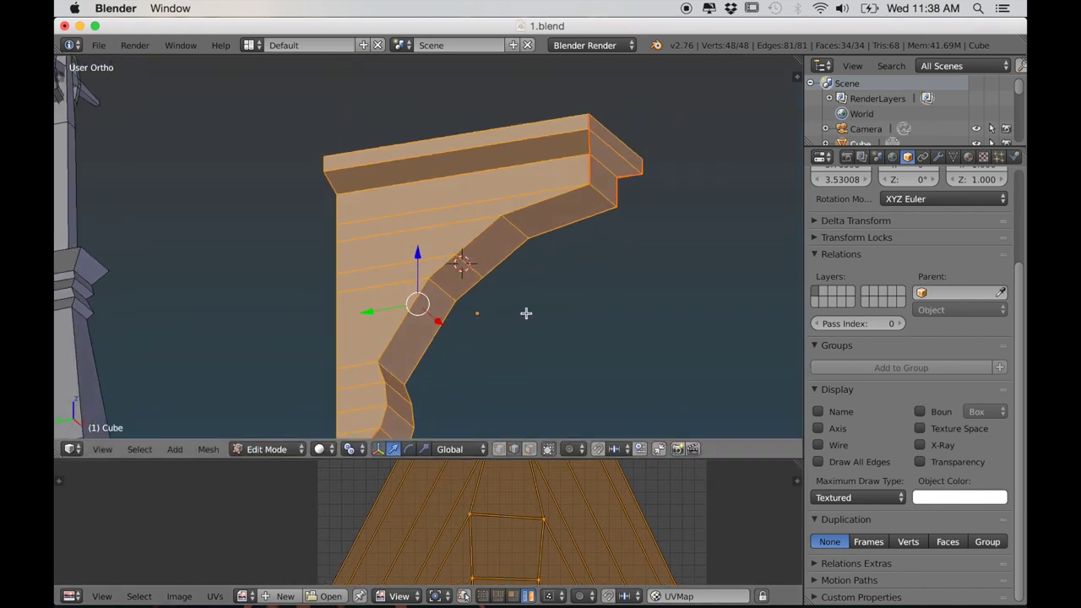
Step: Mark the side edges of the bracket's upper sloping underside as seams and unwrap the whole mesh again
alt+right_click(565, 225)
key(ctrl+e)
click(560, 244)
scroll(560, 244, down, 1)
key(a)
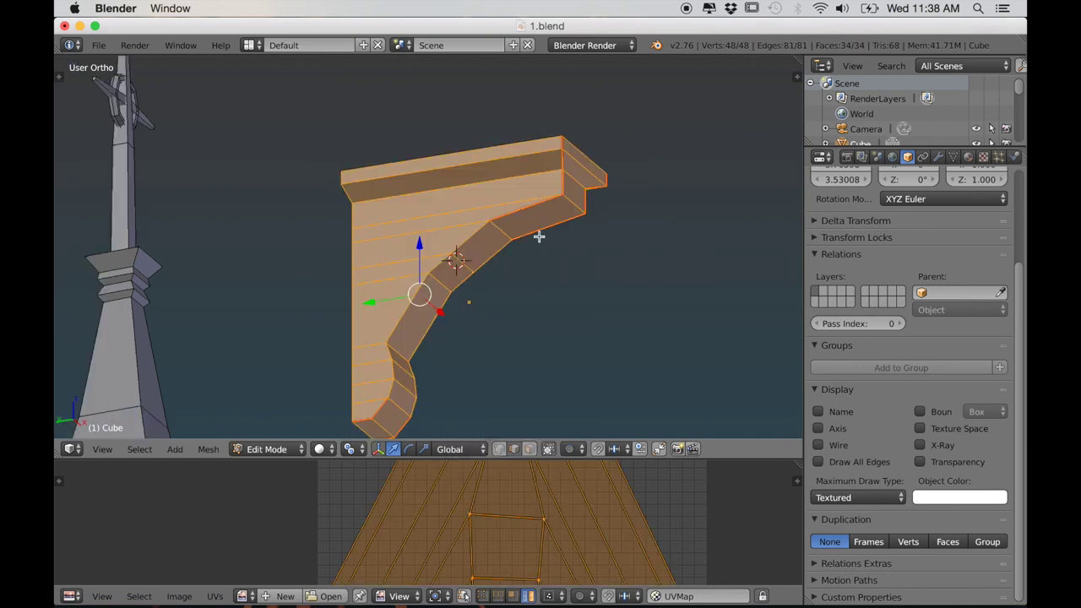
key(u)
click(534, 237)
scroll(549, 329, down, 2)
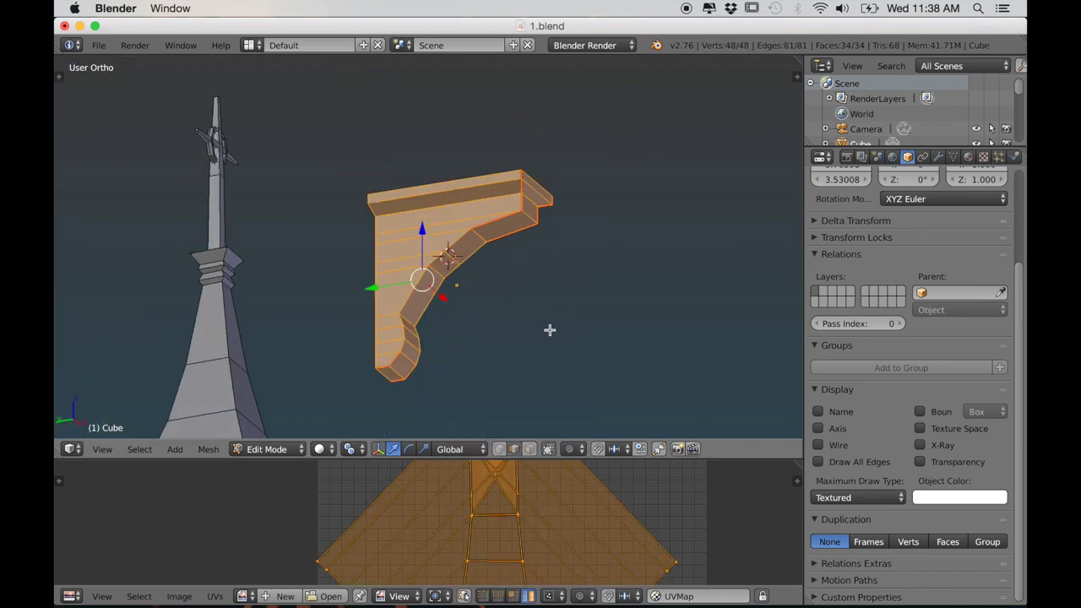
drag(716, 456, 705, 365)
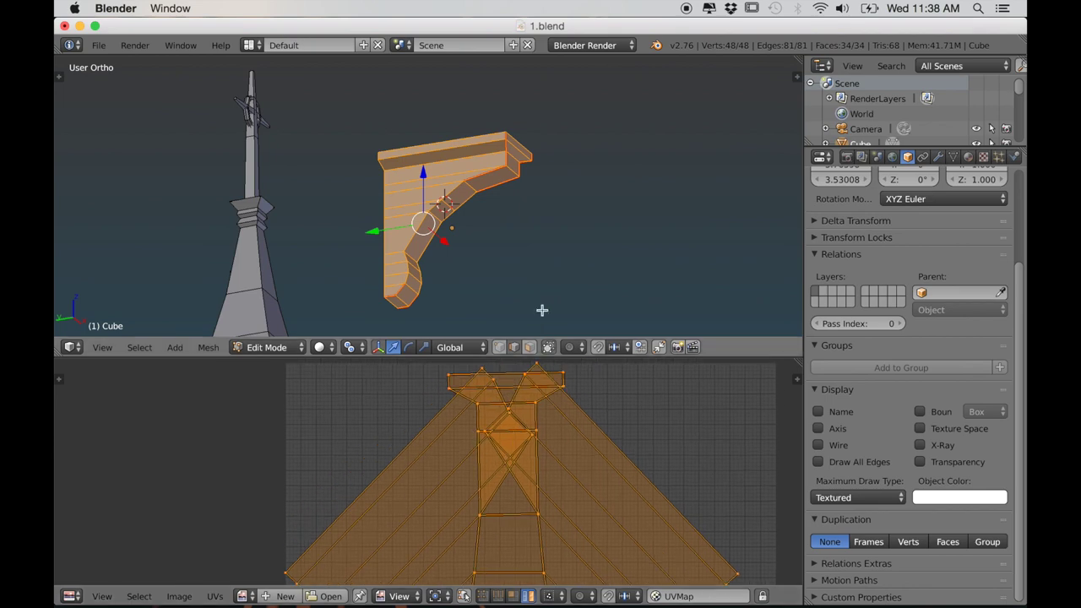
Step: Clear the seam from the two selected underside edges and unwrap the whole bracket once more
scroll(540, 309, up, 2)
right_click(524, 184)
key(ctrl+e)
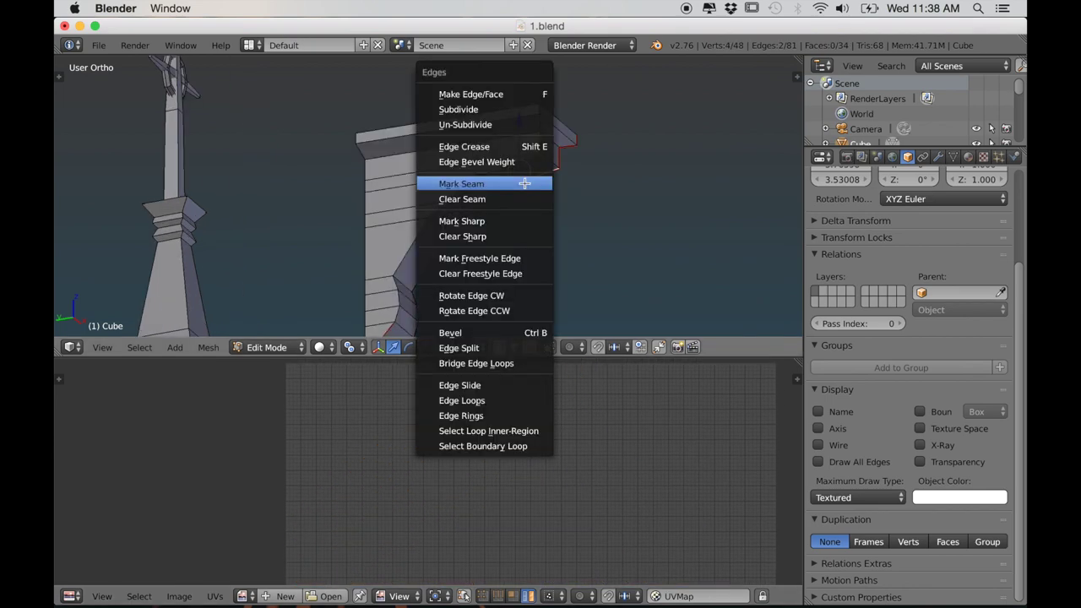
click(544, 198)
key(a)
middle_drag(544, 200, 500, 203)
key(u)
click(498, 206)
scroll(579, 468, down, 2)
middle_drag(583, 473, 576, 411)
Step: Collapse the UV editor, return to Object Mode and move the bracket down in side view below the main roof's eave
drag(721, 356, 720, 582)
middle_drag(577, 442, 543, 444)
key(Tab)
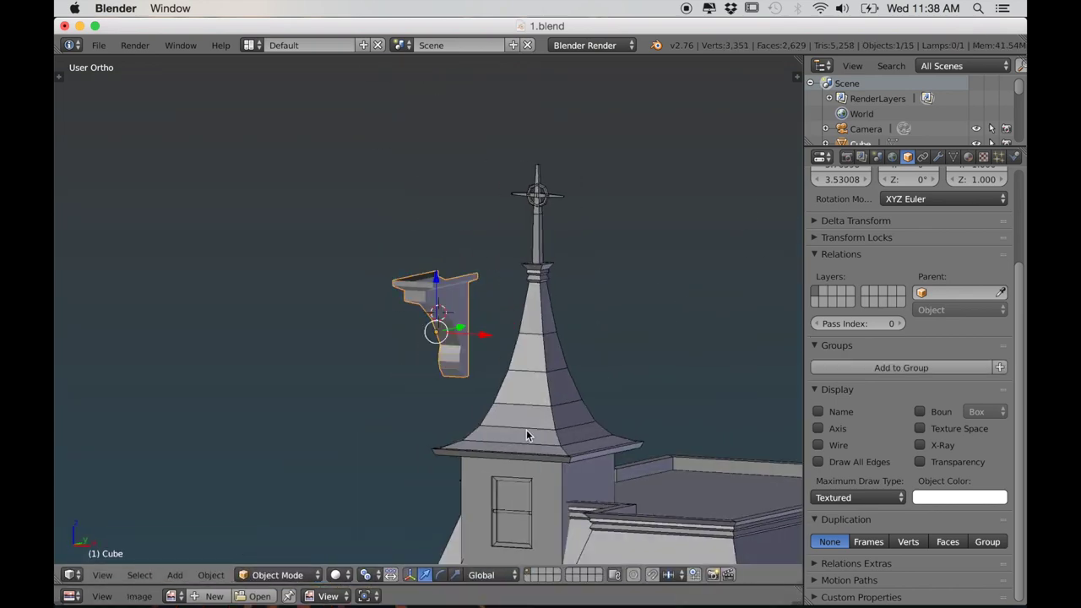
key(KP_3)
scroll(518, 347, up, 6)
key(g)
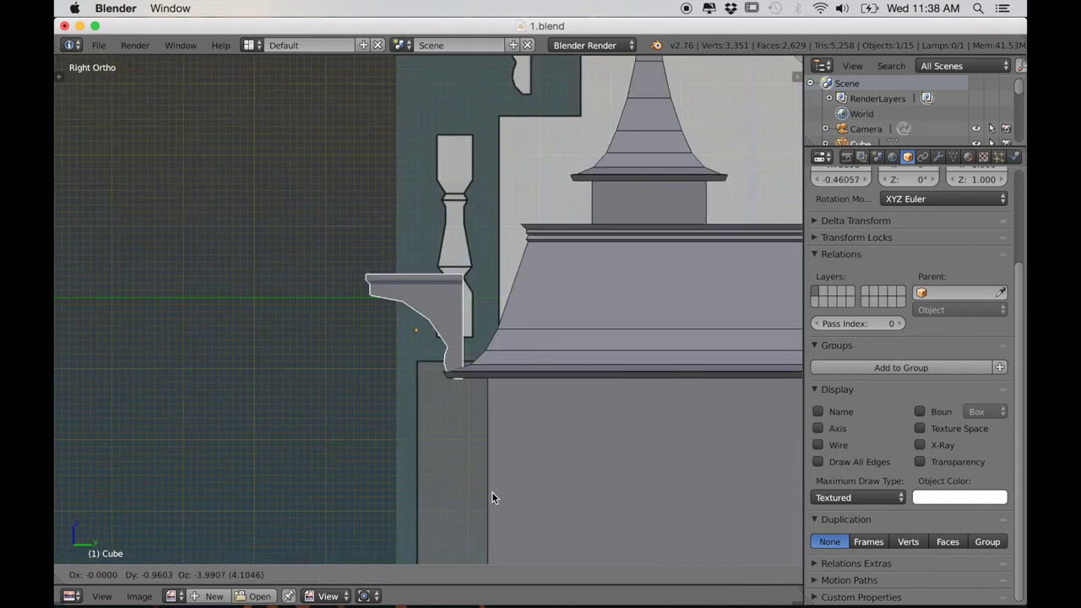
click(496, 199)
scroll(522, 347, up, 3)
shift+middle_drag(524, 351, 510, 257)
scroll(490, 84, up, 3)
Step: Scale the bracket's mesh down to about 0.4 of its size in Edit Mode
key(Tab)
key(s)
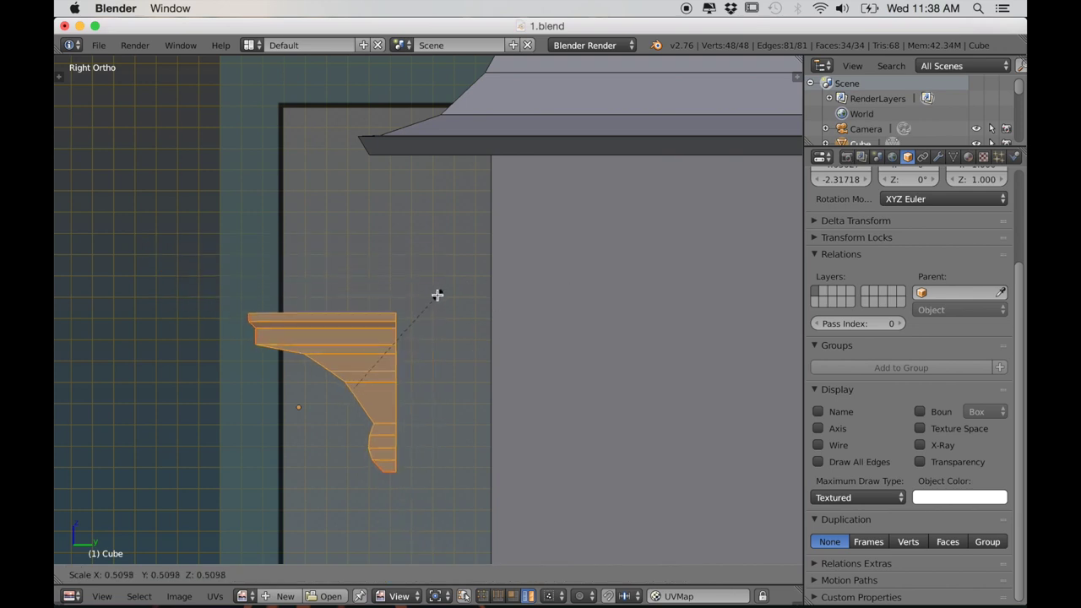
click(418, 315)
Step: Move the bracket up against the eave's underside with its back flush with the wall
key(Tab)
key(g)
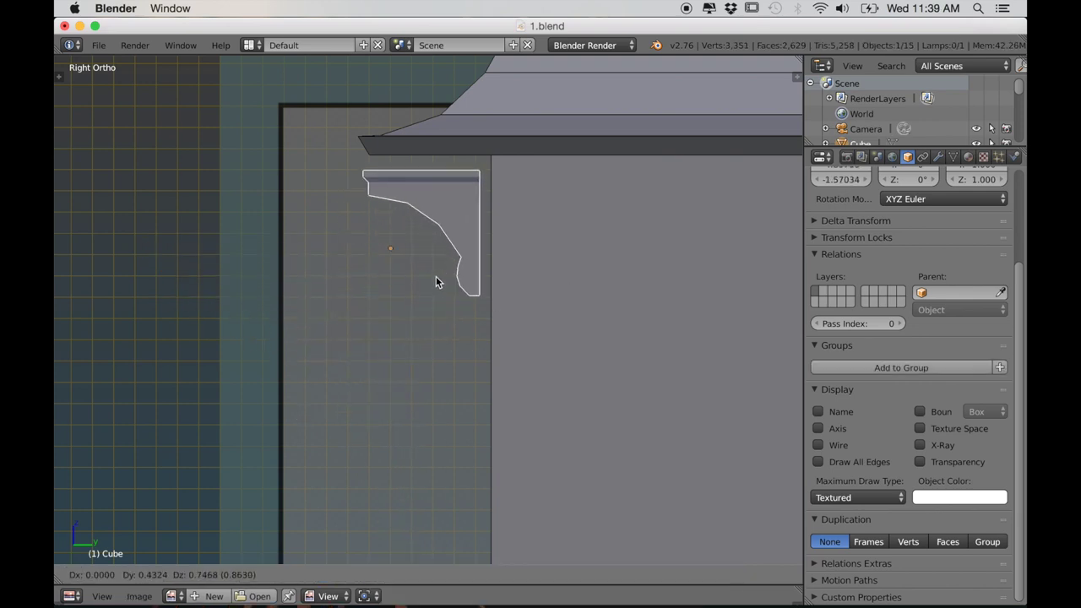
click(445, 268)
scroll(478, 253, up, 5)
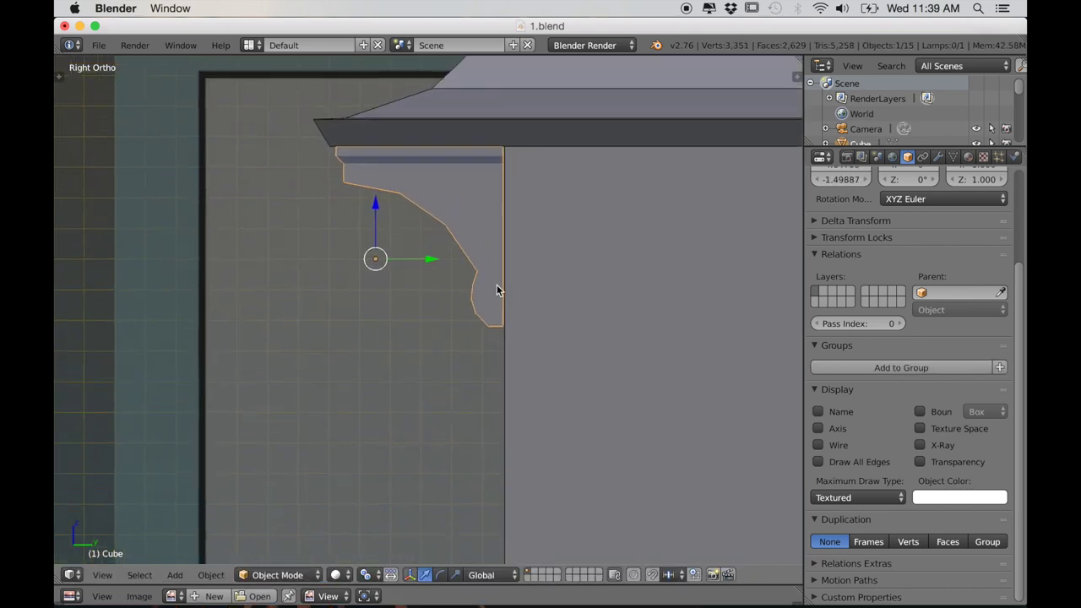
shift+middle_drag(517, 273, 475, 358)
key(g)
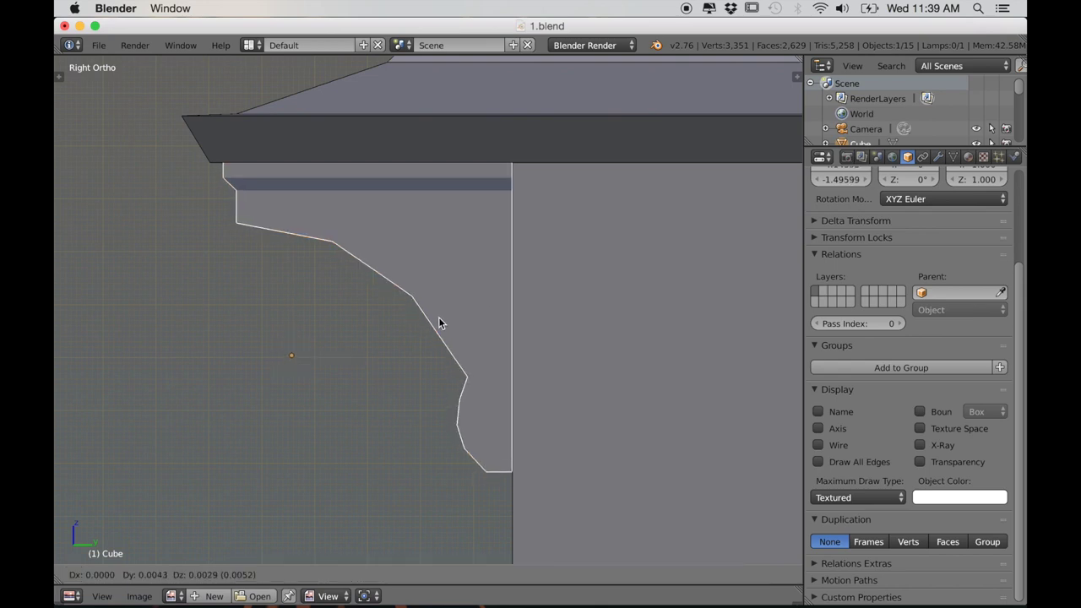
click(438, 320)
Step: Move the bracket sideways in front view to the inner corner of the wall section with the rectangular windows
scroll(436, 319, down, 3)
mouse_move(355, 296)
middle_down()
mouse_move(448, 319)
mouse_move(348, 290)
middle_up()
scroll(448, 318, down, 1)
key(KP_1)
scroll(473, 319, down, 5)
drag(355, 284, 377, 298)
click(494, 313)
Step: Narrow the bracket's mesh along X in Edit Mode and return to Object Mode
key(Tab)
scroll(497, 308, up, 6)
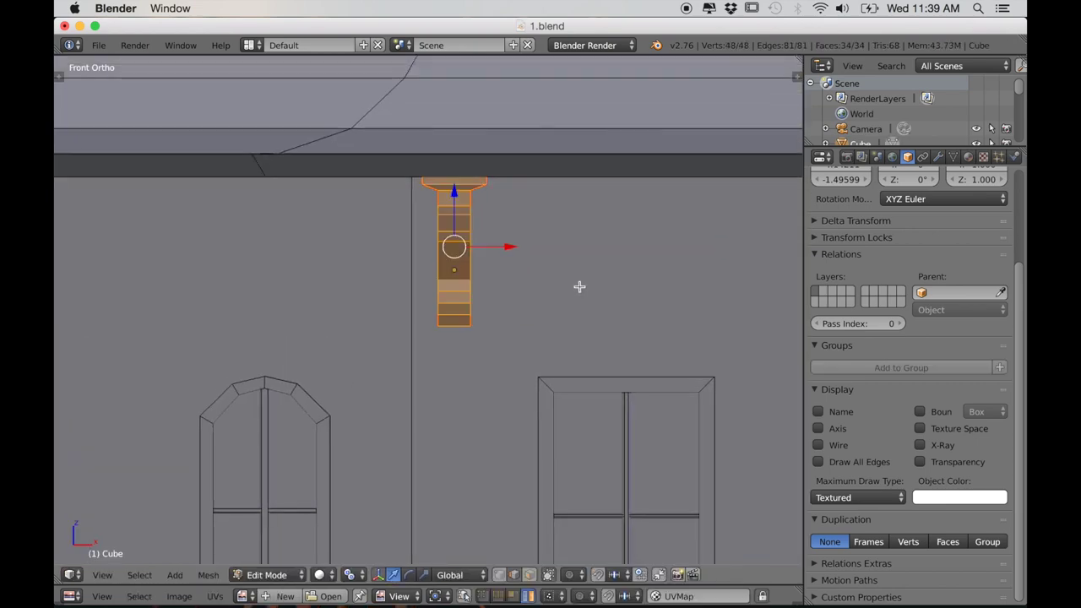
key(s)
key(x)
click(556, 277)
key(Tab)
Step: Add an Array modifier to the bracket
scroll(537, 302, down, 6)
shift+middle_drag(548, 320, 521, 301)
scroll(456, 275, up, 3)
scroll(453, 277, down, 3)
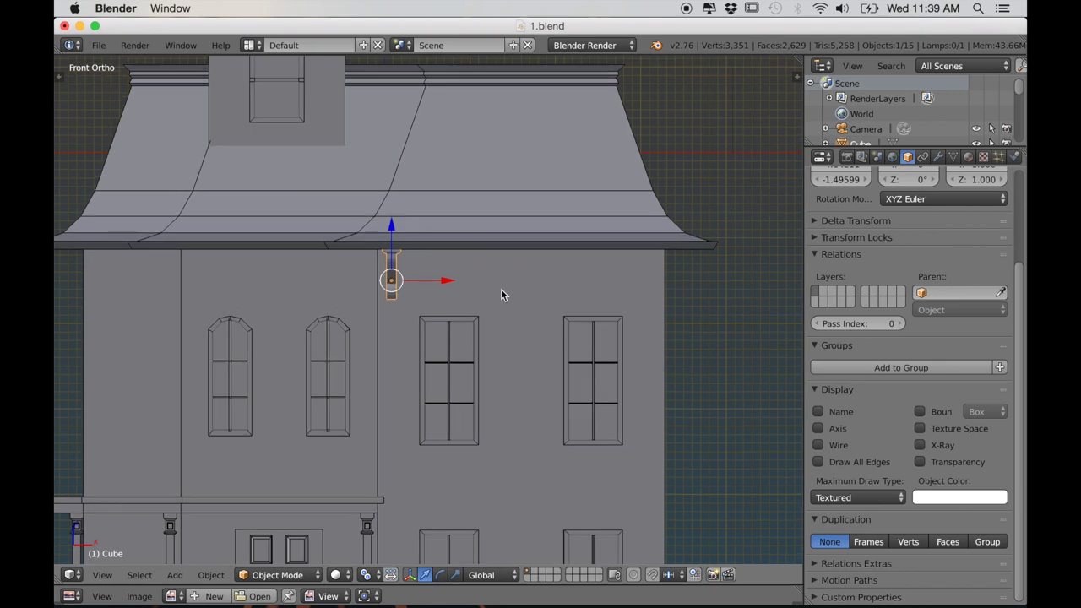
click(938, 157)
click(879, 208)
click(697, 243)
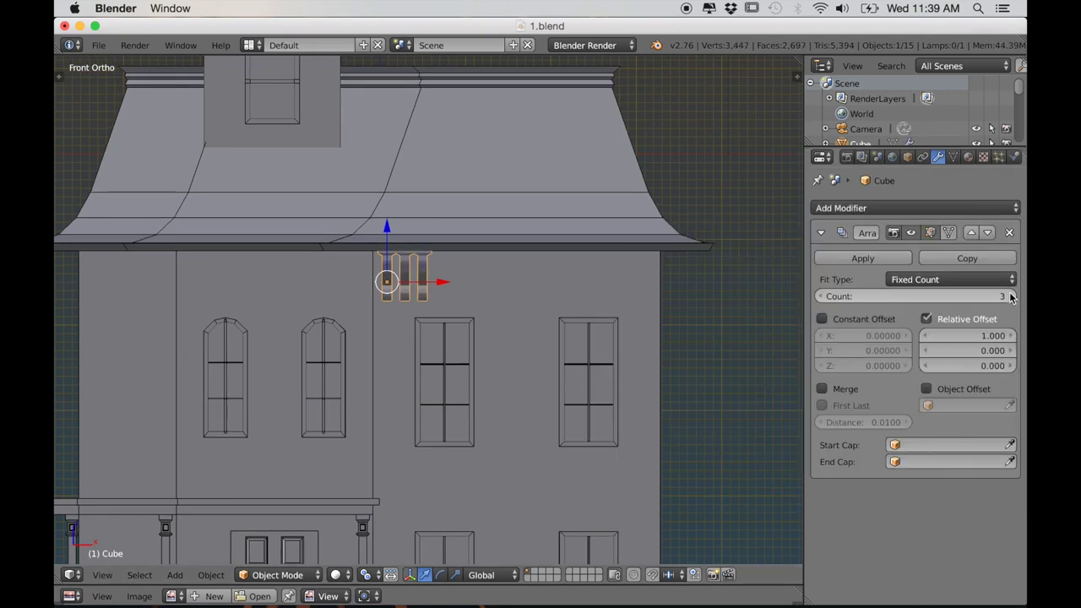
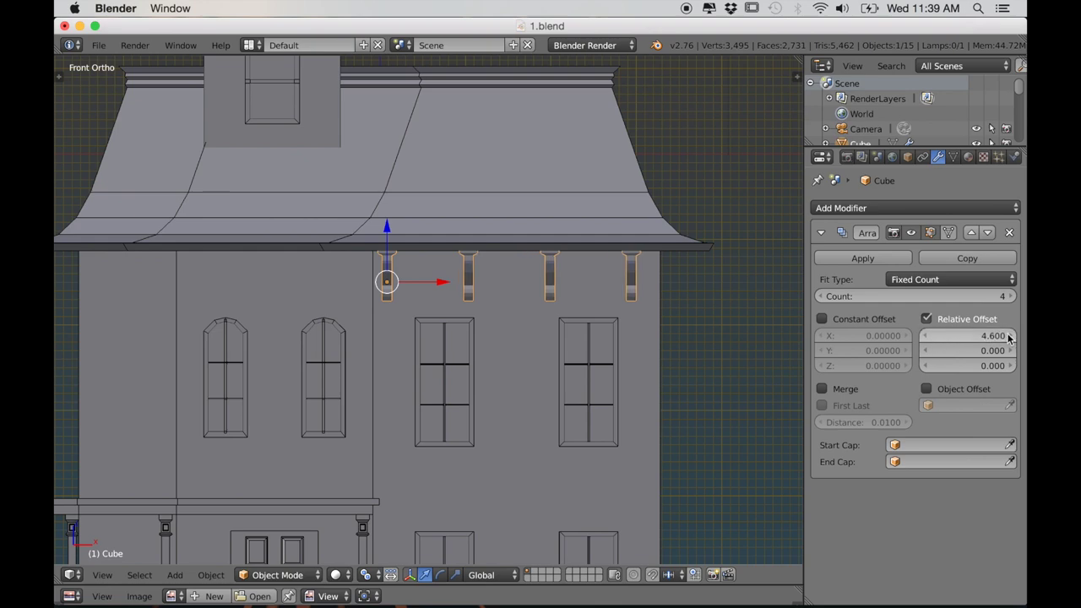
Step: Shade the bracket's curved front faces smooth, from the bottom tip up to the top moulding, and return to Object Mode
scroll(605, 363, up, 2)
scroll(504, 376, down, 3)
mouse_move(475, 377)
middle_down()
mouse_move(518, 383)
mouse_move(494, 378)
middle_up()
scroll(494, 378, up, 3)
scroll(506, 396, up, 4)
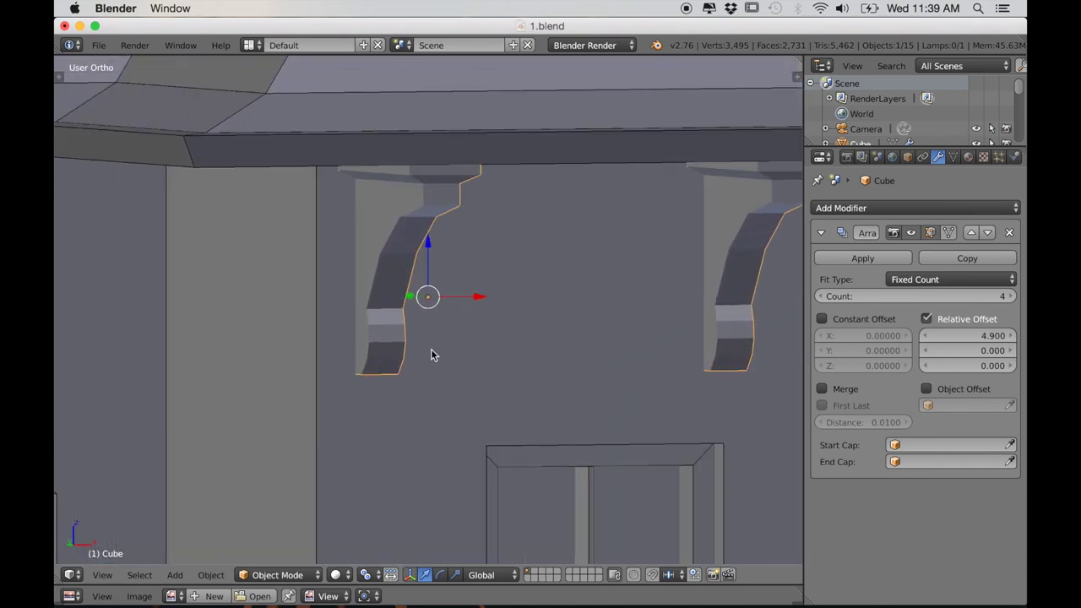
key(Tab)
click(530, 575)
middle_drag(429, 465, 374, 357)
right_click(372, 360)
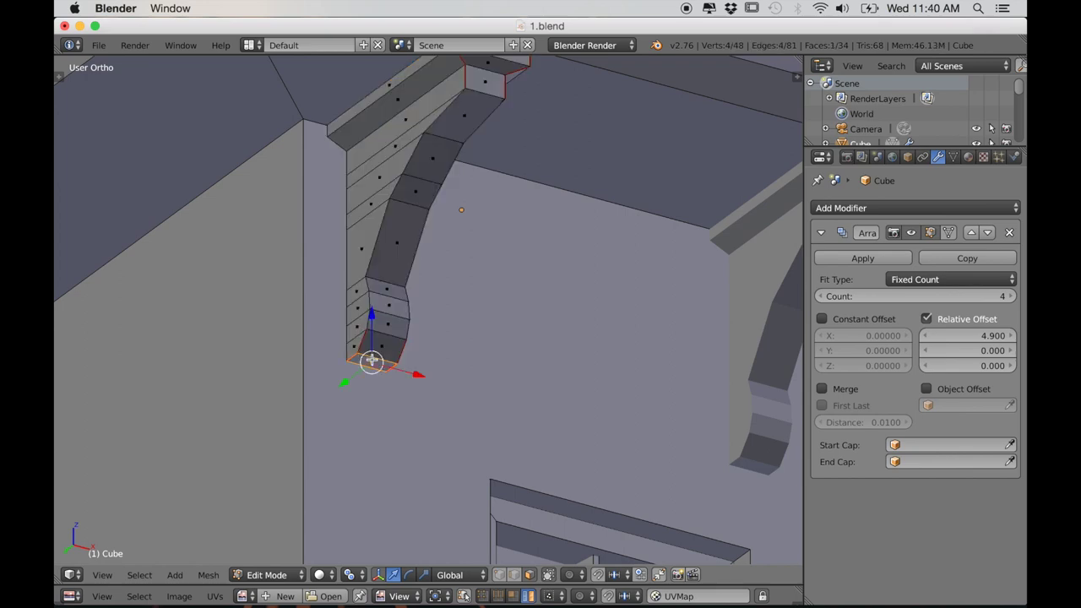
middle_drag(443, 168, 494, 175)
shift+right_click(494, 175)
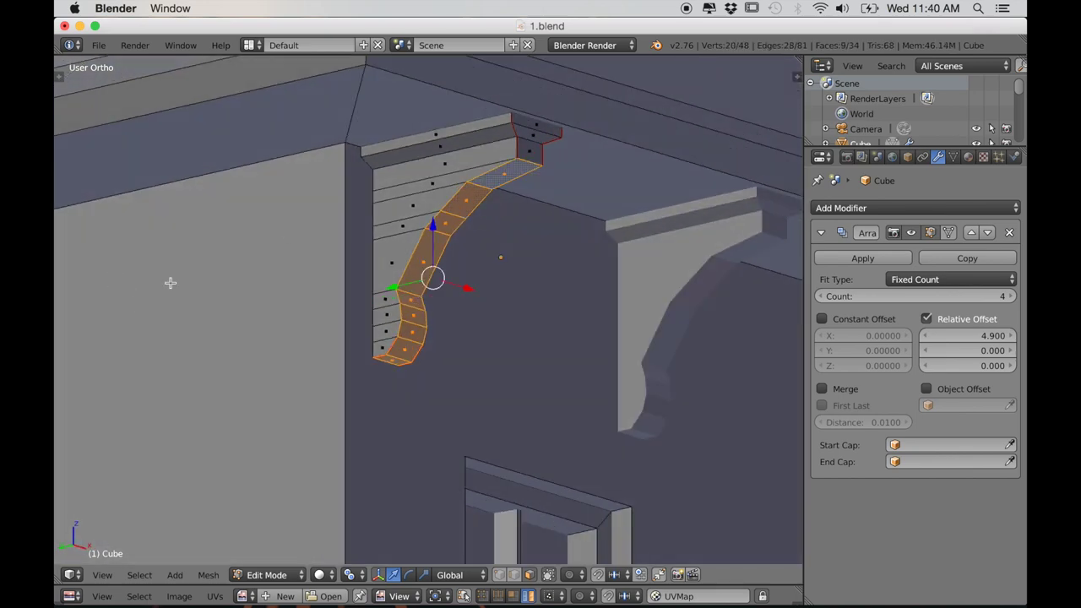
key(t)
click(98, 102)
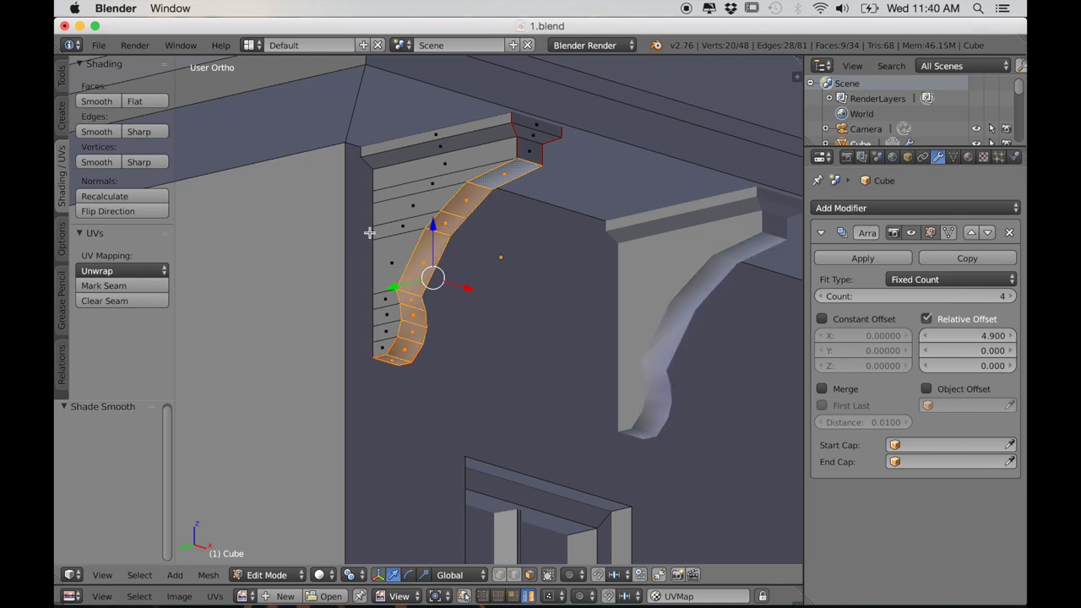
key(Tab)
Step: Check the row of four brackets under the eave and apply the Array modifier
scroll(462, 358, down, 6)
middle_drag(462, 358, 566, 437)
scroll(587, 448, down, 2)
scroll(589, 447, down, 5)
scroll(558, 449, up, 5)
scroll(532, 431, up, 2)
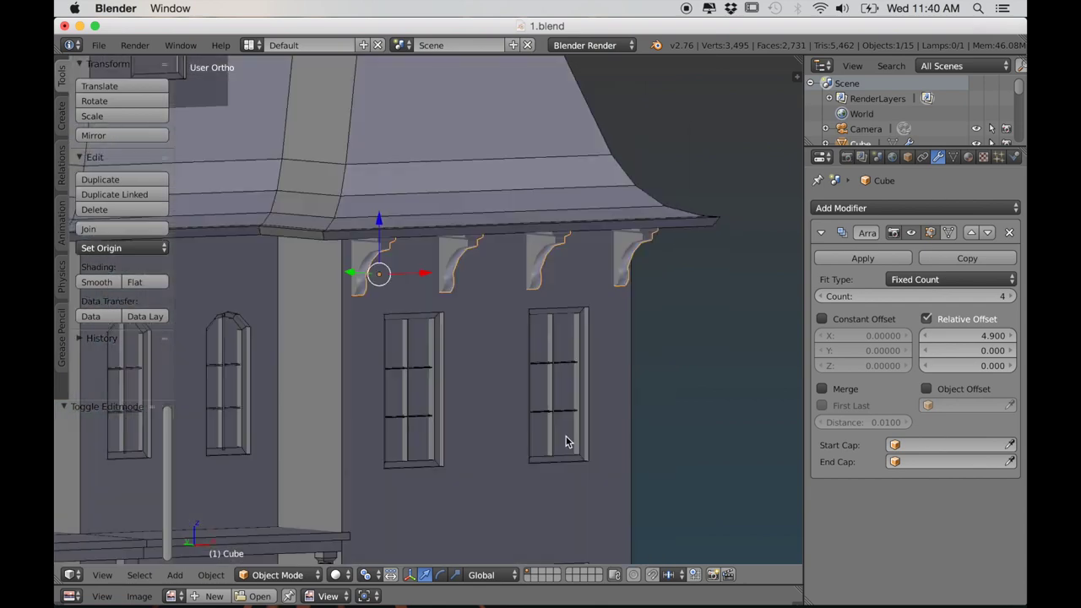
click(862, 259)
scroll(601, 346, down, 3)
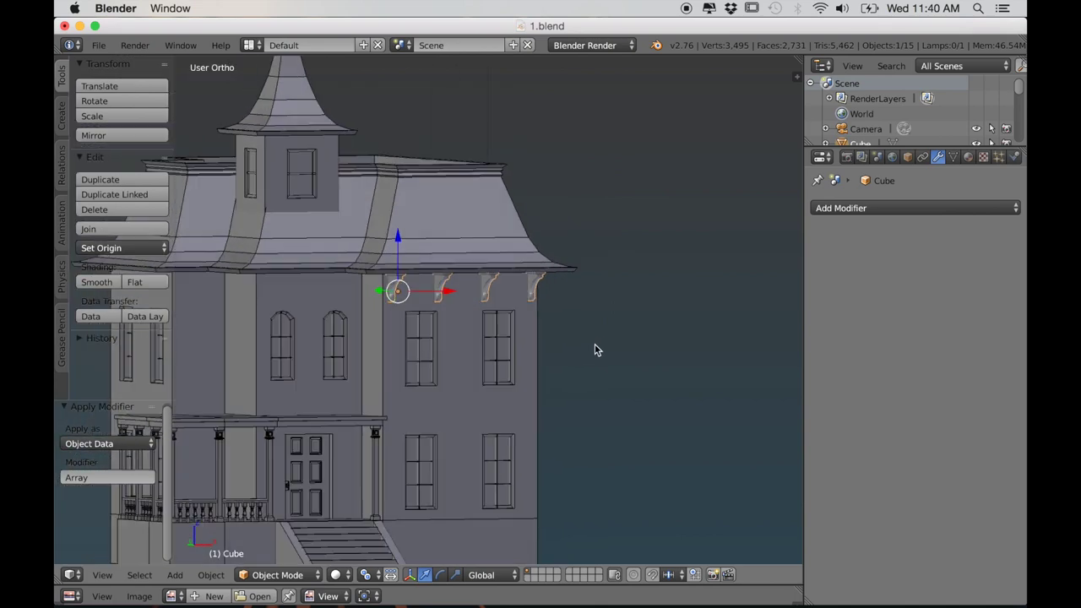
Step: Duplicate all four brackets in Edit Mode and offset the copy 2.02 along X toward the house's side wall
key(Tab)
scroll(581, 345, up, 3)
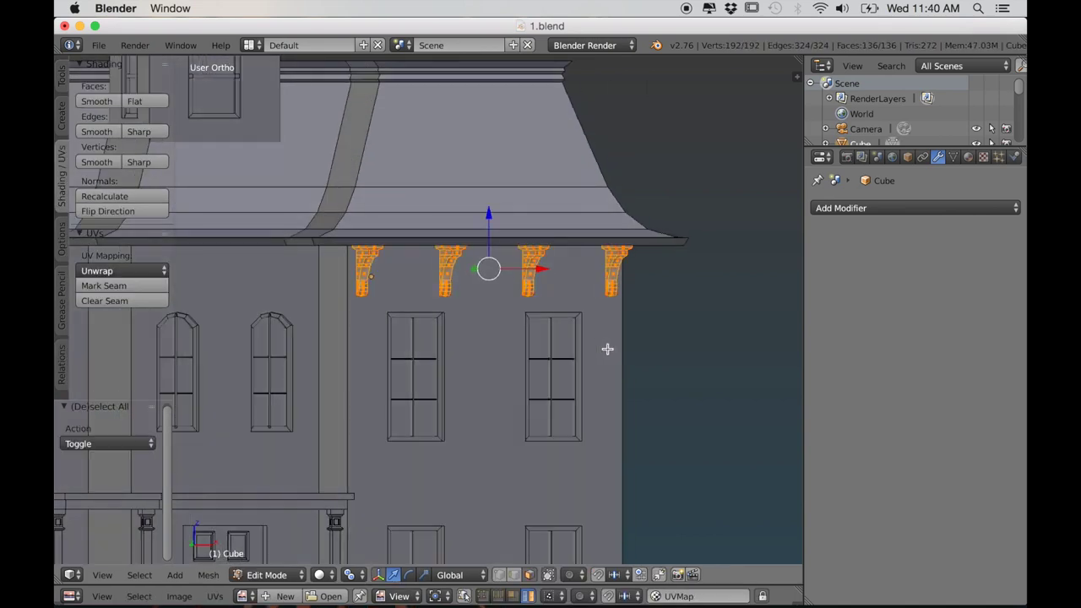
scroll(607, 349, down, 3)
middle_drag(519, 364, 564, 377)
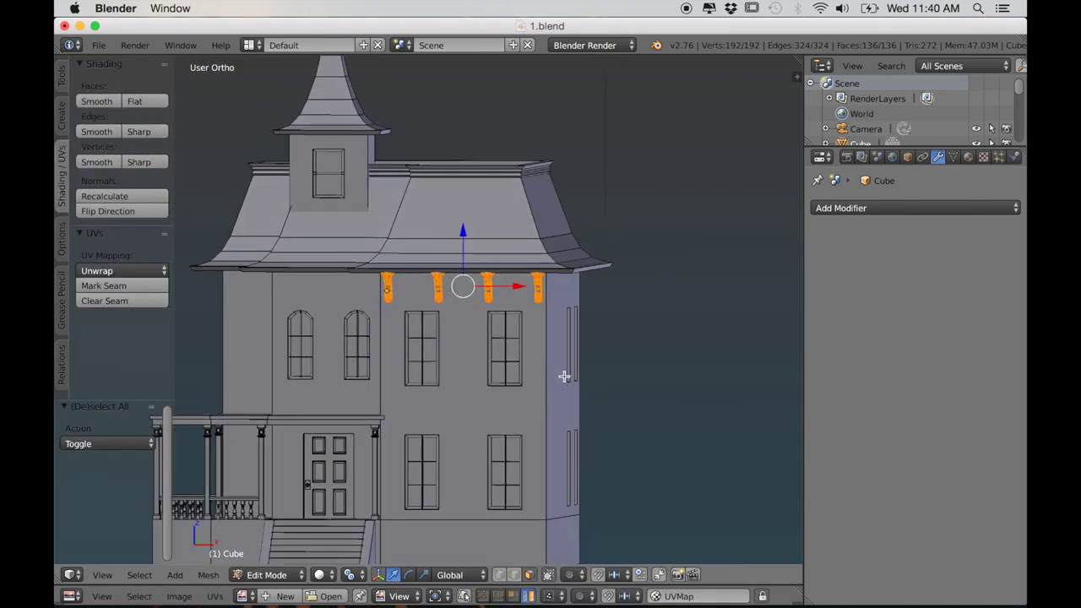
key(shift+d)
key(x)
click(664, 398)
Step: Rotate the duplicated row of brackets 90° about Z
key(r)
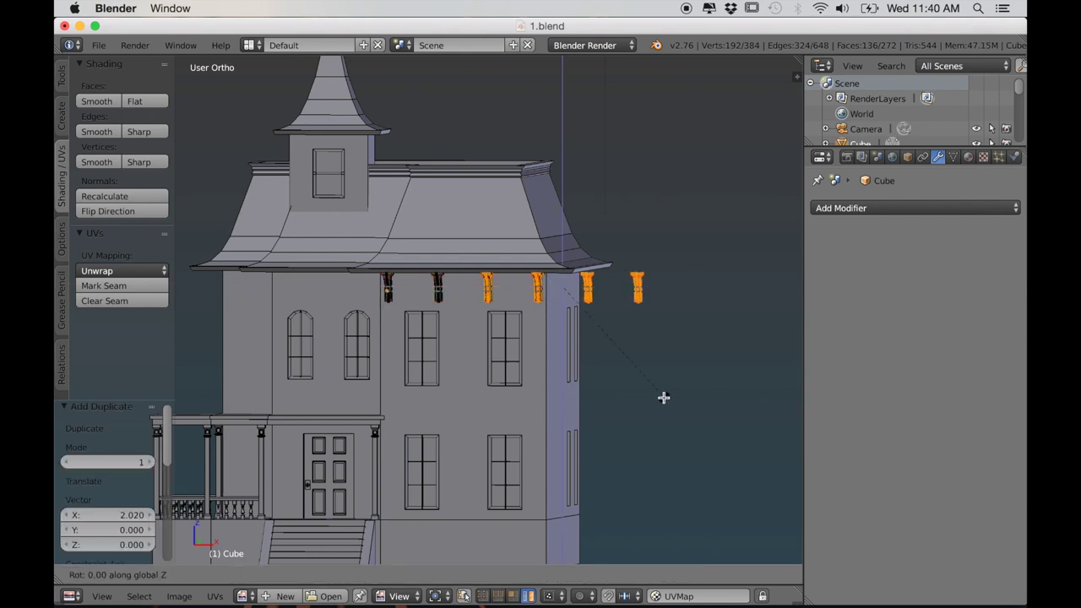
key(Return)
click(350, 574)
click(383, 509)
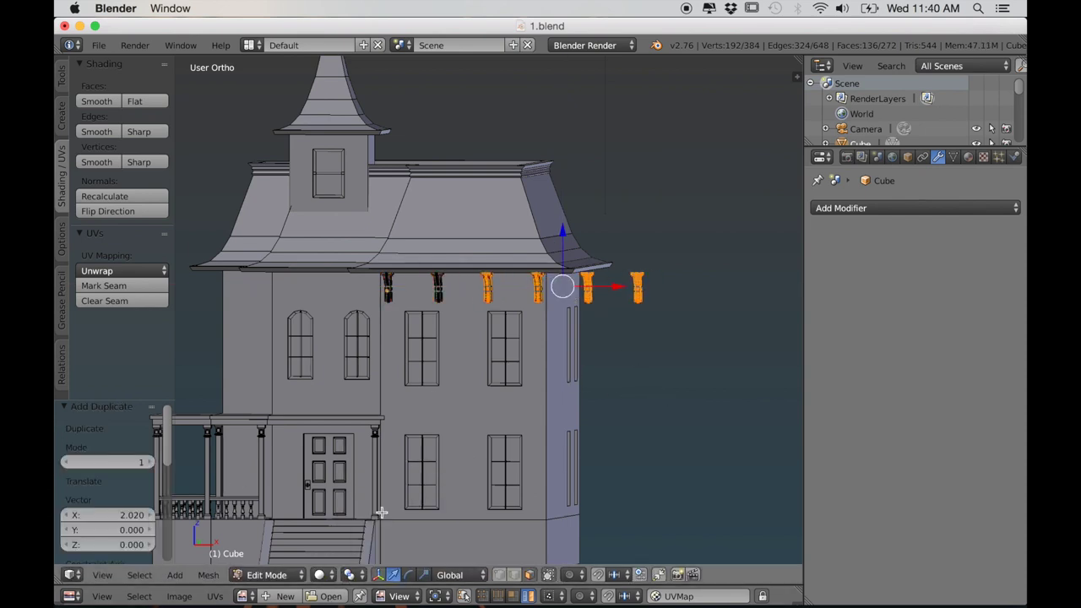
key(Return)
Step: Move the rotated row along X until it sits flush on the side wall, and align it along Y near the front corner
middle_drag(490, 414, 465, 422)
key(KP_1)
scroll(516, 432, up, 5)
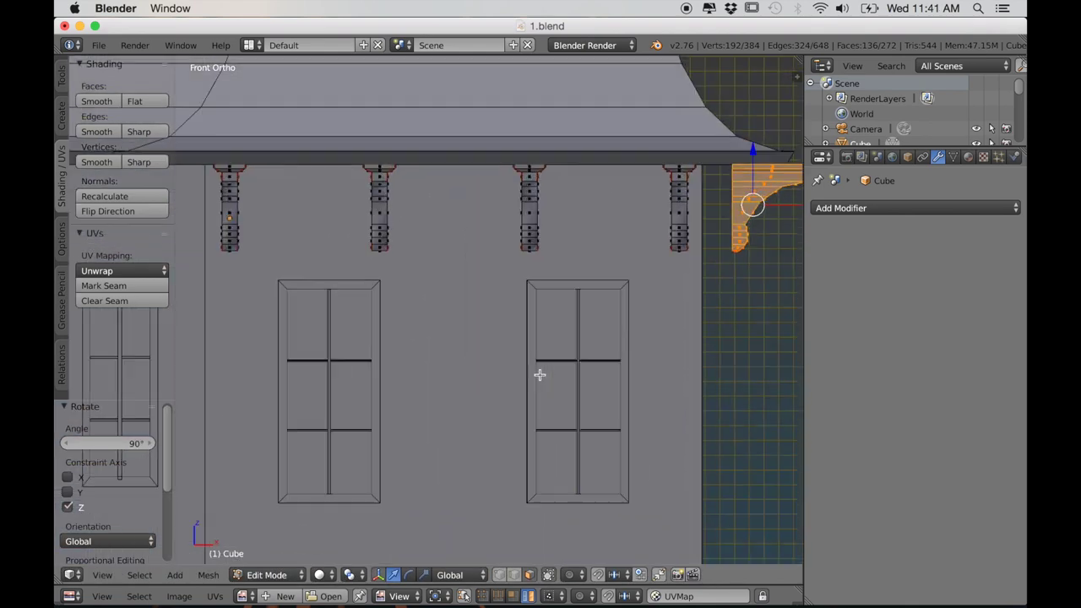
scroll(756, 260, up, 1)
shift+middle_drag(758, 258, 686, 324)
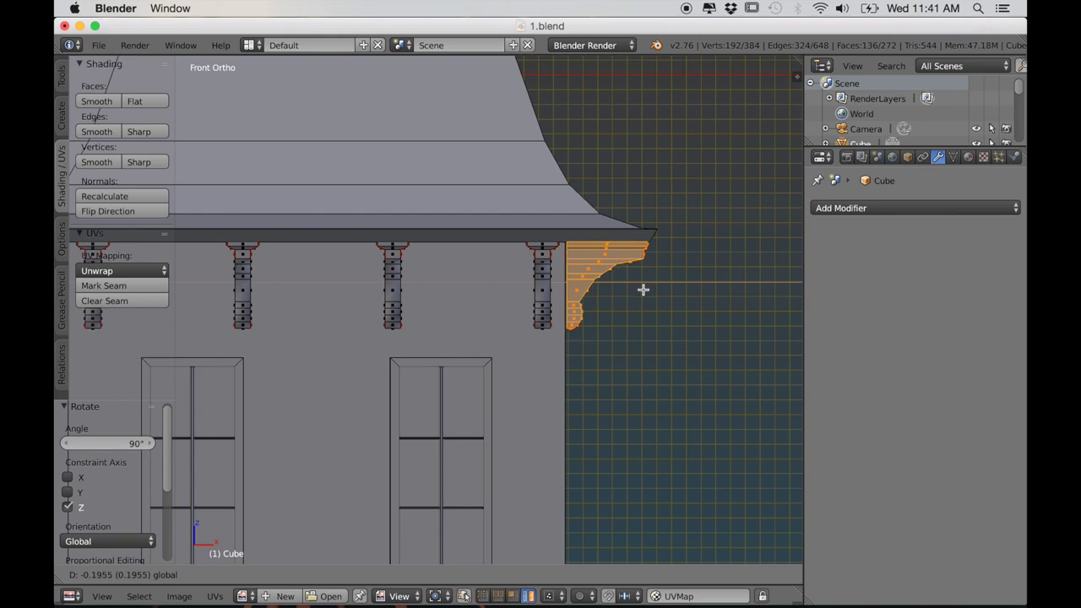
click(641, 291)
key(KP_3)
key(g)
key(y)
click(613, 329)
Step: Duplicate the four side-wall brackets 4.417 along Y to continue the row toward the back
key(shift+d)
key(y)
click(715, 372)
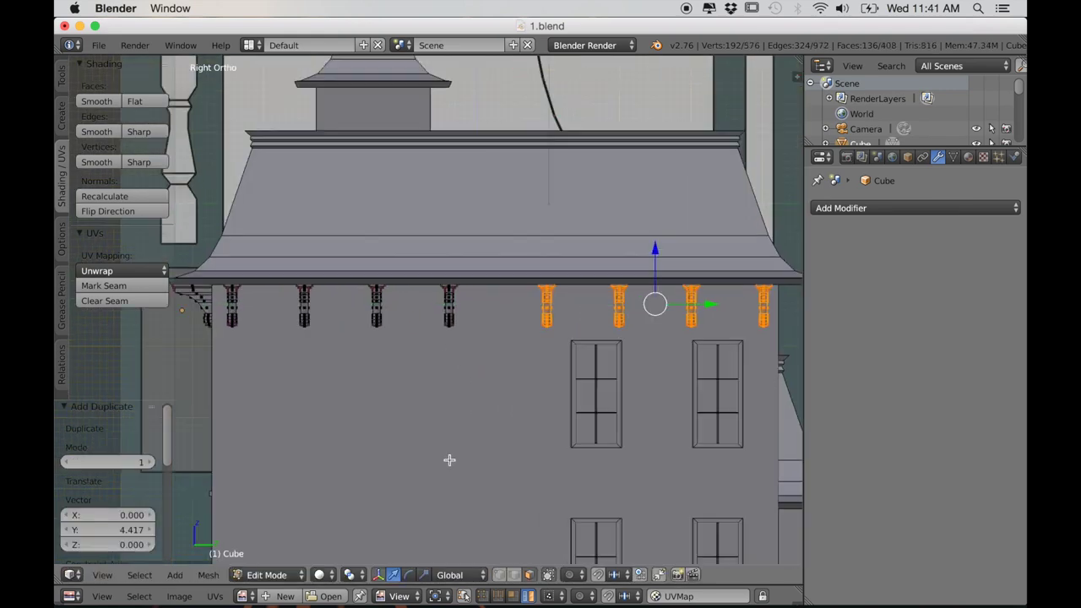
Step: Select all eight side-wall brackets in wireframe and nudge them along Y to even out the end spacing
key(a)
key(z)
key(b)
drag(500, 345, 234, 276)
scroll(394, 278, down, 1)
key(g)
key(y)
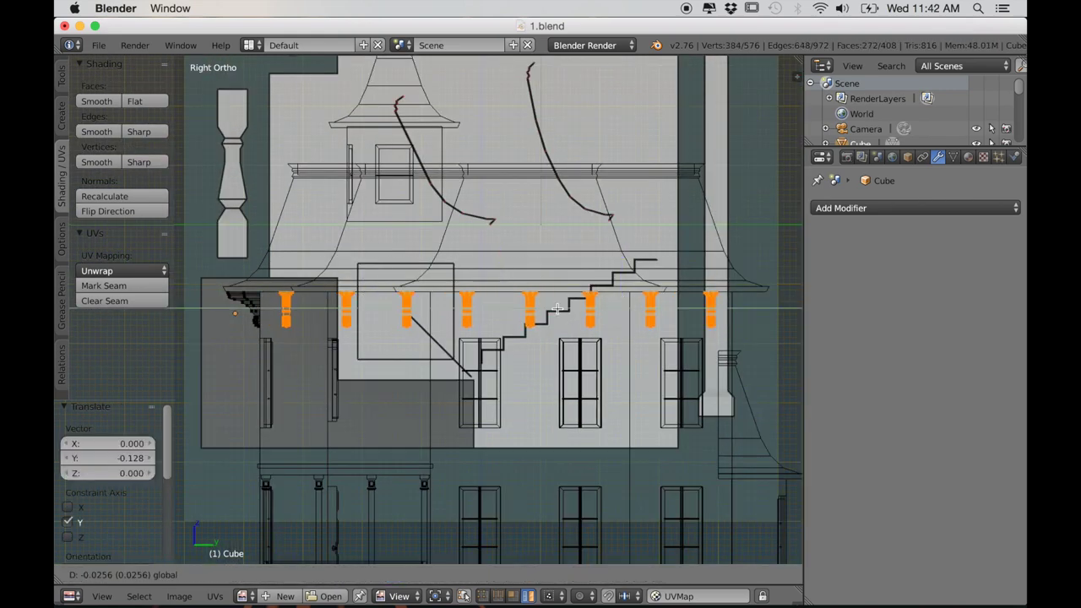
click(558, 309)
Step: Rotate a copied row of four side-wall brackets 180° about Z
key(t)
key(z)
key(1)
key(8)
key(0)
key(Return)
Step: Move the copied row along X in front view until its backs are flush with the opposite side wall
key(KP_1)
key(g)
key(x)
click(377, 413)
shift+middle_drag(291, 321, 510, 326)
scroll(507, 291, up, 10)
key(g)
key(x)
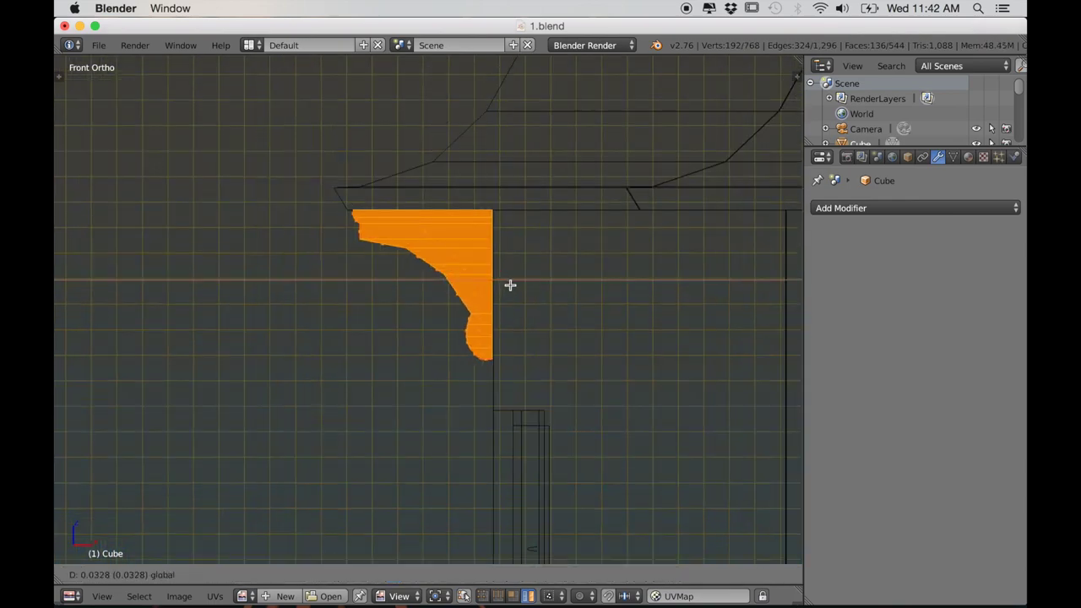
click(510, 284)
Step: Position the opposite side wall's bracket row along Y in left view with solid shading
key(ctrl+KP_3)
key(z)
key(g)
key(y)
click(355, 291)
Step: Duplicate the four brackets in place and rotate the copy 90° about Z for the back wall
scroll(403, 345, down, 8)
middle_drag(403, 345, 591, 442)
key(shift+d)
key(Return)
key(r)
key(z)
key(9)
key(0)
key(Return)
Step: Move the copied row along X under the rear eave and along Y against the back wall
key(ctrl+KP_1)
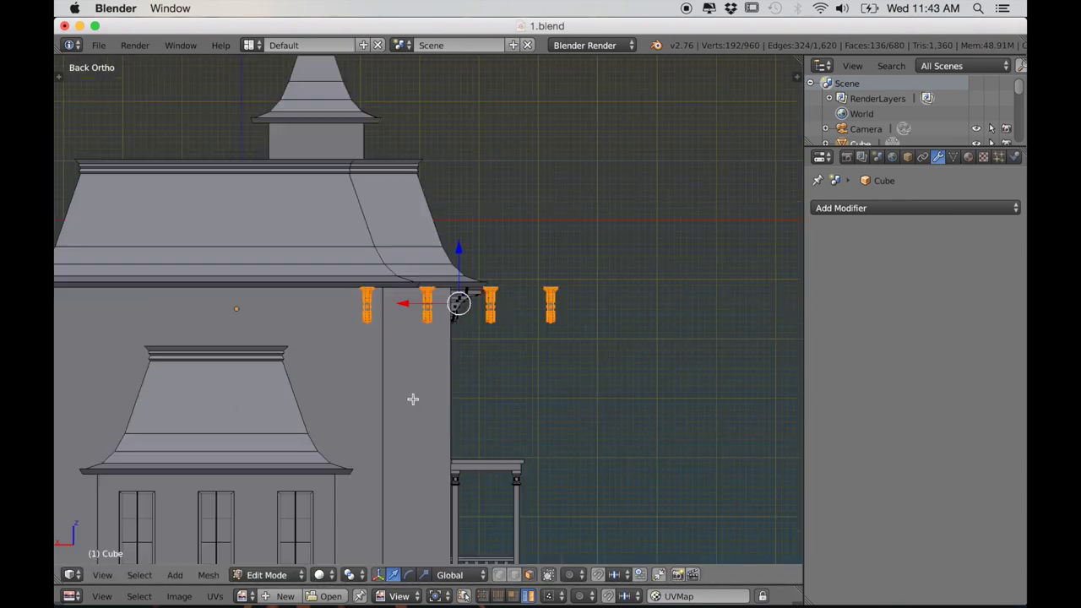
key(g)
key(x)
click(337, 398)
key(KP_3)
key(g)
key(y)
click(444, 393)
Step: Select two of the back-wall brackets and duplicate them along X to extend the rear row
middle_drag(541, 414, 426, 392)
key(ctrl+KP_1)
key(z)
key(a)
key(b)
drag(452, 291, 333, 372)
key(z)
key(shift+d)
key(x)
click(625, 366)
Step: Select the back-wall brackets in wireframe and check the row's placement under the eave
key(z)
key(b)
drag(152, 221, 487, 345)
key(z)
middle_drag(487, 346, 527, 453)
Step: Select two brackets in front view wireframe and duplicate them along X for the remaining wall section
key(a)
key(KP_1)
key(z)
key(b)
drag(429, 230, 568, 315)
key(shift+d)
key(x)
click(543, 335)
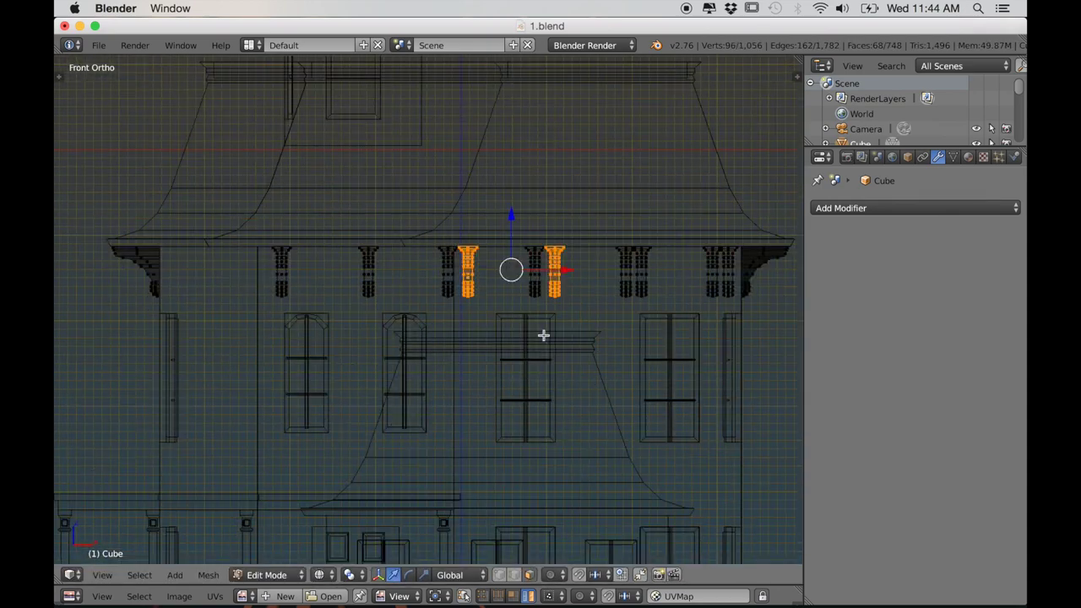
Step: Rotate the two copied brackets 90° about Z
key(r)
key(z)
key(9)
key(0)
key(Return)
Step: Deselect one of the two selected brackets and duplicate the remaining one along X
key(z)
key(ctrl+KP_3)
middle_drag(531, 374, 176, 393)
scroll(306, 335, up, 5)
key(z)
key(b)
middle_drag(451, 208, 521, 347)
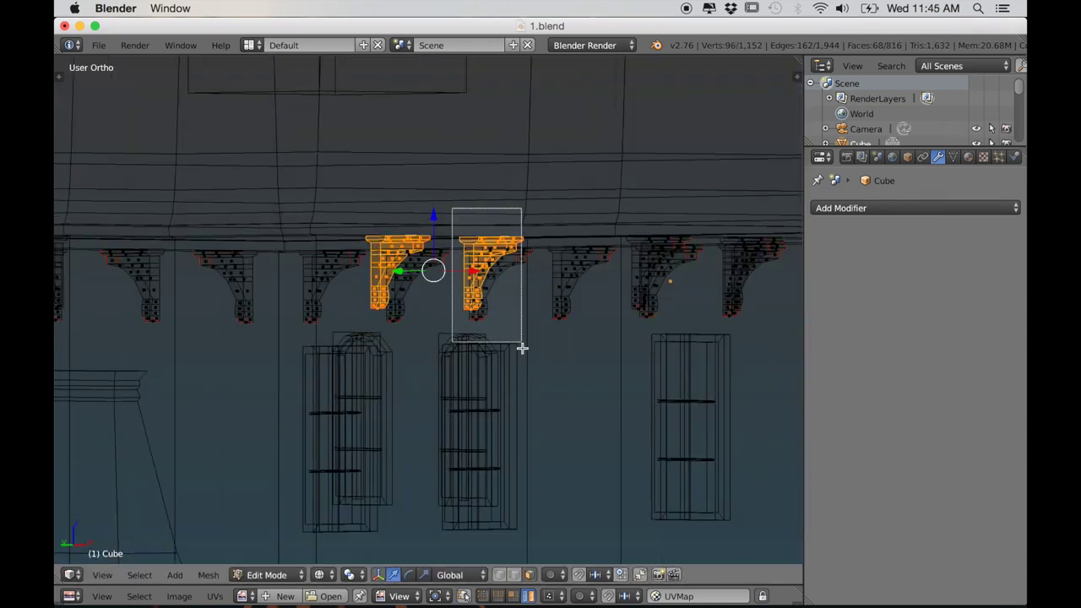
key(z)
key(shift+d)
key(x)
click(476, 410)
Step: Rotate the single copied bracket -90° about Z
key(r)
key(z)
key(minus)
key(9)
key(0)
key(Return)
Step: Slide the single bracket along Y into place on the short wall section above the porch roof
middle_drag(475, 411, 586, 355)
key(ctrl+KP_3)
middle_drag(489, 383, 473, 291)
scroll(473, 292, up, 8)
key(g)
key(y)
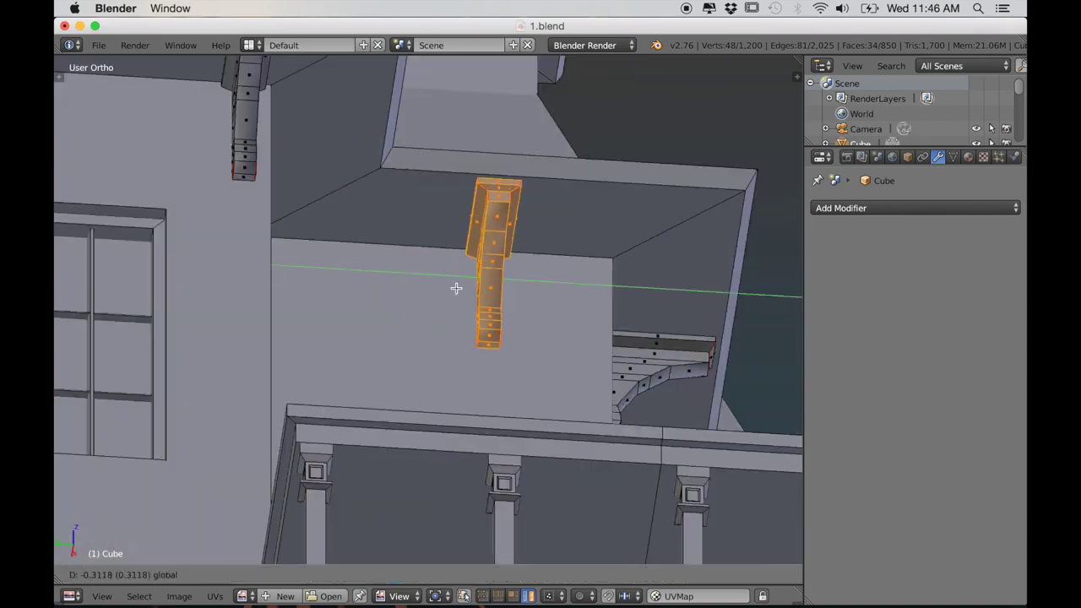
click(478, 288)
Step: Duplicate the single bracket along Y and rotate the copy about Z to suit the adjoining wall
key(shift+d)
key(y)
click(485, 391)
key(r)
key(z)
click(204, 293)
Step: Duplicate the selected bracket and rotate the copy about Z to suit the adjoining wall
scroll(446, 428, down, 8)
middle_drag(446, 428, 417, 448)
key(shift+d)
key(r)
key(z)
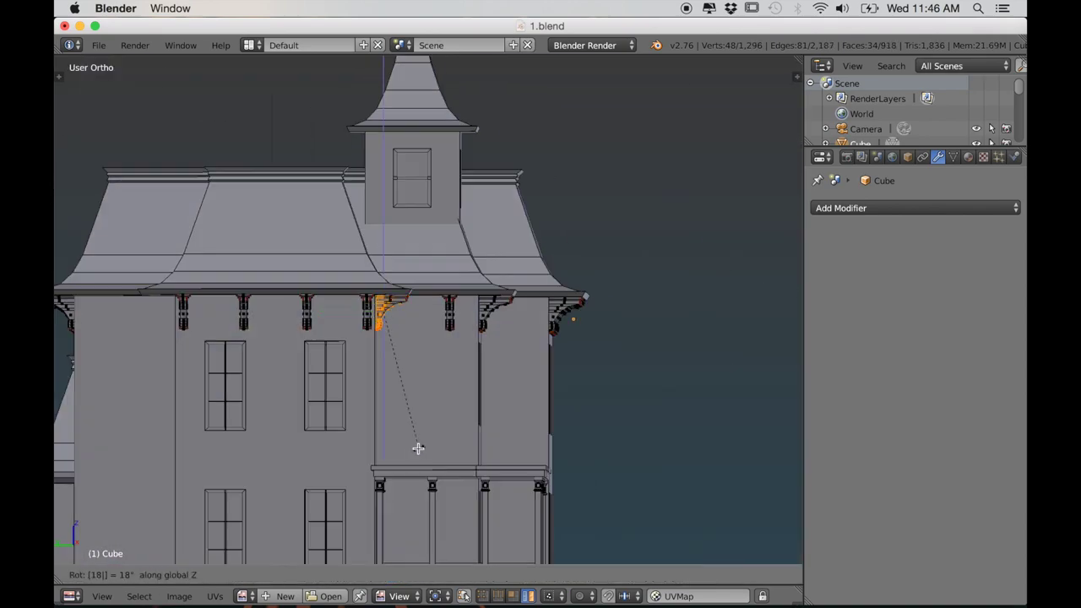
key(9)
key(0)
key(Return)
Step: Slide the rotated bracket along Y onto its wall, duplicate it once more along Y, and finish editing the brackets
key(g)
key(y)
click(229, 405)
key(ctrl+KP_3)
scroll(523, 492, down, 2)
key(shift+d)
key(y)
click(114, 458)
scroll(113, 459, down, 3)
middle_drag(113, 458, 536, 506)
key(a)
scroll(265, 522, down, 3)
key(Tab)
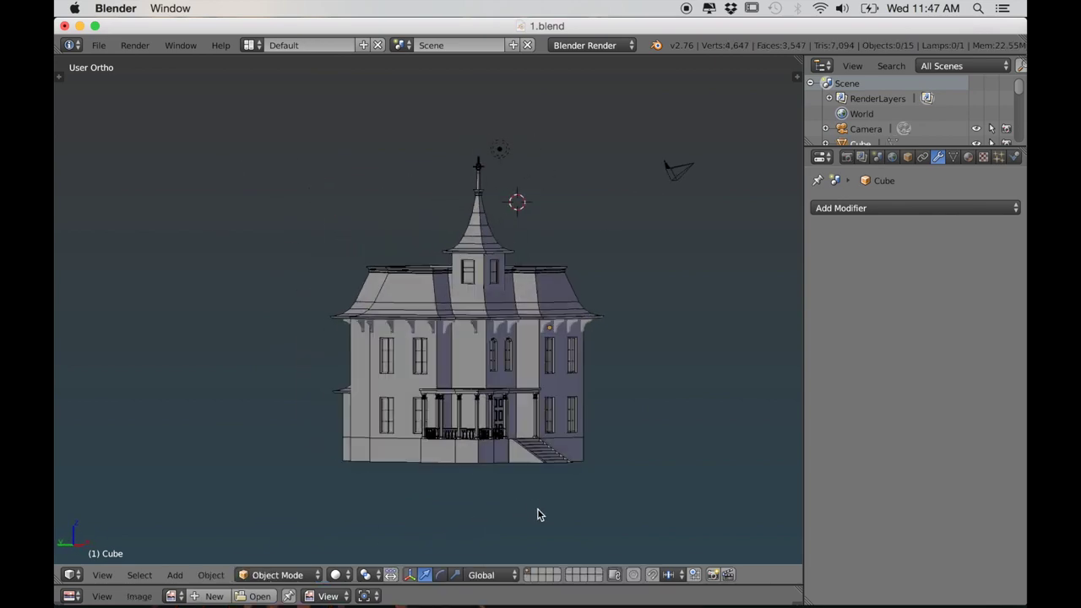
Step: Select the bracket object and enable its Wire display option
key(KP_5)
scroll(491, 320, up, 6)
right_click(541, 314)
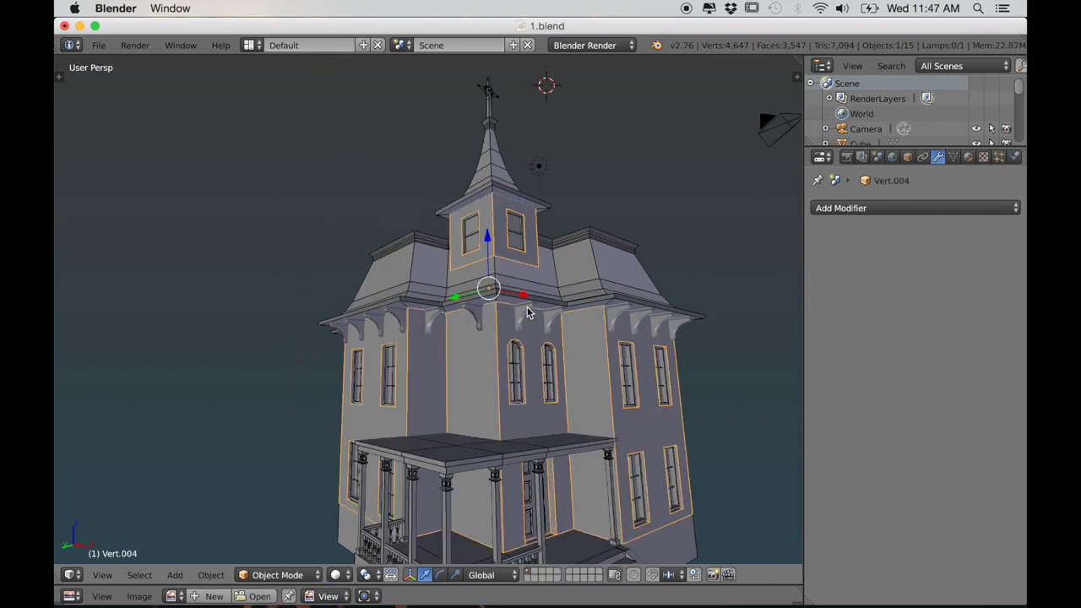
right_click(527, 314)
click(908, 157)
scroll(898, 343, down, 5)
key(a)
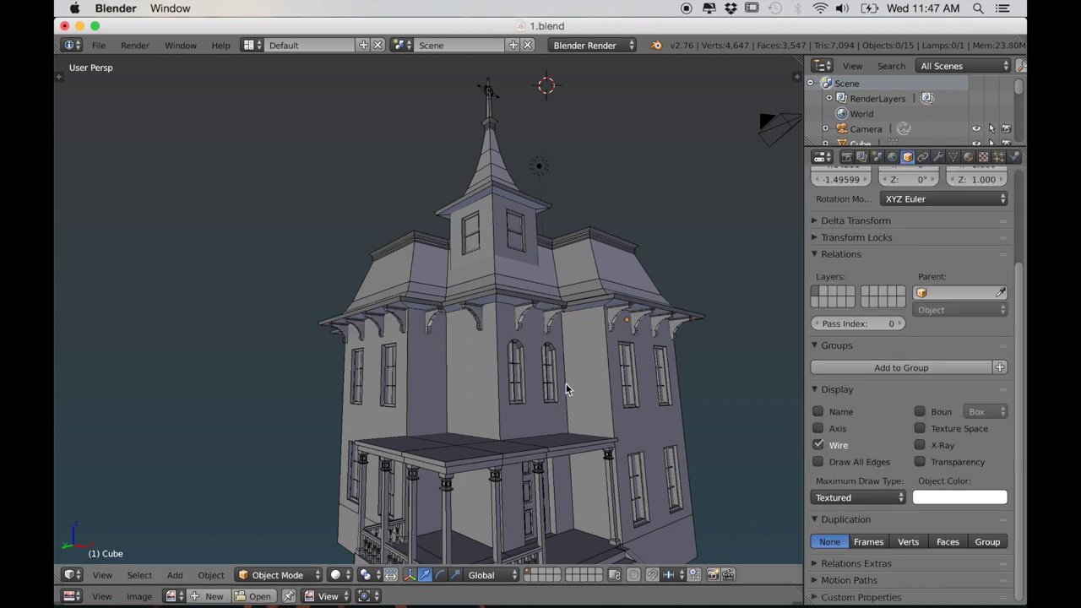
middle_drag(566, 384, 544, 380)
scroll(549, 376, down, 4)
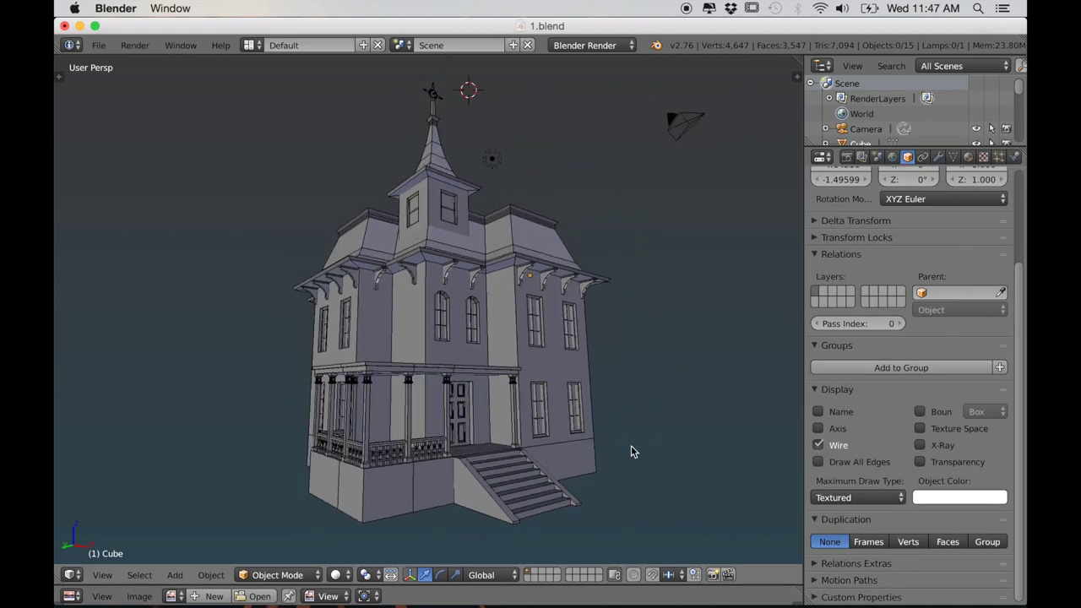
Step: Enable viewport Ambient Occlusion shading with a strength of 2.200
key(n)
scroll(739, 169, up, 4)
scroll(738, 170, up, 4)
click(681, 326)
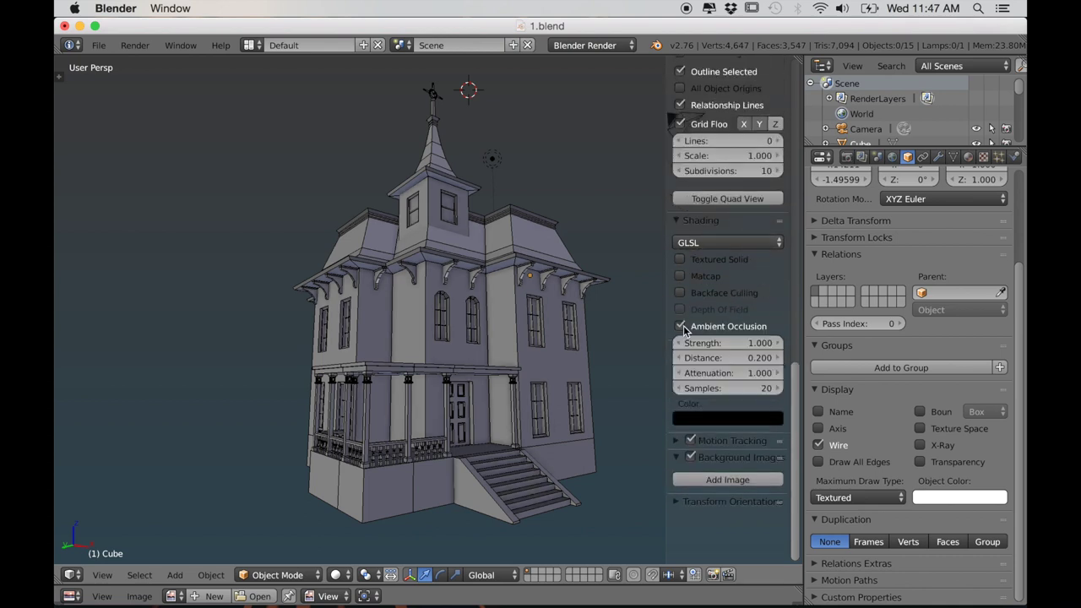
mouse_move(716, 343)
mouse_down()
mouse_move(752, 343)
mouse_move(725, 343)
mouse_up()
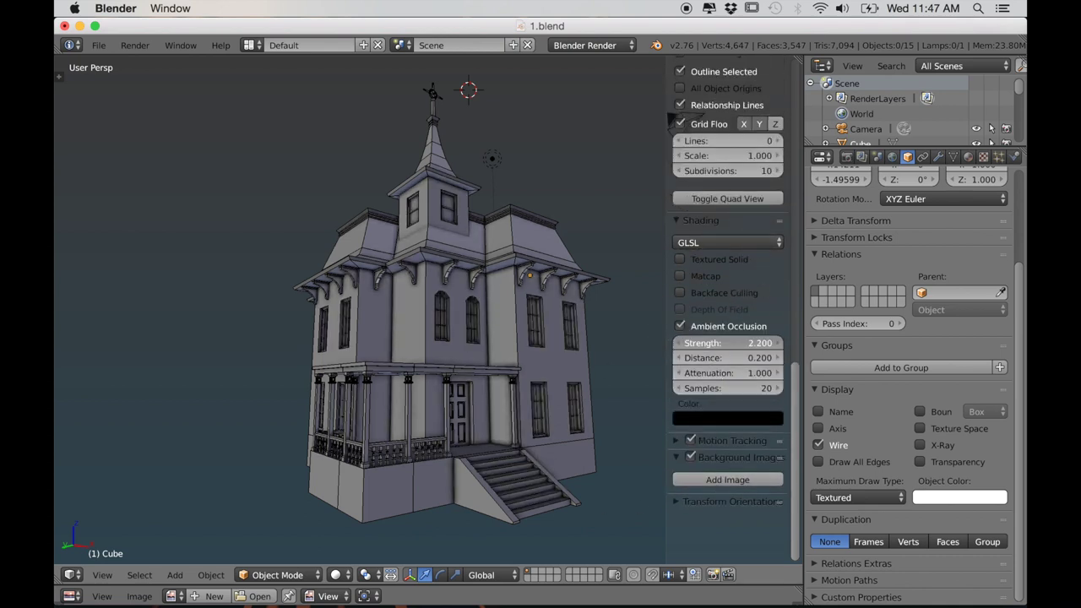
scroll(546, 434, down, 4)
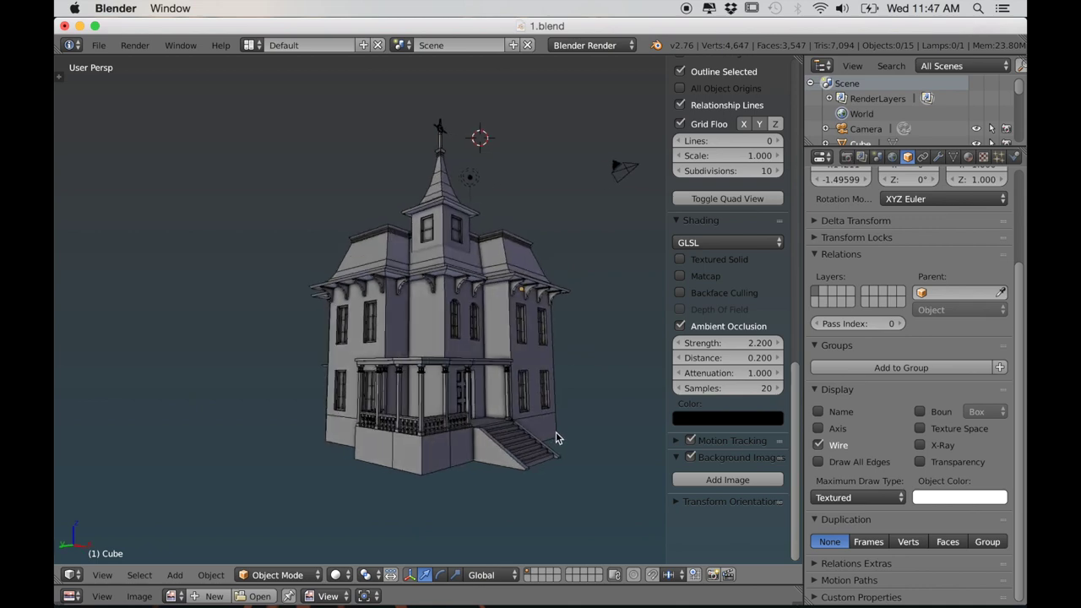
key(n)
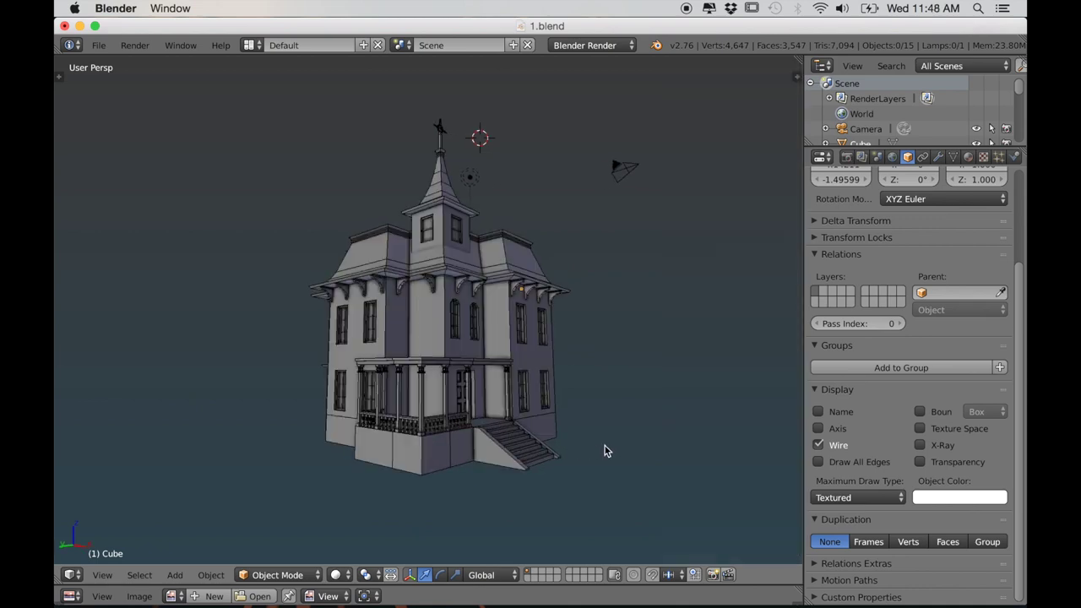
scroll(596, 435, up, 6)
mouse_move(537, 437)
middle_down()
mouse_move(606, 437)
mouse_move(254, 447)
mouse_move(539, 421)
mouse_move(539, 440)
mouse_move(523, 440)
middle_up()
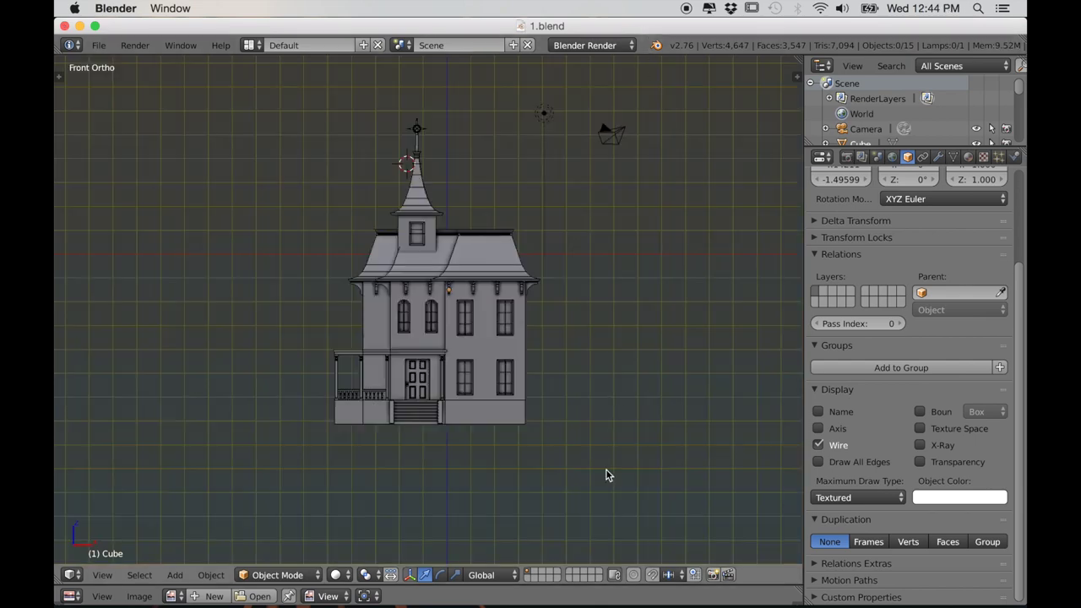
Step: Duplicate the upper front window's opening face along Y to just in front of the wall beside the arched windows
scroll(605, 469, up, 5)
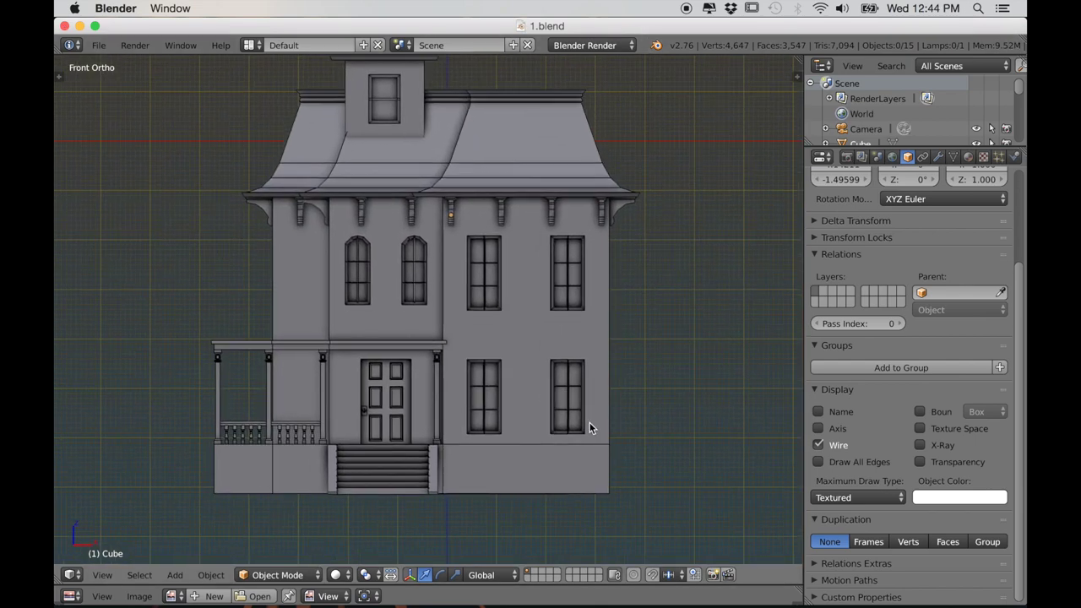
shift+middle_drag(589, 422, 588, 410)
scroll(589, 414, up, 2)
middle_drag(630, 437, 607, 451)
scroll(607, 450, up, 5)
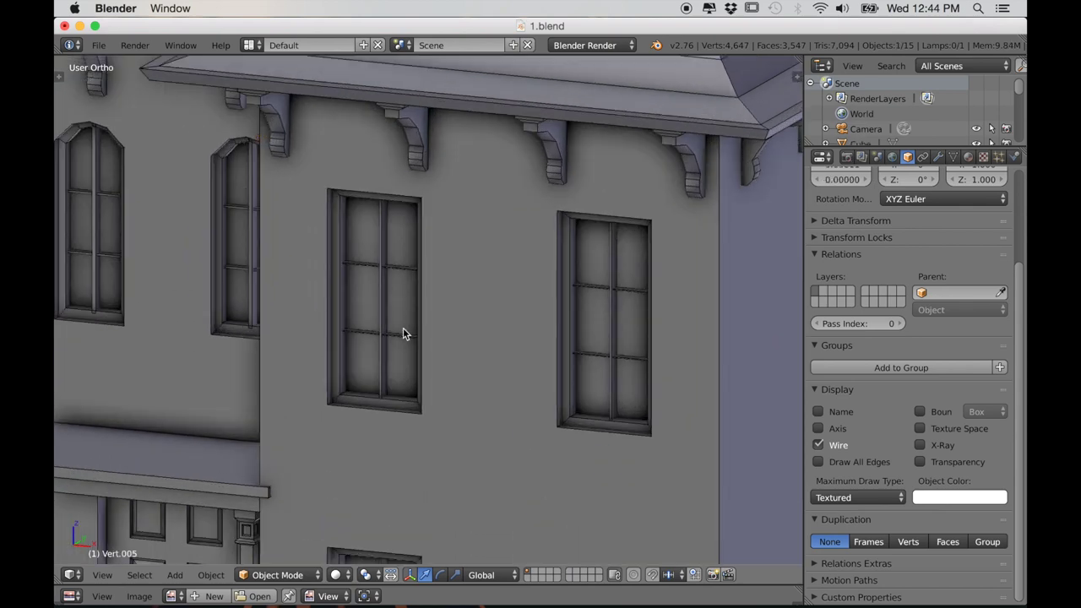
key(Tab)
scroll(403, 329, up, 4)
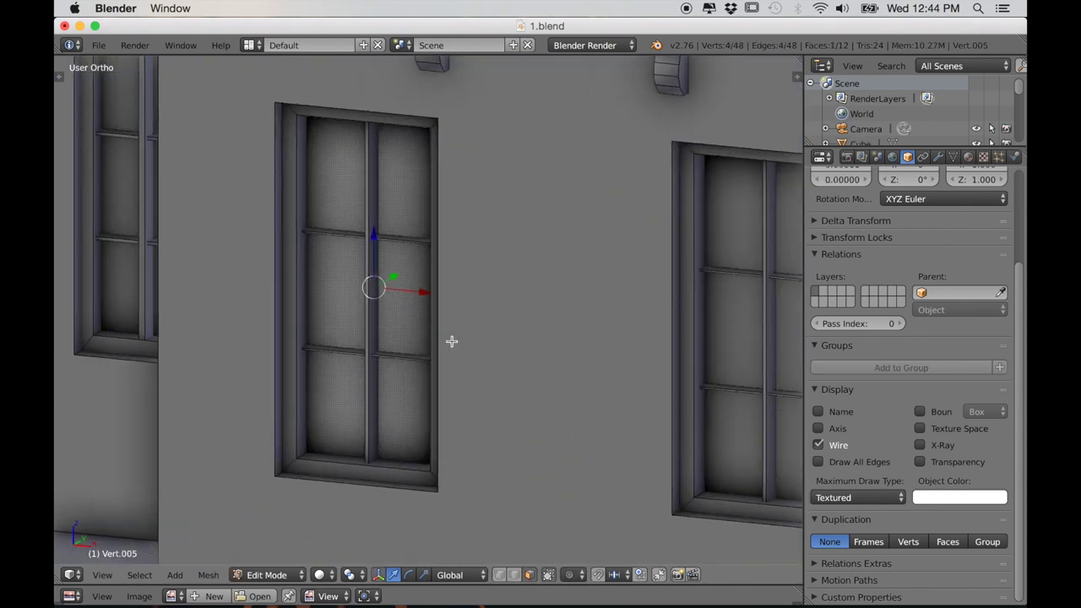
scroll(451, 341, up, 2)
key(e)
key(y)
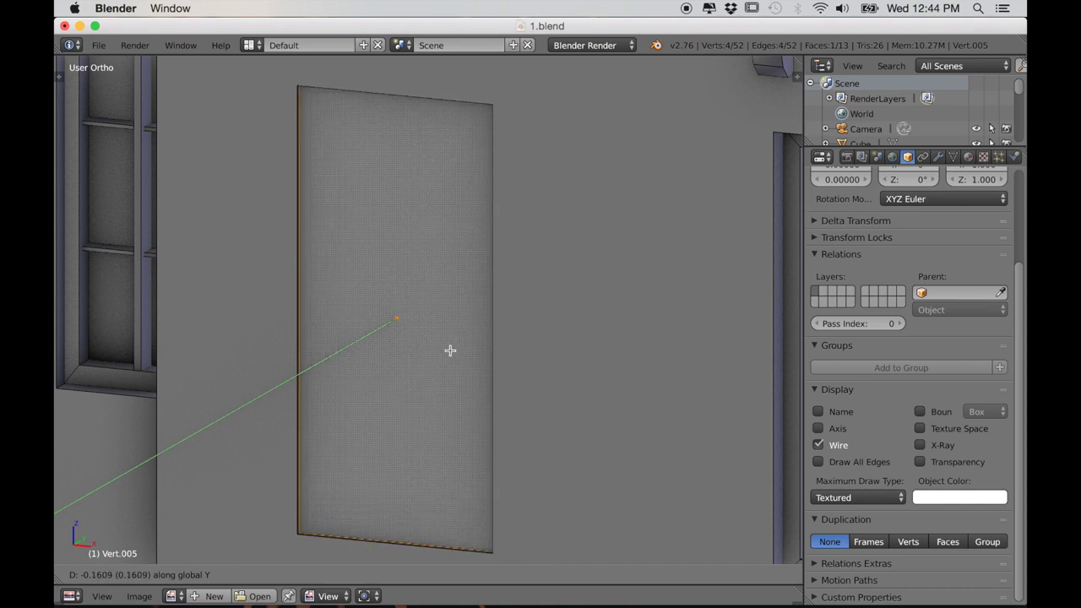
click(447, 354)
Step: Separate the duplicated window face into its own object
scroll(451, 355, down, 1)
middle_drag(451, 354, 489, 354)
key(KP_Decimal)
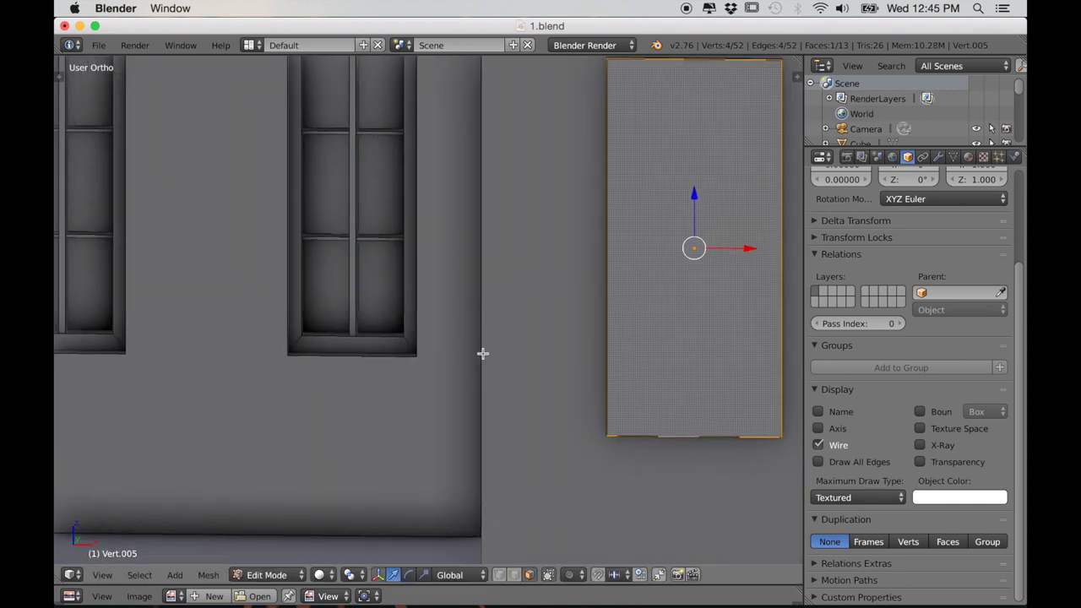
key(x)
click(472, 337)
key(Tab)
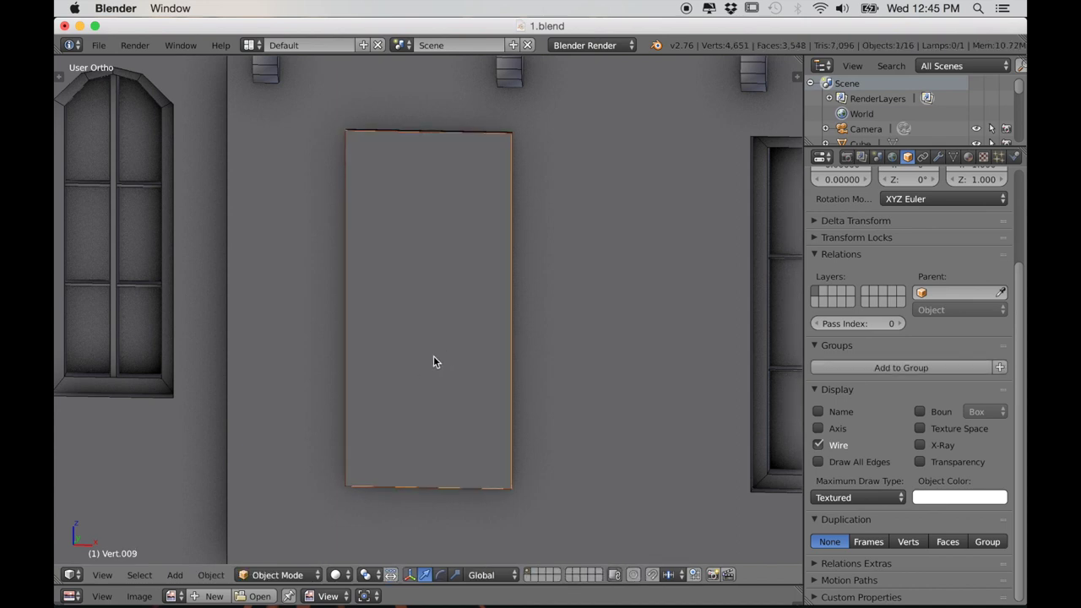
Step: Cut the panel vertically down its middle with one edge loop and rip it into two halves
key(Tab)
key(ctrl+r)
click(425, 488)
right_click(425, 488)
key(v)
right_click(495, 333)
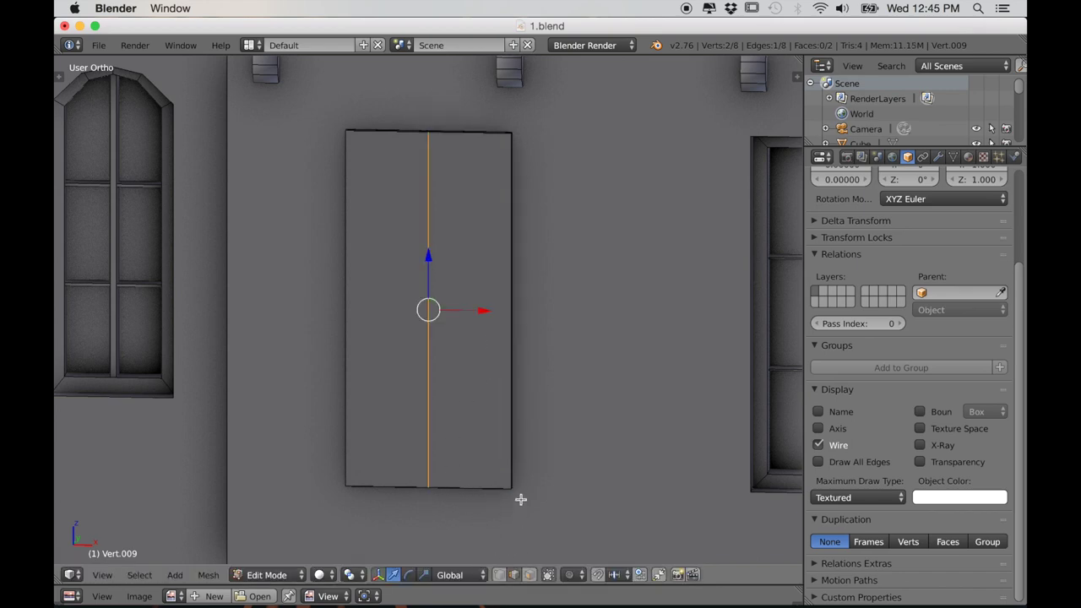
Step: Move the two panel halves outward along X so one sits on each side of the window as shutters
key(KP_1)
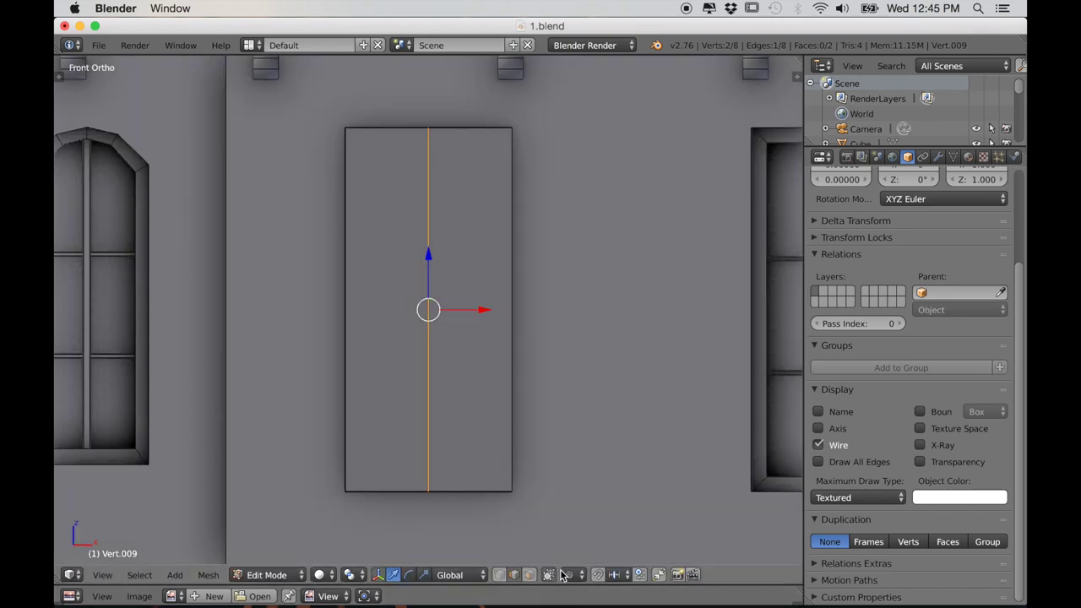
right_click(457, 317)
drag(523, 309, 607, 335)
right_click(412, 309)
drag(431, 313, 347, 311)
Step: Extrude both shutter panels to a thickness of about 0.033
middle_drag(507, 369, 482, 422)
scroll(483, 422, down, 1)
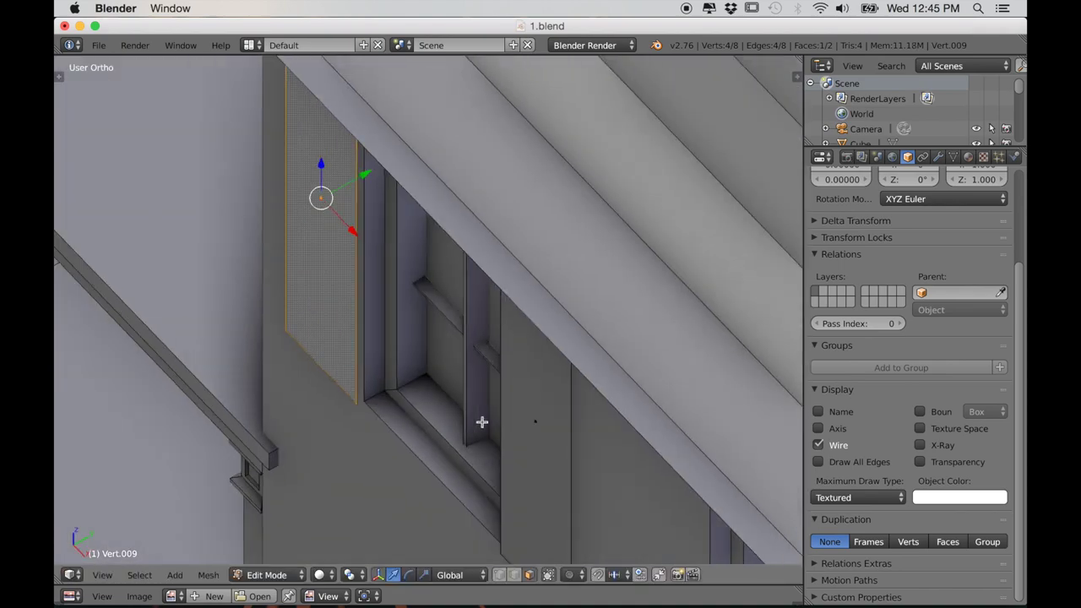
key(KP_5)
scroll(485, 417, down, 4)
key(a)
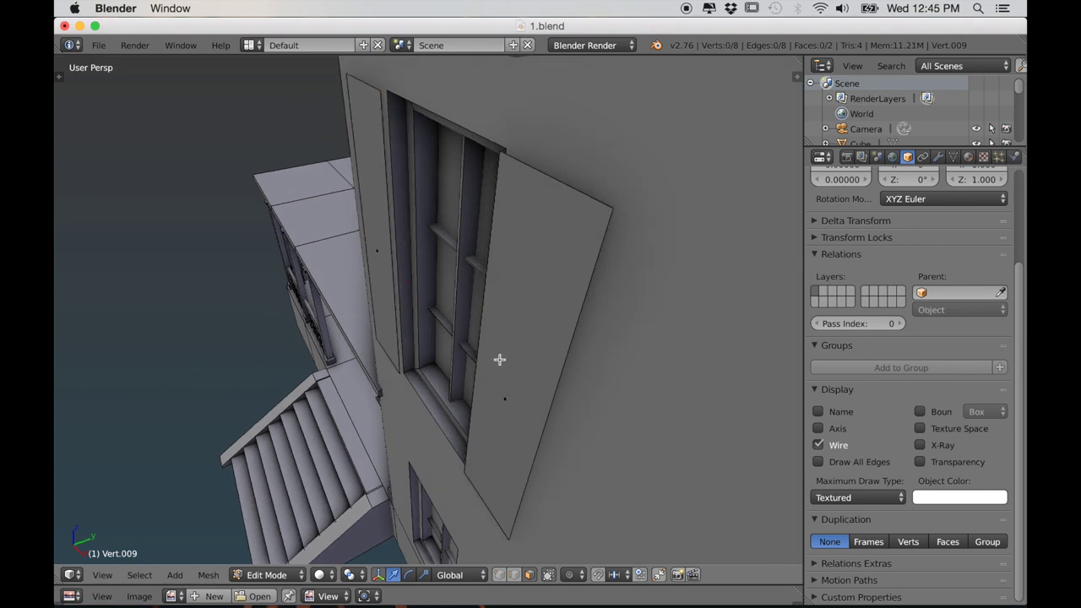
key(a)
key(e)
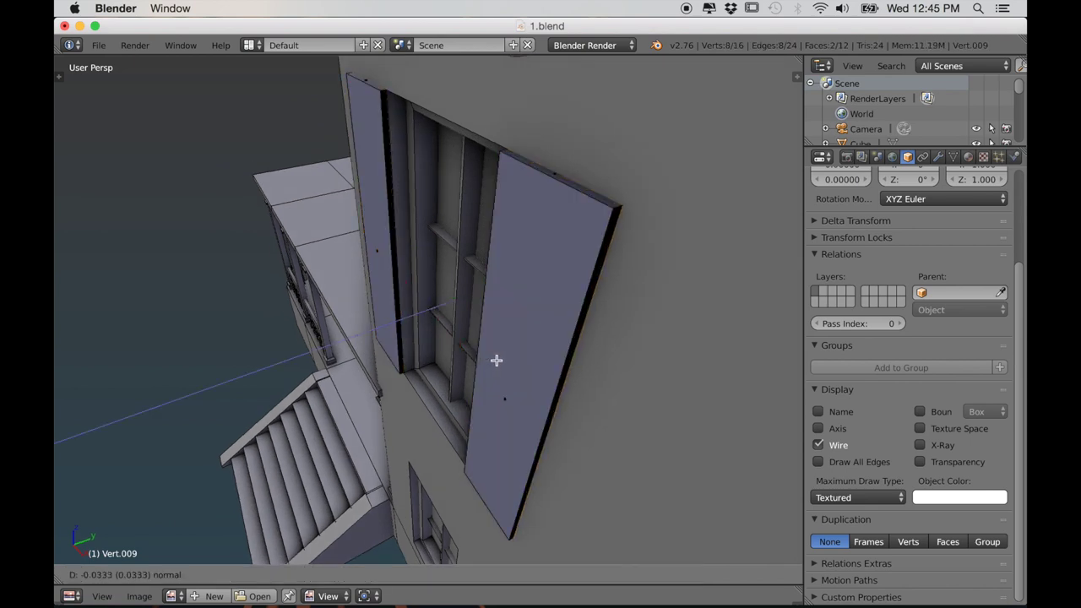
click(497, 360)
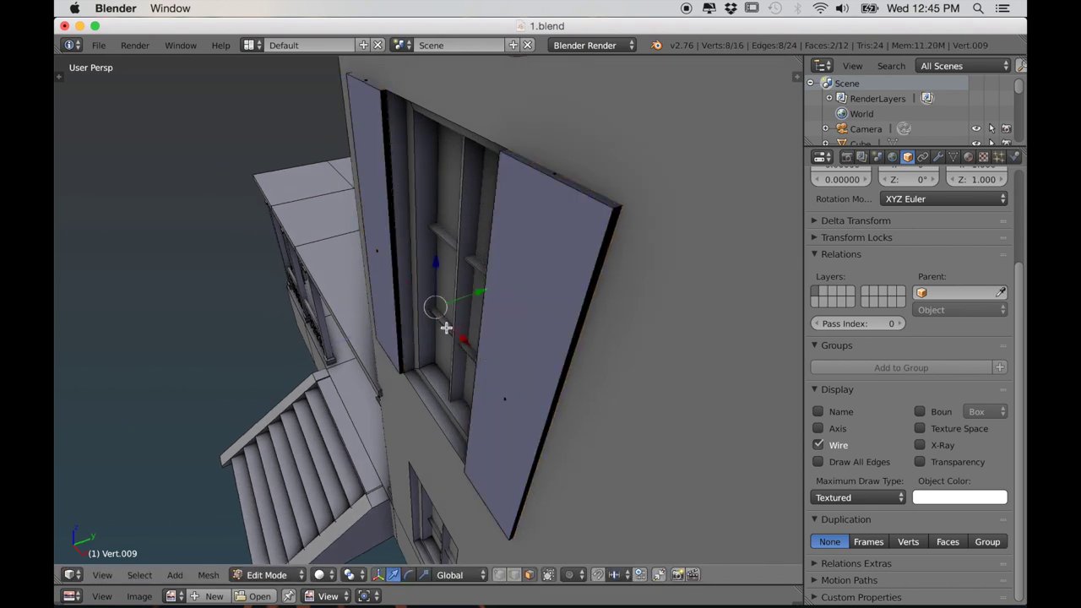
Step: Delete the hidden wall-side faces of both shutters
key(z)
key(x)
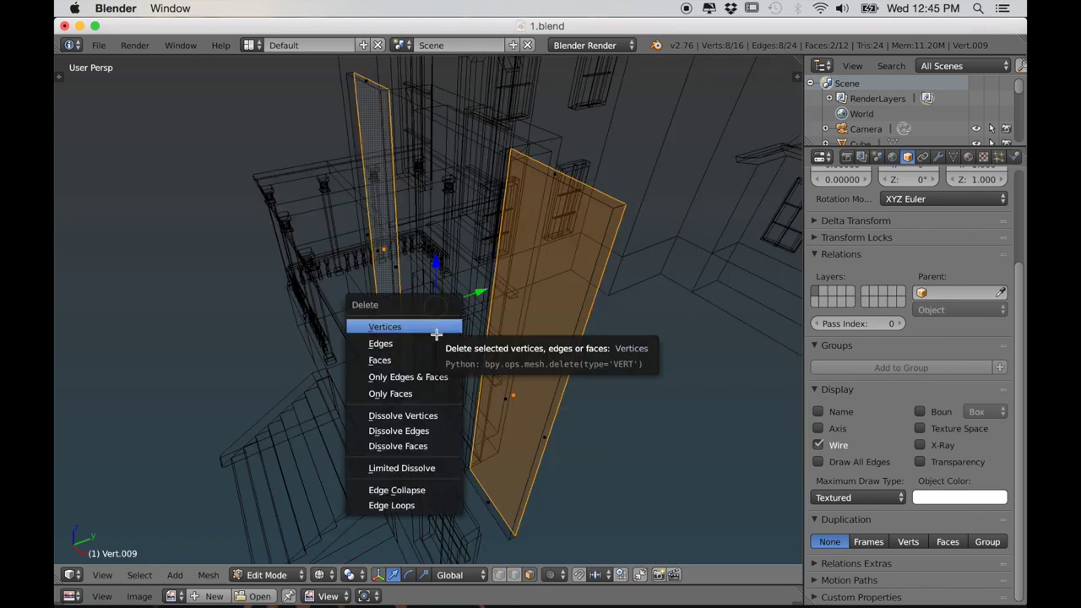
click(421, 358)
key(z)
Step: Recalculate the normals of both shutters and leave Edit Mode
middle_drag(421, 356, 439, 351)
key(a)
key(t)
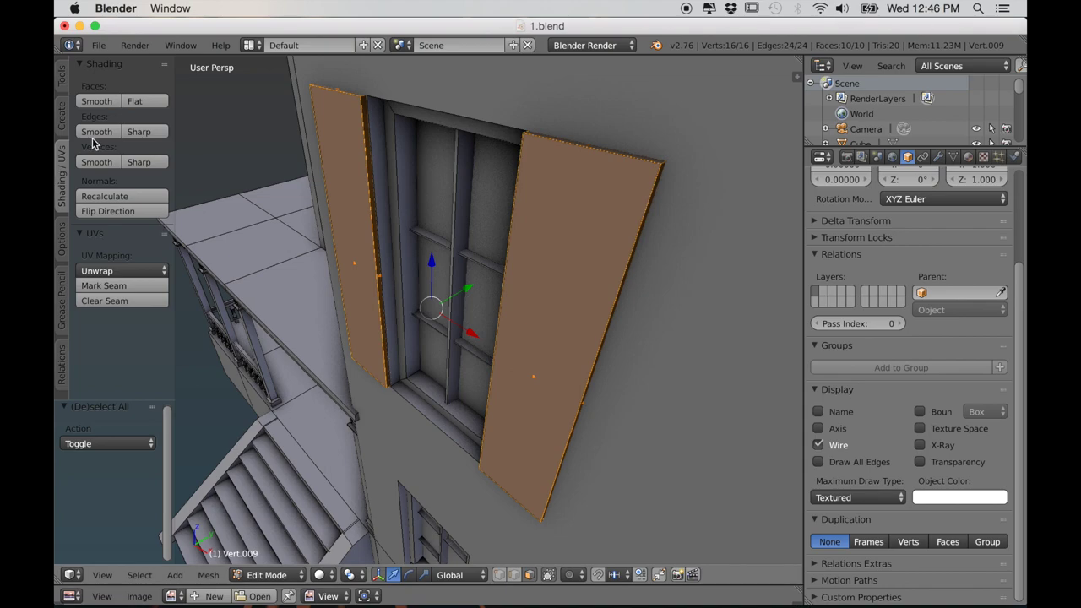
click(105, 195)
key(Tab)
Step: Duplicate the shutter pair about 1.67 along X onto the neighbouring upper window
scroll(561, 355, down, 5)
middle_drag(560, 354, 601, 357)
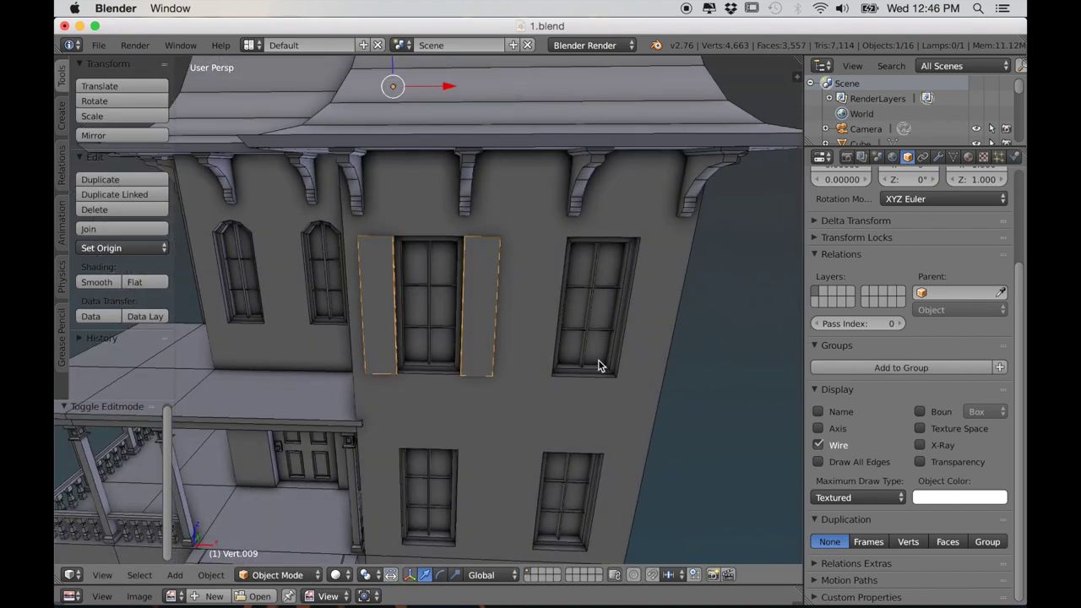
key(KP_1)
key(KP_5)
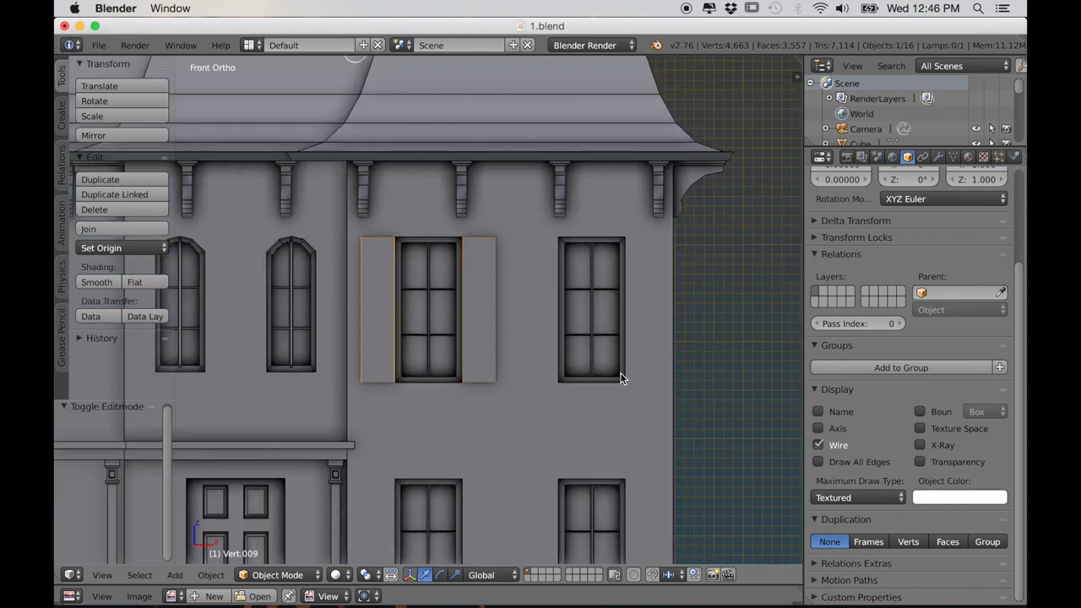
shift+middle_drag(620, 374, 602, 376)
key(Tab)
key(shift+d)
key(x)
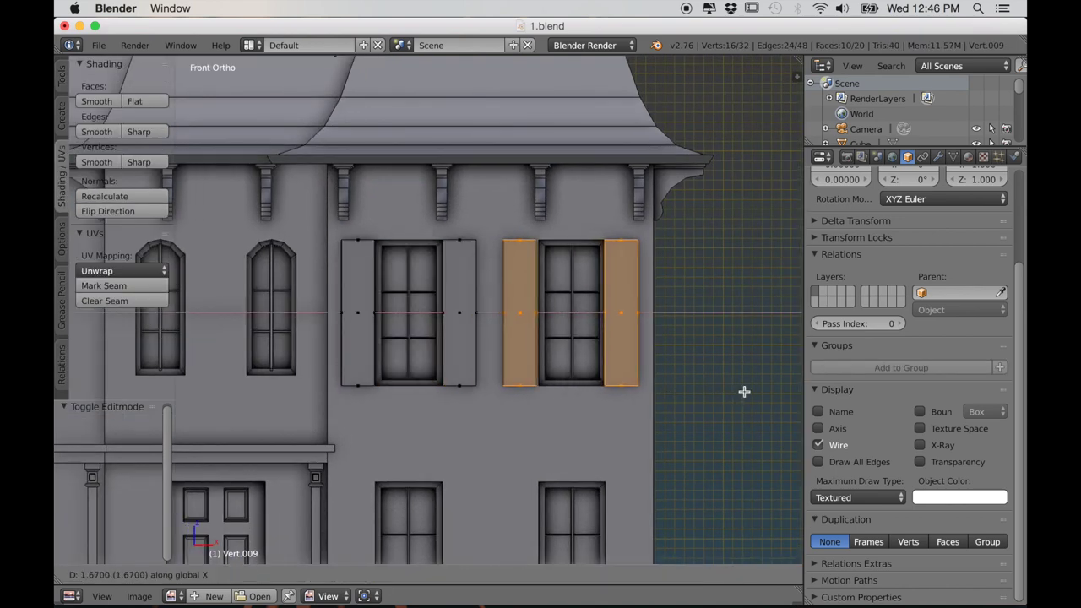
click(746, 391)
Step: Duplicate both upper shutter pairs about 2.5 down along Z onto the two ground-floor windows
key(a)
key(a)
scroll(591, 393, down, 2)
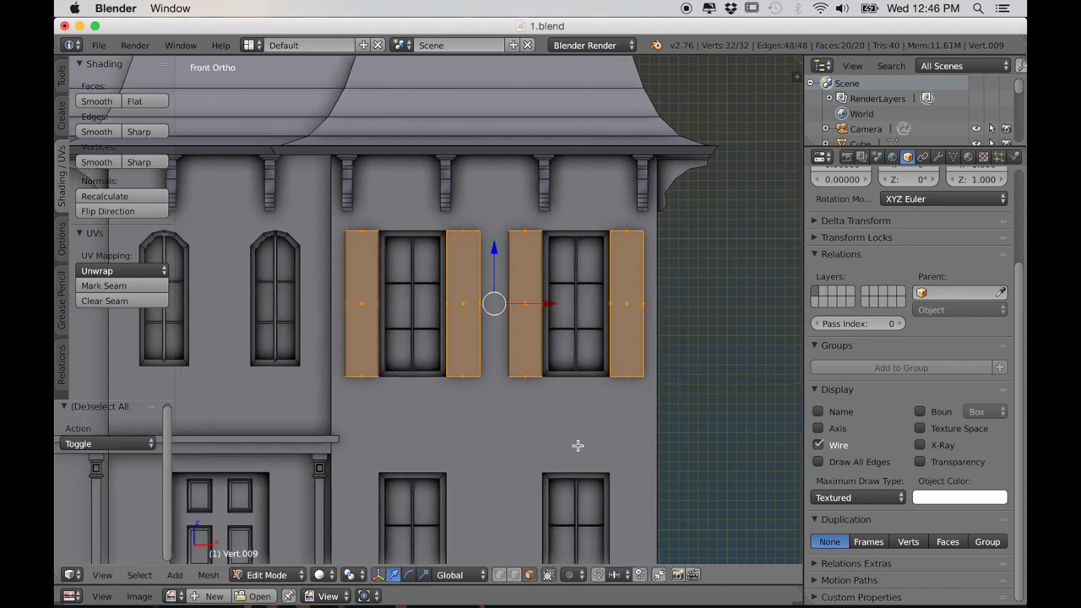
scroll(577, 391, down, 1)
key(shift+d)
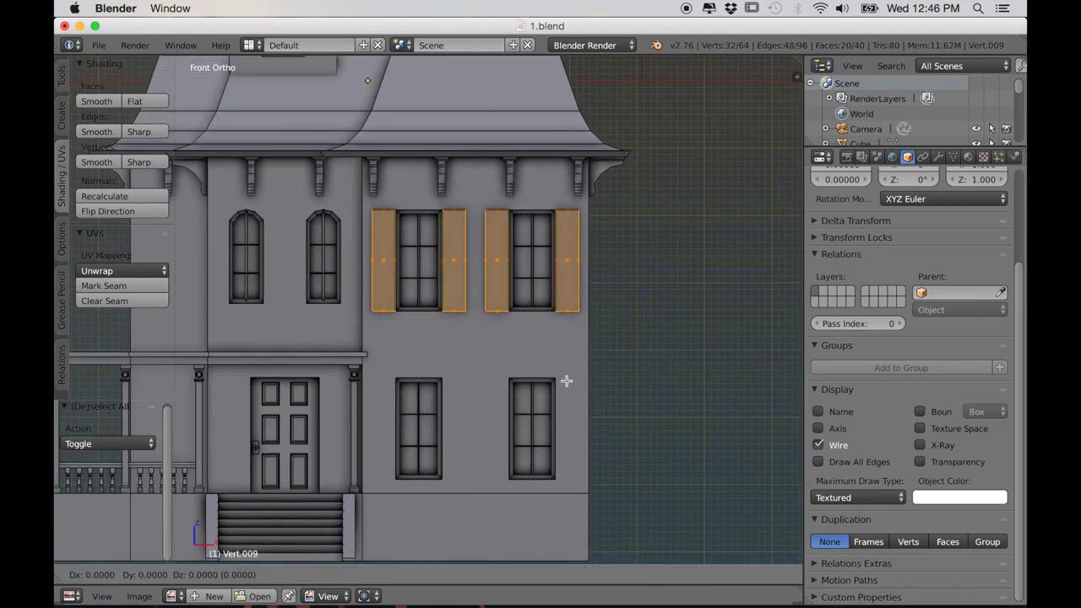
key(z)
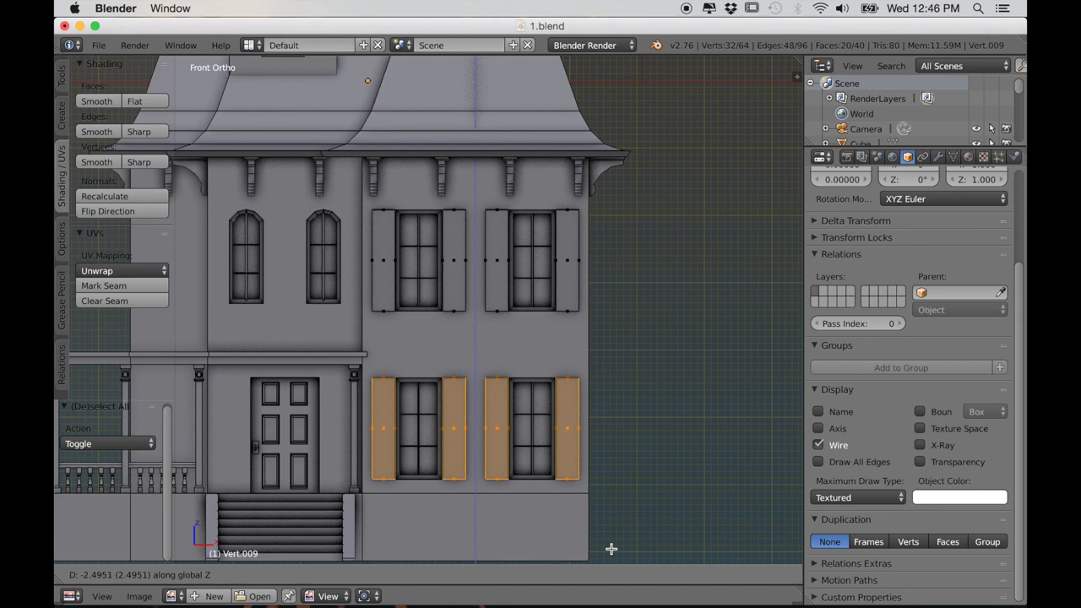
click(612, 548)
Step: Duplicate the shutter pair of the ground-floor window nearest the side wall along X by about 1.45
scroll(505, 492, down, 1)
middle_drag(630, 427, 595, 416)
scroll(621, 432, up, 2)
key(a)
key(l)
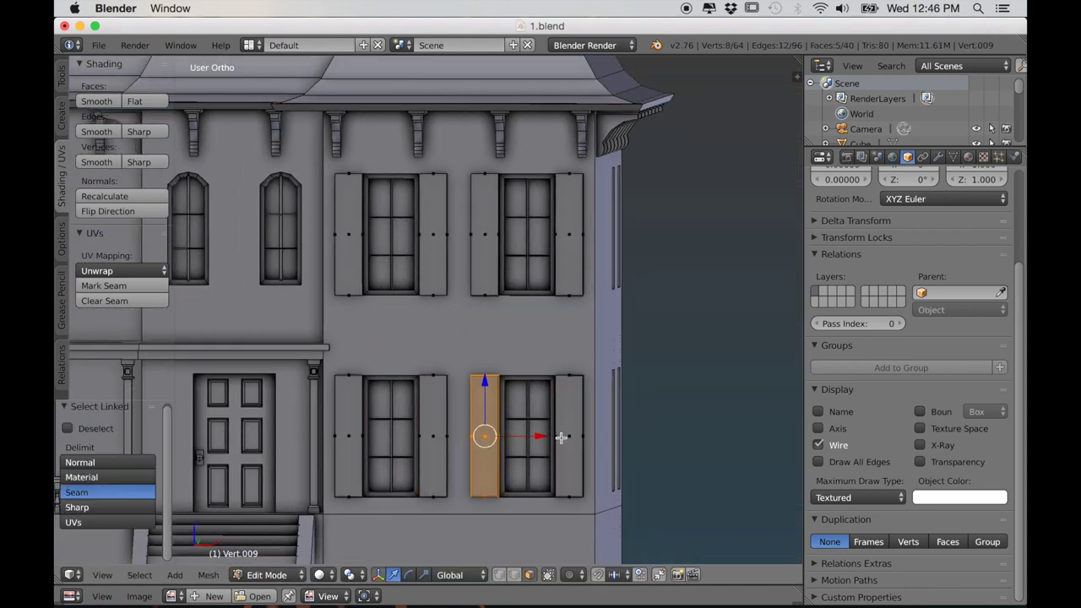
key(l)
scroll(568, 445, down, 2)
key(shift+d)
key(x)
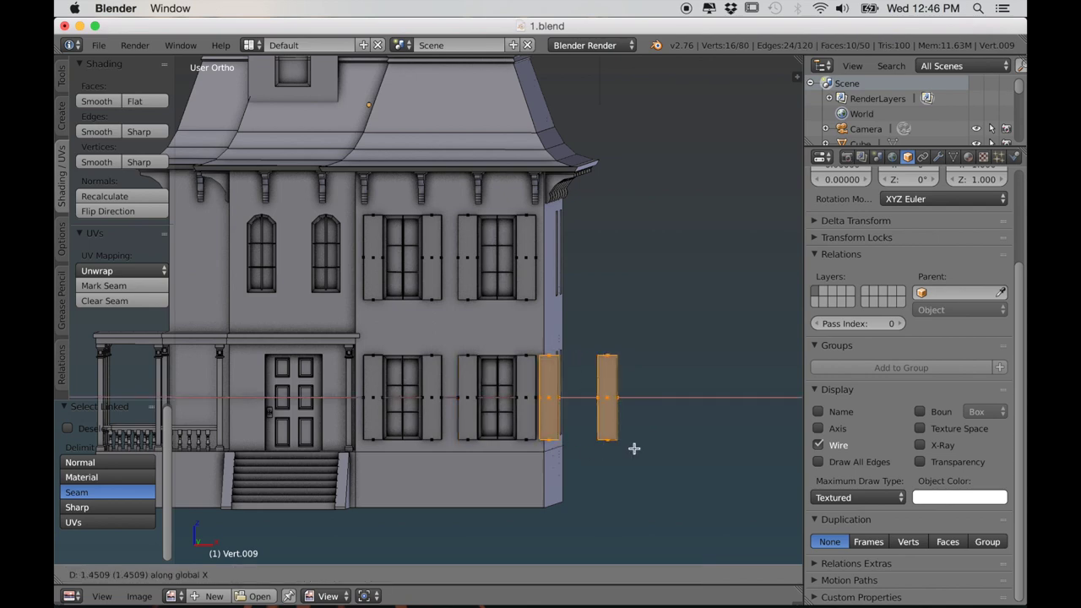
click(631, 448)
Step: Rotate the copied shutter pair 90° about Z and slide it about 5.4 along Y to frame the side wall's ground-floor window
key(KP_3)
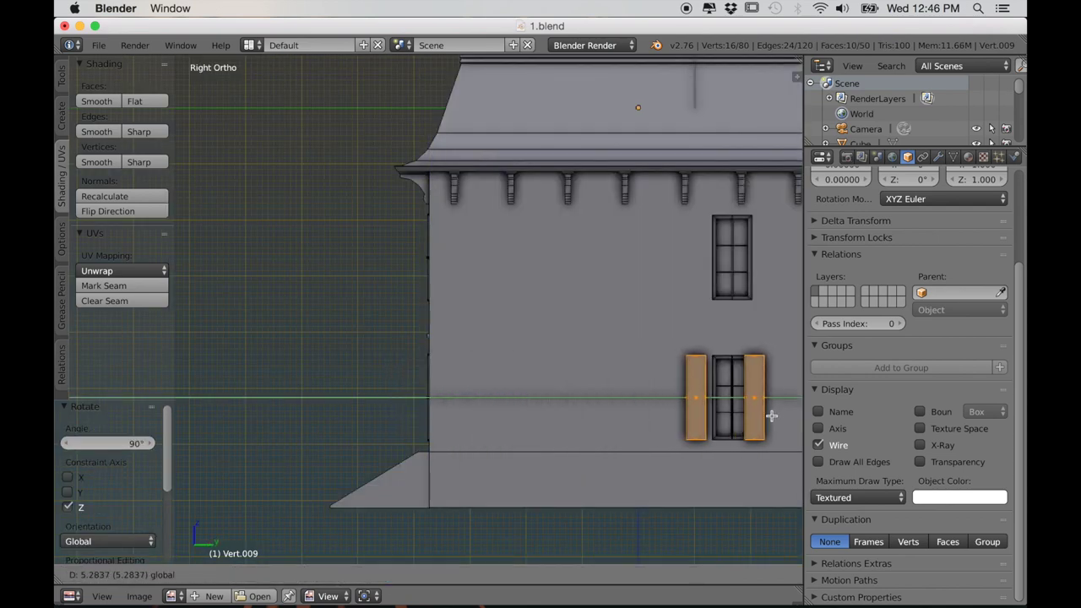
scroll(512, 430, up, 7)
shift+middle_drag(708, 461, 222, 308)
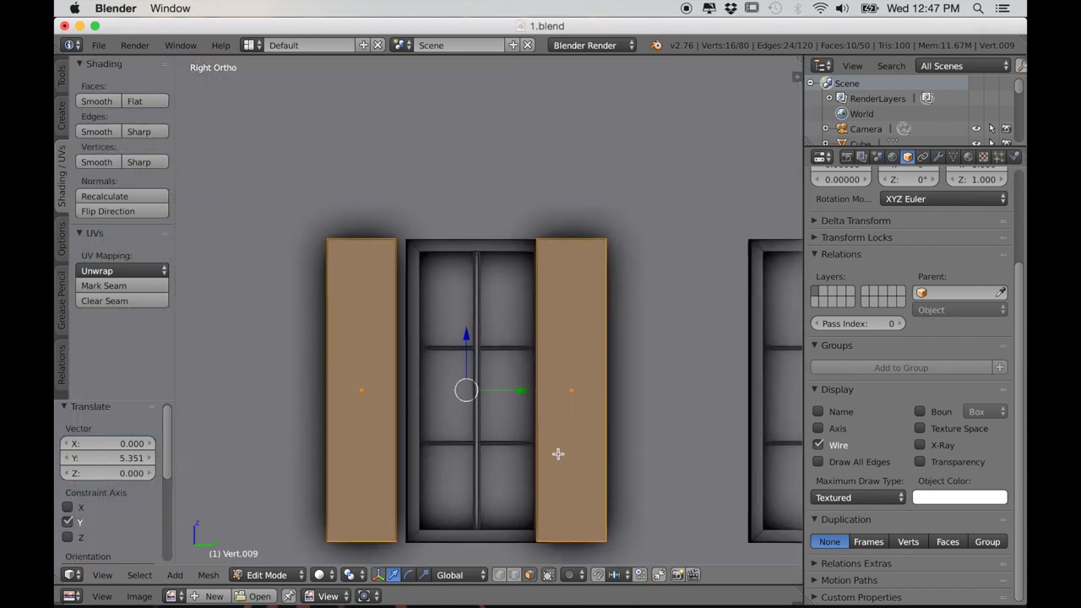
scroll(557, 453, up, 1)
shift+middle_drag(560, 446, 539, 415)
drag(500, 374, 505, 374)
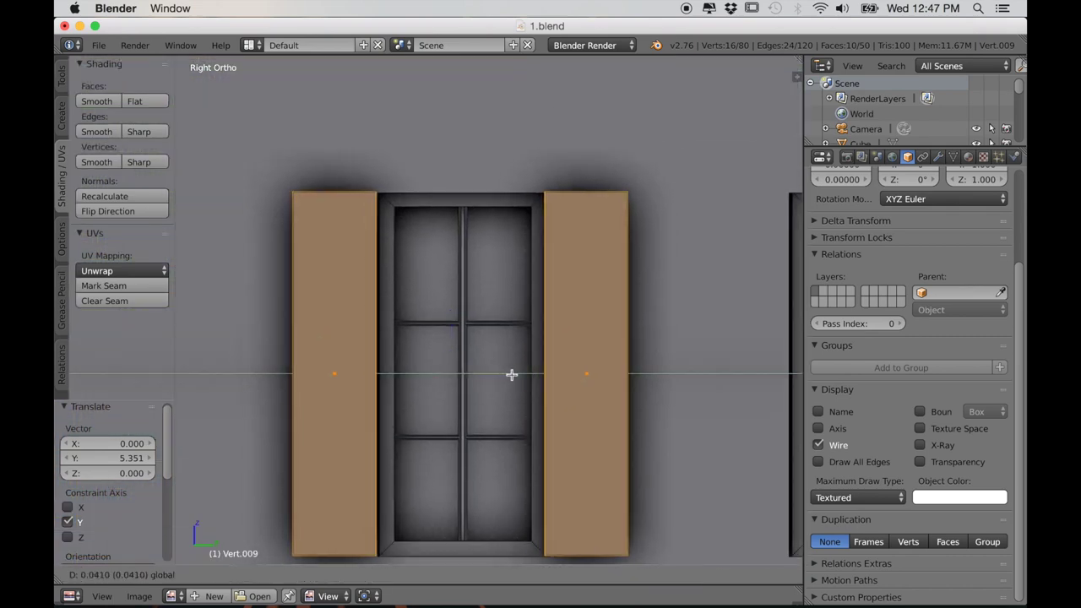
Step: Duplicate the side wall's ground-floor shutter pair 1.725 along Y onto the neighbouring ground-floor window
scroll(528, 397, down, 5)
shift+middle_drag(582, 402, 514, 413)
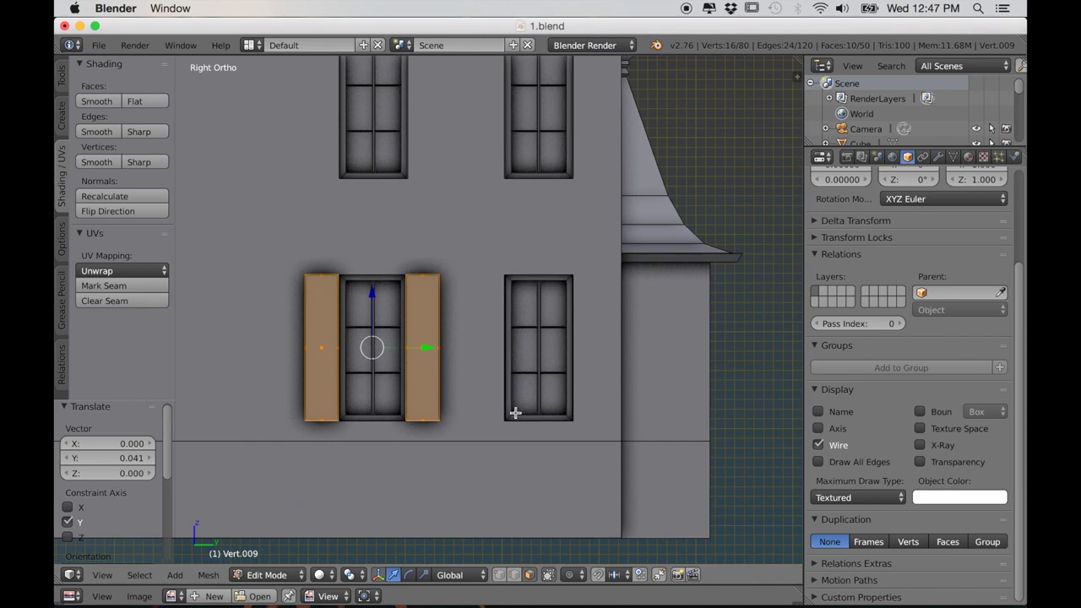
key(shift+d)
key(y)
click(682, 413)
Step: Duplicate both ground-floor shutter pairs on the side wall about 2.5 up along Z onto the two upper windows
scroll(389, 366, down, 1)
shift+middle_drag(389, 366, 400, 412)
key(z)
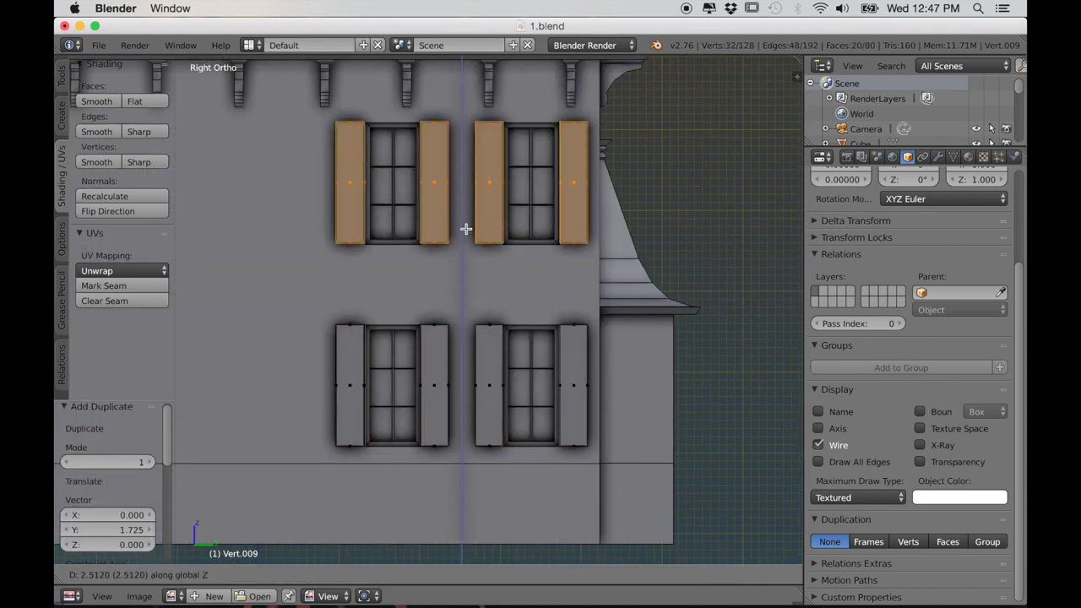
Step: Move all four shutter pairs of the side wall along X so they sit against the wall surface
scroll(463, 229, down, 3)
middle_drag(586, 424, 458, 296)
scroll(459, 297, up, 4)
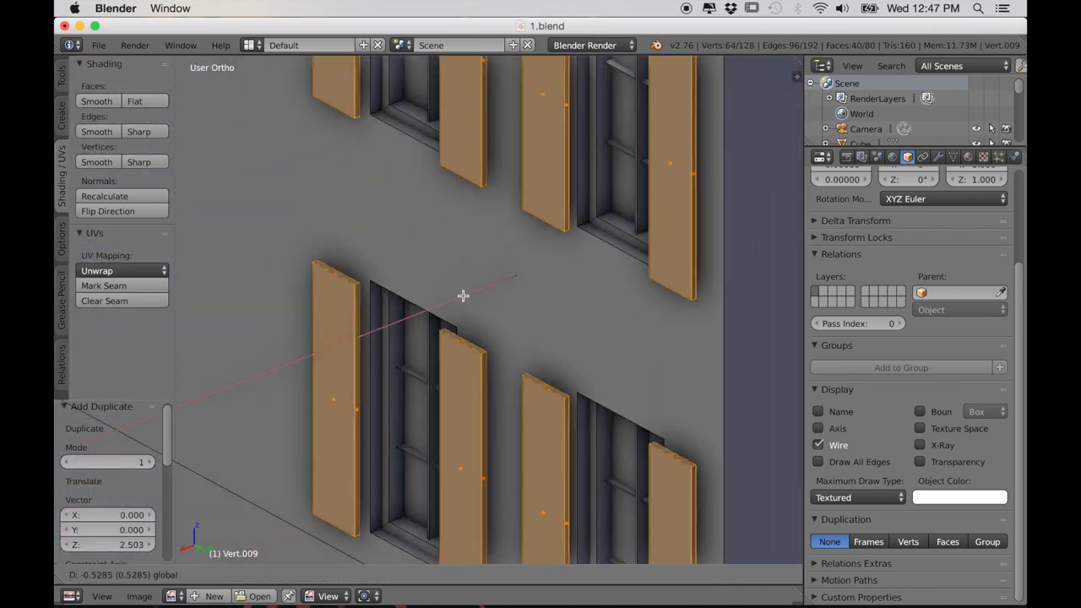
drag(459, 296, 504, 295)
click(504, 295)
Step: Duplicate the four shutter pairs onto the opposite side wall and shift the copies 0.266 along X to meet it
scroll(507, 417, down, 5)
middle_drag(507, 417, 543, 442)
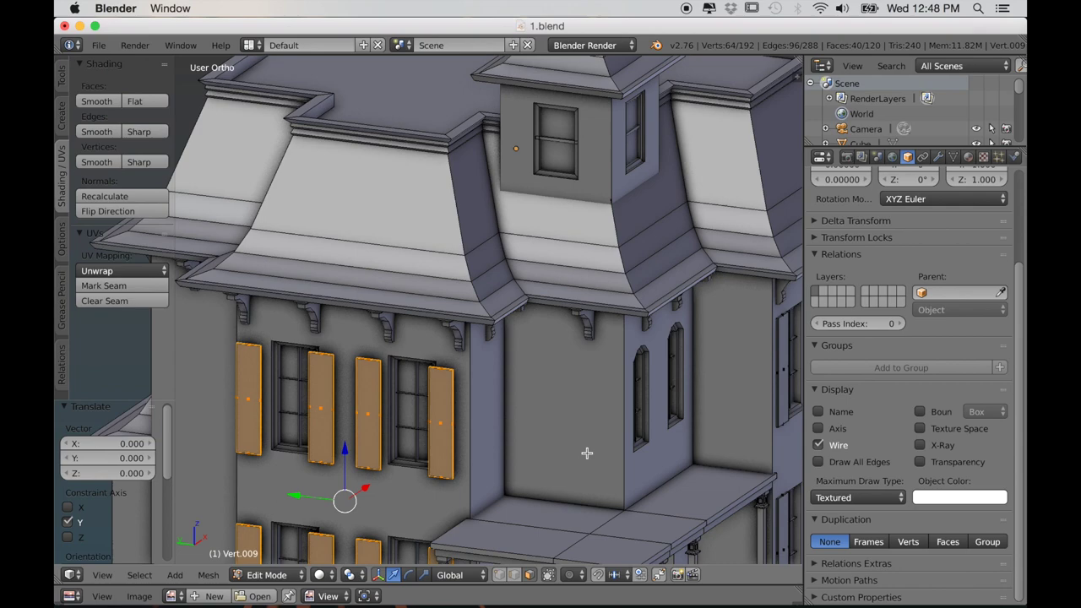
scroll(586, 451, up, 4)
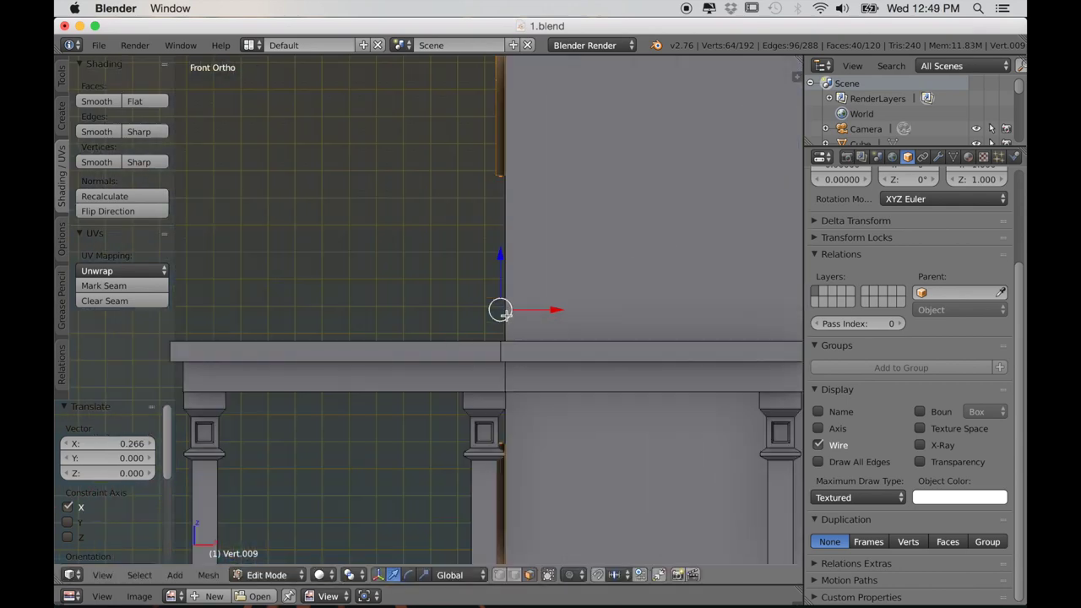
Step: Return to Object Mode, deselect everything and view the whole house with its shutters
scroll(499, 309, down, 4)
middle_drag(439, 506, 569, 512)
key(Tab)
scroll(504, 510, down, 4)
key(a)
scroll(509, 511, up, 2)
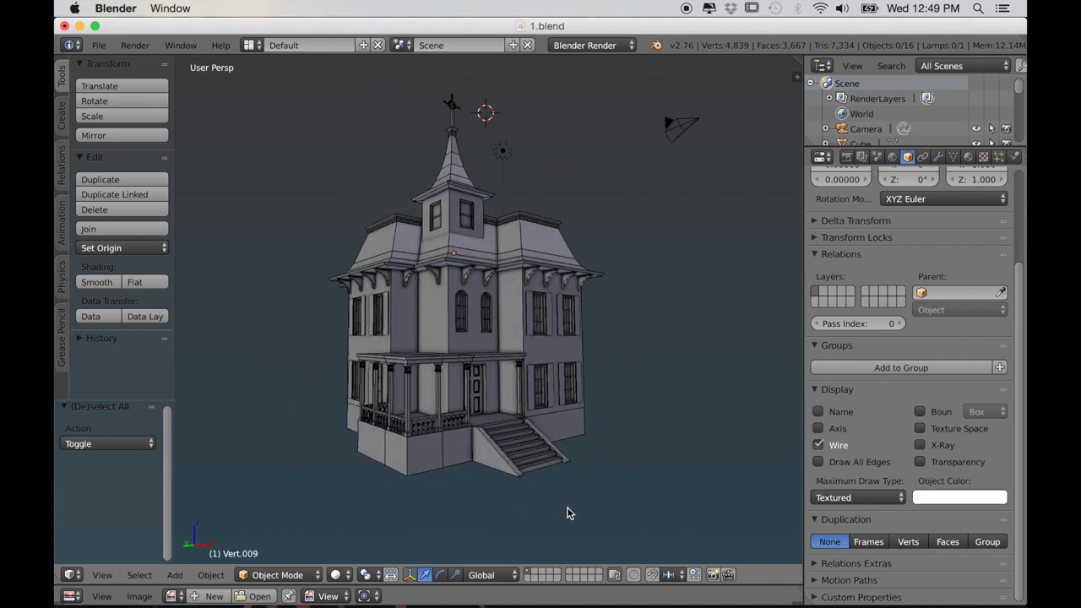
scroll(566, 507, up, 5)
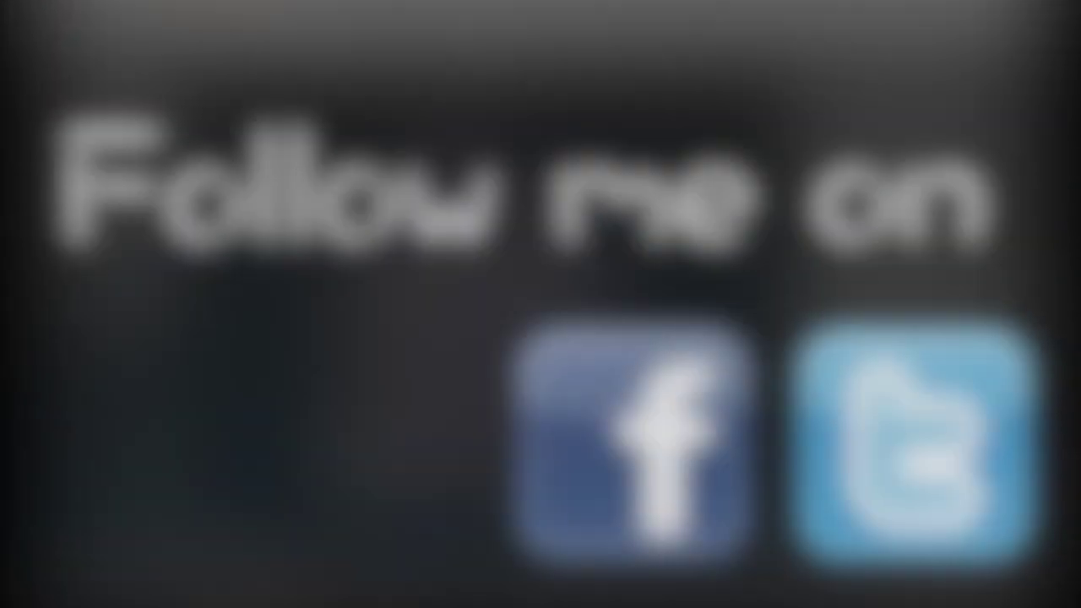